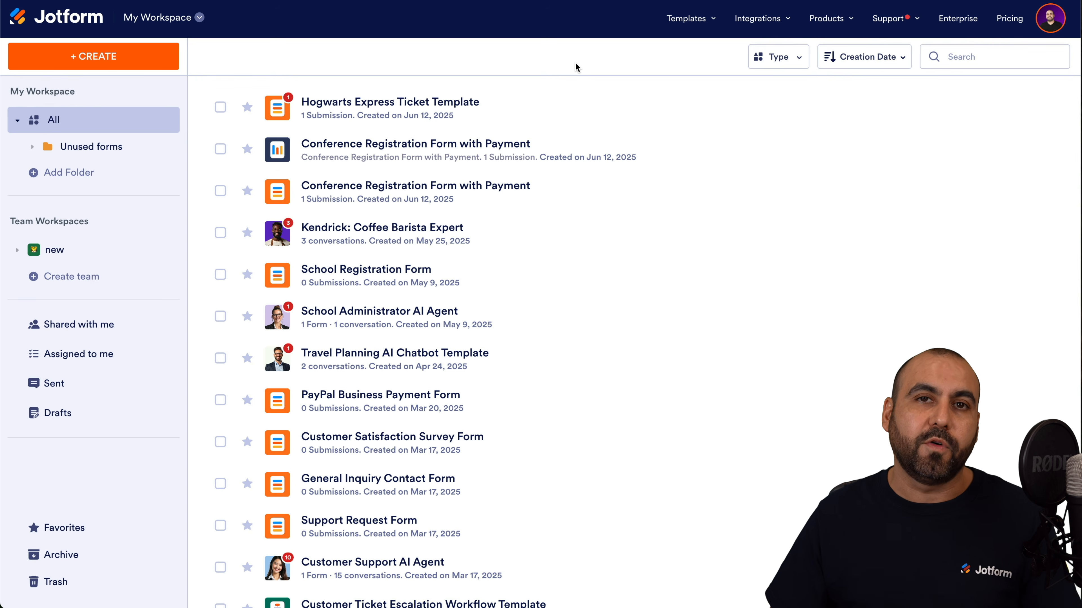
Switch from My Workspace to My Forms and start creating a new form.
click(170, 27)
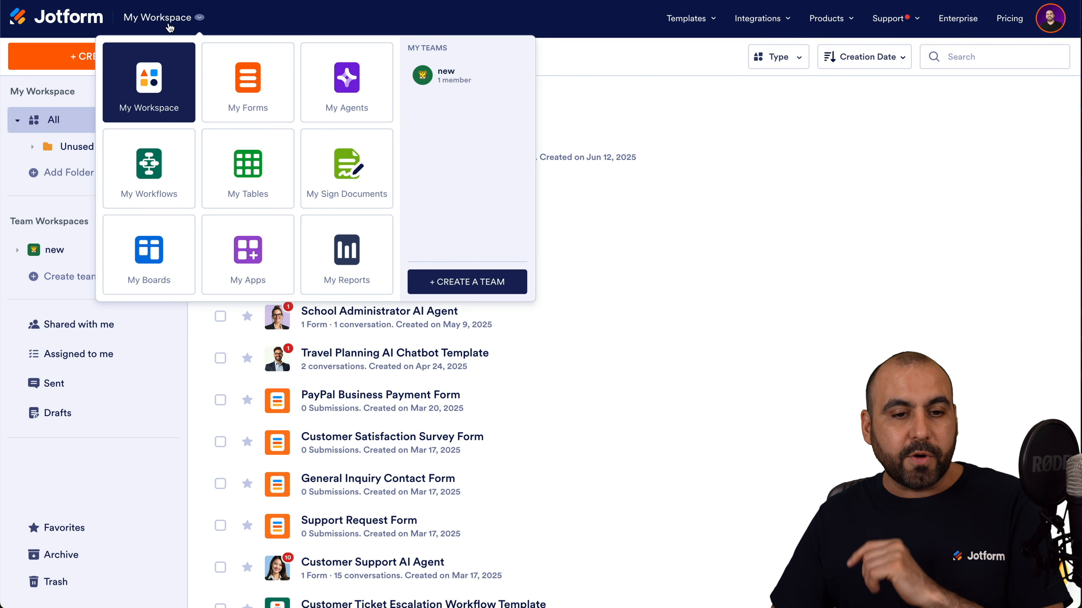
click(236, 108)
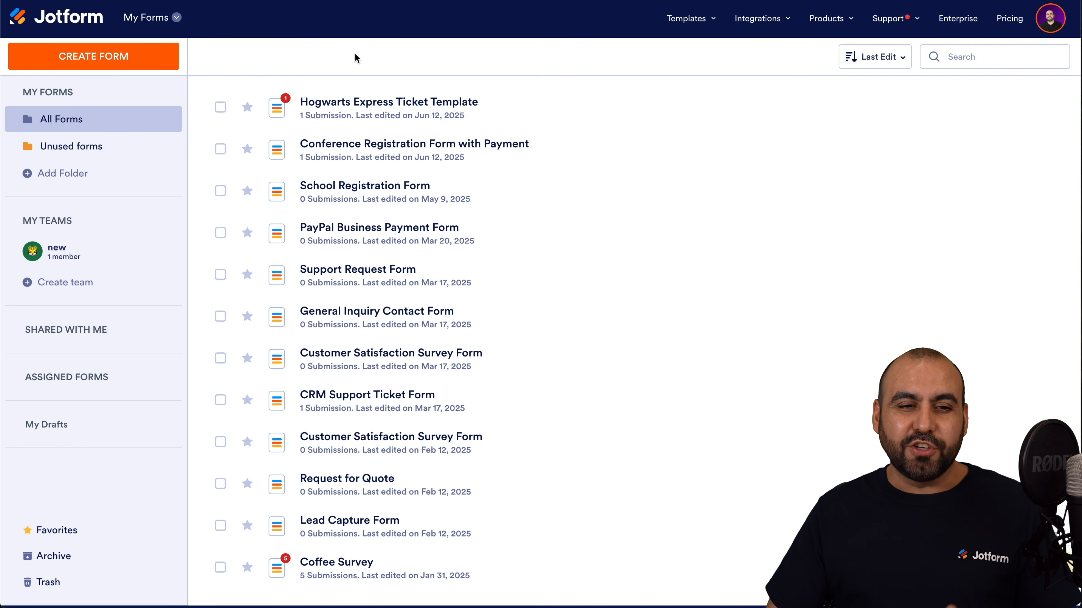
click(166, 59)
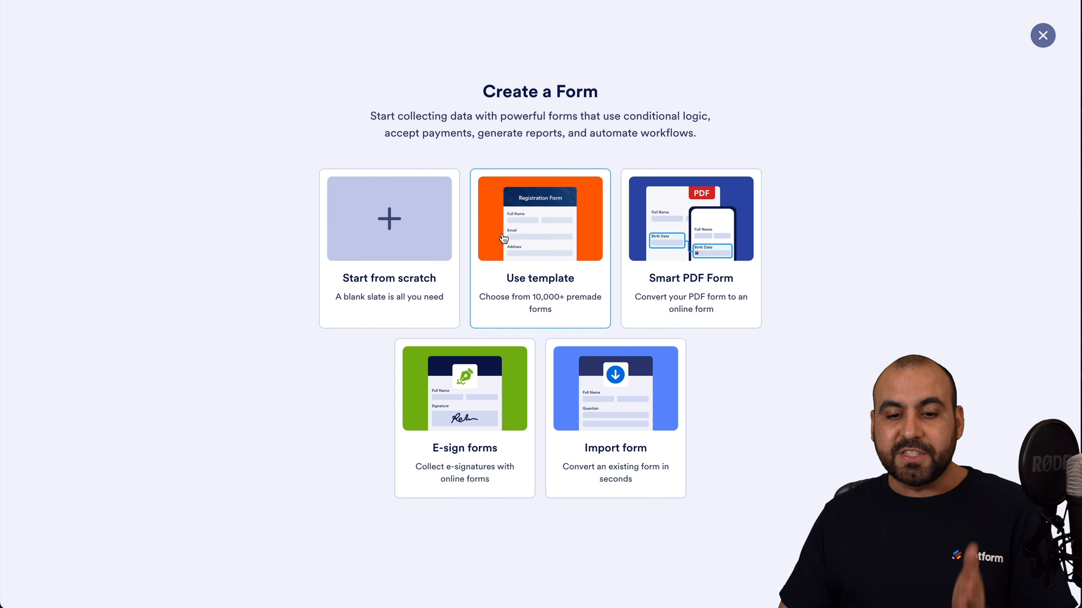
Browse the template gallery and preview the Hotel Booking Form template.
click(523, 241)
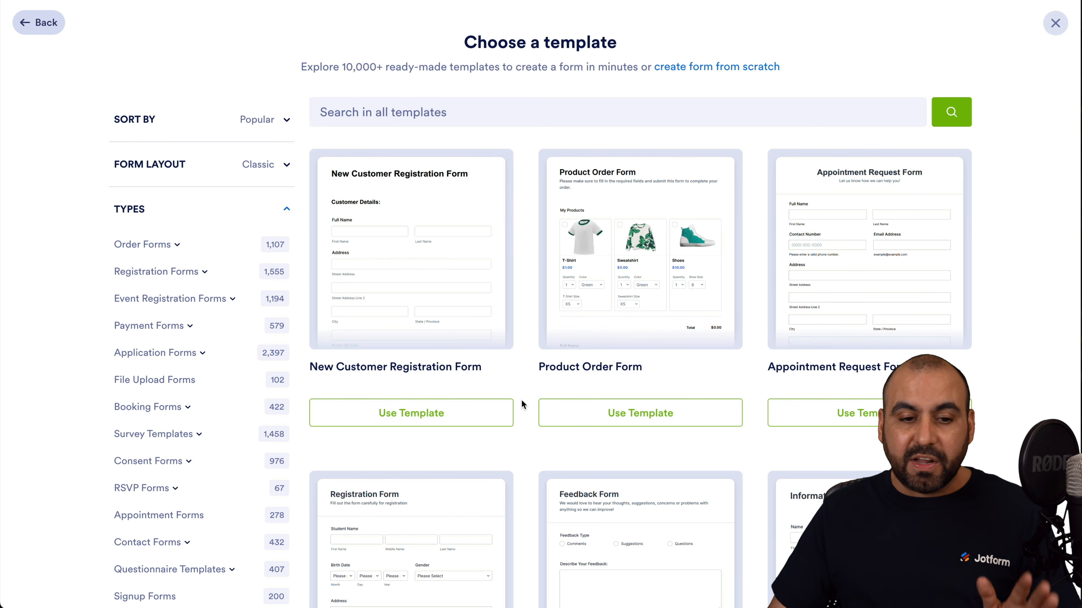
scroll(521, 400, down, 5)
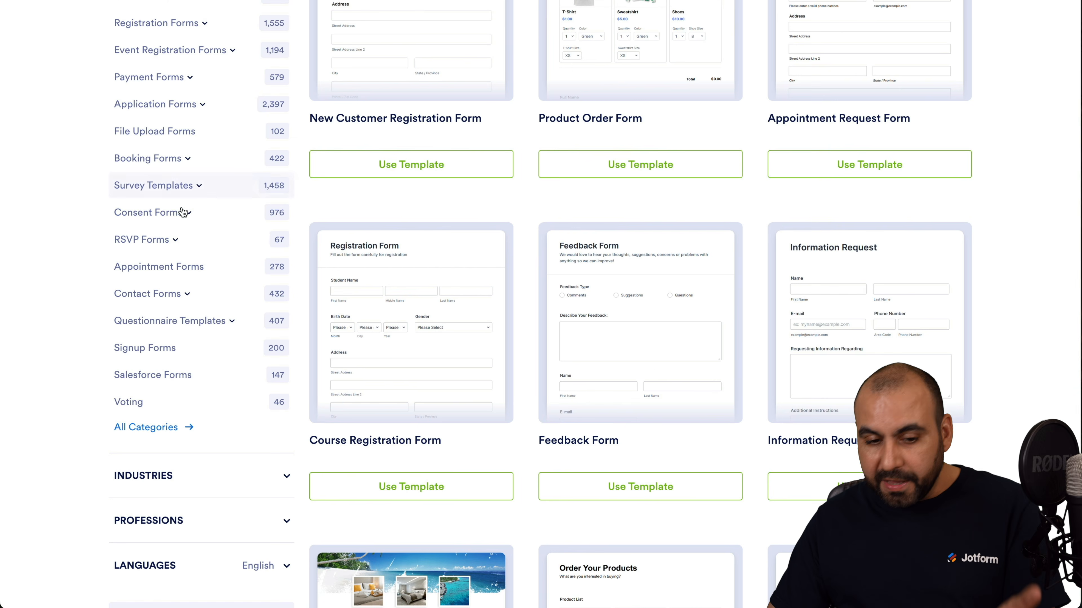
scroll(400, 328, down, 5)
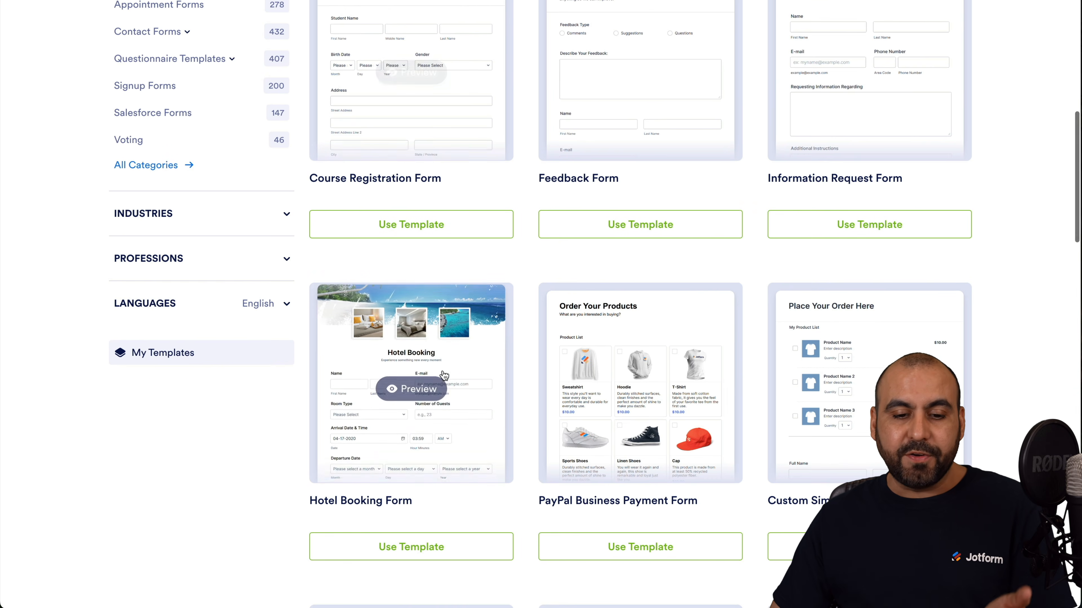
click(440, 387)
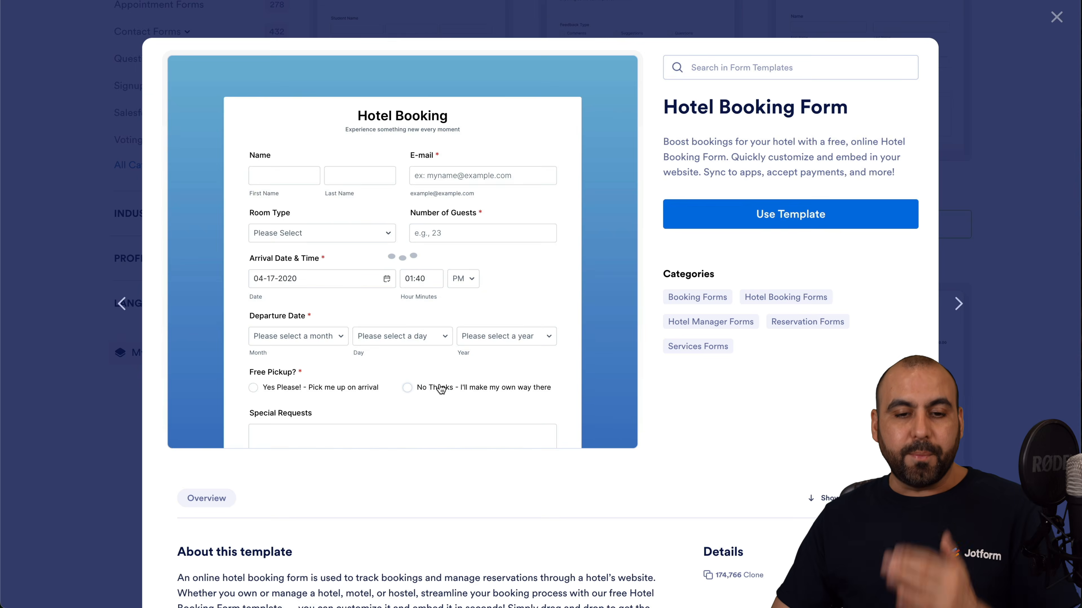
Test the preview's name fields and Family Room choice, then use the Hotel Booking template.
scroll(440, 383, down, 1)
click(365, 215)
text(dfgfdg)
key(Tab)
click(284, 216)
text(asdas)
click(362, 286)
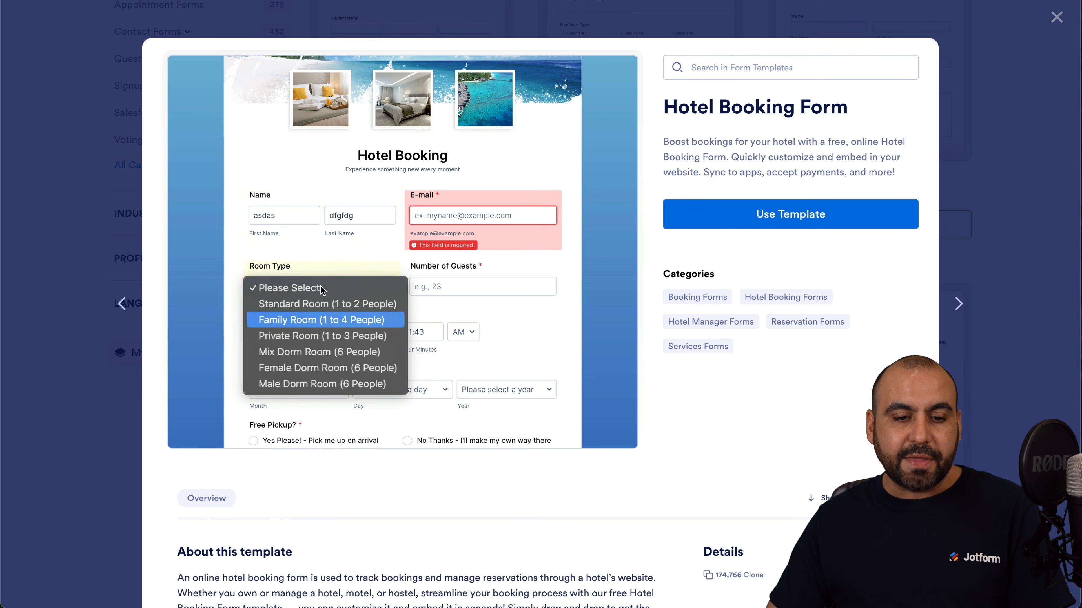
click(371, 320)
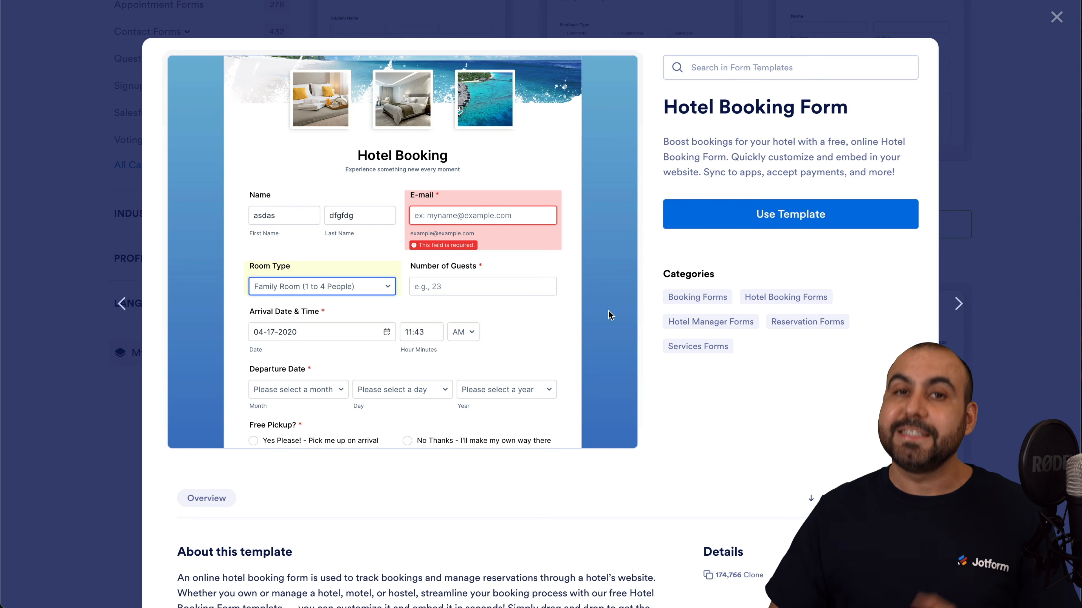
click(746, 223)
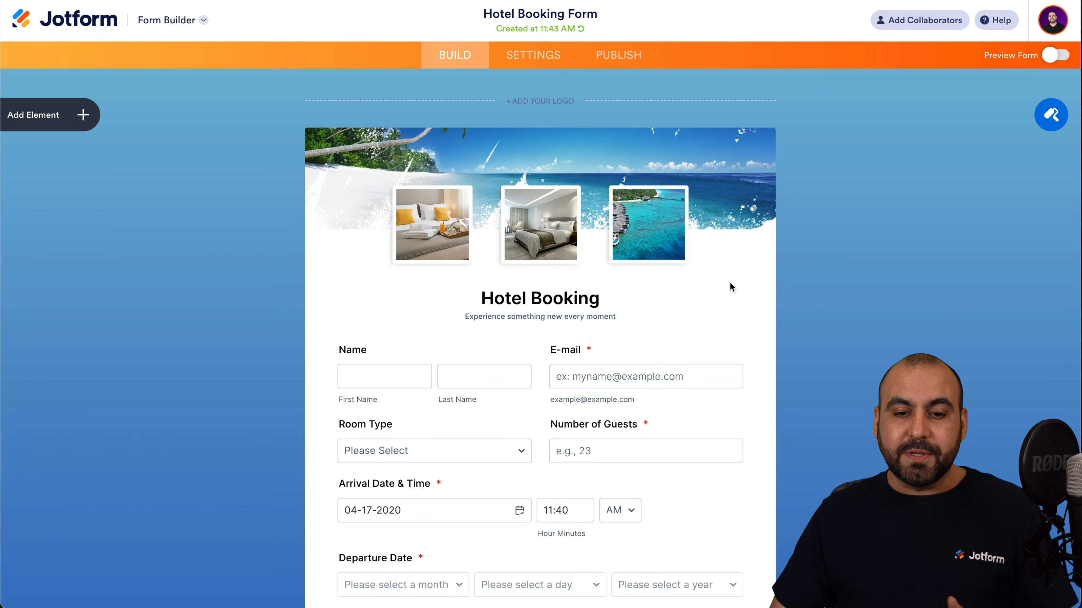
Select the header, Room Type, Number of Guests and Name fields, and view Name's properties.
click(542, 249)
scroll(531, 414, down, 4)
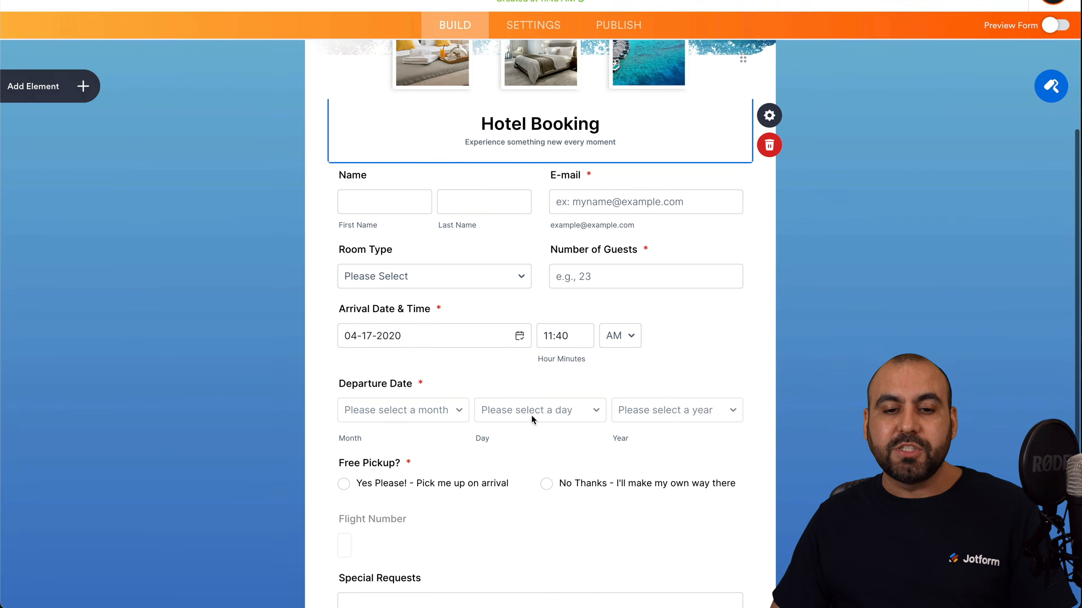
click(484, 261)
click(611, 267)
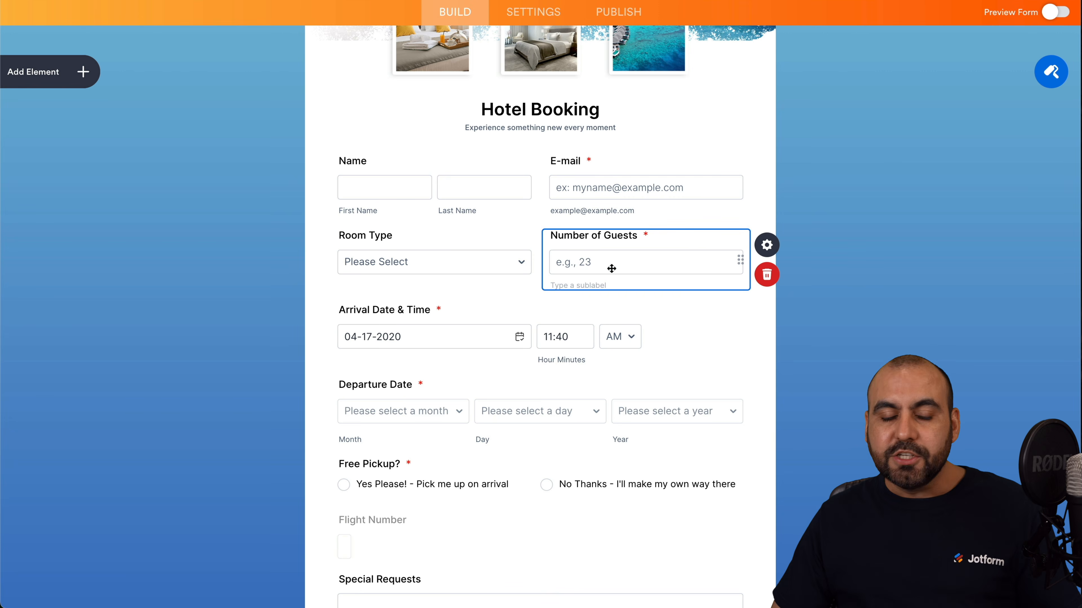
click(463, 193)
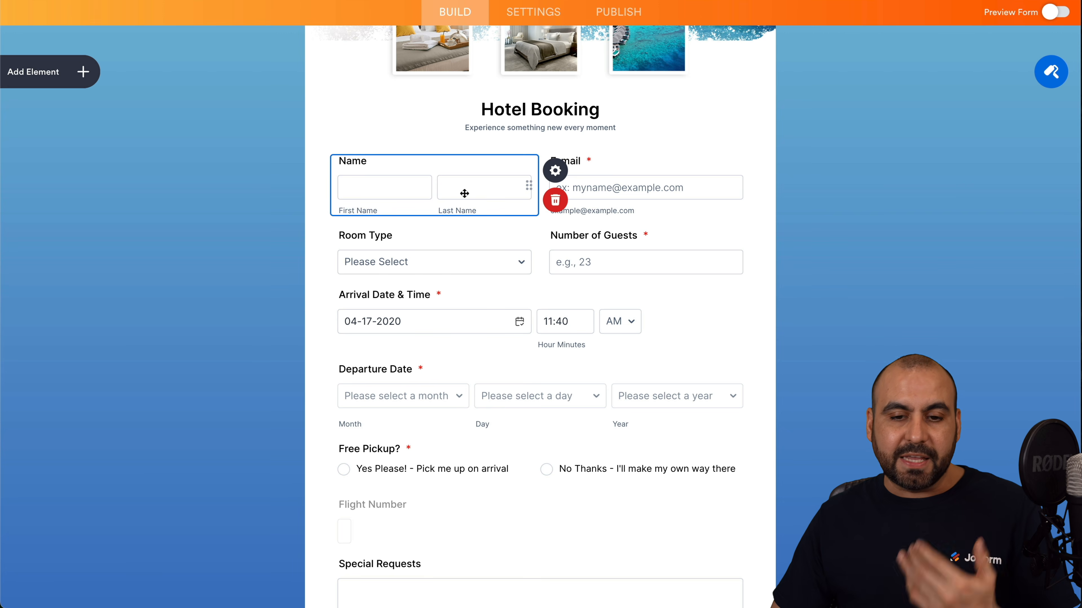
click(554, 171)
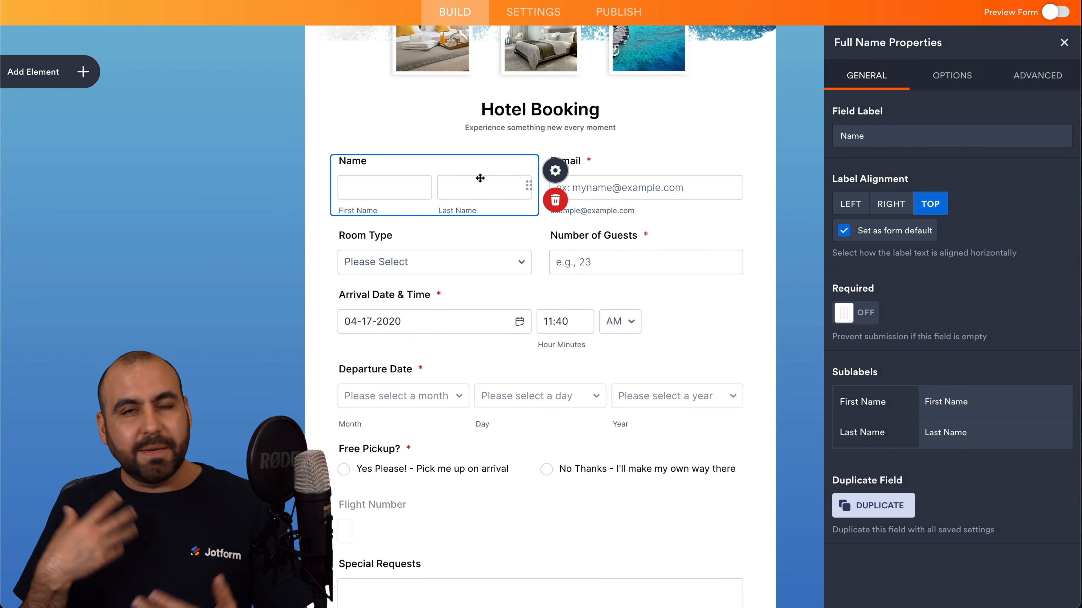
scroll(467, 395, down, 3)
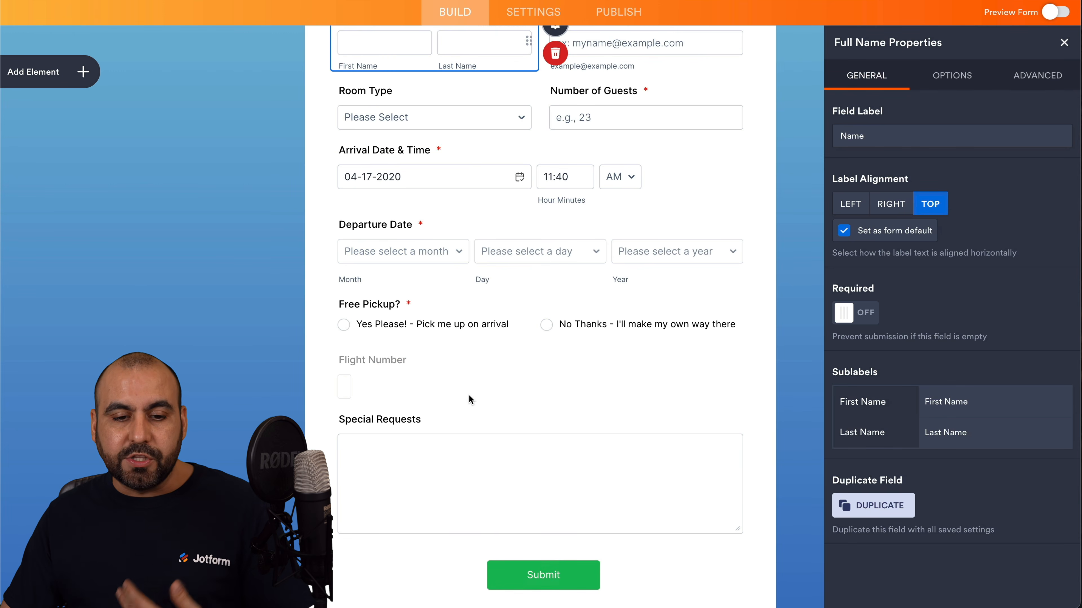
Delete the Free Pickup? question from the Hotel Booking Form.
click(411, 310)
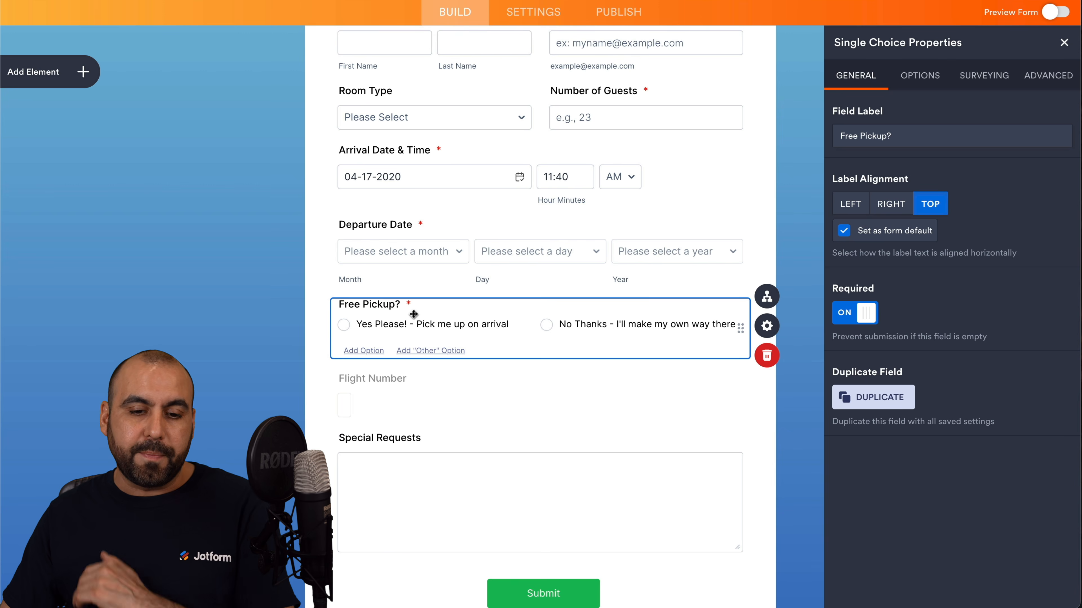
click(767, 355)
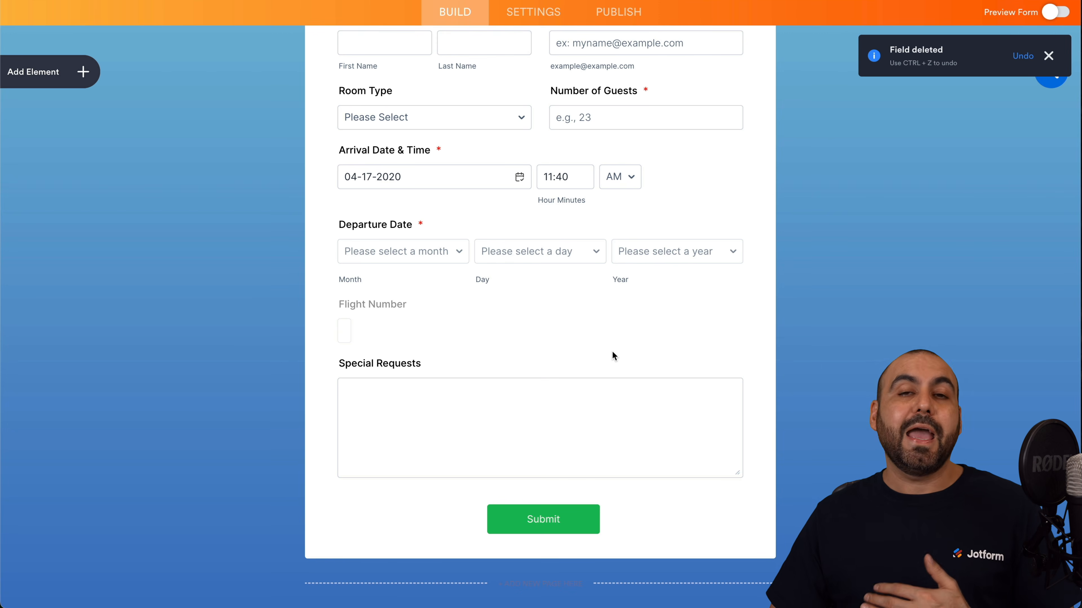
scroll(611, 352, up, 2)
scroll(612, 351, up, 6)
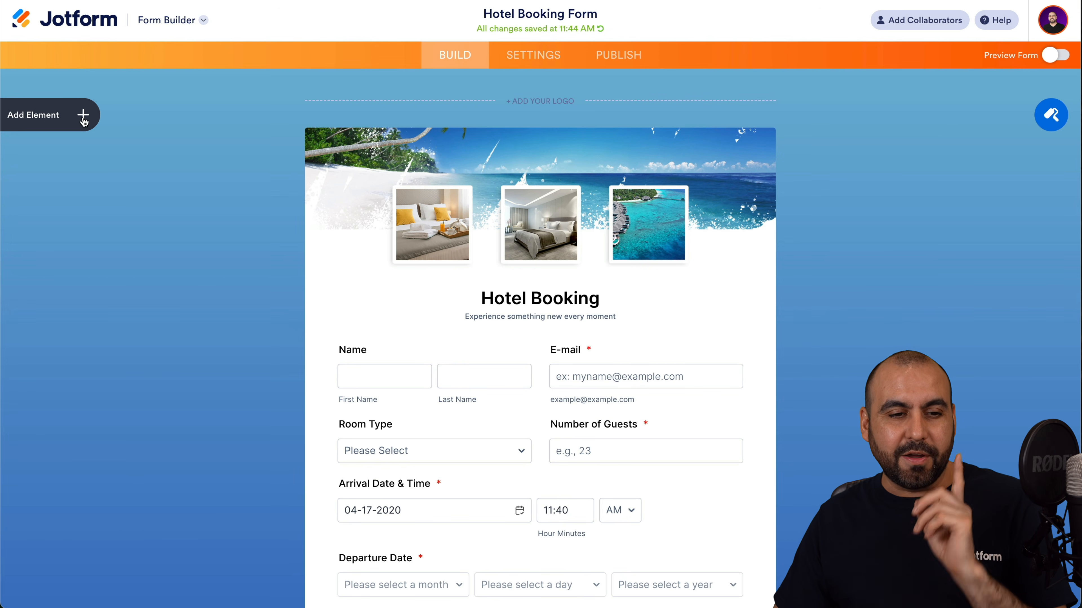
Add an Image field below Name, delete it, and browse the Payments and Widgets elements.
click(91, 115)
scroll(91, 396, down, 10)
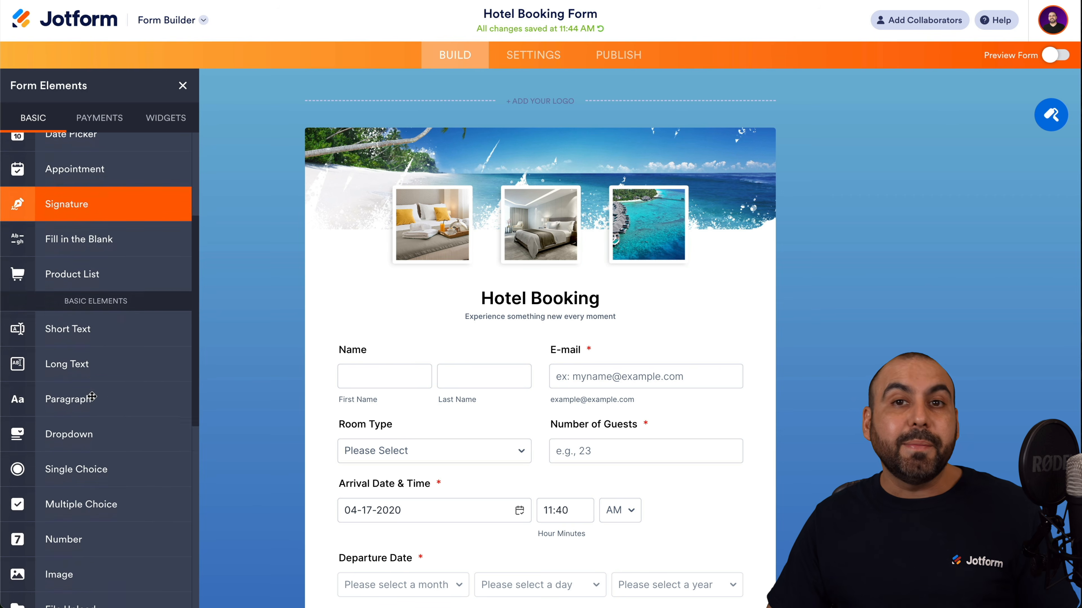
drag(75, 338, 474, 420)
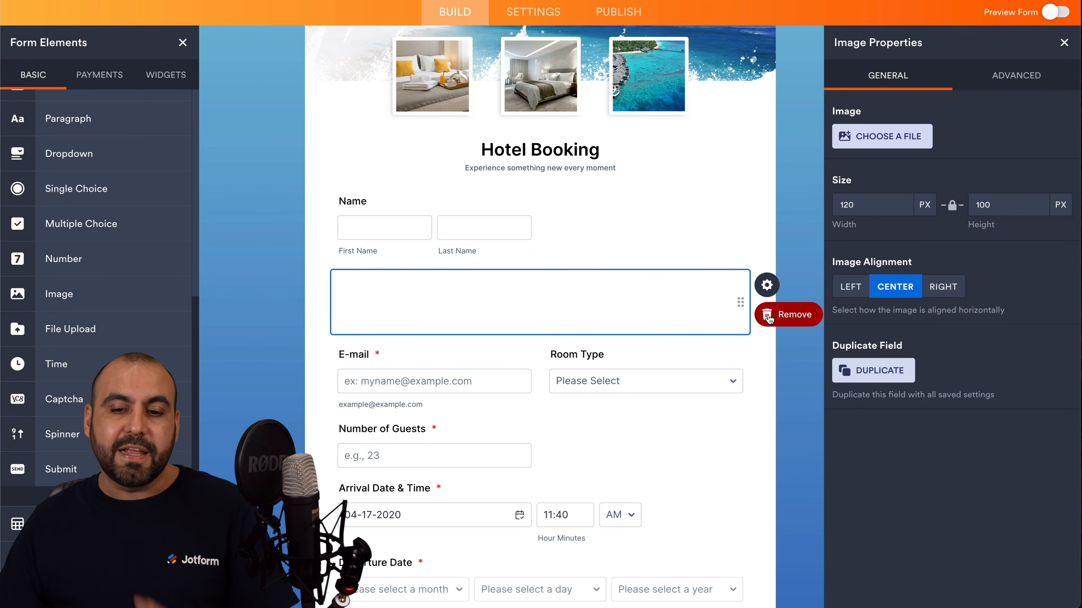
click(773, 315)
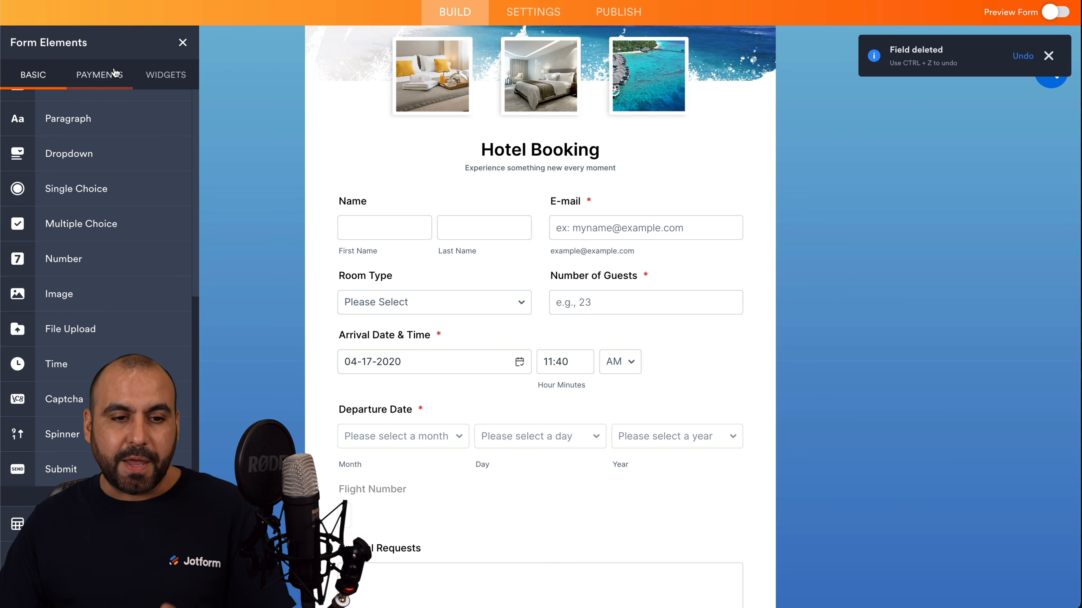
click(99, 75)
click(166, 74)
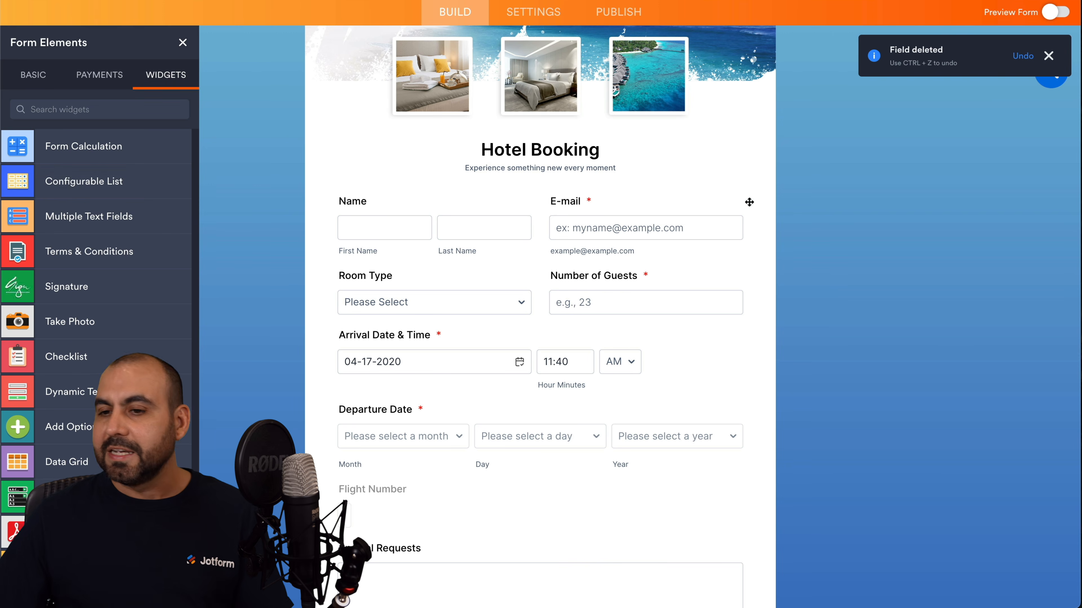
scroll(747, 200, up, 4)
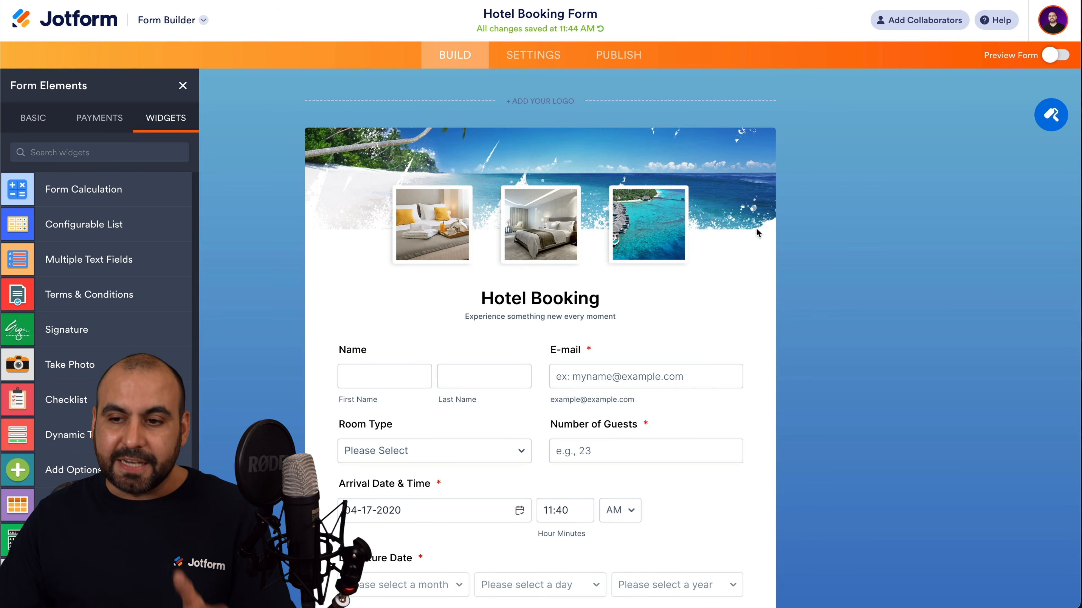
Look through the Form Designer's styles, themes and layout choices without changing anything.
click(1051, 114)
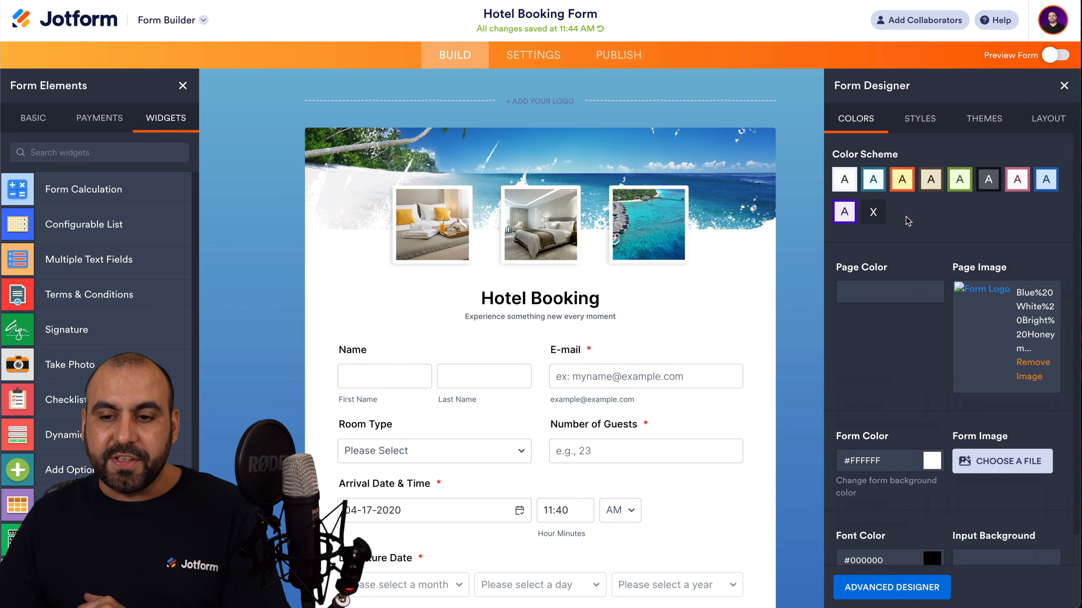
click(909, 123)
click(980, 128)
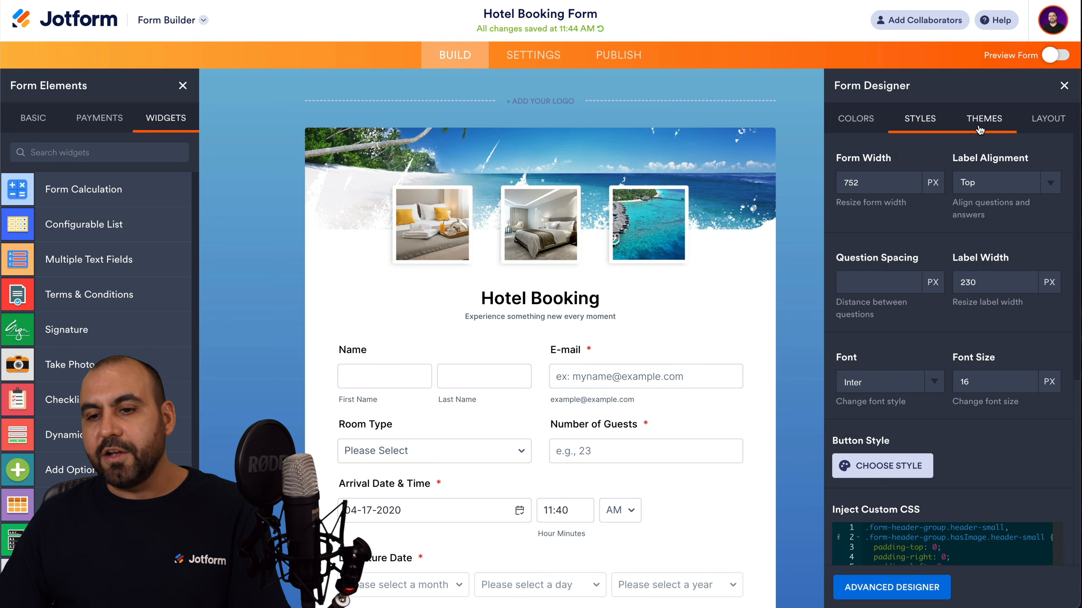
click(1030, 126)
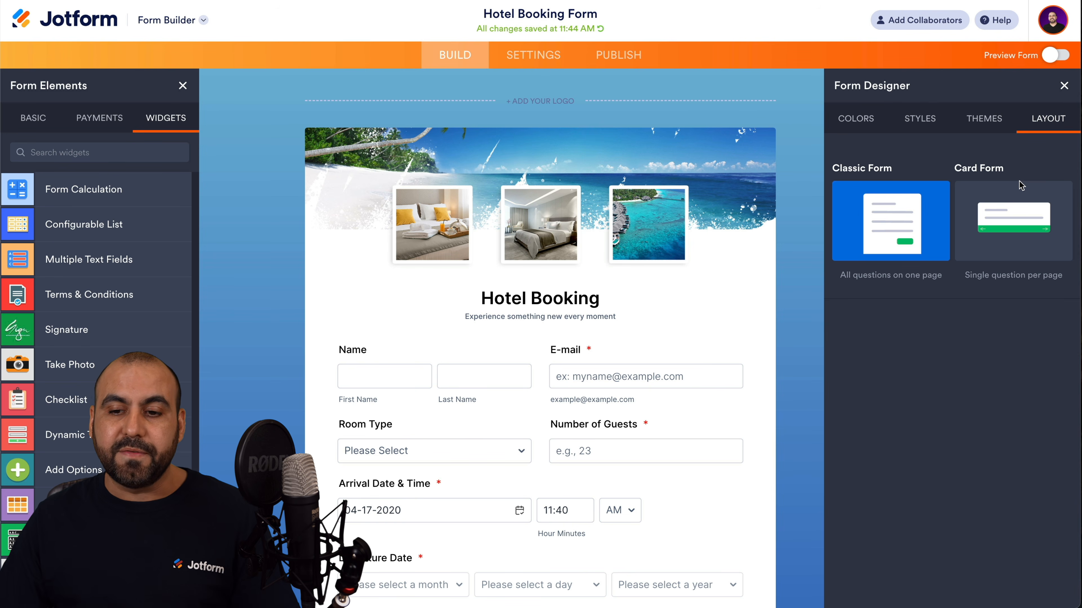
click(1064, 85)
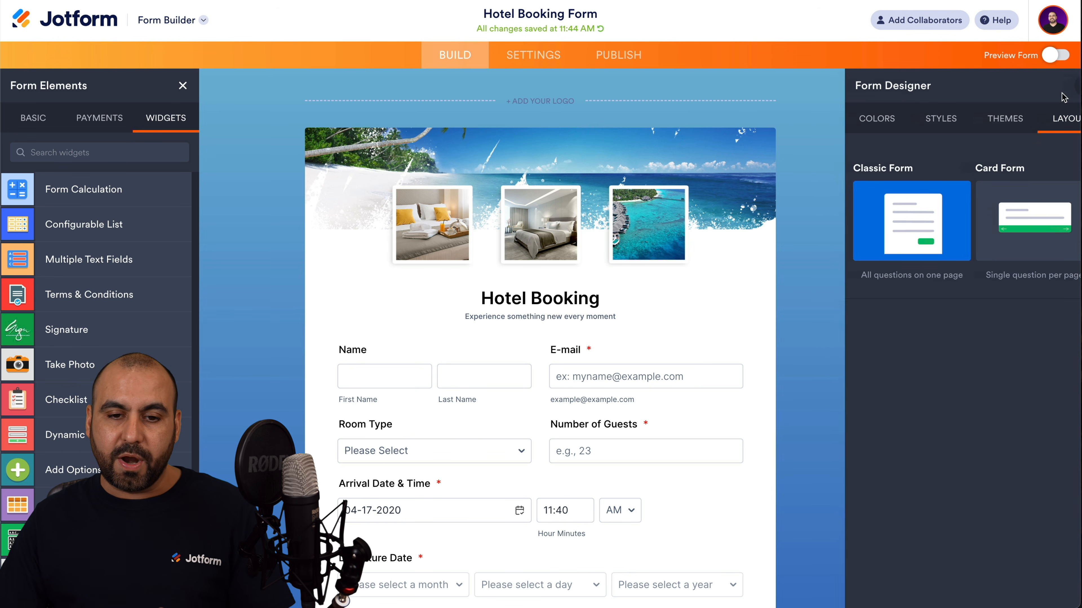
click(618, 55)
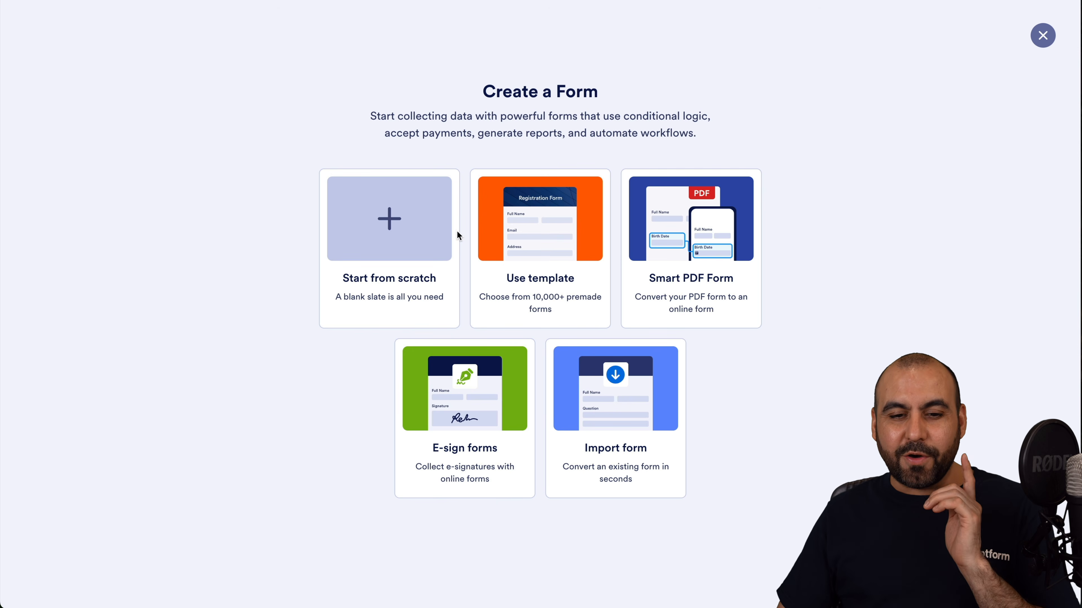
Start a new form from scratch with the Classic form layout.
click(418, 229)
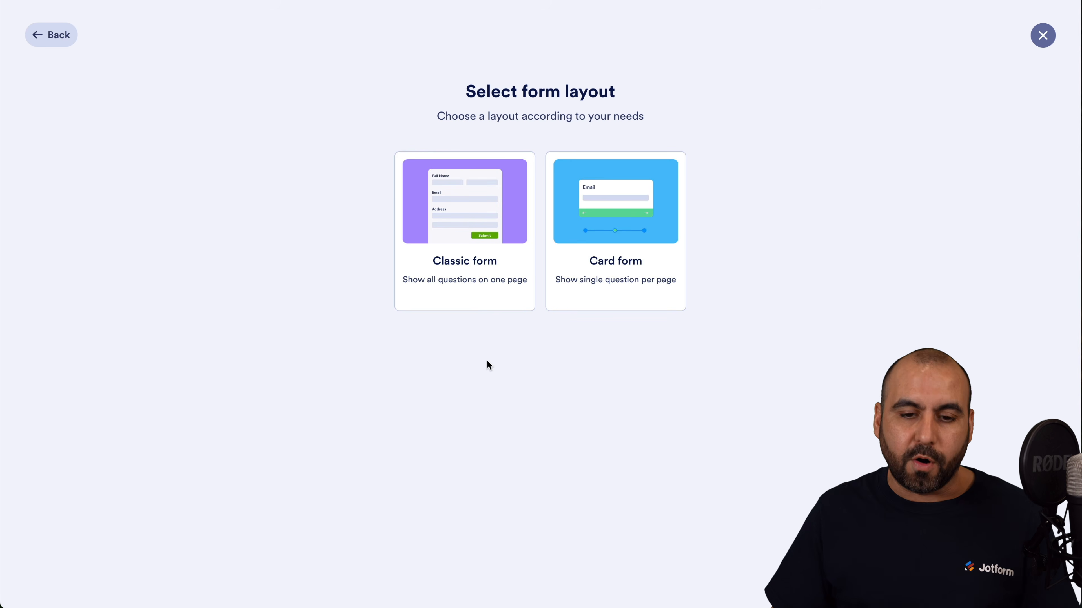
click(474, 243)
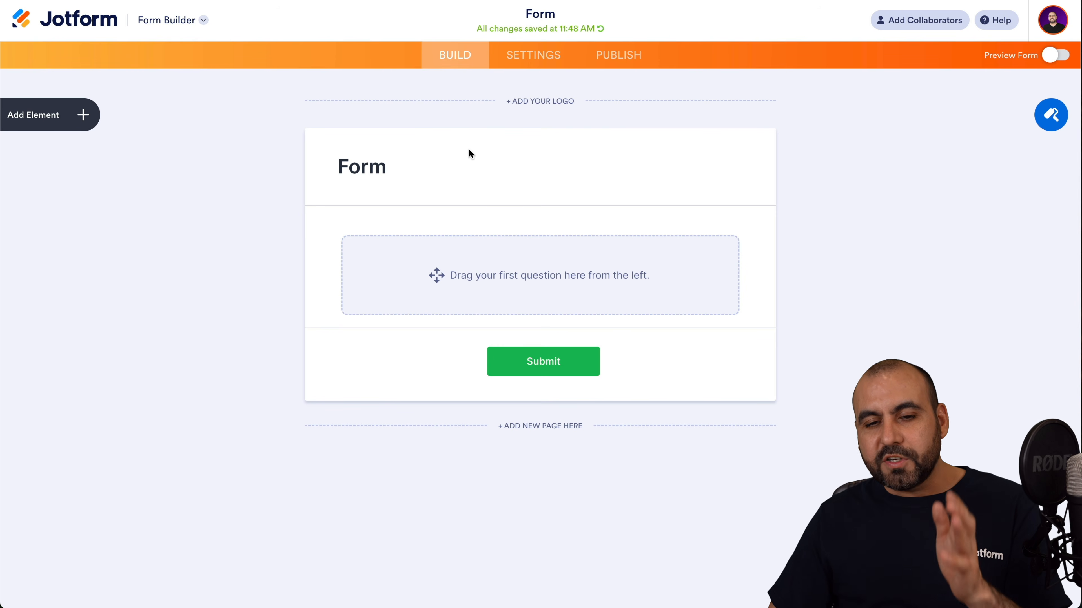
Rename the form heading from Form to 'Party Invitation' with no subheading.
click(433, 167)
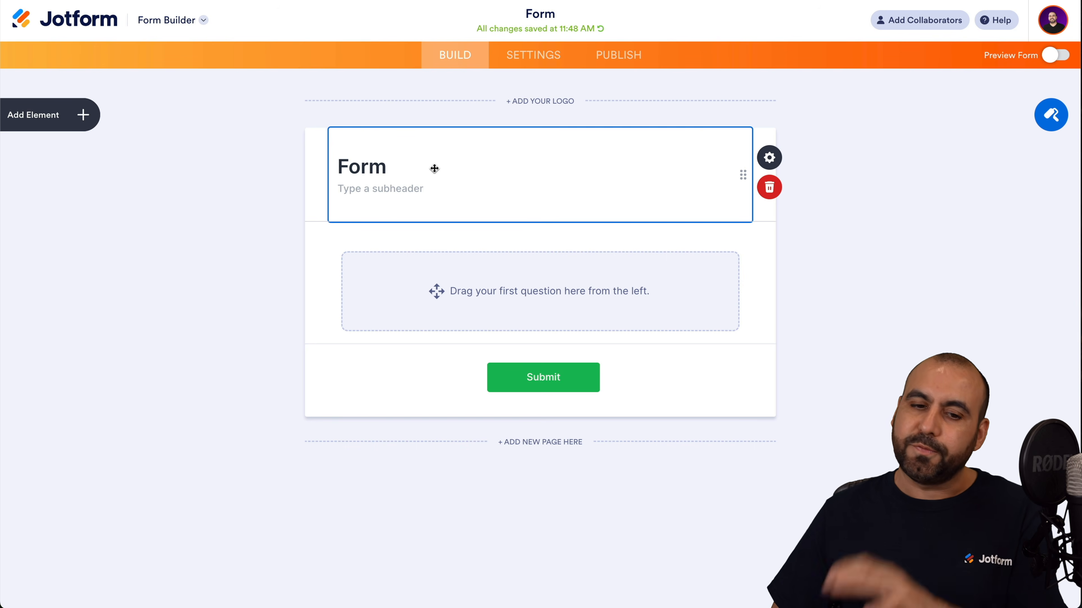
double_click(361, 167)
text(Party Invitation)
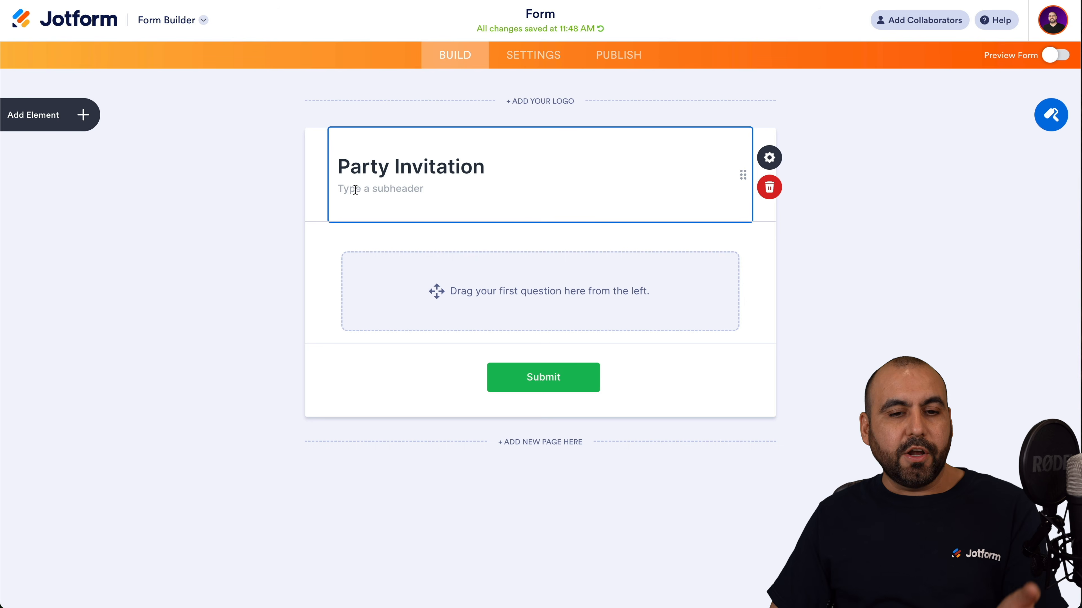
click(355, 189)
click(771, 168)
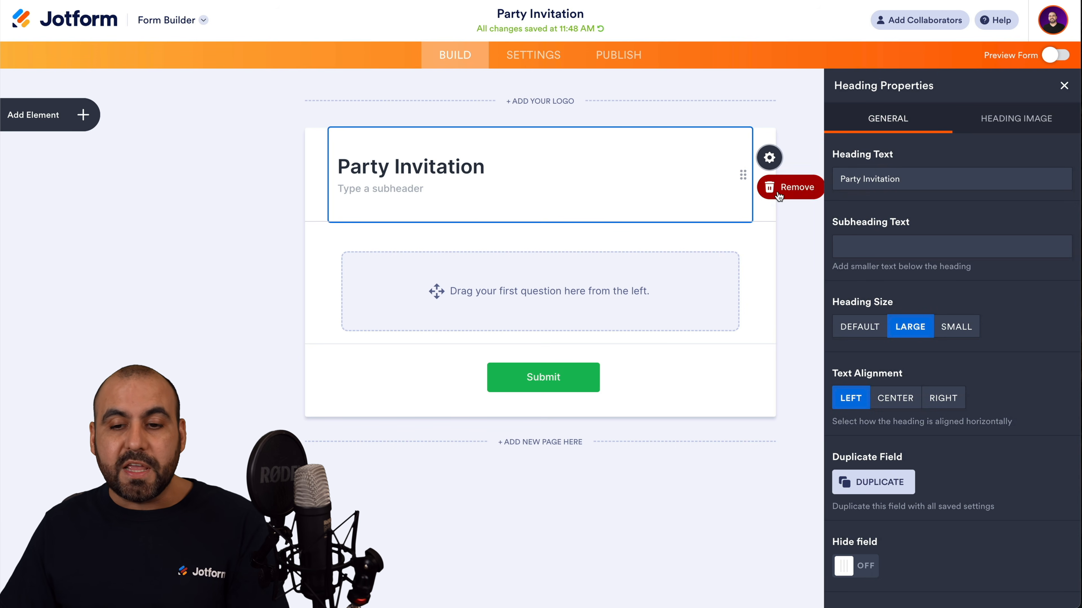
click(784, 211)
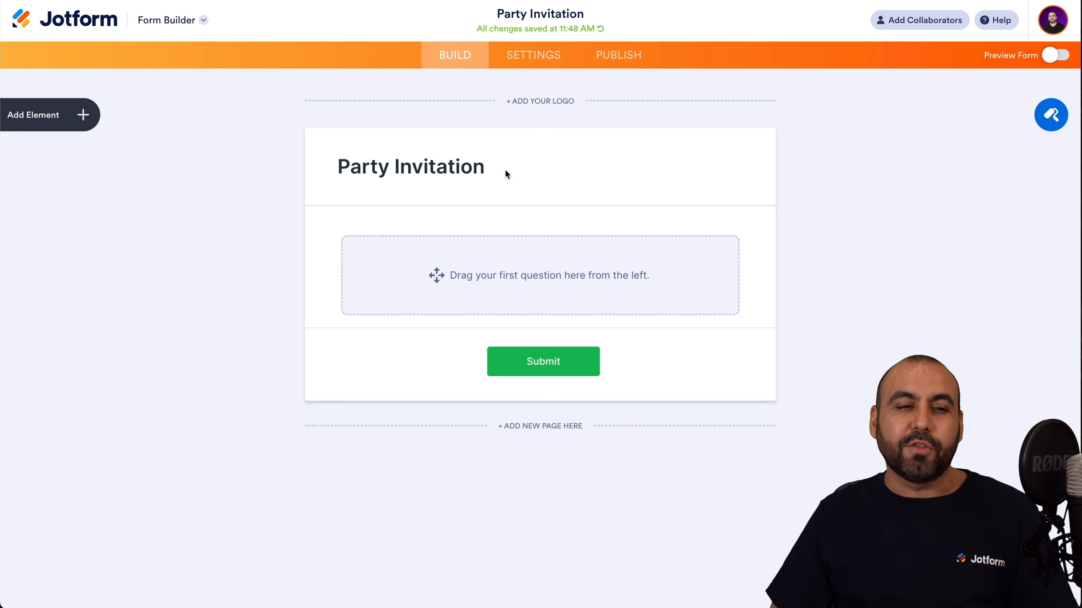
click(89, 117)
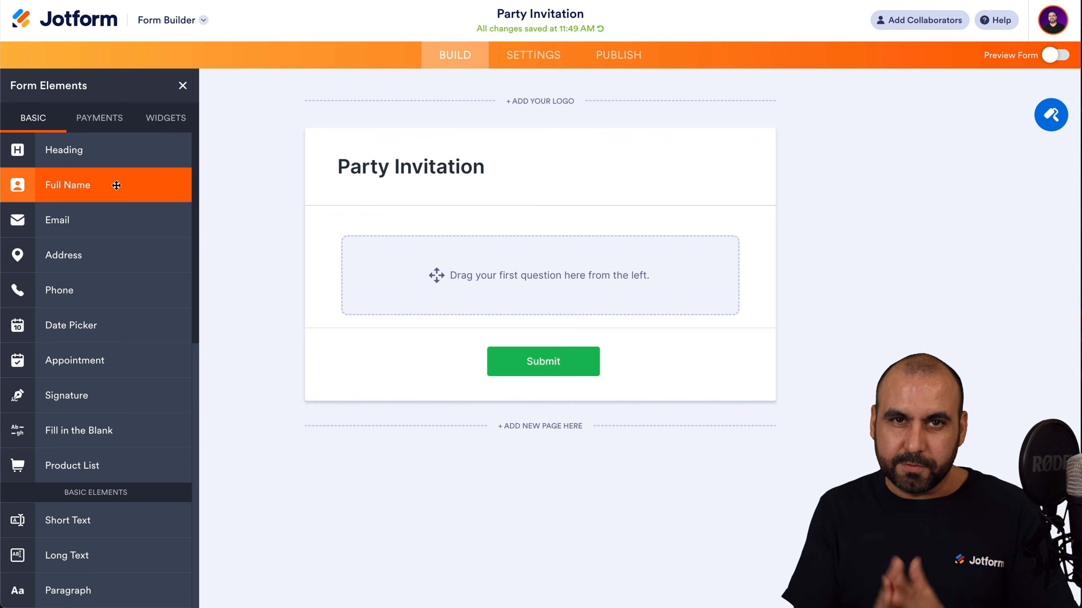
Add Full Name, Phone, Short Text, Dropdown, Single Choice, Multiple Choice and File Upload fields.
drag(116, 185, 512, 244)
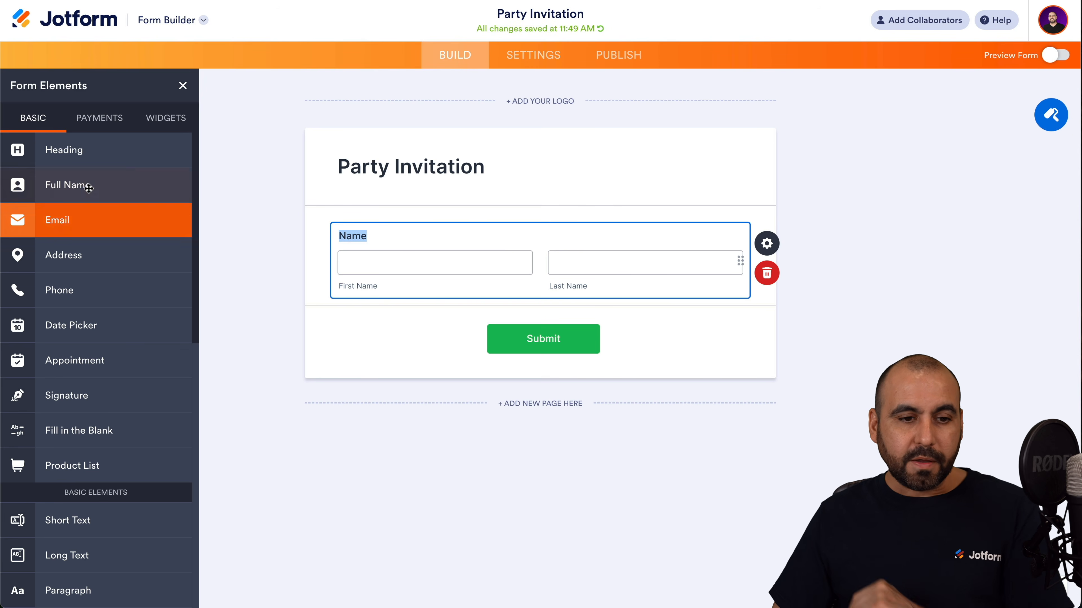
drag(63, 291, 493, 324)
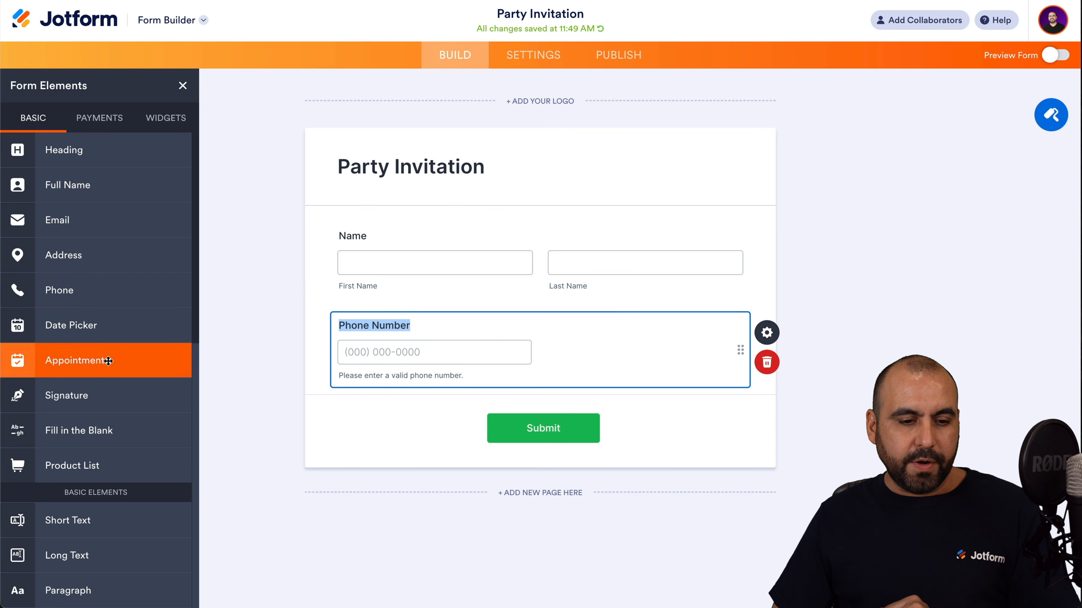
scroll(105, 437, down, 5)
drag(85, 330, 418, 415)
drag(68, 430, 426, 490)
drag(77, 423, 475, 490)
drag(118, 459, 503, 474)
drag(67, 441, 483, 460)
scroll(78, 441, down, 4)
scroll(77, 440, down, 2)
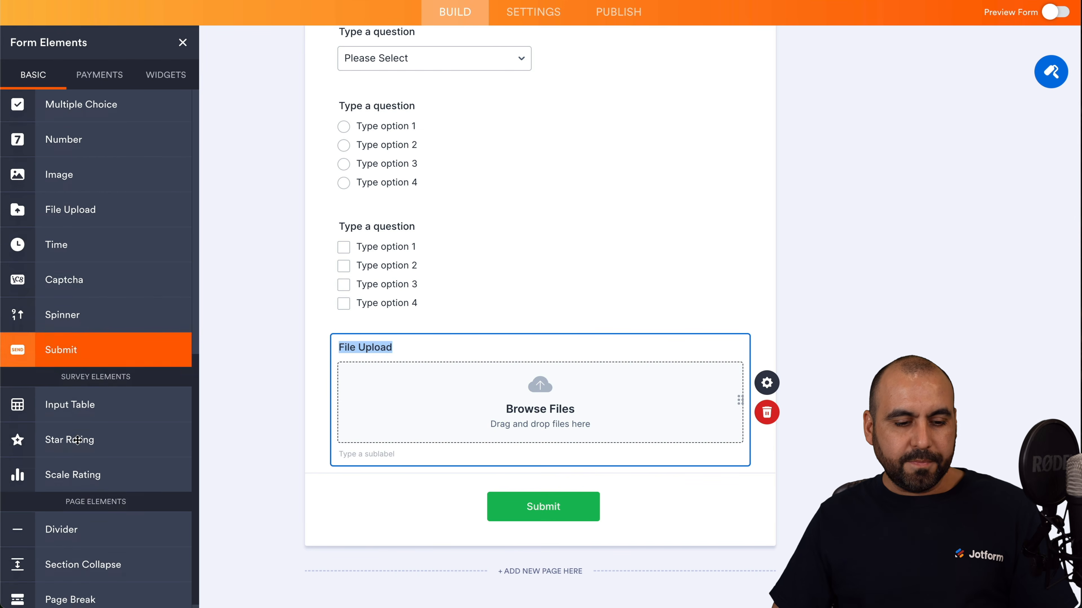
scroll(78, 441, up, 10)
scroll(415, 193, up, 10)
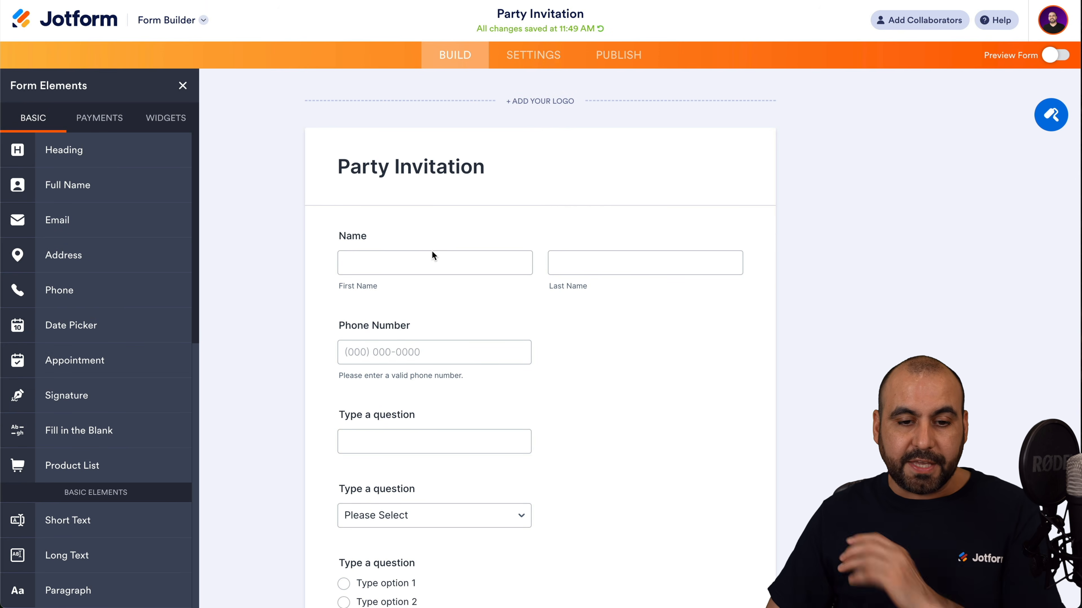
Set Name's label alignment to Left as the form default and make Name required.
click(432, 254)
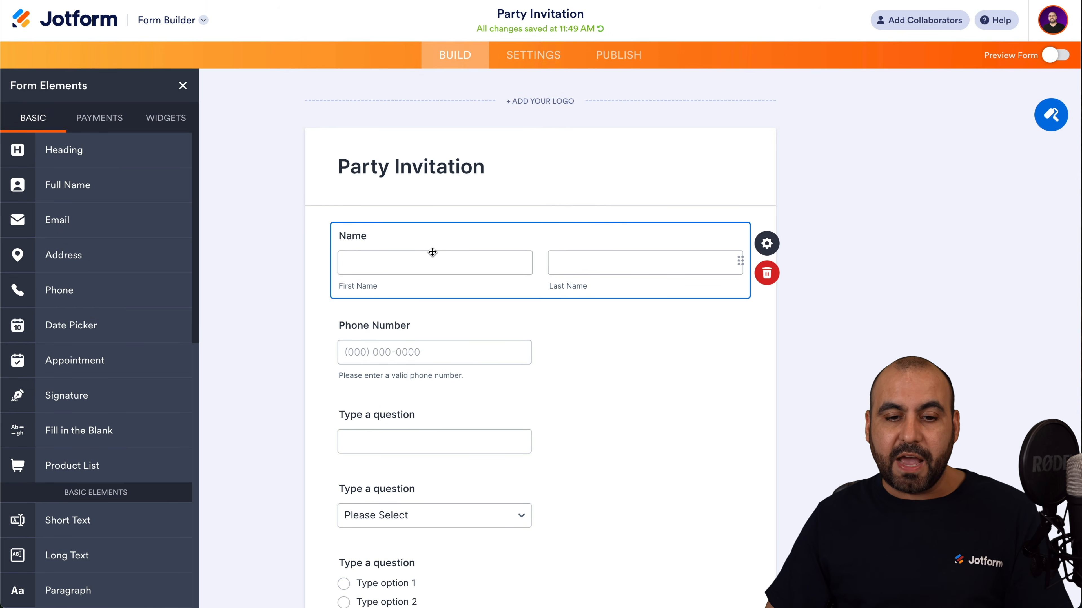
click(774, 248)
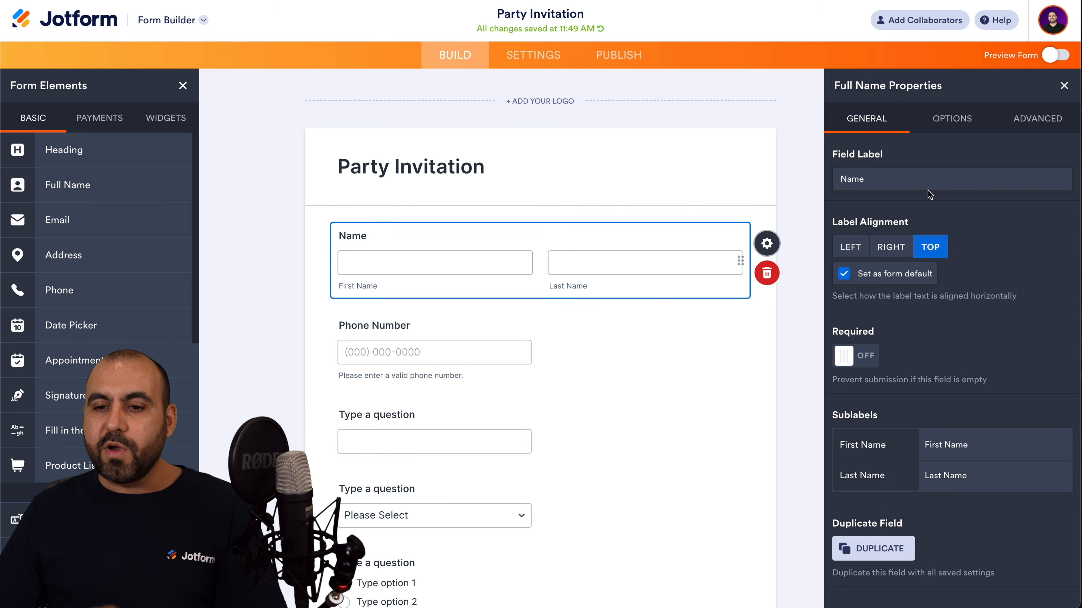
click(857, 251)
click(898, 253)
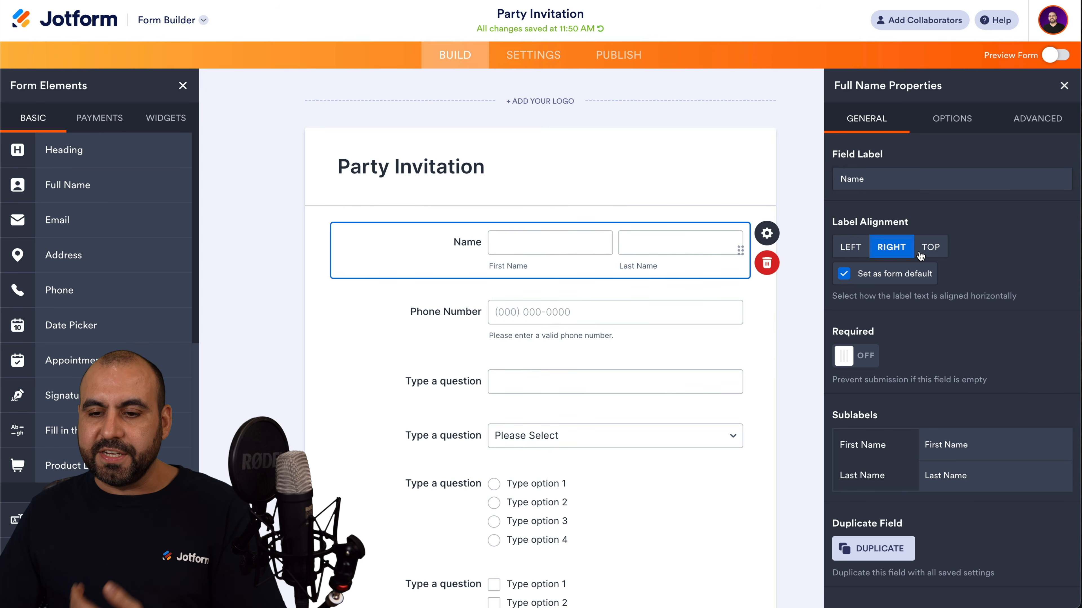
click(857, 246)
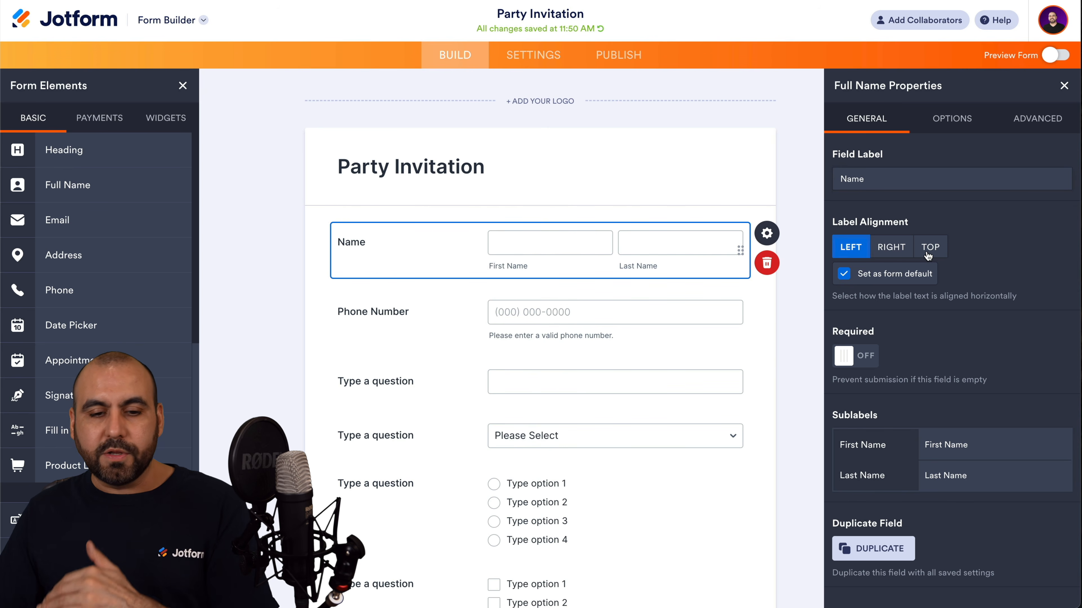
click(928, 251)
click(851, 251)
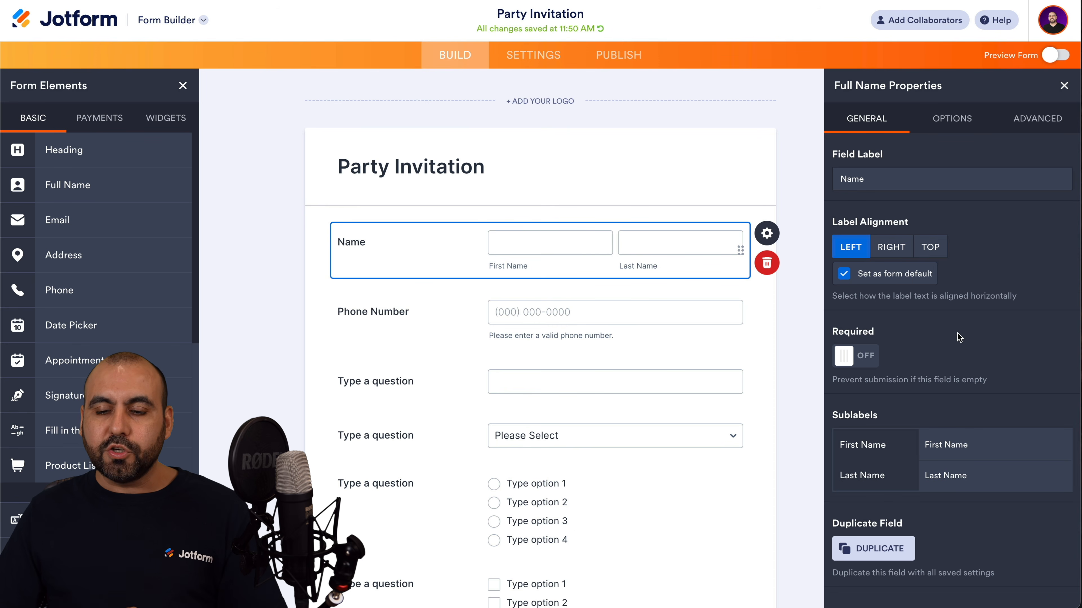
click(865, 361)
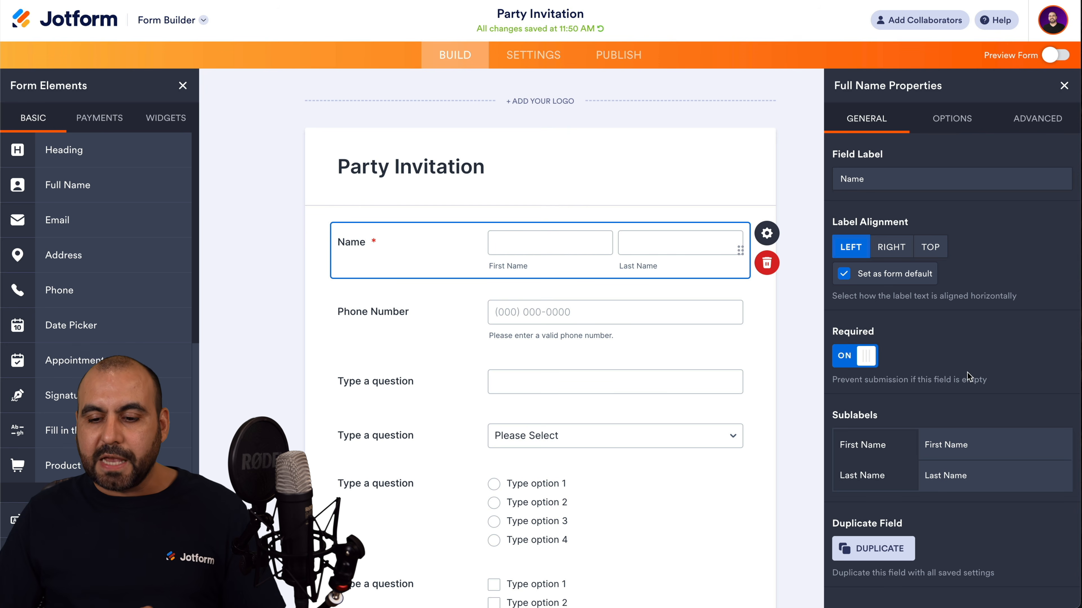
click(952, 128)
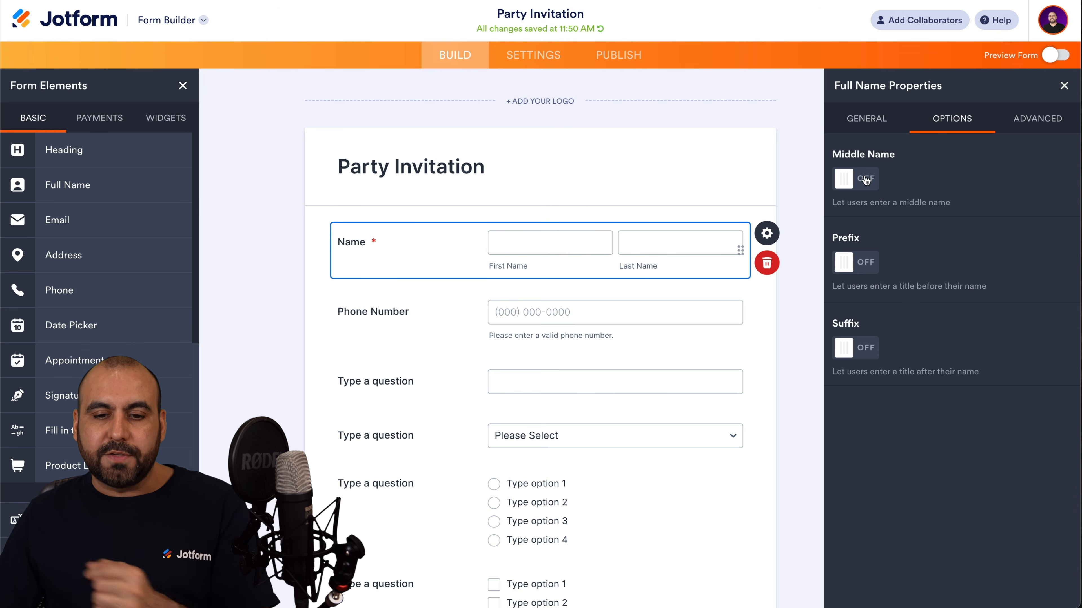
Toggle Name's Middle Name, Prefix and Suffix inputs on and off, keeping only First and Last.
click(865, 179)
click(859, 265)
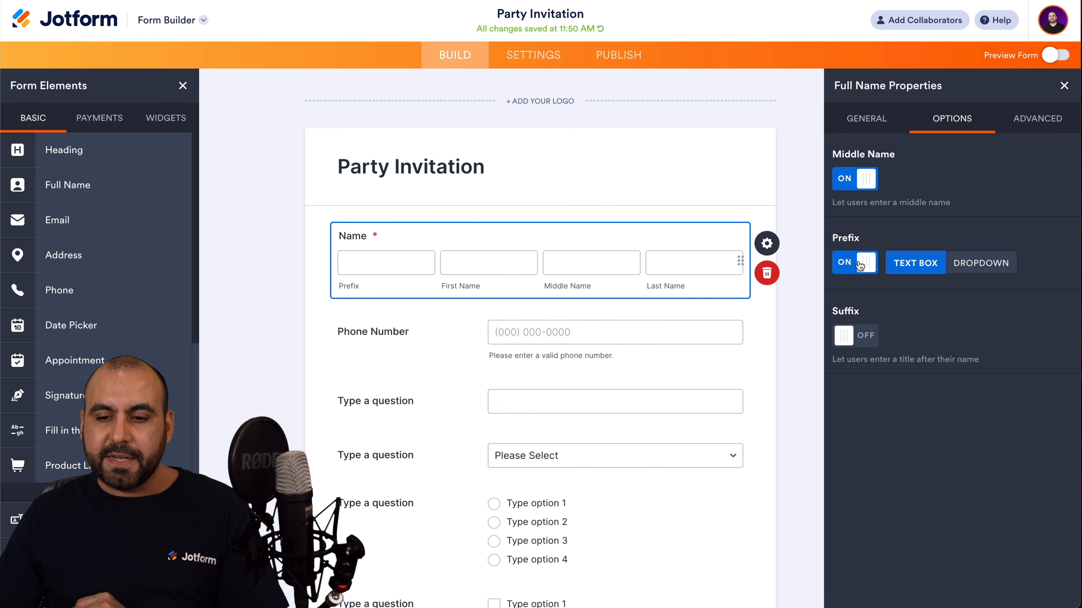
click(862, 337)
click(869, 347)
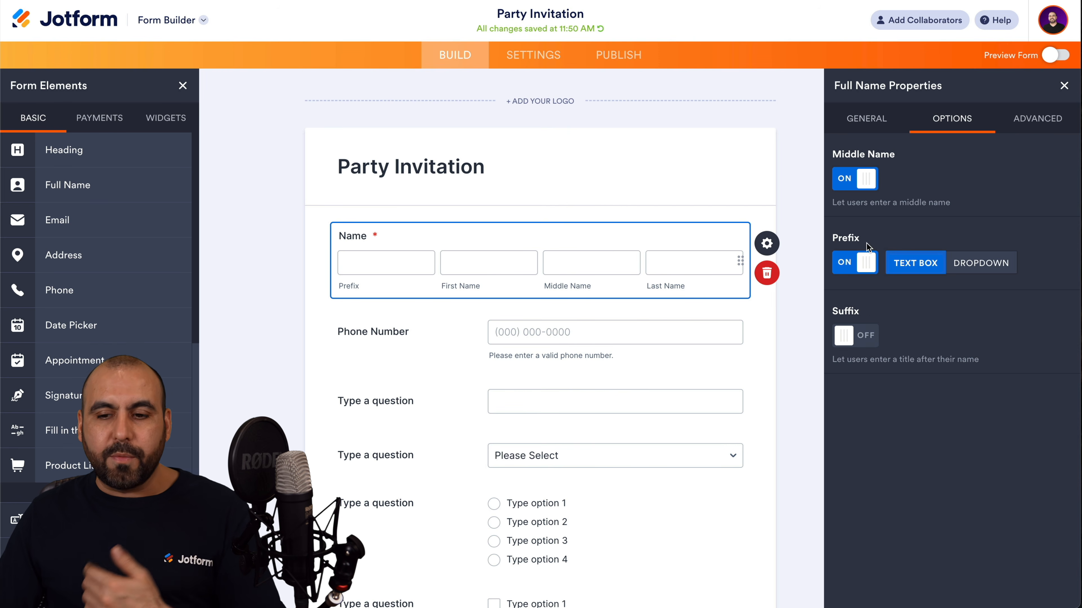
click(861, 261)
click(859, 185)
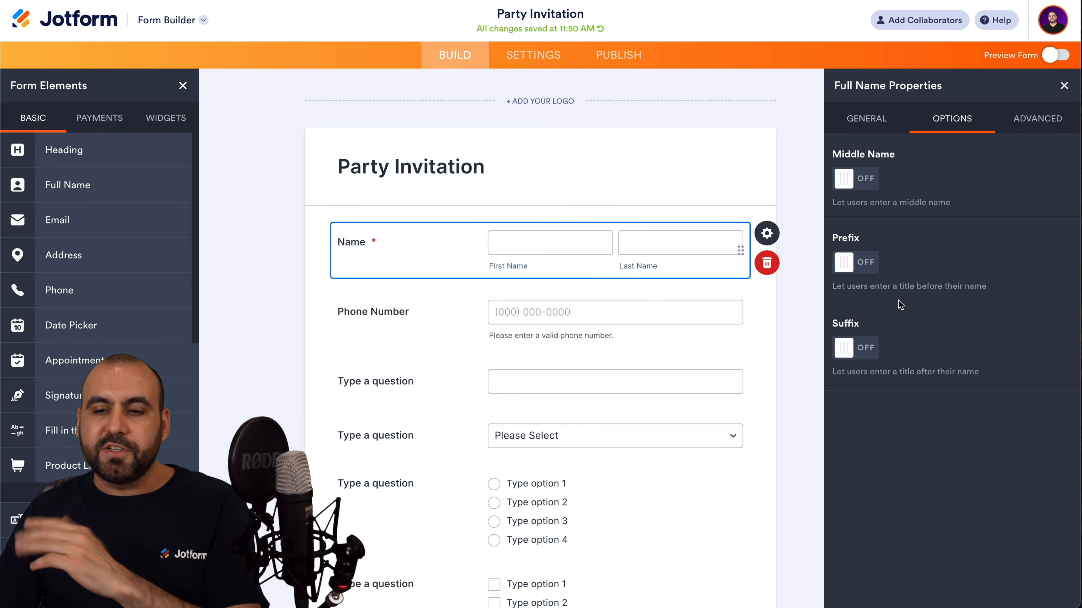
click(1022, 117)
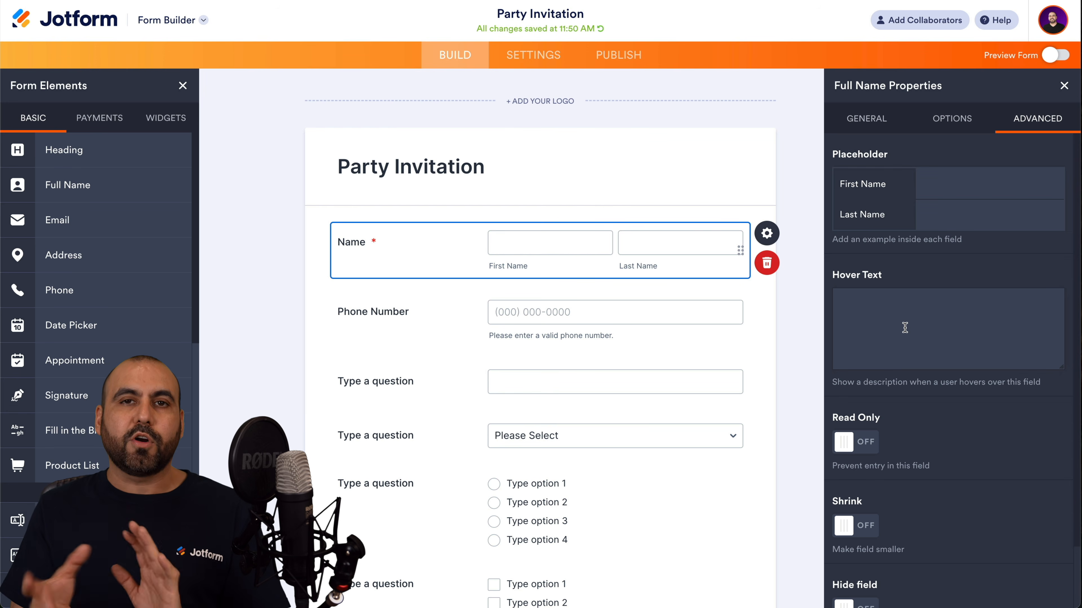
Toggle Name's Shrink and Hide field options on and back off, then select Phone Number.
scroll(904, 327, down, 2)
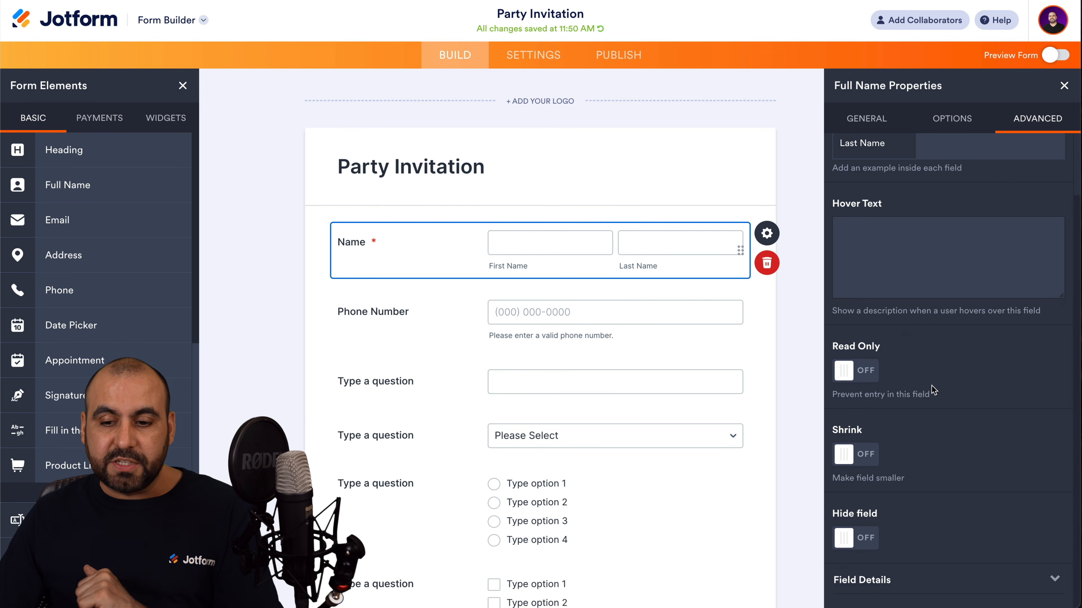
click(865, 454)
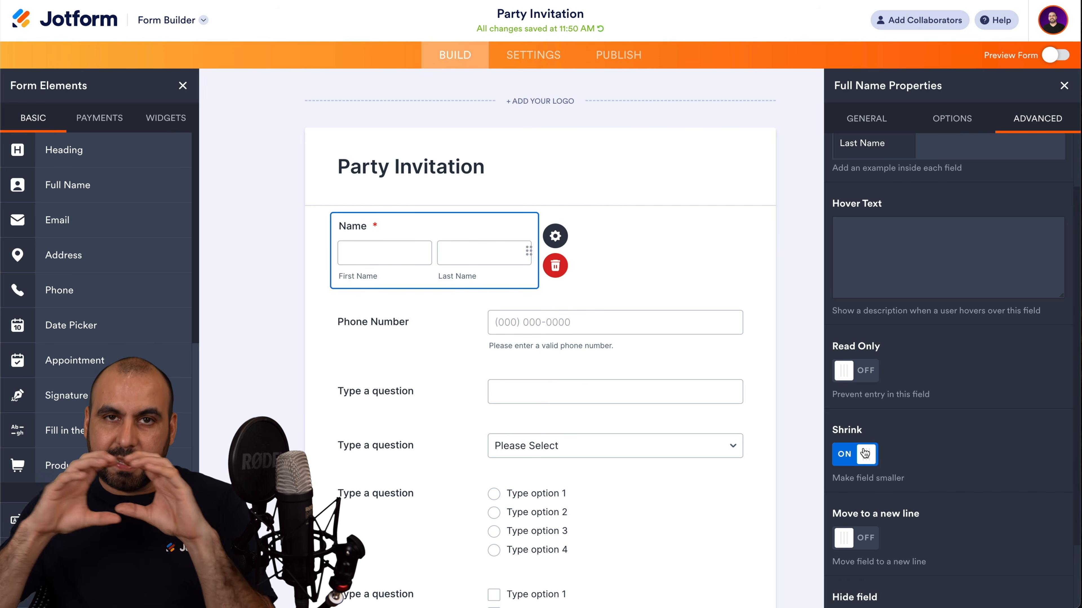
click(864, 453)
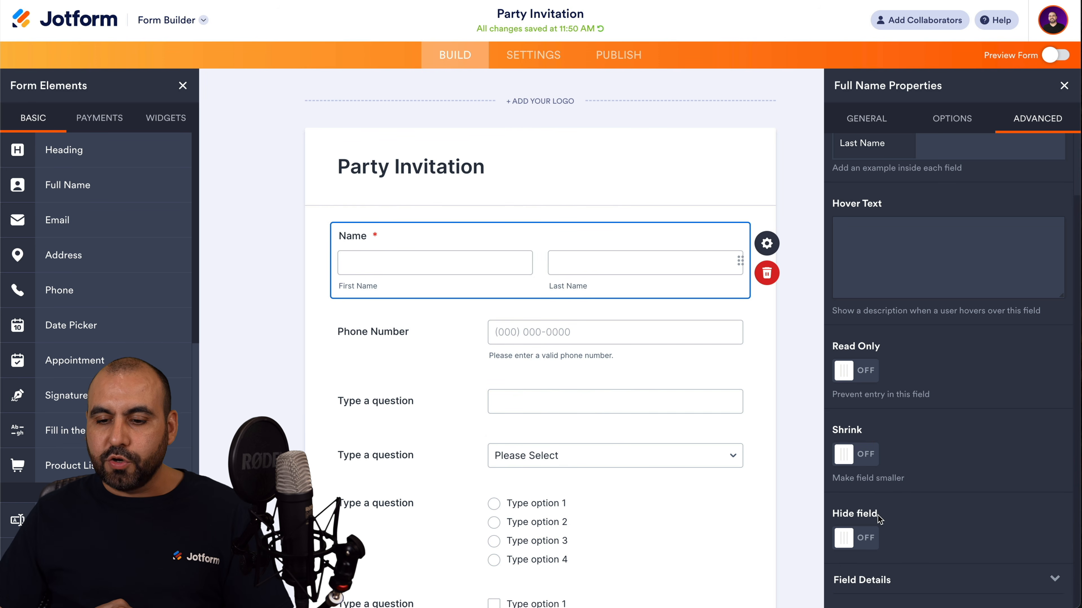
click(860, 540)
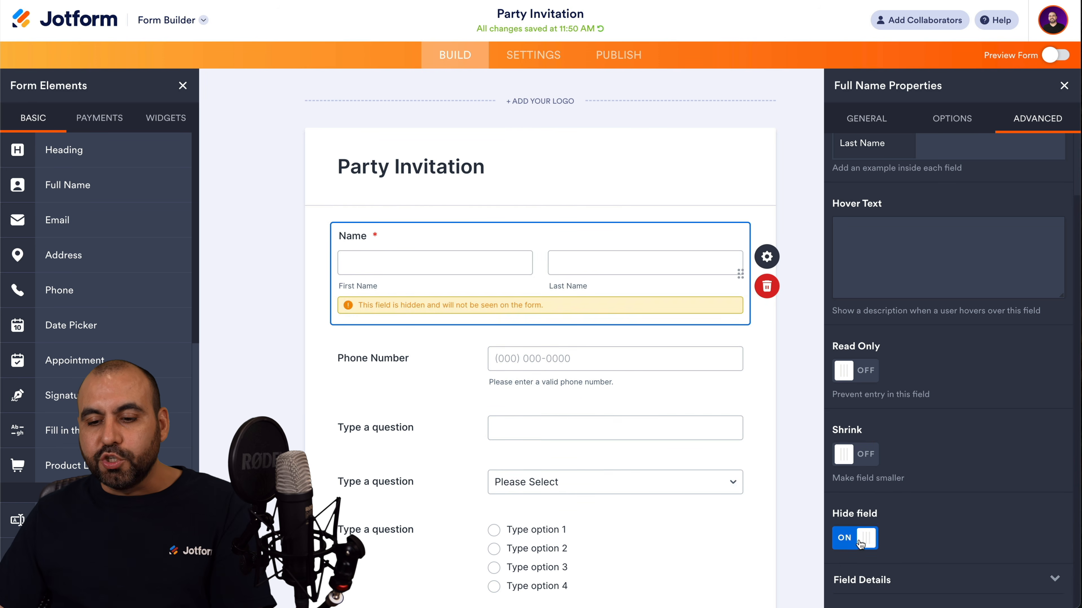
click(861, 541)
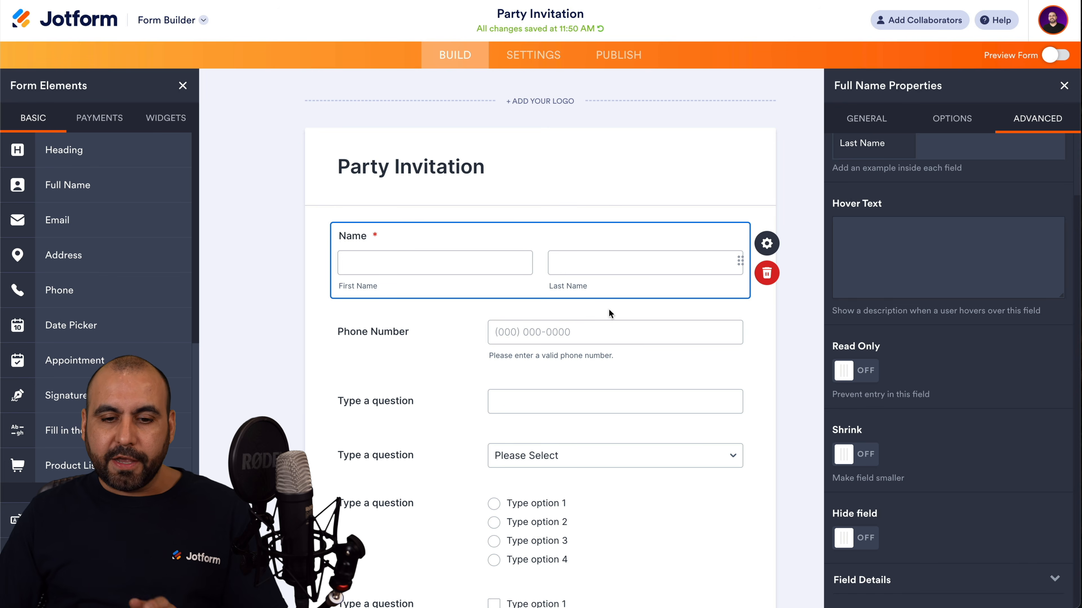
click(379, 332)
click(768, 332)
Turn on the Phone Number field's Country Code and turn off its Input Mask.
click(767, 331)
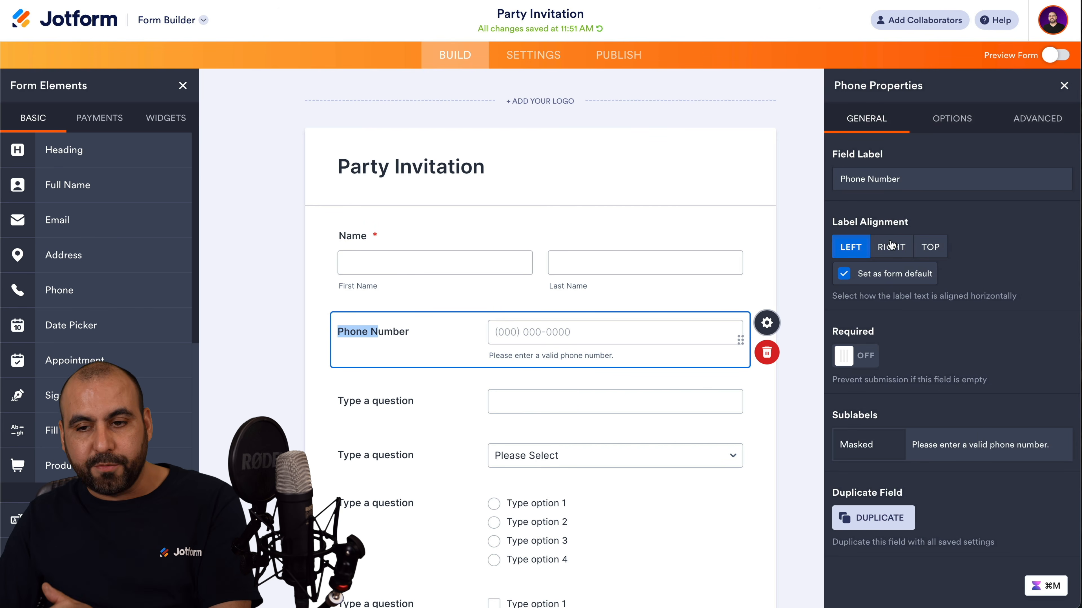
click(952, 119)
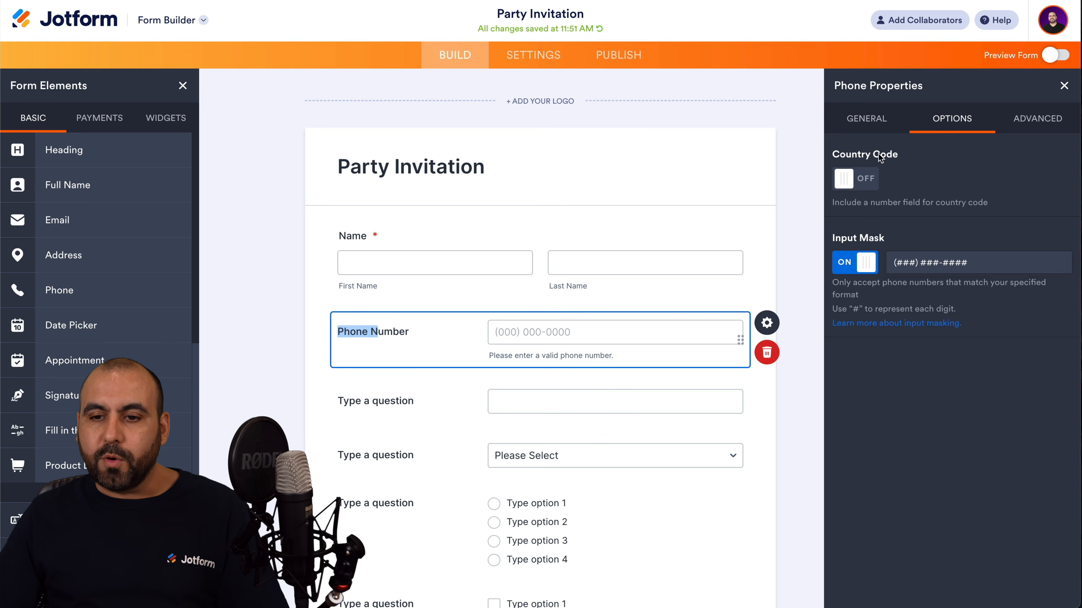
click(868, 184)
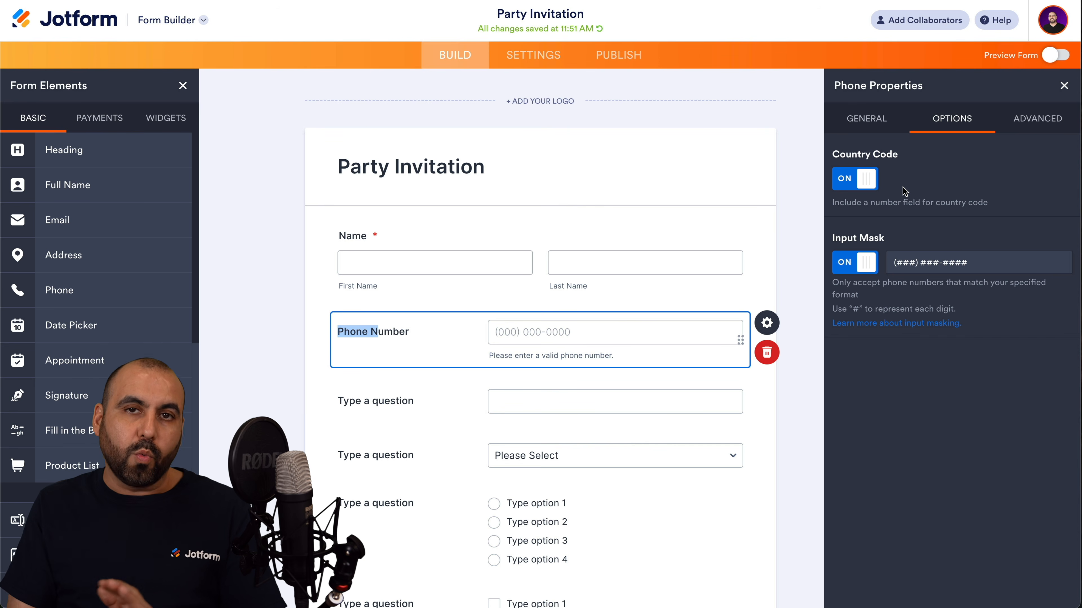
click(867, 264)
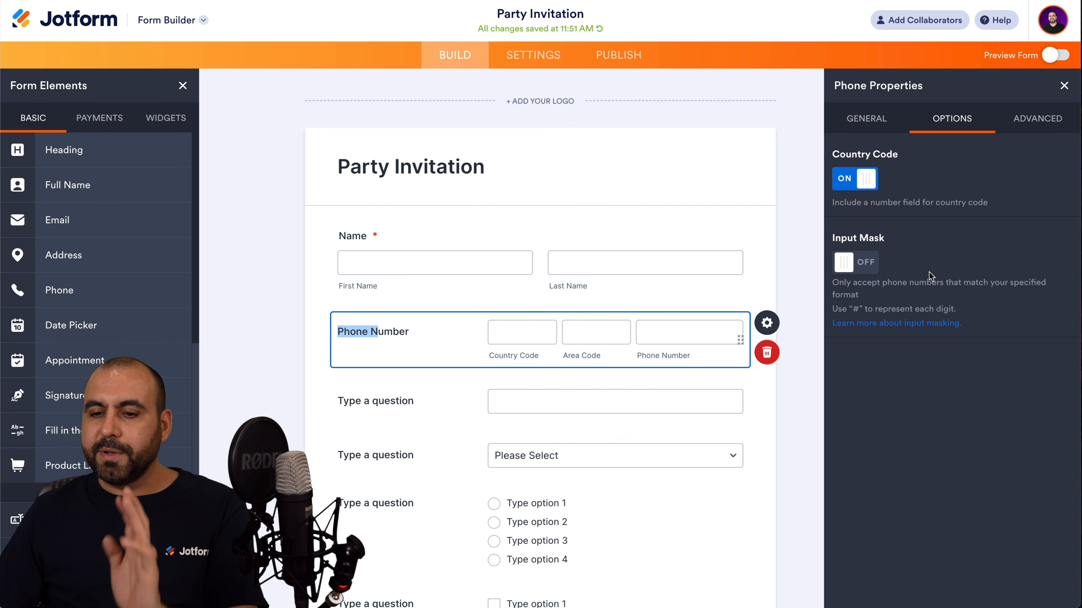
click(1036, 119)
scroll(920, 369, down, 2)
scroll(921, 369, up, 2)
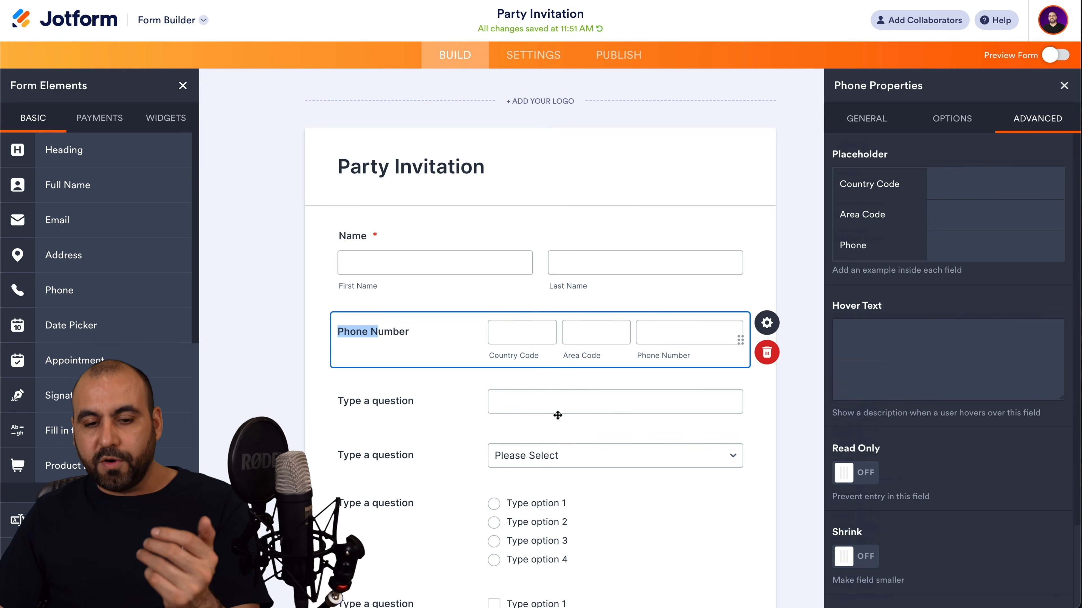
scroll(458, 273, down, 3)
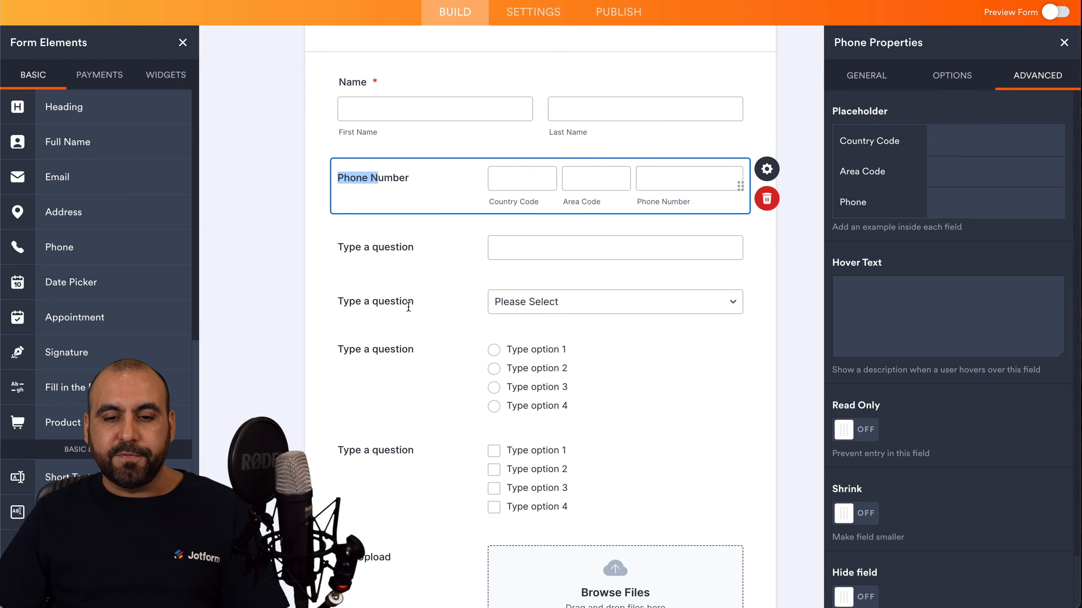
Enter the dropdown question's choices Red, Blue, Green and Black, one per line.
click(409, 307)
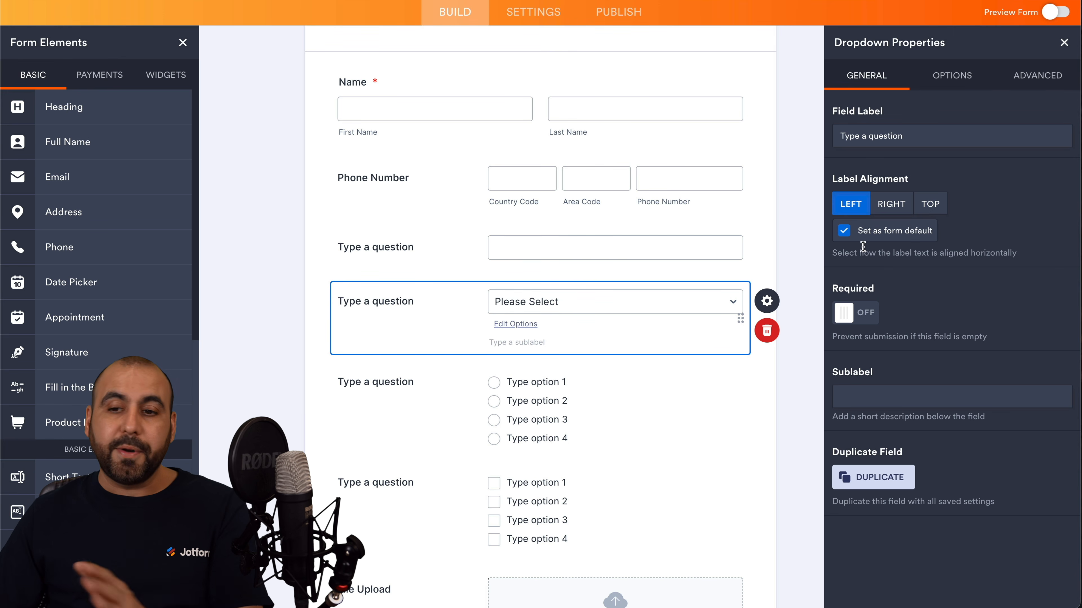
click(938, 77)
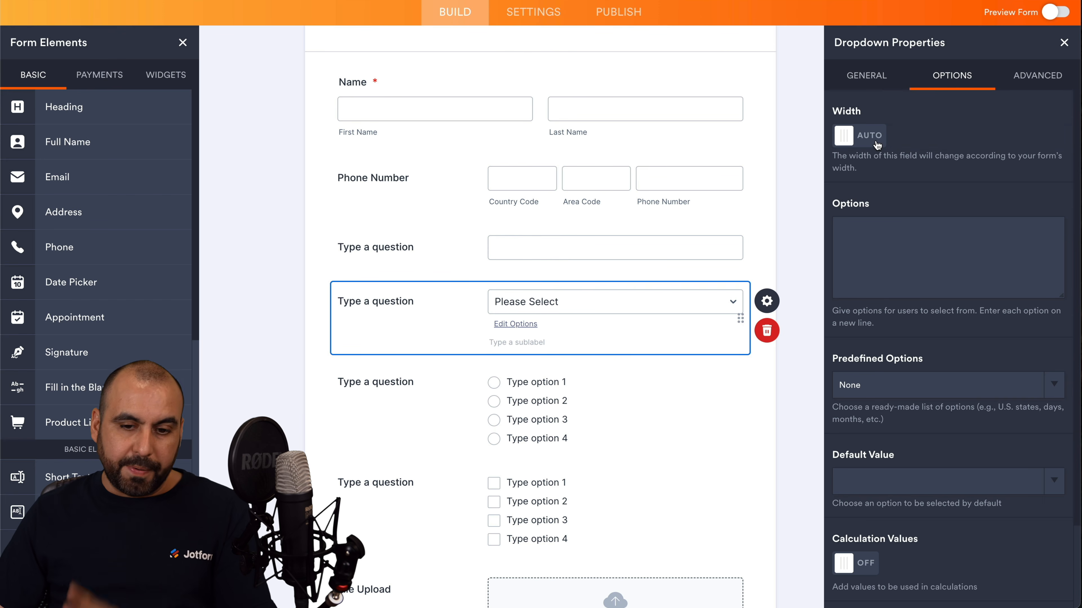
click(858, 233)
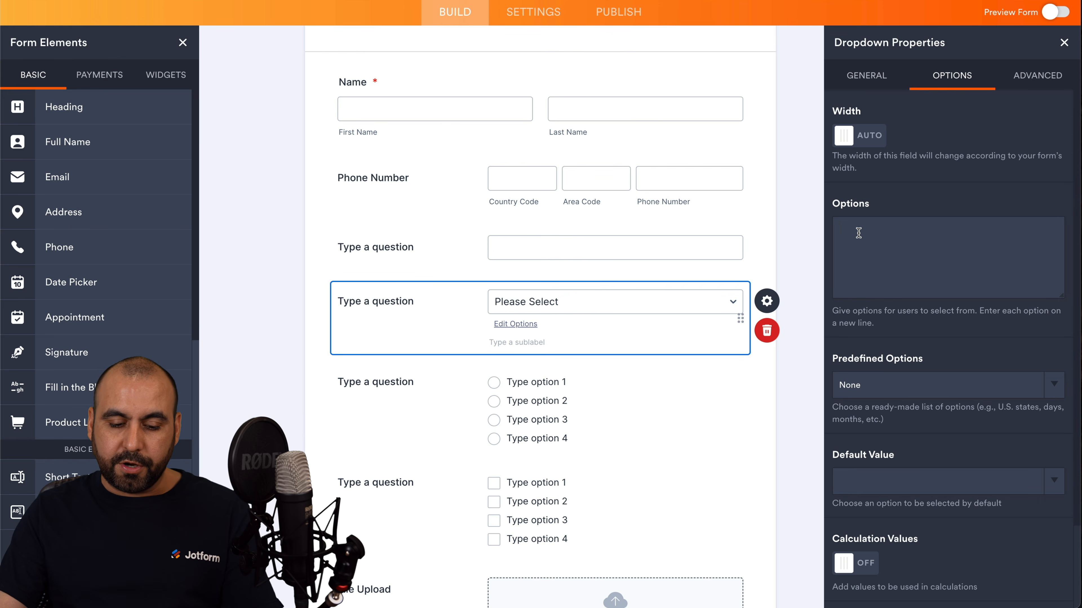
text(Red)
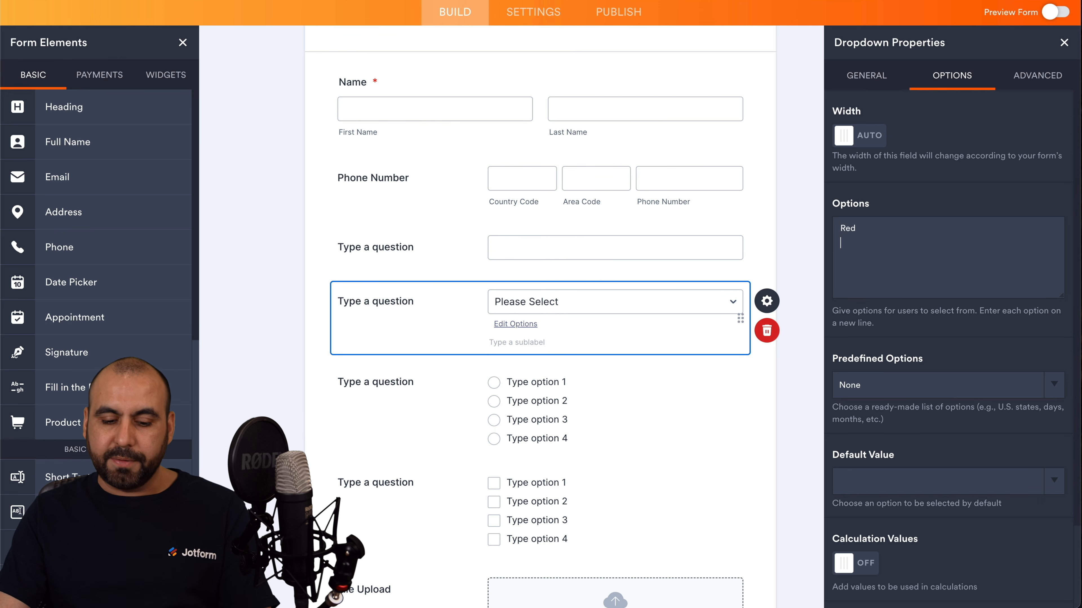
key(Return)
text(Blue )
text(Green)
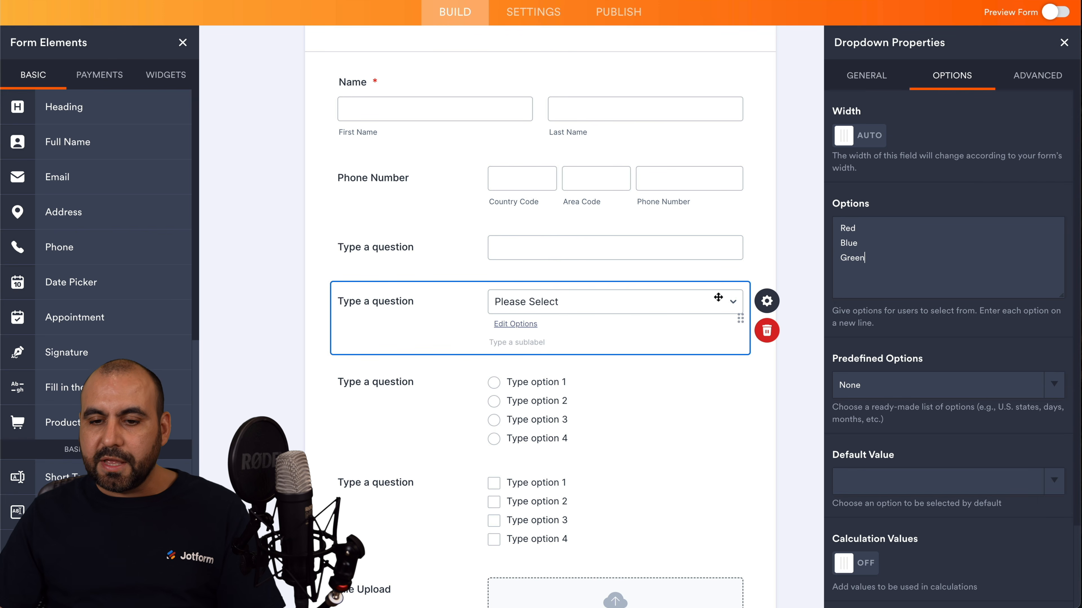
click(718, 298)
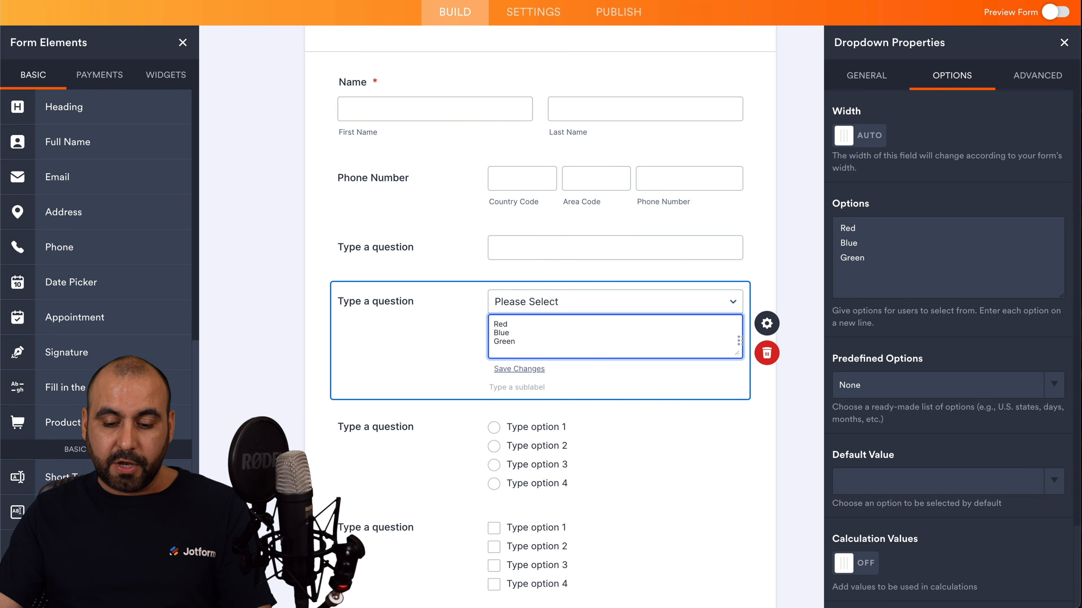
text(k)
click(445, 332)
Leave the dropdown's Predefined Options set to None.
click(902, 279)
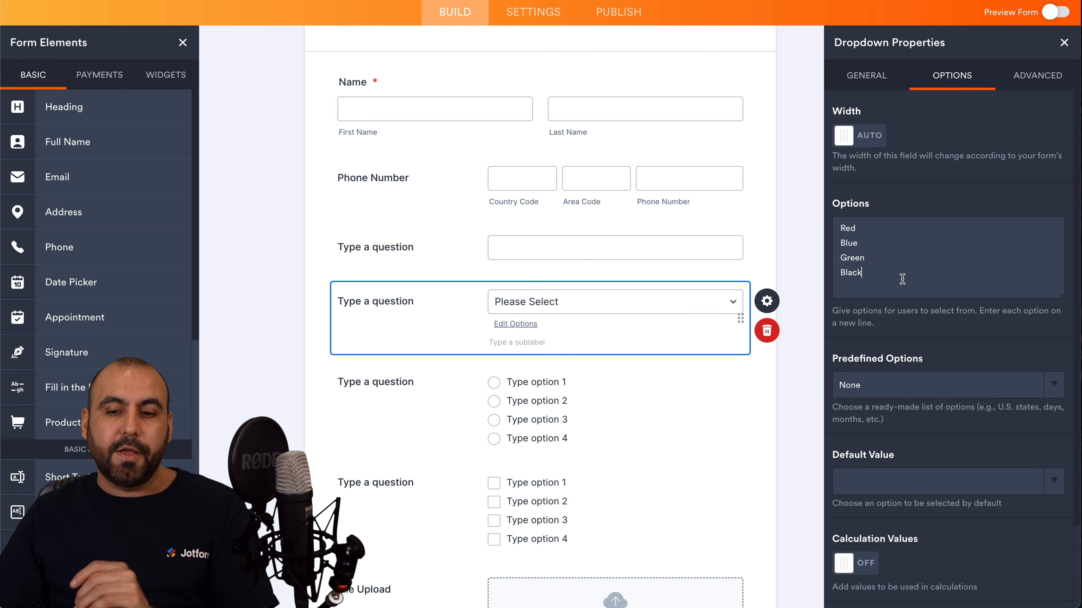
scroll(920, 310, down, 2)
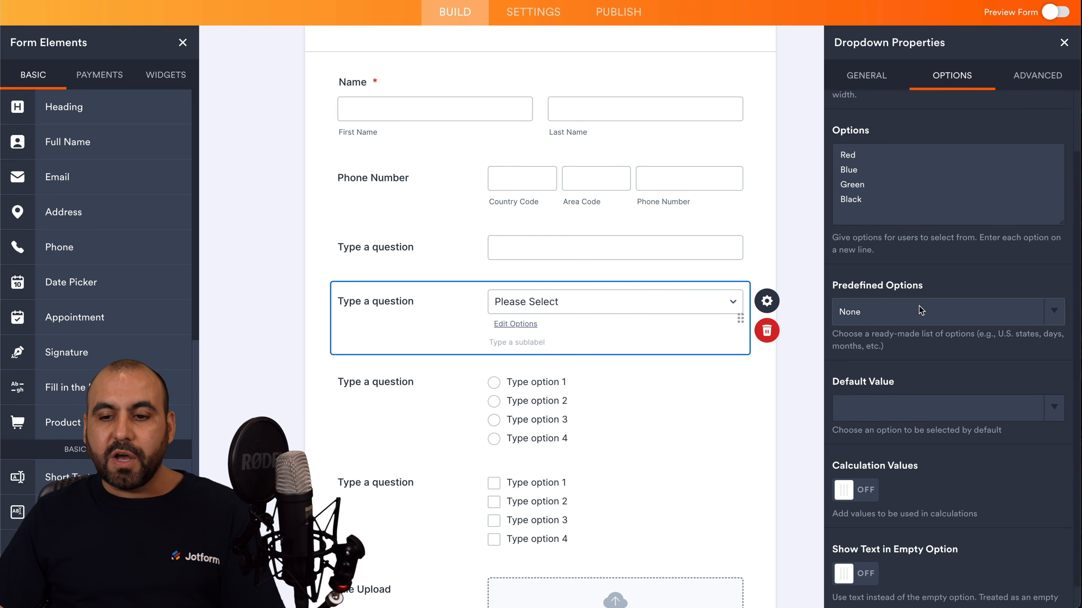
click(934, 316)
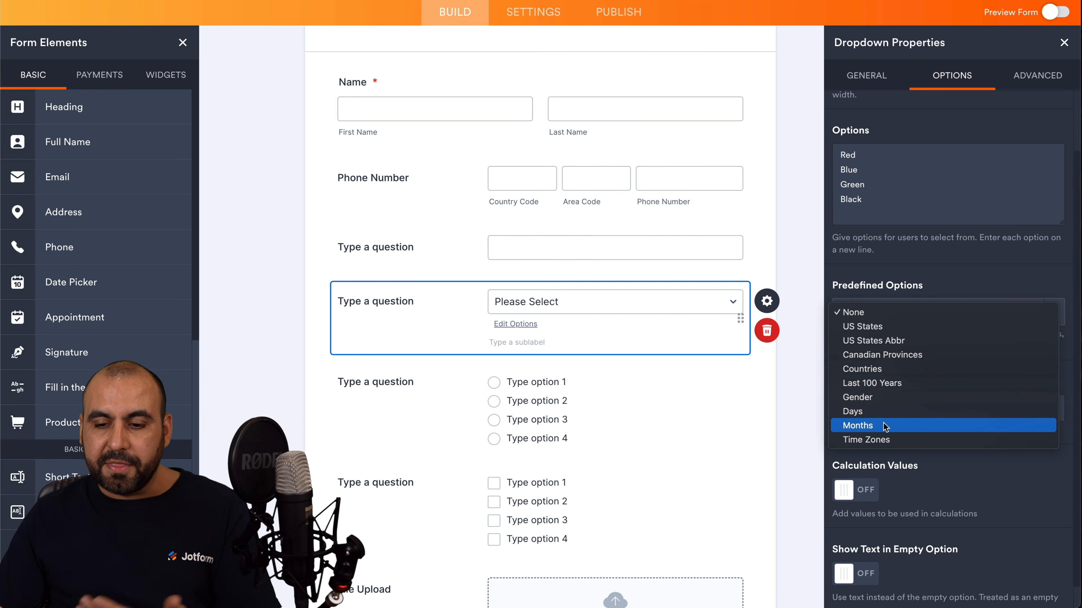
click(902, 311)
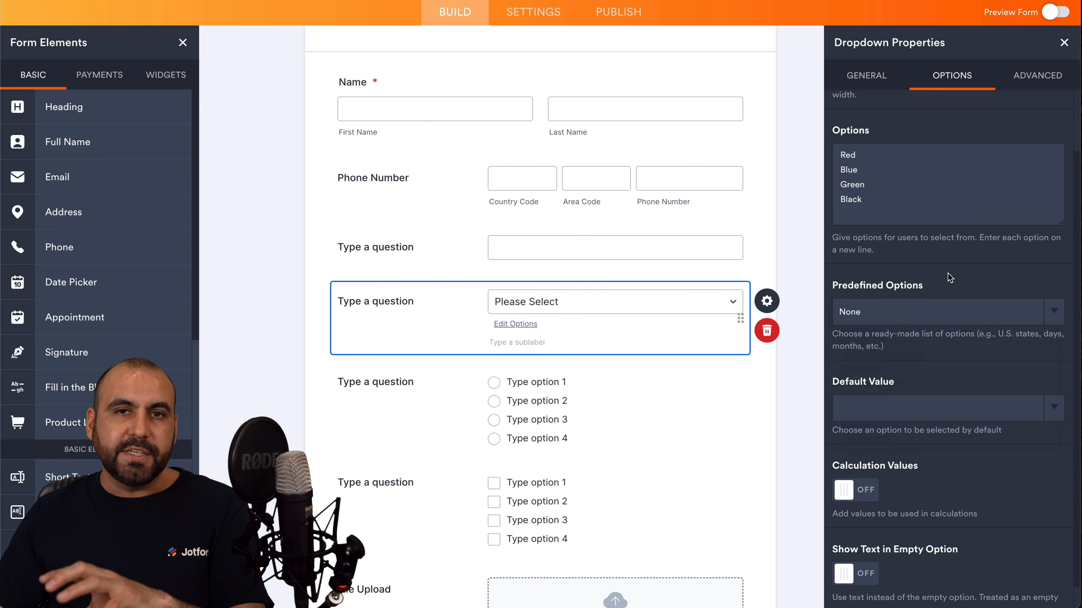
click(870, 173)
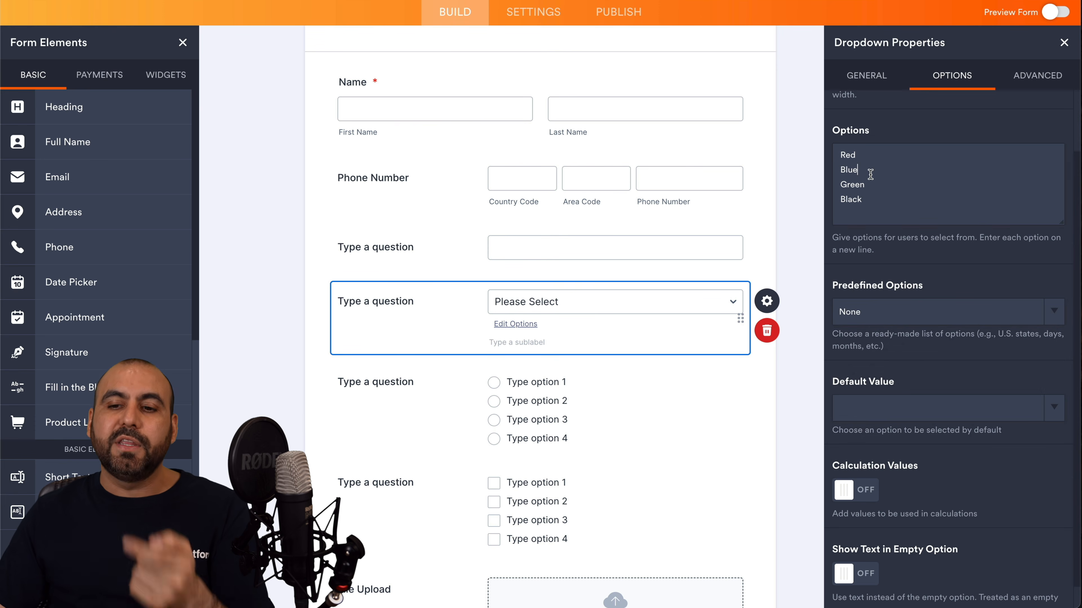
scroll(874, 251, down, 1)
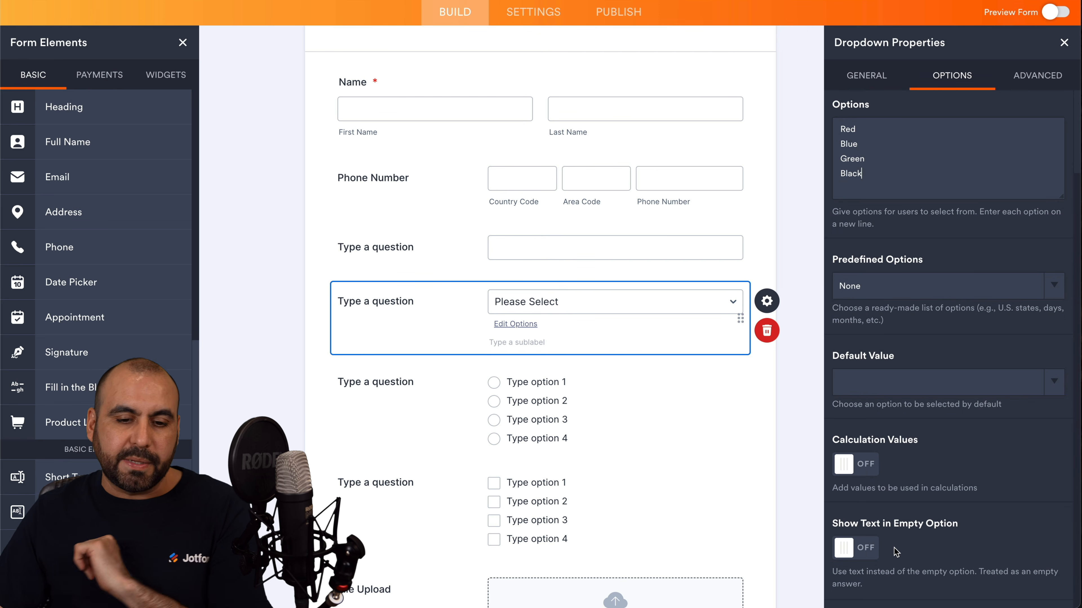
click(520, 357)
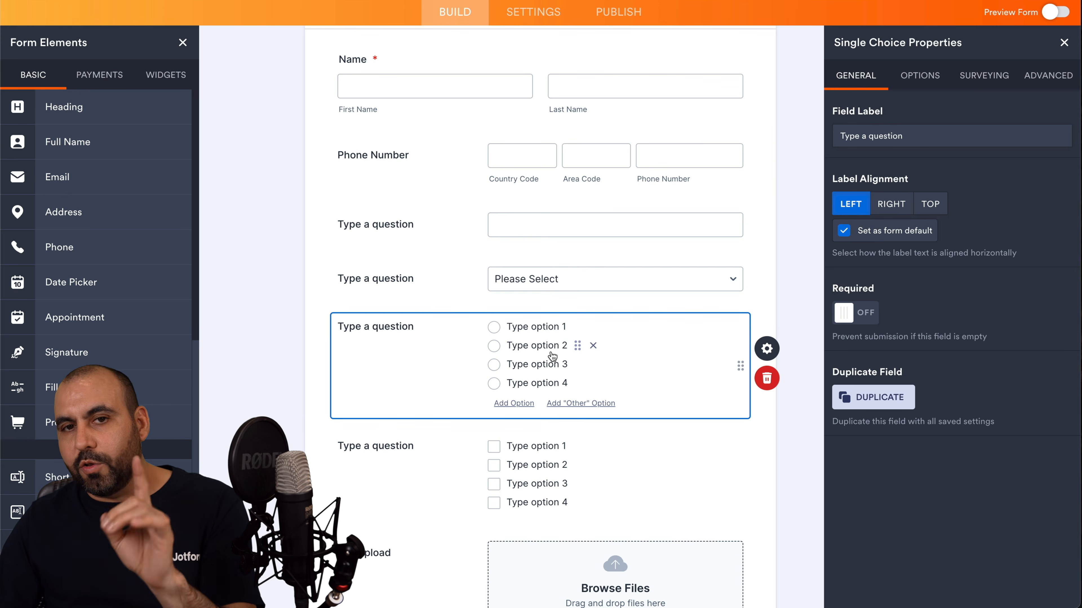
Keep the single-choice question's four placeholder options with no predefined list applied.
click(920, 79)
click(910, 150)
click(956, 290)
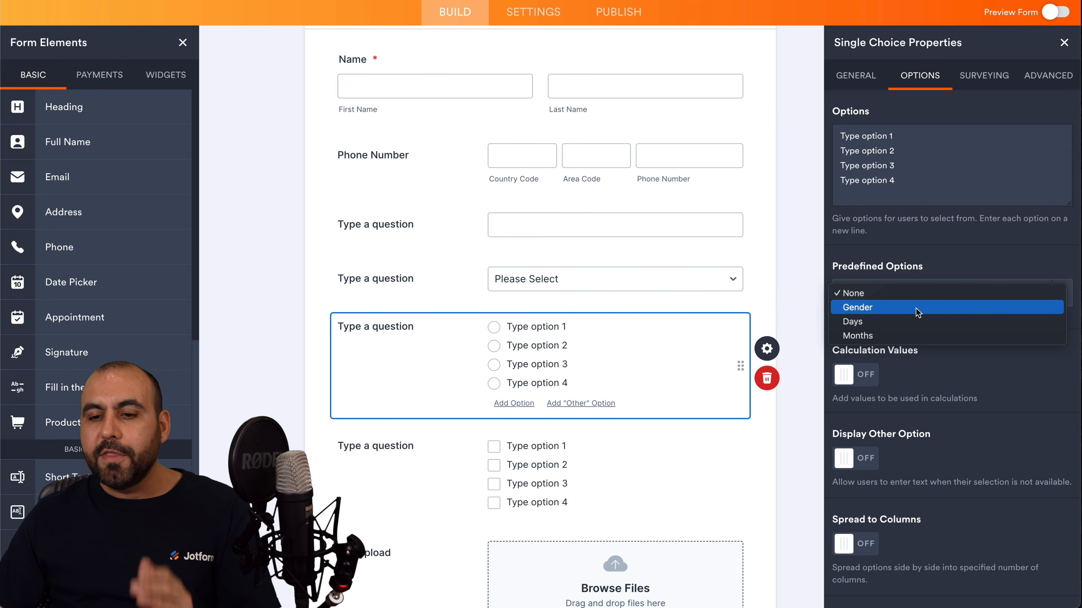
click(941, 250)
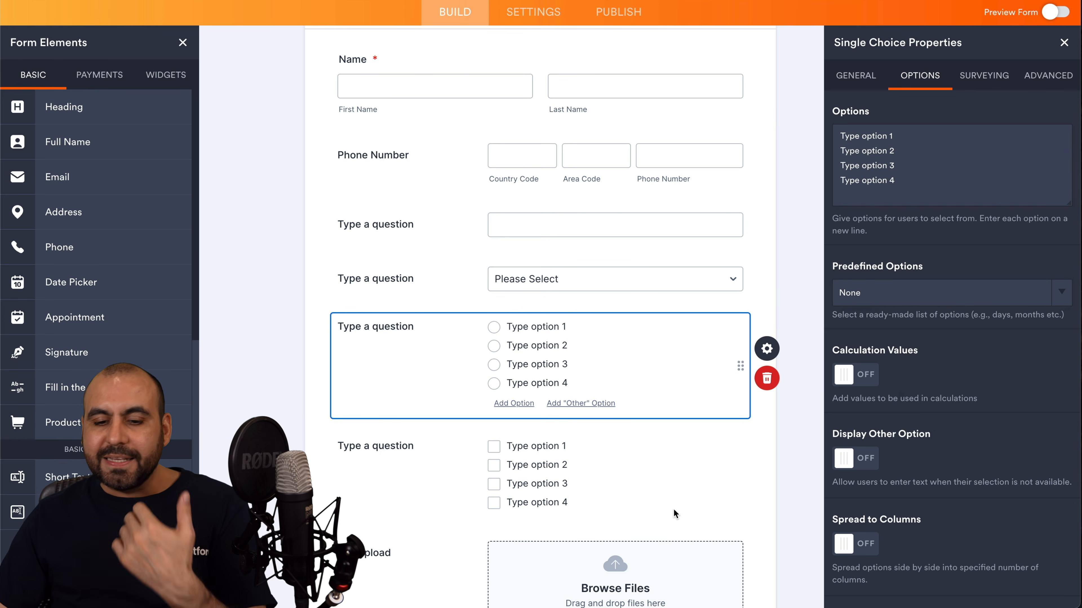
scroll(728, 514, down, 3)
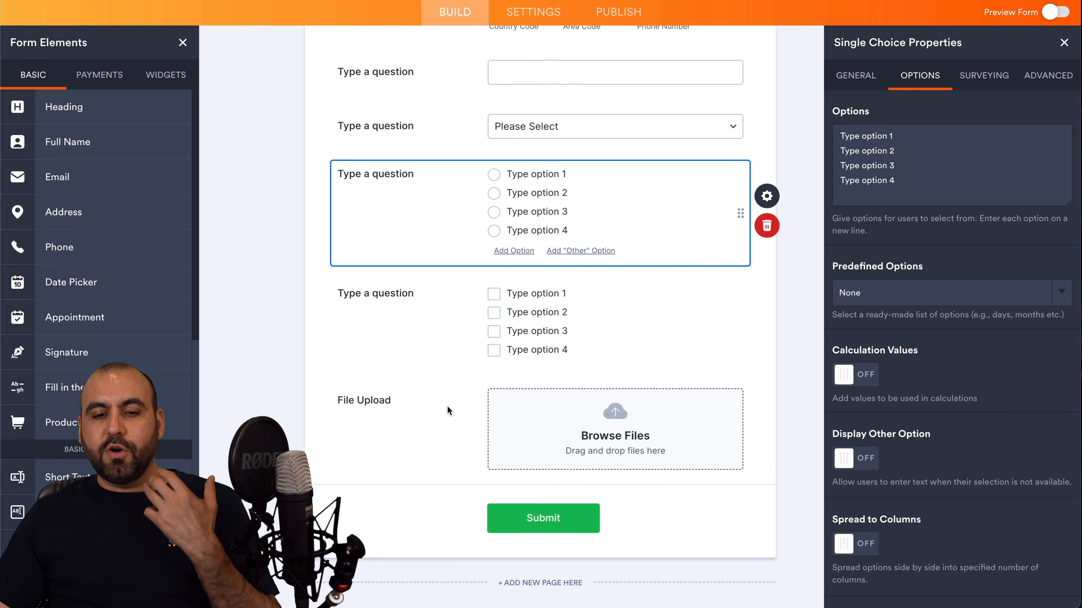
click(432, 409)
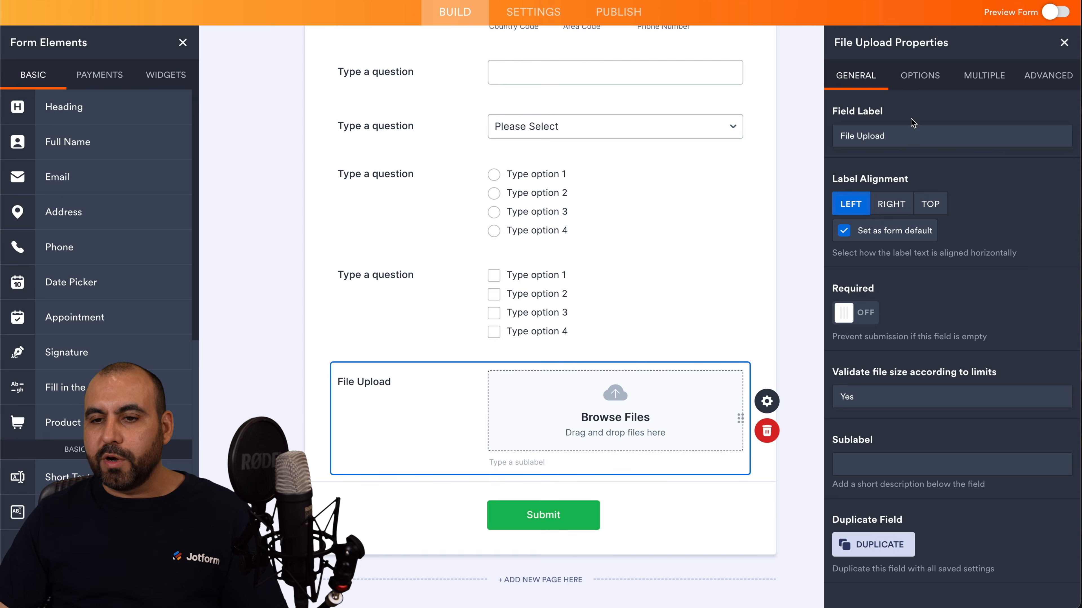
Keep the File Upload size limit on and the default allowed file types.
click(920, 75)
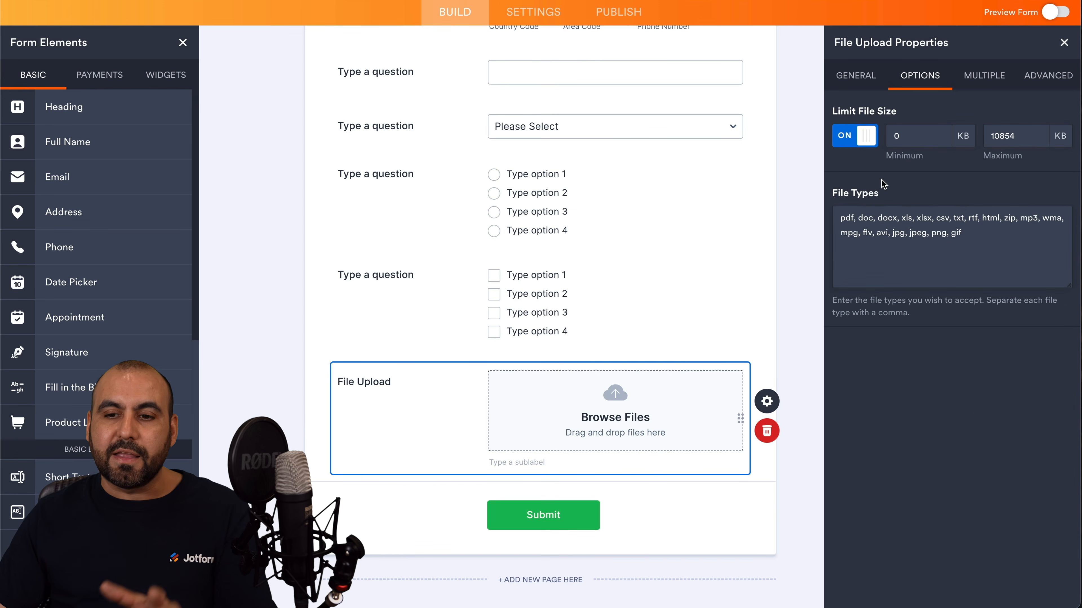
click(865, 138)
click(865, 138)
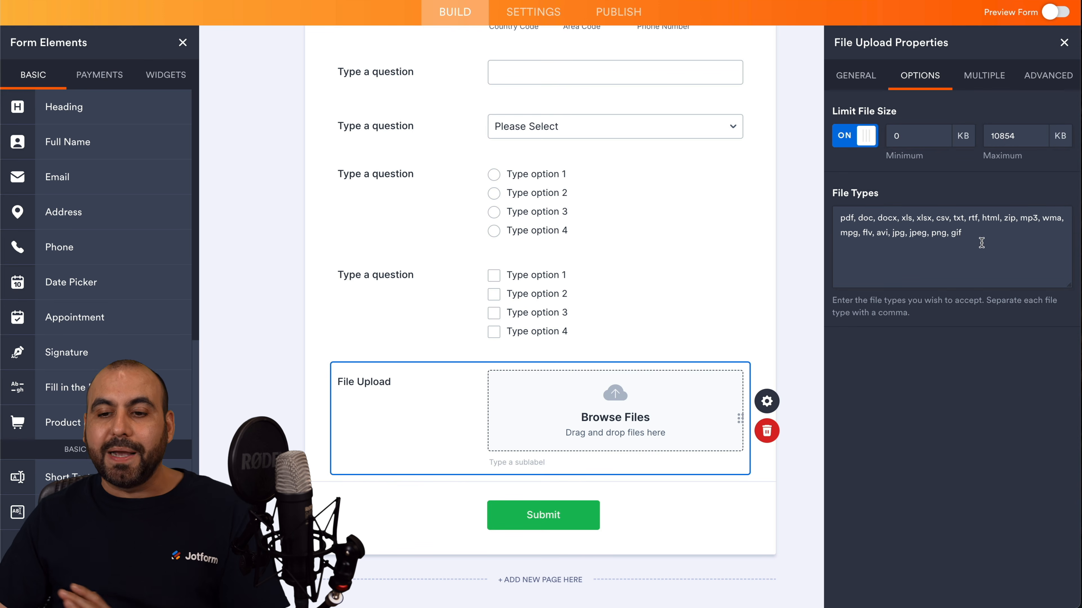
drag(982, 243, 841, 215)
click(841, 213)
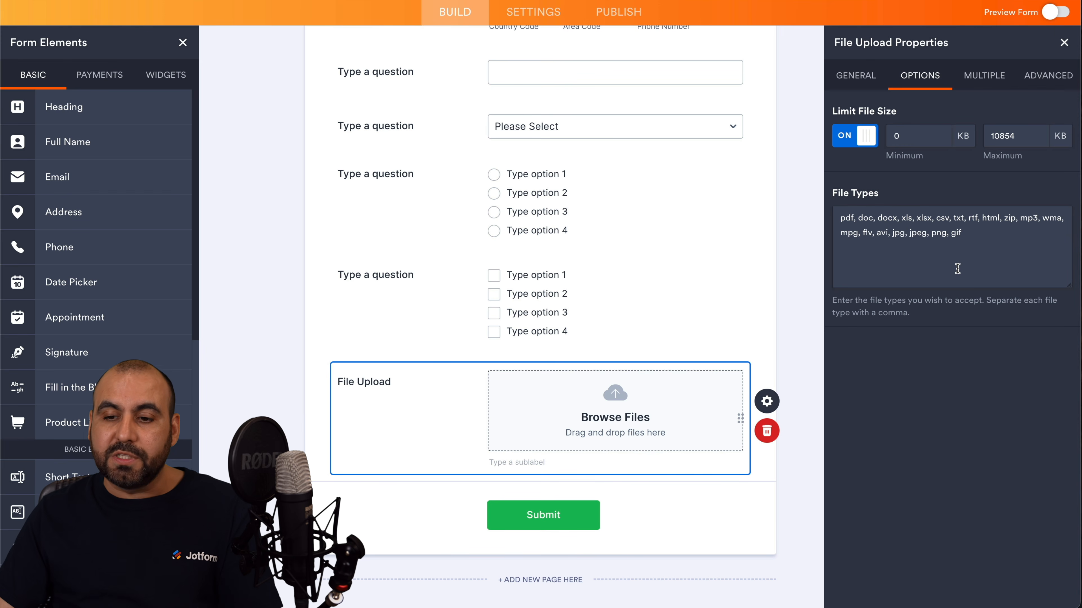
drag(950, 218, 898, 218)
click(930, 240)
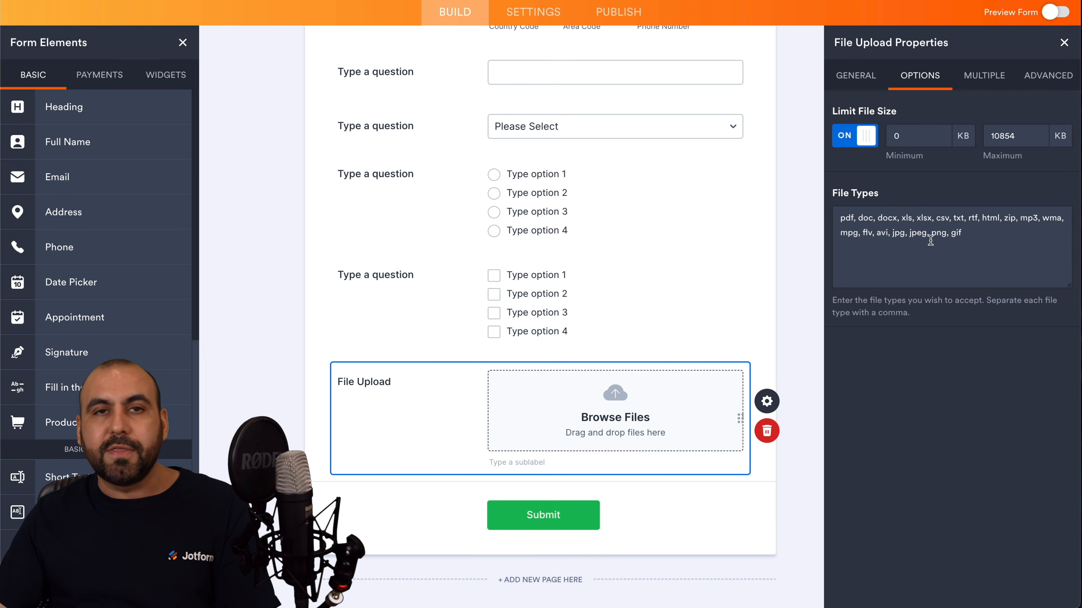
Limit the File Upload field to 2 files per submission.
click(985, 73)
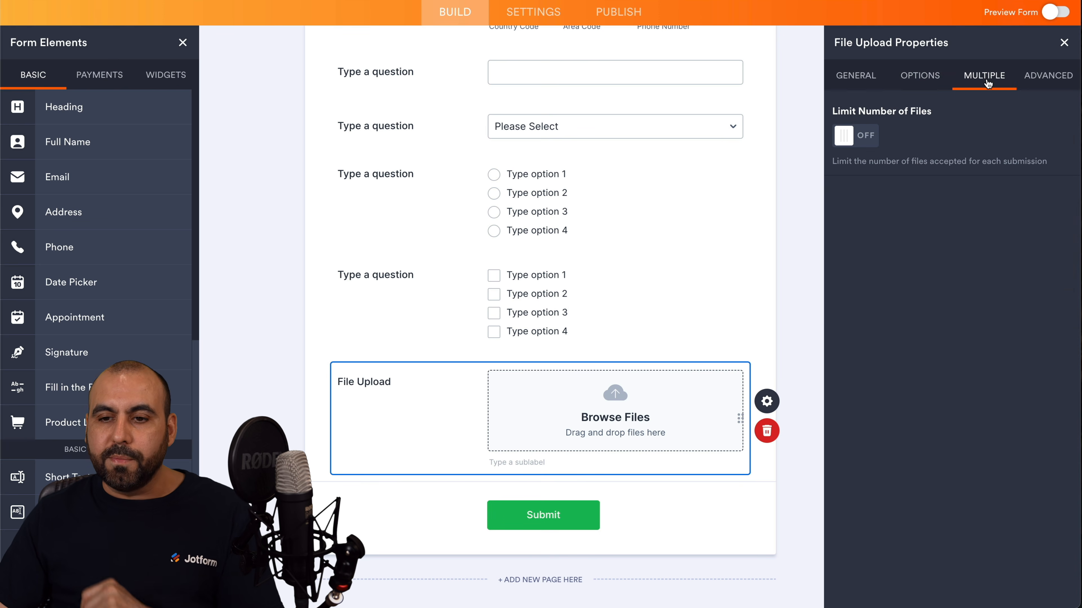
click(854, 135)
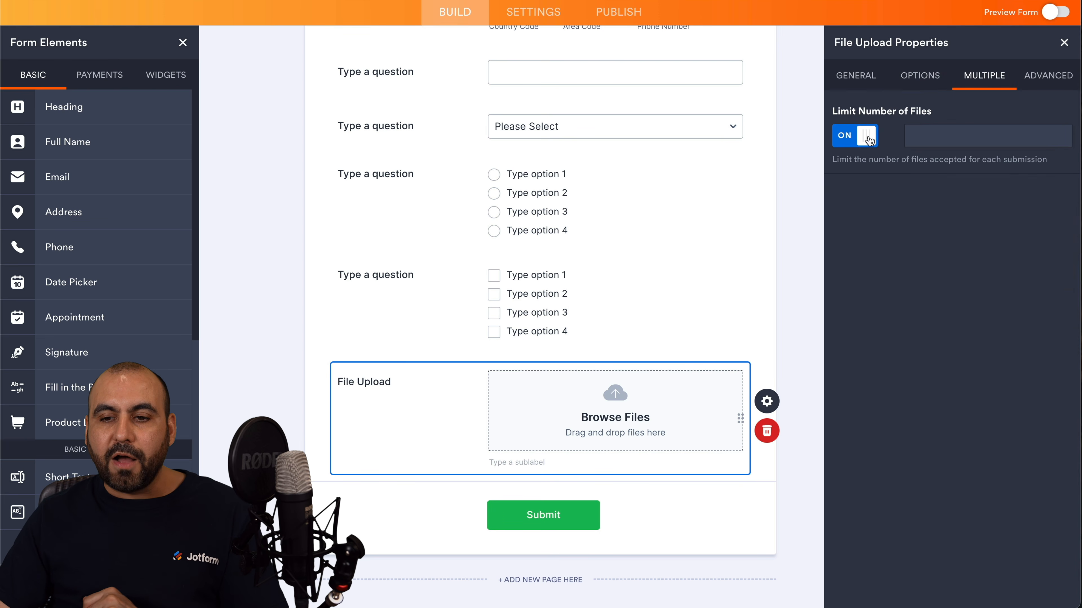
click(925, 140)
text(2)
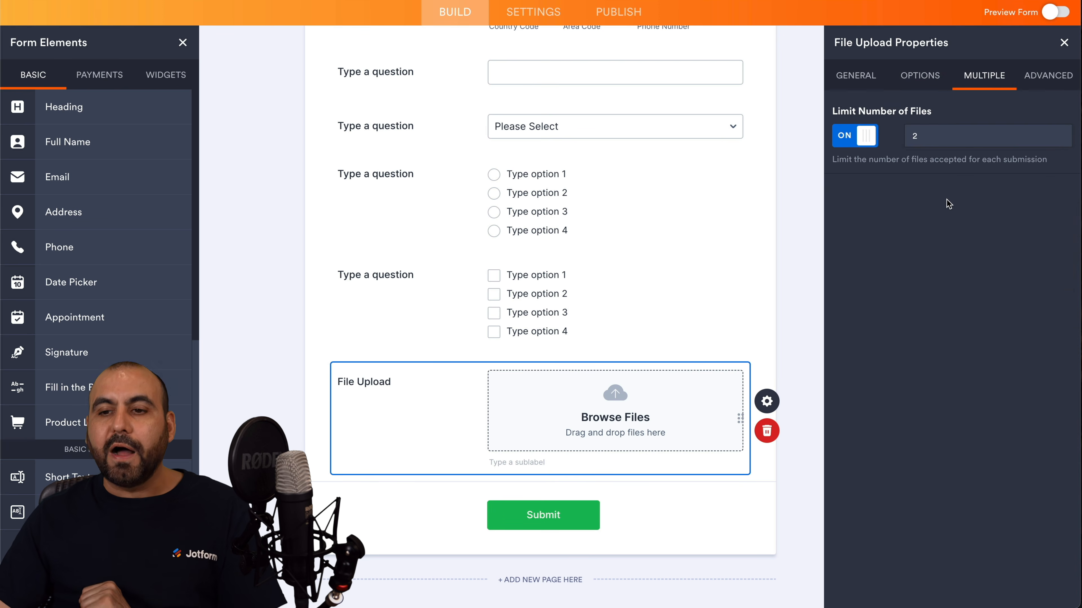
click(1034, 84)
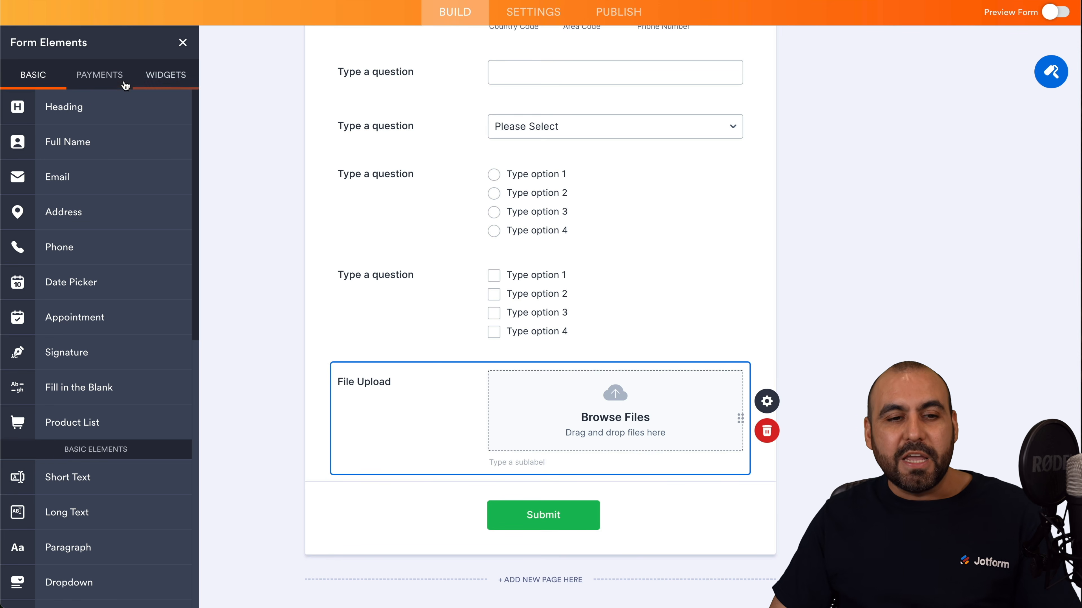
Add a PayPal Standard payment block below the File Upload field.
click(99, 76)
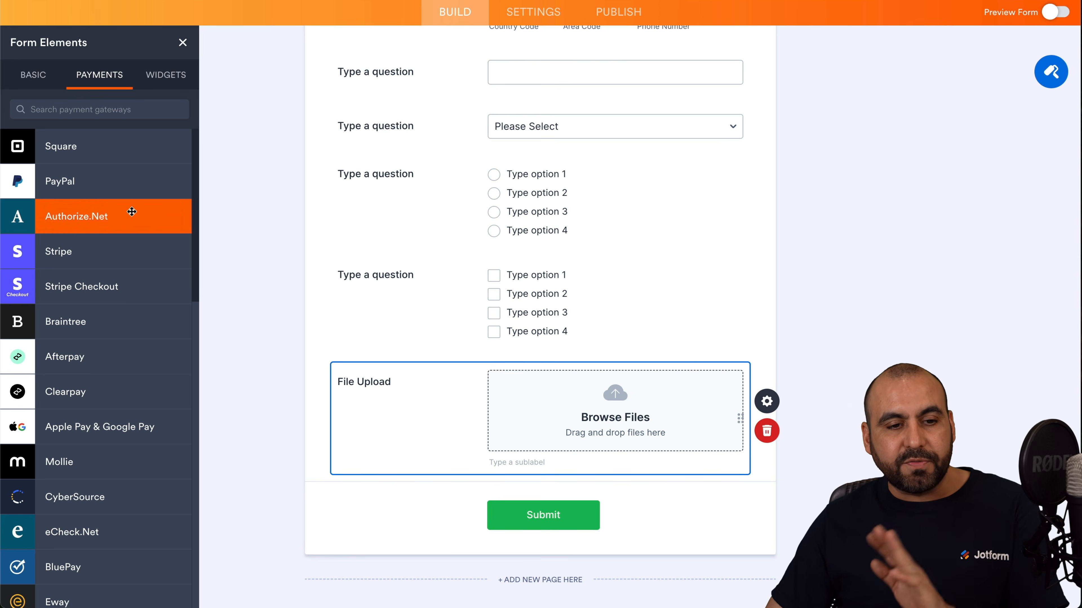
scroll(130, 262, down, 1)
scroll(130, 262, down, 8)
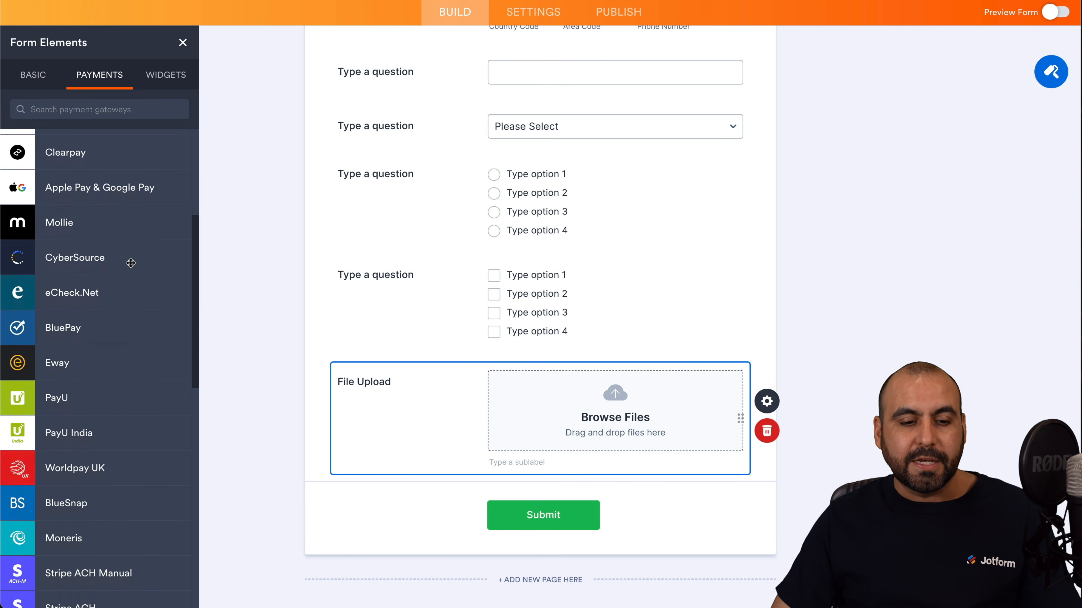
scroll(130, 263, down, 12)
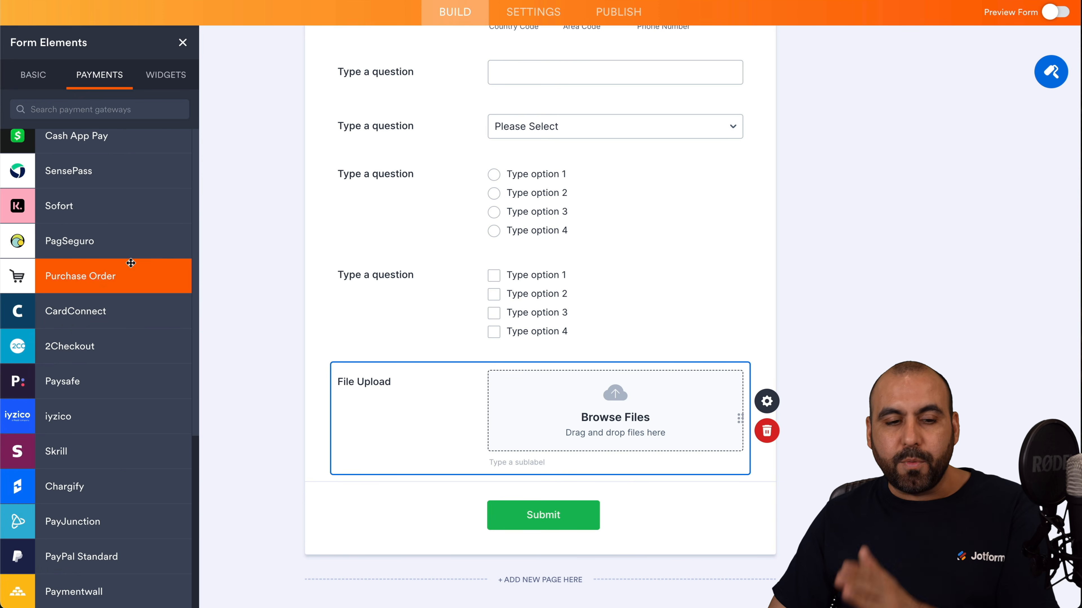
scroll(130, 263, up, 15)
scroll(130, 263, down, 5)
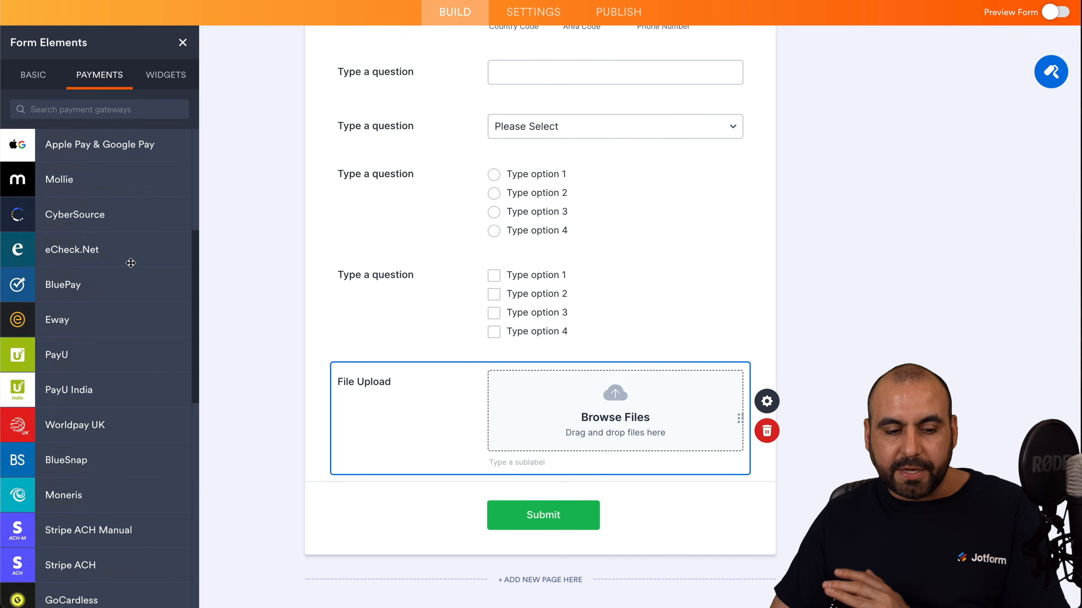
scroll(130, 262, down, 10)
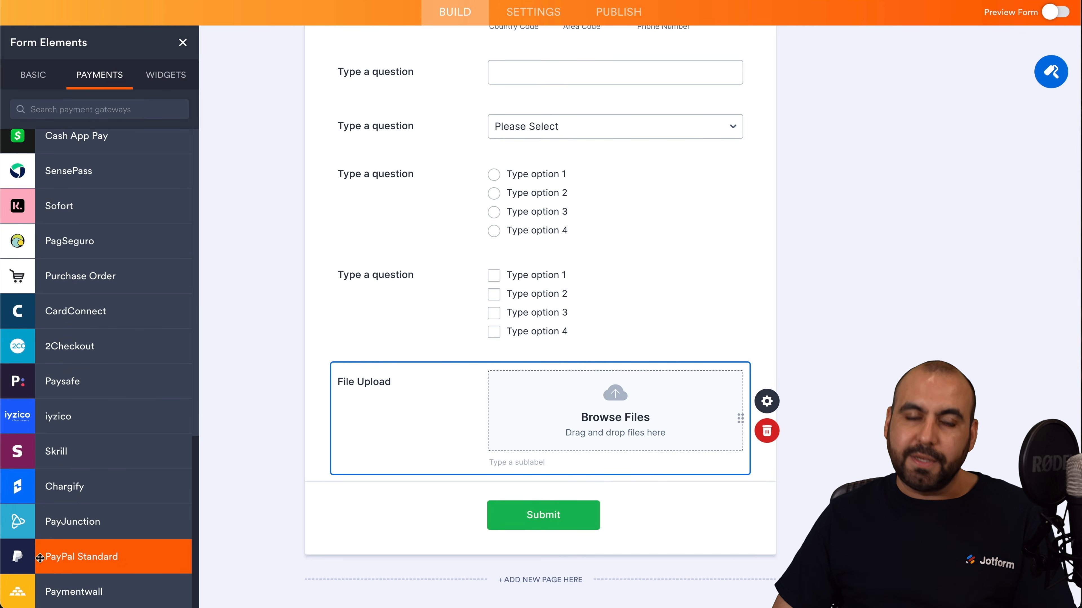
drag(28, 559, 433, 490)
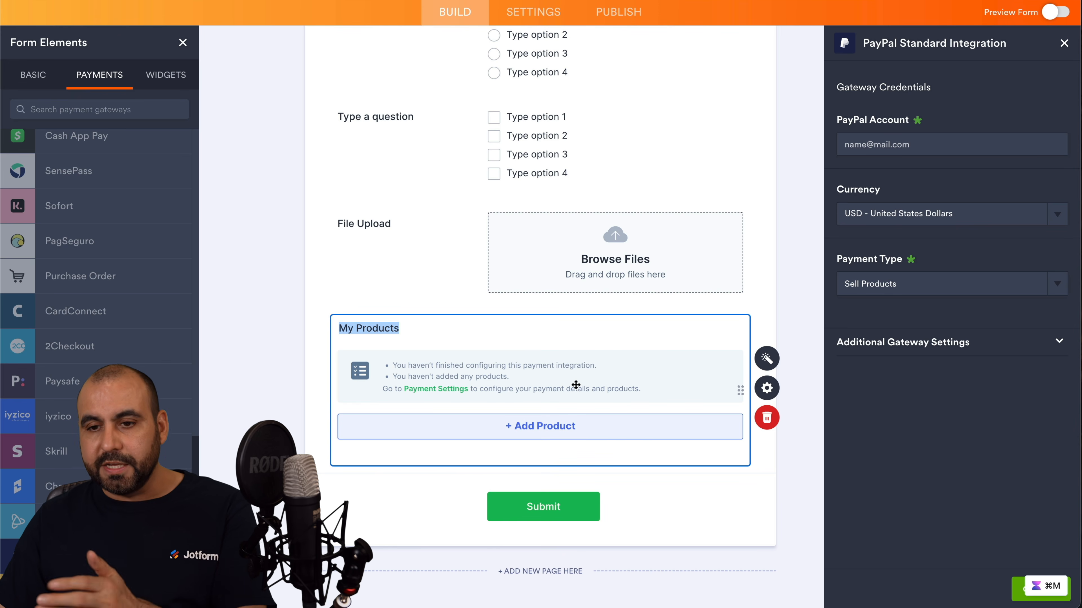
Enter the shop's PayPal account e-mail, keeping USD currency and Sell Products payment type.
click(911, 147)
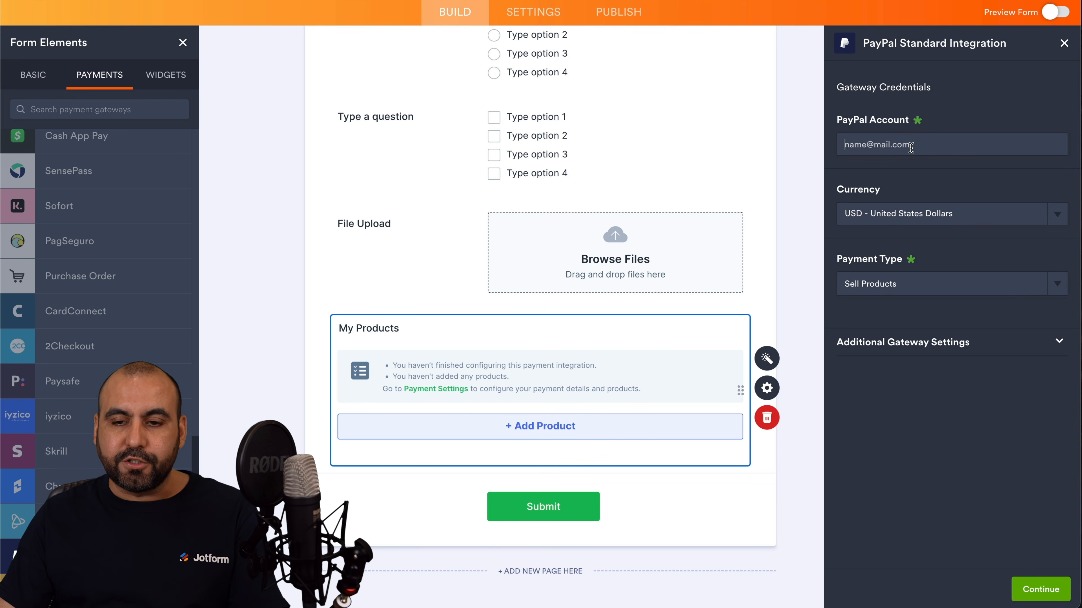
click(922, 169)
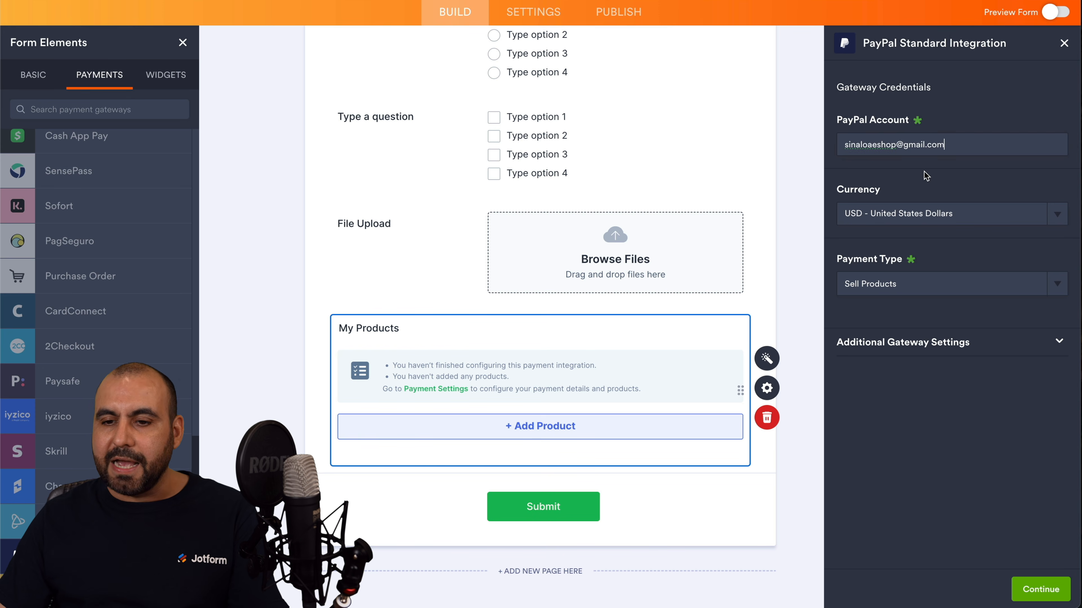
click(945, 213)
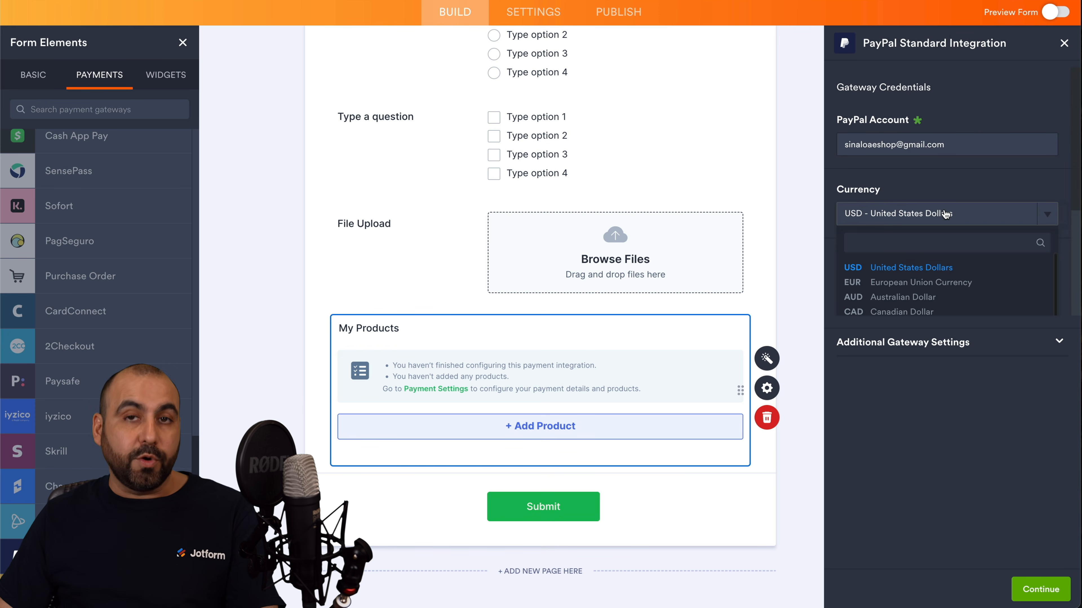
scroll(945, 272, down, 3)
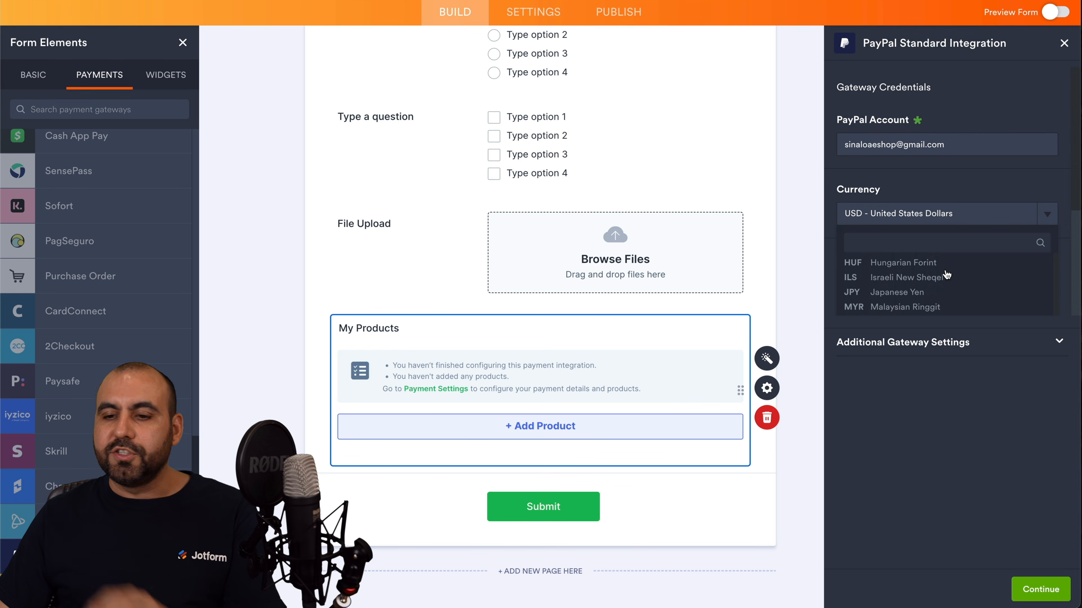
scroll(945, 275, down, 5)
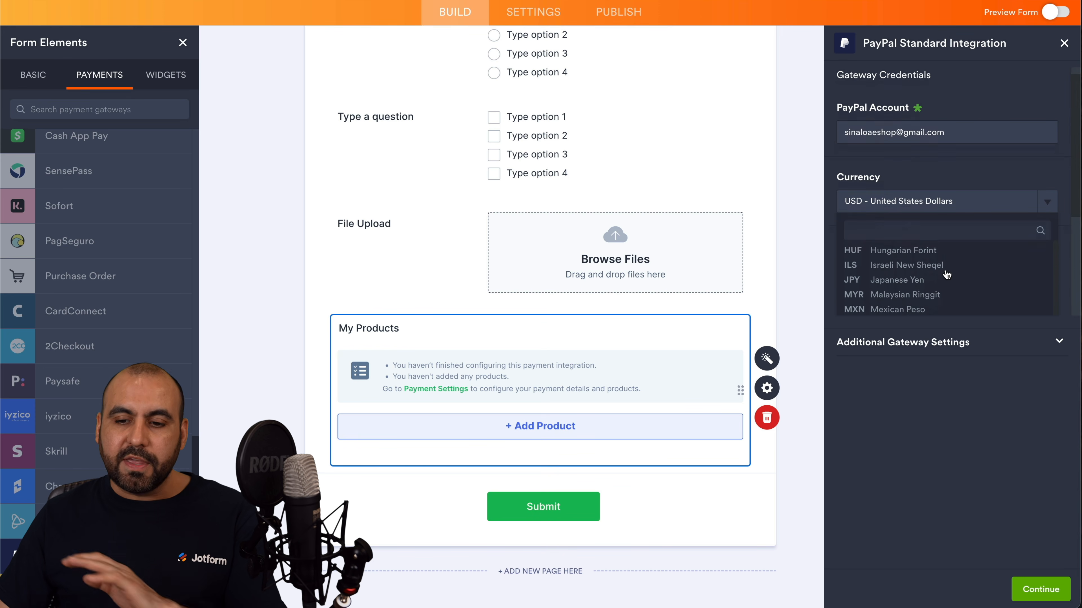
click(948, 478)
click(913, 283)
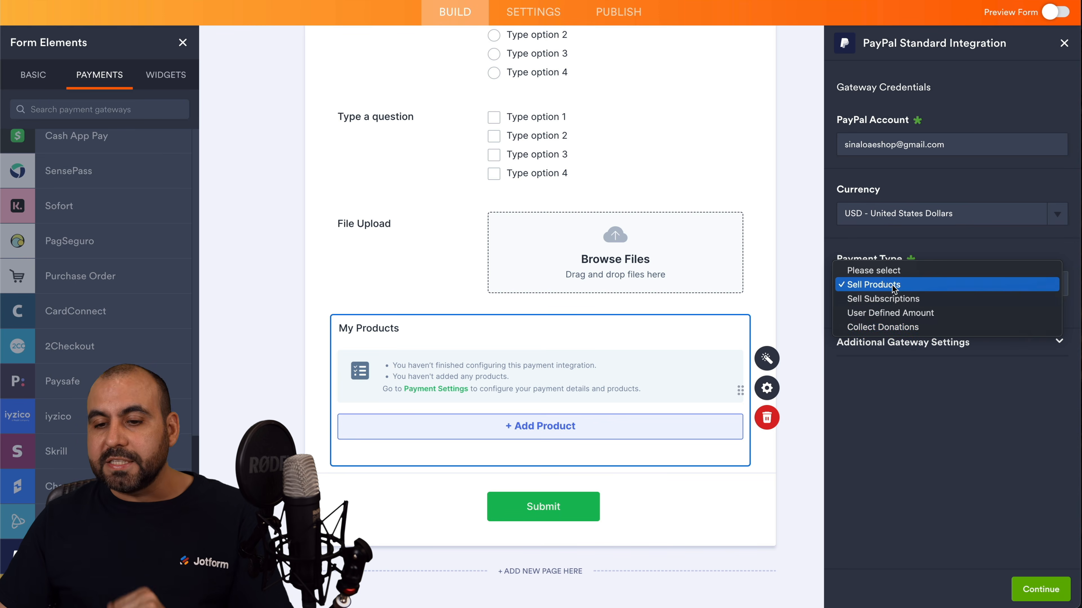
click(903, 446)
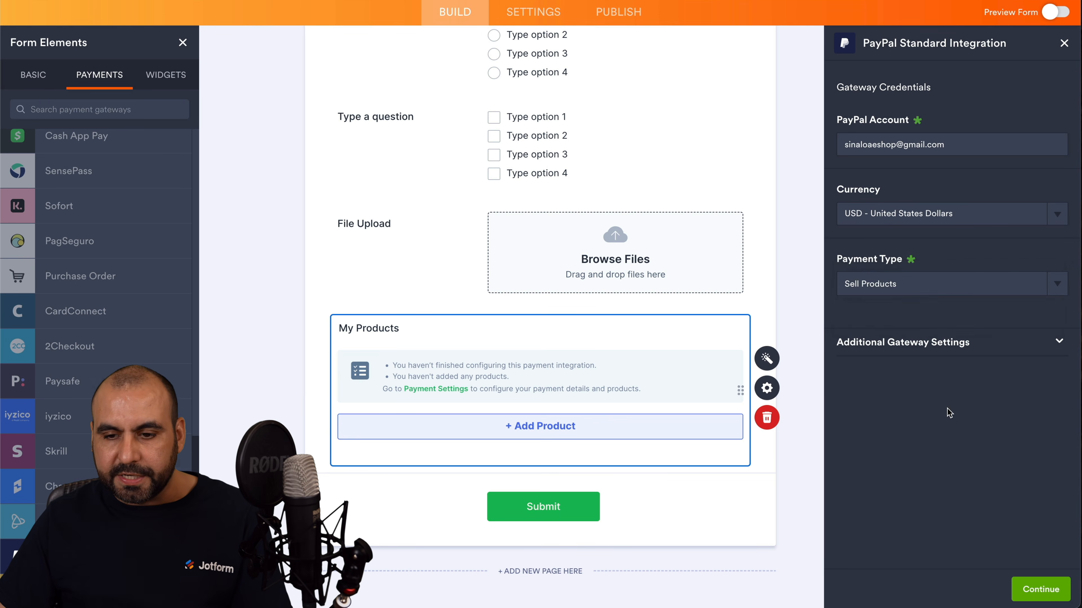
Review PayPal's additional gateway settings and continue to the product list.
click(1010, 349)
scroll(941, 431, down, 8)
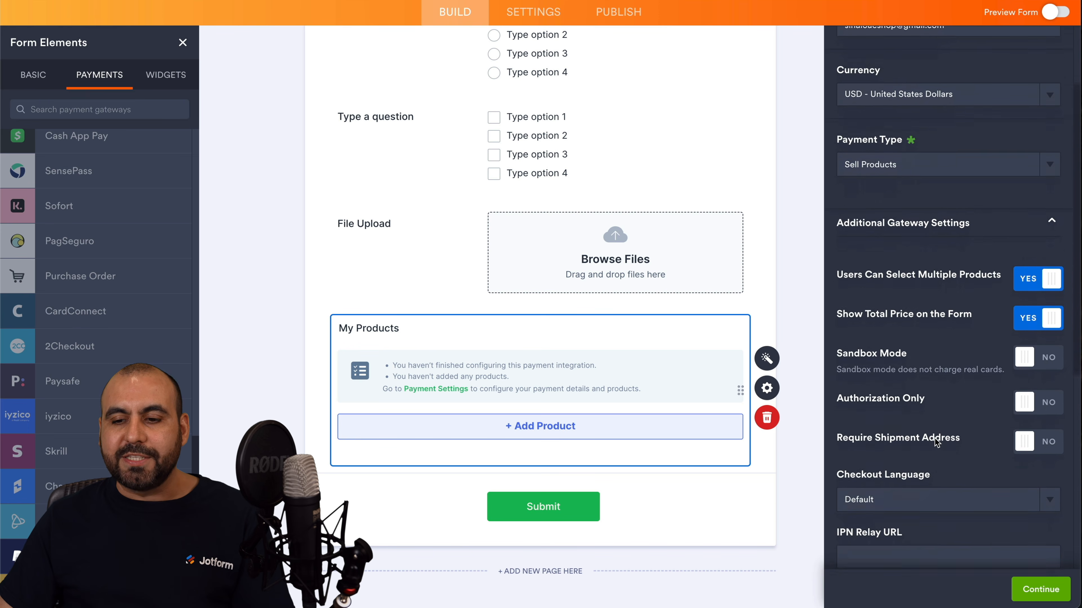
scroll(937, 443, down, 1)
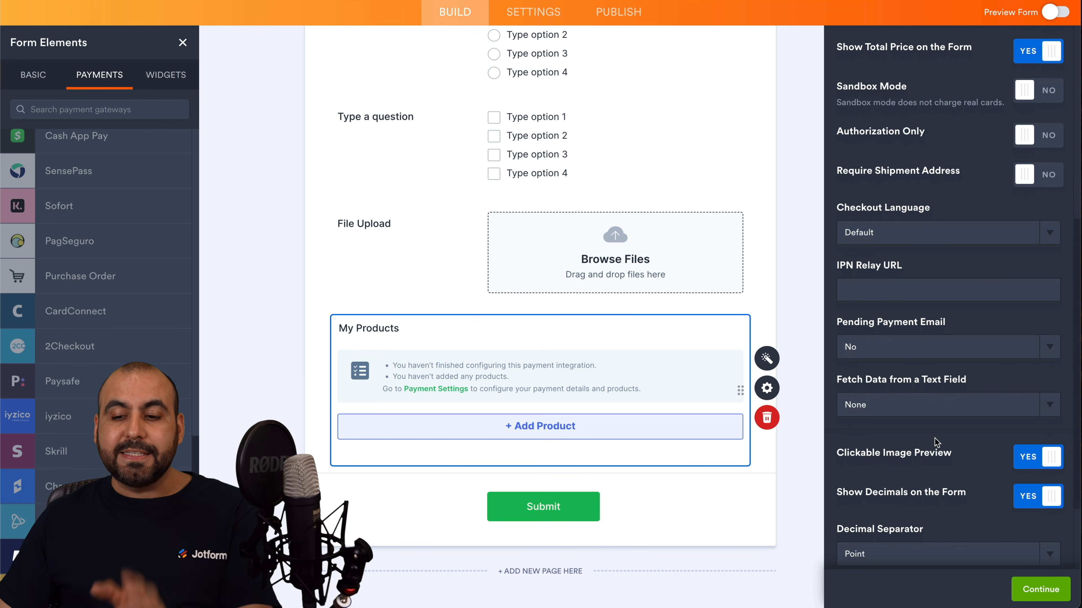
scroll(968, 512, down, 4)
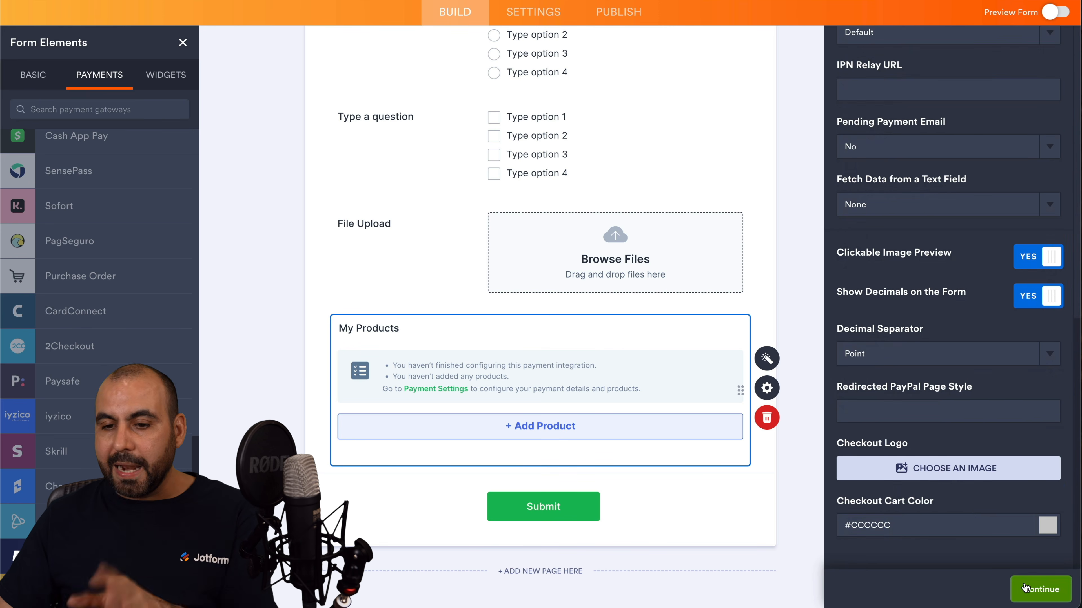
click(1025, 588)
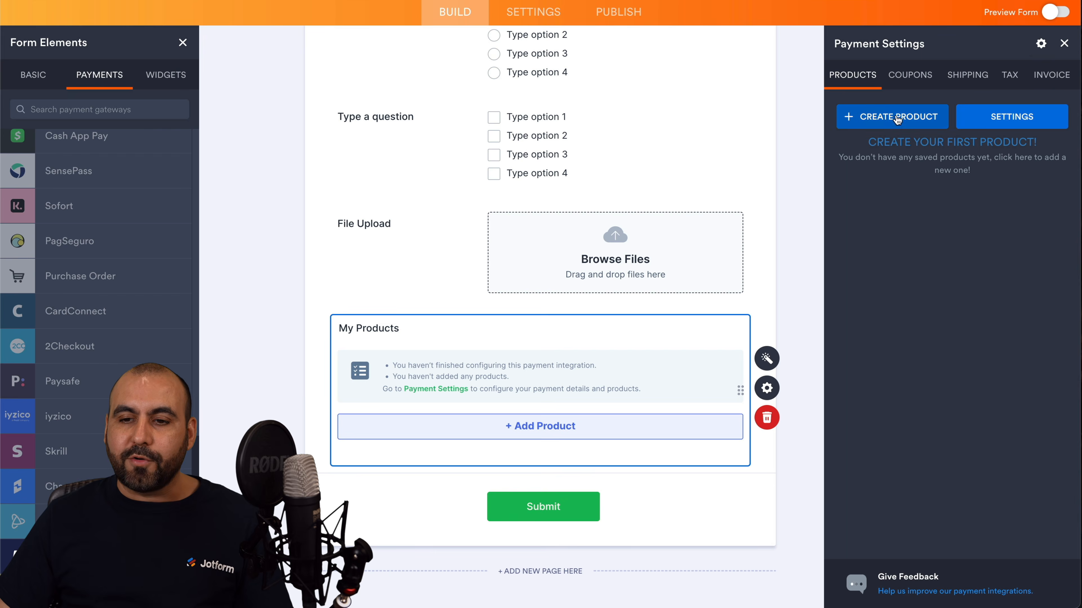
Create a product named 'Test Product', priced 100, with description 'test description'.
click(896, 117)
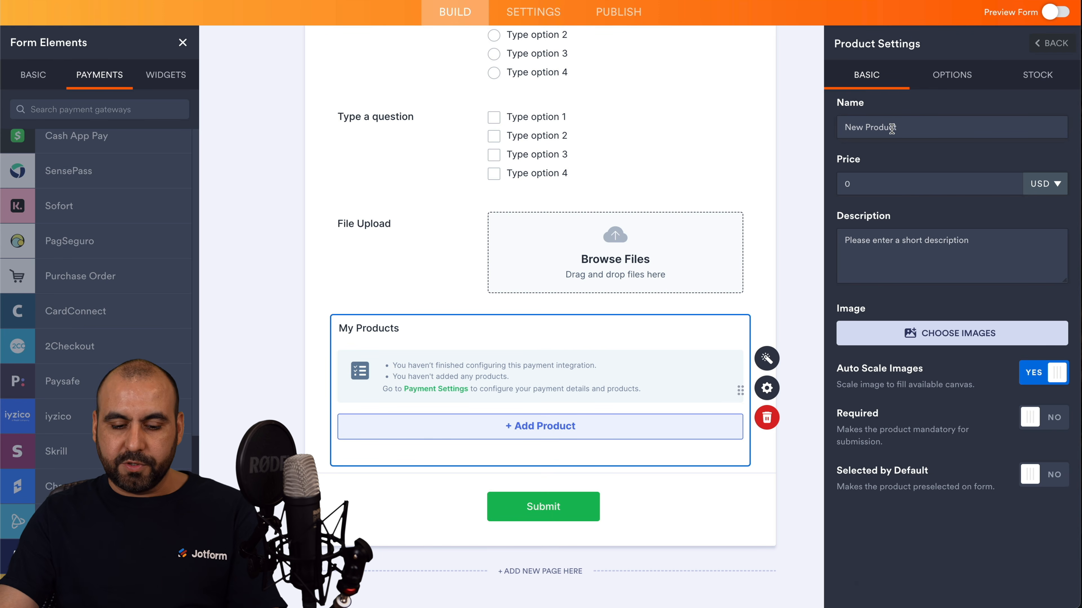
triple_click(892, 133)
text(Test Product)
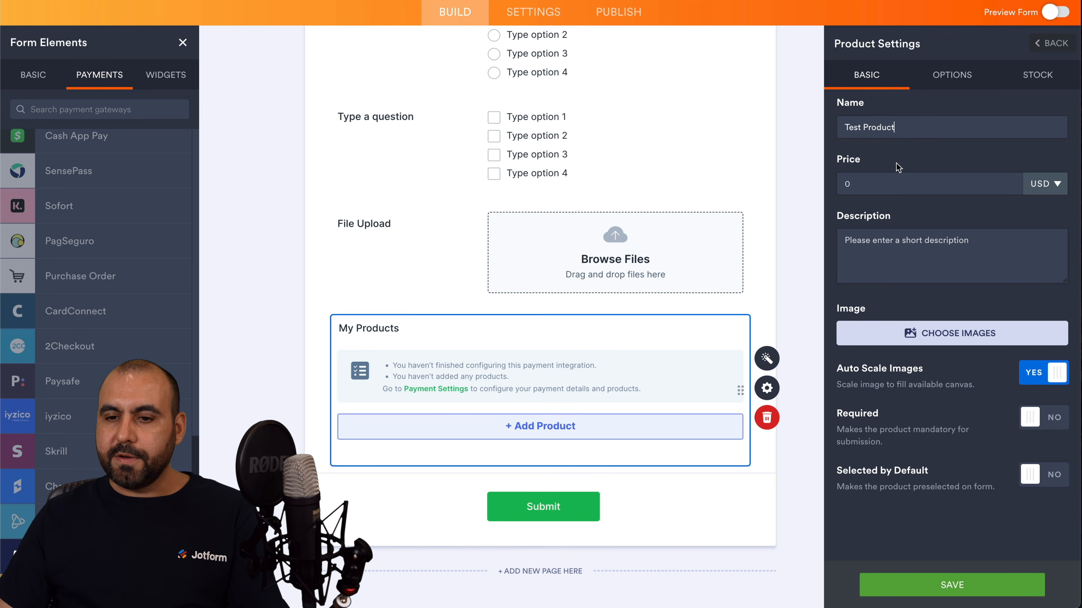
click(900, 181)
text(100)
click(906, 240)
text(test description)
Set the hoodie image from My Images as the product's picture.
click(924, 337)
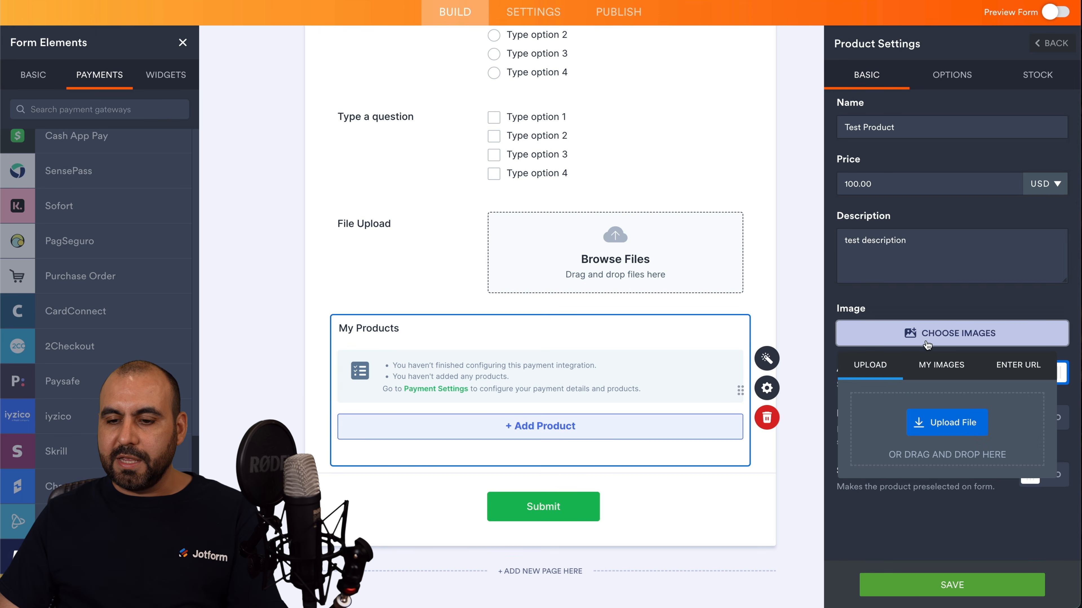
click(943, 372)
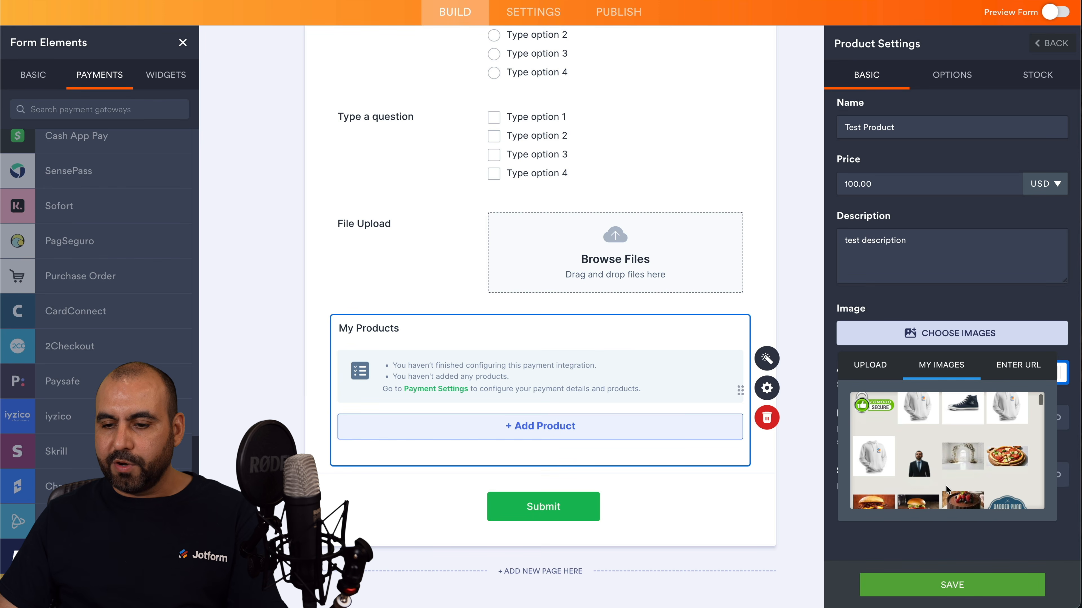
click(931, 413)
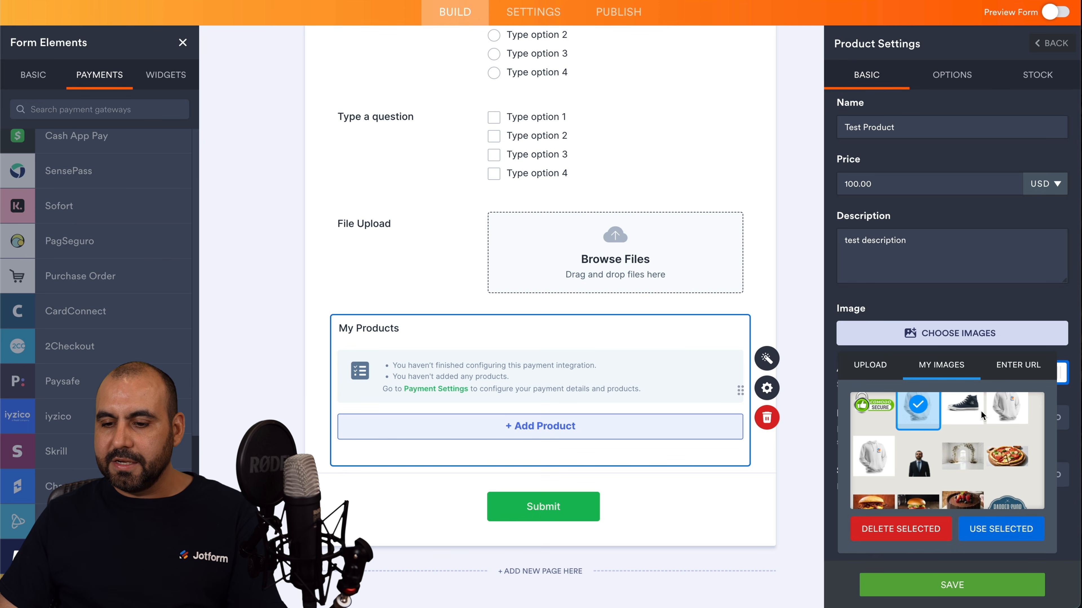
click(982, 531)
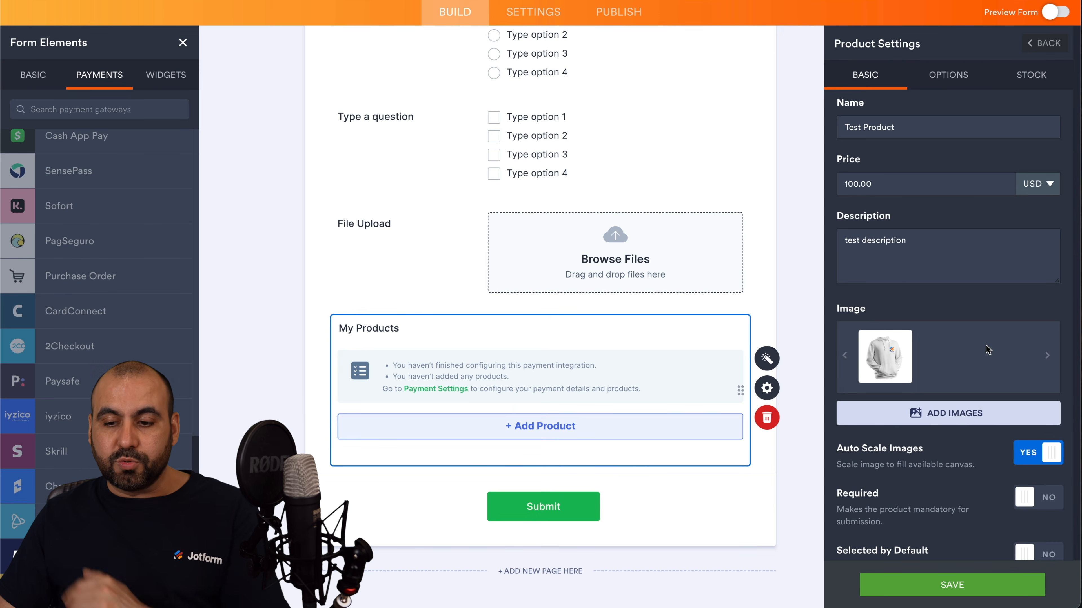
scroll(988, 349, down, 1)
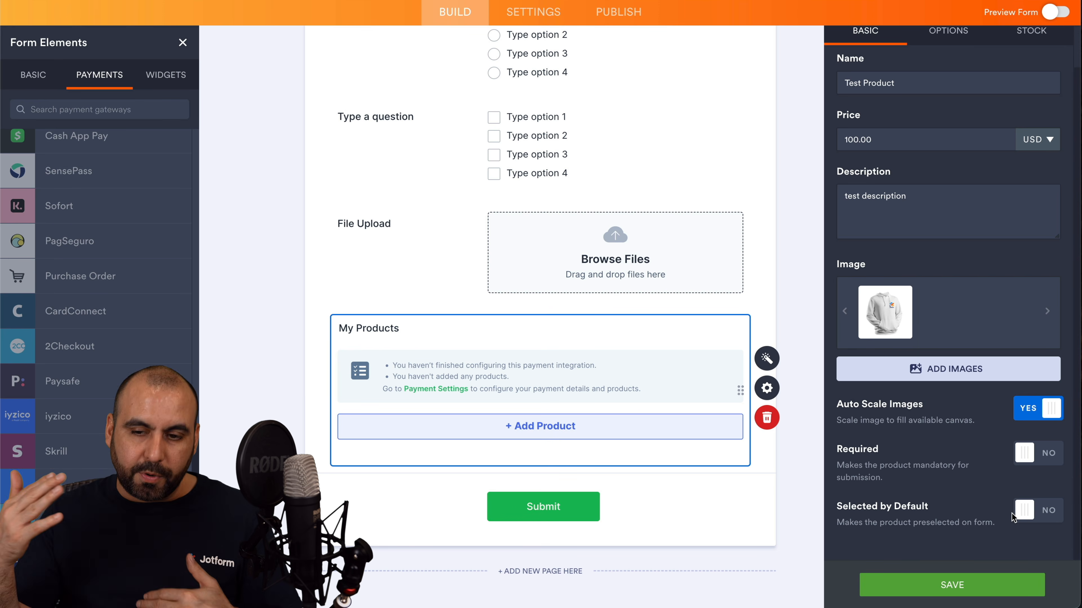
scroll(1013, 516, up, 1)
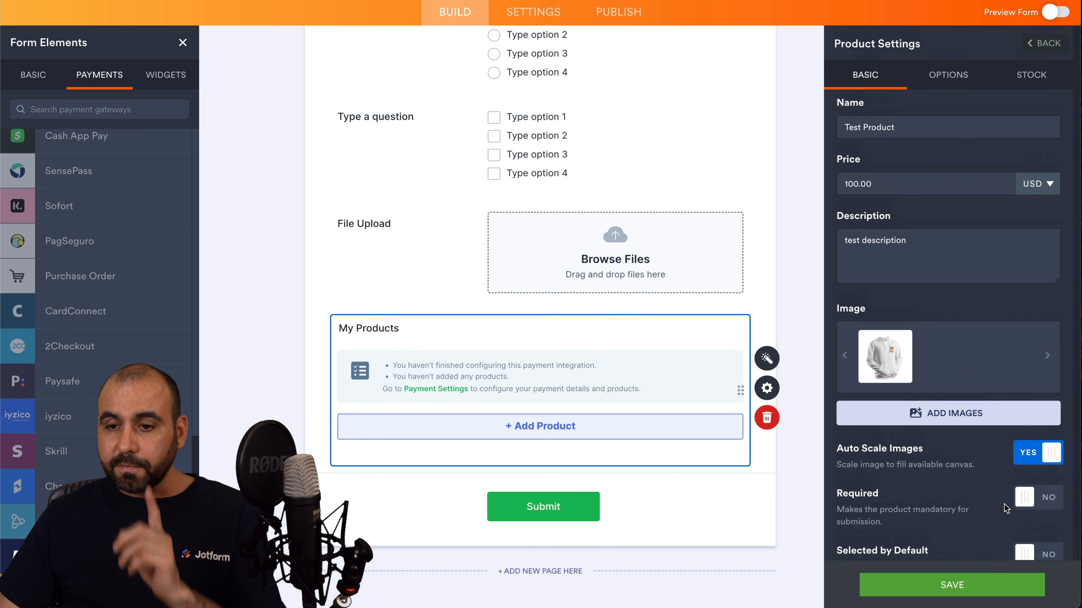
click(943, 79)
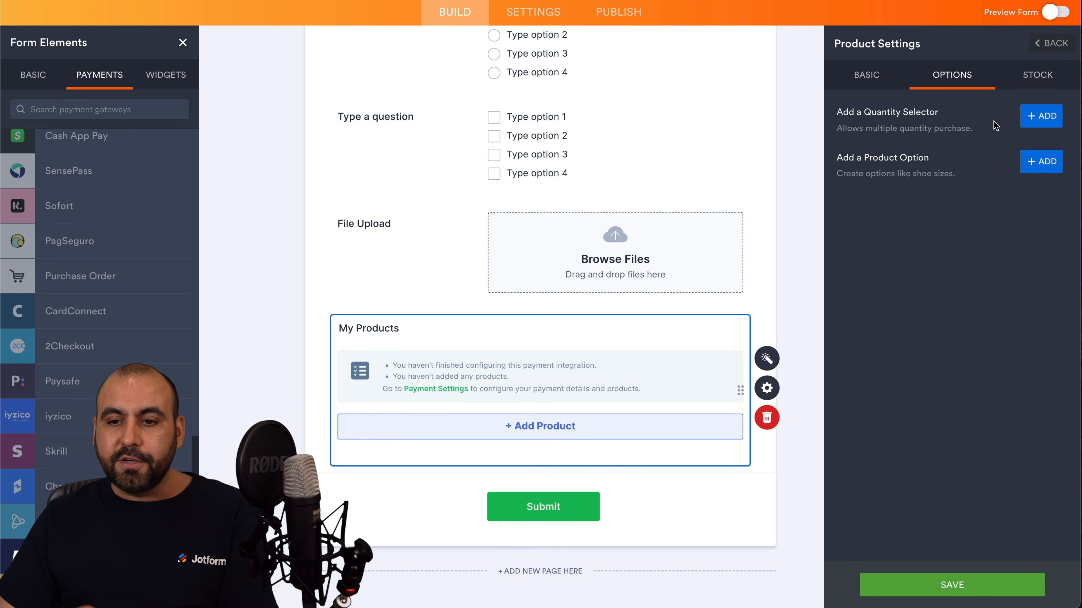
Add a Quantity Selector shown as a dropdown to Test Product.
click(1040, 116)
click(1022, 107)
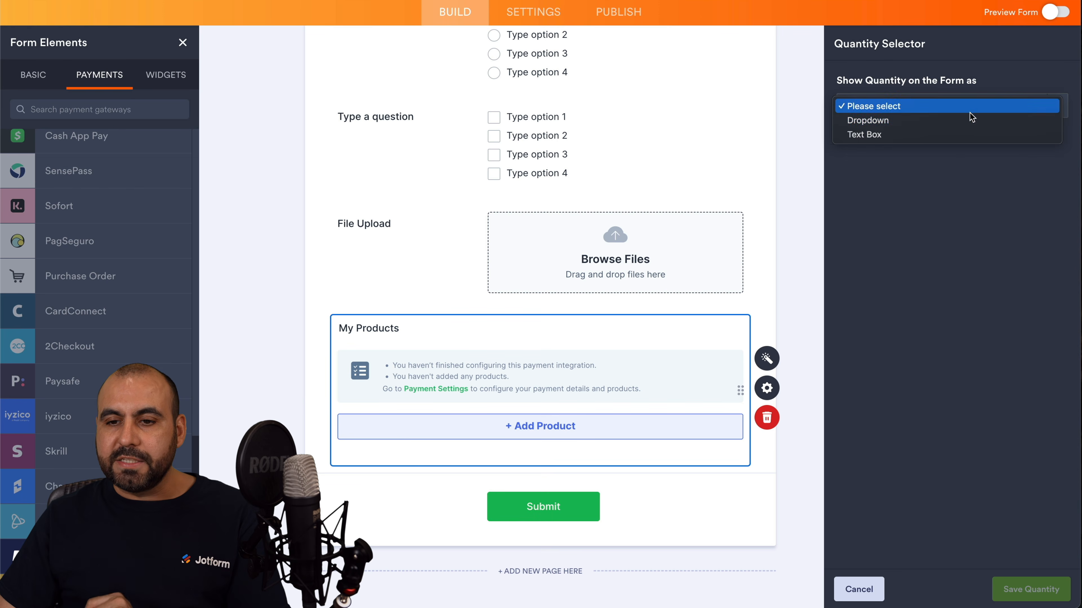
click(972, 121)
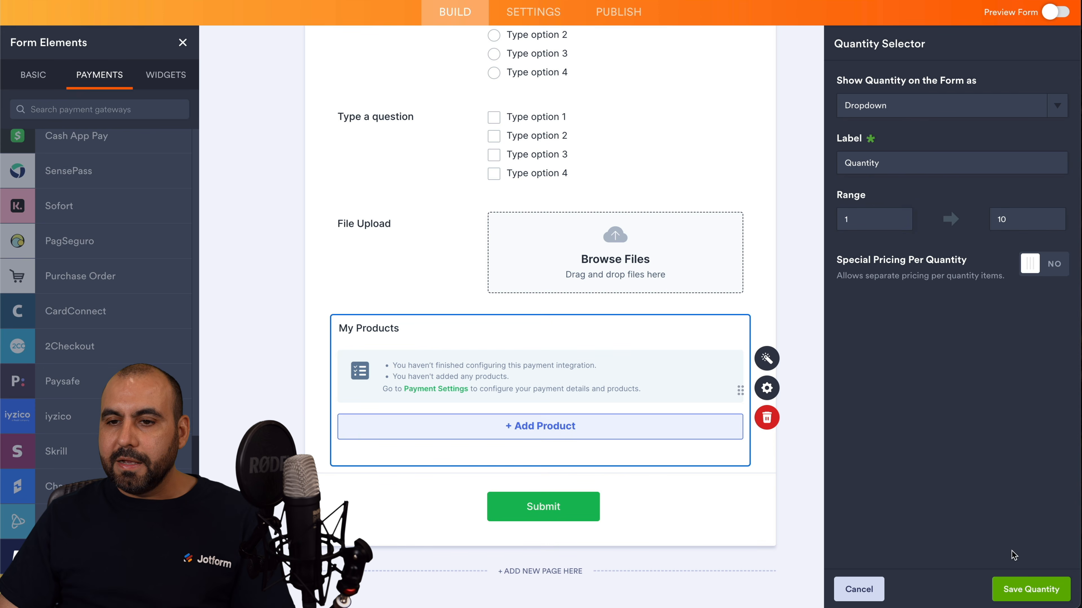
click(1018, 587)
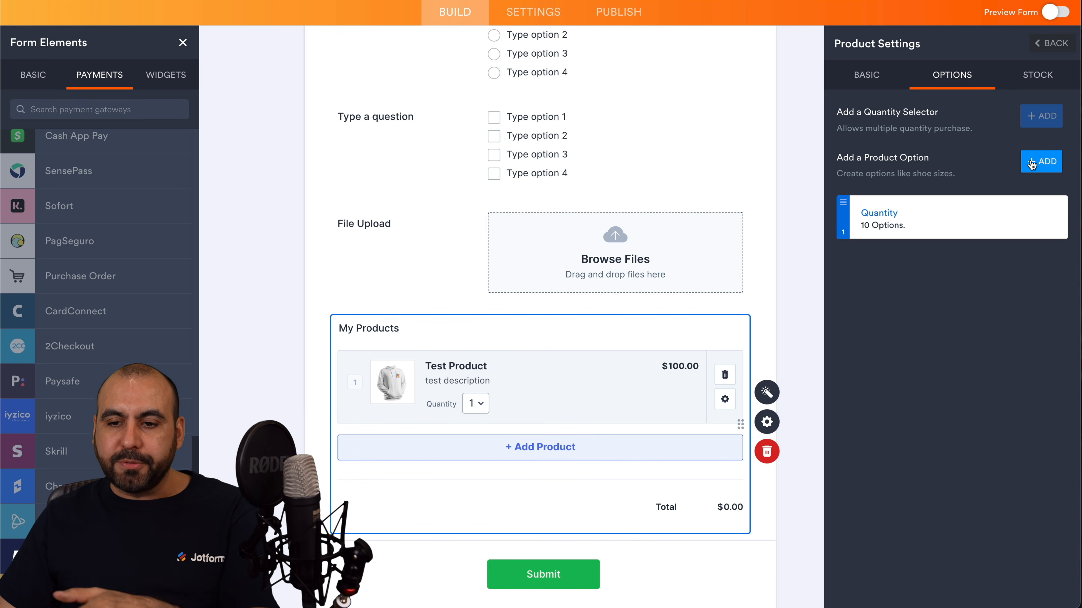
Add a Size option with sub products, special pricing and T-Shirt Size presets XS–XXXL.
click(1039, 162)
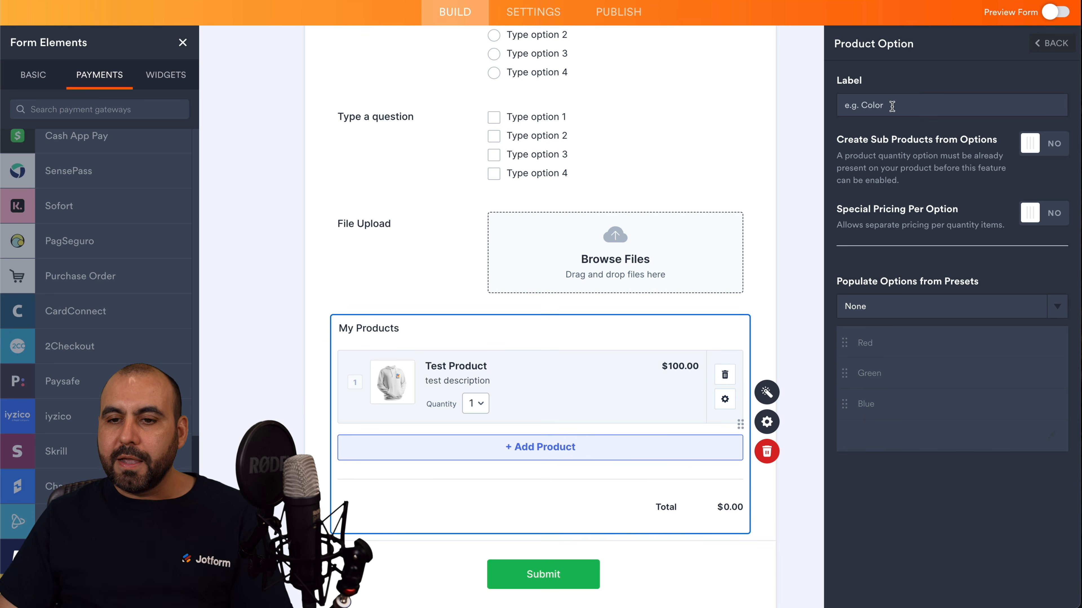
click(877, 100)
text(Size)
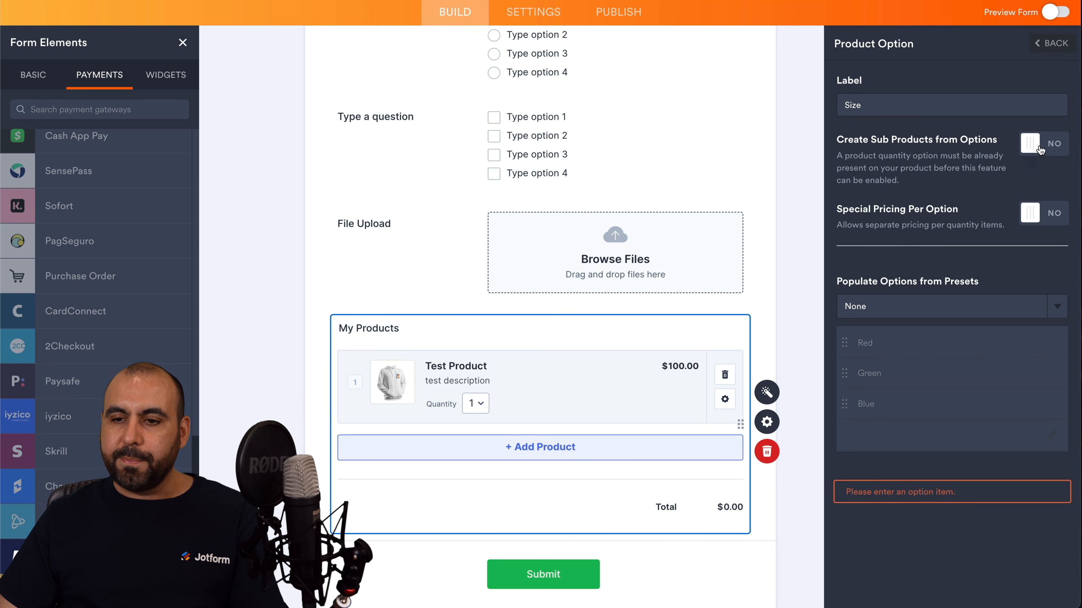
click(1039, 149)
click(1033, 213)
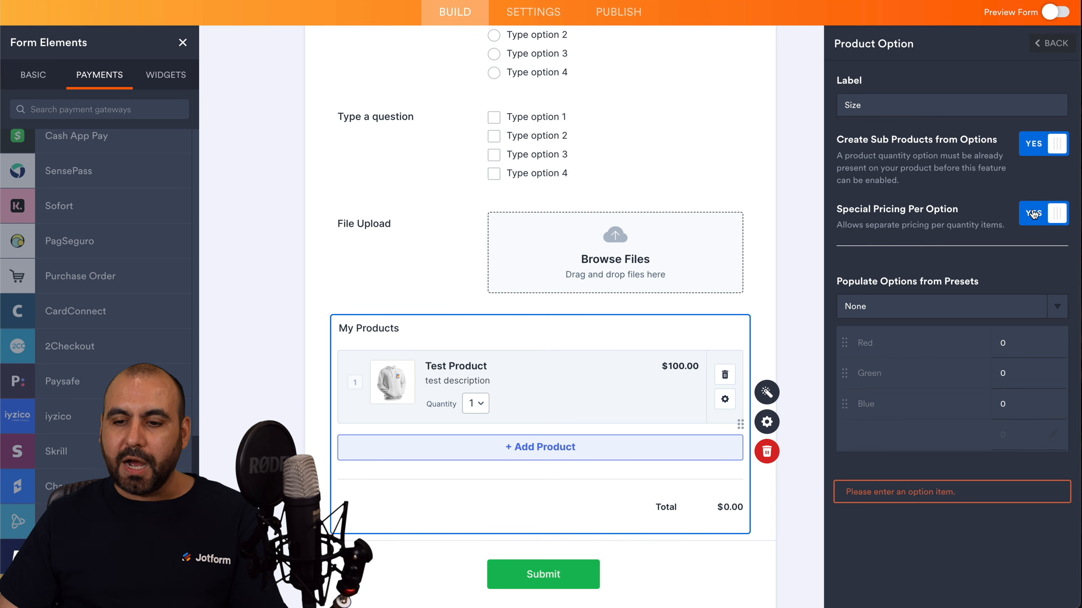
click(979, 306)
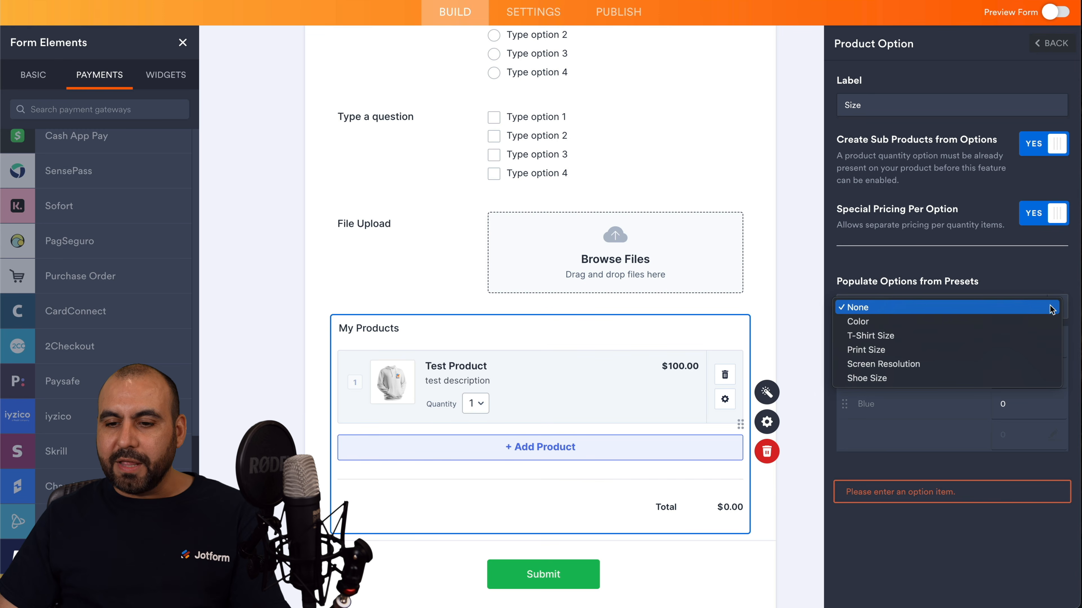
click(987, 338)
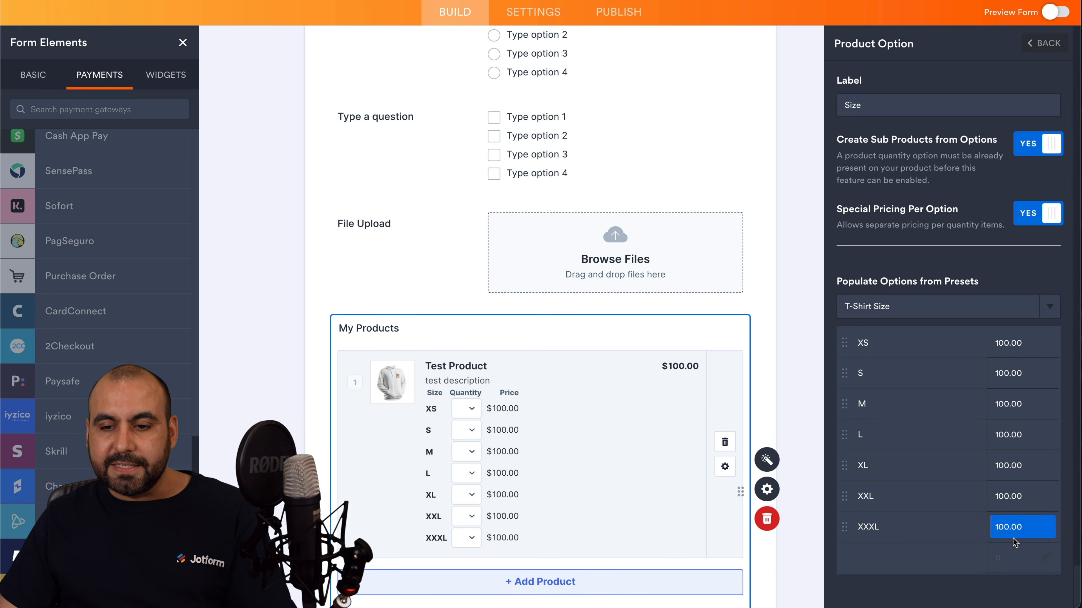
click(931, 307)
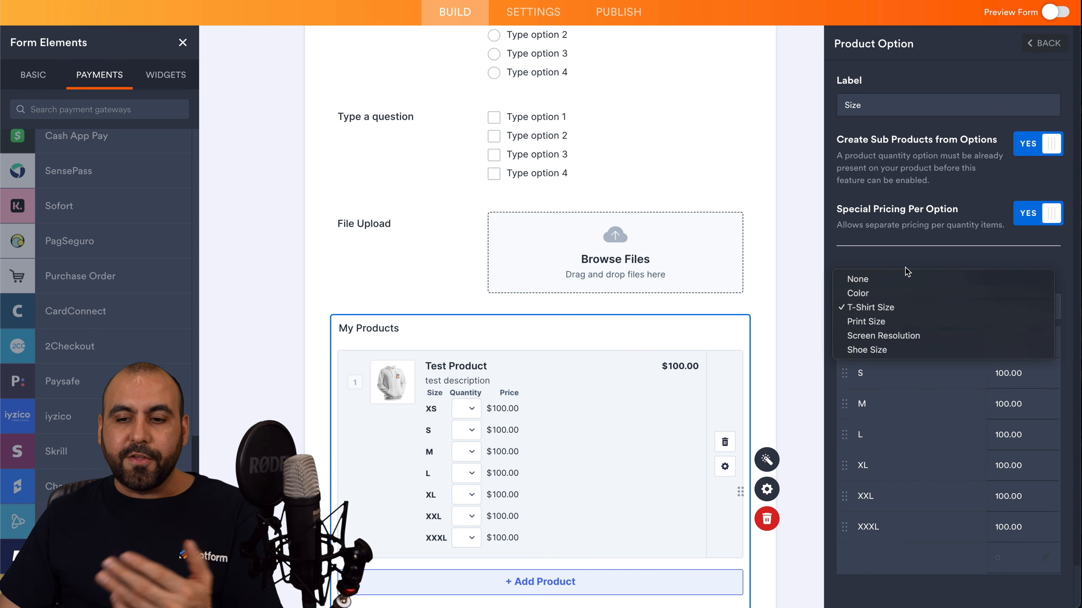
click(951, 233)
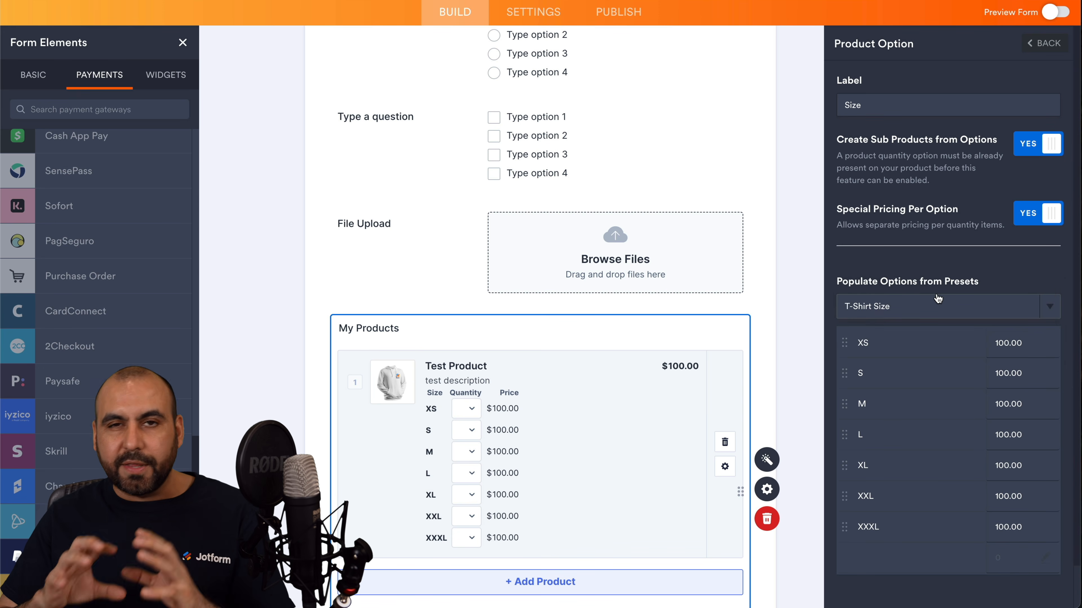
click(1039, 44)
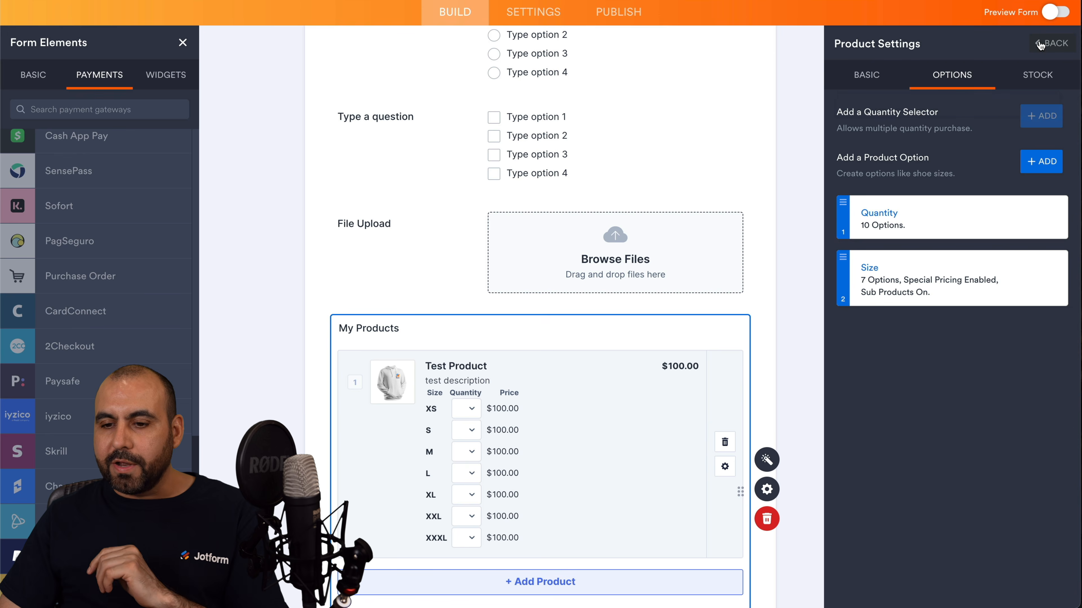
Review the Coupons, Shipping, Tax and Invoice payment options, then close payment settings.
click(1045, 46)
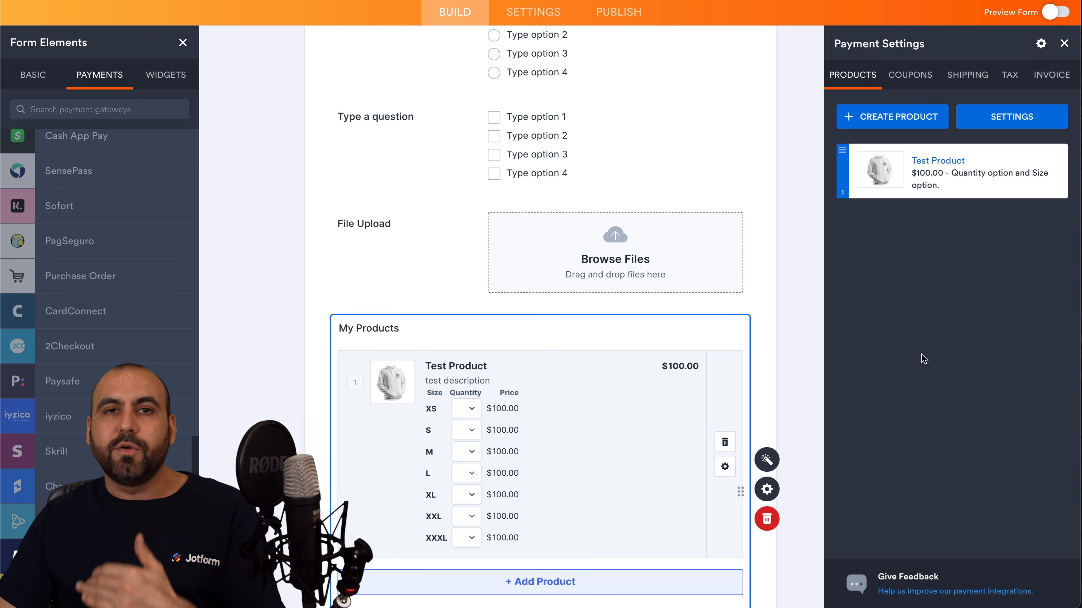
click(915, 80)
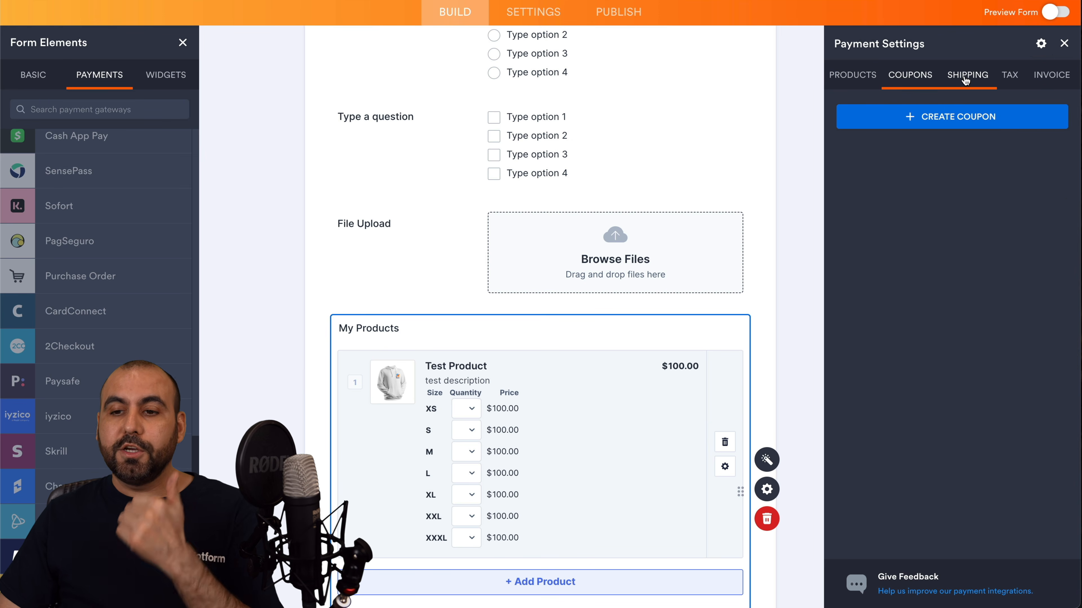
click(965, 81)
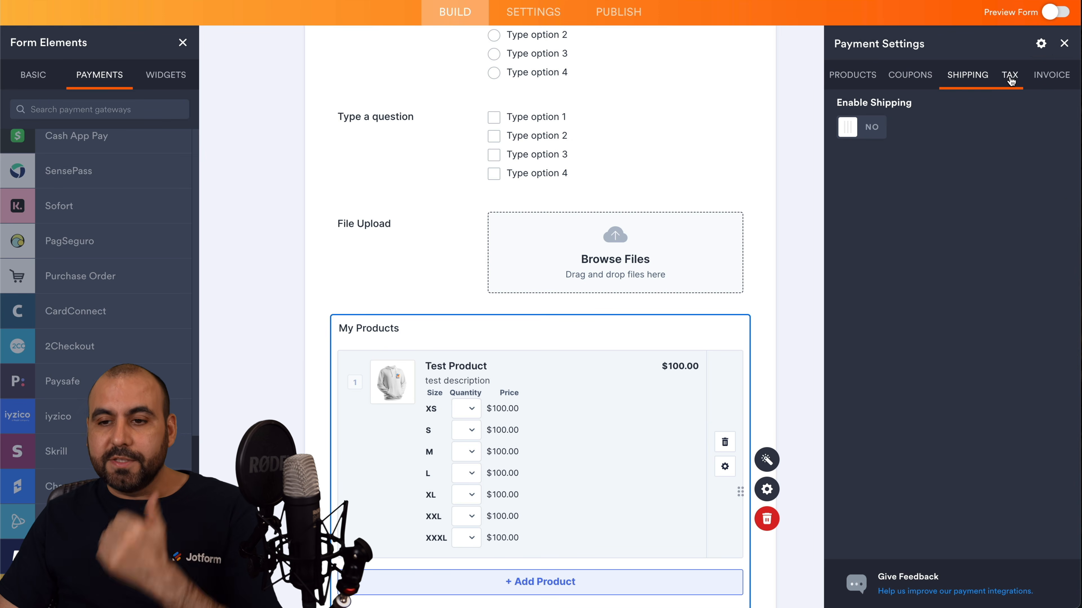
click(1010, 78)
click(1040, 81)
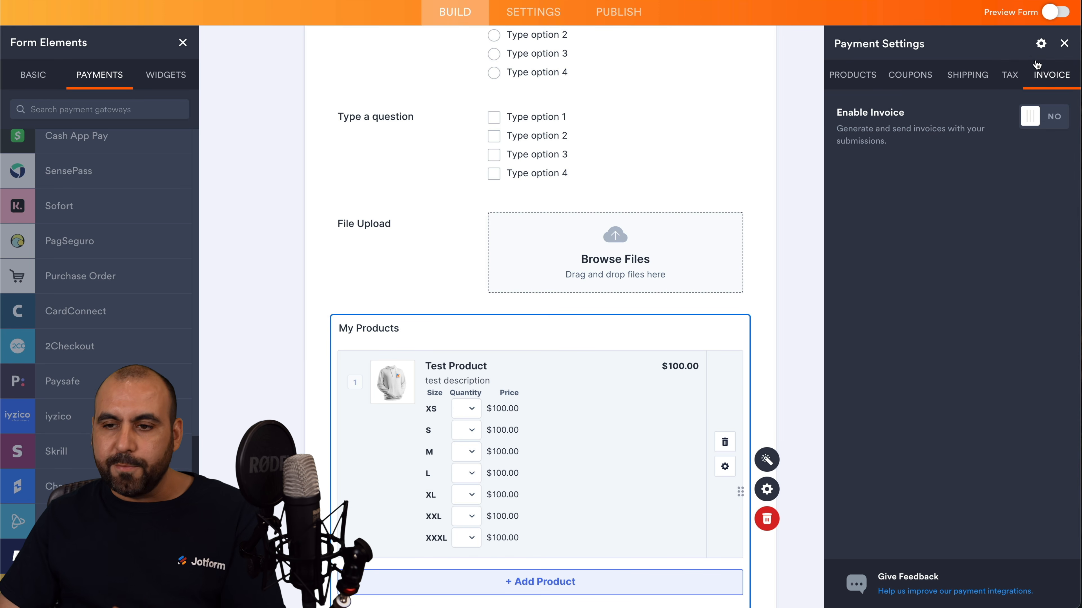
click(1063, 43)
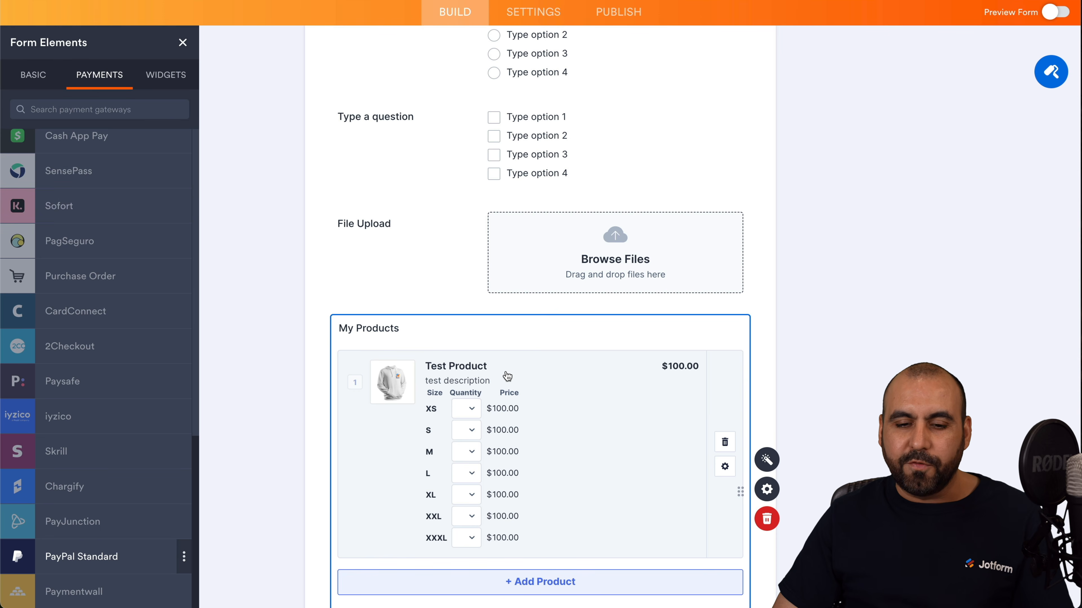
Delete My Products and add an Add Options widget below File Upload with option label Name.
click(768, 525)
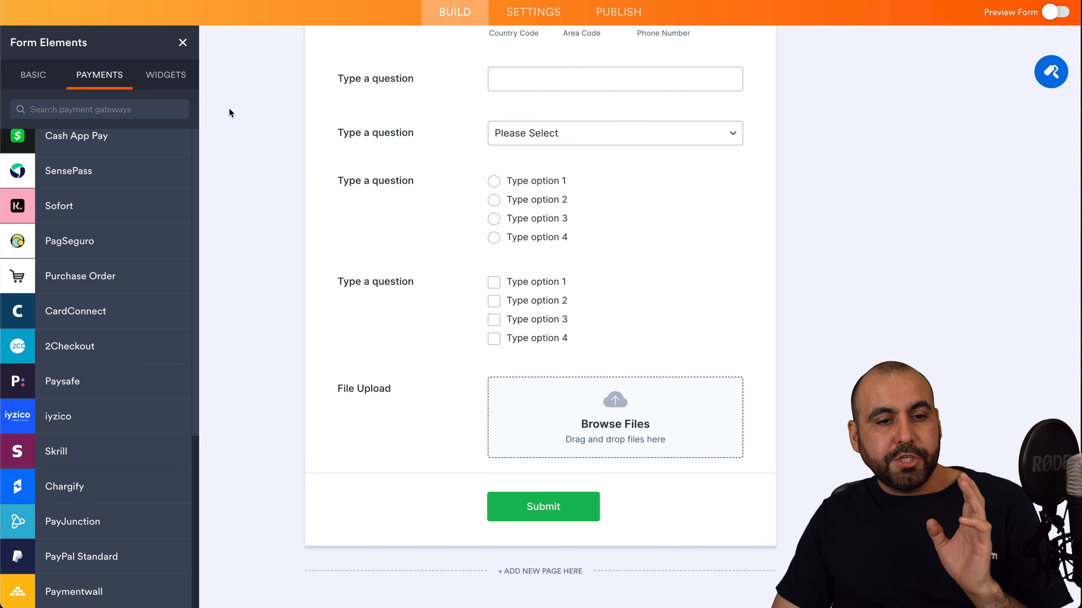
click(175, 82)
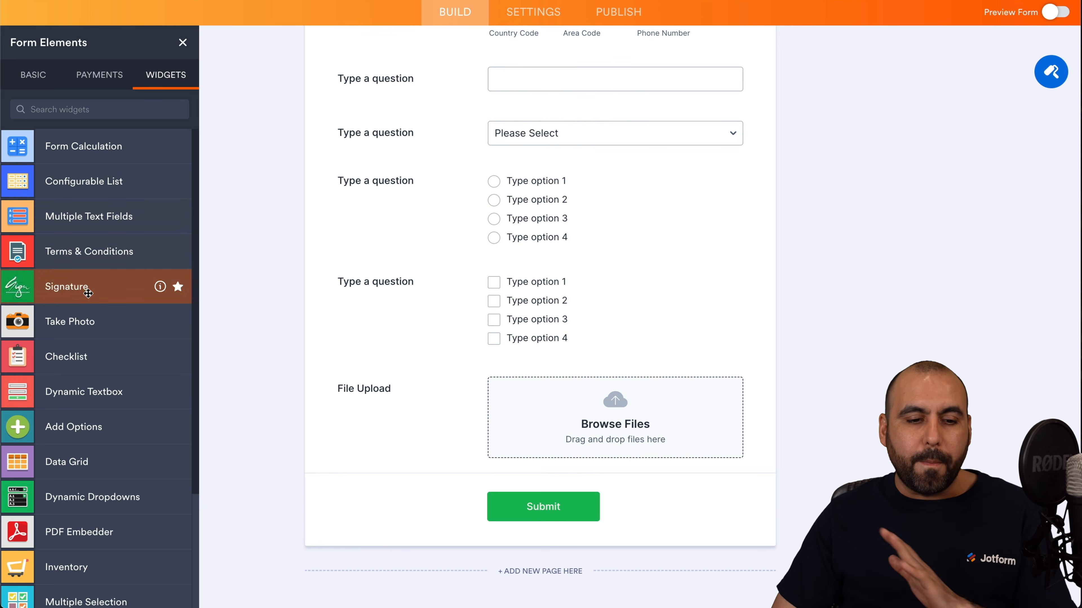
drag(44, 430, 524, 452)
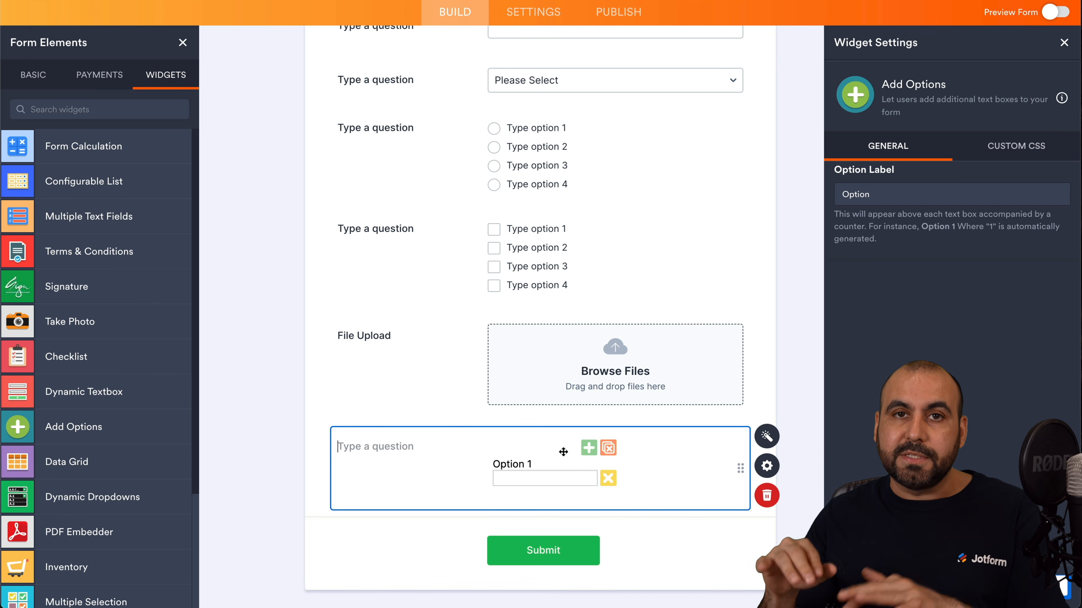
text(Who is coming?)
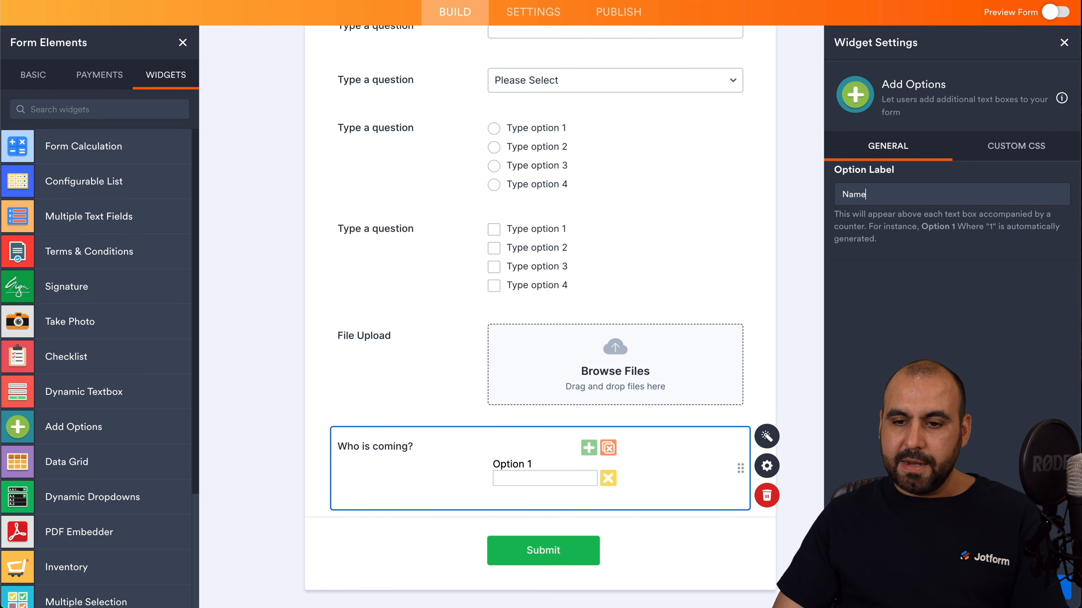
click(917, 228)
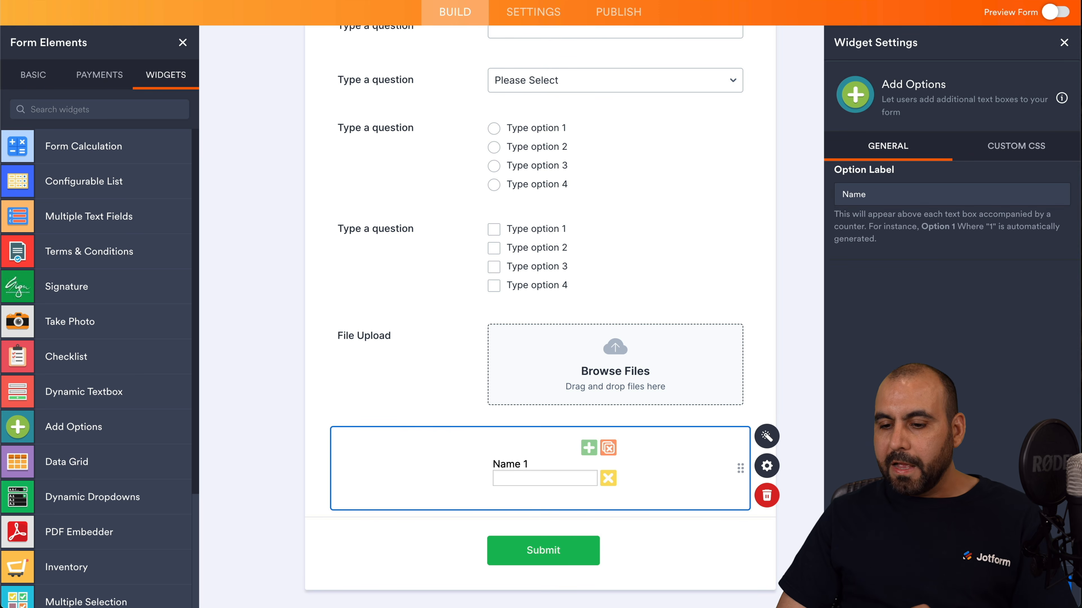
click(1064, 43)
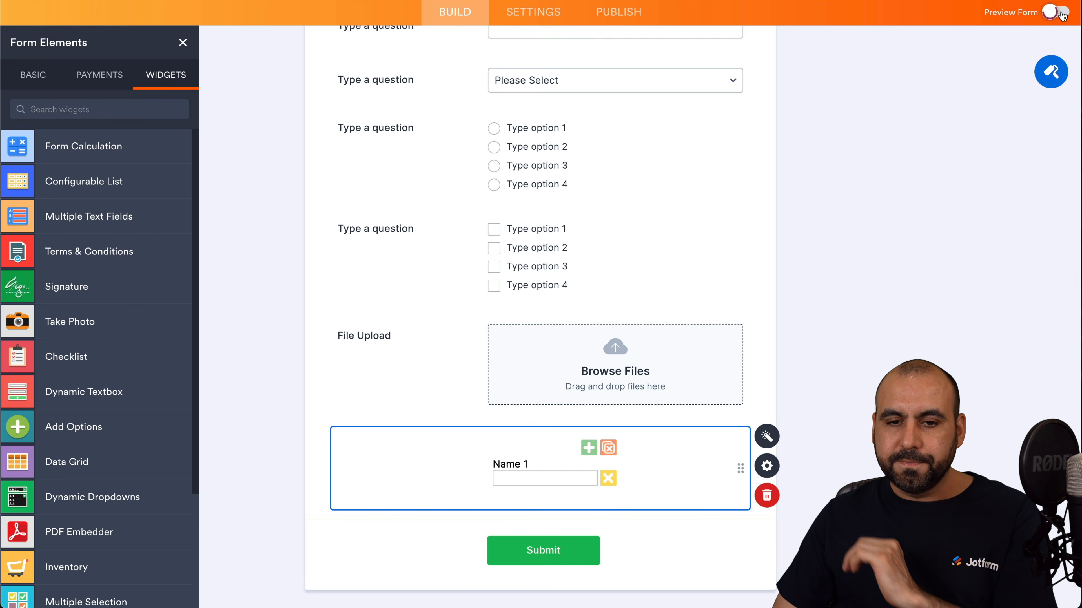
click(1054, 12)
scroll(583, 444, down, 5)
scroll(584, 445, down, 2)
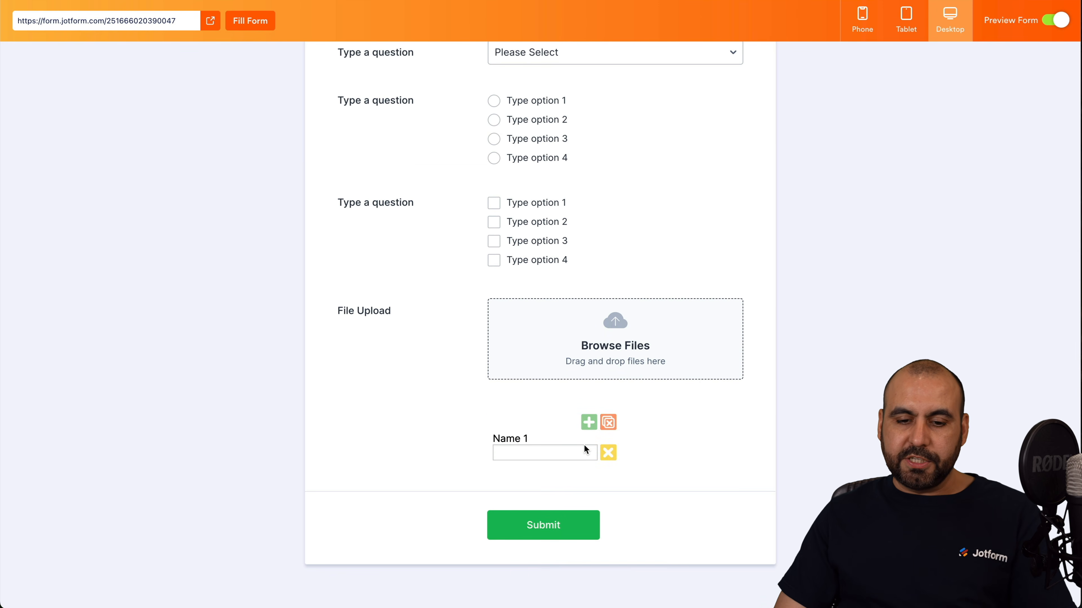
click(529, 450)
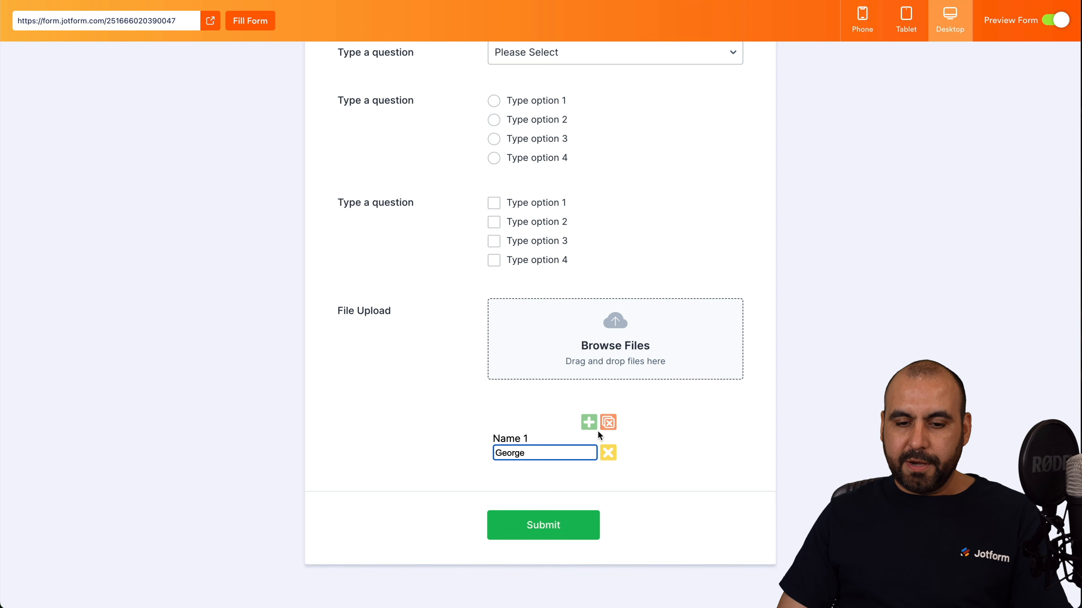
click(589, 421)
click(538, 481)
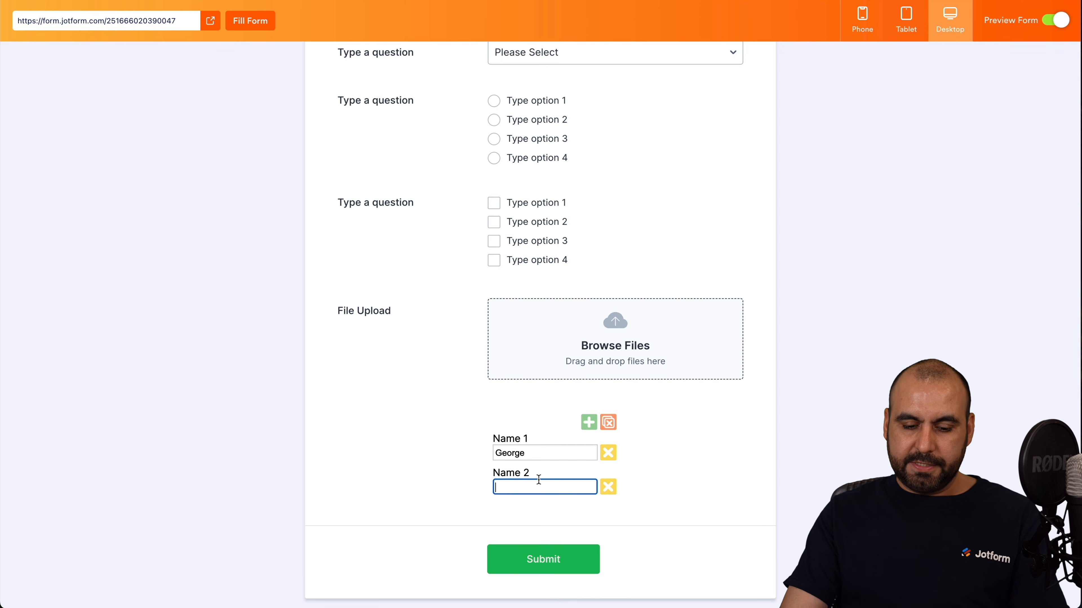
click(589, 421)
click(518, 516)
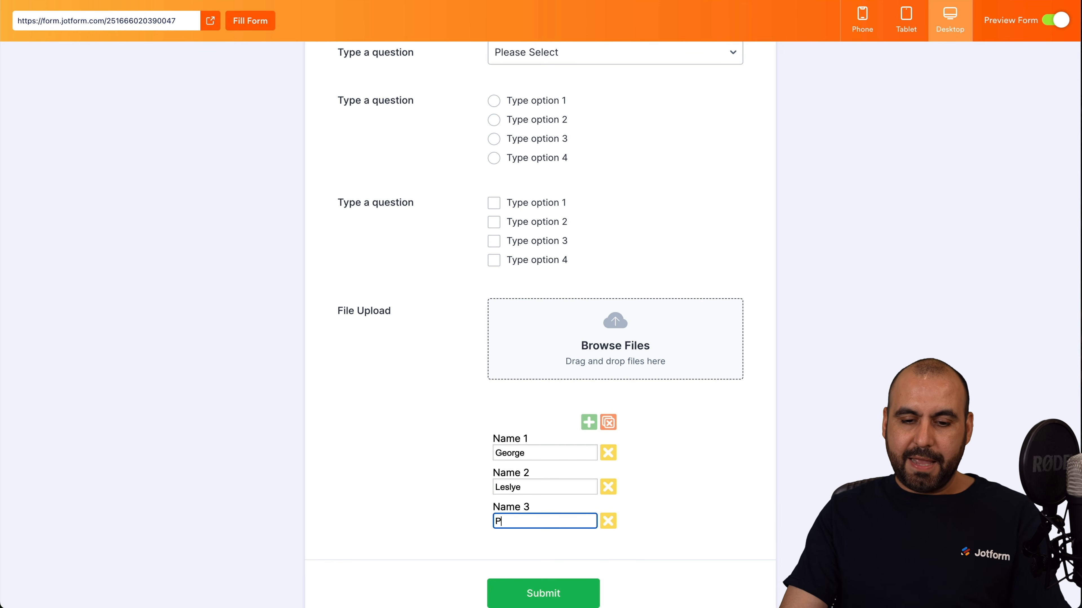
click(608, 520)
click(608, 486)
click(608, 452)
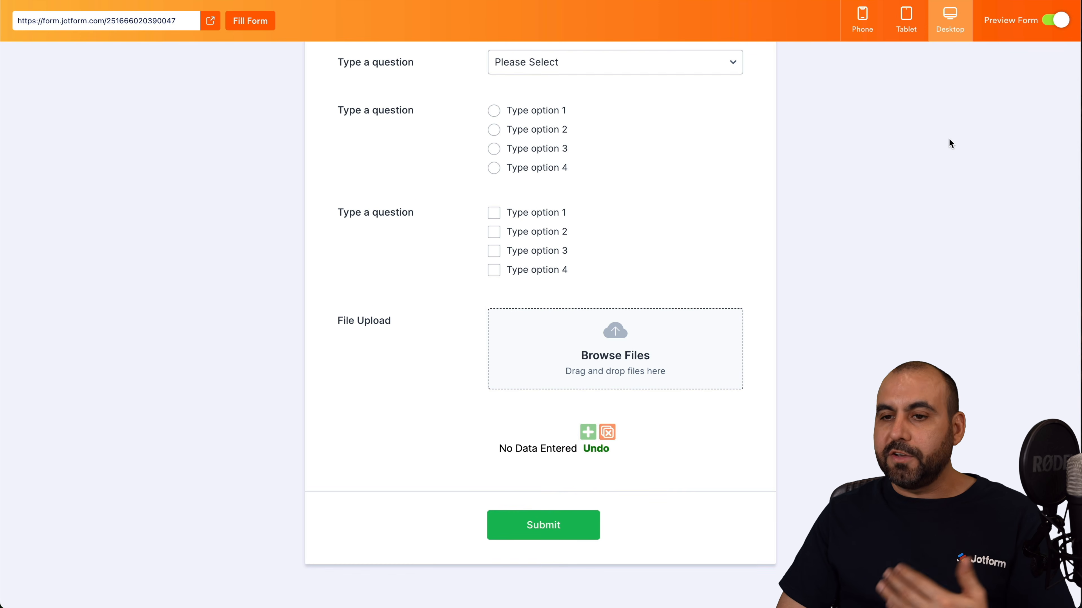
click(1048, 26)
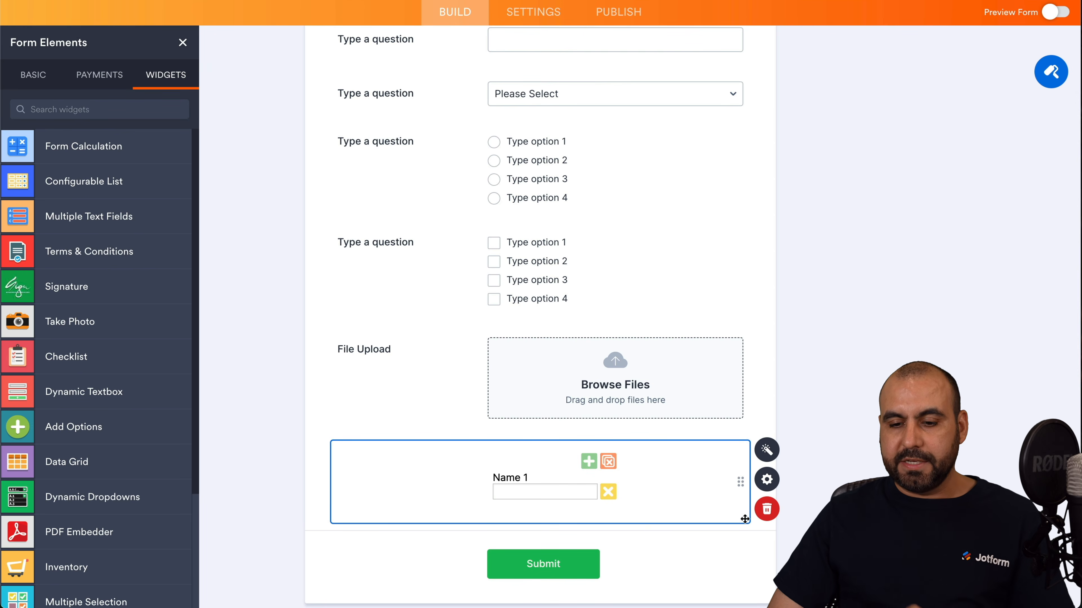
Delete the Add Options widget from the form.
click(779, 513)
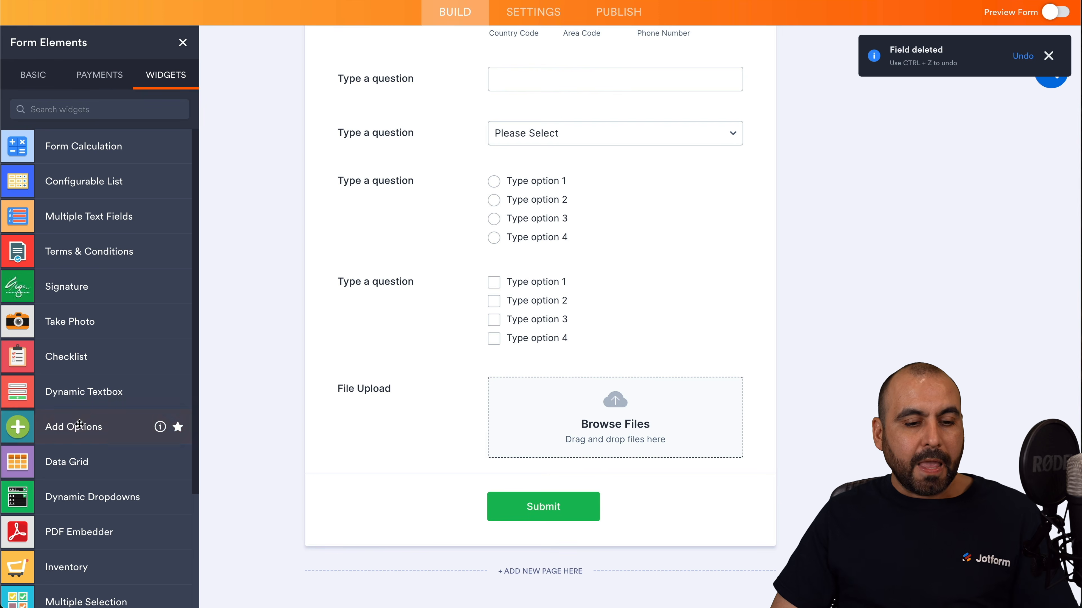
scroll(146, 435, down, 4)
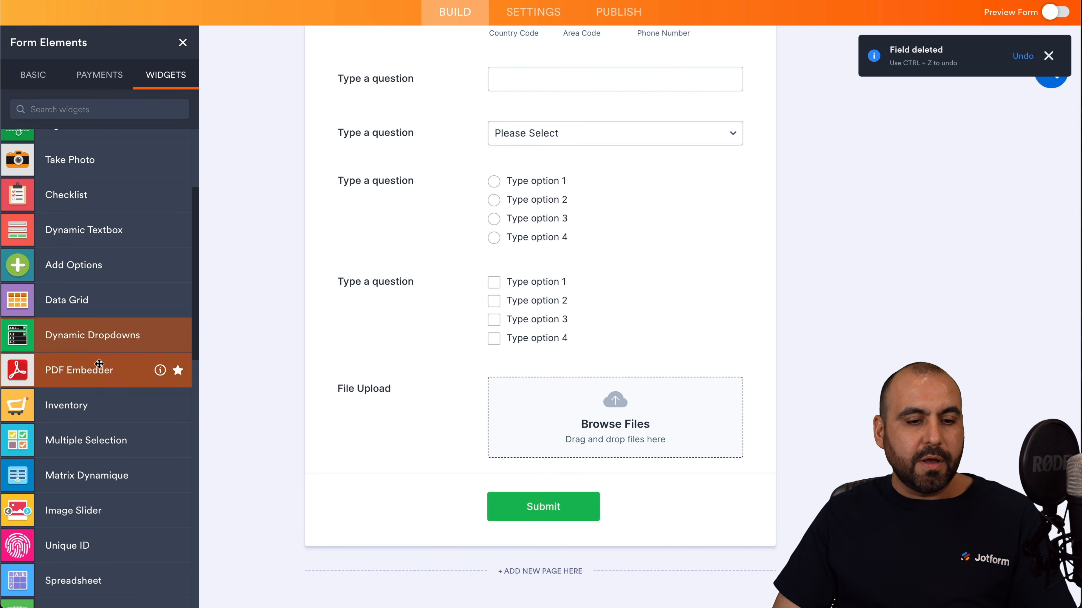
scroll(110, 372, down, 3)
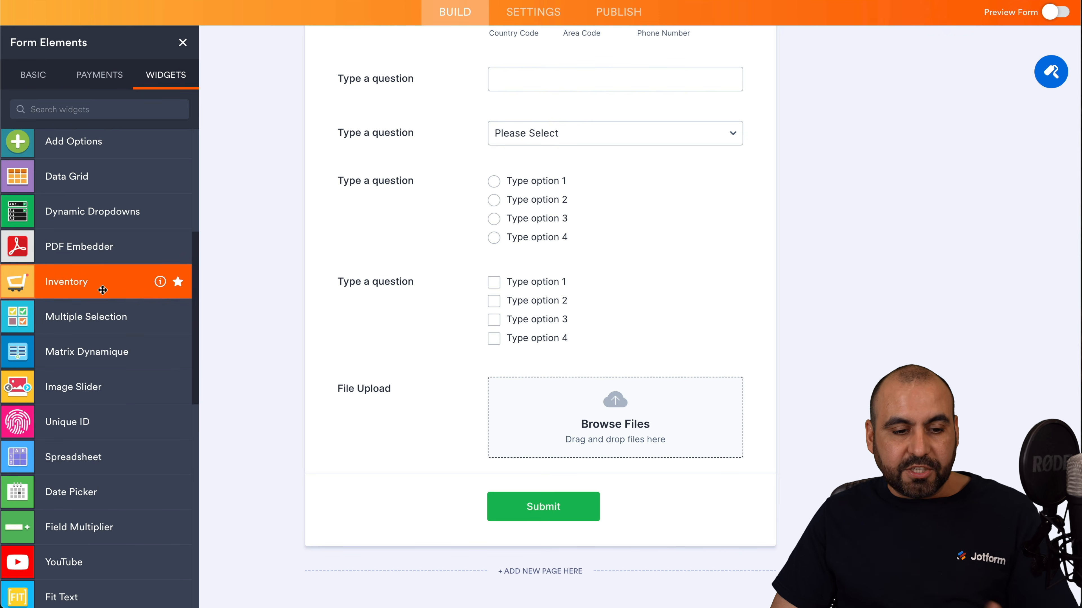
scroll(85, 416, down, 6)
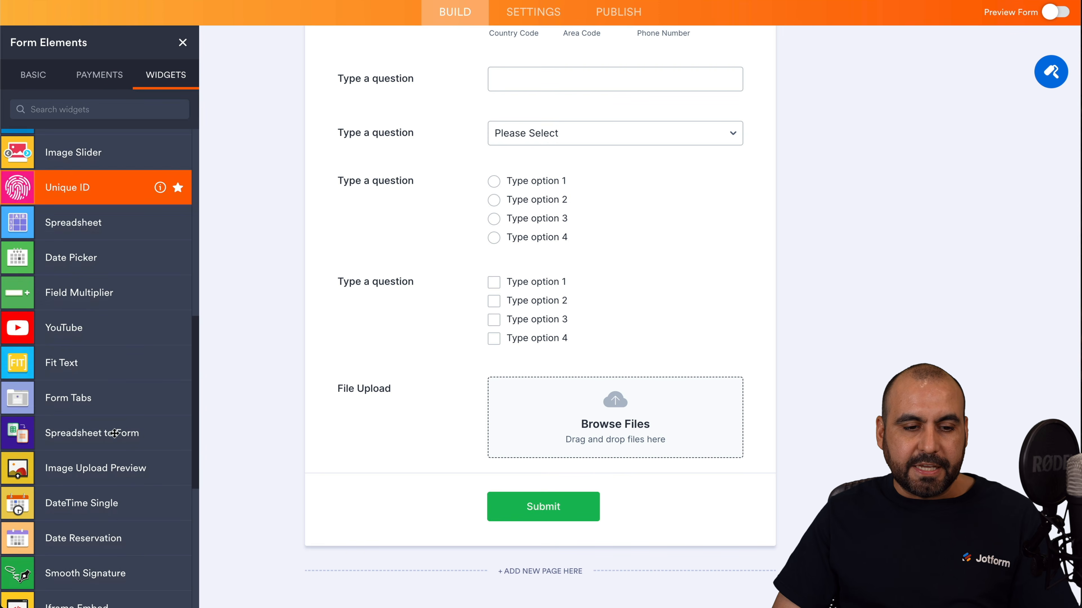
Try a YouTube video widget below File Upload, delete it, and browse the Widgets list.
drag(48, 327, 471, 472)
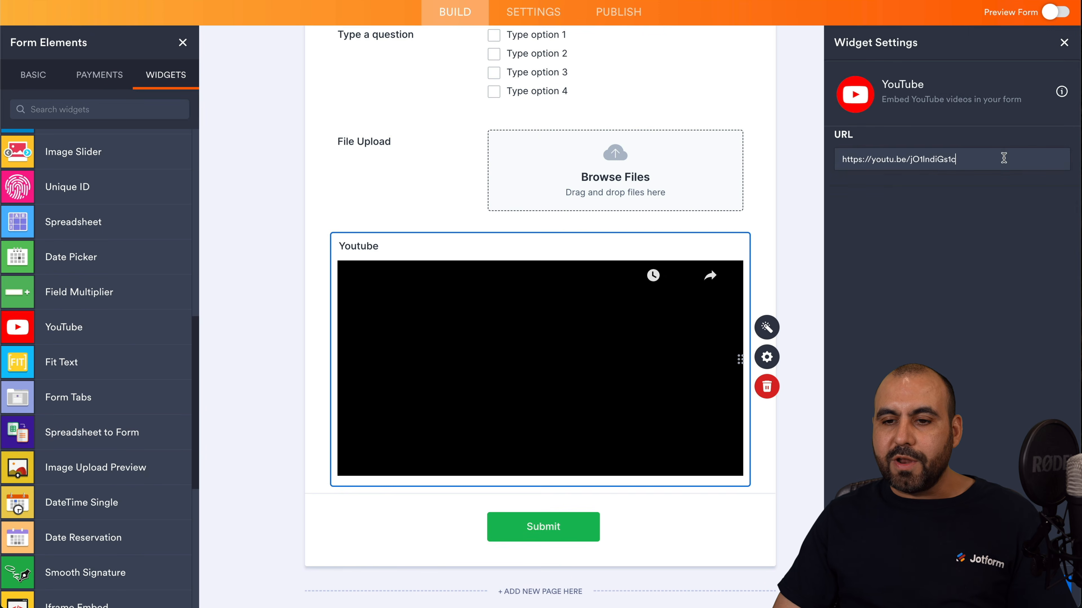
drag(1003, 158, 824, 161)
click(766, 386)
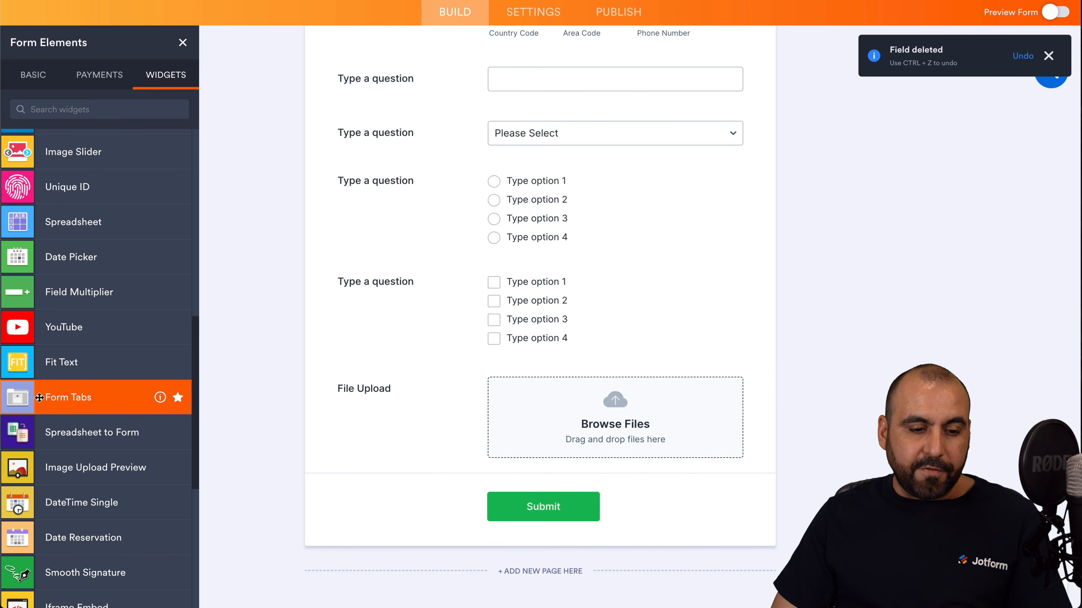
scroll(39, 397, down, 10)
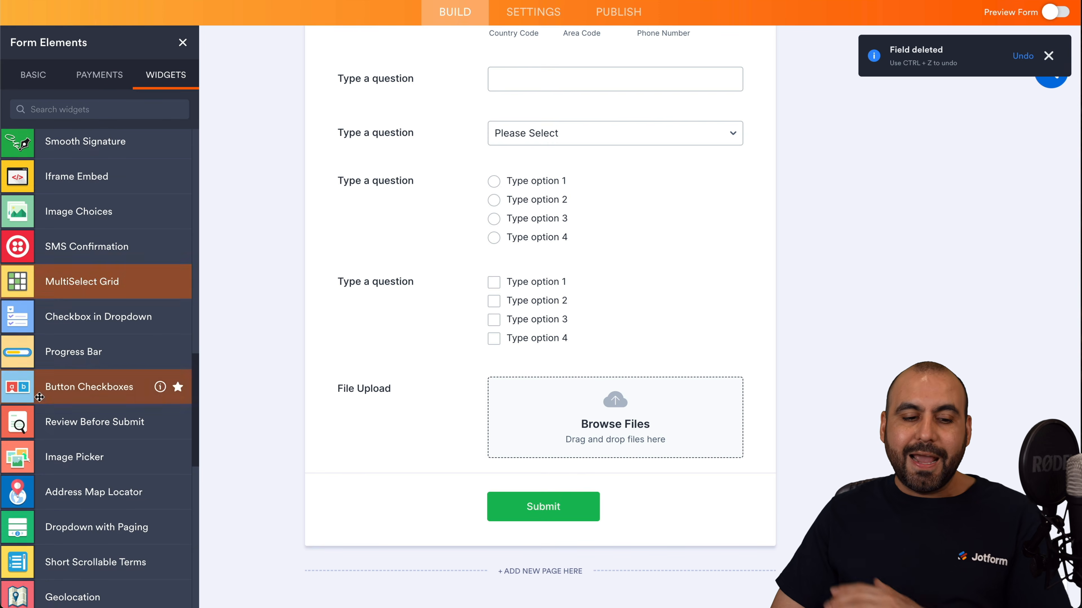
scroll(39, 397, down, 10)
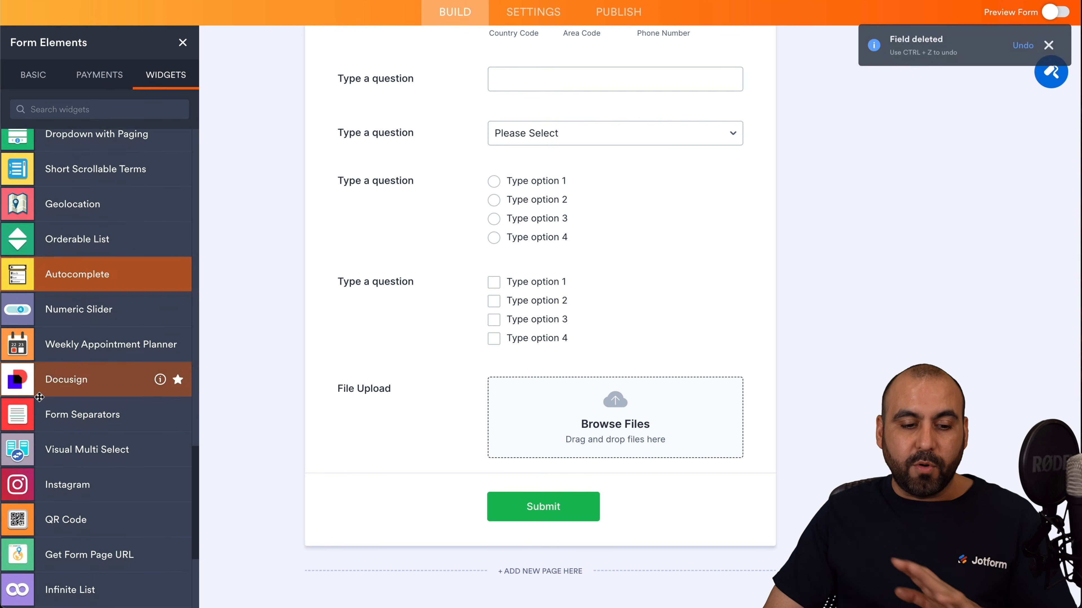
scroll(39, 397, down, 7)
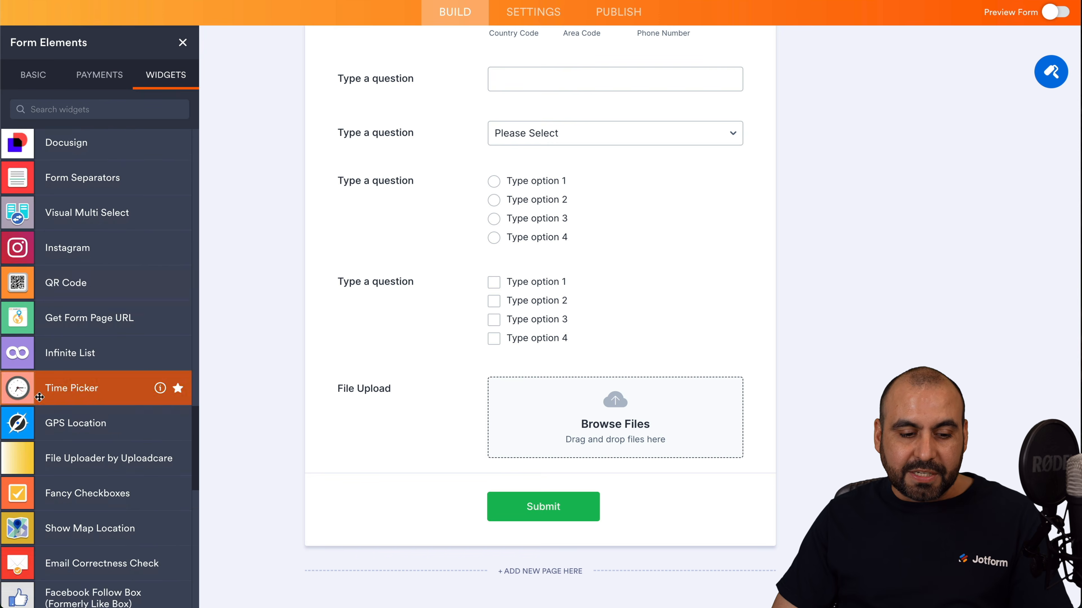
scroll(39, 397, down, 10)
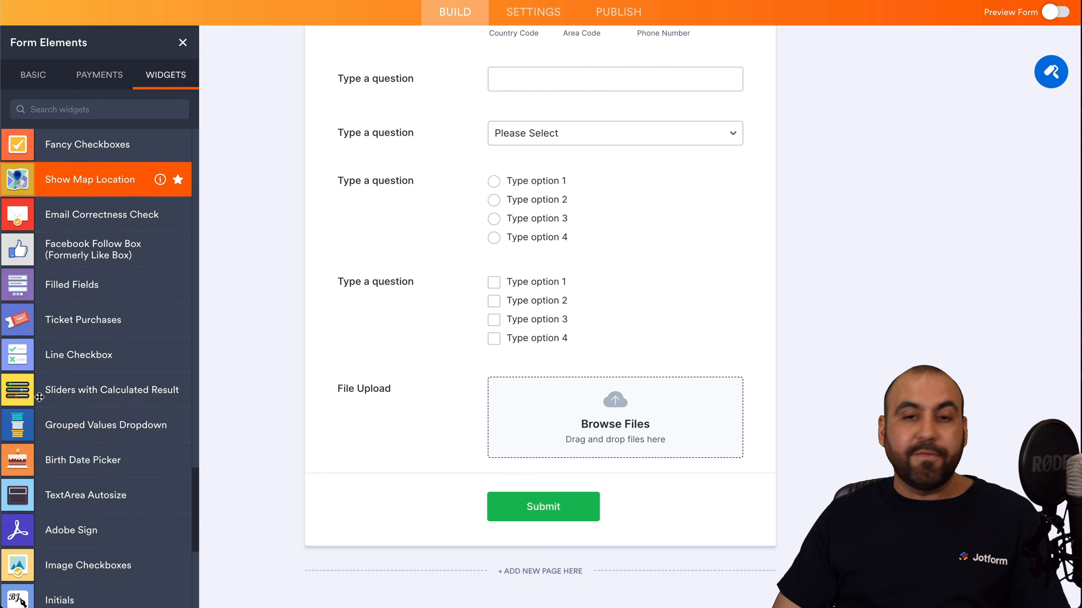
scroll(39, 397, down, 5)
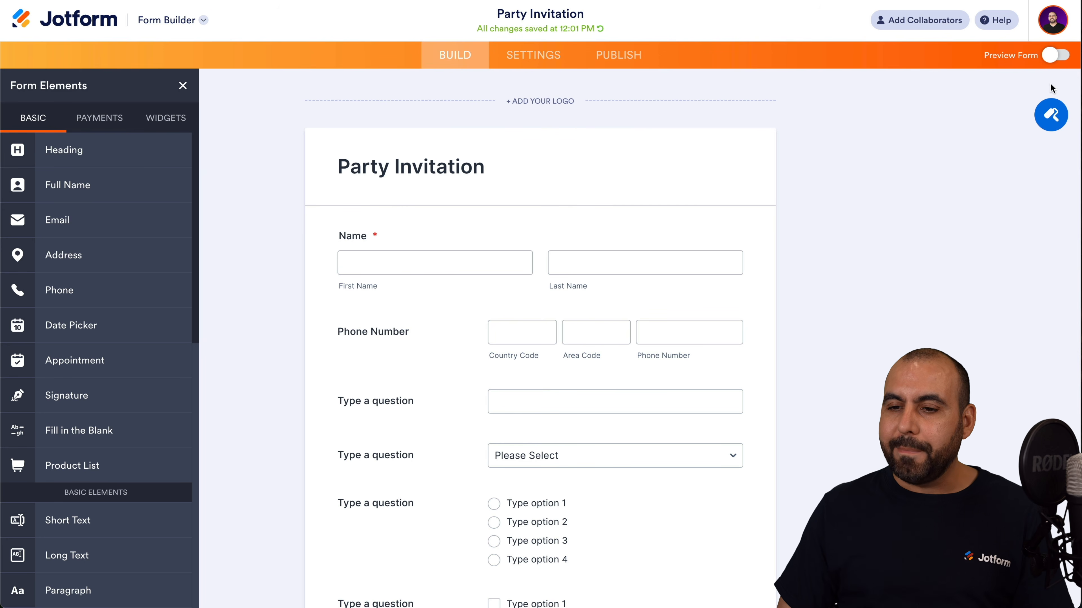
Preview the teal, orange, beige and green schemes, apply pink (page colour #c2708e), then view styles.
click(1050, 123)
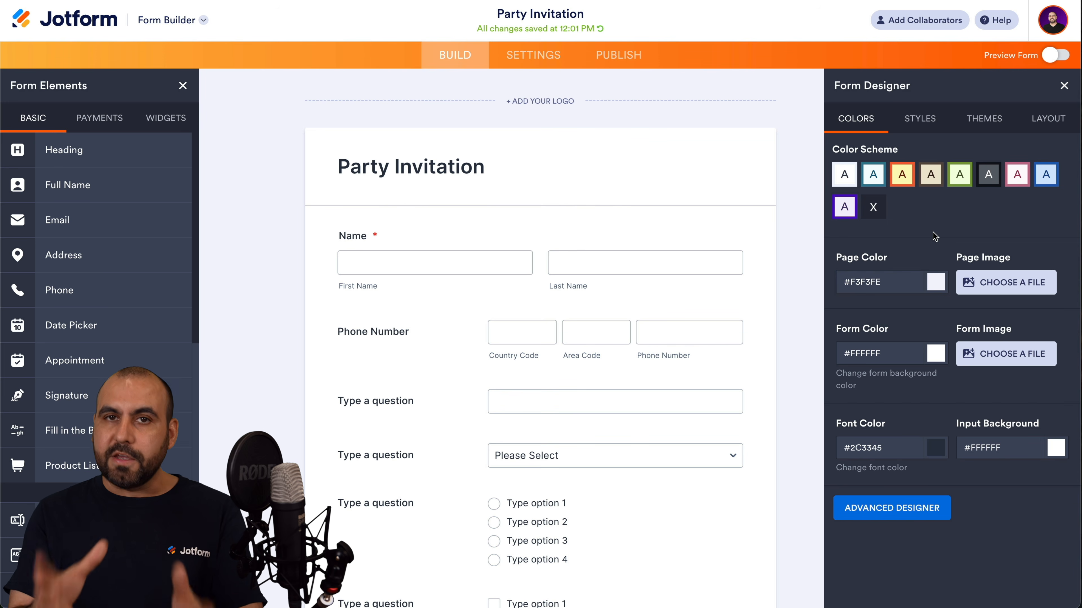
click(871, 185)
click(911, 183)
click(928, 182)
click(959, 182)
click(1017, 182)
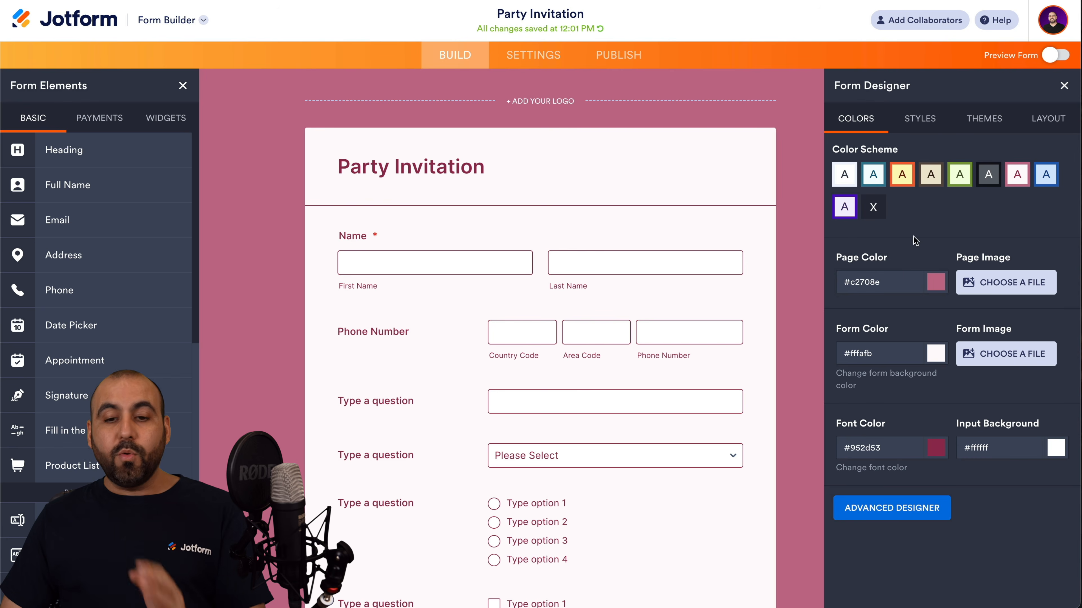
click(923, 124)
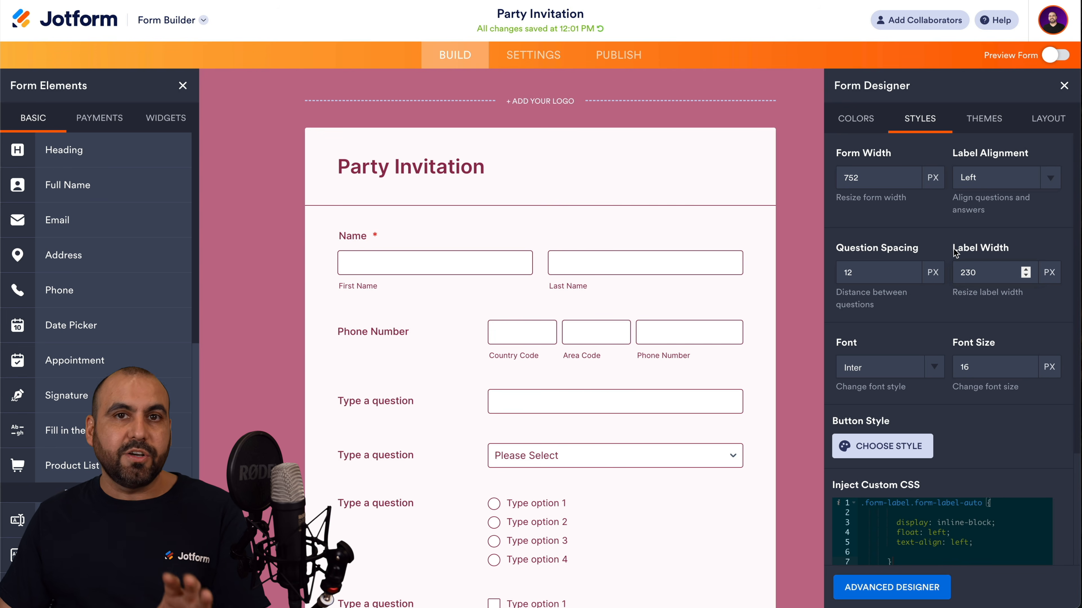
Browse the themes, apply Brick Wall, and close the Form Elements panel.
scroll(955, 252, down, 3)
drag(836, 337, 942, 337)
click(942, 337)
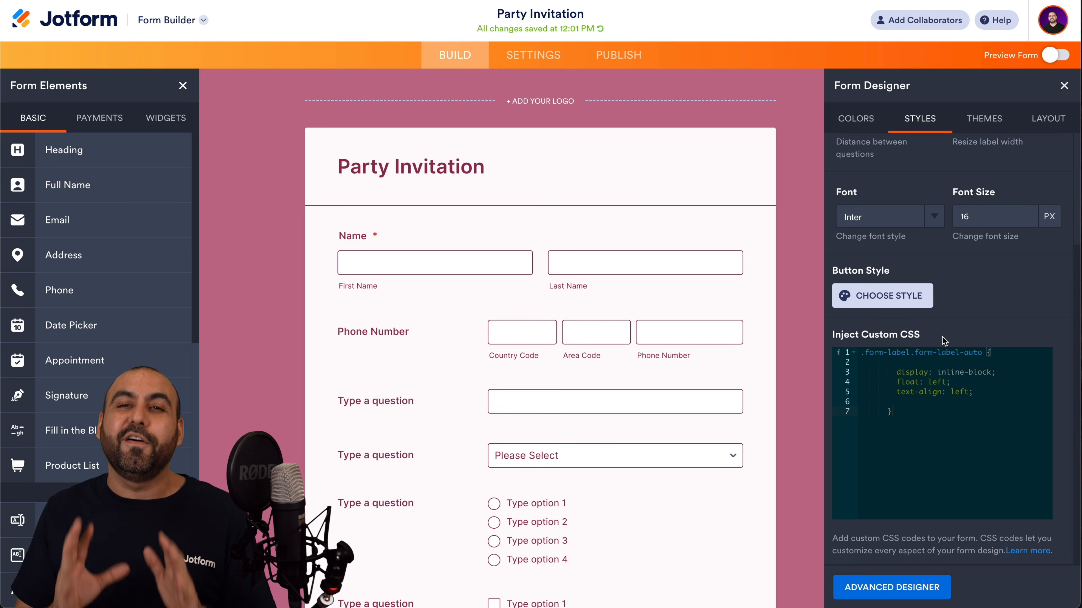
scroll(966, 399, up, 3)
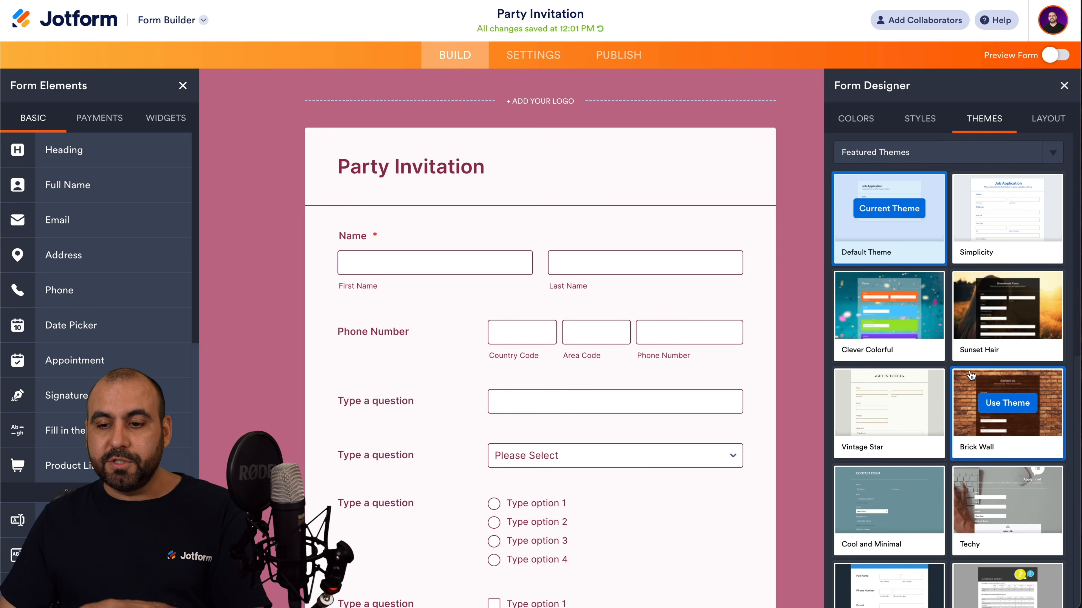
click(1005, 404)
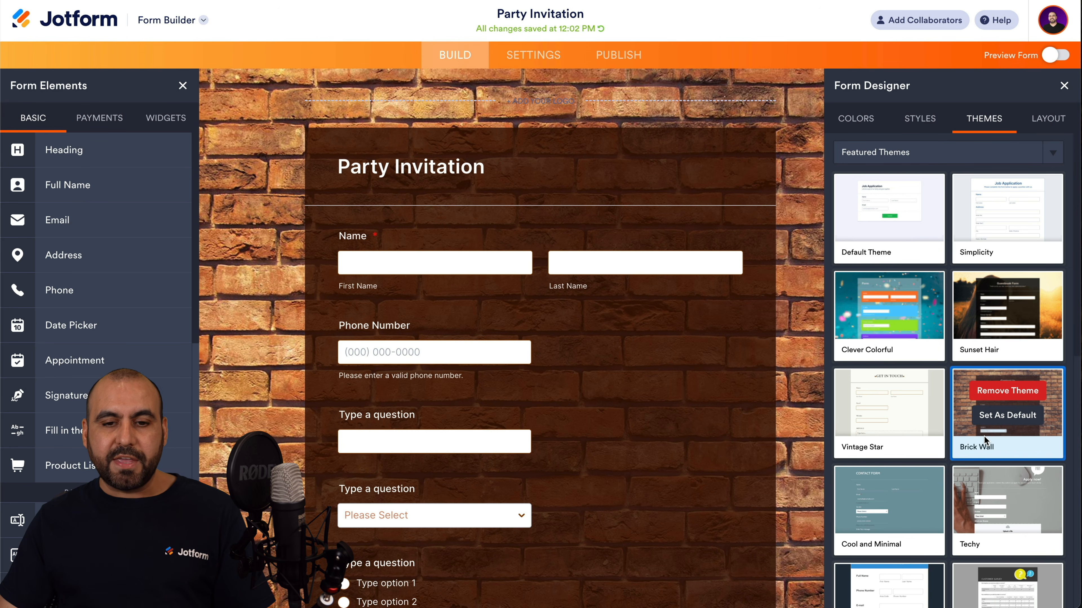
click(182, 84)
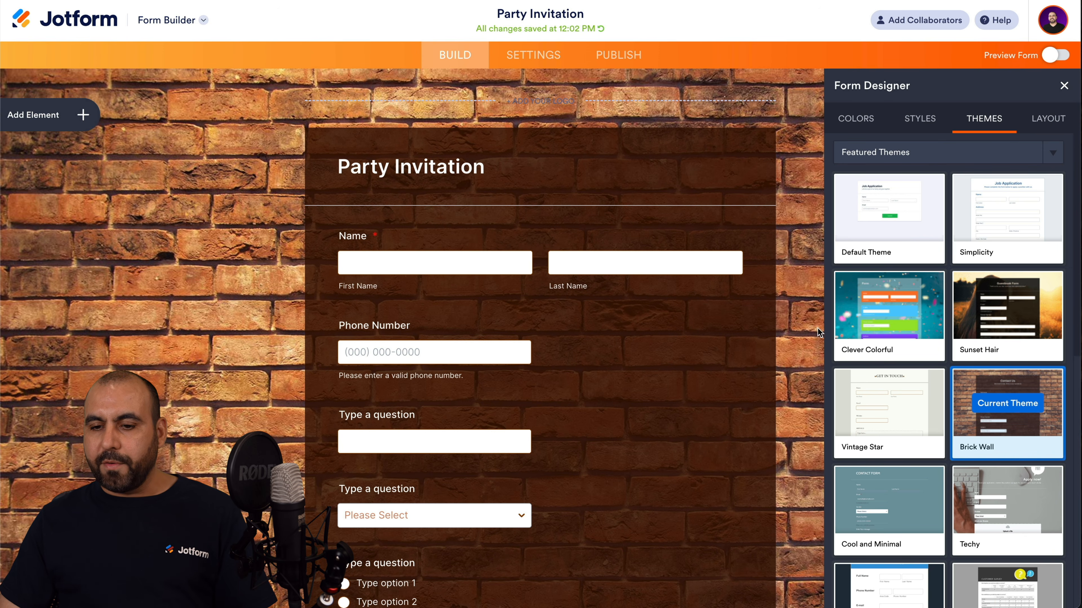
Switch to the Clever Colorful theme and close the Form Designer panel.
mouse_move(881, 320)
click(880, 317)
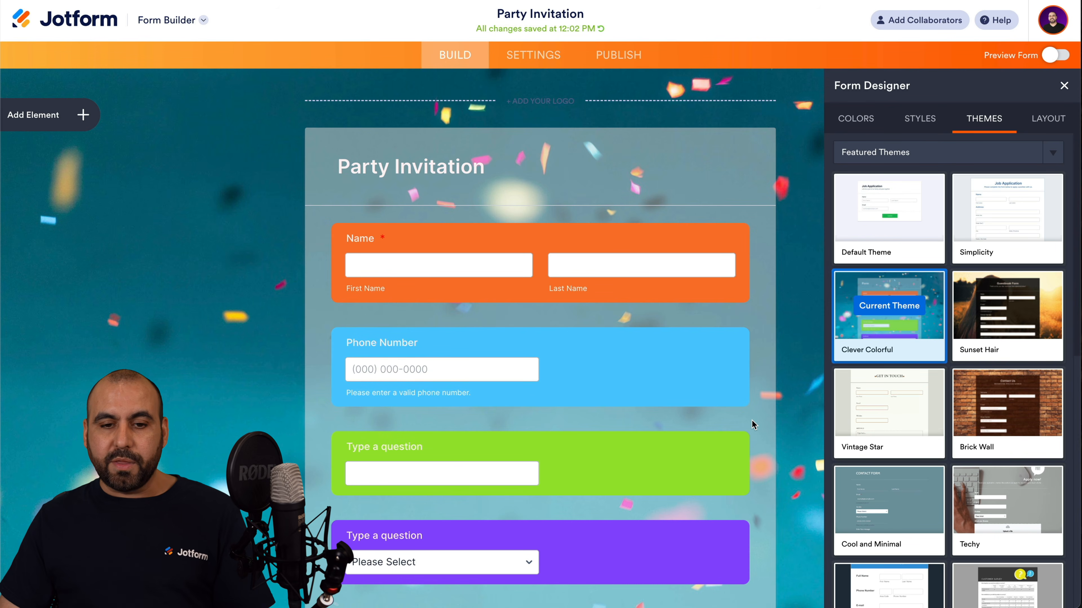
scroll(753, 425, down, 10)
scroll(753, 425, up, 10)
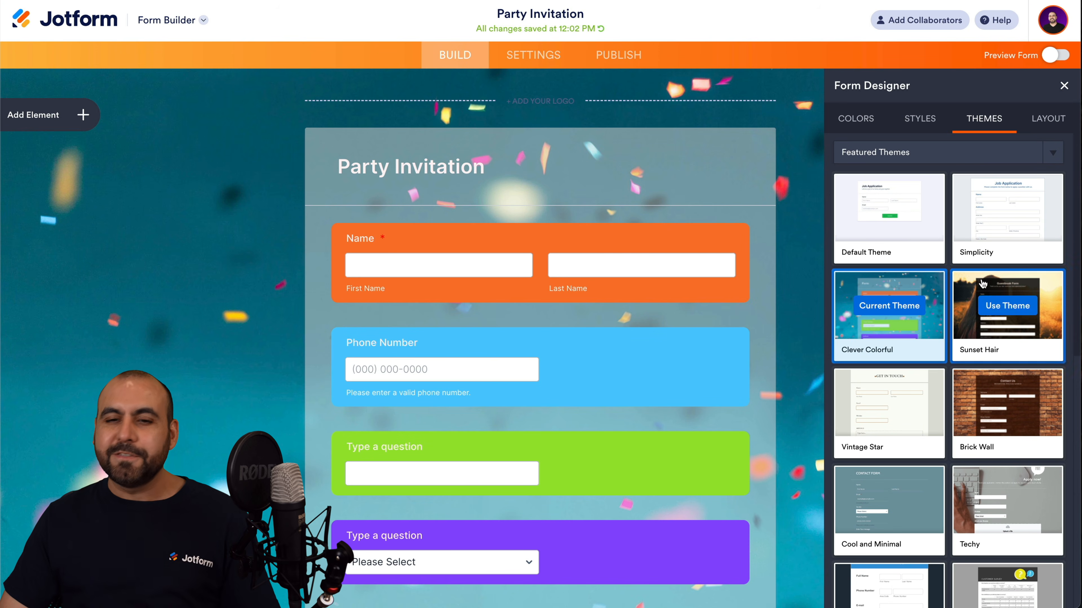
click(1061, 85)
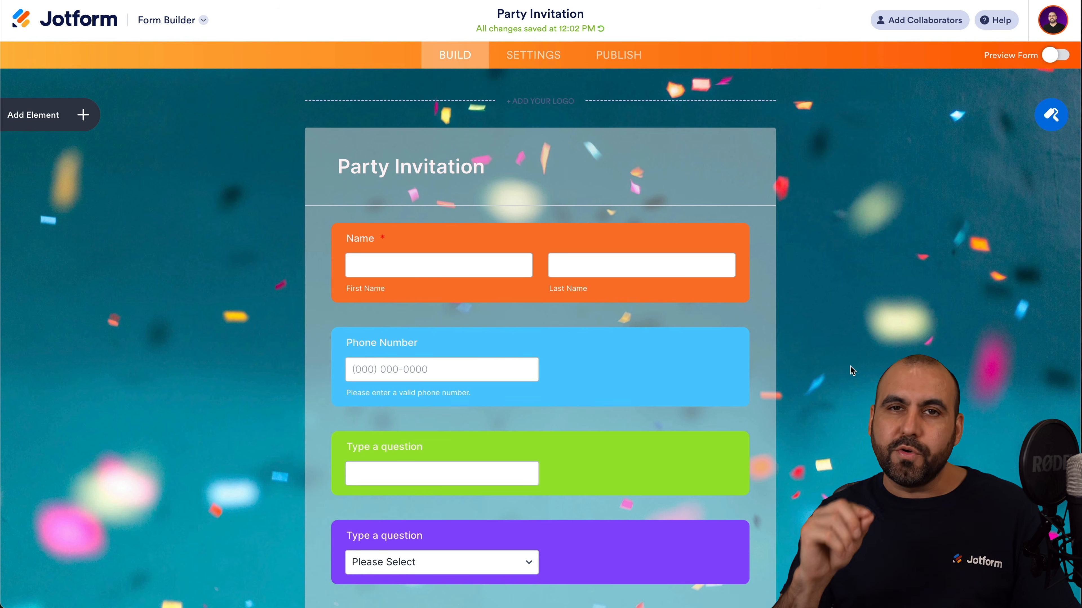
Check the purple dropdown question's options: Red, Blue, Green, Black.
scroll(850, 366, down, 7)
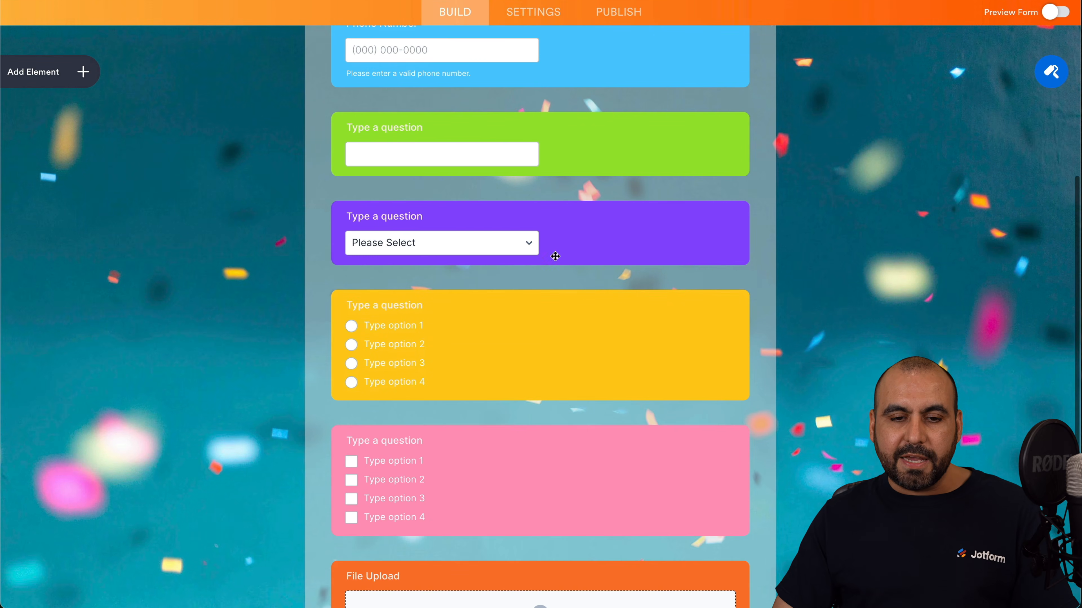
click(566, 227)
click(766, 231)
click(959, 87)
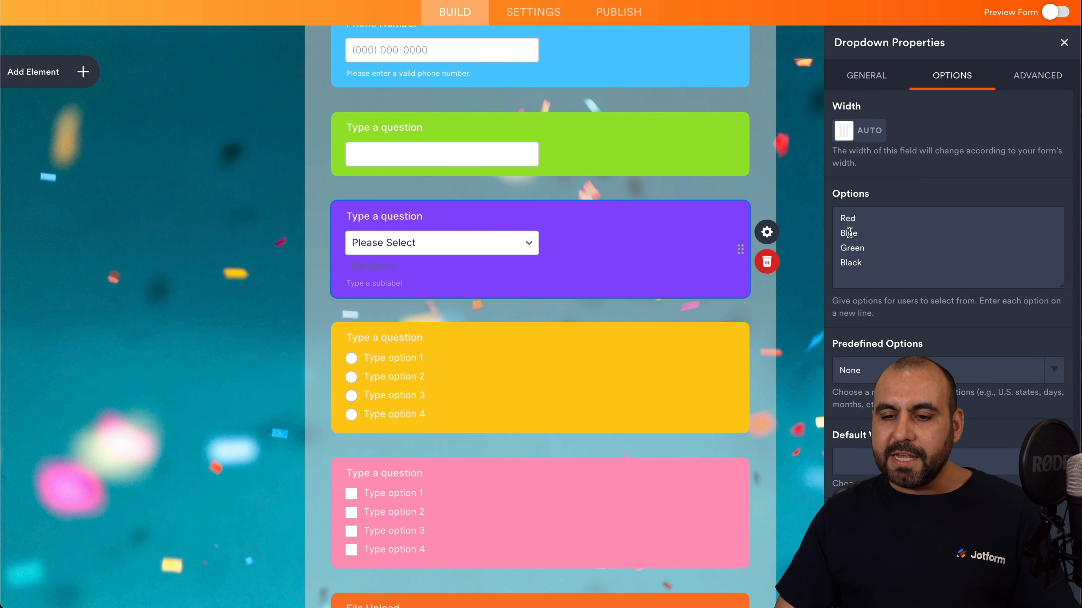
click(873, 232)
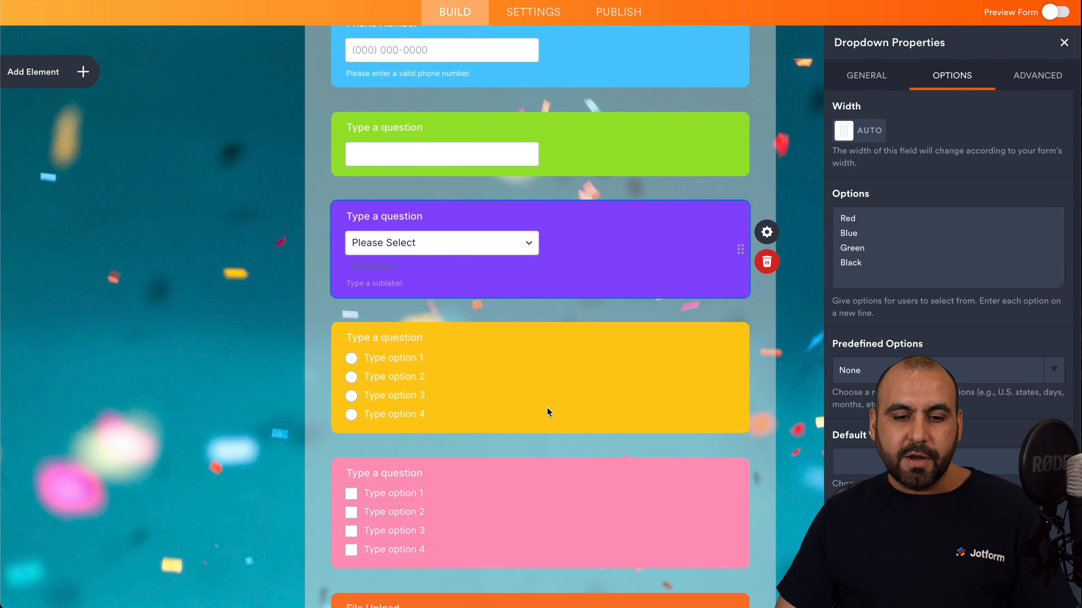
Relabel the yellow single-choice question 'Thanks you for selecting RED'.
click(495, 377)
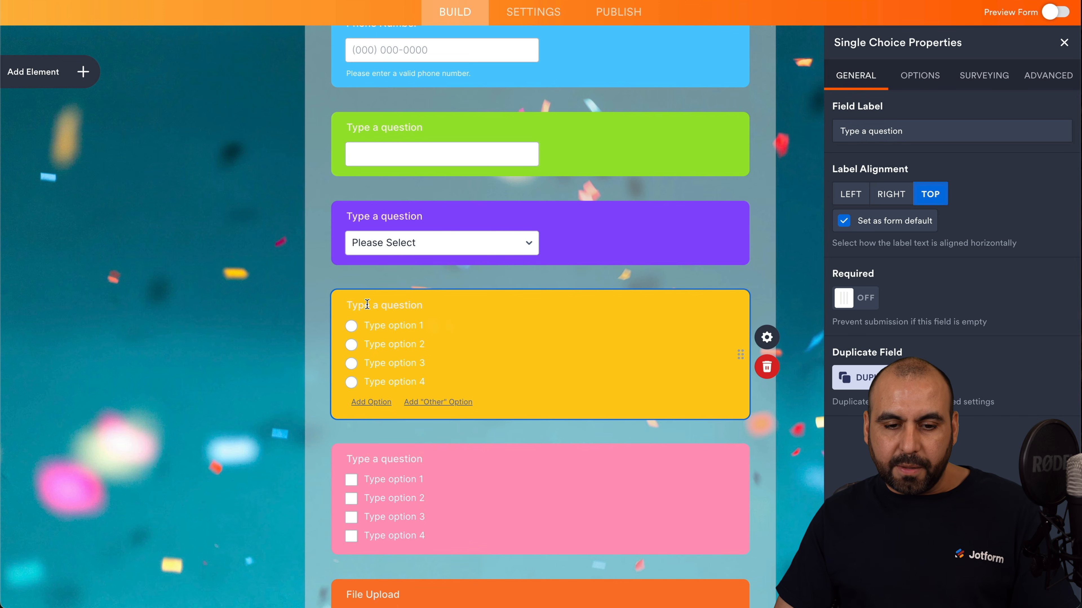
click(384, 306)
text(Tha)
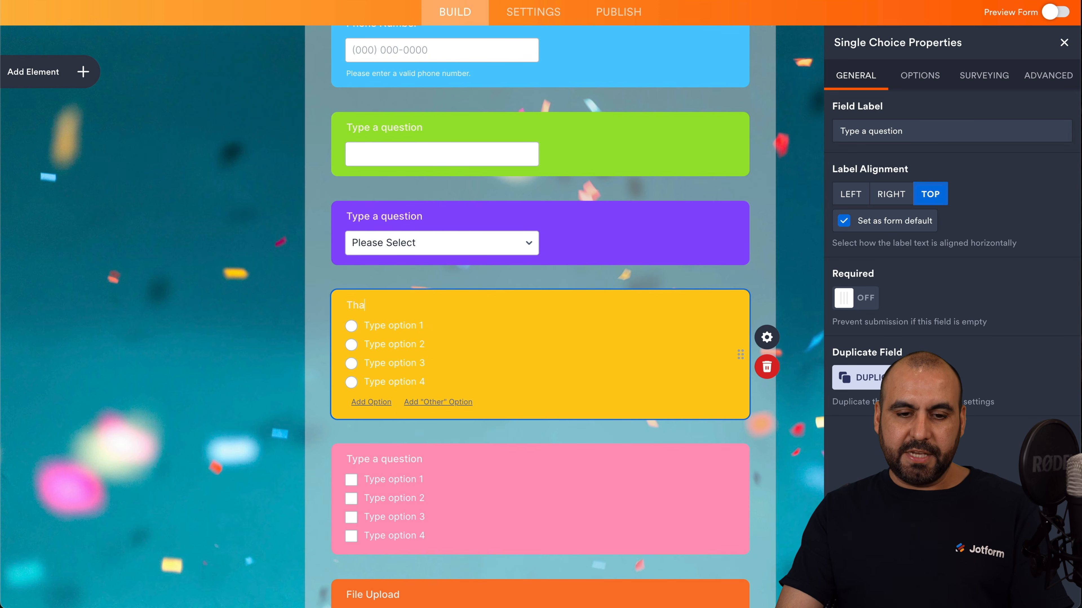
text(nks you for )
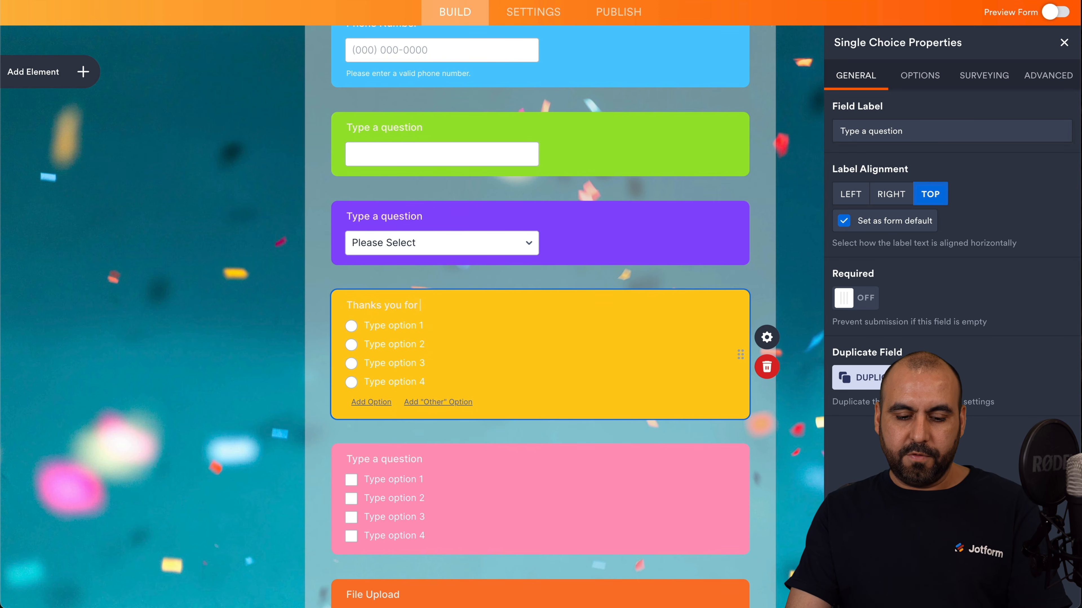
text(selecting RED)
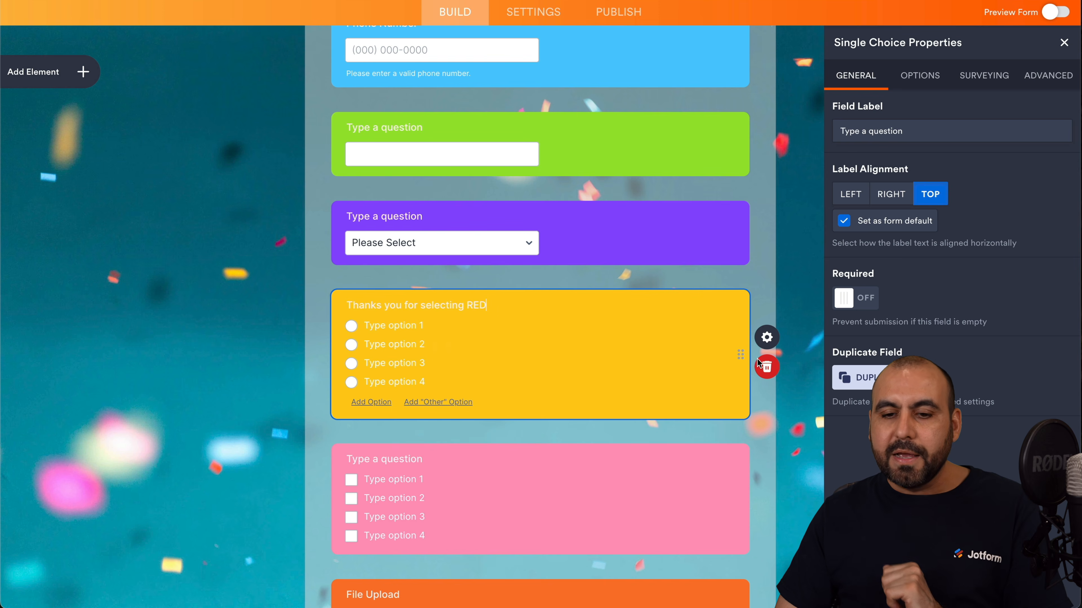
click(727, 319)
click(764, 338)
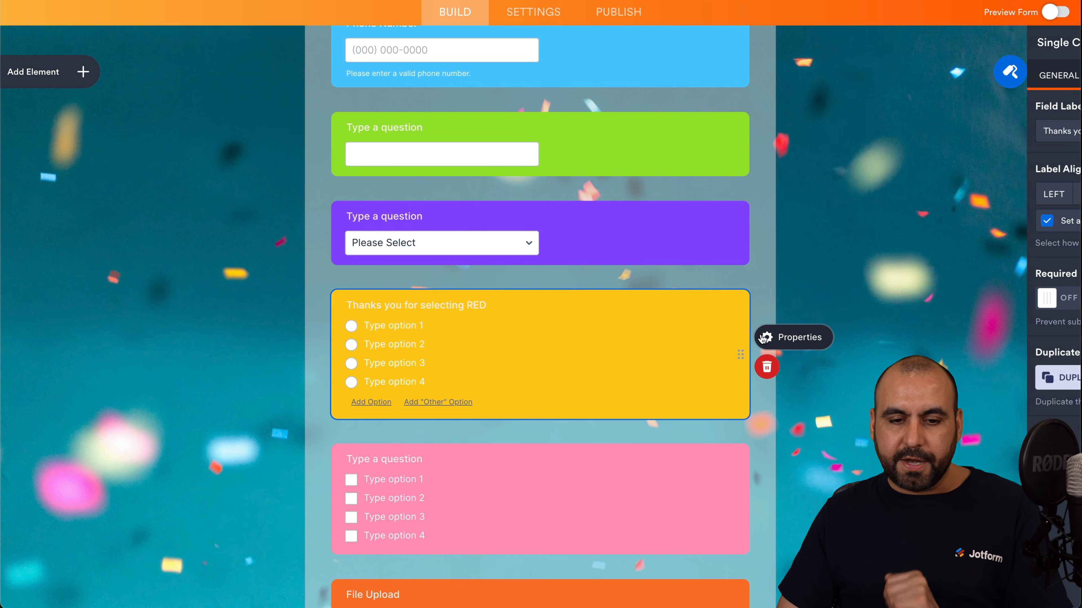
Turn on Hide Field for the yellow question in its Advanced properties.
click(764, 338)
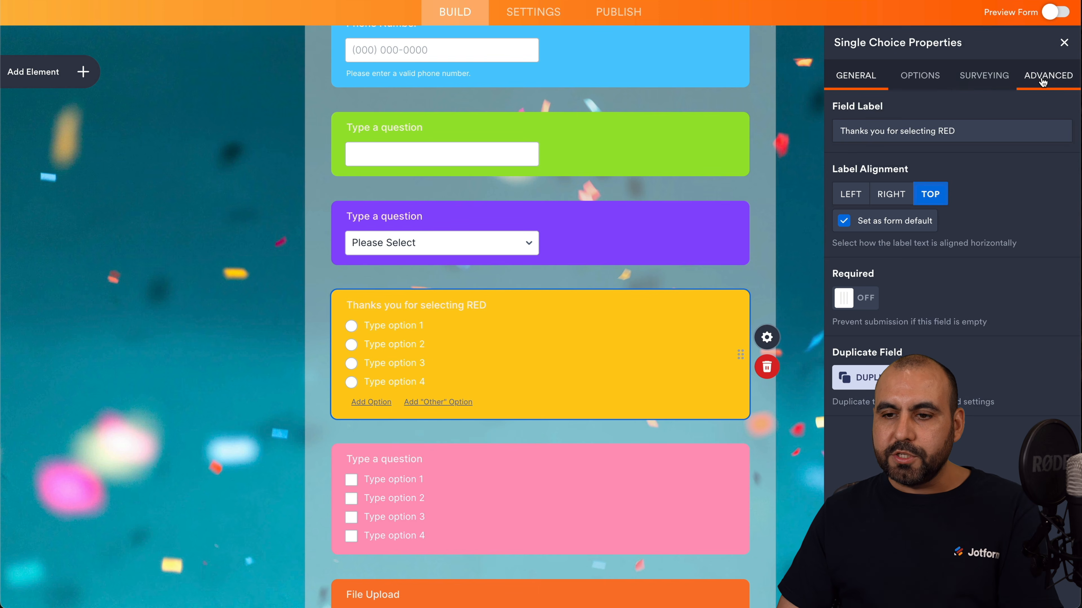
click(1041, 81)
click(854, 505)
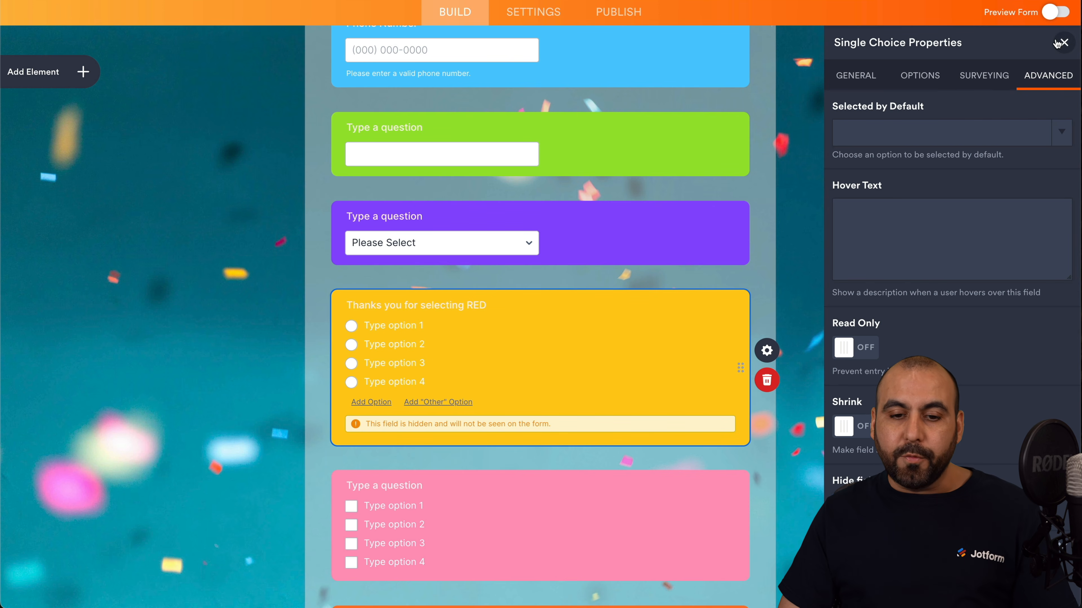
click(1058, 43)
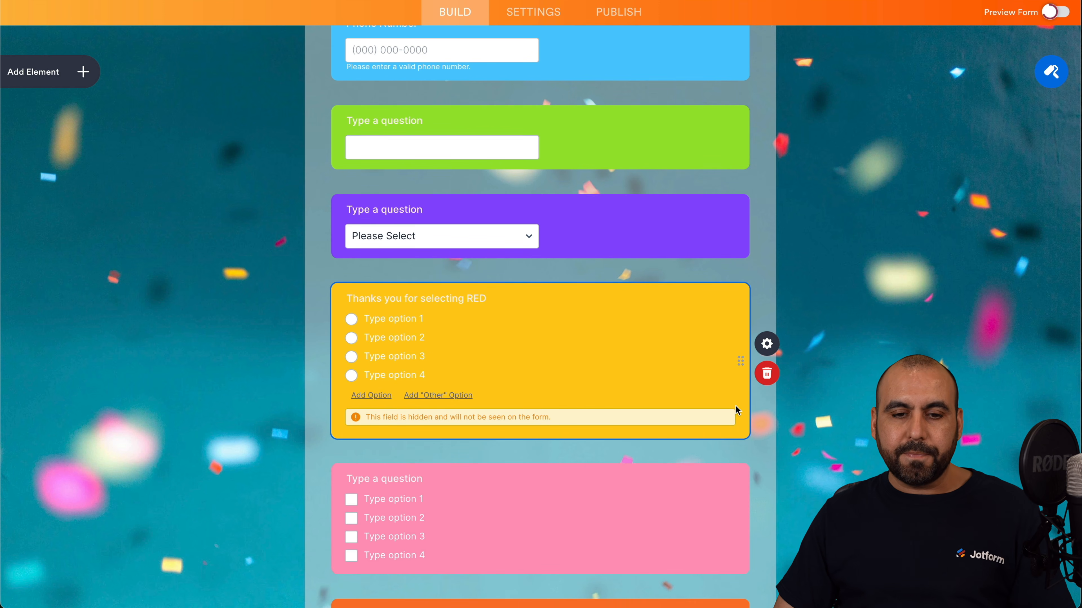
scroll(615, 472, down, 5)
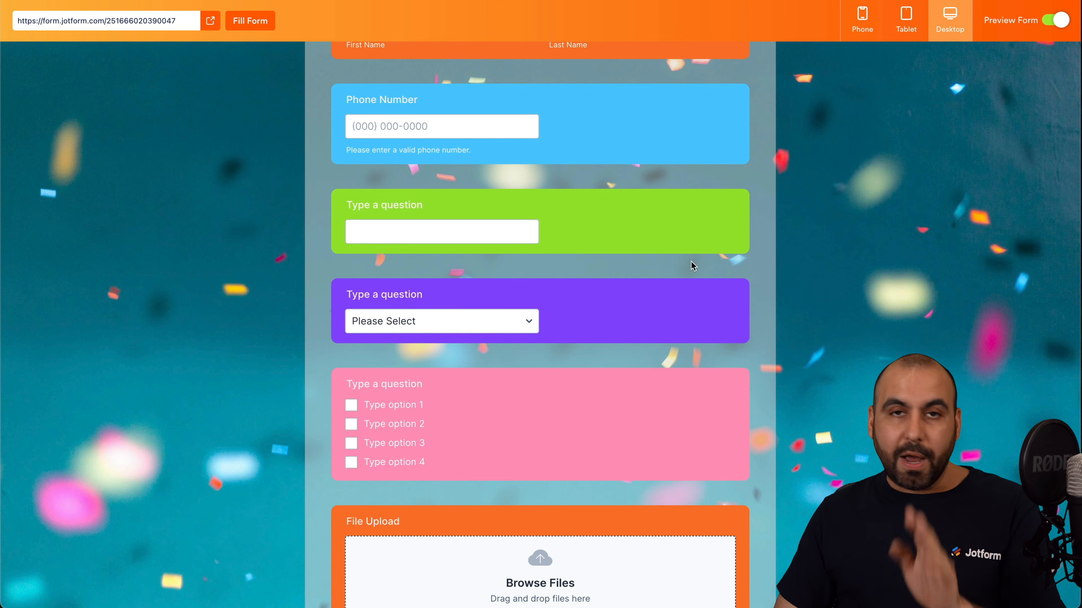
Exit the preview and go to the Conditions page of the form settings.
click(1057, 20)
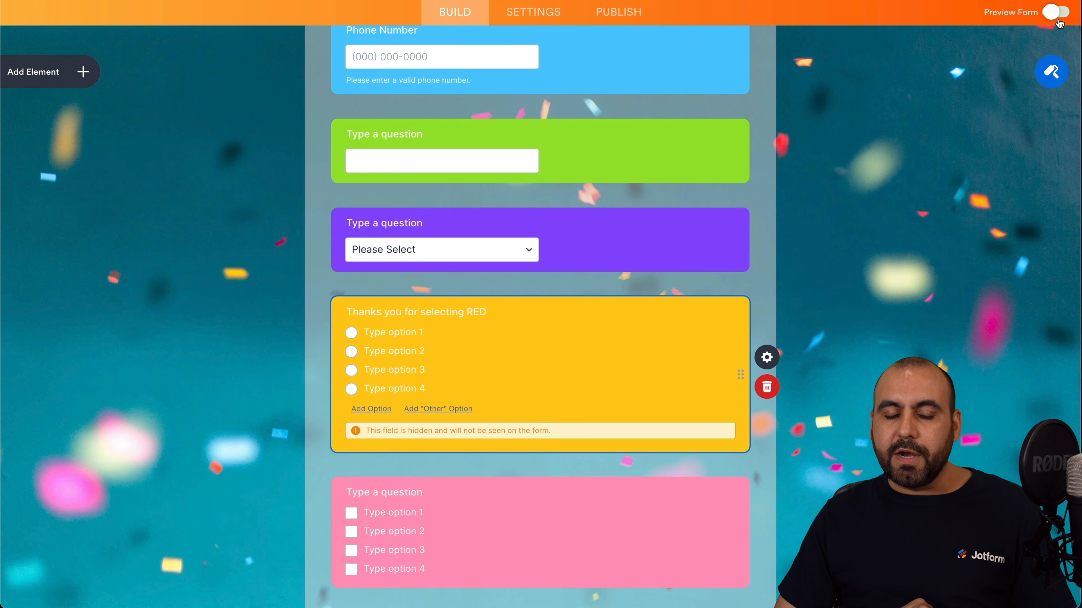
scroll(633, 145, up, 8)
click(552, 64)
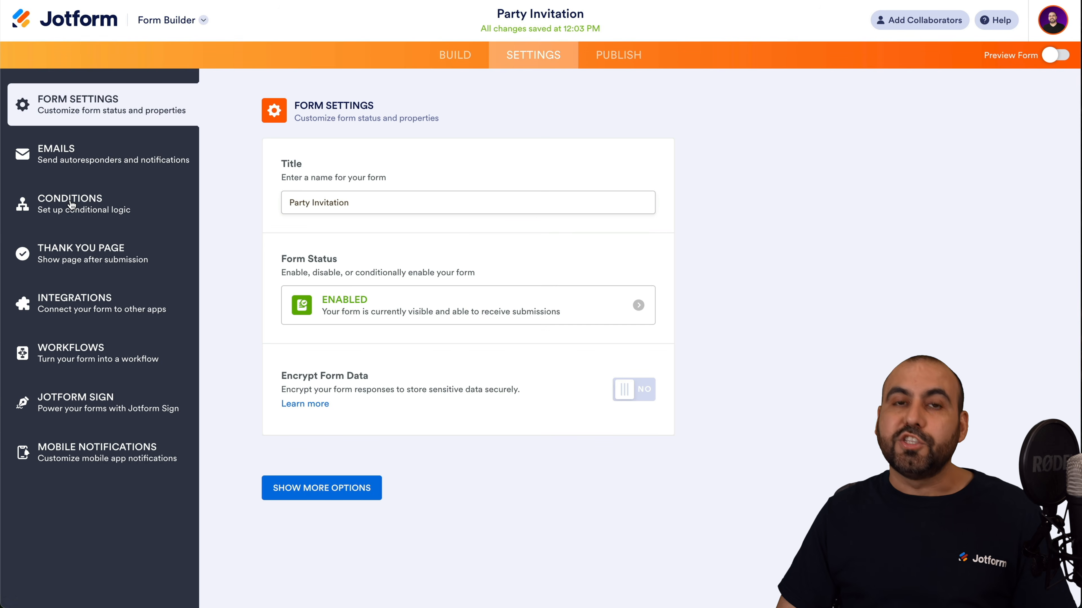
click(79, 208)
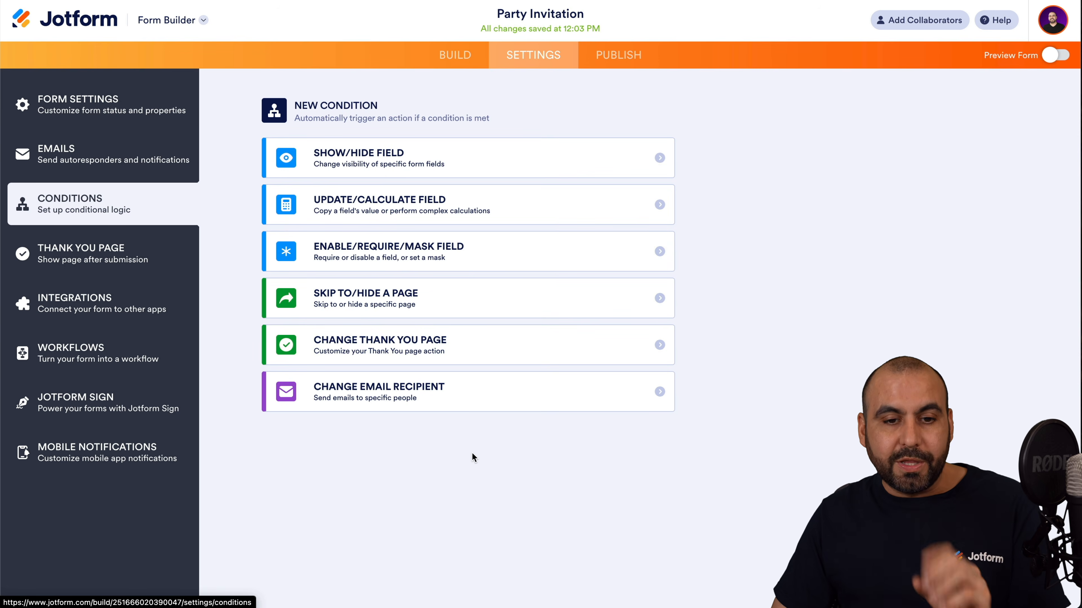
Start a Show/Hide condition: IF '5. Type a question' Is Equal To Red.
click(399, 161)
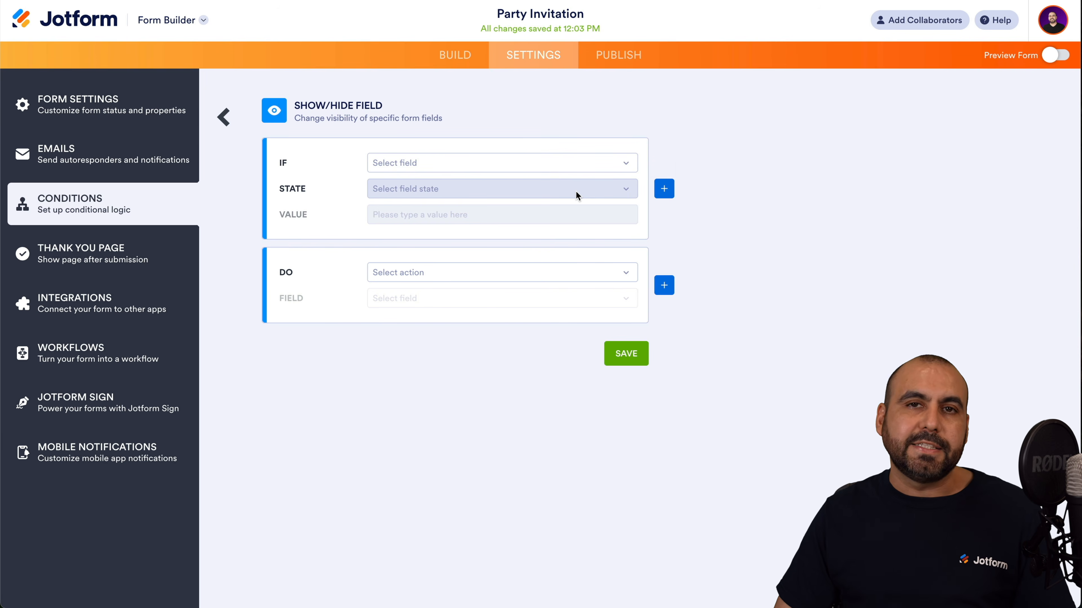
click(529, 166)
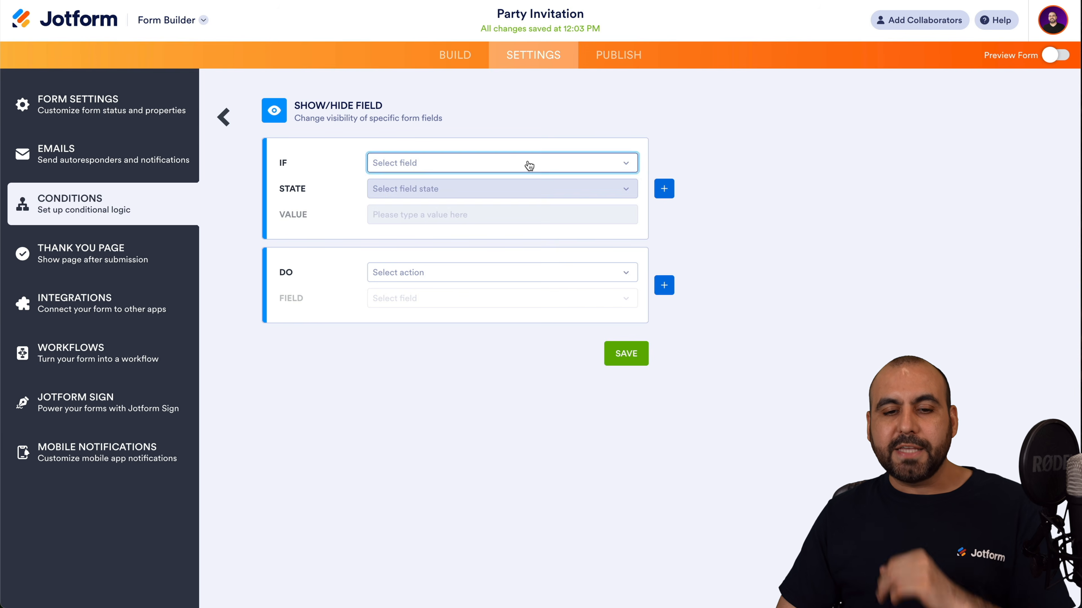
click(529, 165)
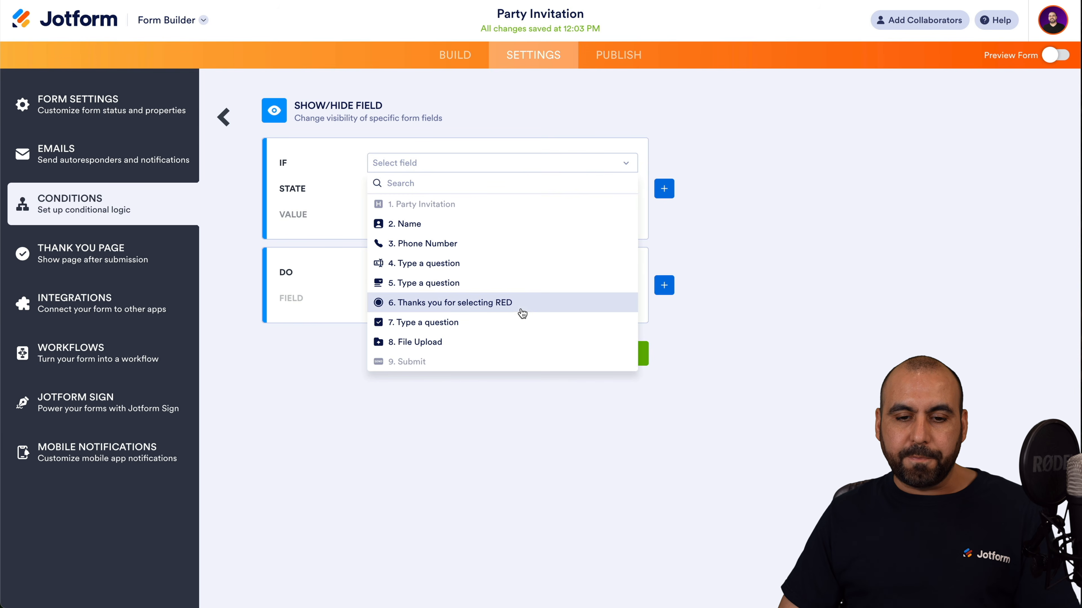
click(442, 283)
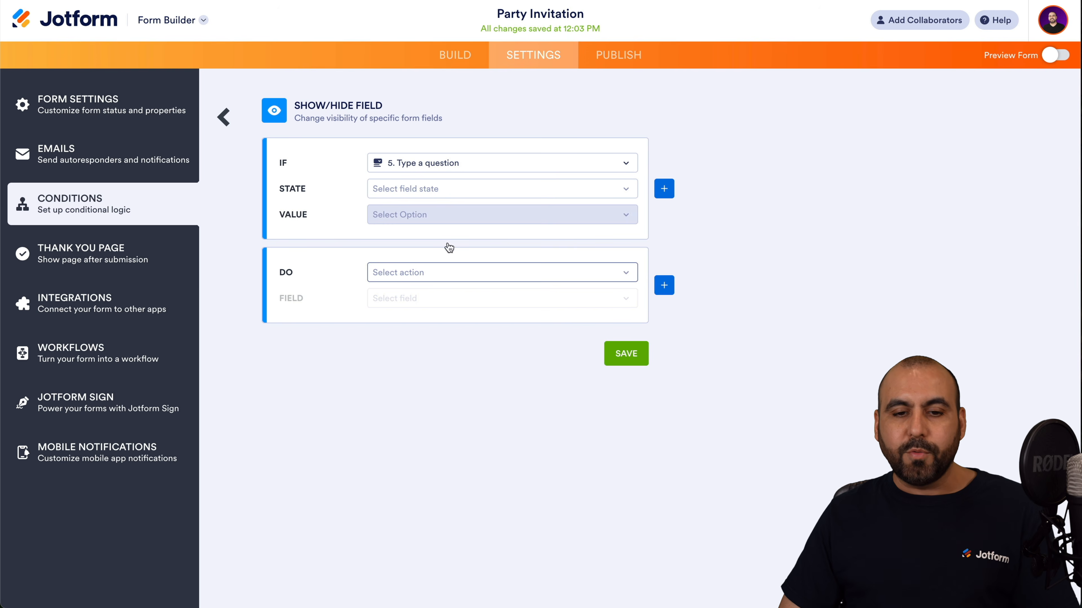
click(477, 196)
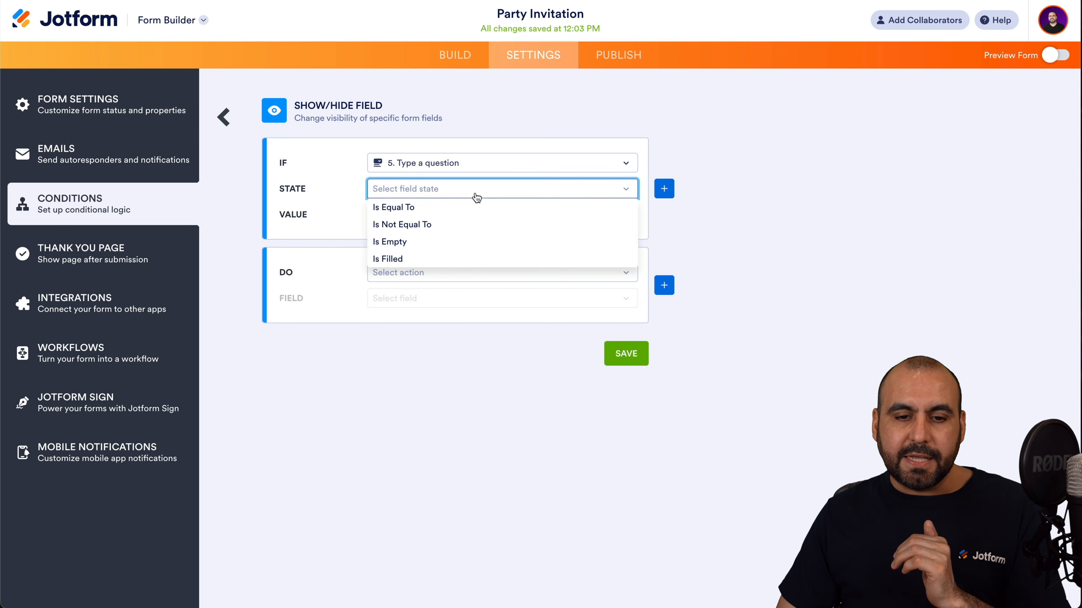
click(466, 208)
click(444, 215)
click(434, 241)
Set the action to Show '6. Thanks you for selecting RED' and save the condition.
click(437, 273)
click(453, 307)
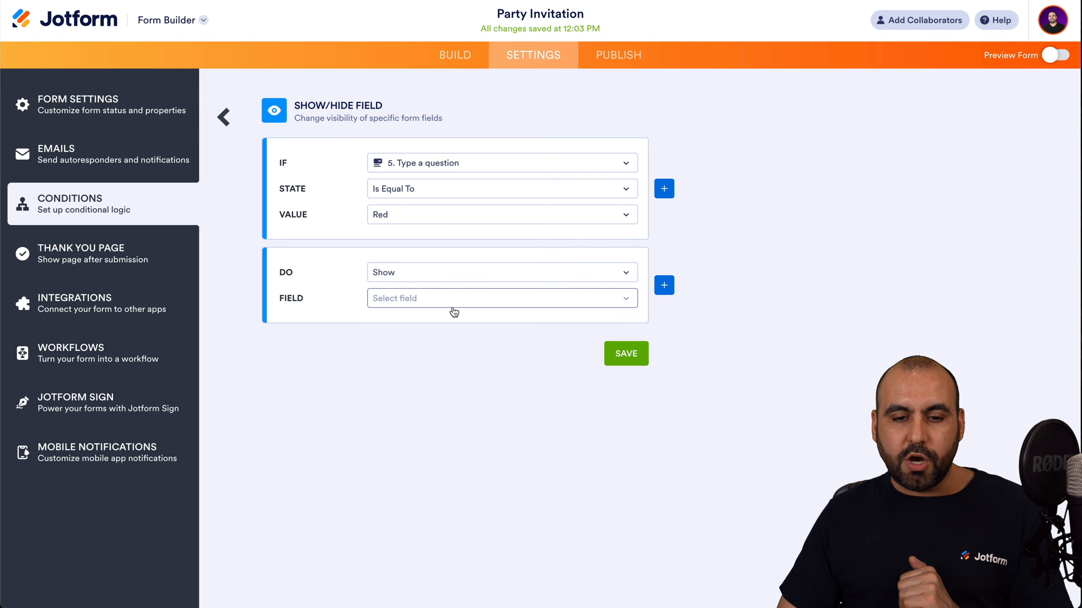
click(478, 300)
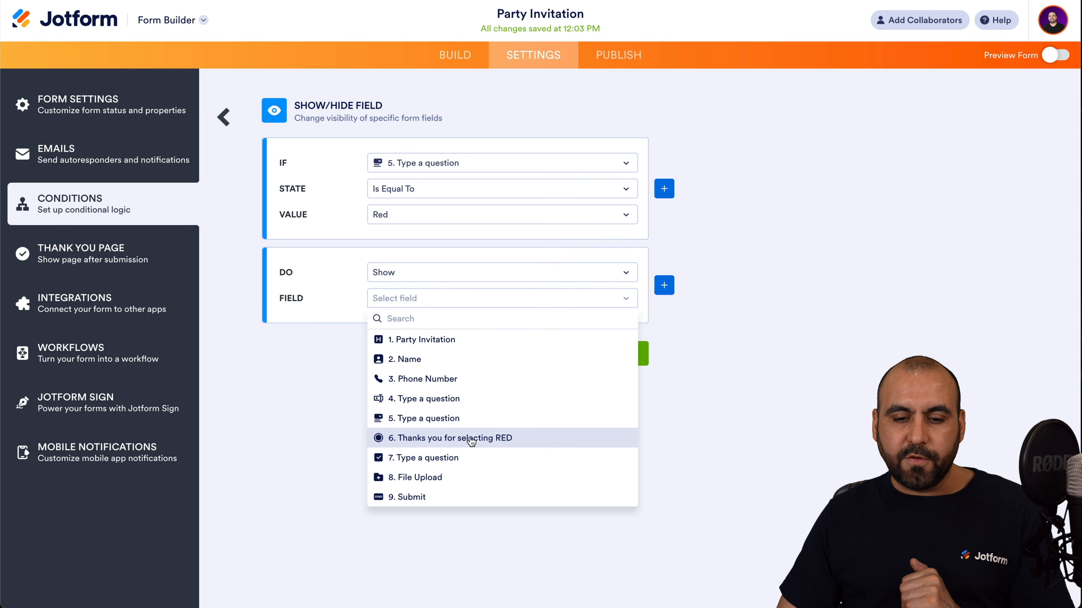
click(454, 440)
click(621, 359)
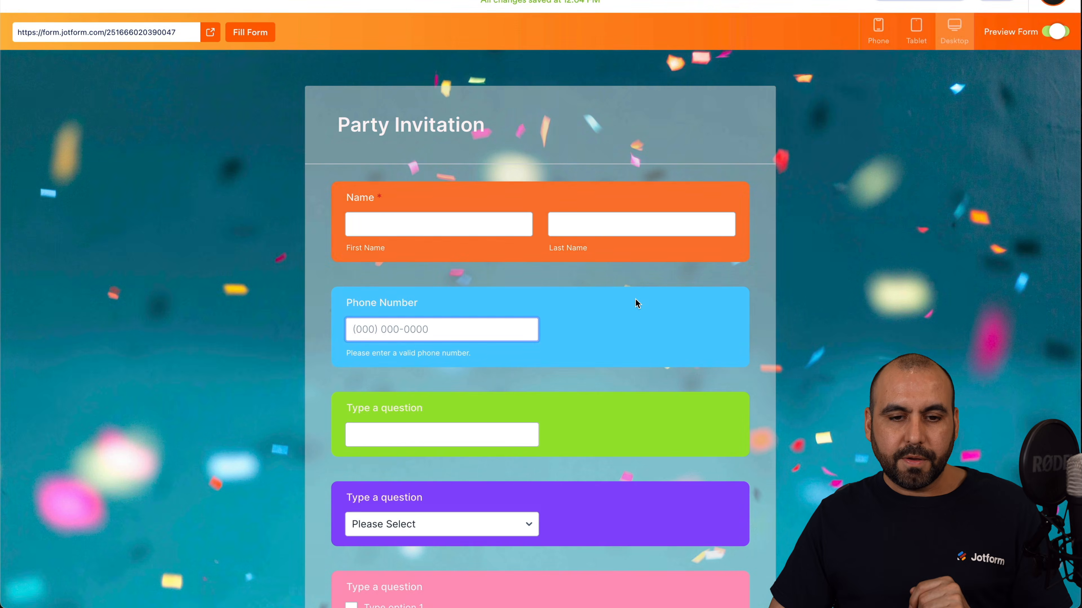
In the preview, choose Green, then Blue, then Red in the dropdown to reveal the hidden question.
scroll(551, 374, down, 3)
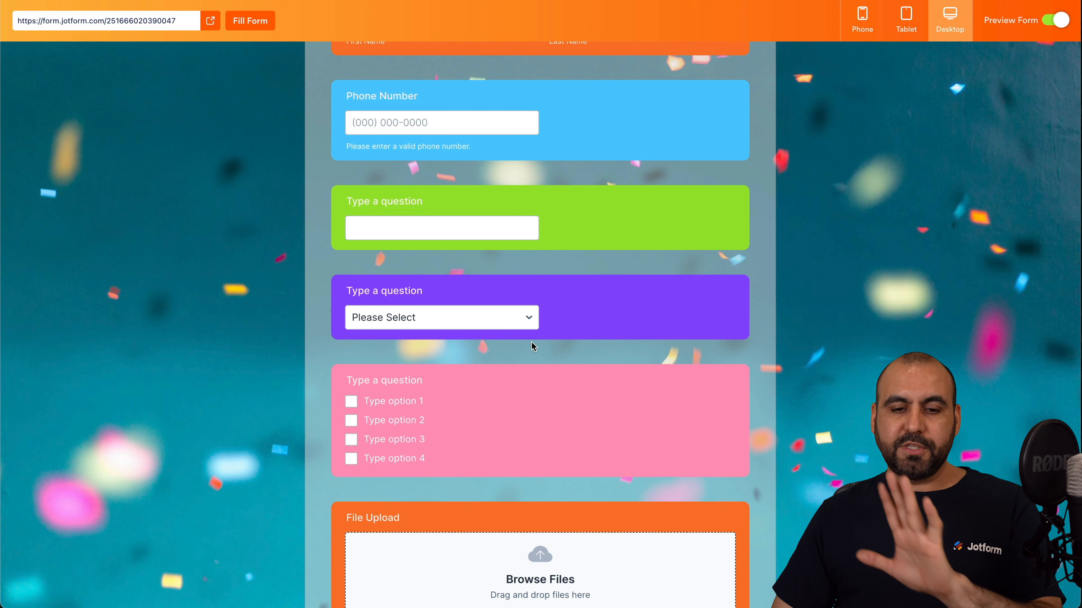
click(516, 314)
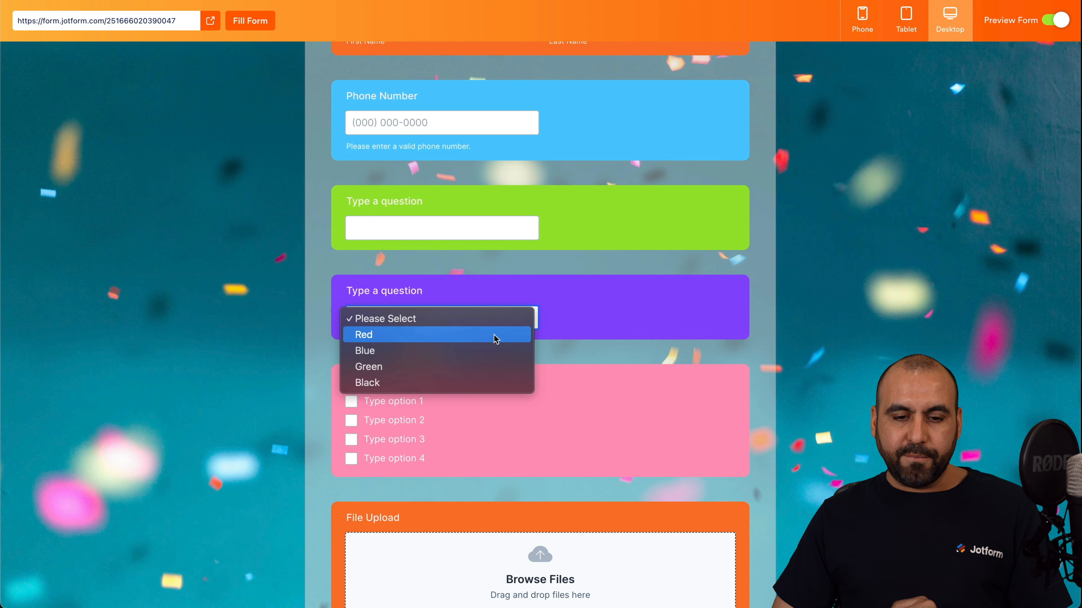
click(441, 365)
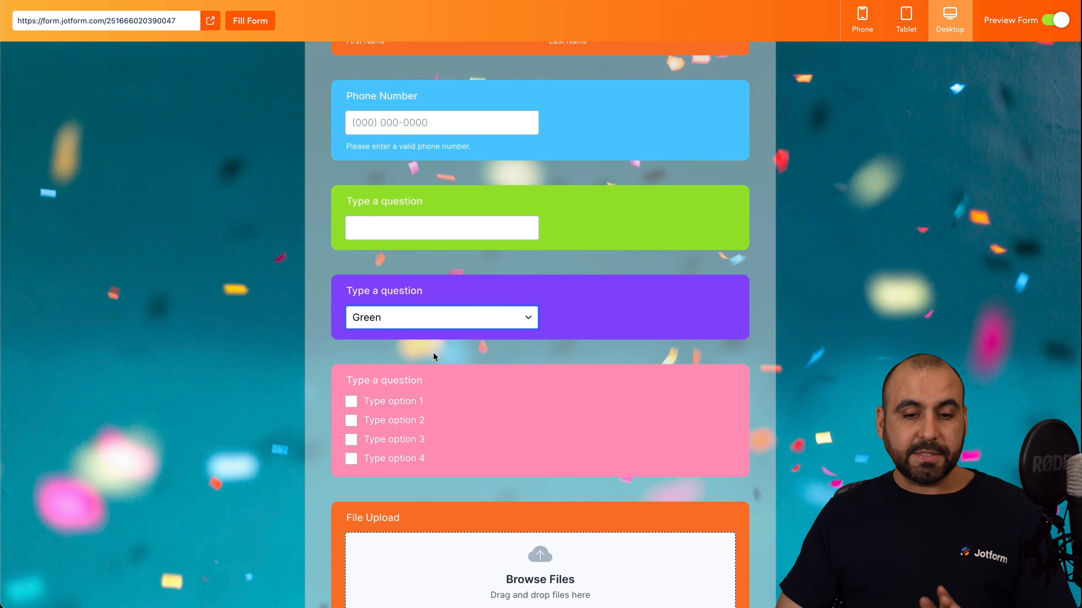
click(426, 323)
click(418, 304)
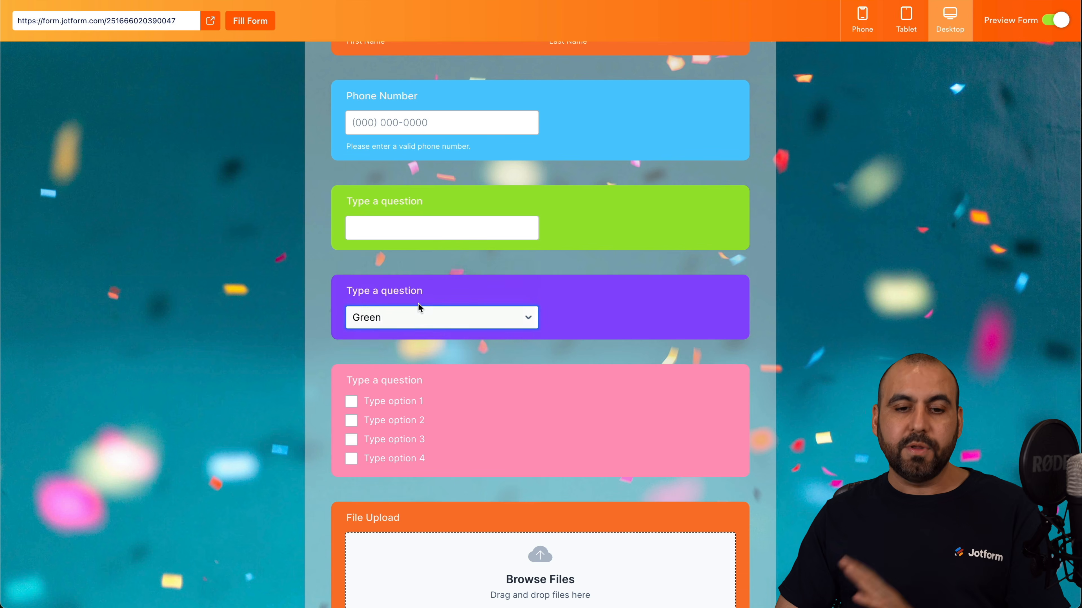
click(427, 316)
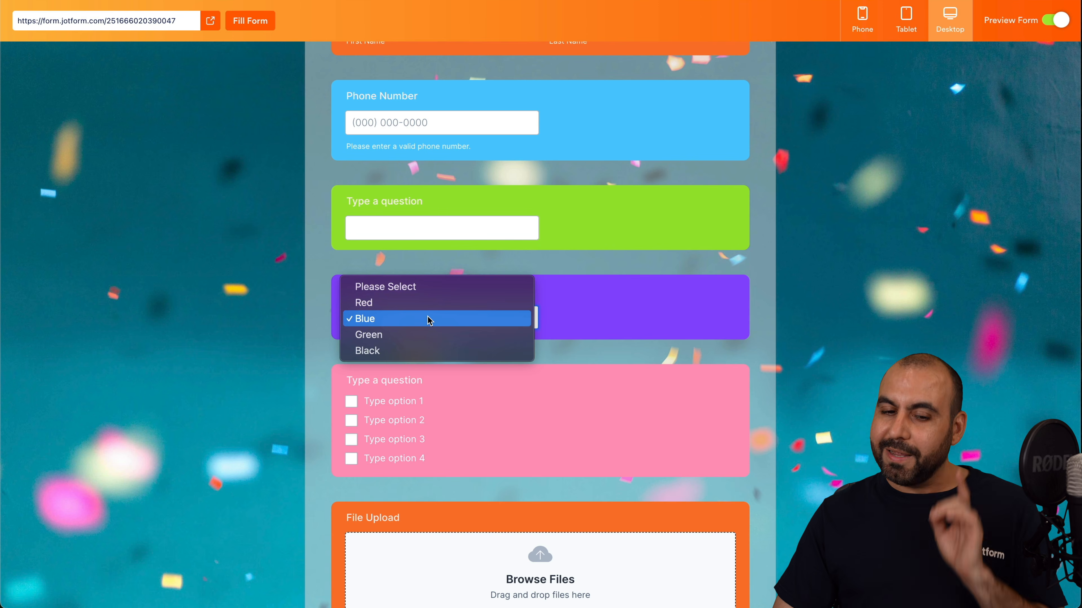
click(436, 305)
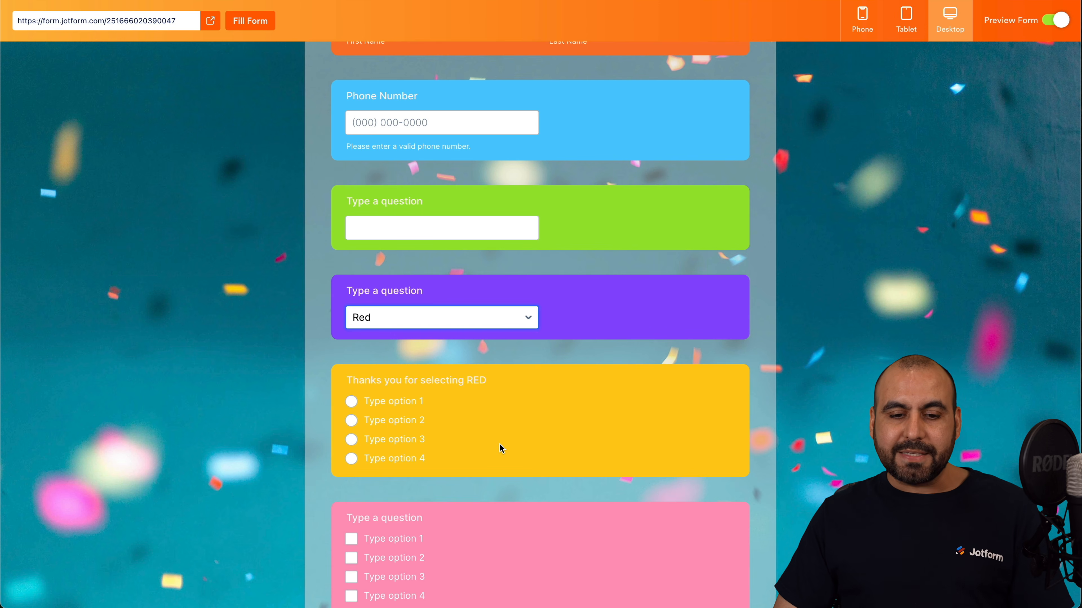
Select options 2, 3 and 4 in the revealed question, then exit preview mode.
click(351, 420)
click(351, 440)
click(351, 458)
click(351, 421)
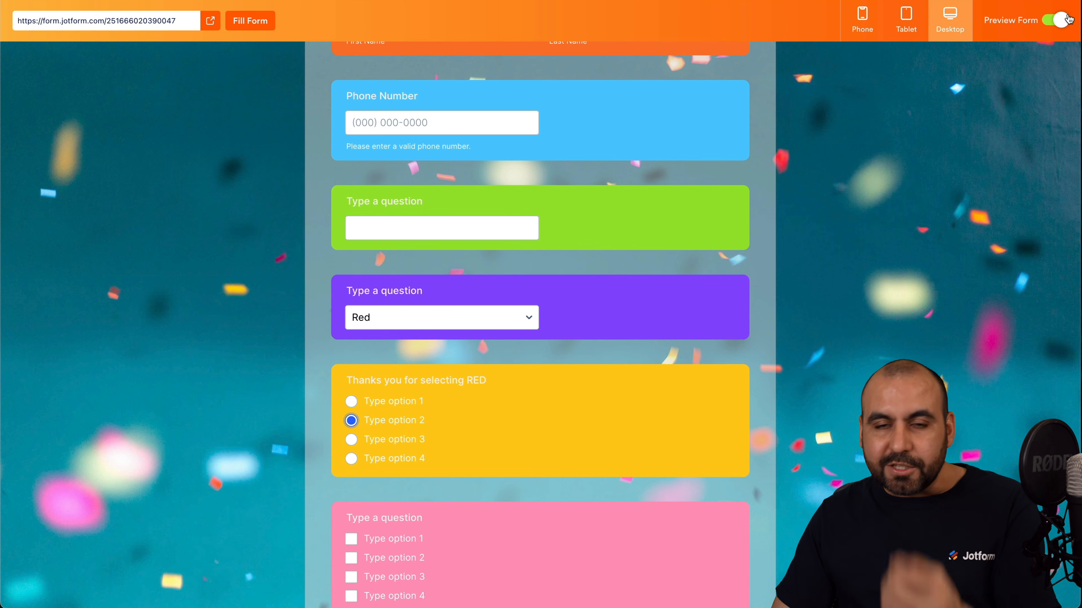
click(1055, 20)
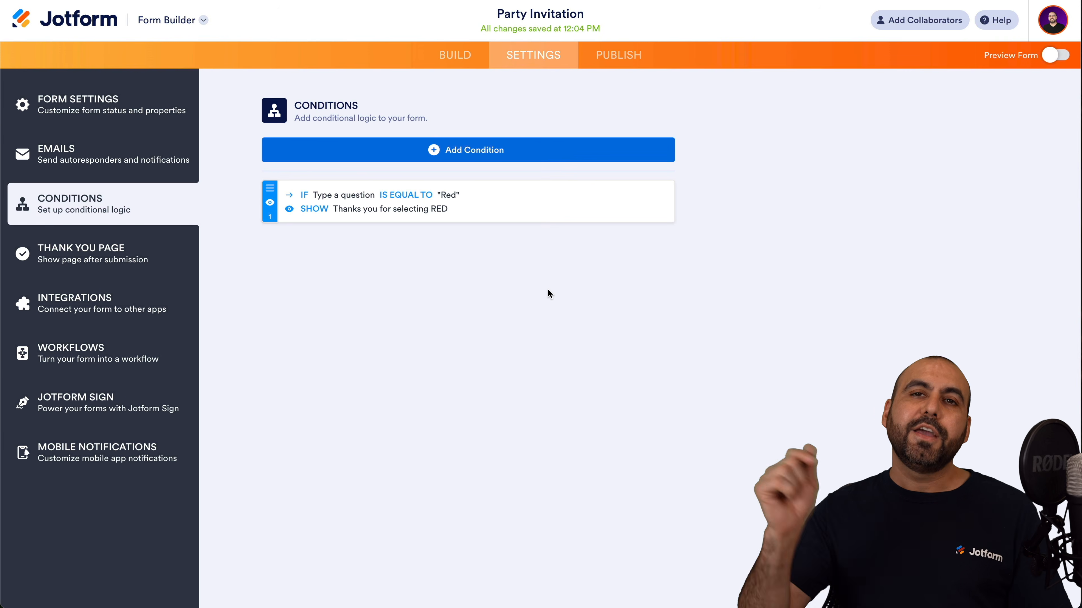
Look at the new-condition types, then switch to the Emails settings listing Notification 1.
click(393, 160)
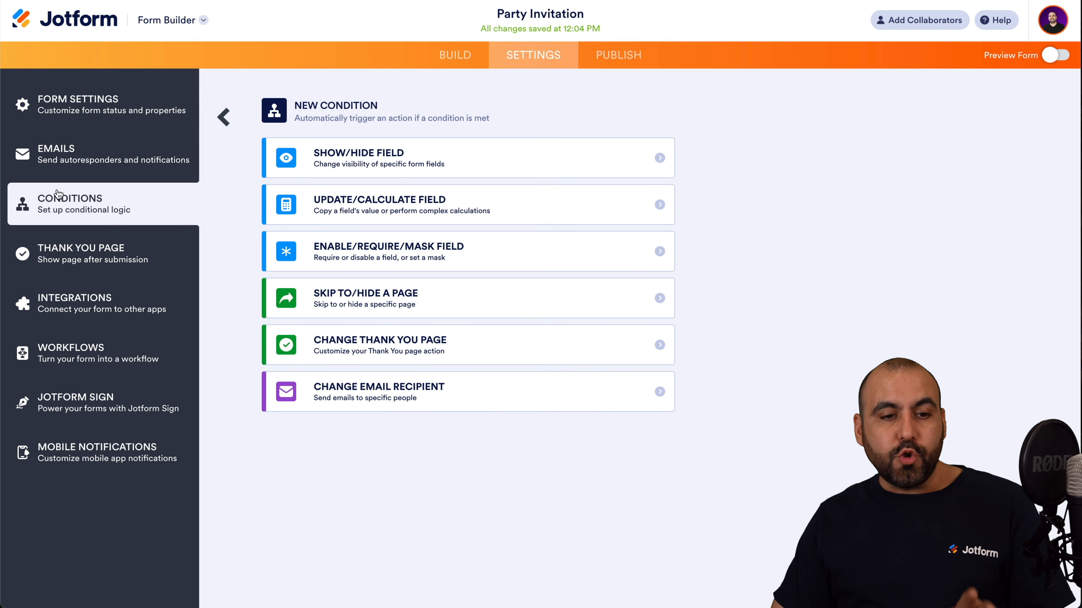
click(112, 154)
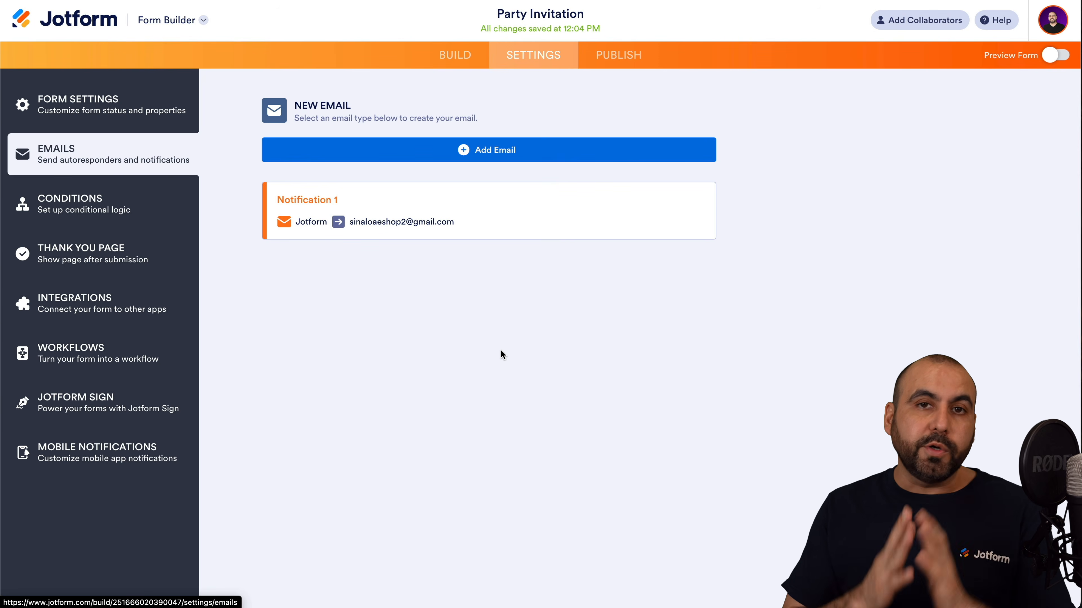
mouse_move(357, 202)
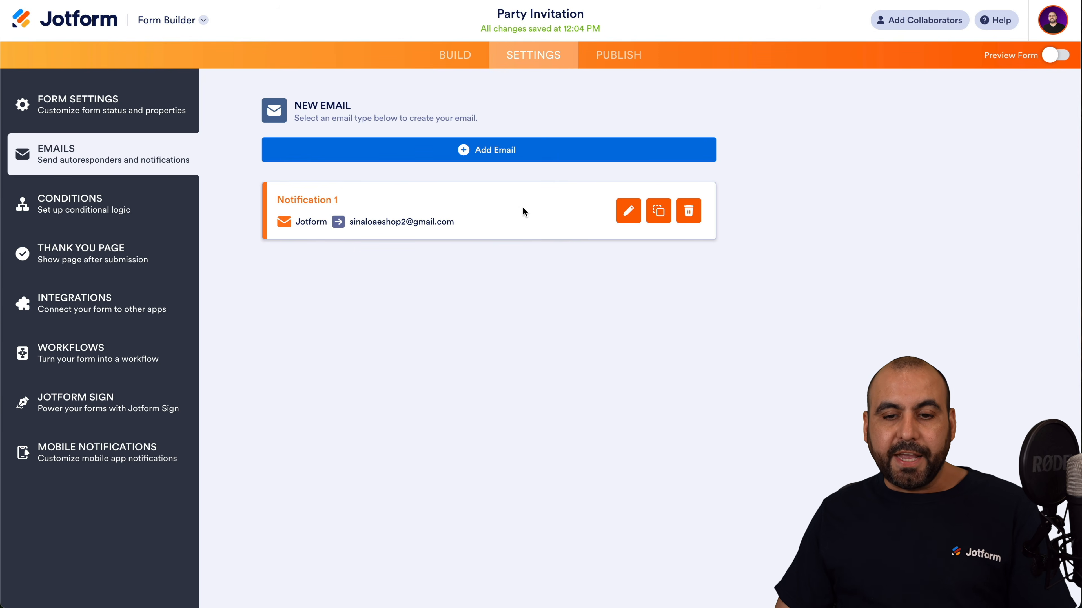
Edit Notification 1, removing and re-adding the Name field in its subject.
click(625, 214)
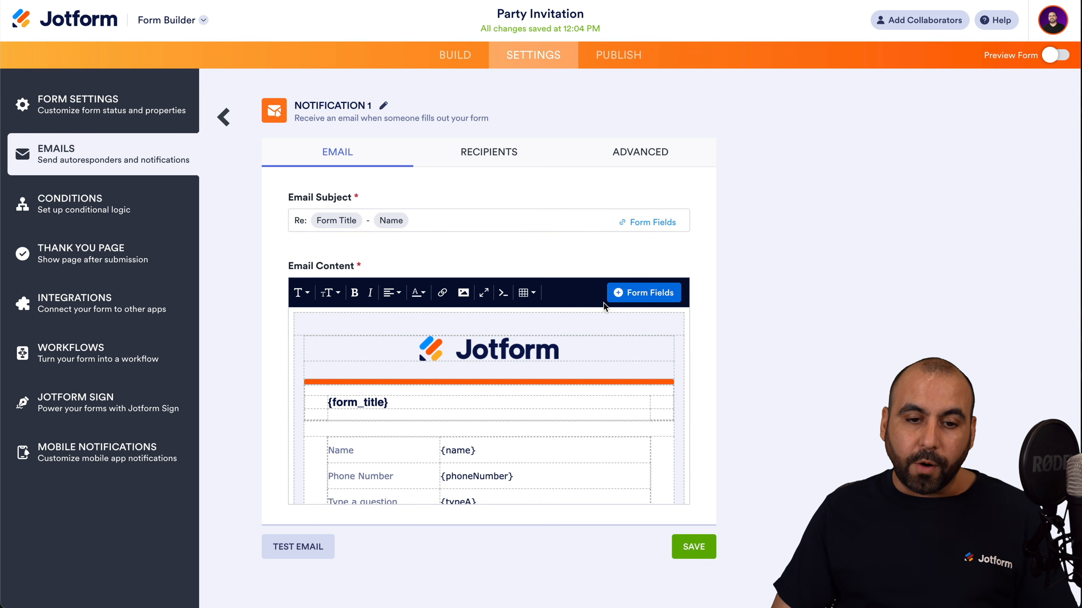
drag(289, 199, 398, 199)
click(398, 204)
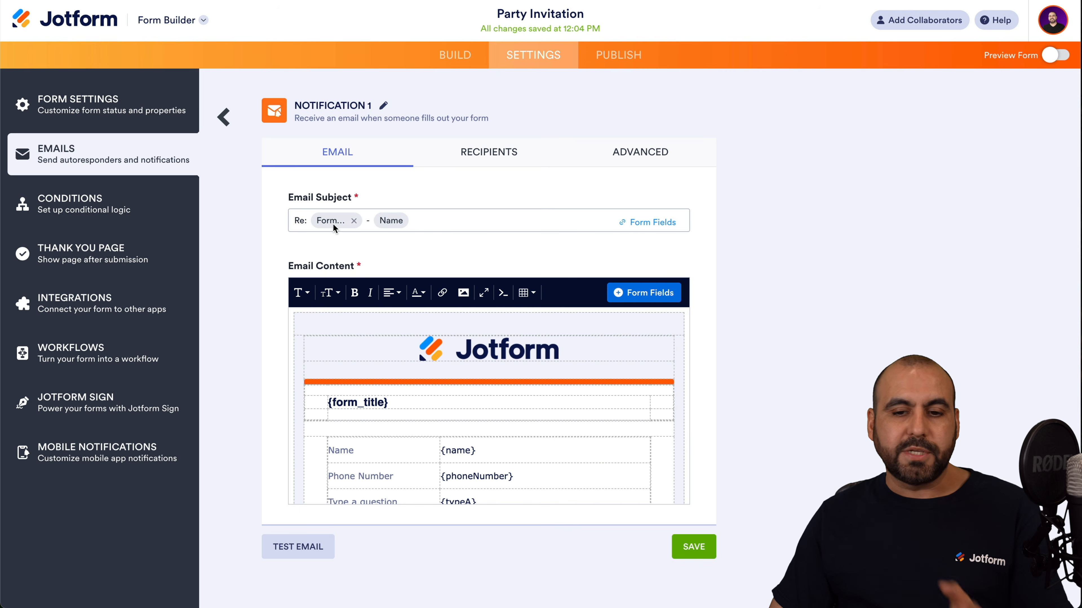
click(652, 222)
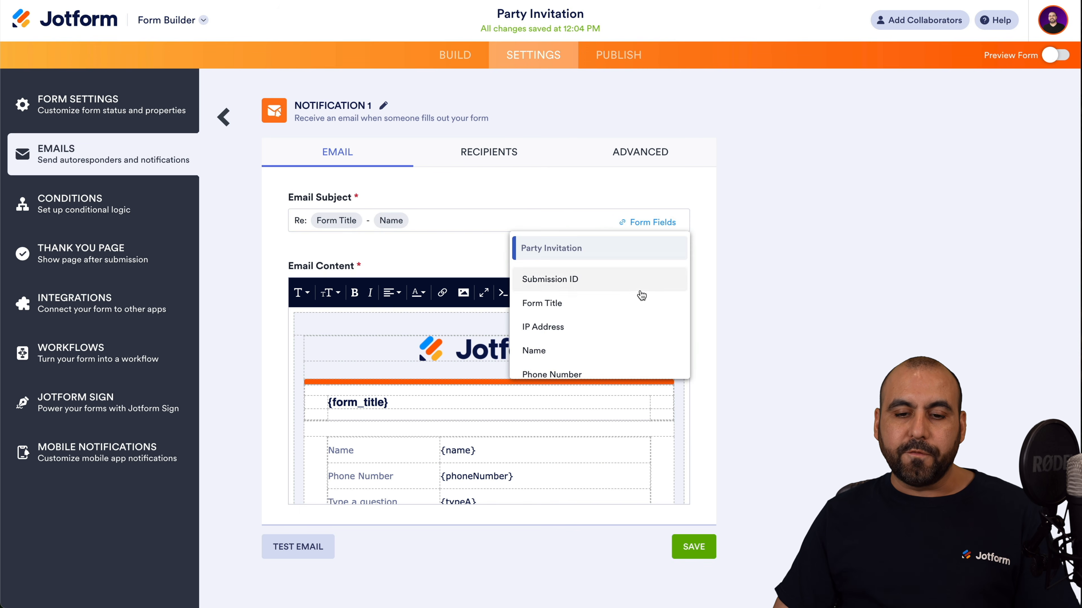
scroll(624, 313, down, 3)
scroll(623, 315, up, 3)
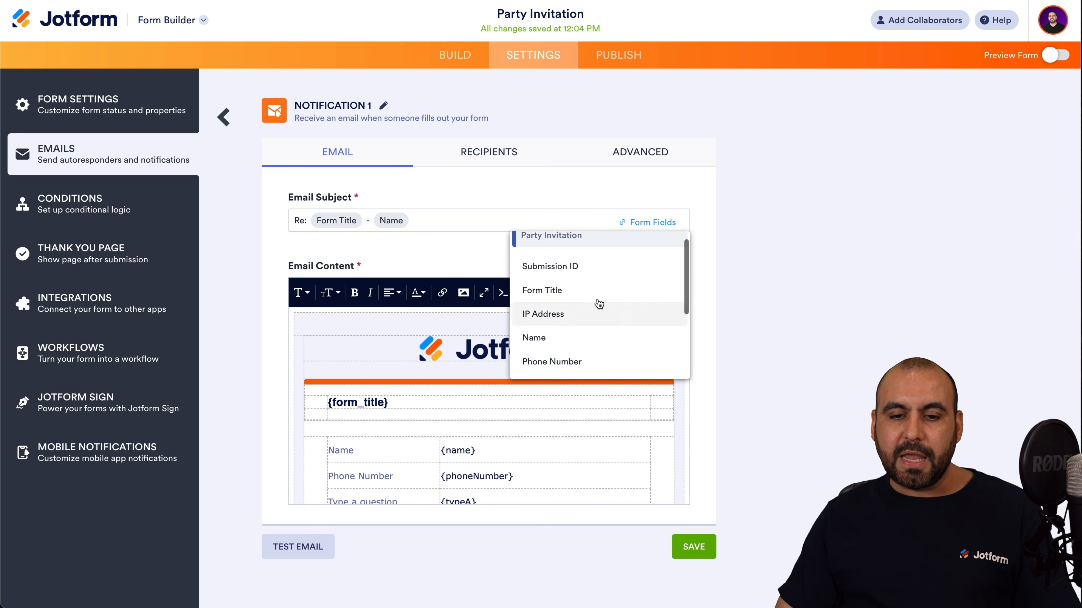
click(400, 222)
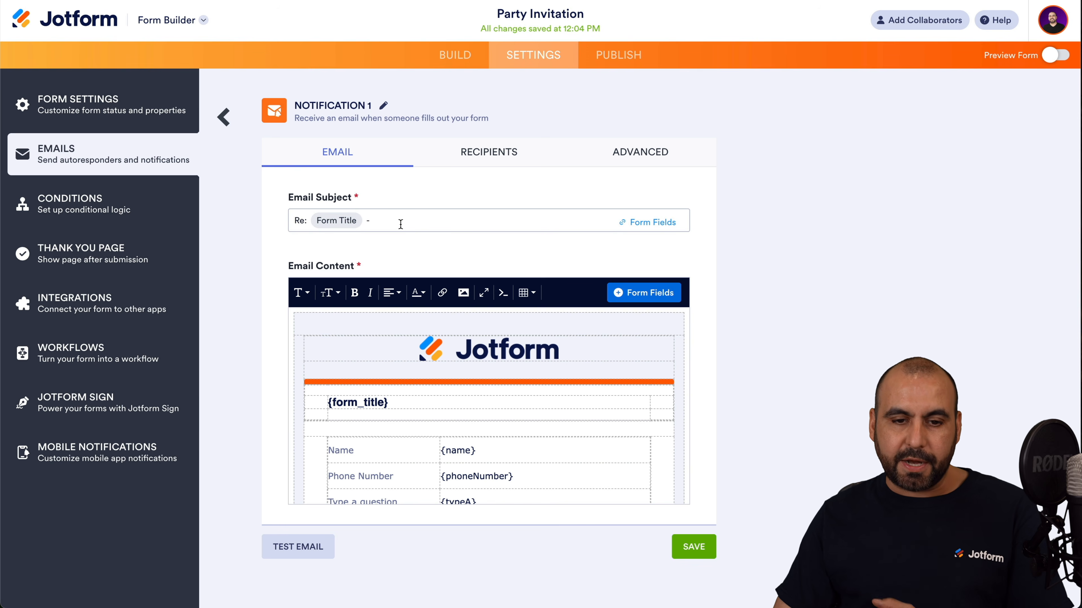
click(648, 222)
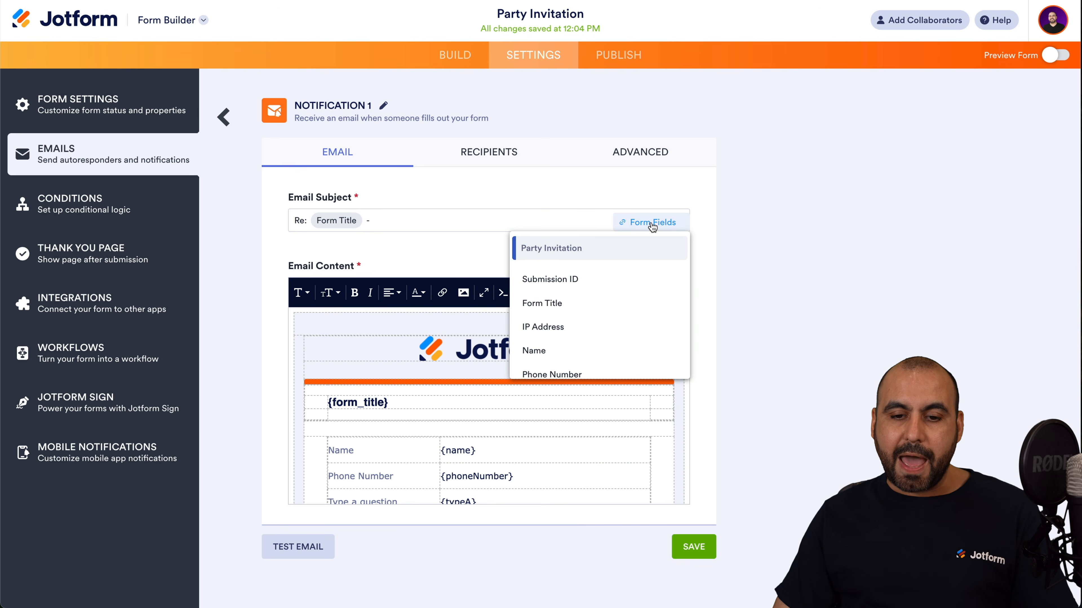
scroll(572, 350, down, 1)
click(558, 335)
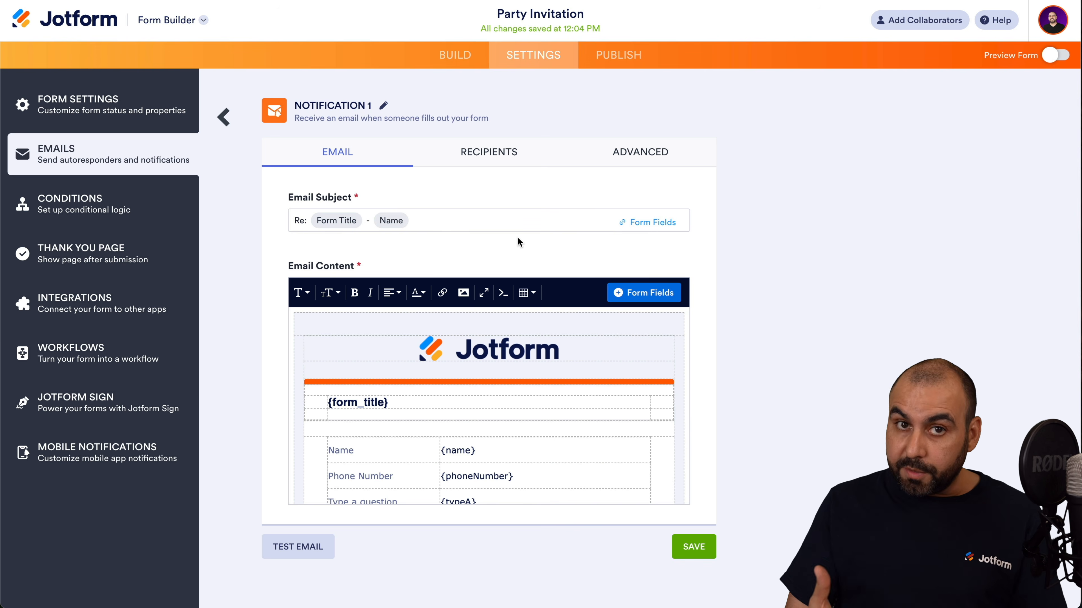
Inspect the email content body, then view the notification's Recipients settings.
scroll(518, 242, down, 1)
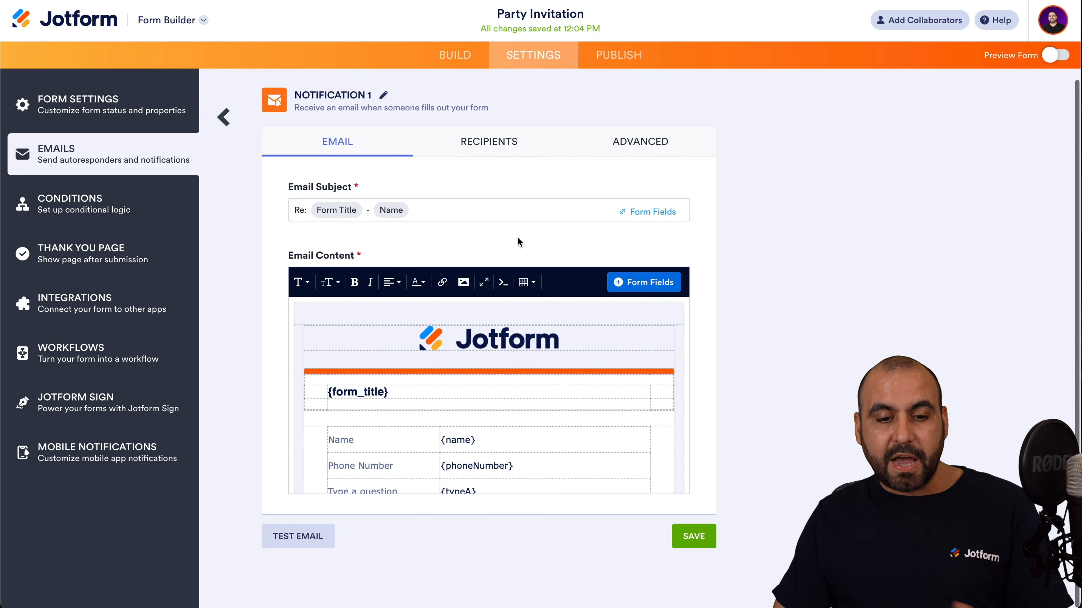
scroll(510, 360, down, 5)
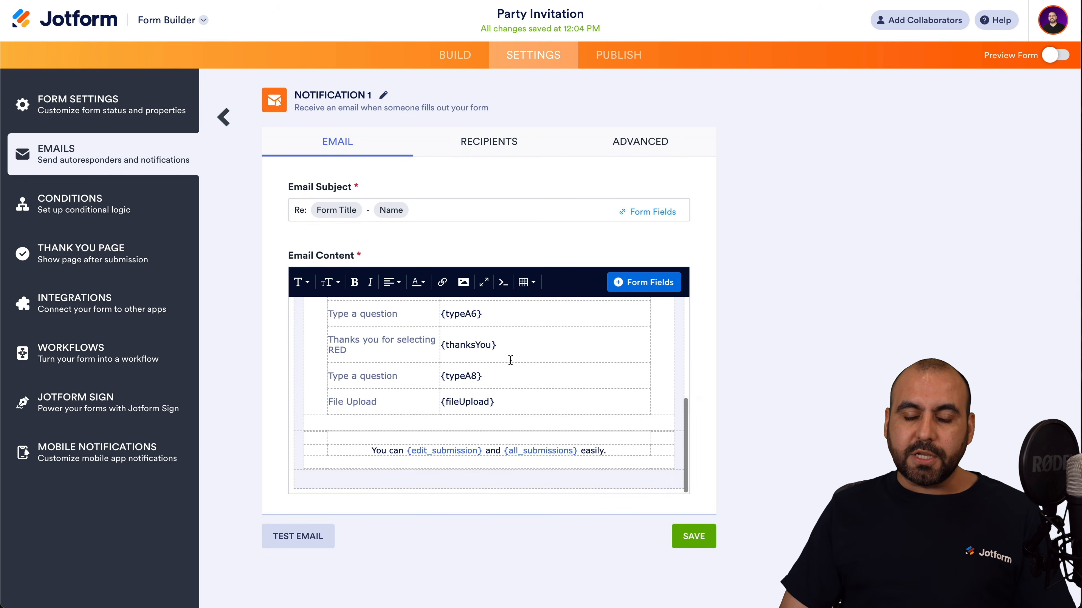
scroll(510, 359, up, 6)
scroll(530, 471, down, 2)
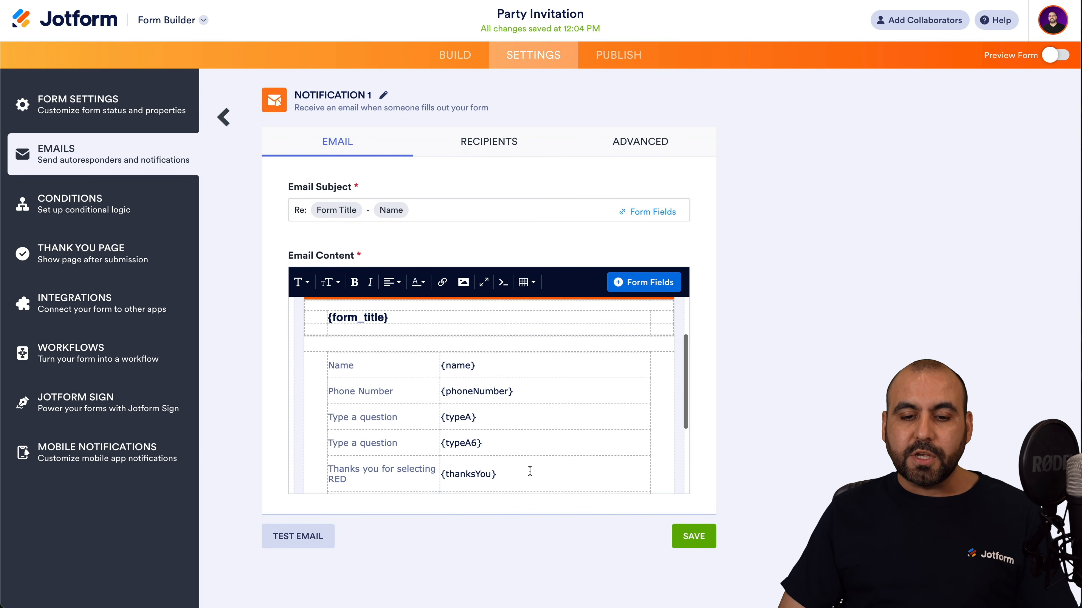
click(534, 416)
scroll(533, 413, down, 2)
scroll(480, 350, up, 4)
click(481, 346)
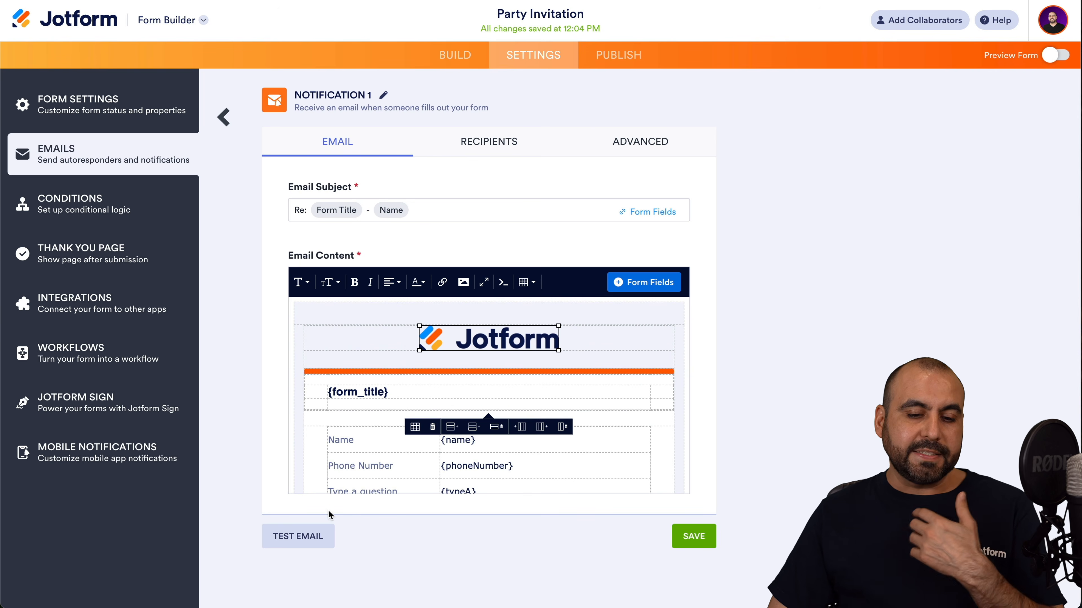
click(547, 464)
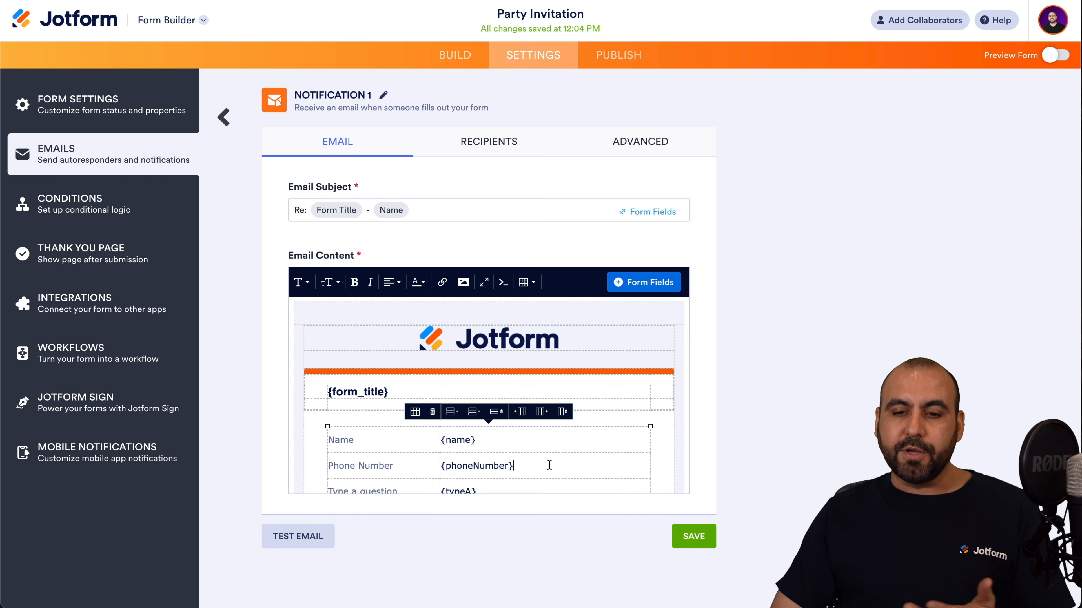
click(511, 151)
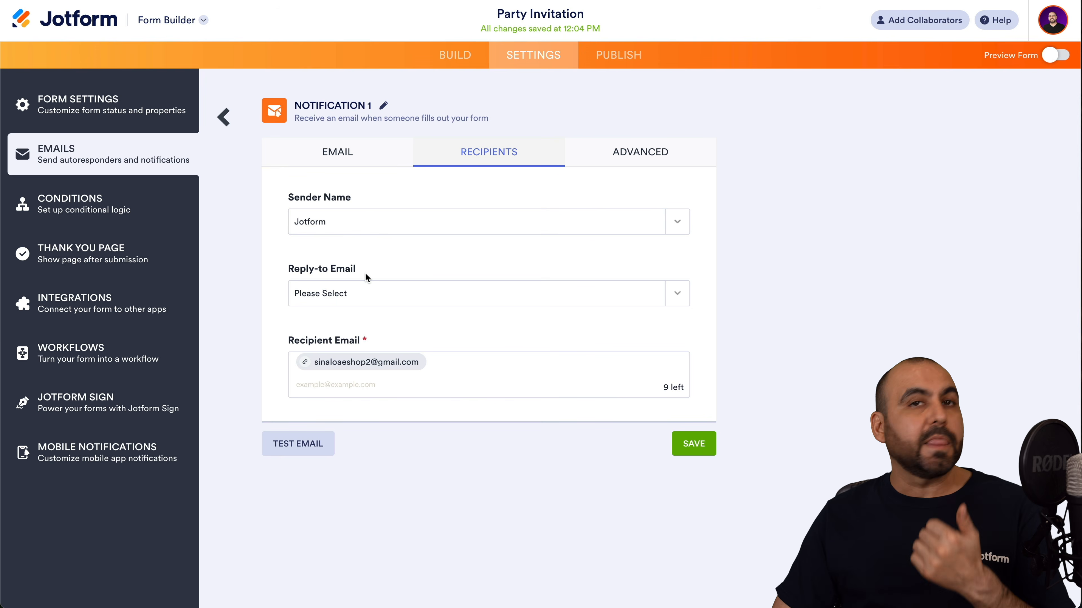
Check the recipient email and Advanced options, then discard Notification 1's unsaved changes.
click(461, 370)
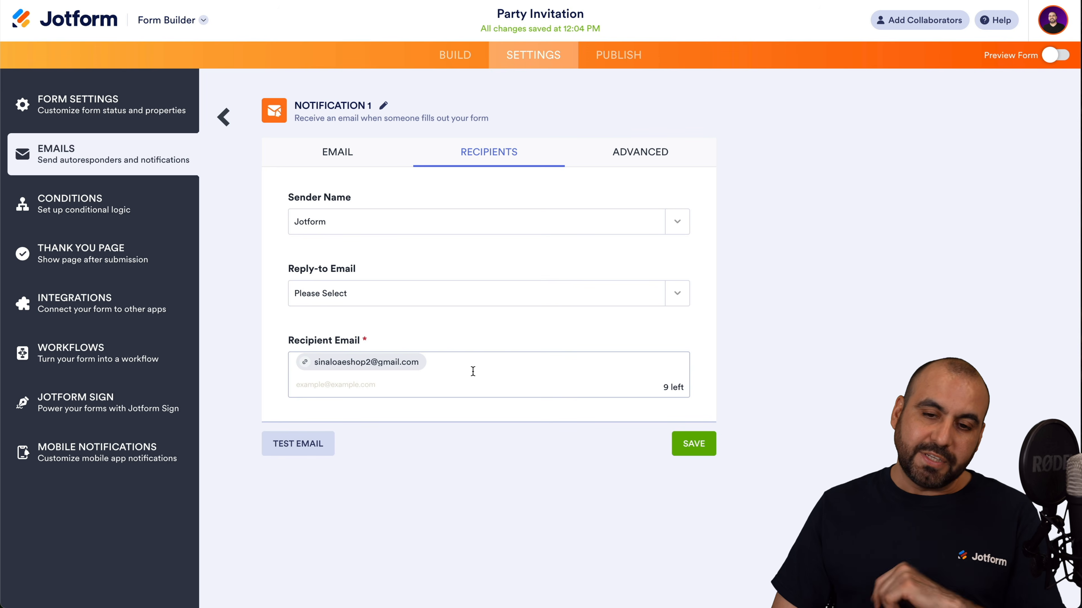
click(674, 148)
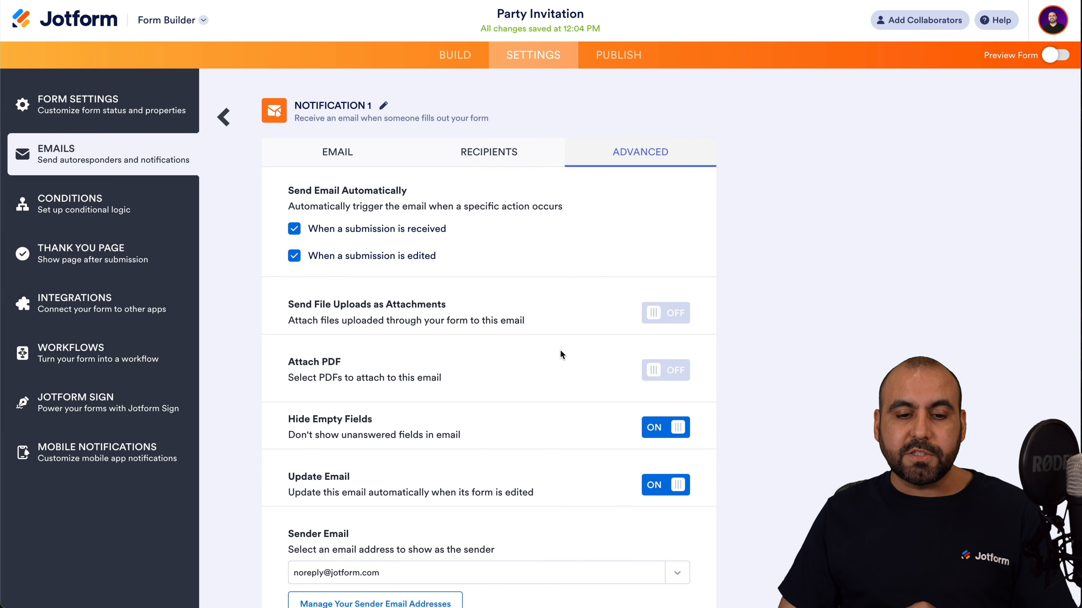
scroll(561, 351, down, 1)
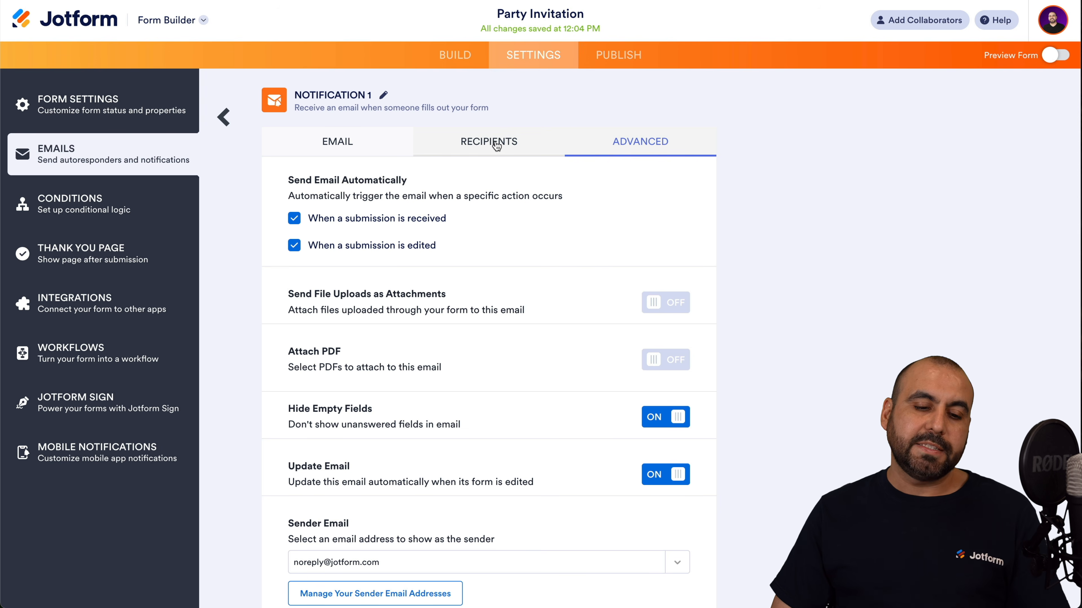
click(220, 122)
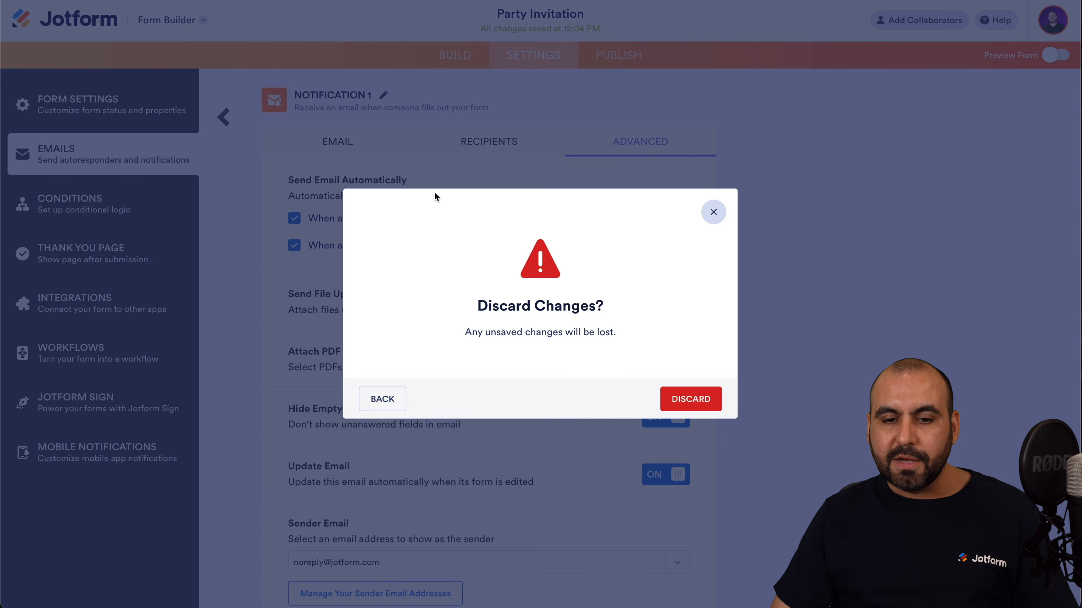
click(694, 399)
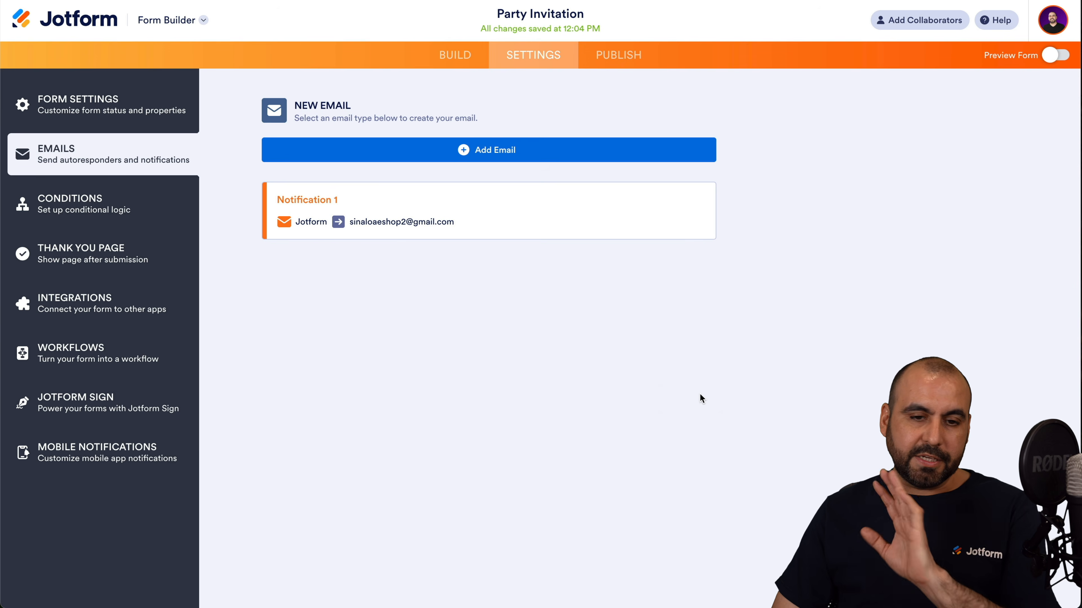
Glance at the Add Email types, then switch to the Thank You Page settings.
click(544, 154)
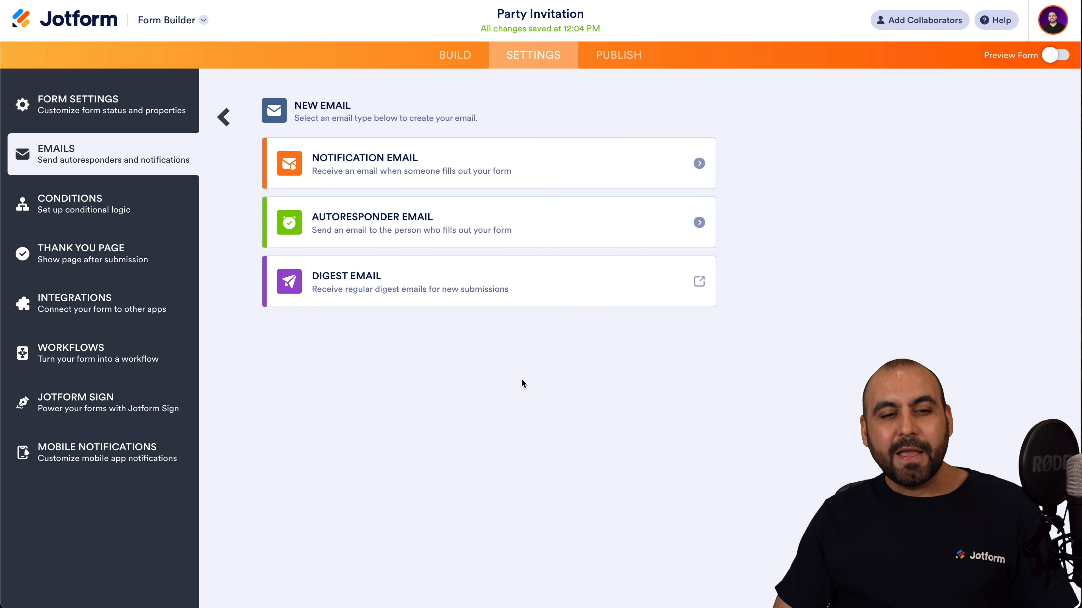
click(125, 261)
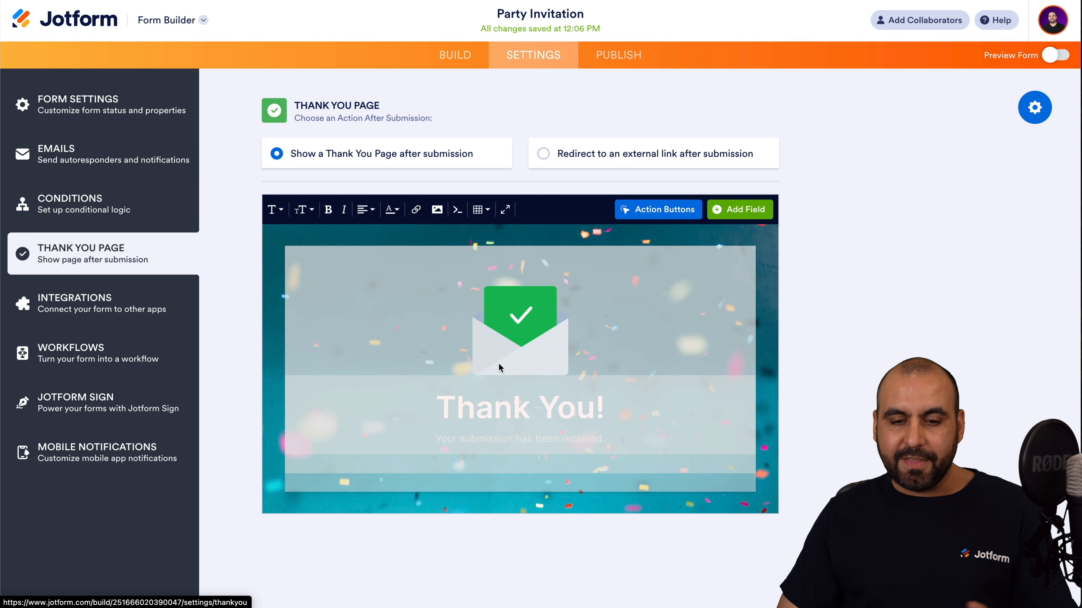
Replace the thank-you page picture with the gallery envelope image.
double_click(507, 350)
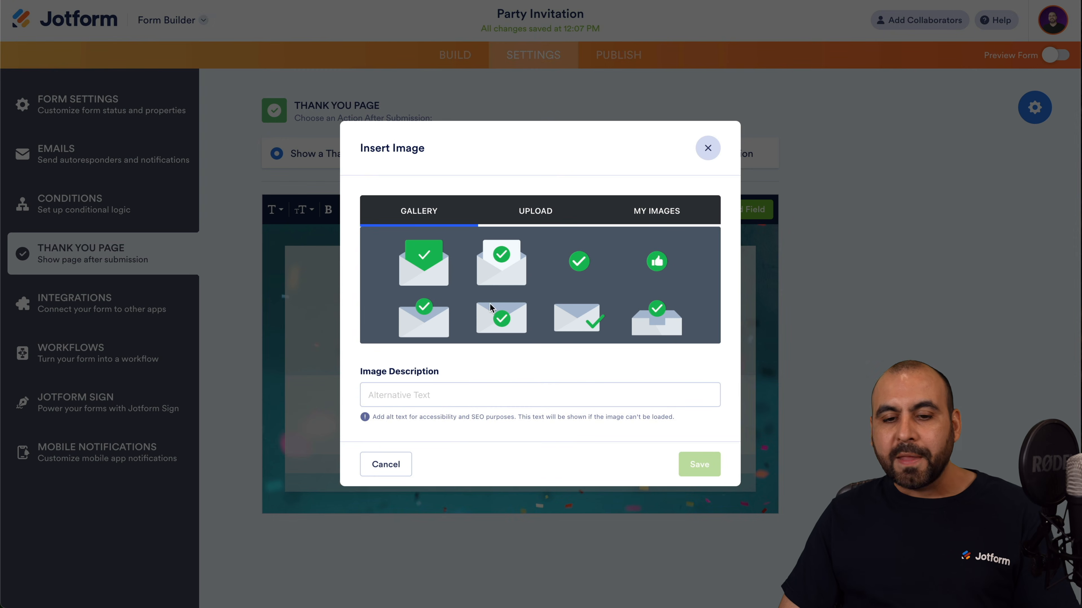
click(503, 319)
click(699, 464)
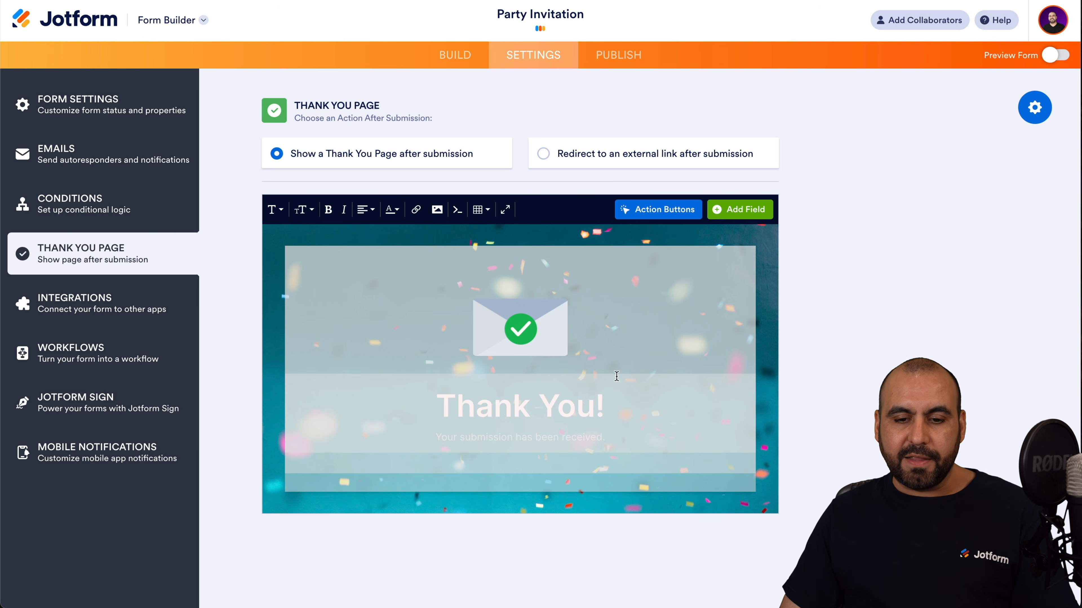
Delete the '!' so the heading reads 'Thank You', then bring up the action-button choices.
click(501, 409)
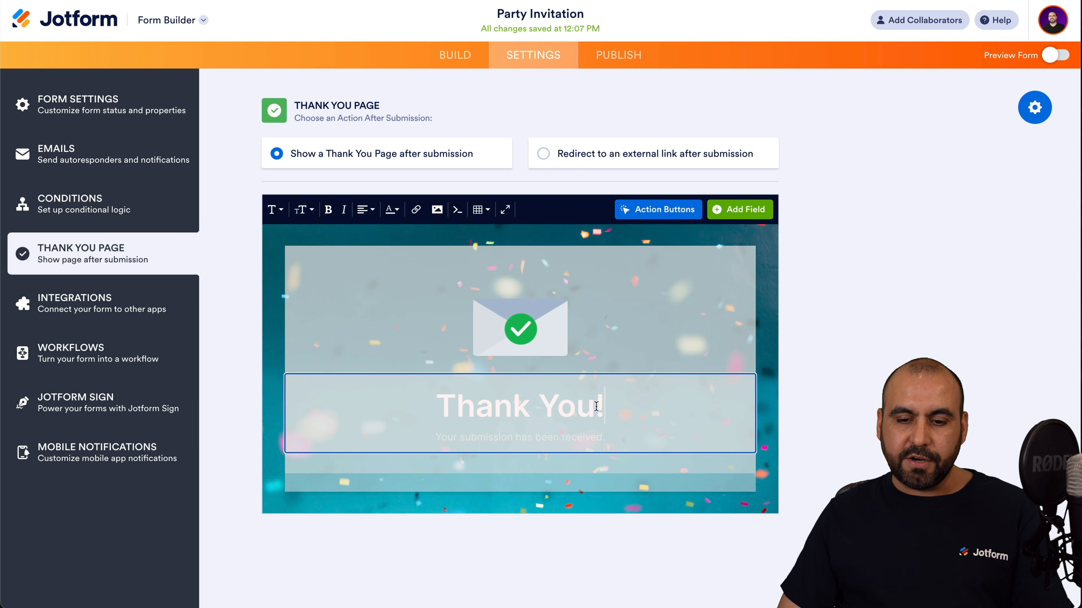
key(BackSpace)
click(606, 470)
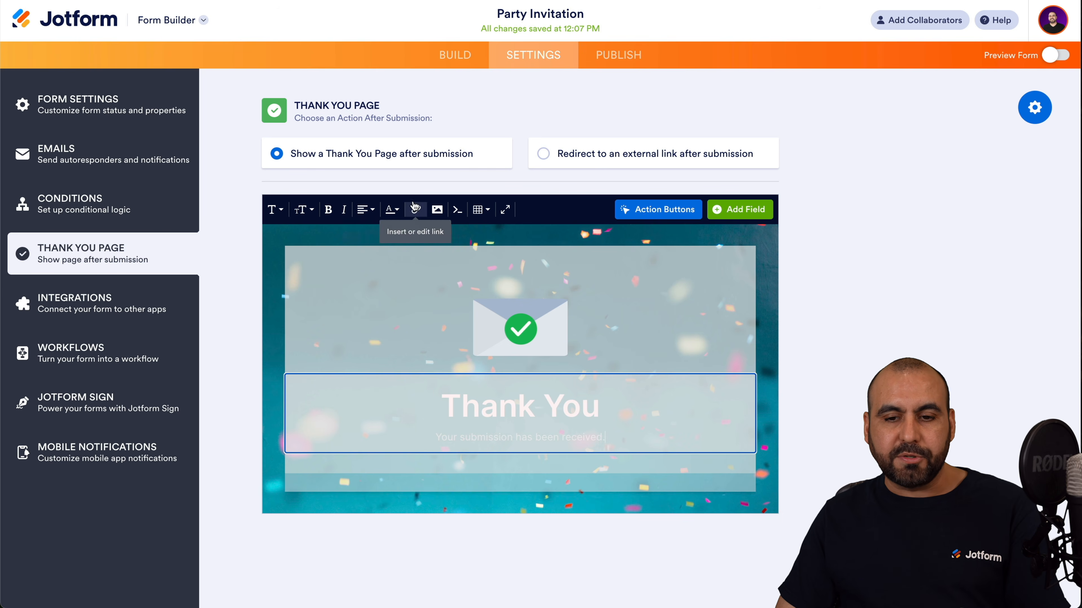
click(647, 212)
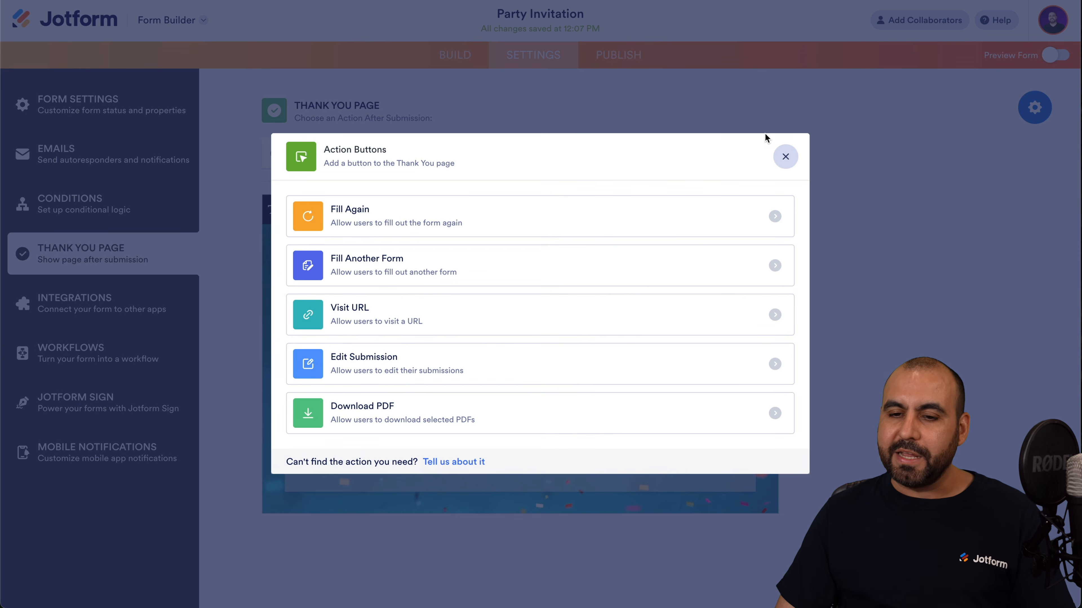
Dismiss the action buttons and insert the {name} field after 'Thank You' in the heading.
click(784, 158)
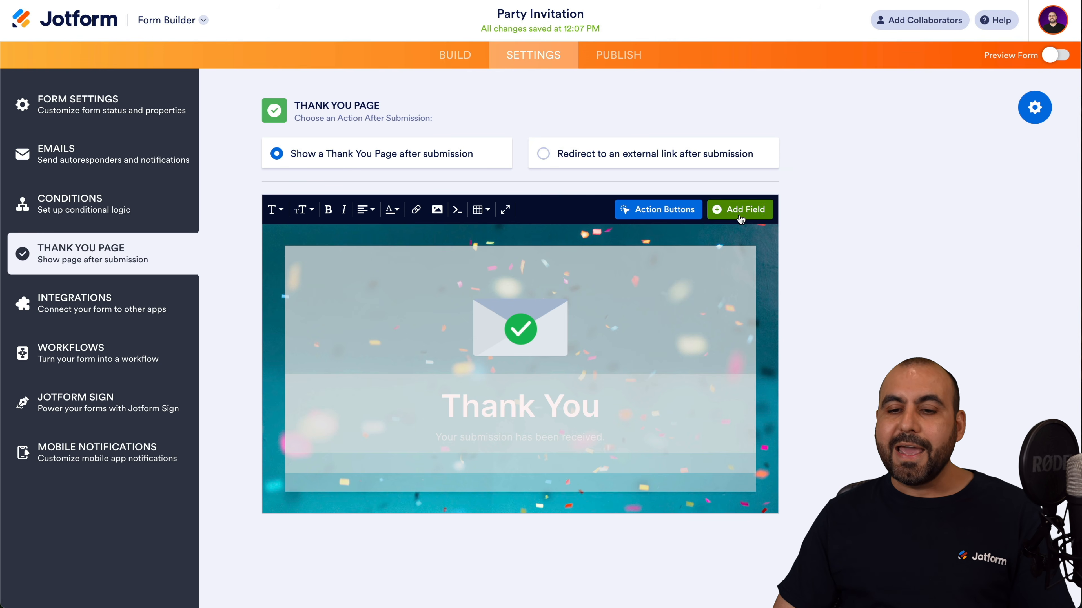
click(616, 411)
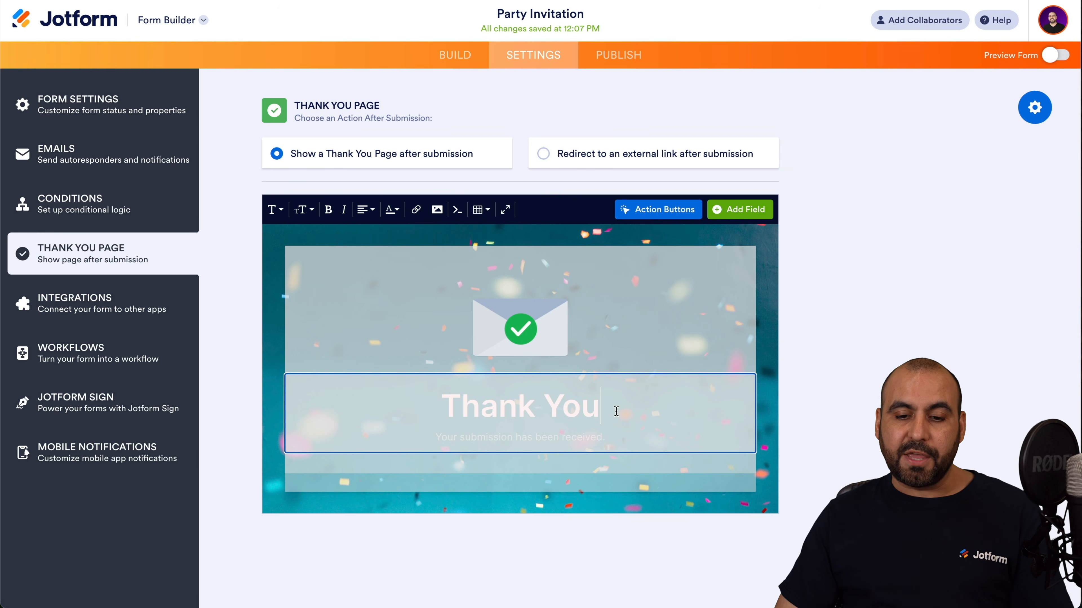
click(739, 209)
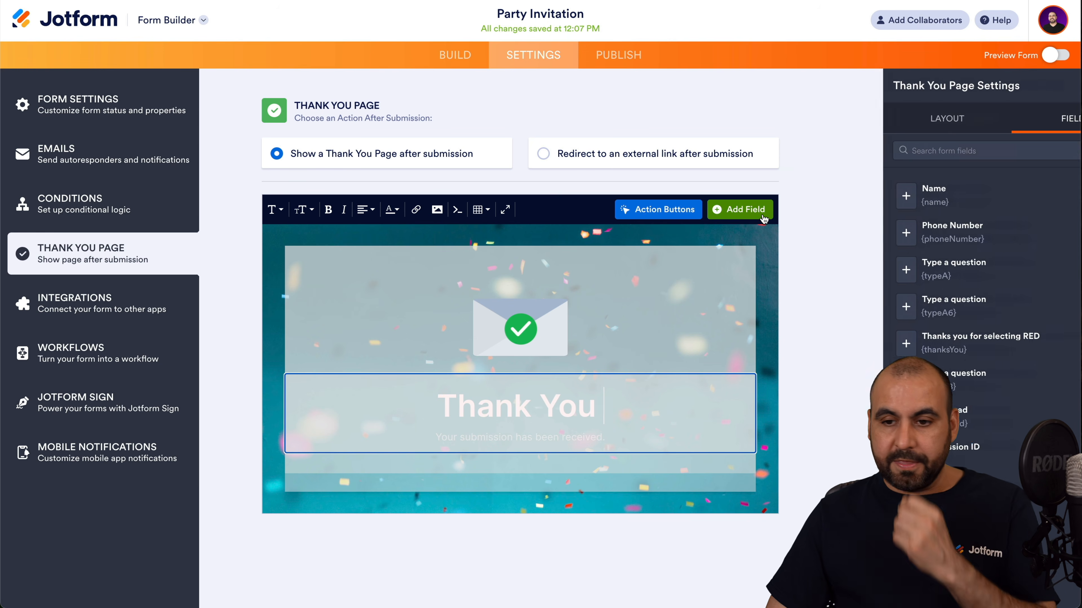
click(847, 196)
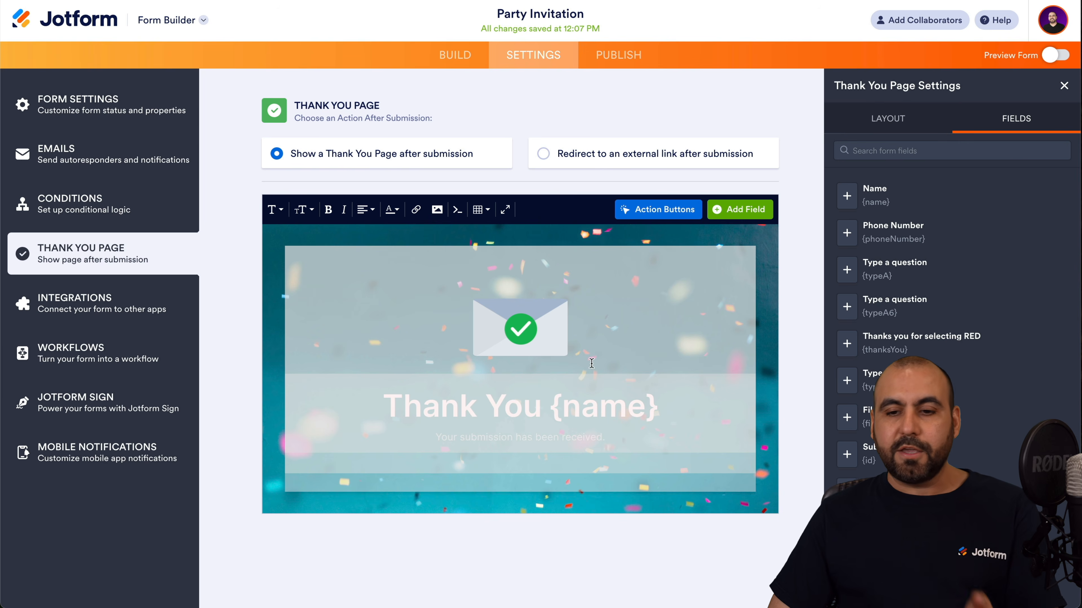
click(1064, 88)
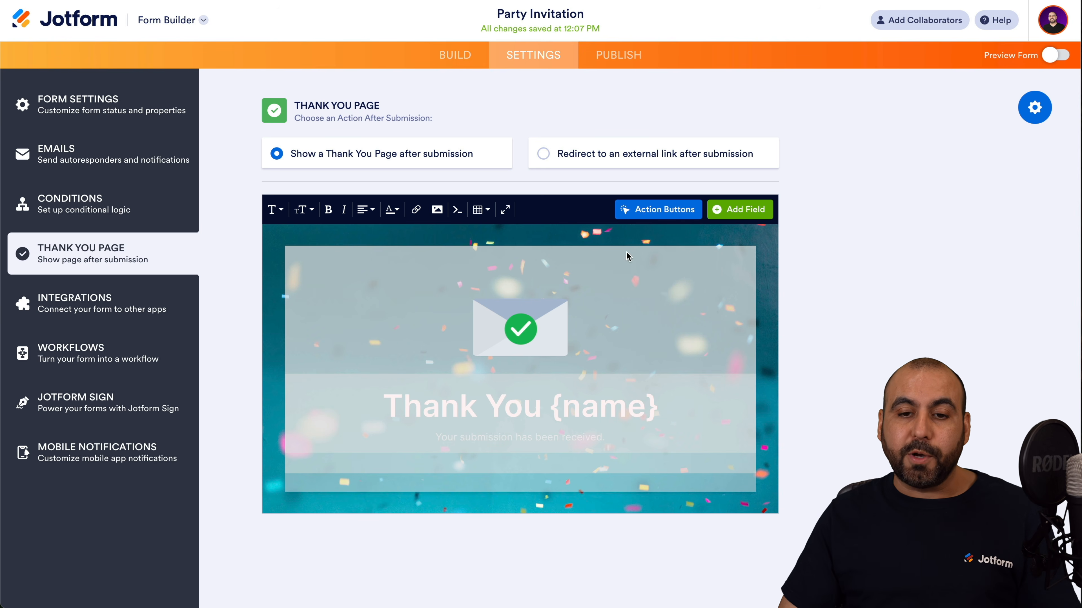
Preview the redirect-to-URL option, then keep Show a Thank You Page after submission.
click(544, 154)
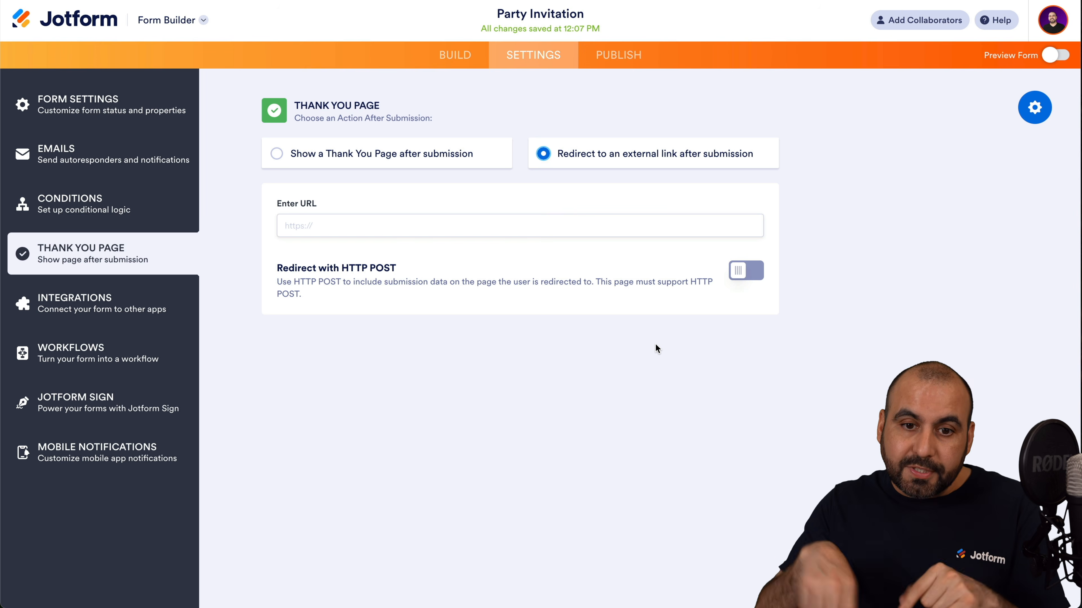
click(361, 230)
click(218, 244)
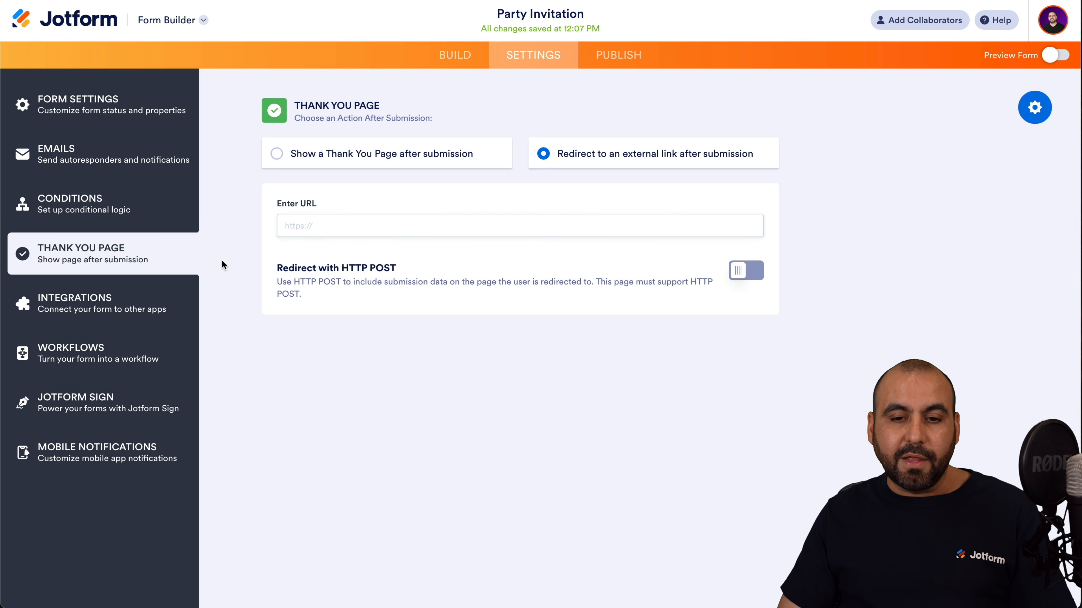
click(417, 154)
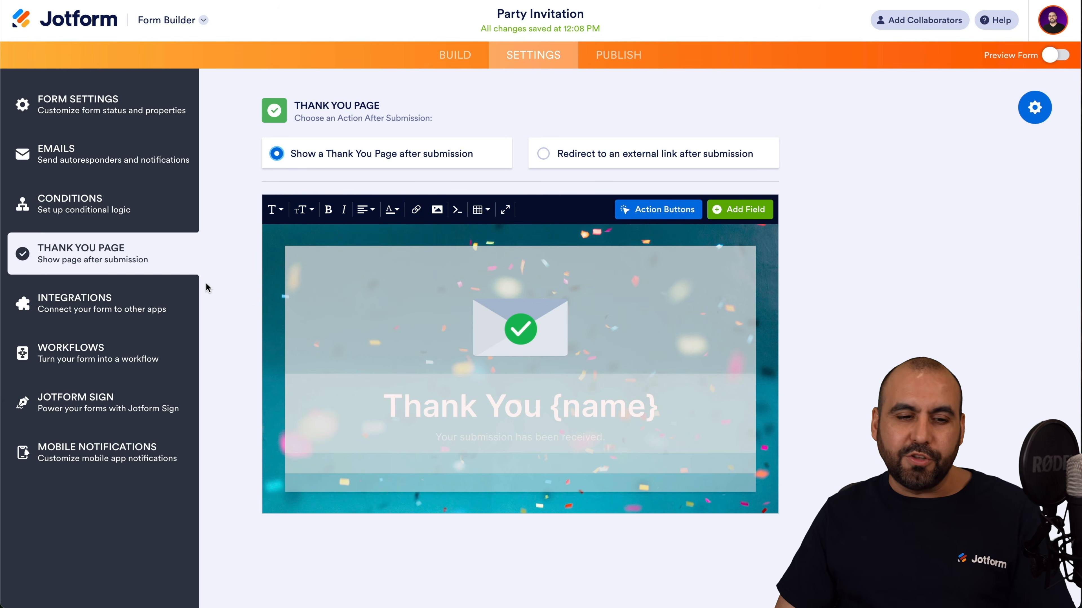
Browse the Integrations settings through apps like EngageBay, SensePass, Power Automate and Pabbly Connect.
click(122, 303)
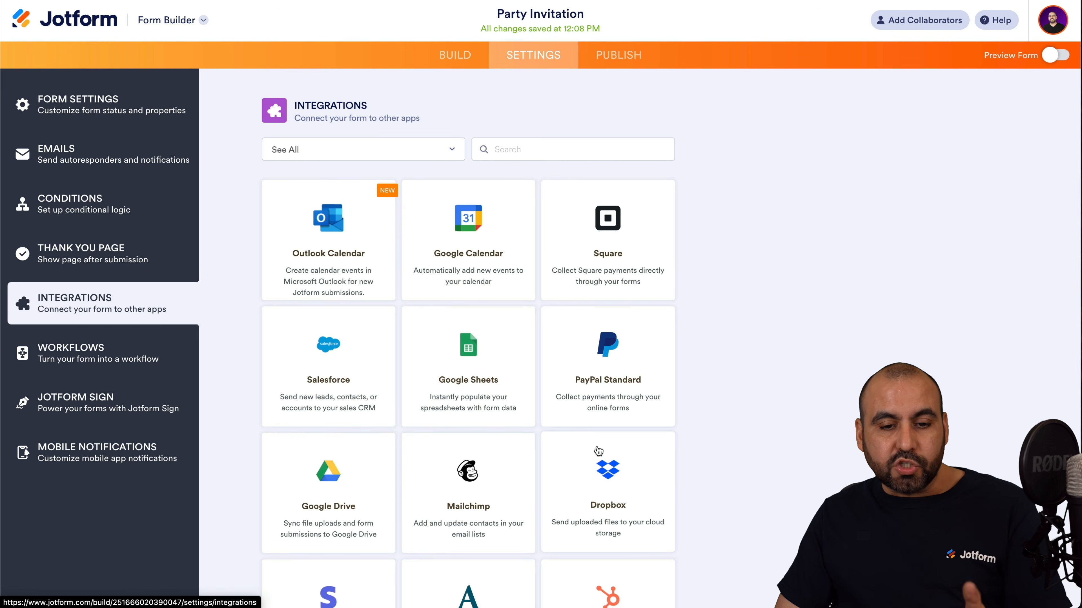
scroll(505, 382, down, 9)
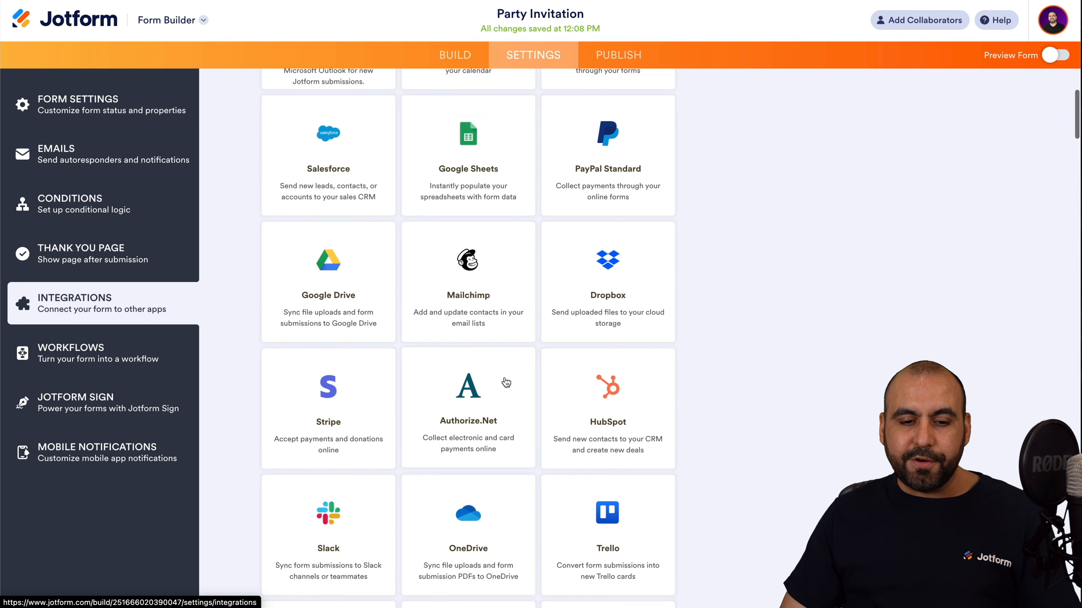
scroll(506, 382, down, 4)
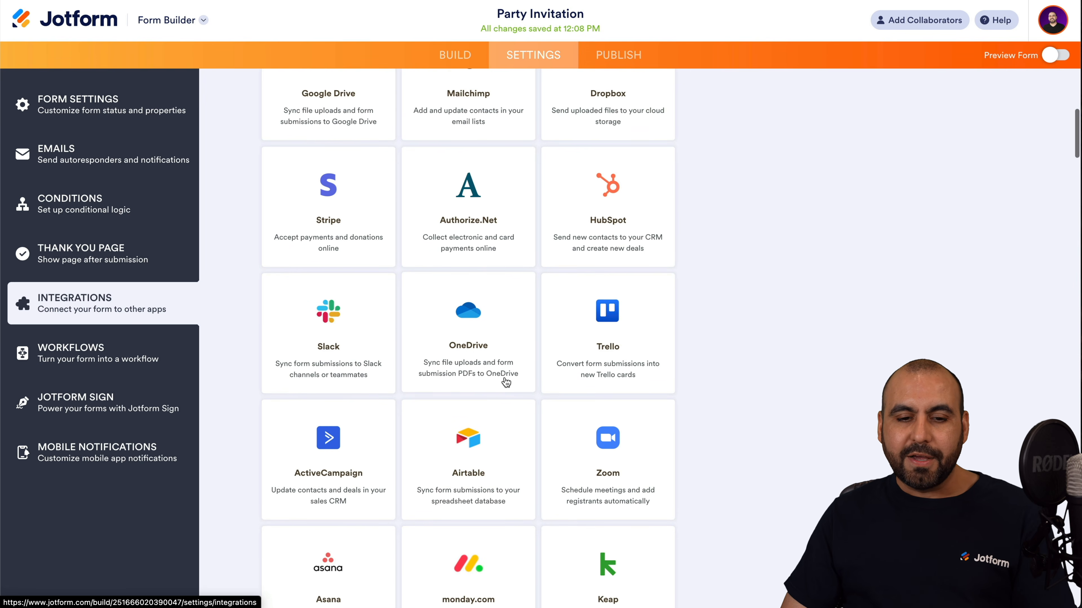
scroll(506, 383, down, 13)
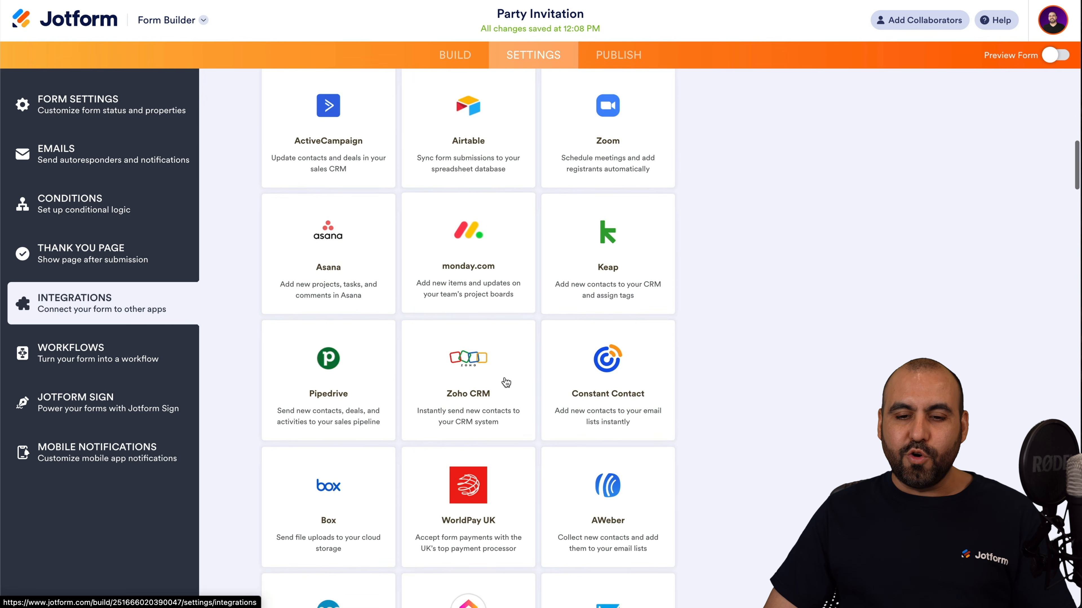
scroll(506, 382, down, 15)
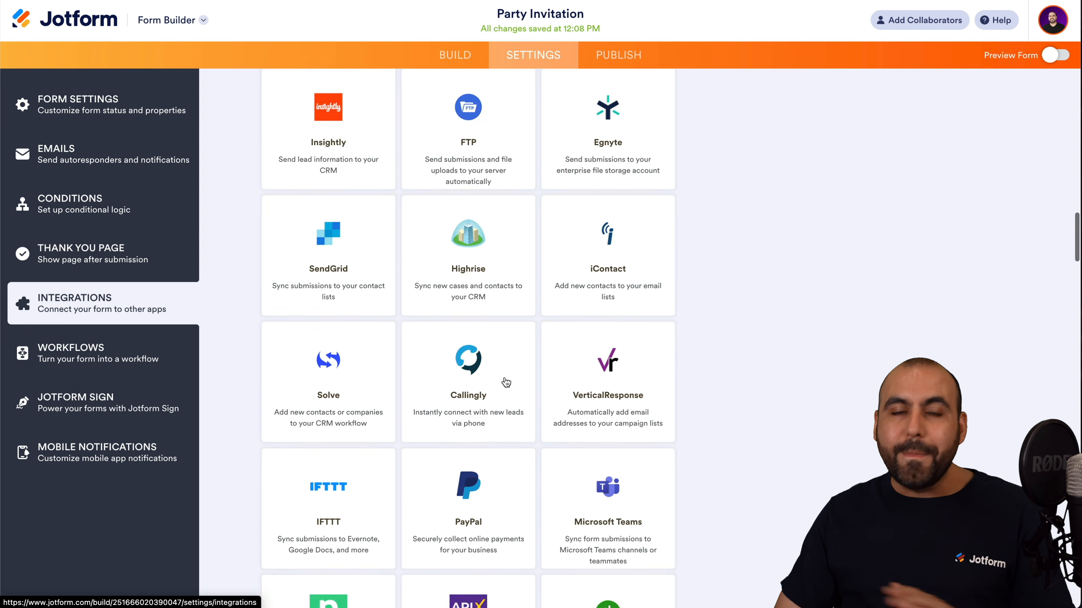
scroll(506, 382, down, 14)
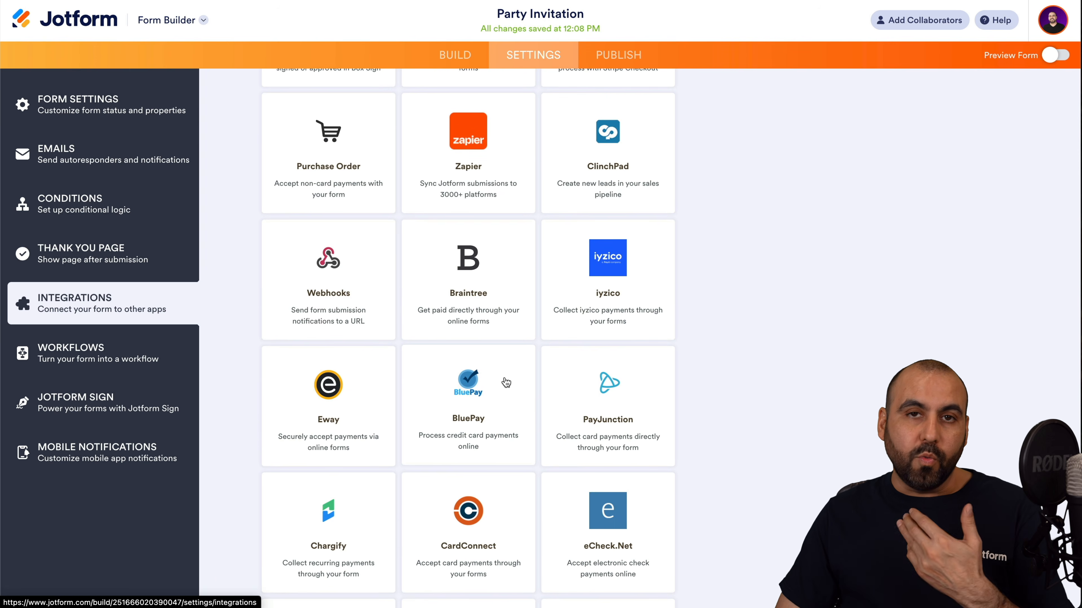
scroll(506, 383, down, 14)
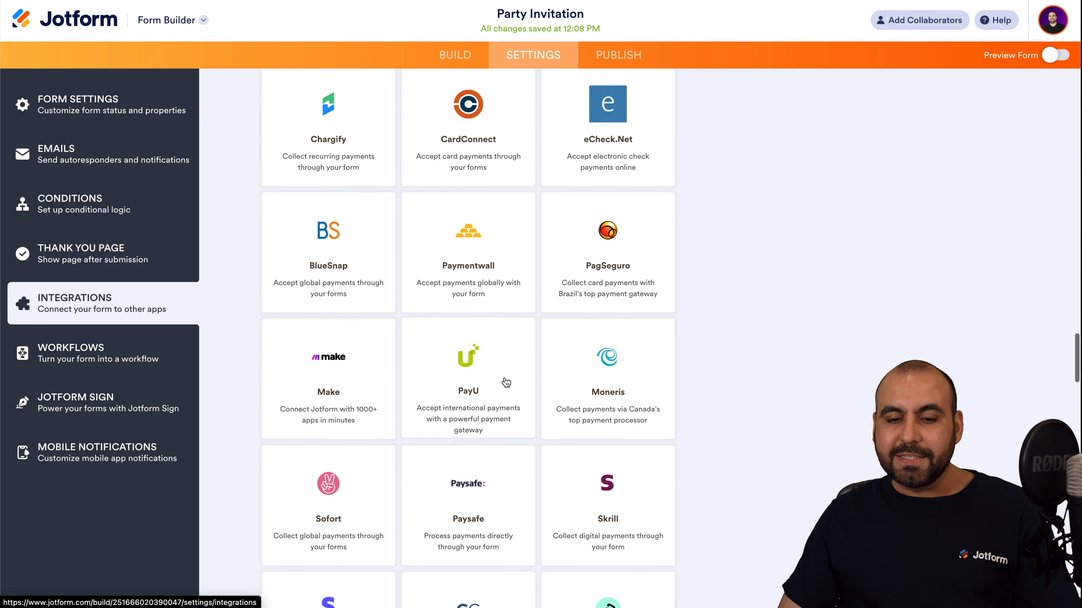
scroll(506, 382, down, 5)
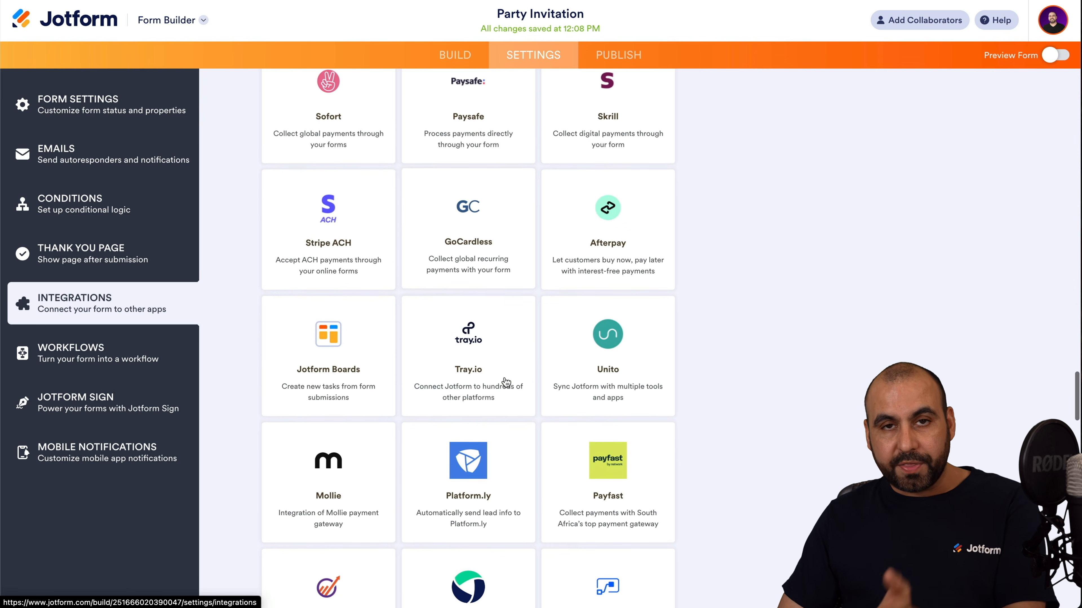
scroll(506, 383, down, 9)
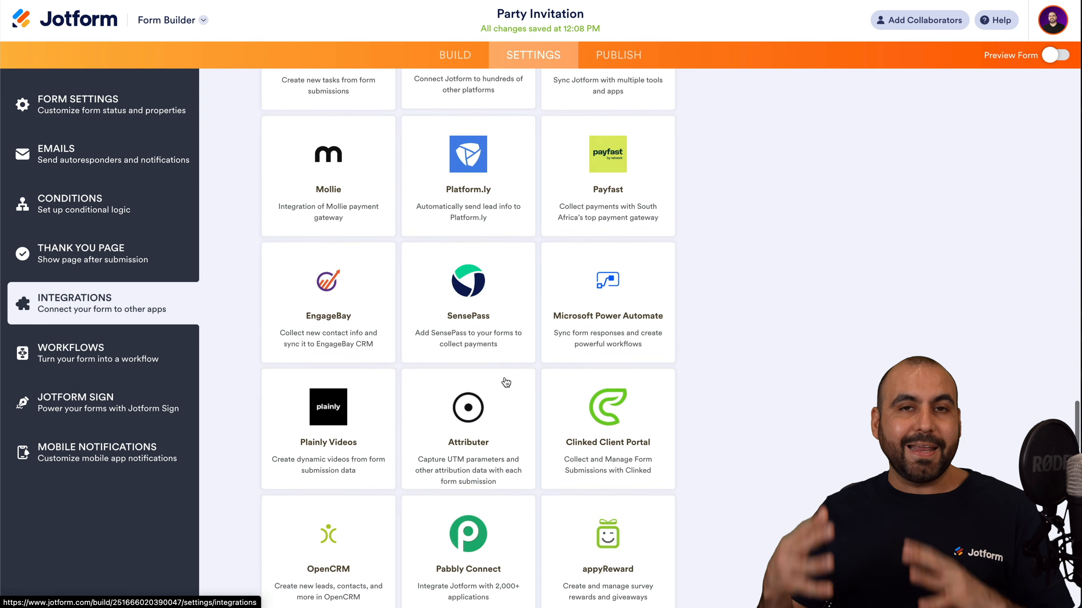
scroll(505, 361, down, 1)
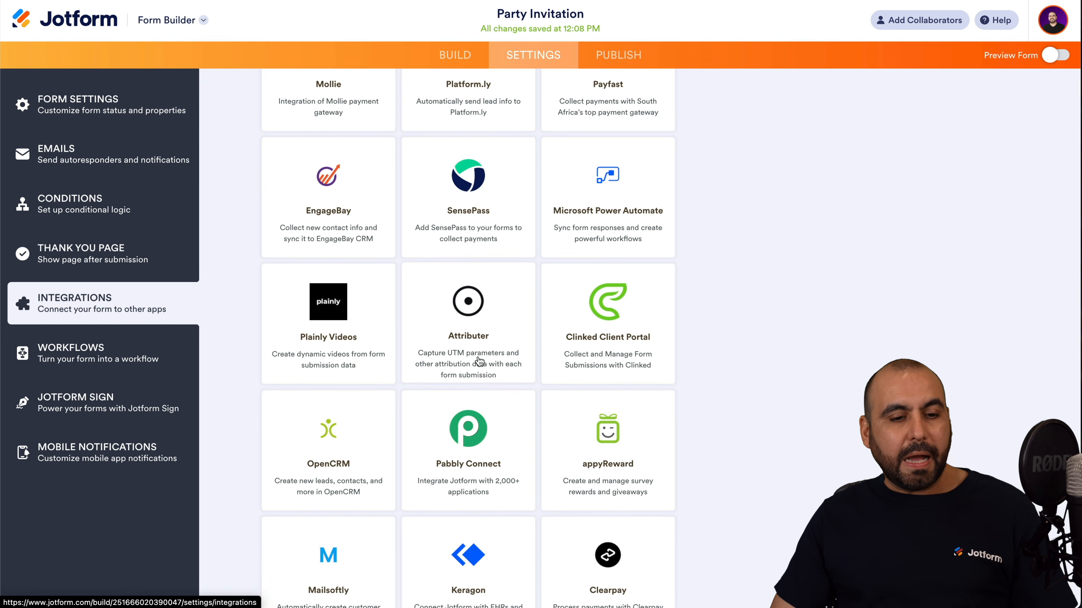
Create 'Workflow: Party Invitation' from the Workflows settings, repositioning its empty placeholder in Workflow Builder.
click(121, 360)
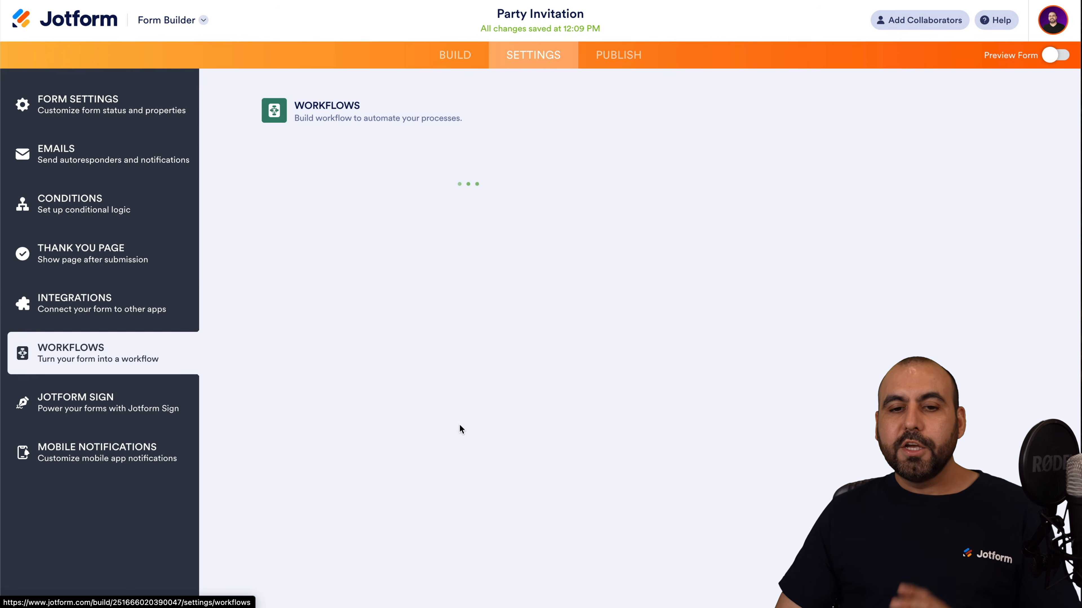
click(473, 160)
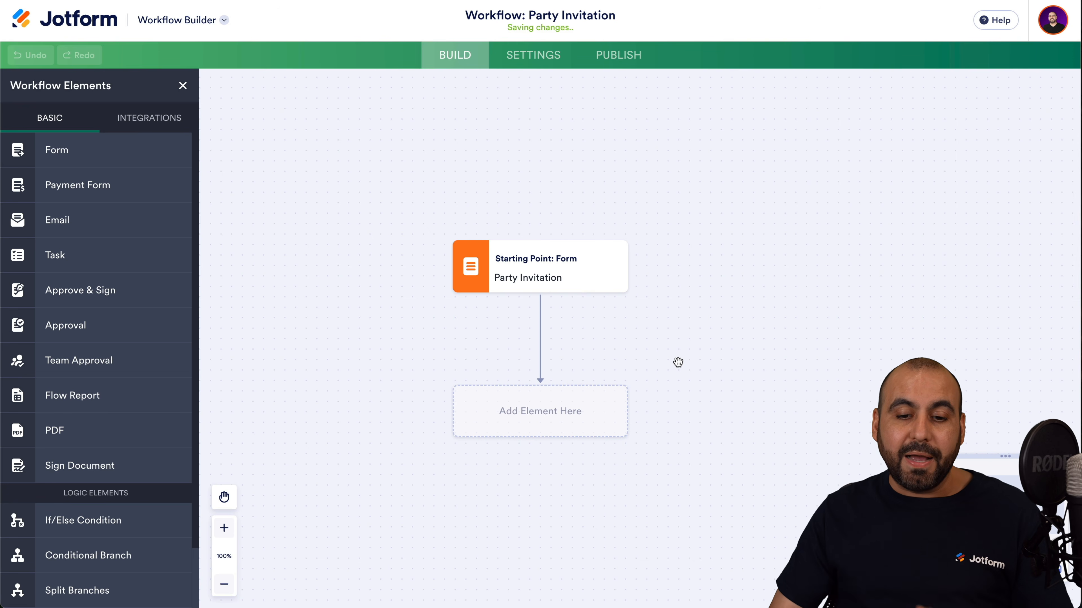
drag(484, 415, 425, 374)
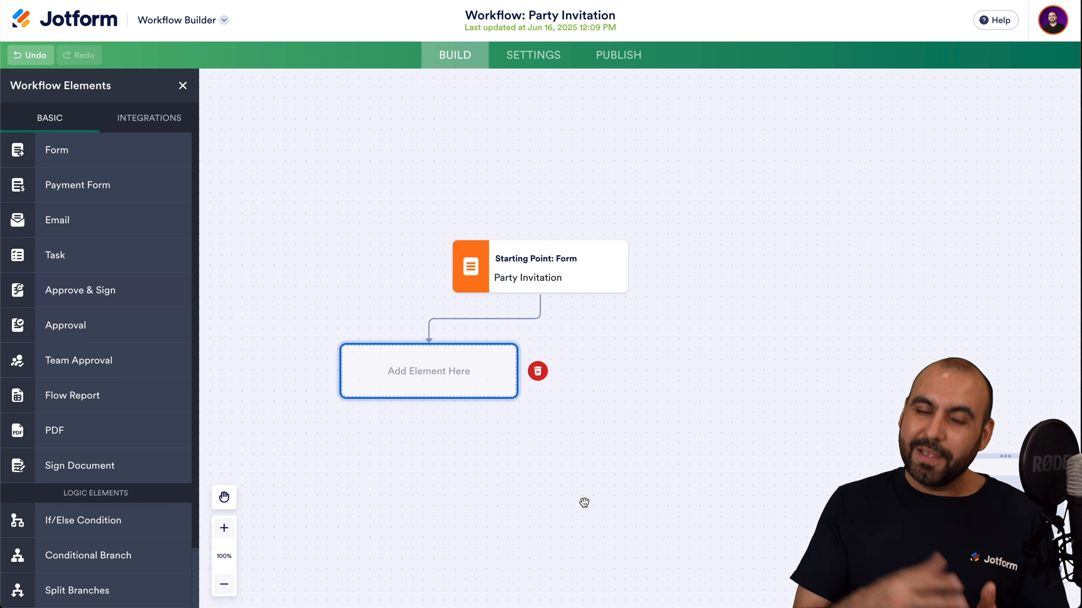
drag(473, 378, 425, 350)
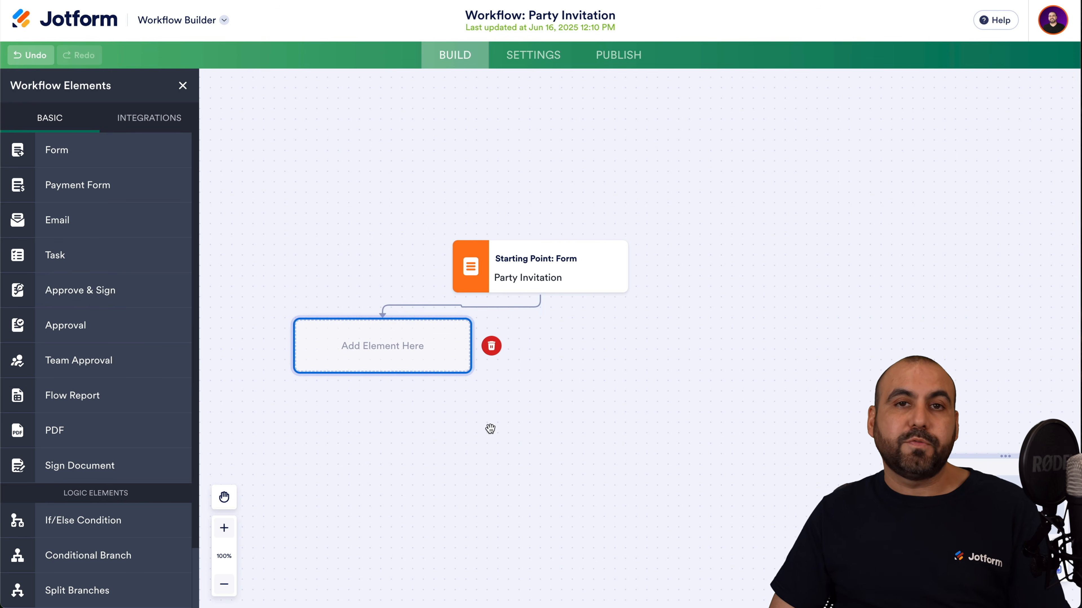
drag(401, 350, 394, 355)
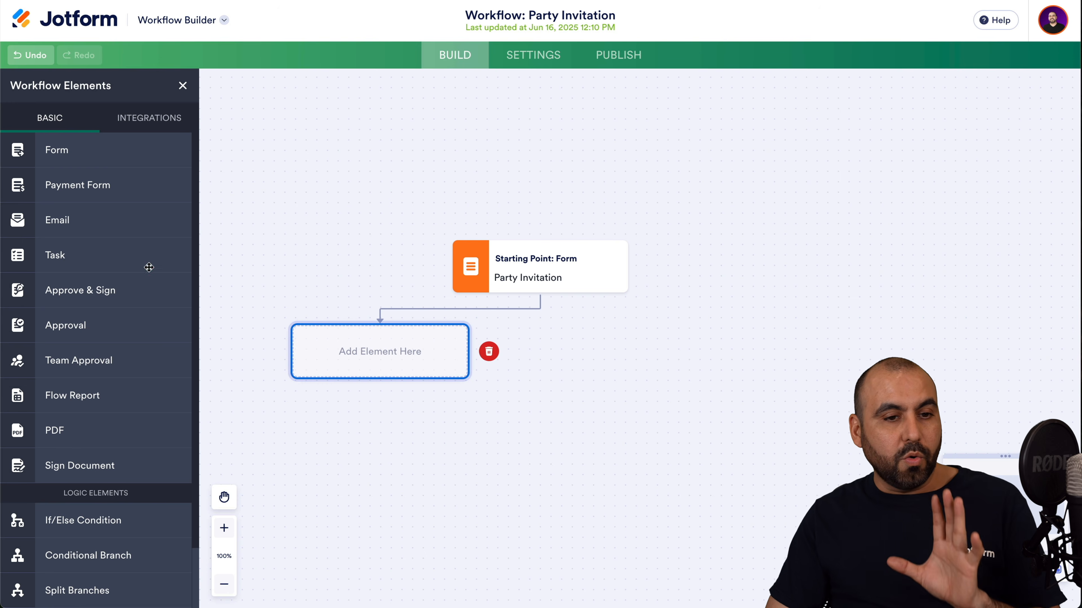
scroll(141, 274, down, 2)
scroll(141, 274, up, 1)
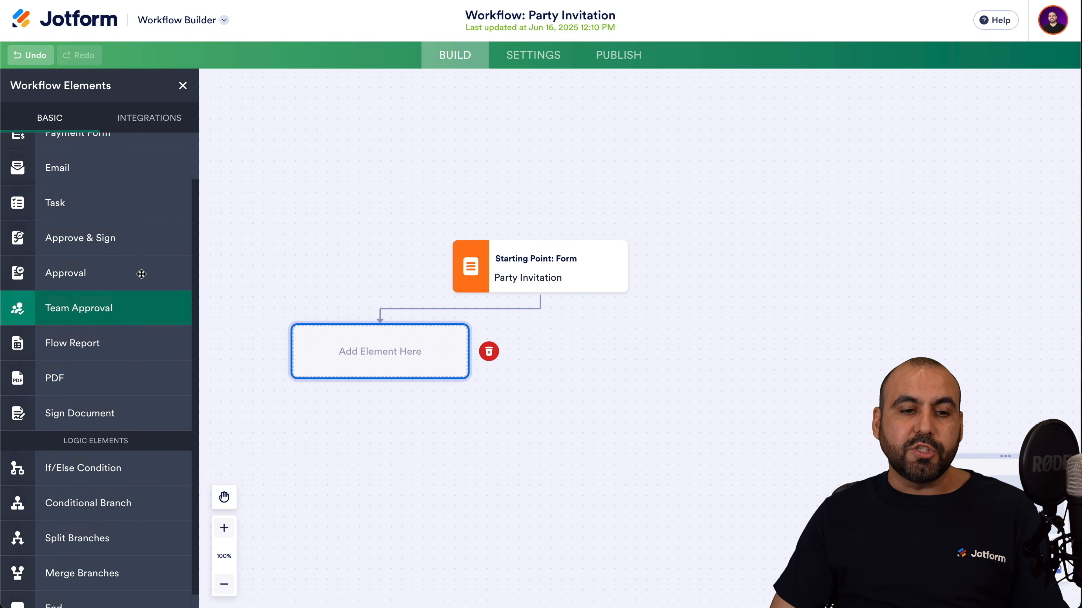
scroll(141, 274, down, 1)
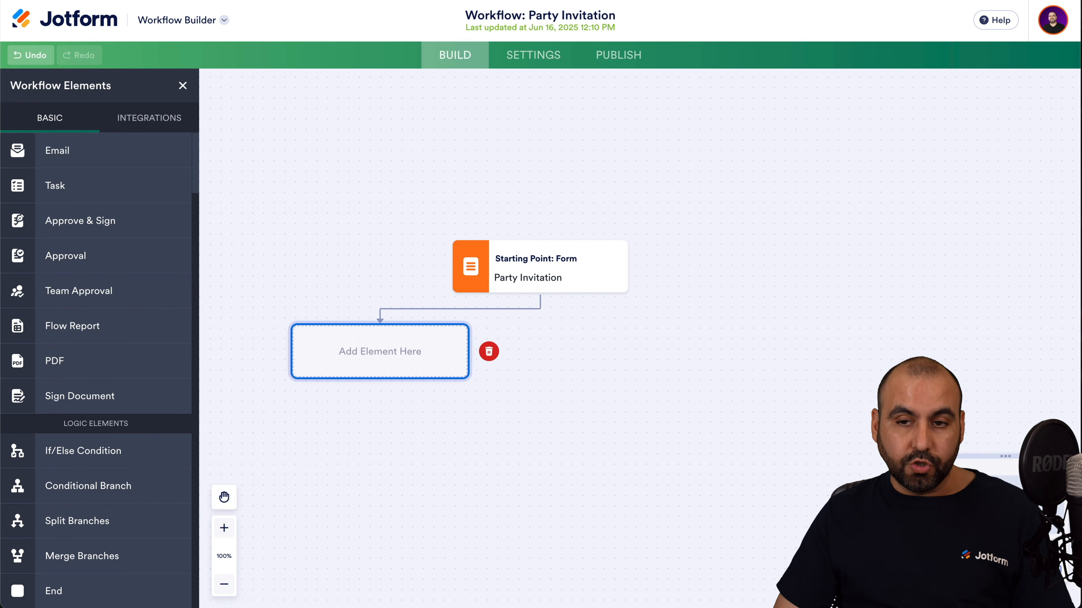
click(785, 1)
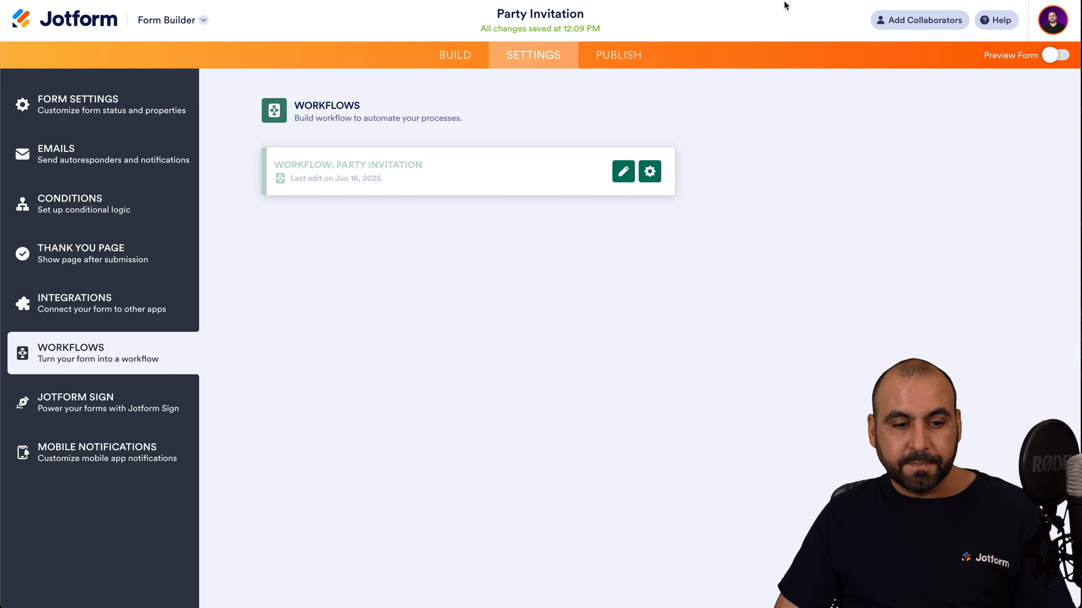
Add a Signature field below File Upload and bring up its Jotform Sign automation settings.
click(122, 400)
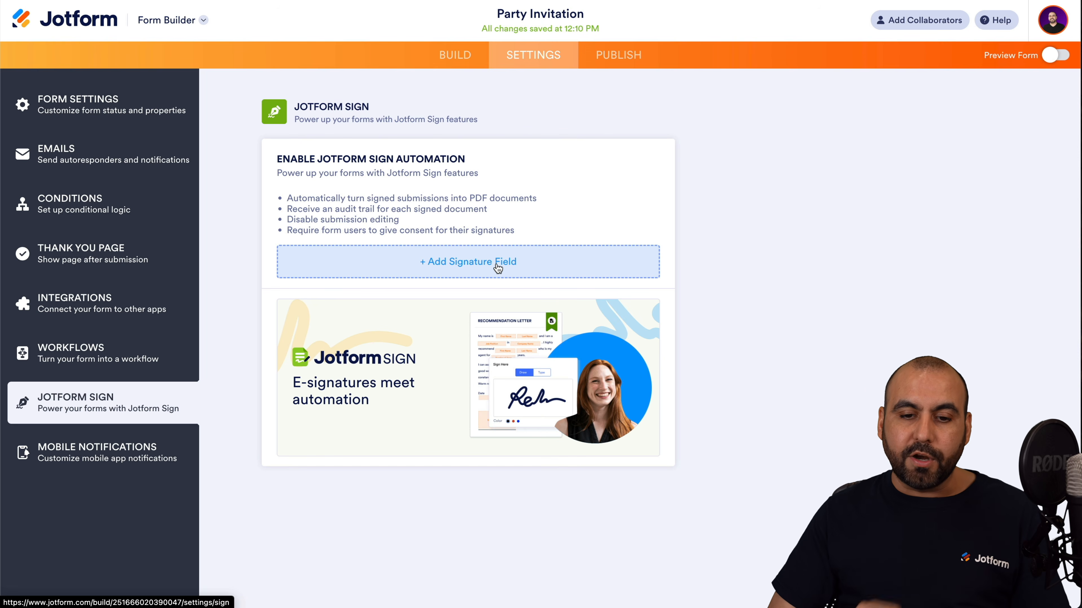
click(473, 277)
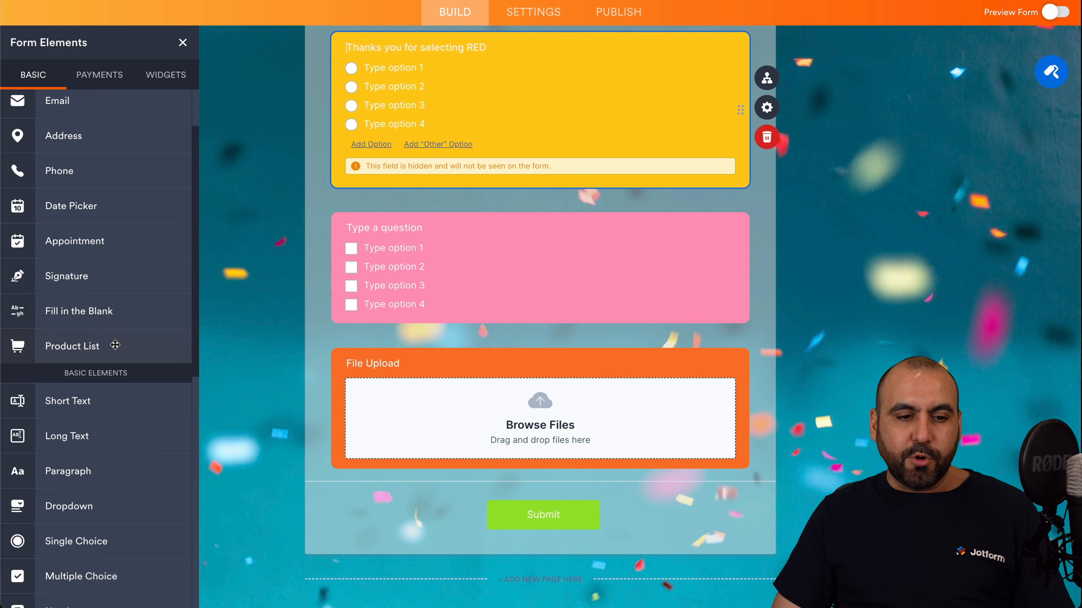
mouse_move(68, 276)
mouse_down()
mouse_move(473, 502)
mouse_move(442, 474)
mouse_move(524, 495)
mouse_up()
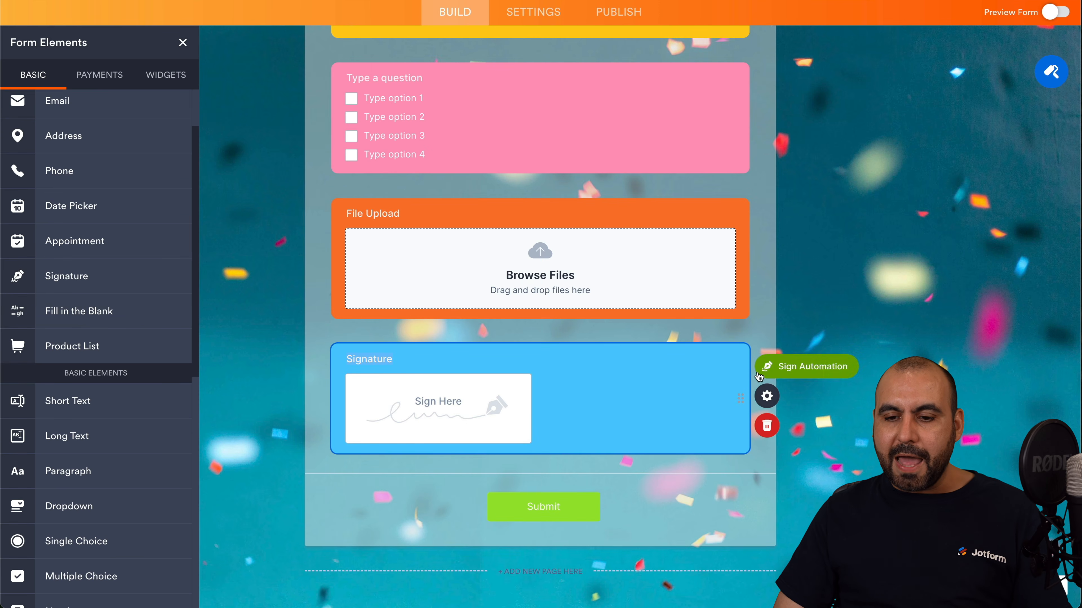
click(766, 397)
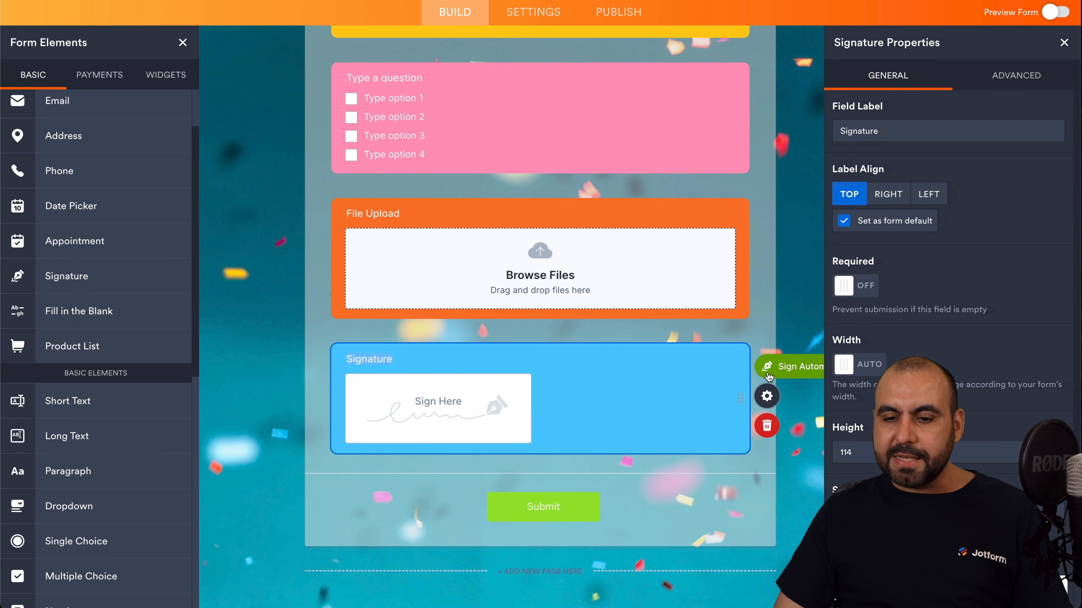
click(766, 366)
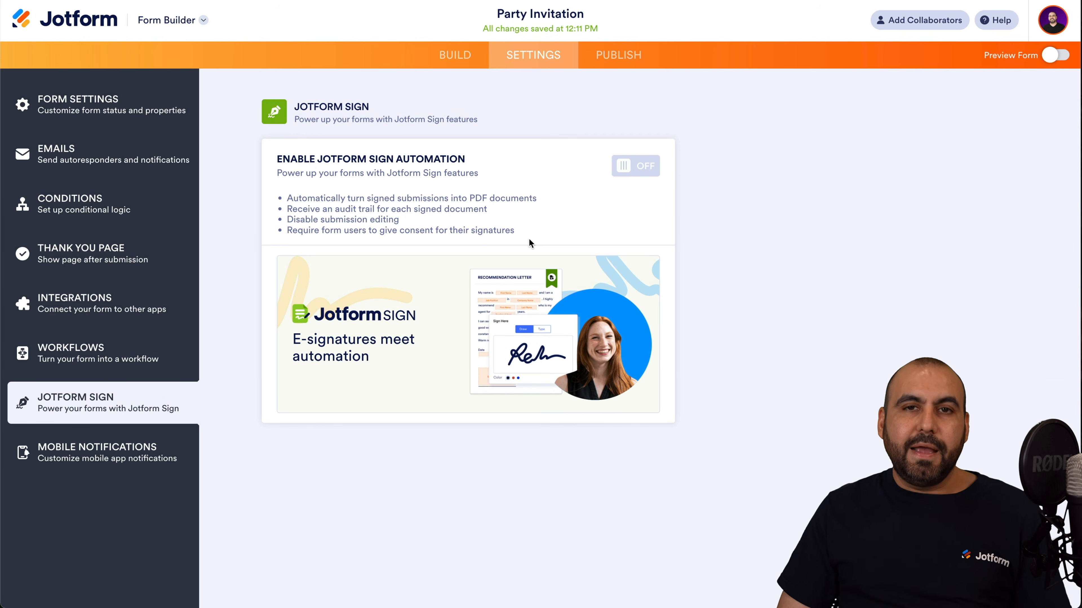
Enable Jotform Sign automation, sending the signed PDF to the Email field with audit trail on.
click(635, 167)
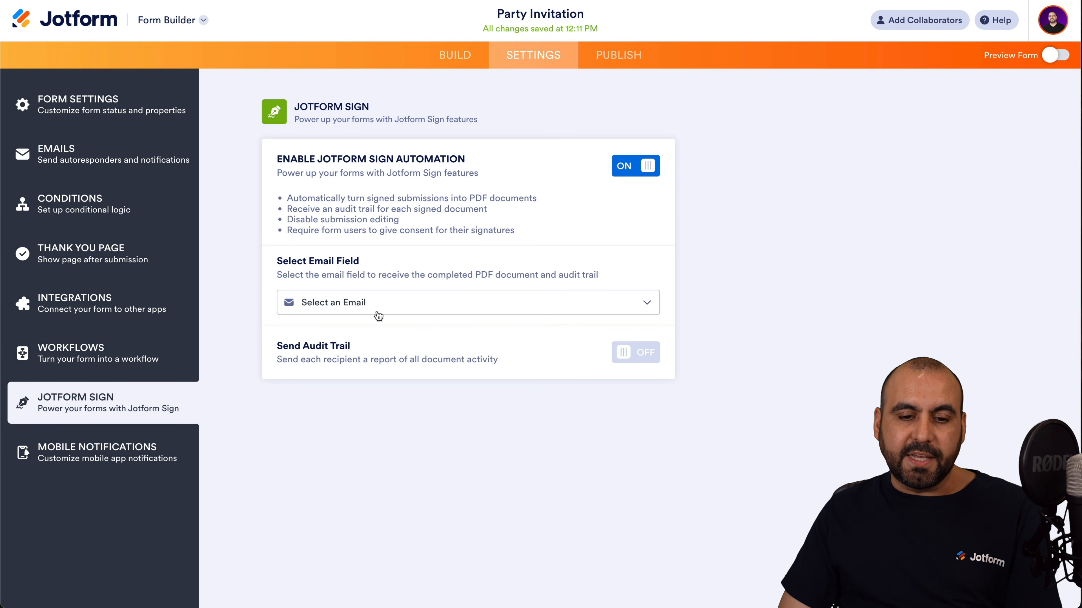
click(377, 315)
click(364, 330)
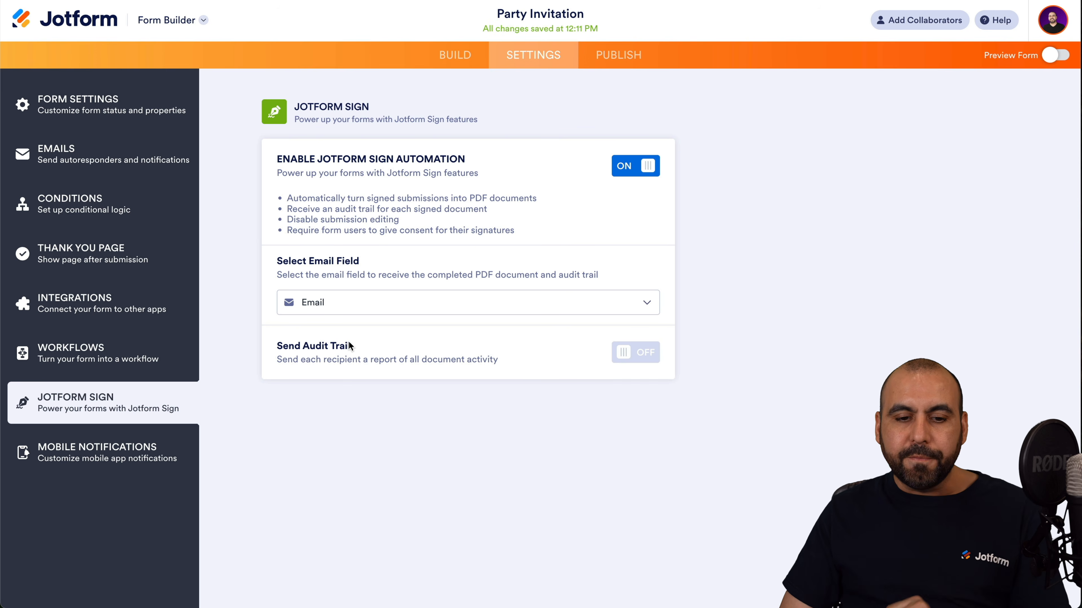
click(633, 353)
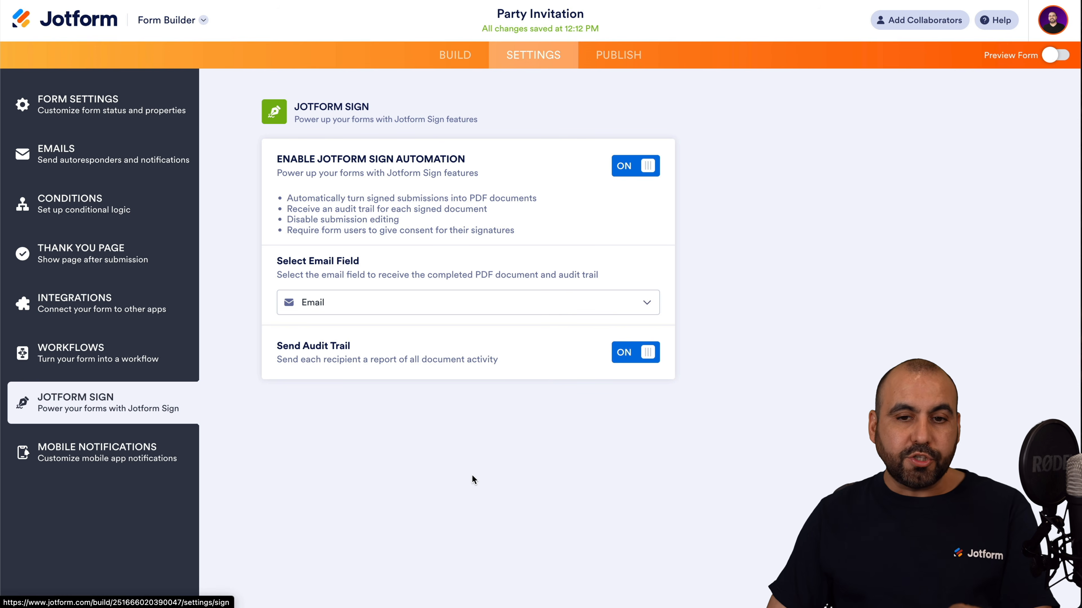
click(137, 105)
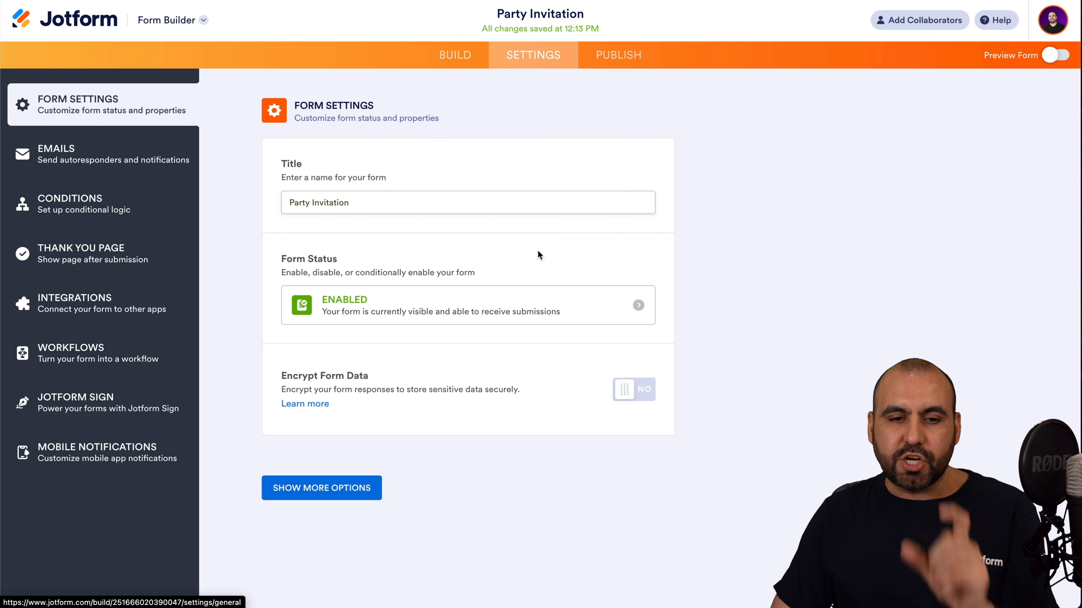
click(637, 305)
click(559, 331)
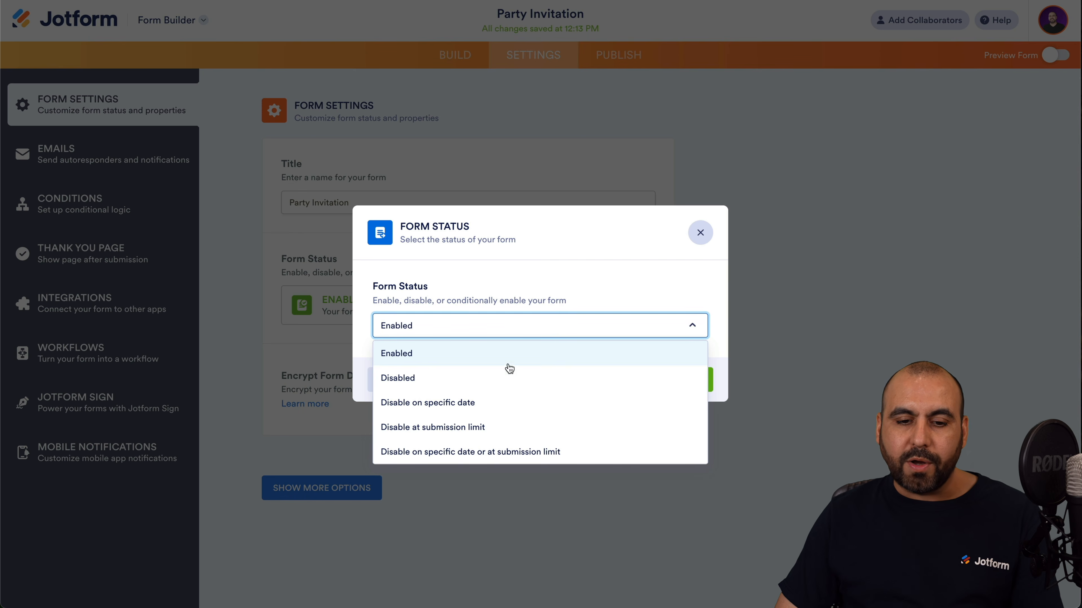
click(506, 403)
click(617, 230)
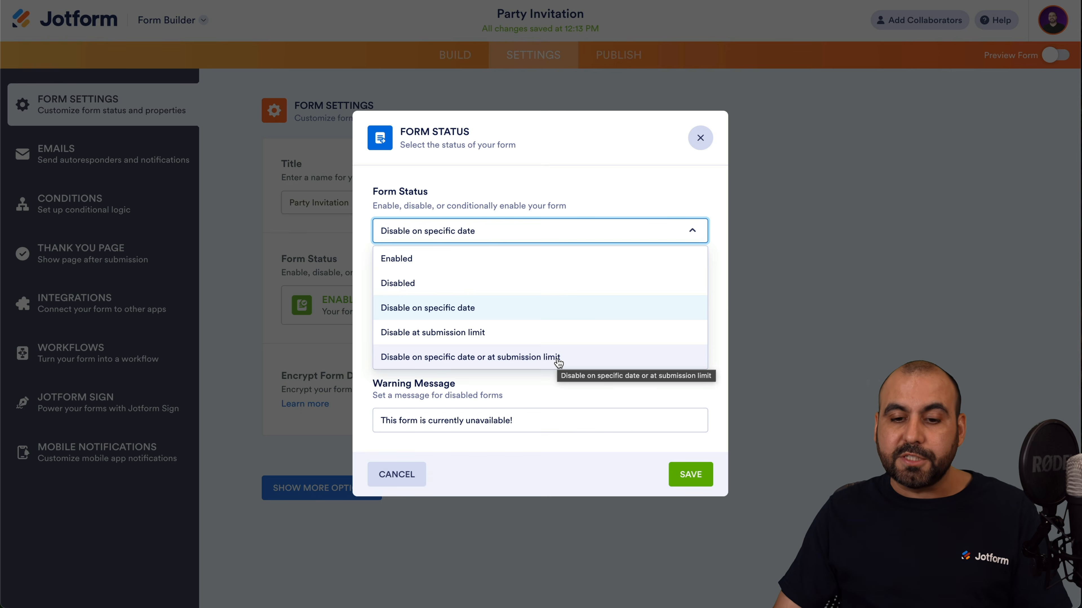
click(720, 360)
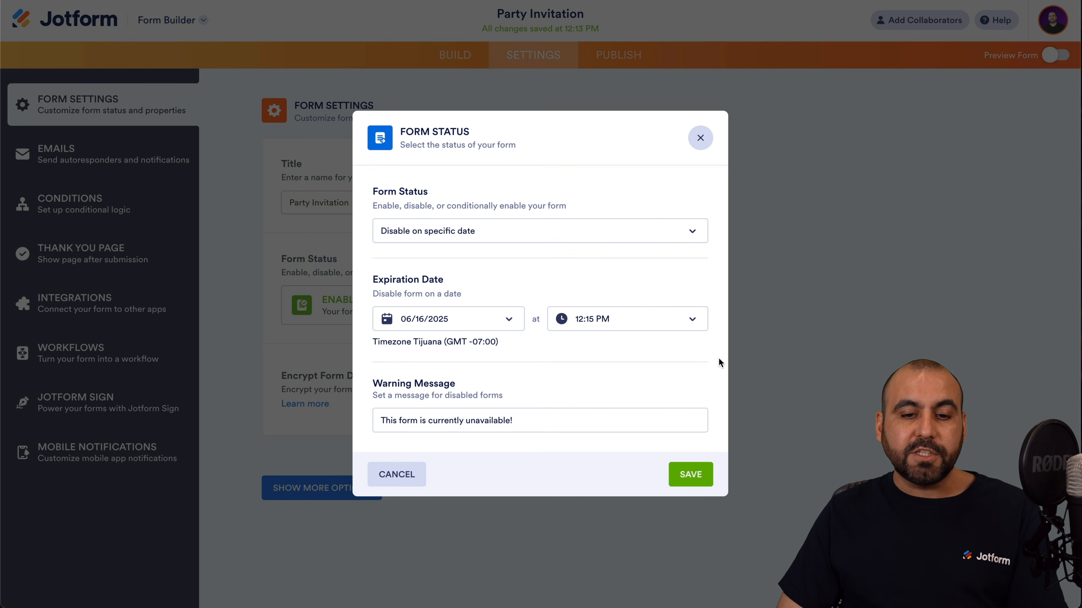
click(546, 239)
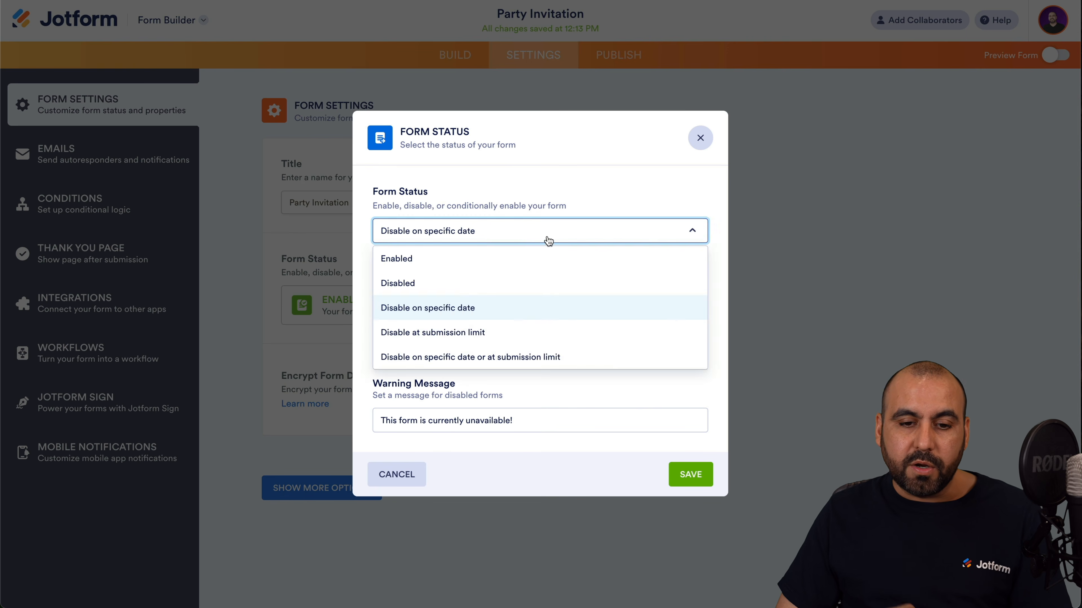
click(474, 230)
click(467, 255)
click(690, 386)
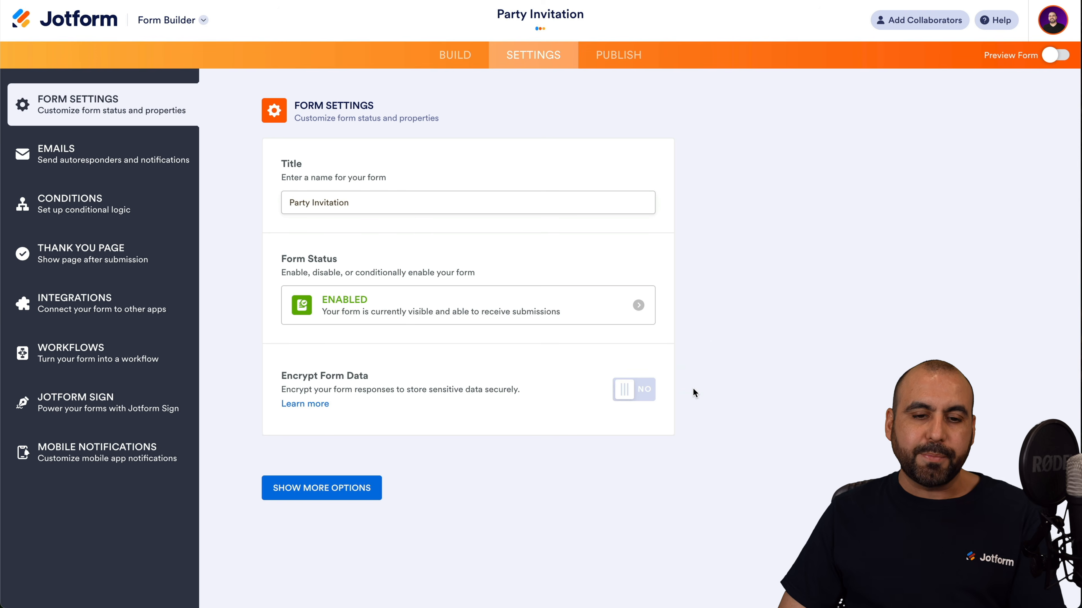
Leave form data encryption off to keep Jotform Sign, and review the additional form options.
click(623, 390)
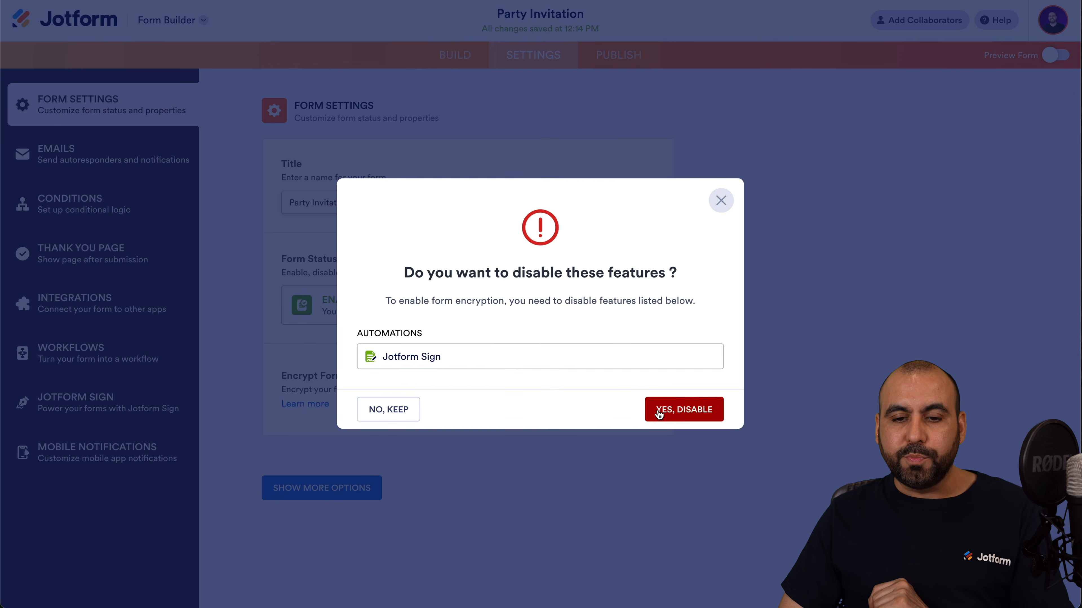
click(721, 201)
click(339, 490)
scroll(451, 484, down, 4)
scroll(451, 481, down, 1)
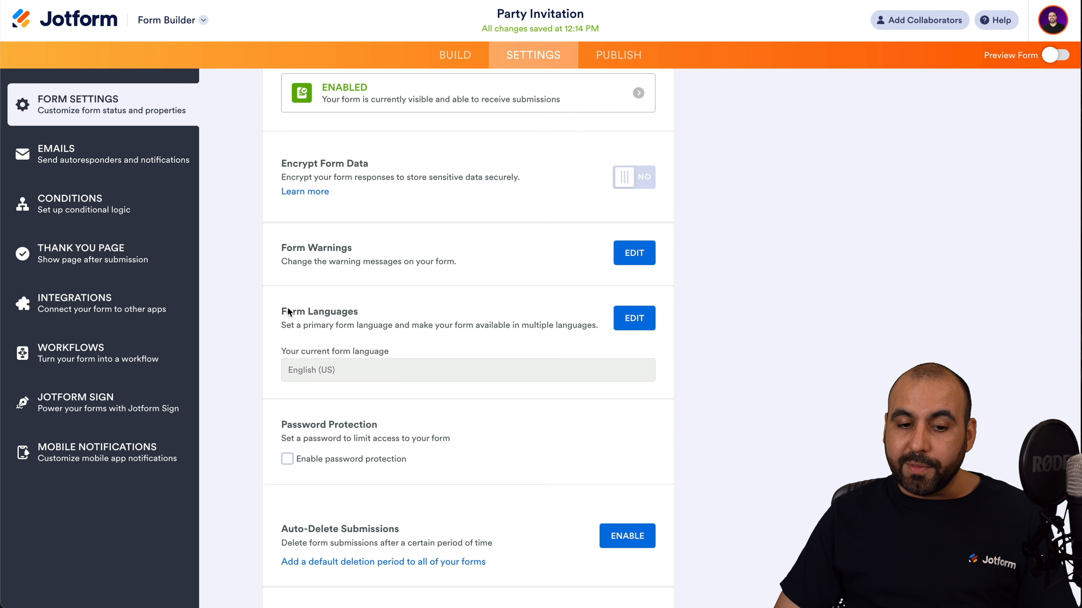
scroll(444, 315, down, 5)
scroll(441, 276, down, 4)
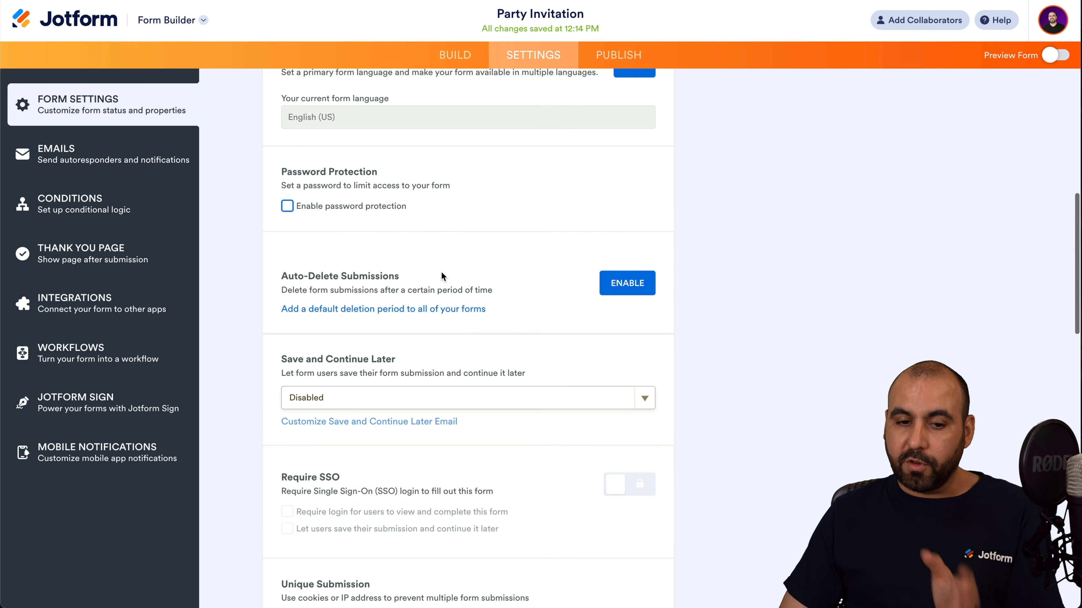
scroll(436, 299, down, 4)
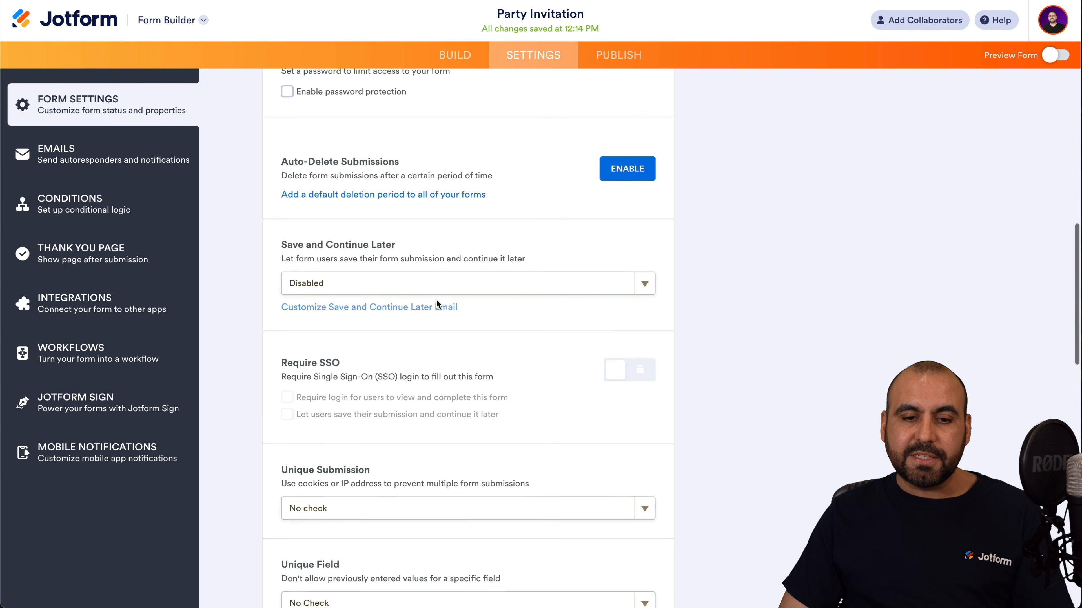
scroll(427, 312, down, 7)
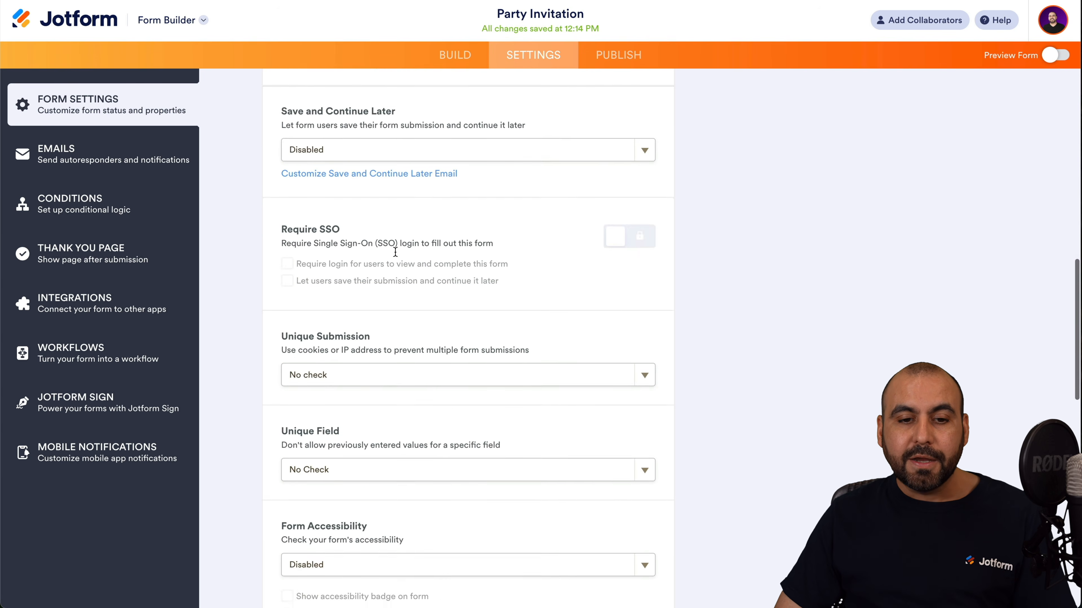
scroll(428, 311, down, 10)
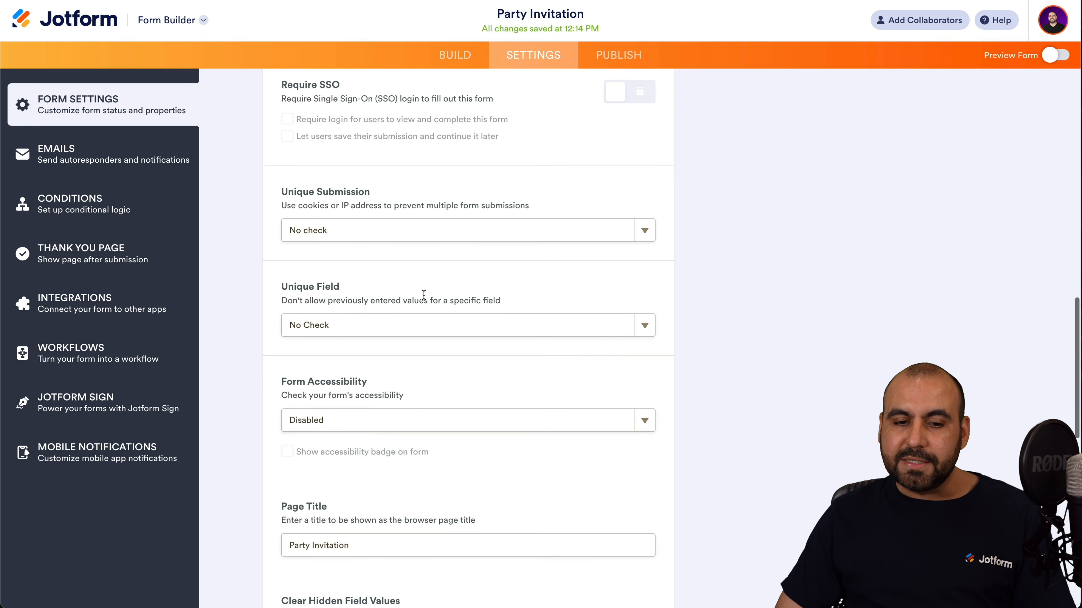
scroll(453, 293, down, 13)
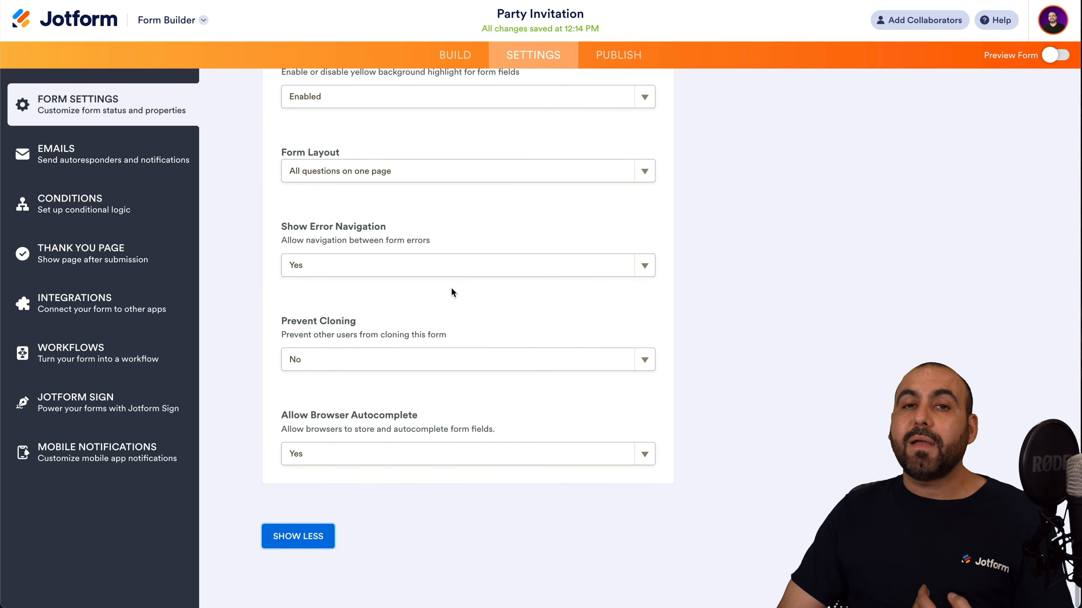
scroll(453, 293, up, 20)
scroll(452, 293, up, 5)
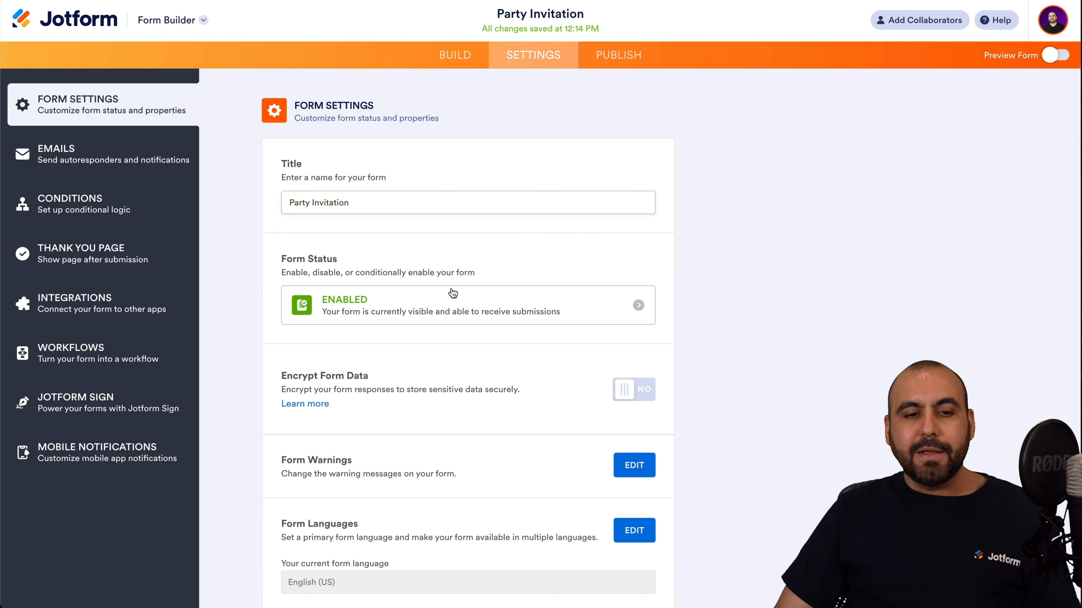
Show the Publish section's AI Agents page with the agent training information box focused.
click(601, 56)
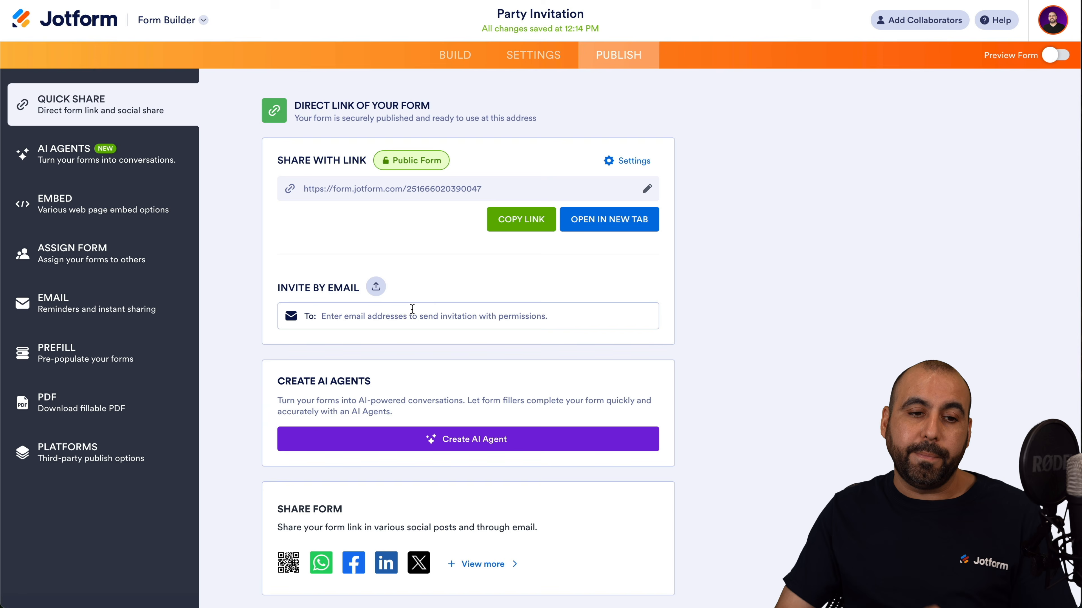
click(75, 164)
click(370, 251)
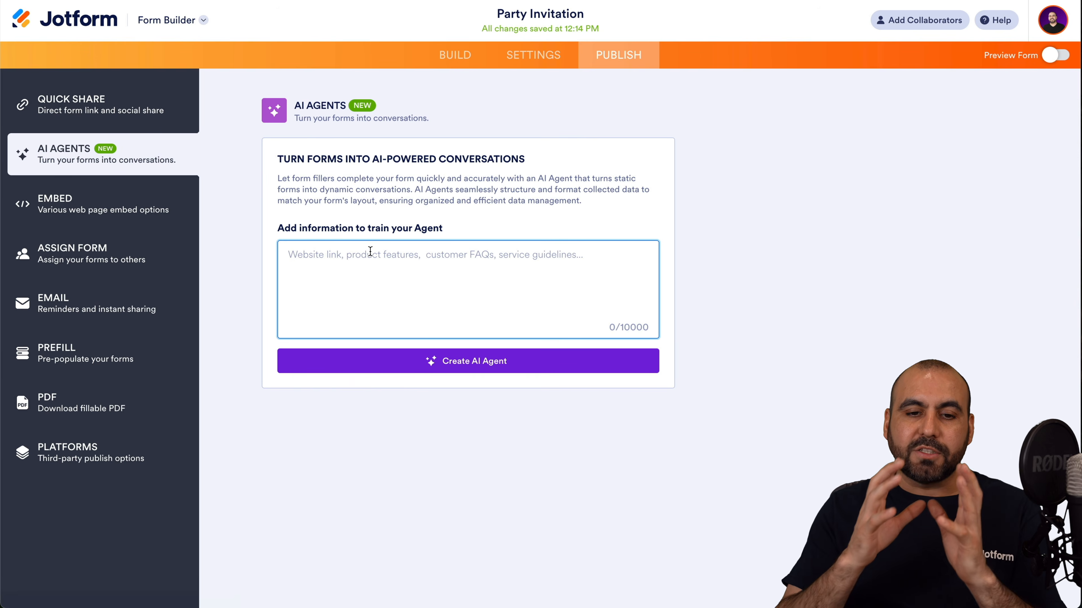
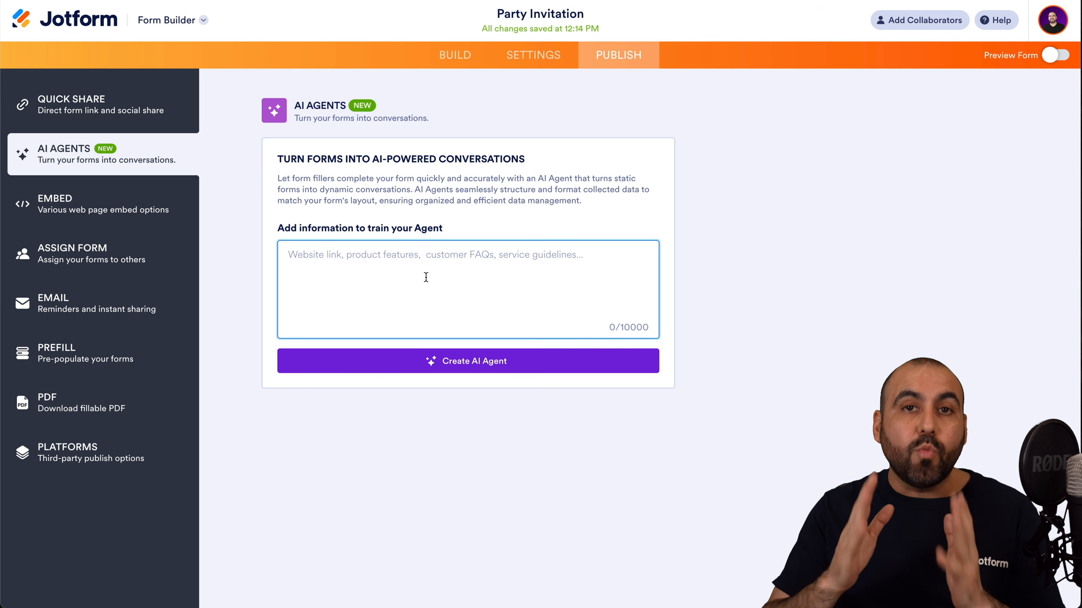
Copy the Party Invitation form's direct link and review its access settings.
click(85, 99)
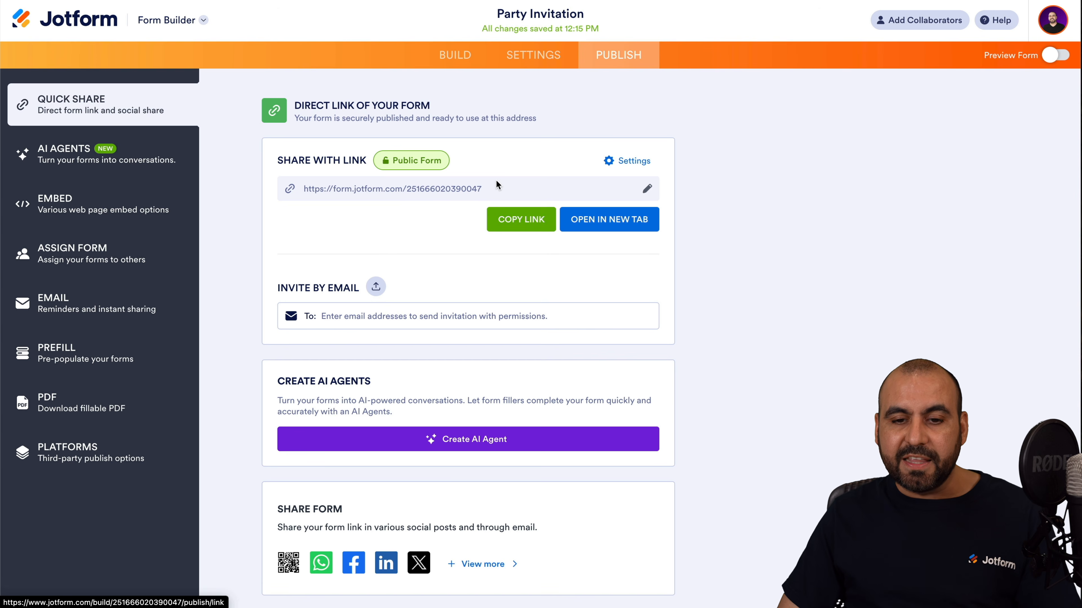
click(515, 213)
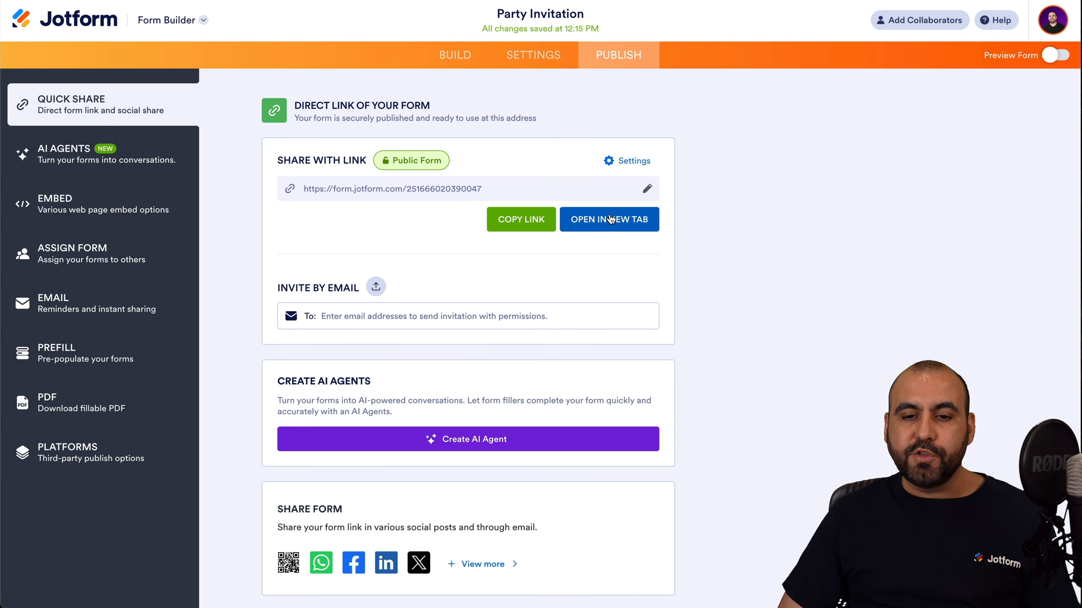
click(628, 160)
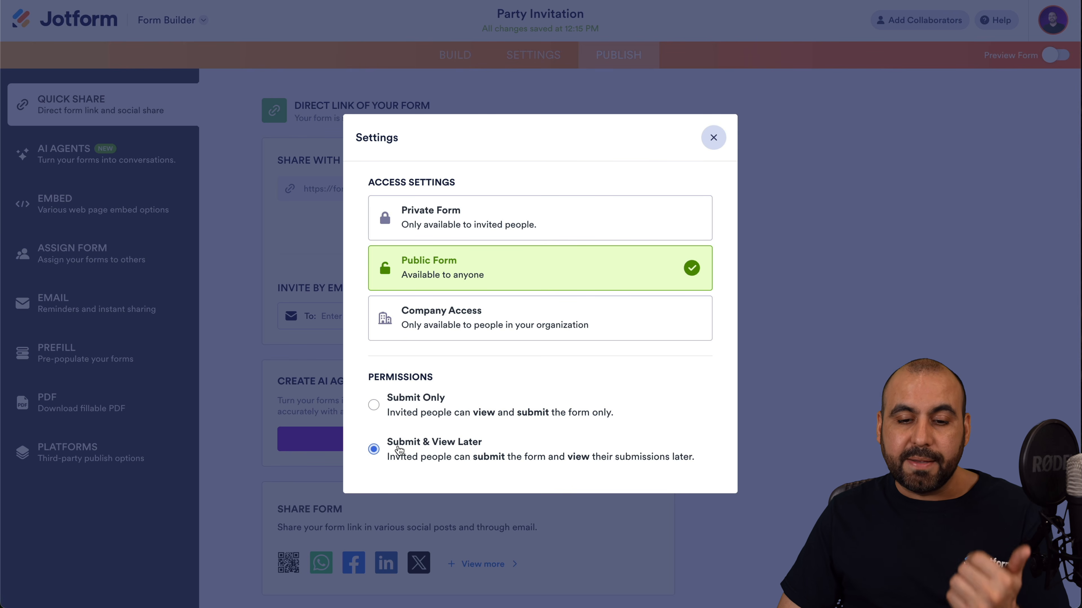
click(712, 139)
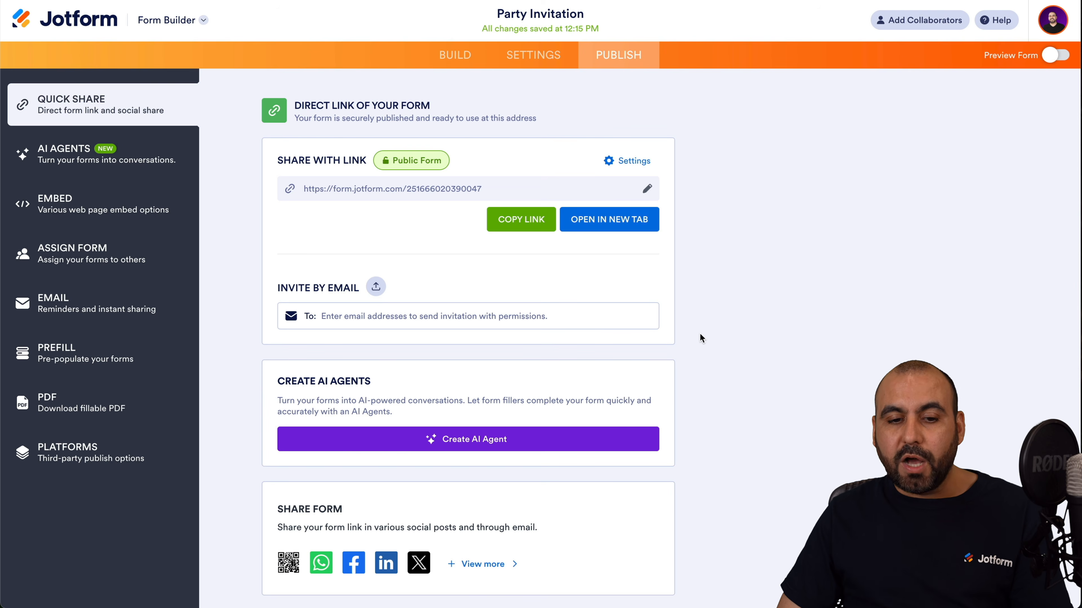
Start an email invitation in the To field, then view the form's website embed code options.
scroll(700, 333, down, 1)
click(358, 299)
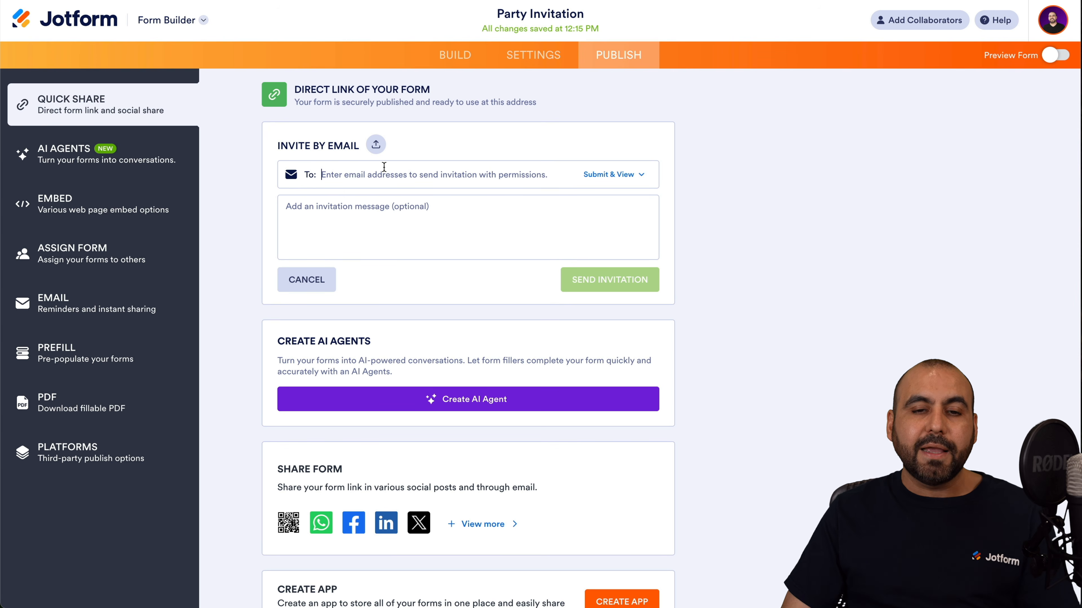
scroll(384, 166, down, 2)
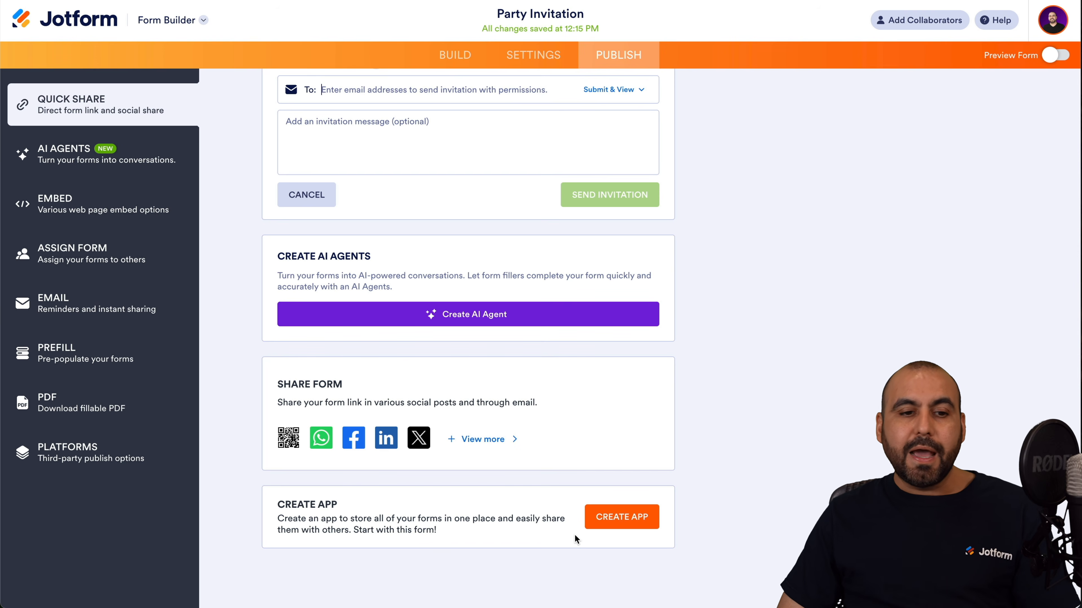
click(123, 217)
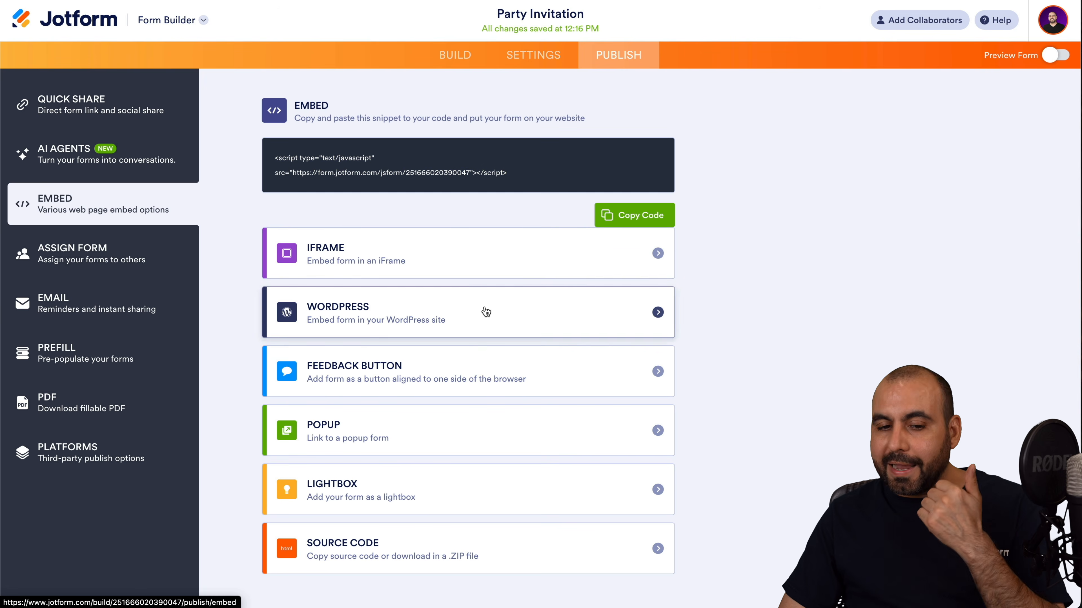
scroll(486, 312, down, 1)
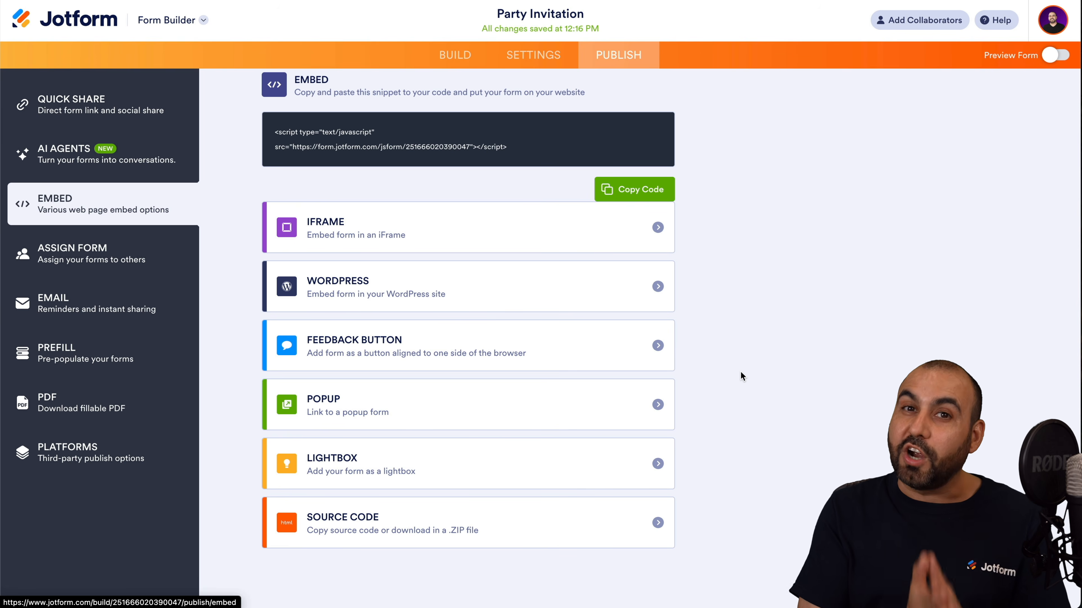
click(1063, 57)
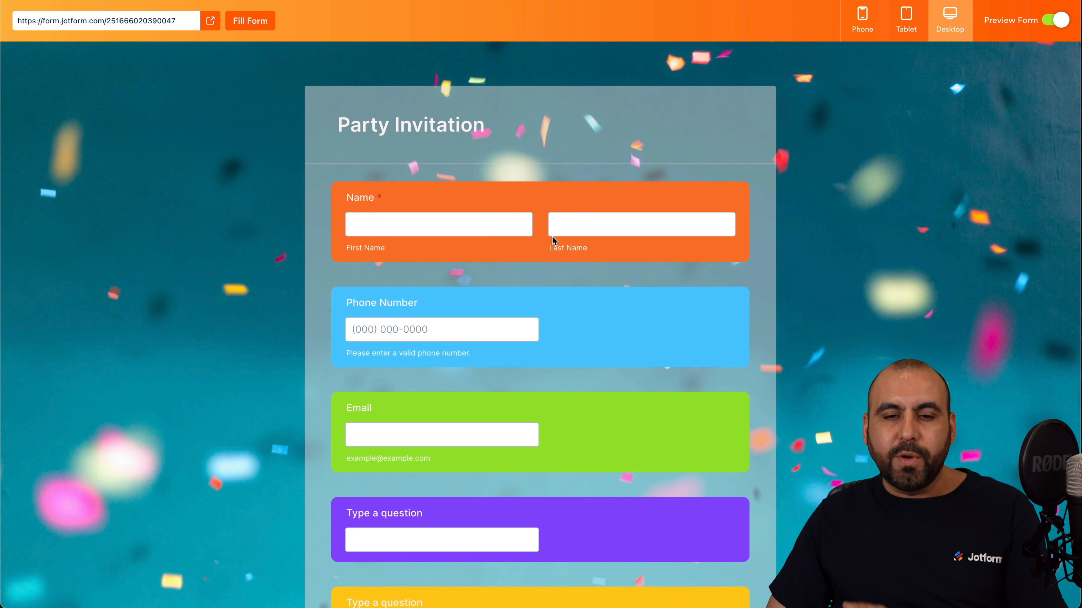
click(489, 235)
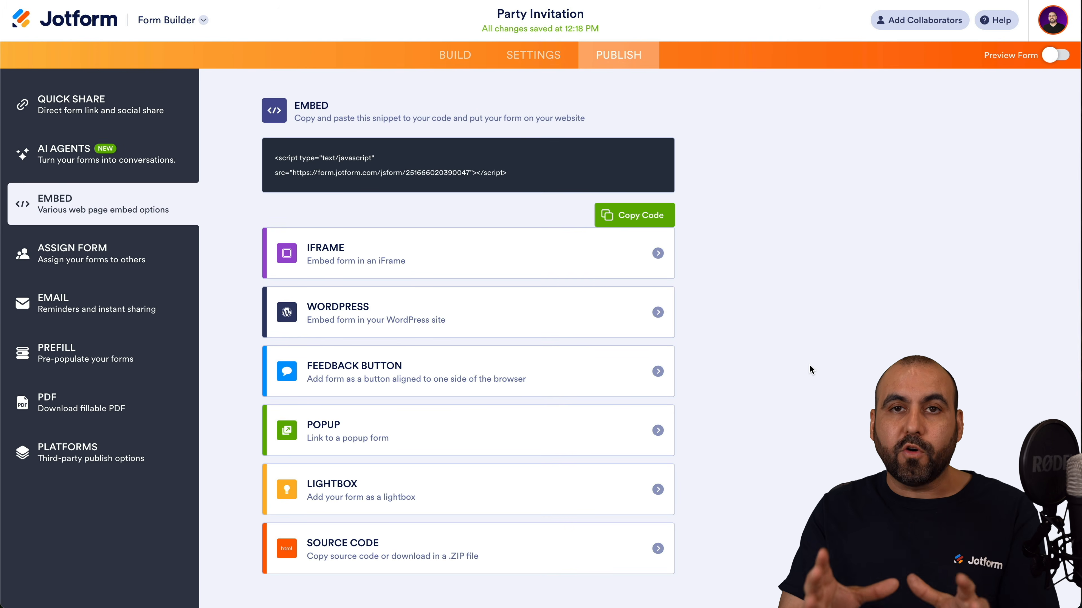
click(183, 23)
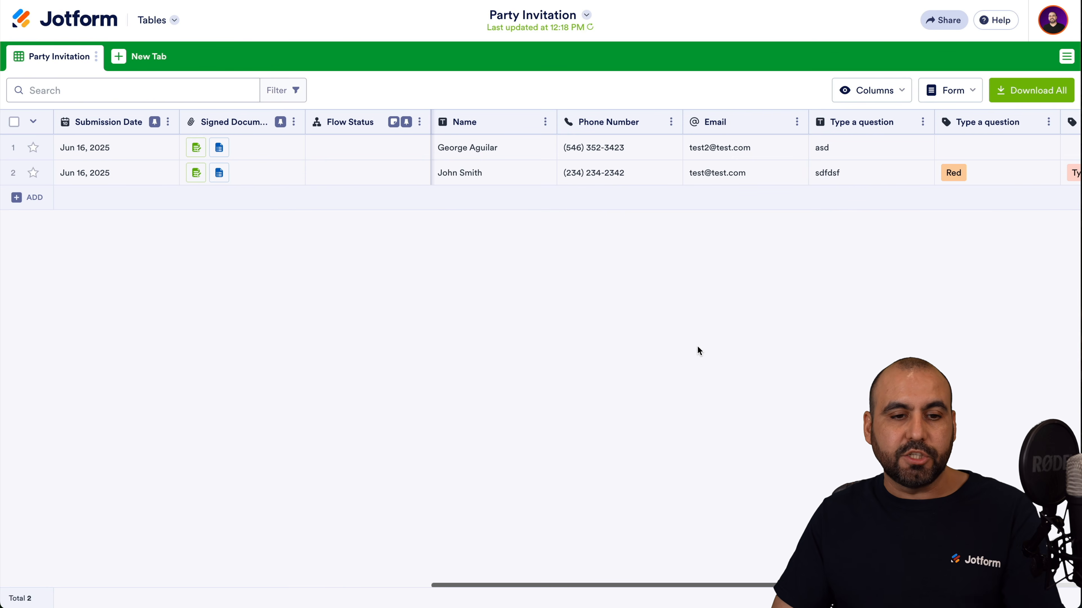
Return to My Workspace and open the Party Invitation submissions table from its More menu.
scroll(608, 181, right, 3)
scroll(608, 178, left, 3)
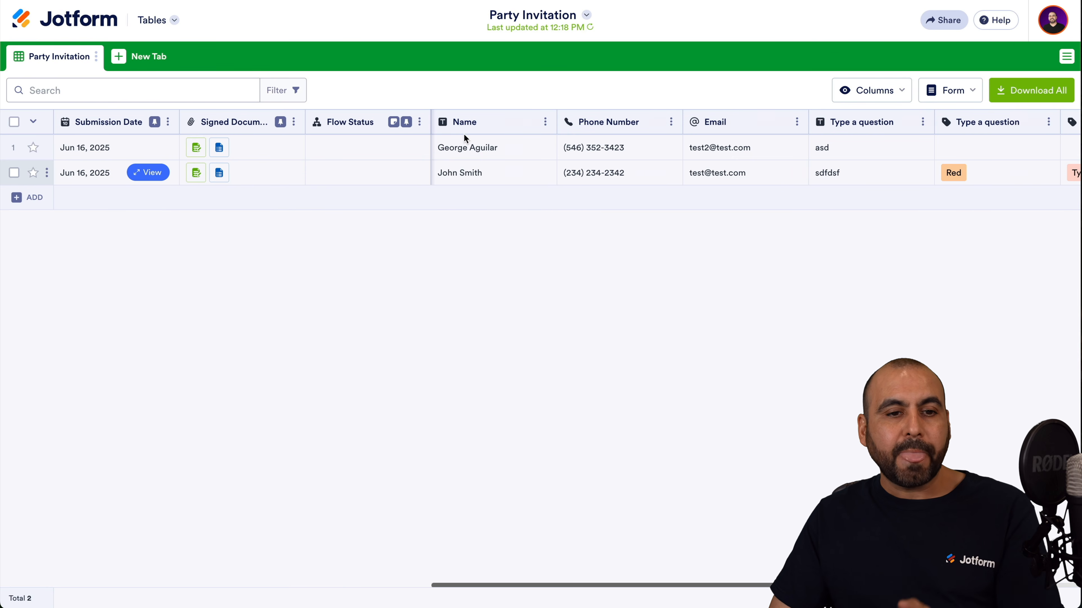
click(72, 26)
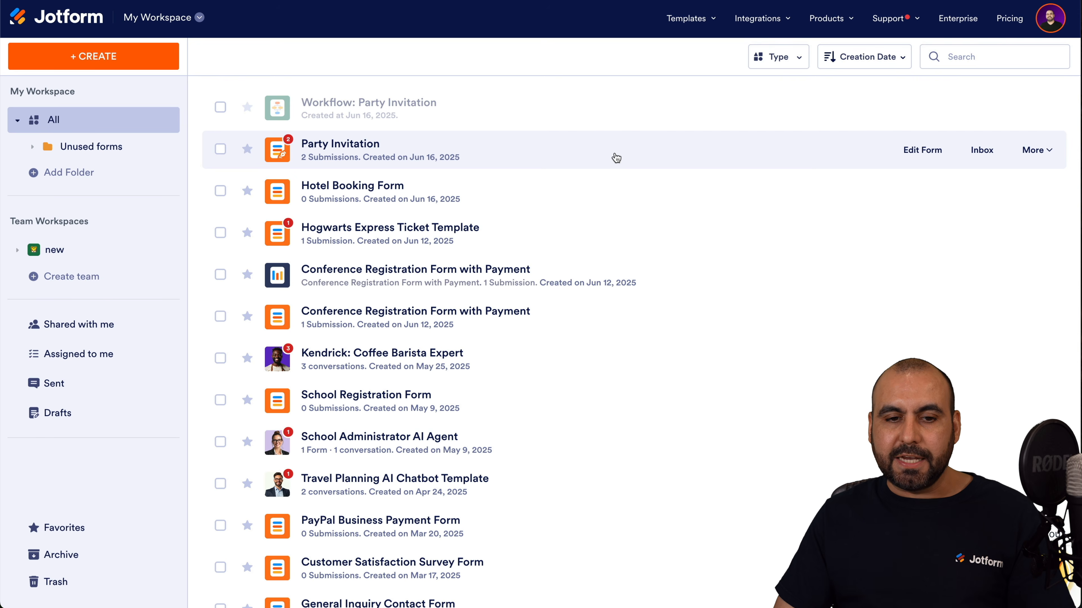
click(1035, 149)
click(798, 215)
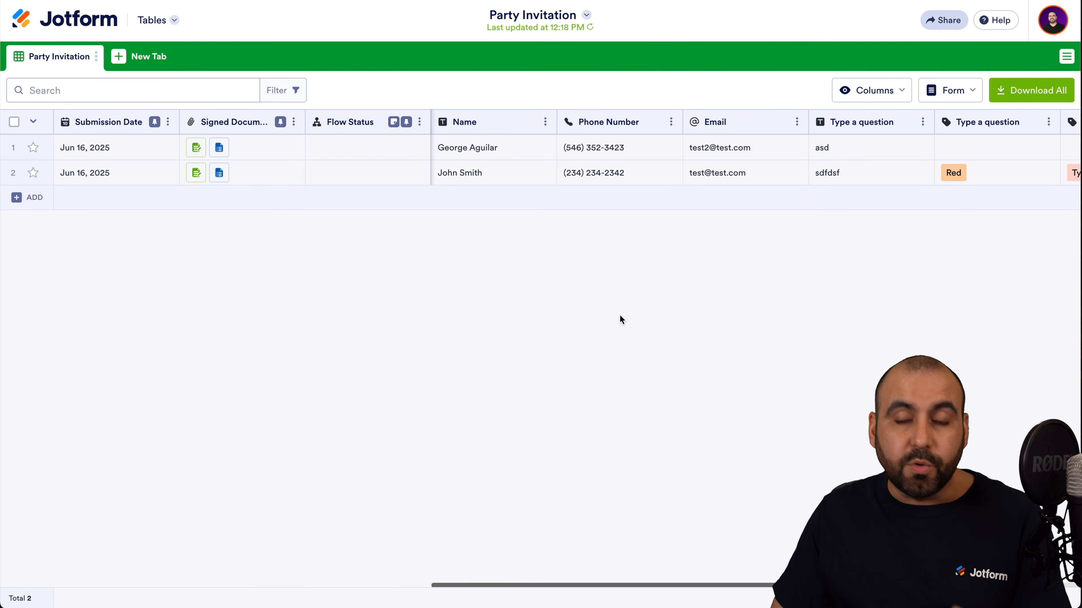
Look over the 3-entry table and the Form actions menu, then begin a new tab.
scroll(563, 160, right, 4)
scroll(563, 160, left, 4)
click(589, 149)
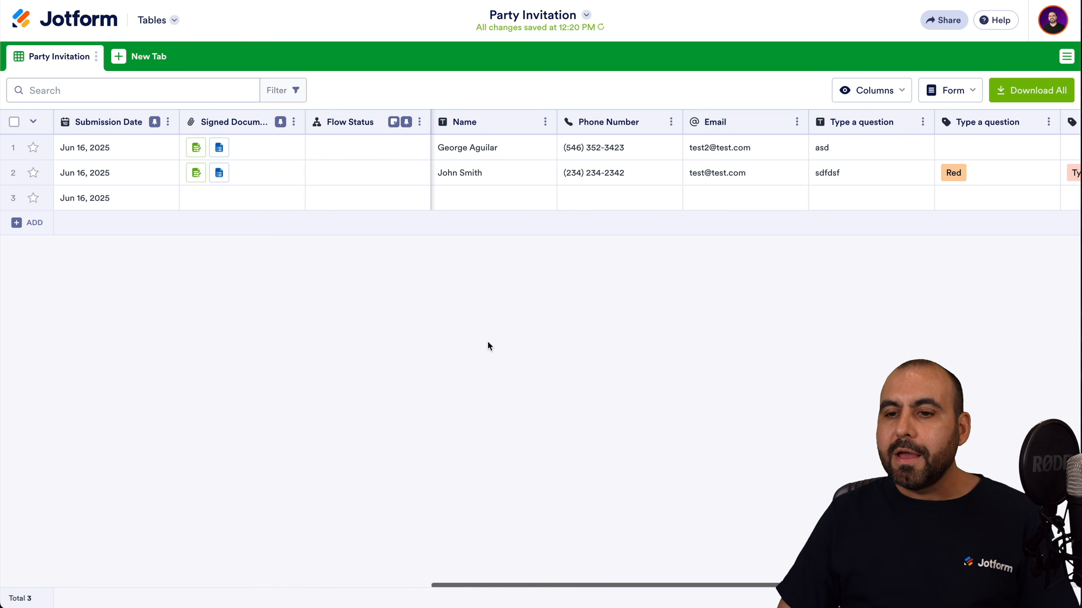
click(952, 91)
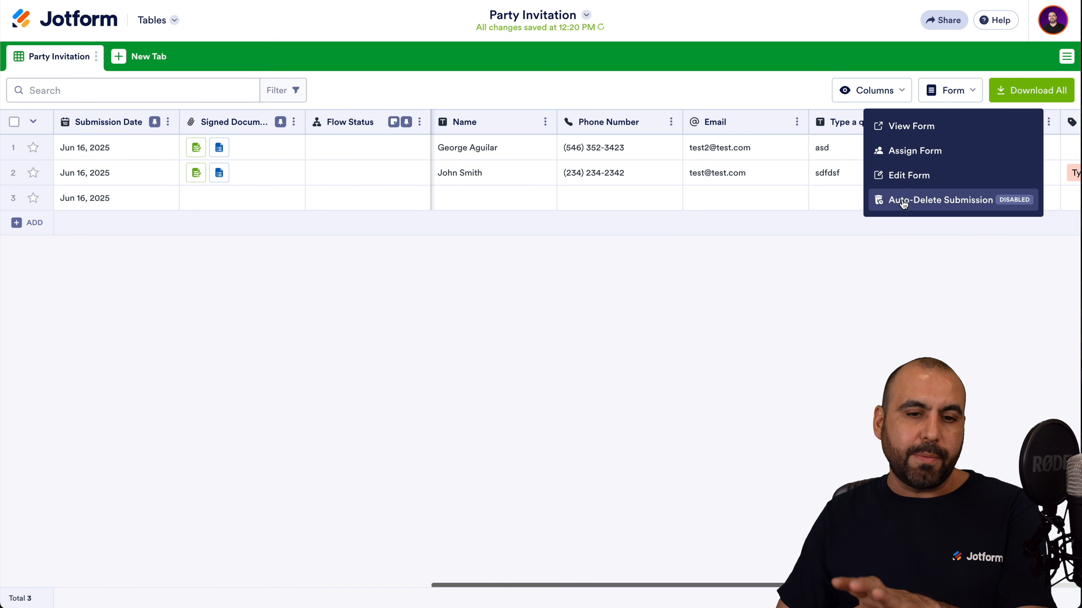
click(721, 373)
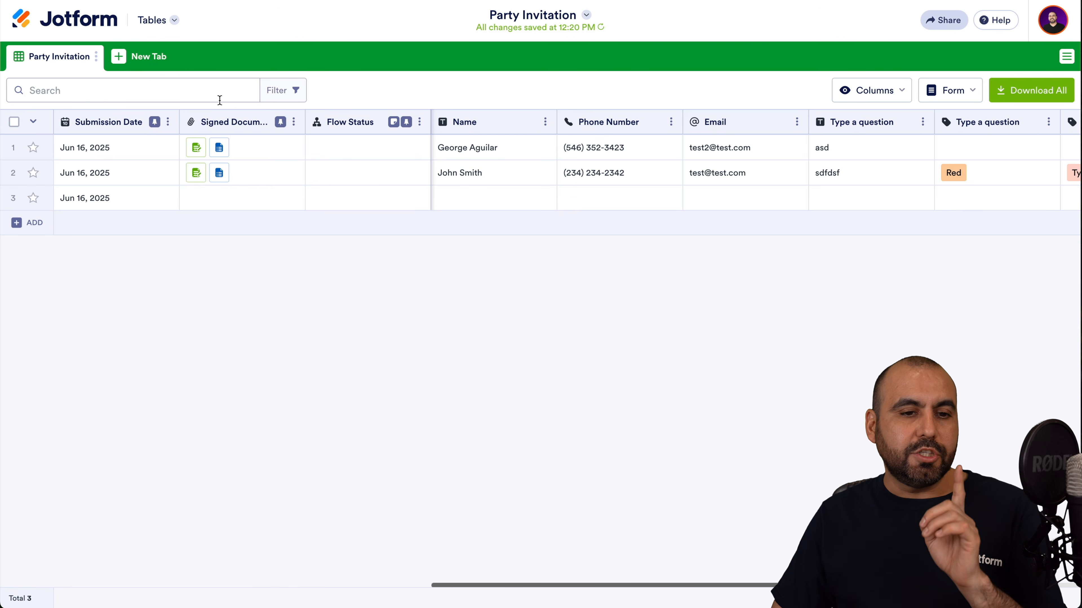
click(145, 56)
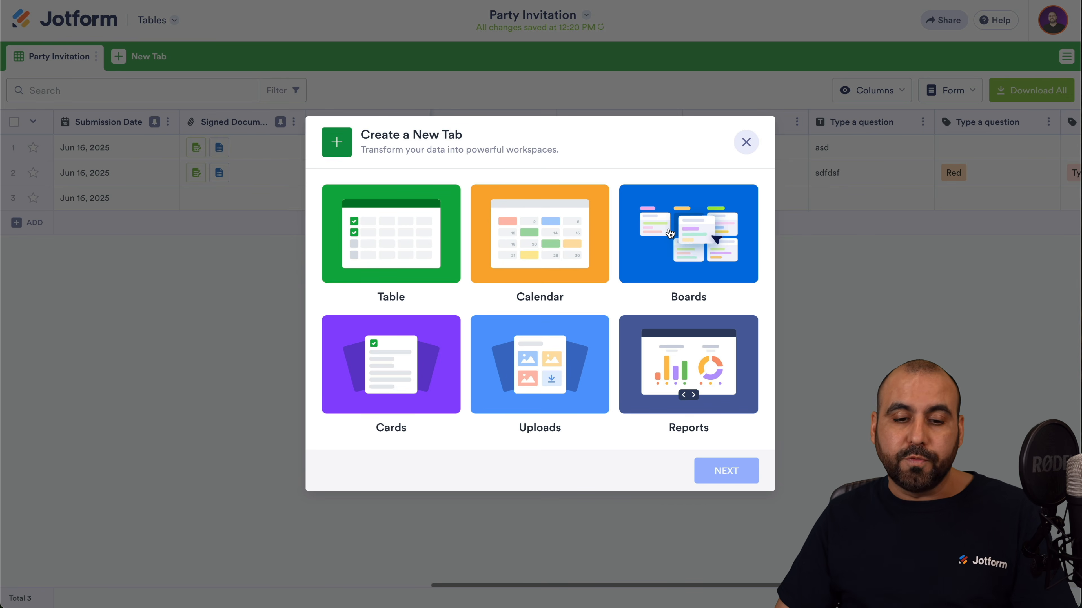
Choose a Cards view connected to the Party Invitation form.
click(369, 367)
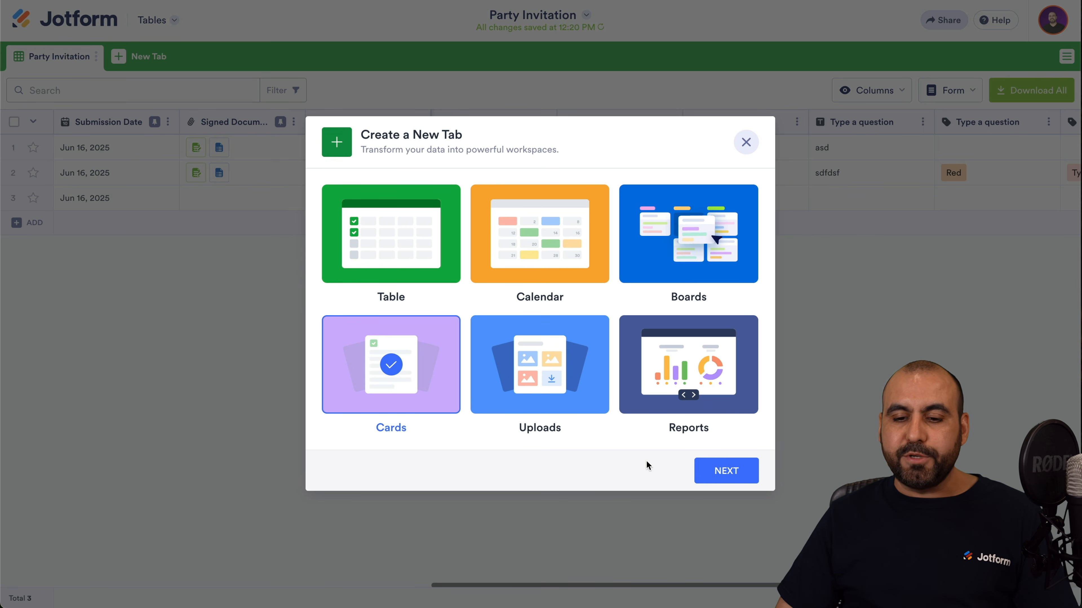
click(712, 476)
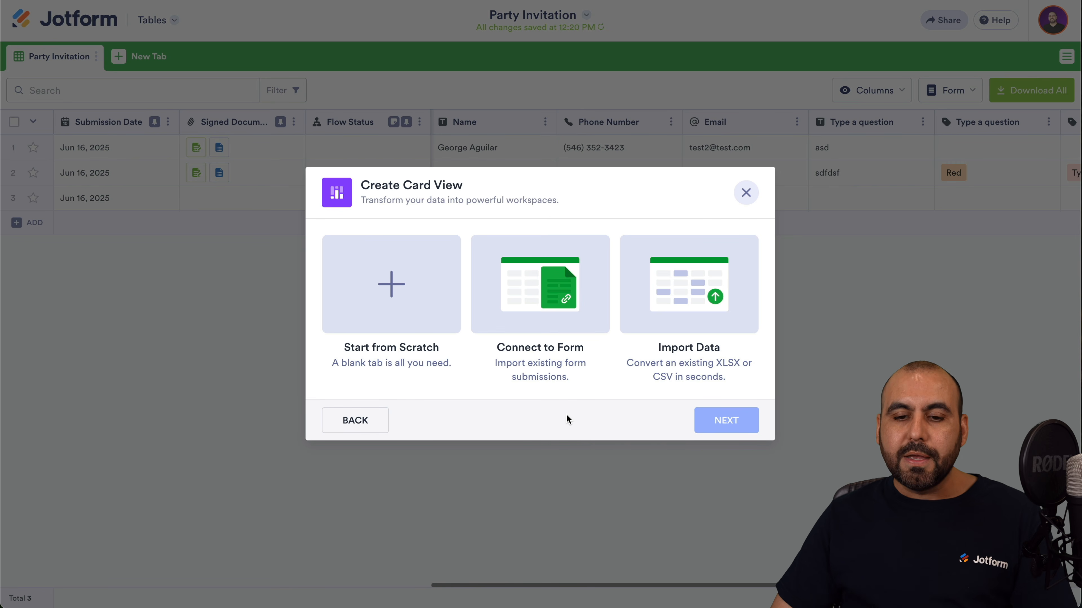
click(558, 304)
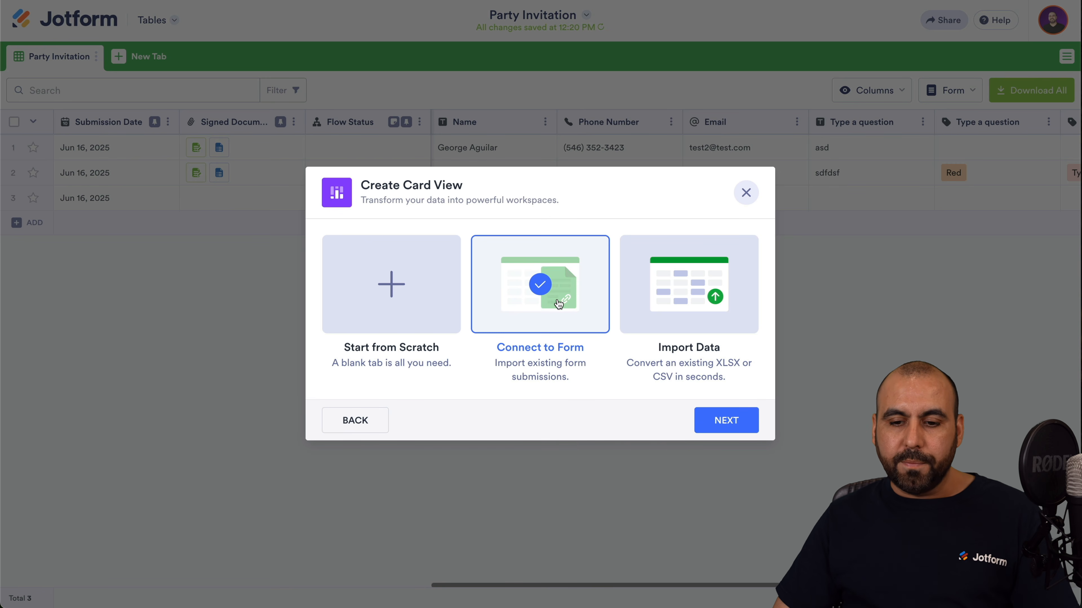
click(729, 421)
click(483, 145)
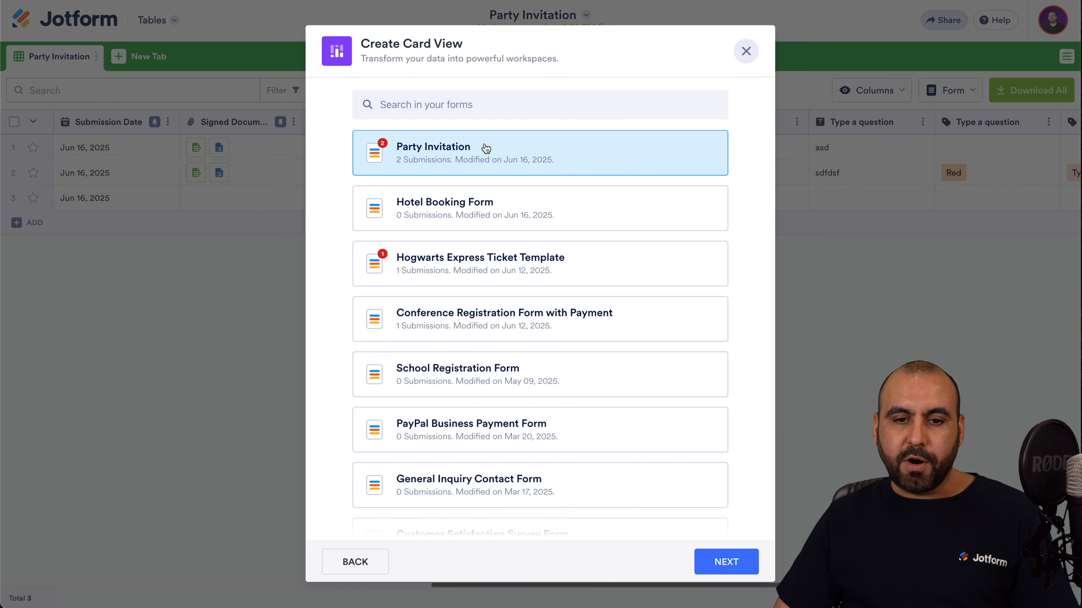
click(750, 560)
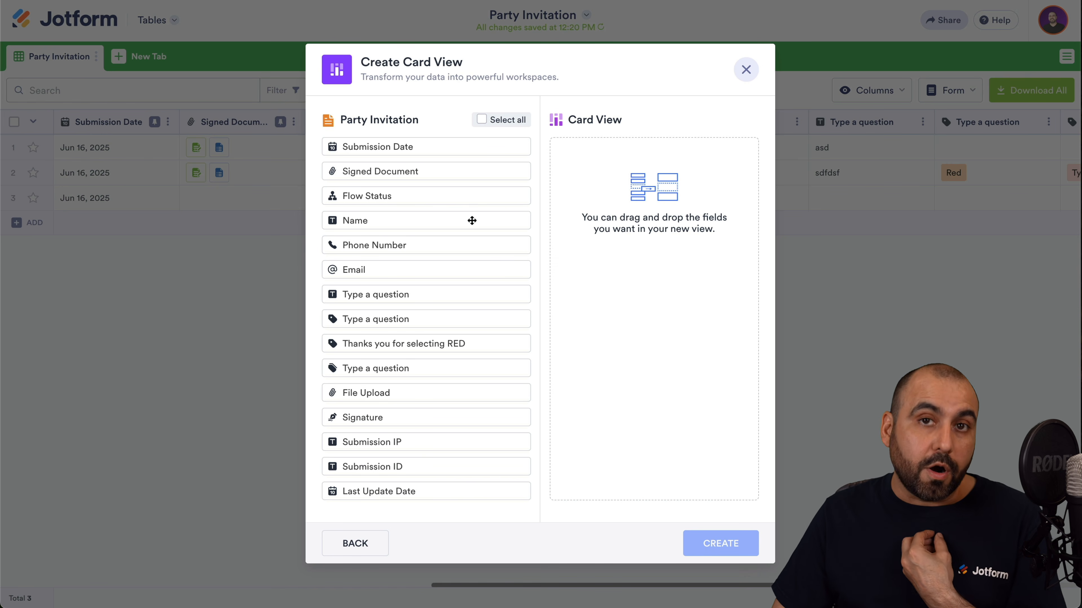
Show Name, Phone Number and Email on the cards and create the tab.
click(438, 220)
click(409, 244)
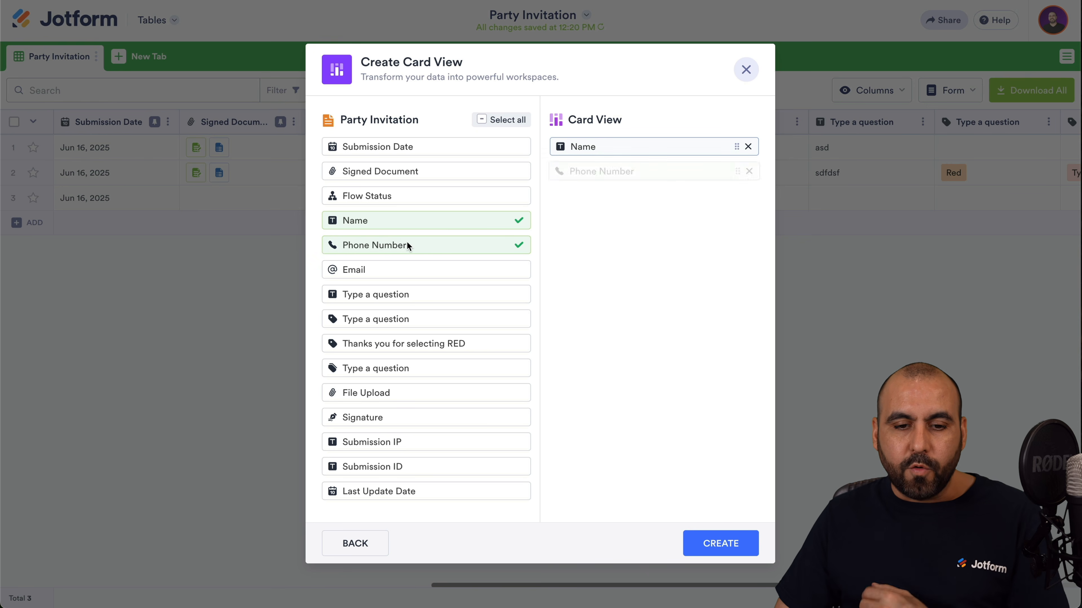
click(410, 268)
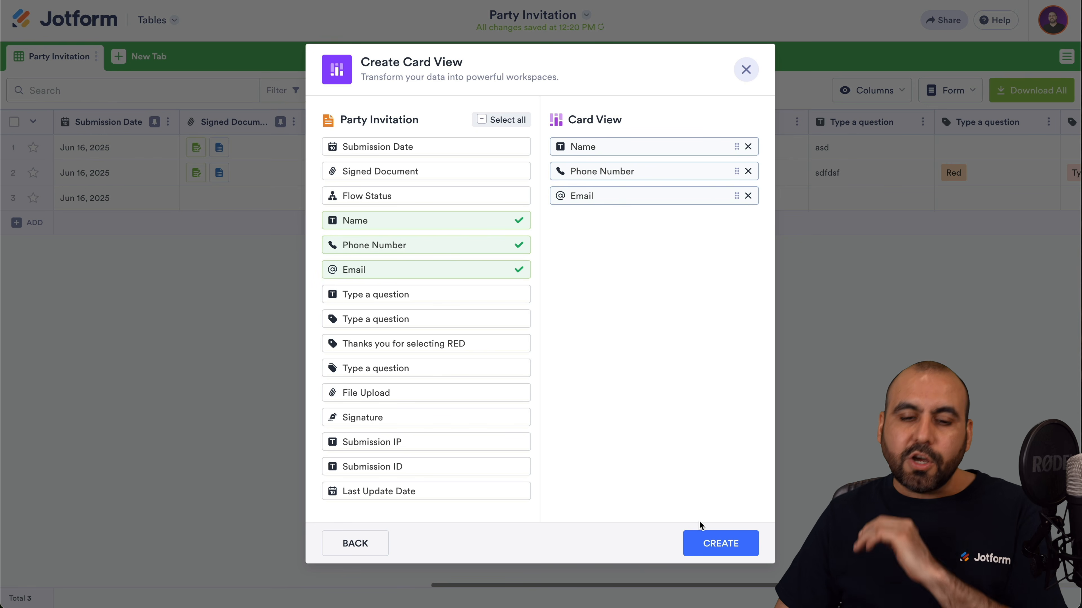
click(705, 542)
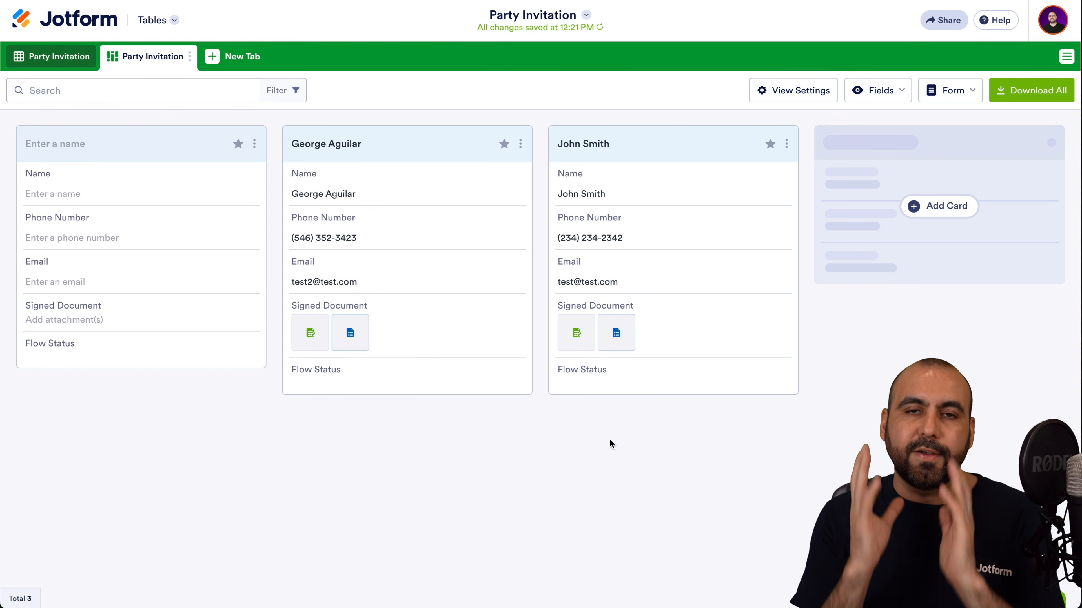
mouse_move(333, 202)
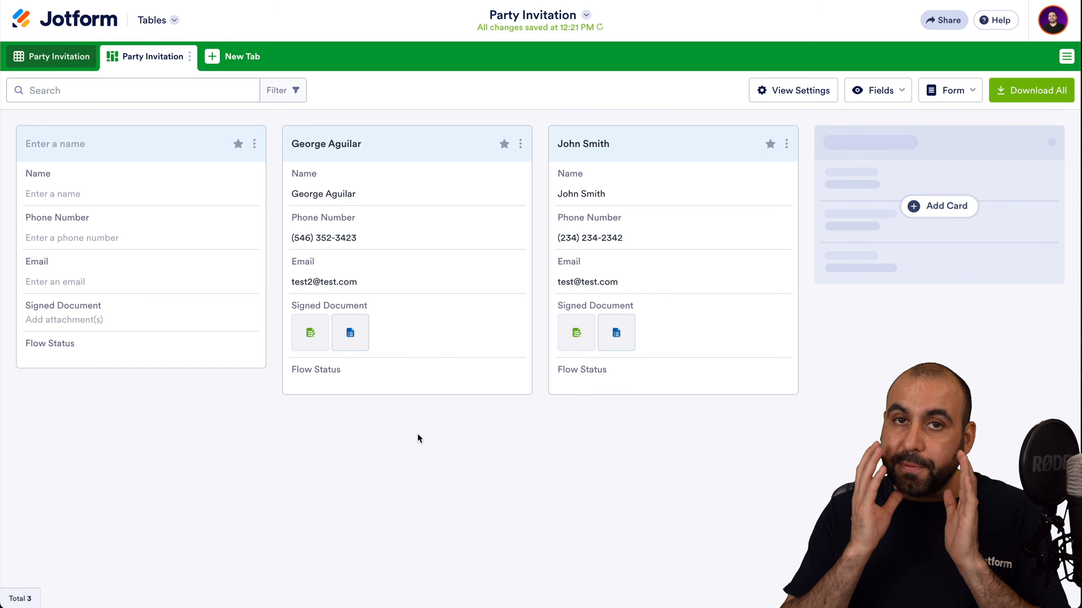
click(237, 61)
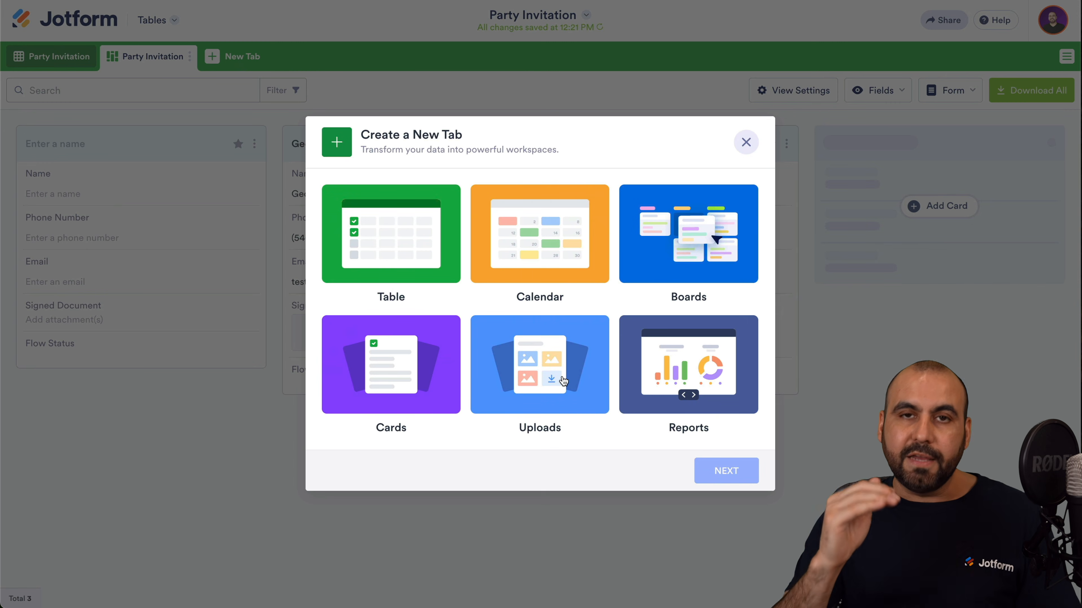
Create a compact two-chart report tab from the Party Invitation form.
click(687, 386)
click(724, 470)
click(497, 173)
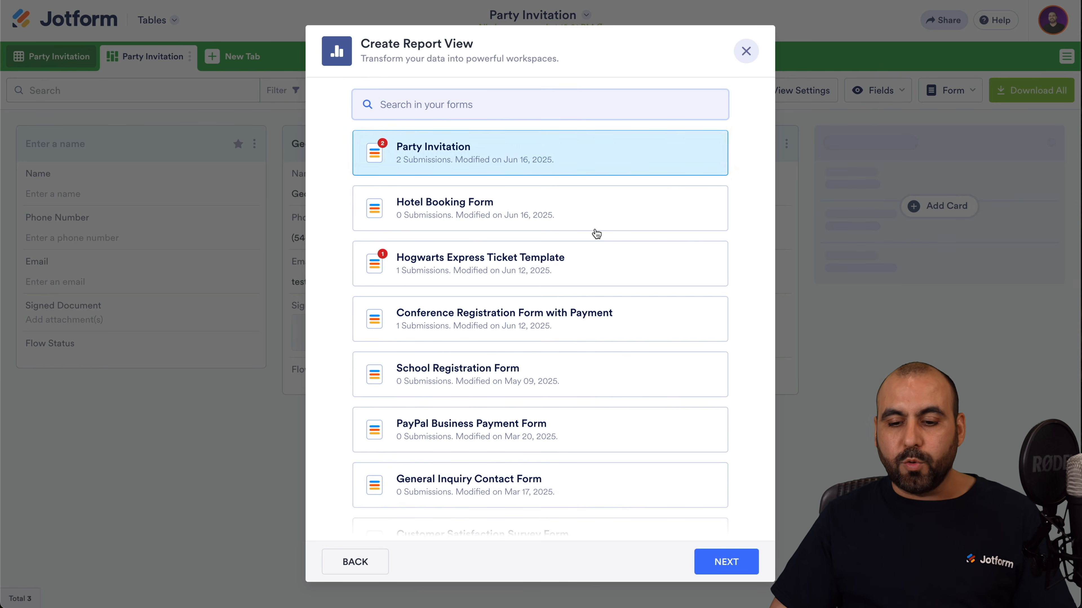
click(718, 561)
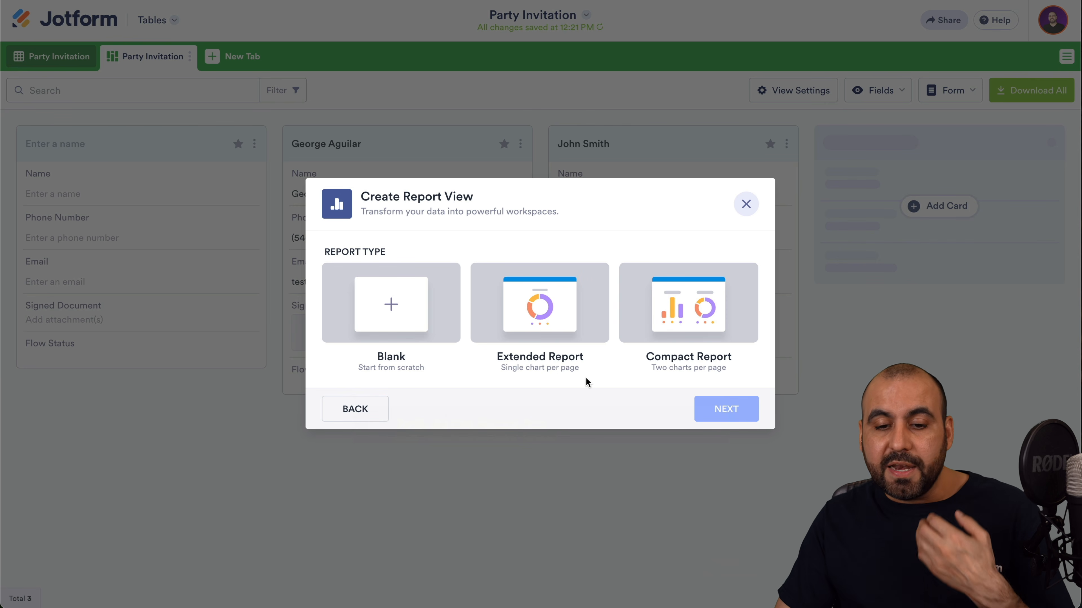
click(672, 324)
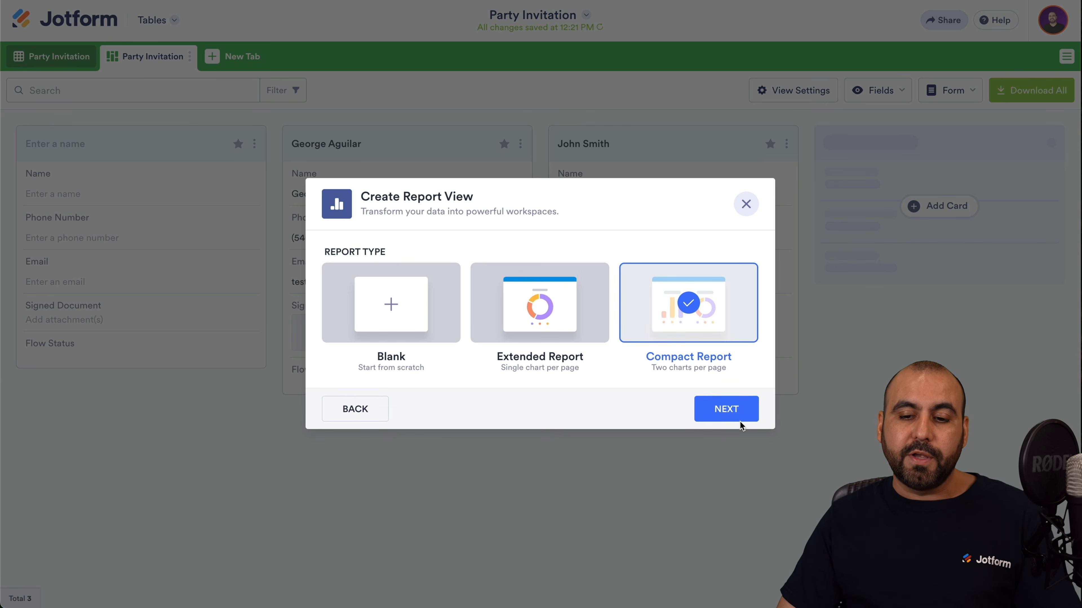
click(728, 410)
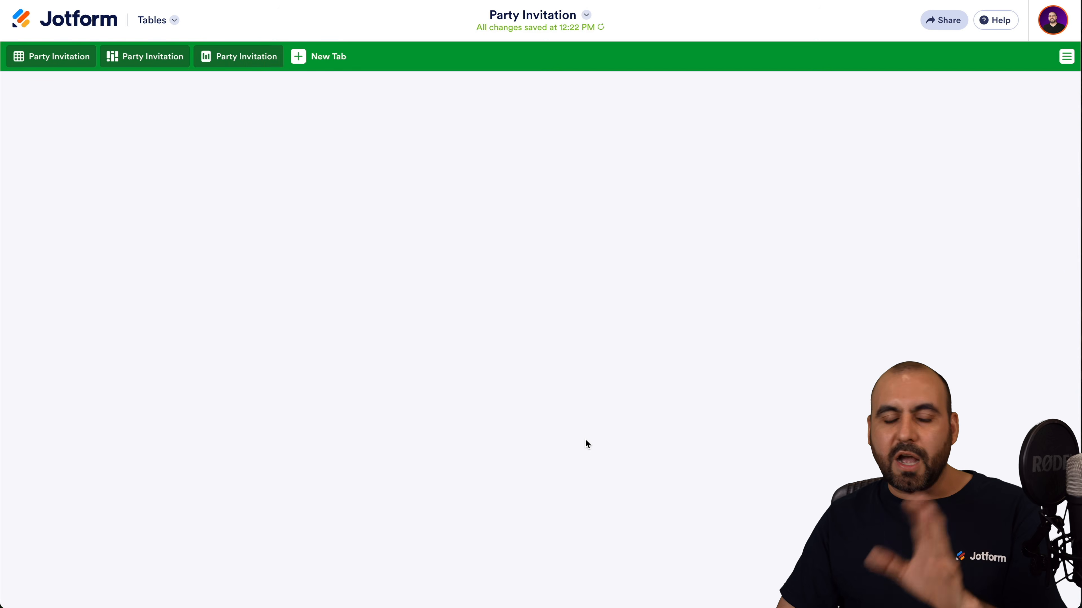
Browse report slides 2–5, open the slide-5 pie chart's settings, then leave the report.
scroll(586, 440, down, 4)
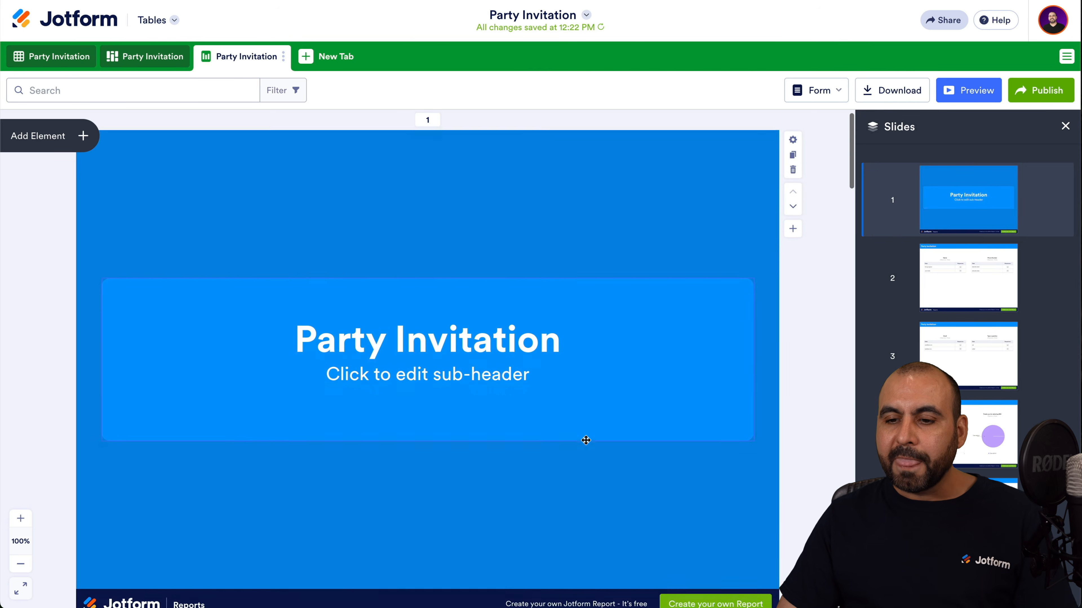
click(931, 282)
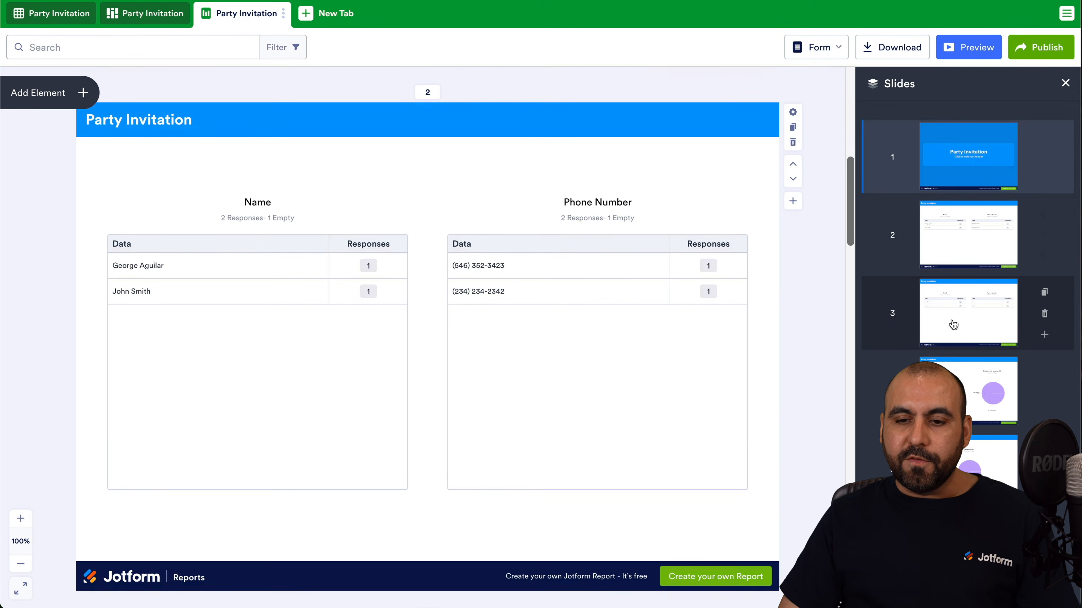
click(987, 333)
click(972, 410)
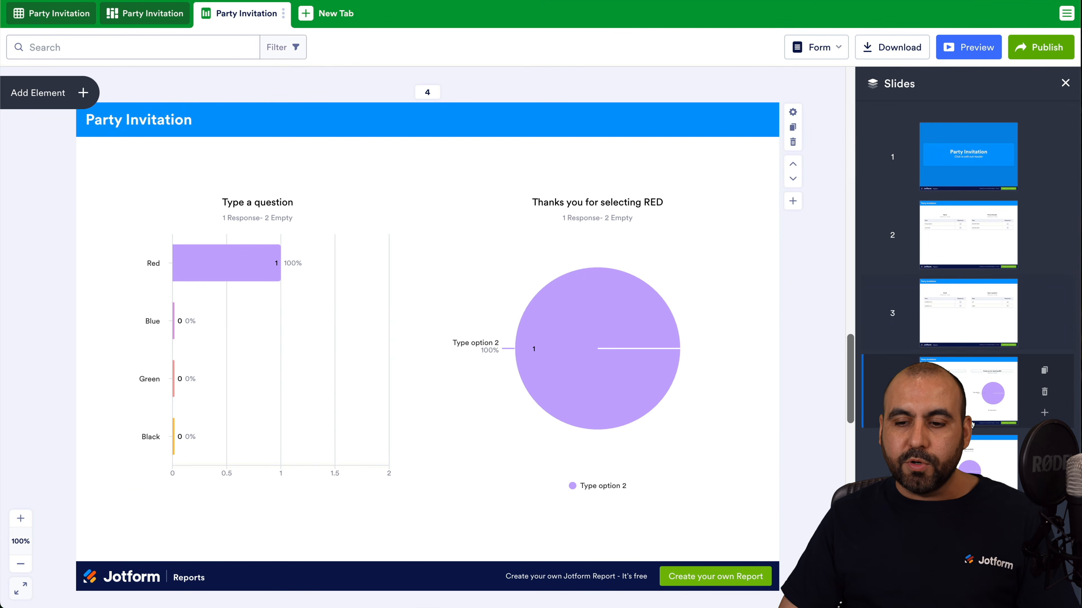
click(983, 451)
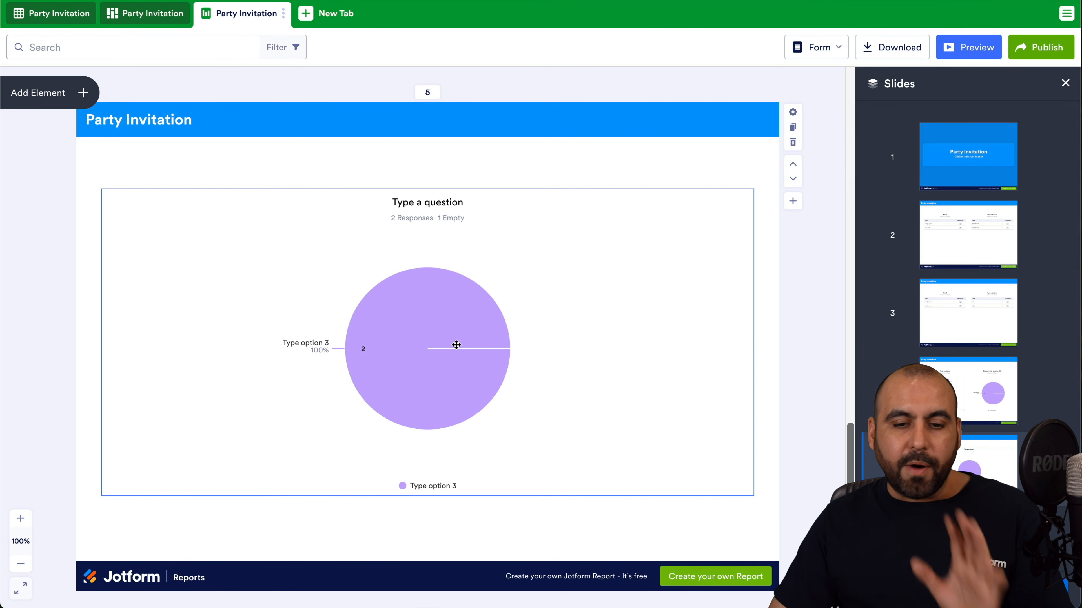
click(456, 344)
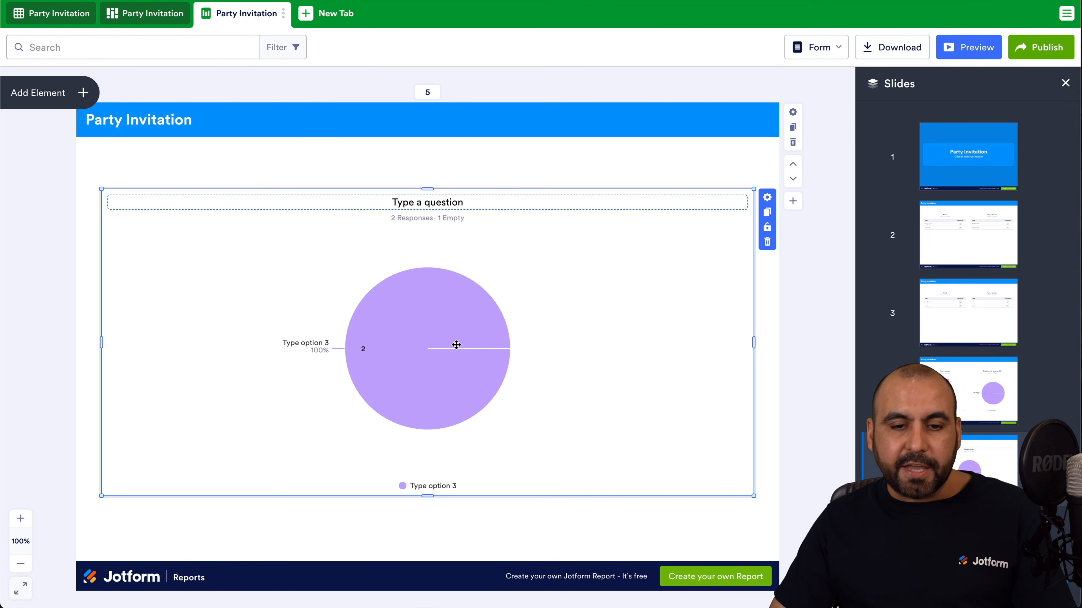
click(766, 198)
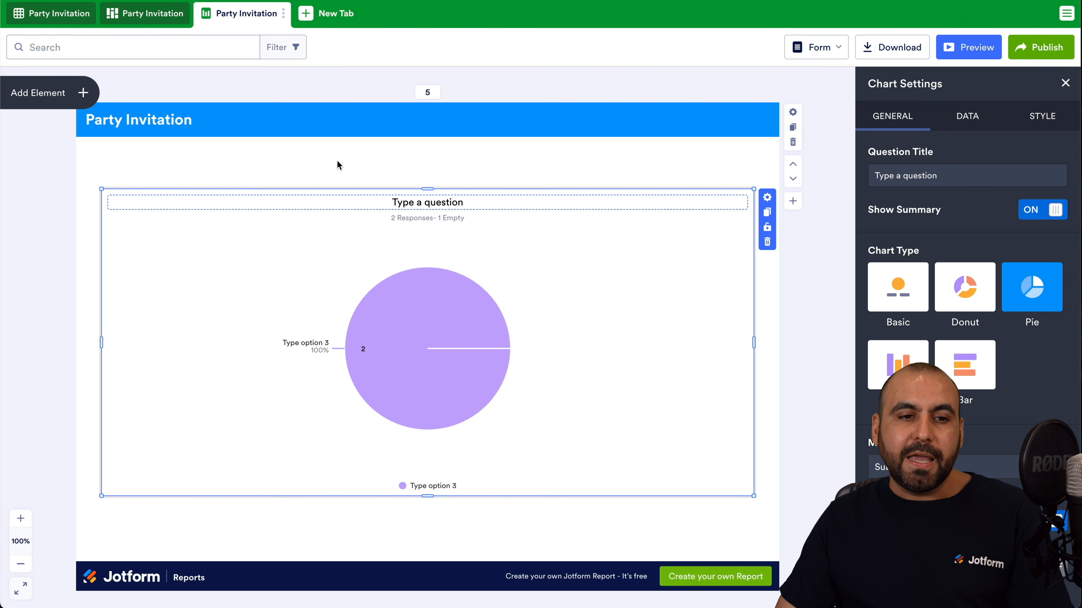
scroll(263, 183, up, 15)
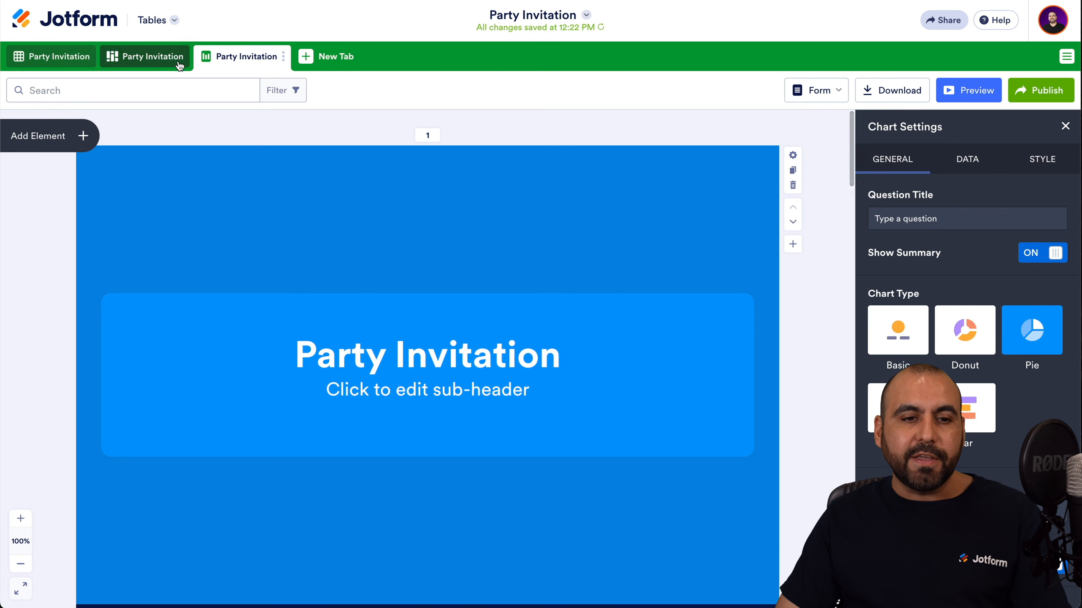
click(79, 56)
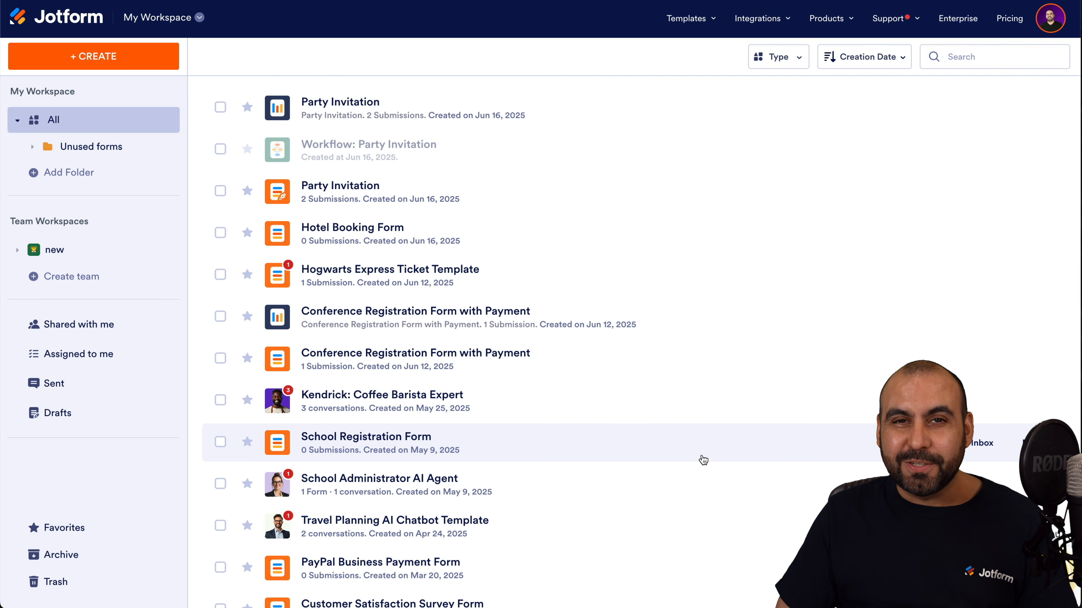
Go to My Apps and start a new app from a template.
click(166, 25)
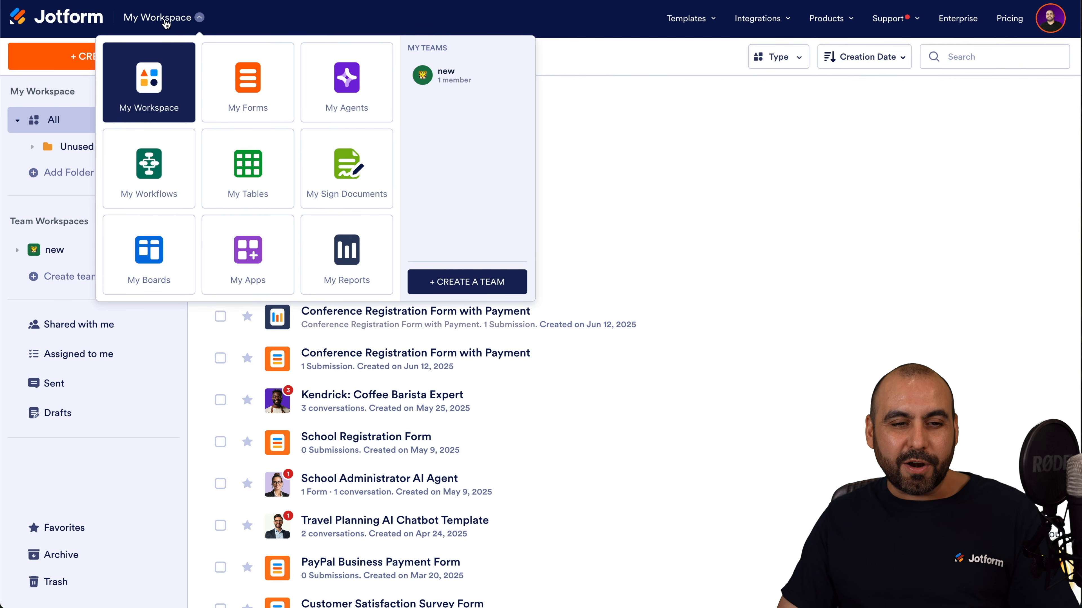
click(250, 251)
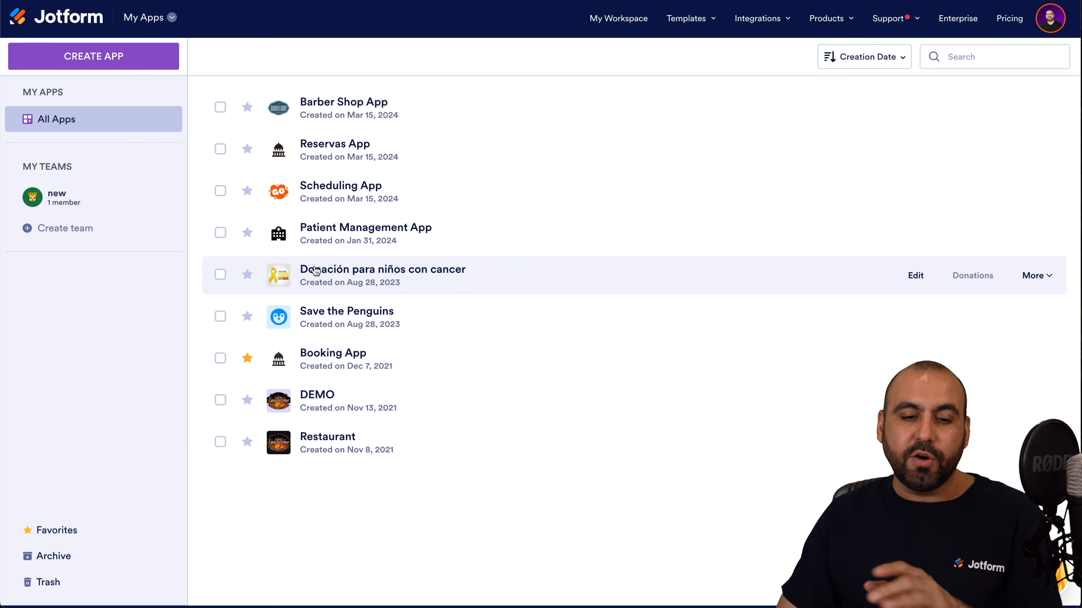
click(102, 60)
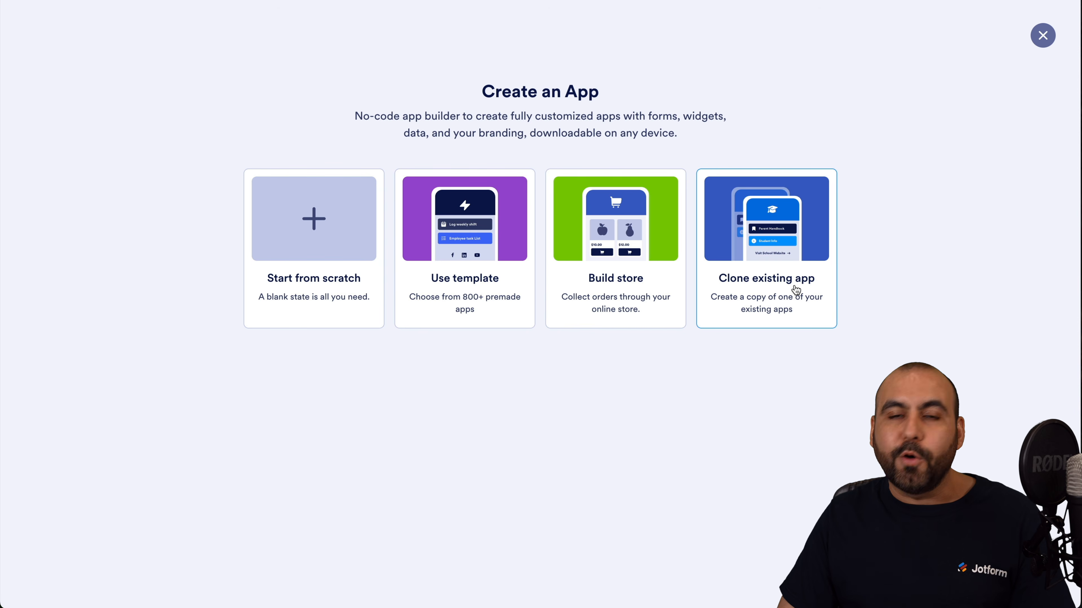
click(497, 236)
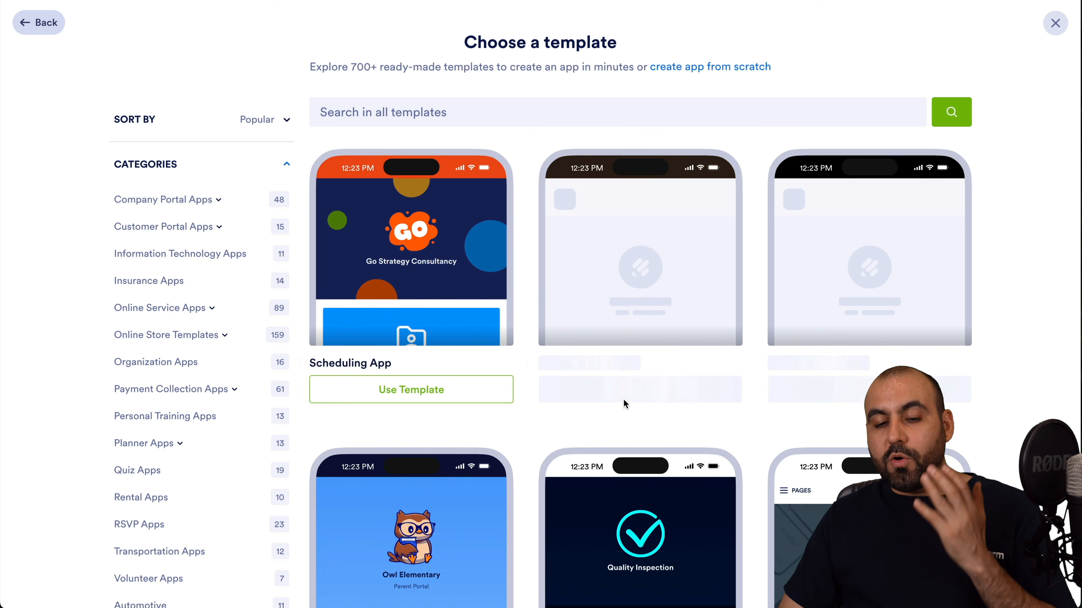
scroll(623, 400, down, 5)
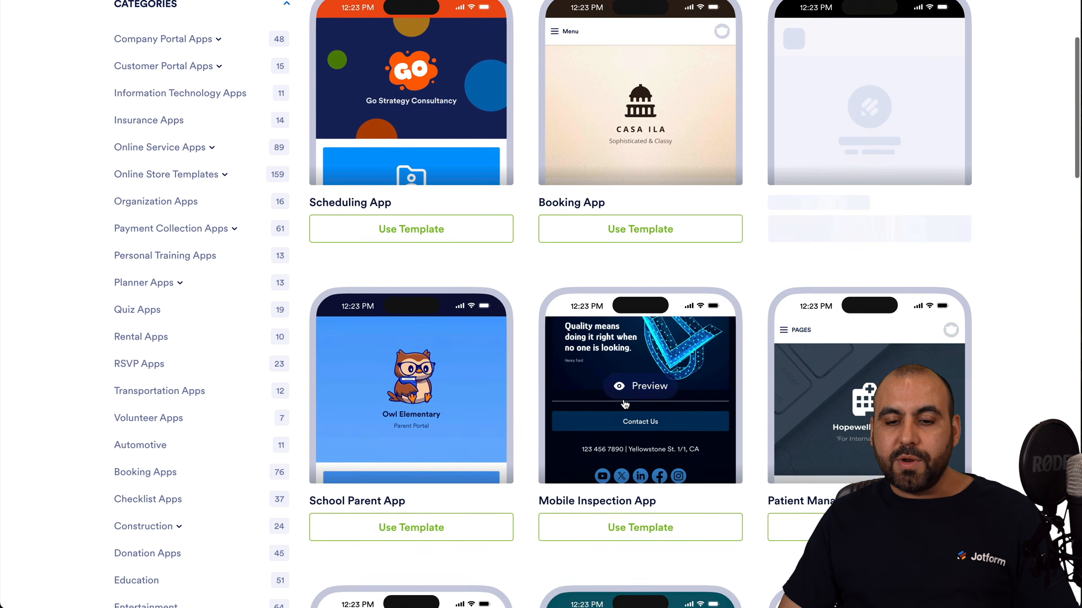
scroll(421, 49, up, 4)
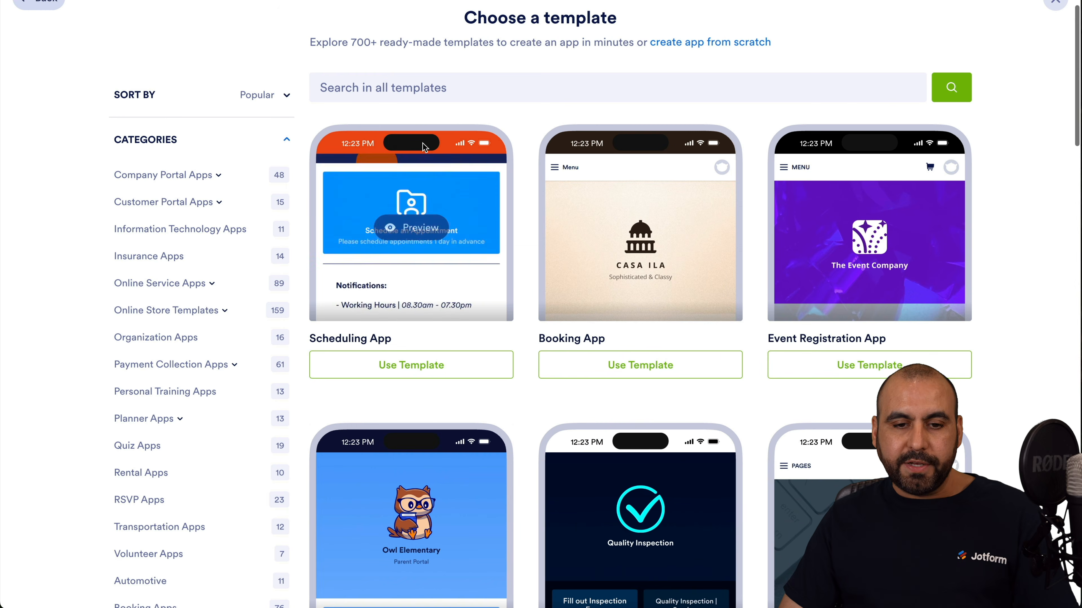
Preview the Scheduling App template, including its appointment request page.
click(417, 229)
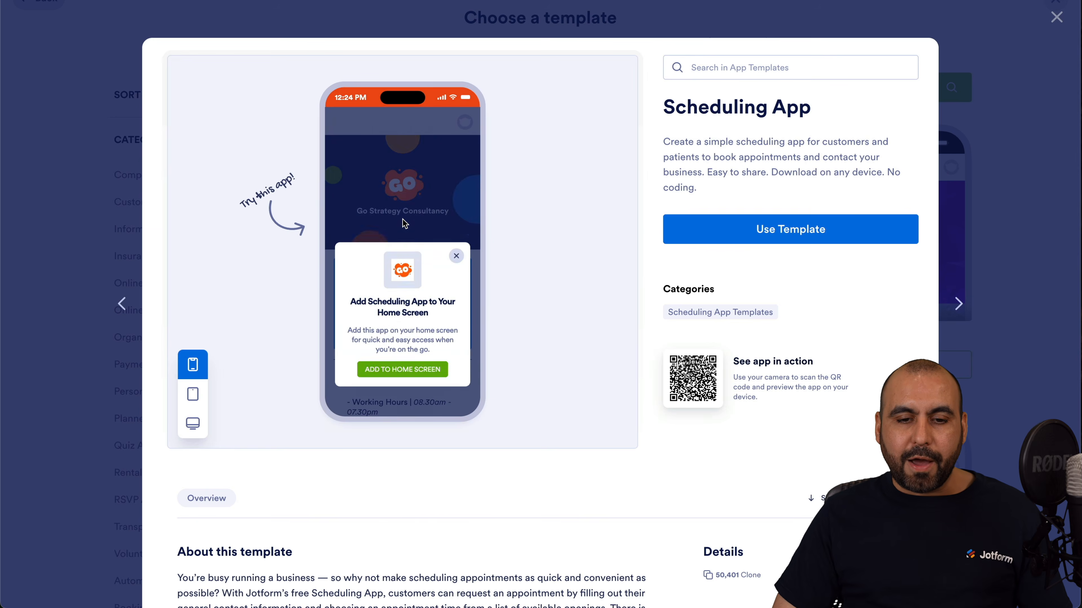
scroll(403, 223, down, 2)
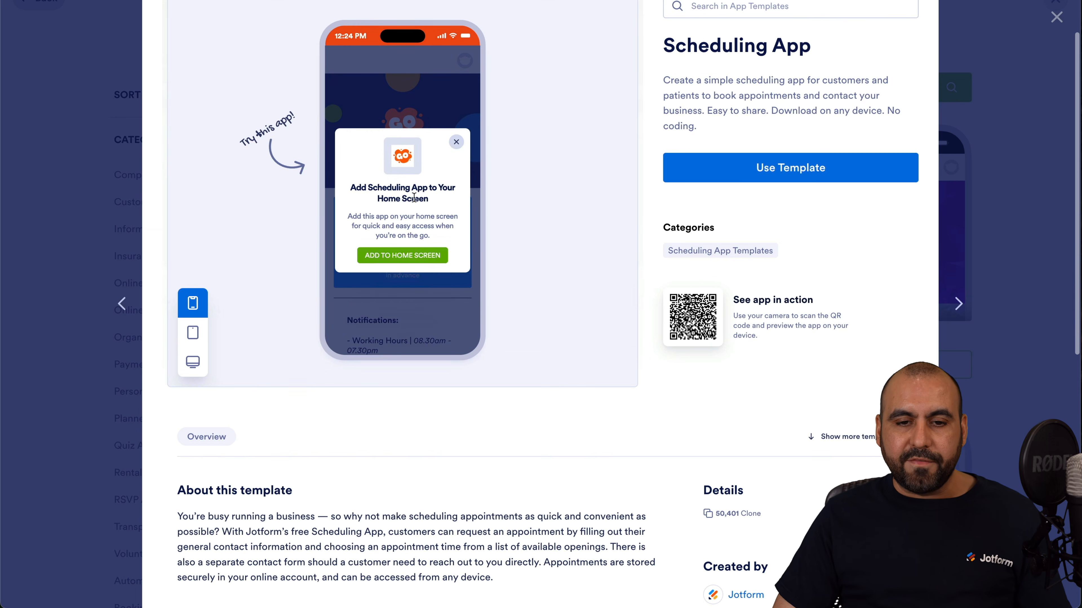
click(454, 146)
click(399, 247)
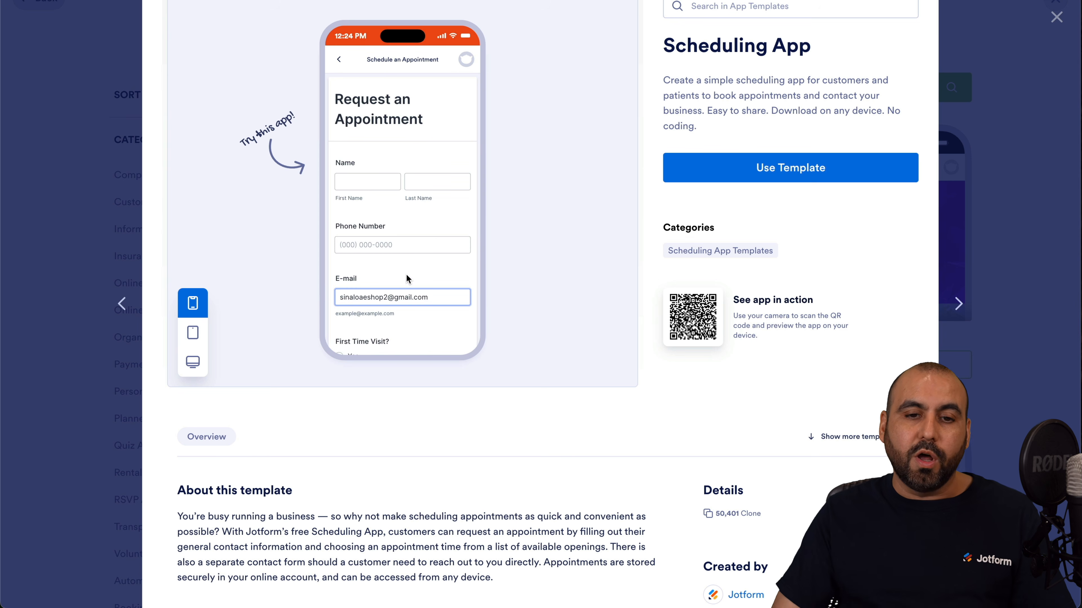
scroll(405, 277, down, 4)
scroll(406, 277, up, 4)
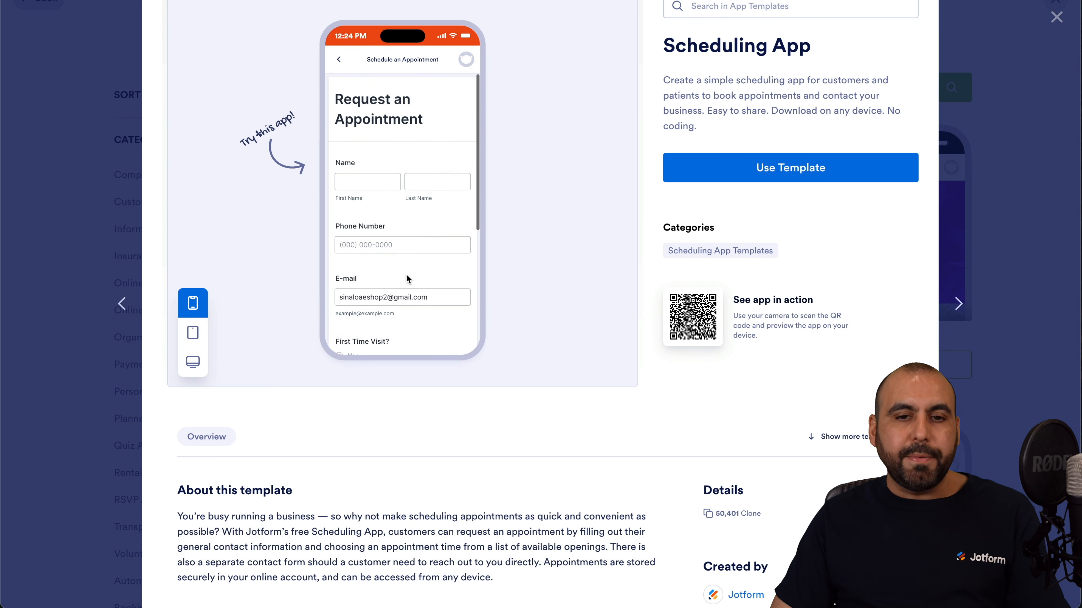
scroll(406, 275, up, 2)
click(1055, 18)
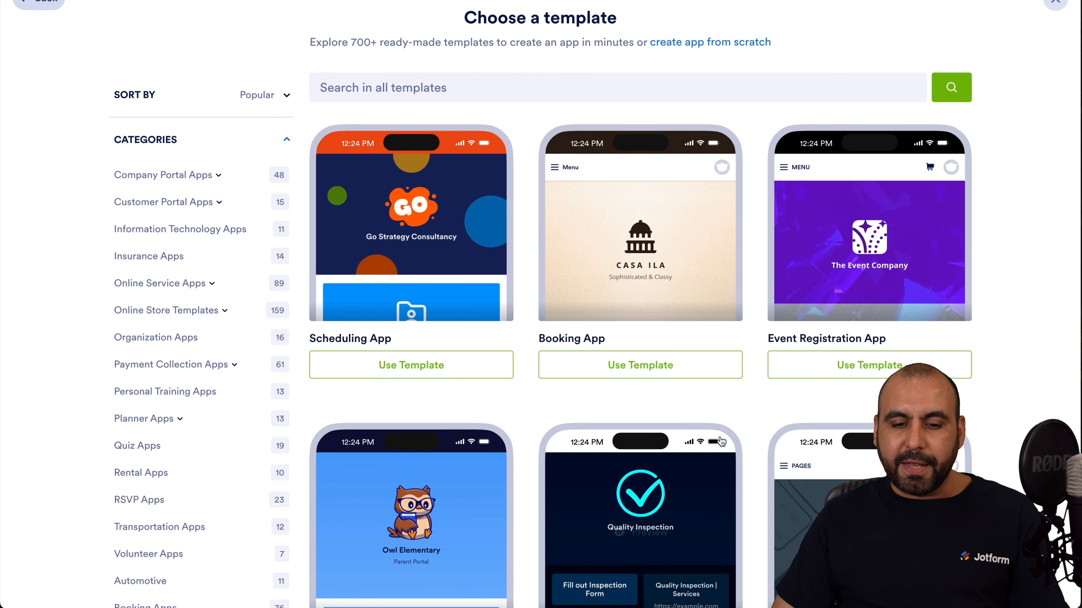
Preview the Booking App template and its navigation menu, then use it for the new app.
mouse_move(656, 226)
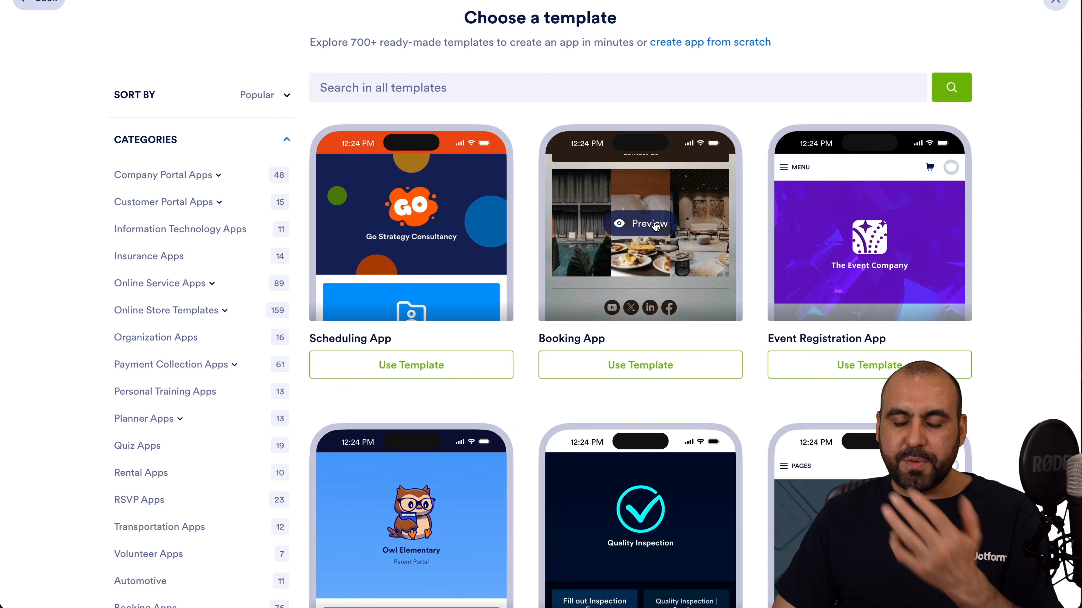
click(656, 226)
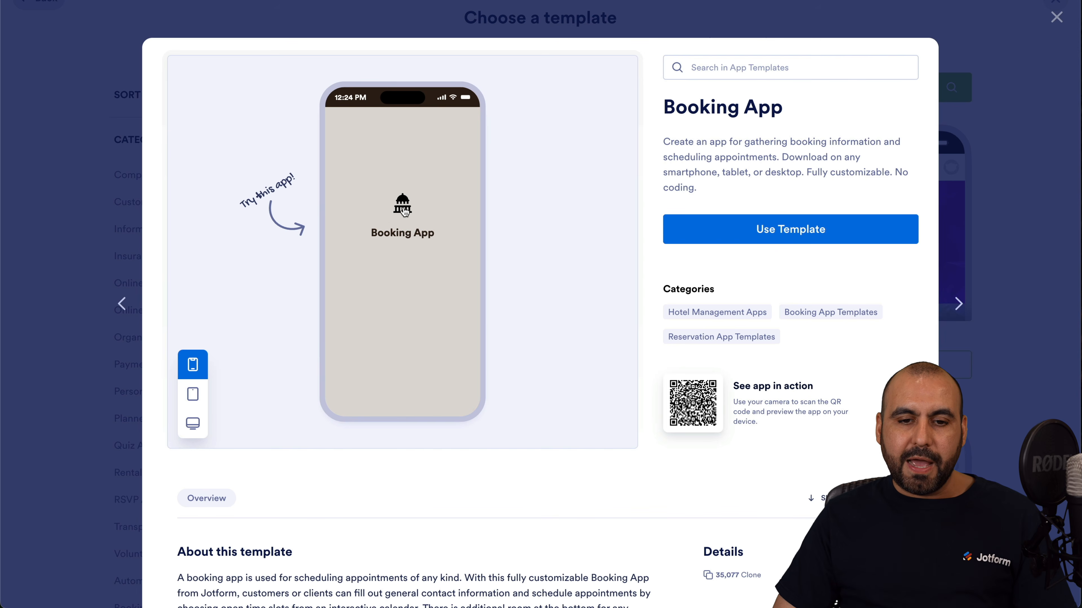
click(455, 204)
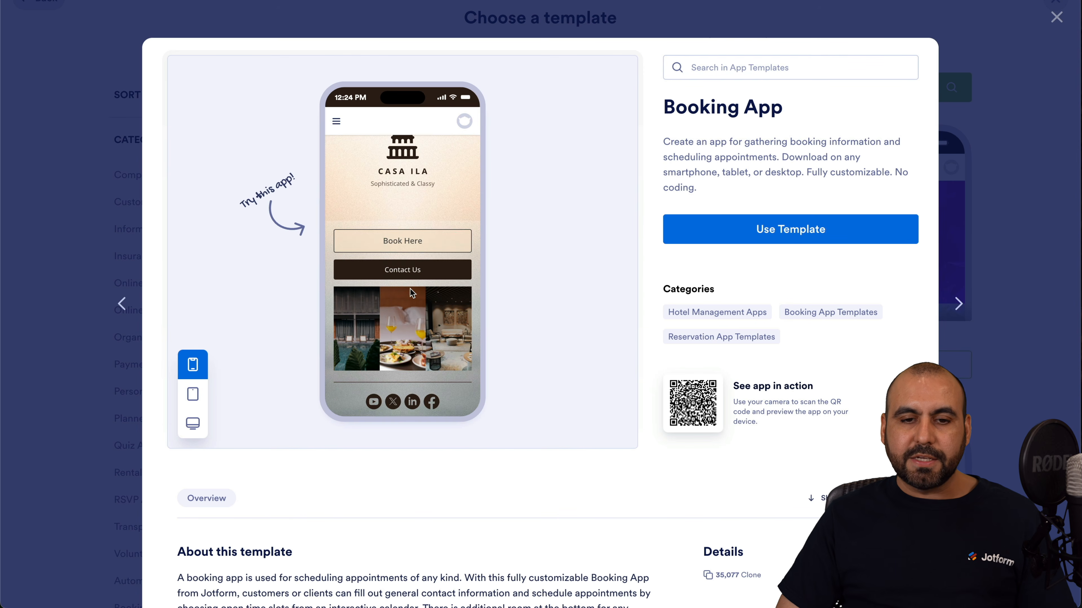
scroll(411, 293, up, 2)
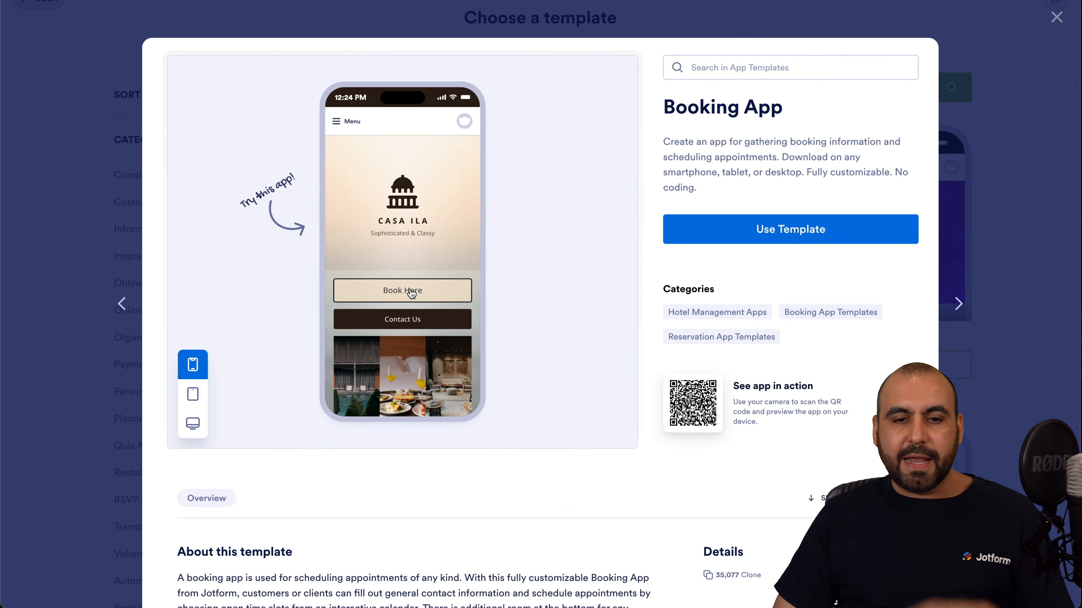
click(335, 123)
click(464, 124)
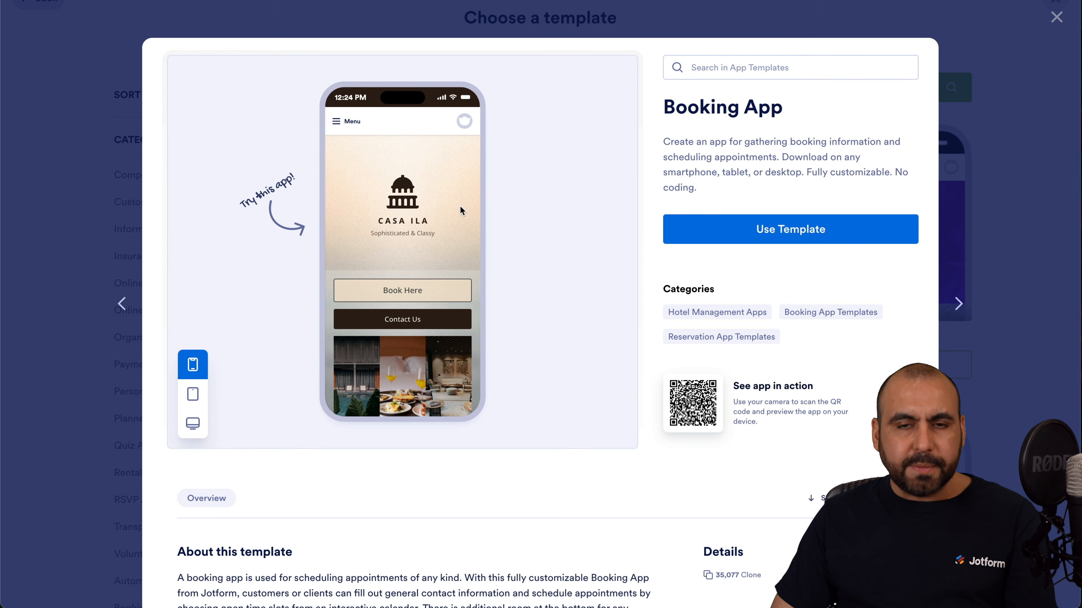
click(743, 224)
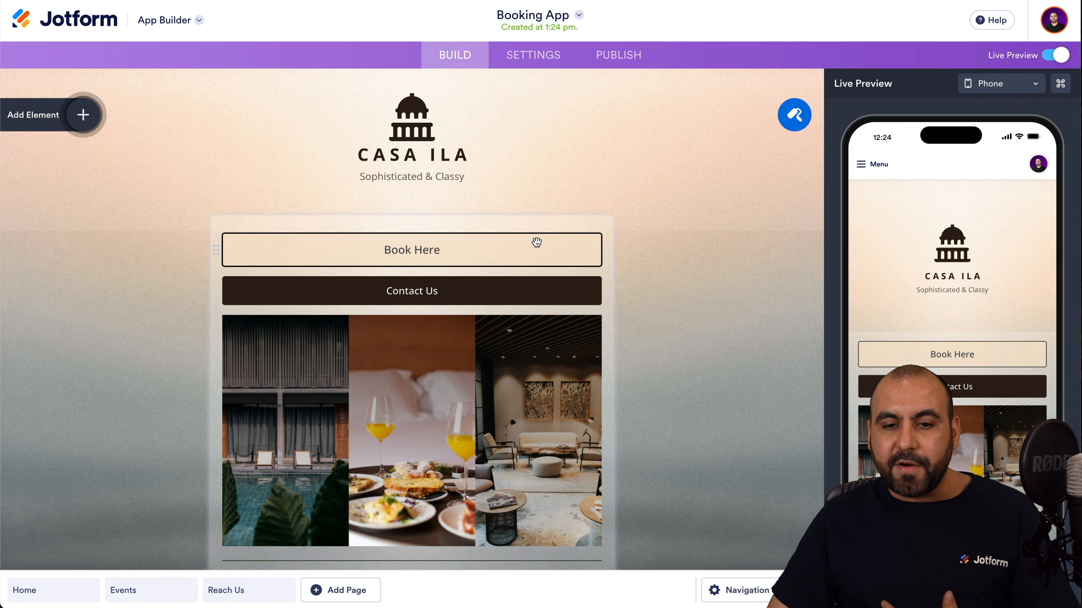
Inspect the Book Here form's editor, properties and style, and the collage image, without changes.
click(536, 242)
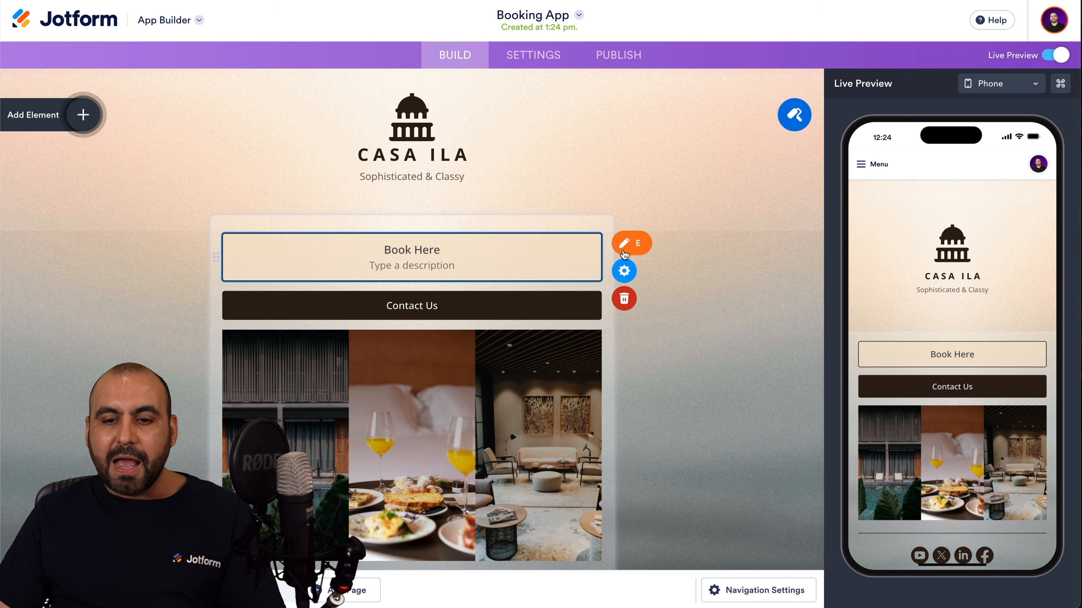
click(642, 247)
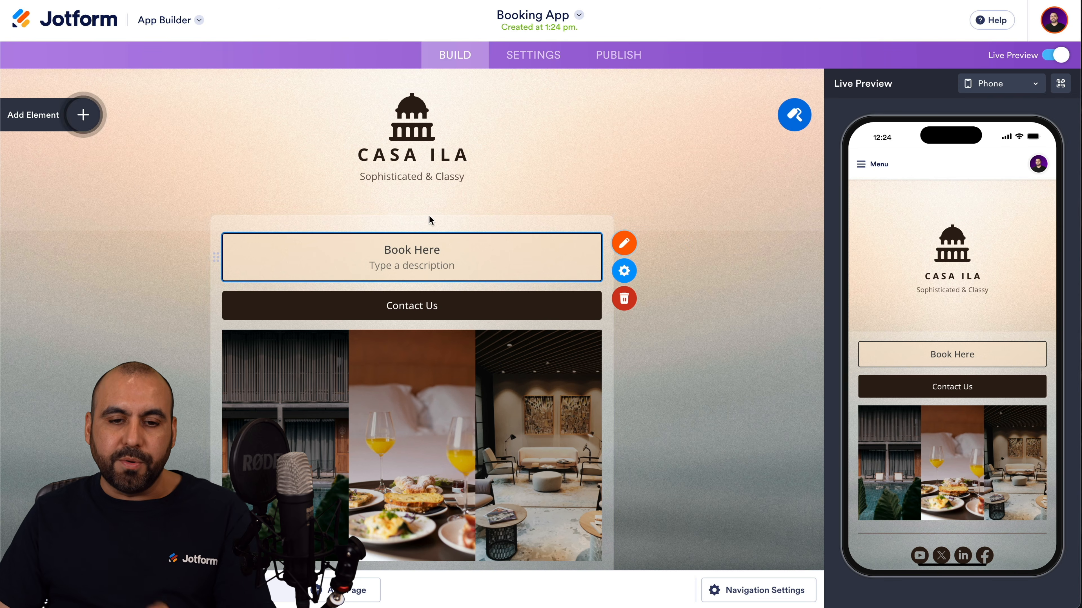
click(630, 272)
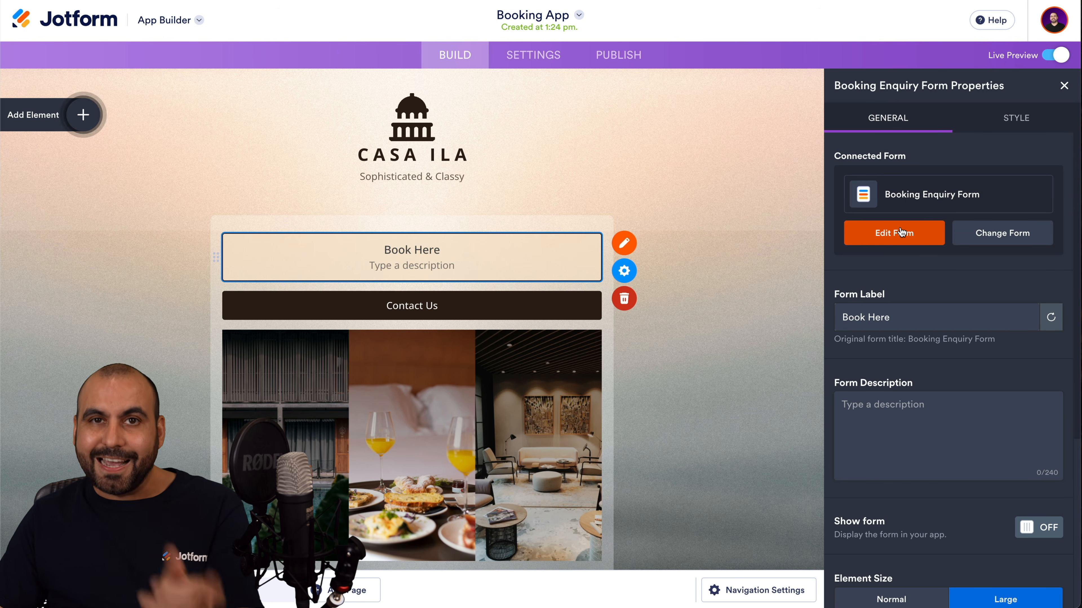
scroll(901, 232, down, 3)
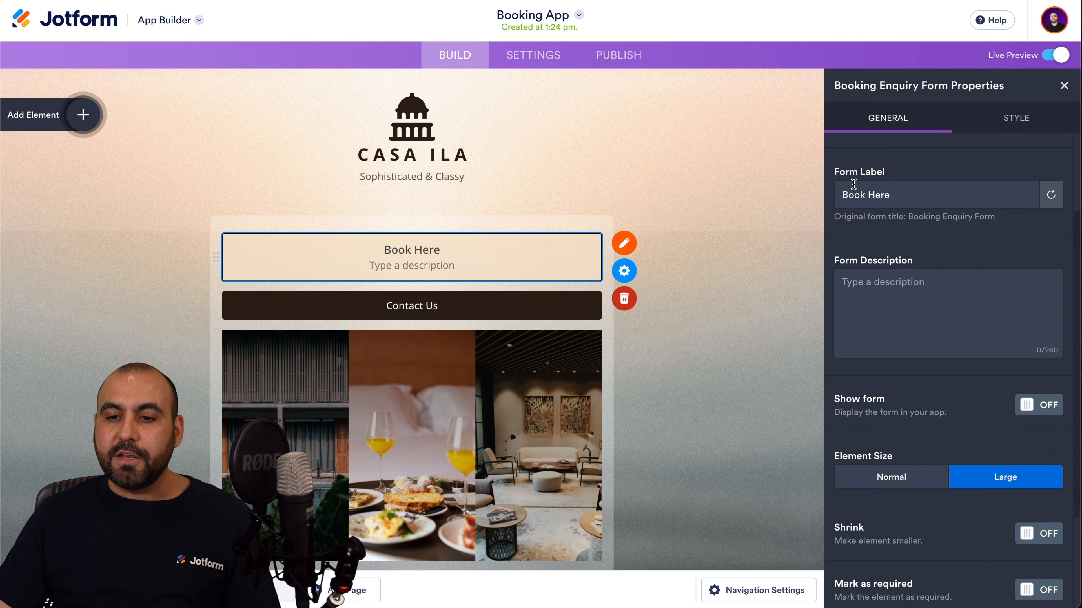
scroll(925, 263, down, 3)
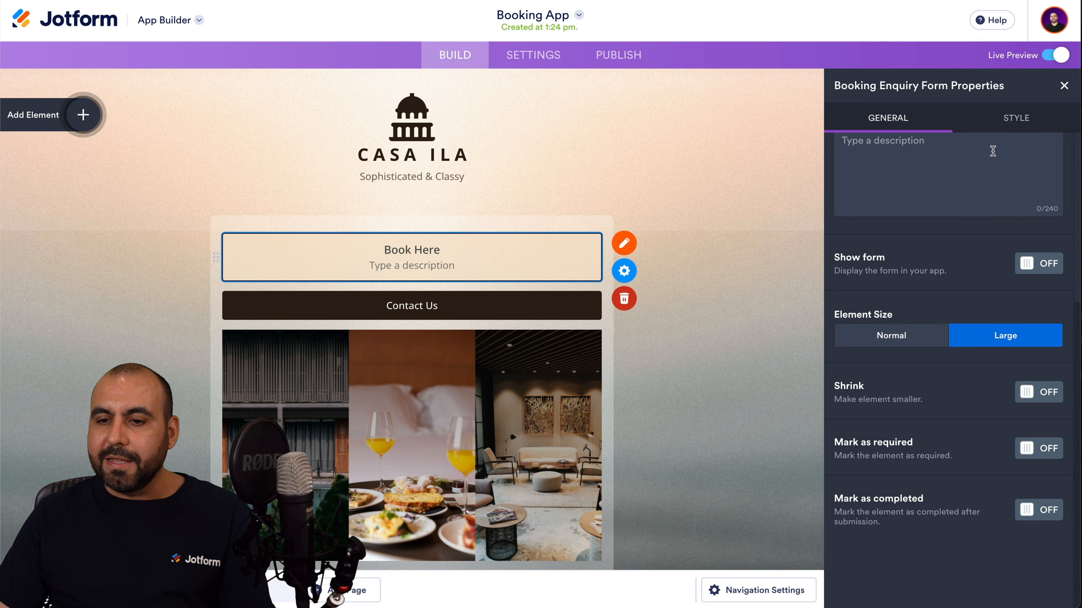
click(1016, 118)
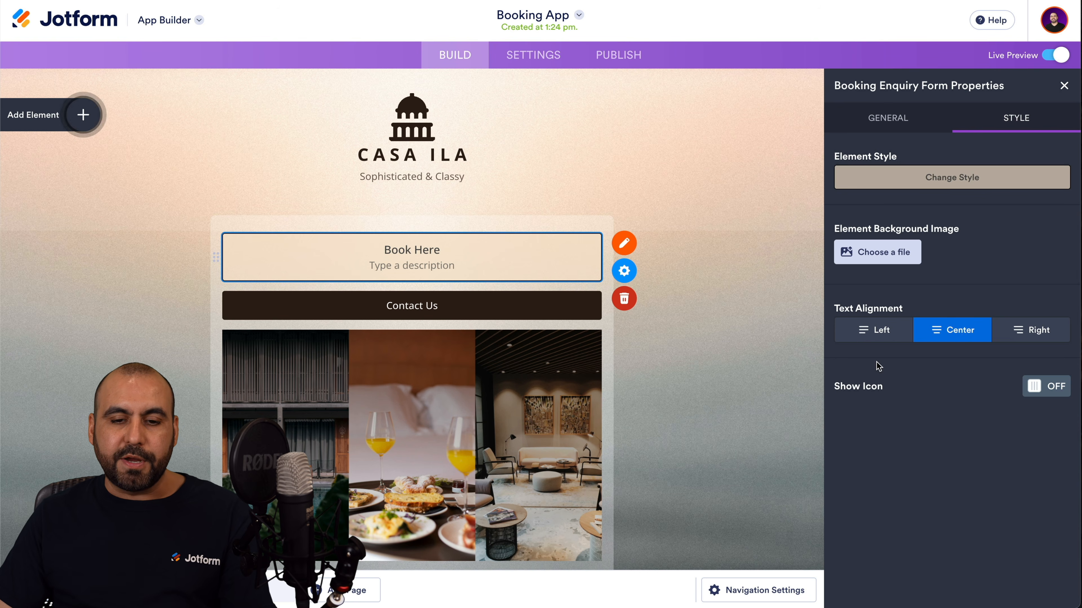
click(448, 372)
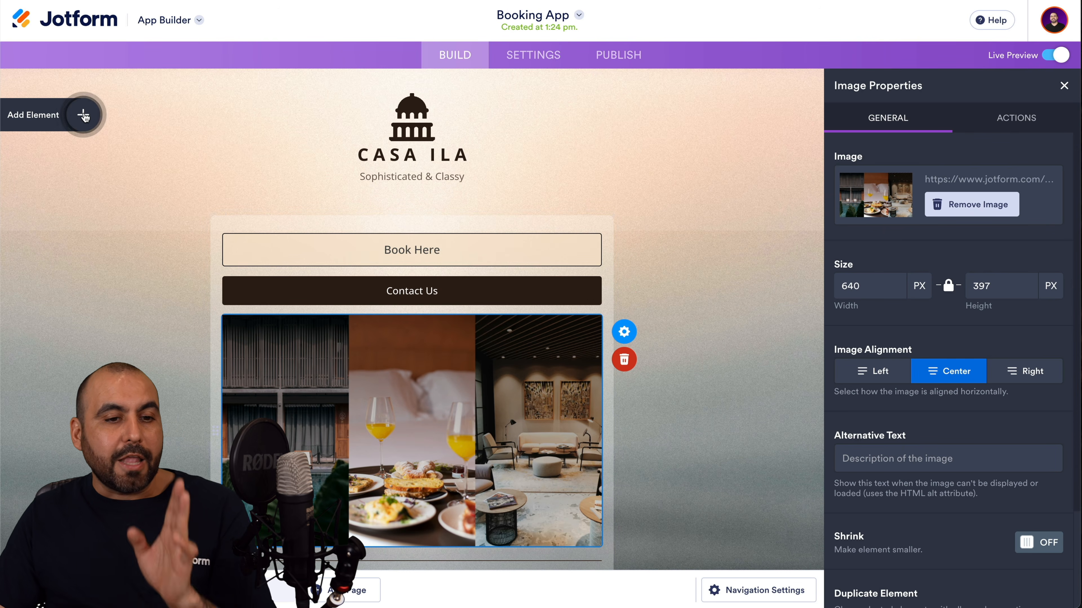
click(84, 122)
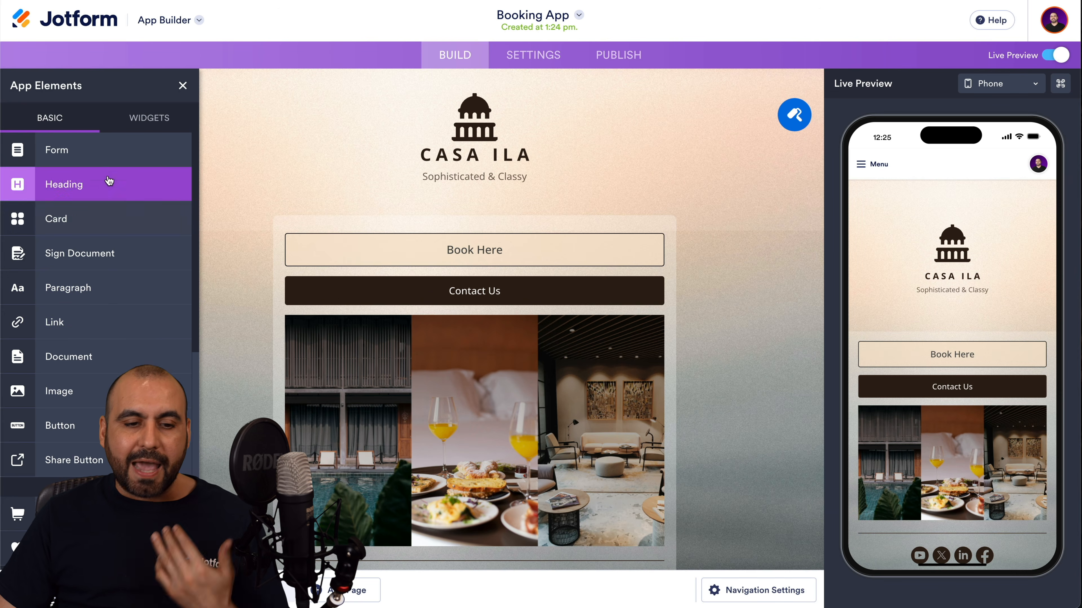
Browse the BASIC elements and the WIDGETS catalogue, then close the App Elements panel.
scroll(133, 307, down, 5)
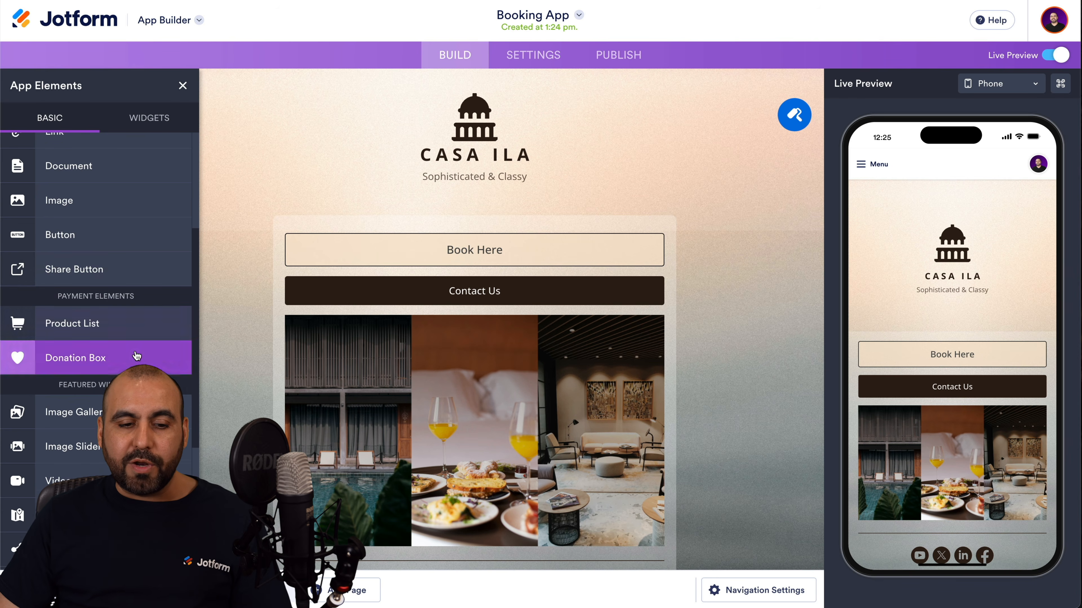
scroll(138, 341, down, 5)
scroll(140, 330, down, 1)
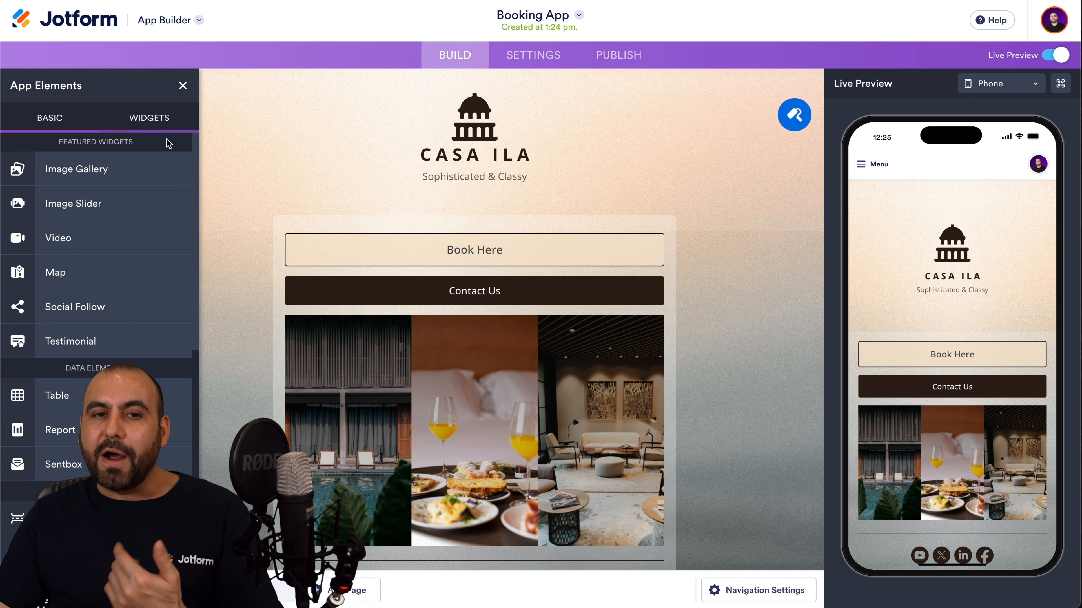
click(163, 123)
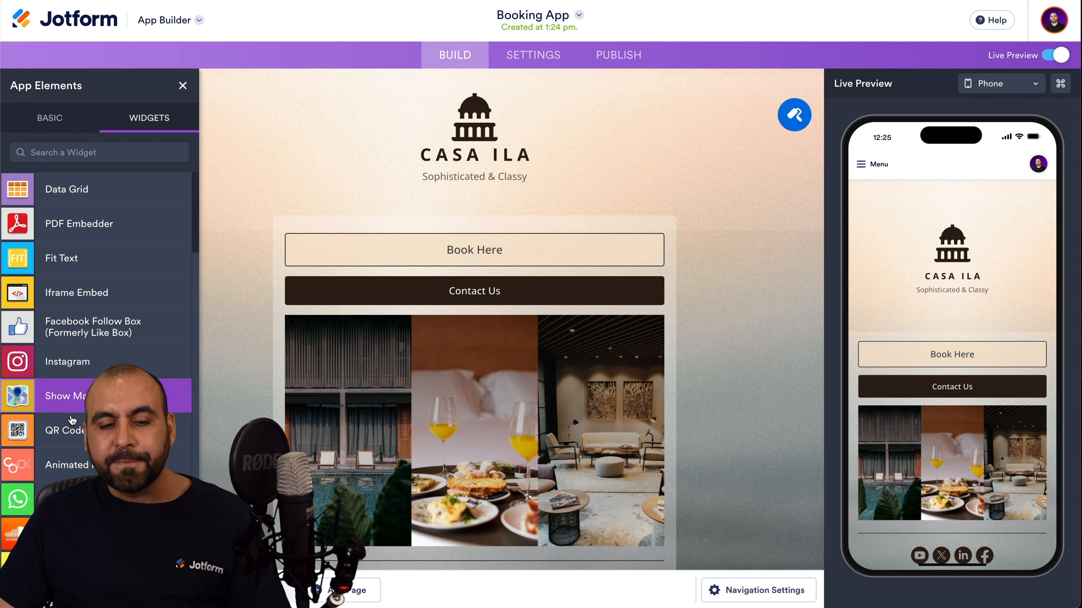
scroll(103, 383, down, 10)
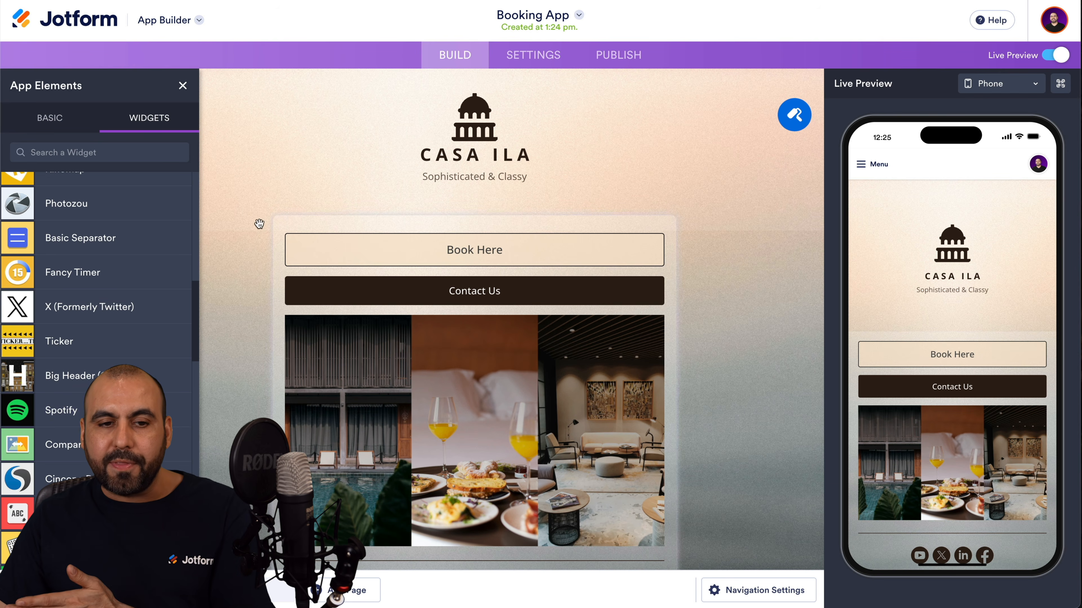
click(183, 86)
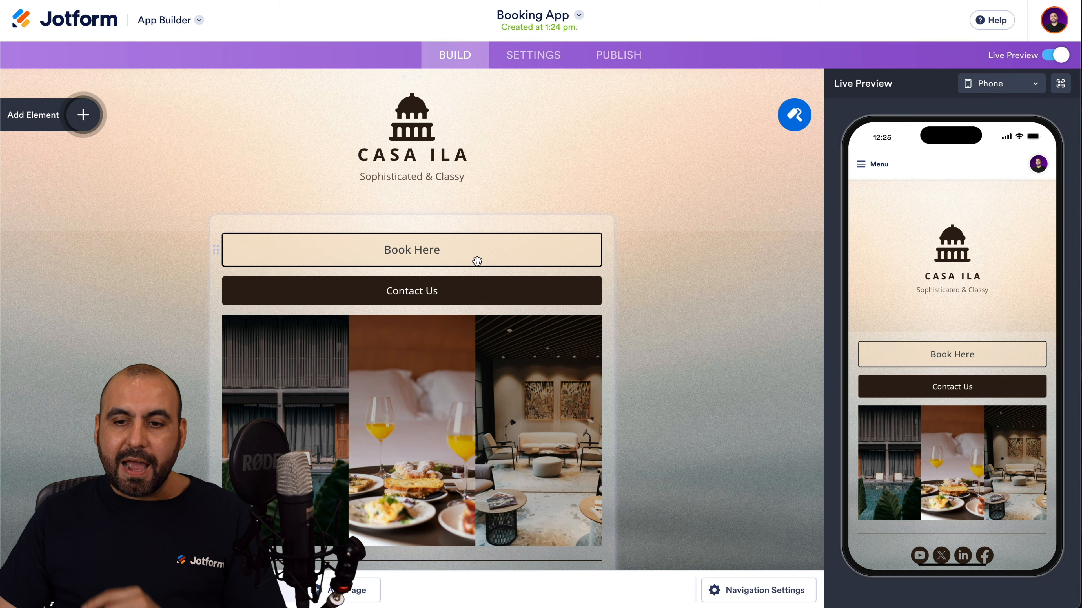
Try the All Shrinked and All Shrinked & No Icon layouts, then revert to Default.
click(796, 120)
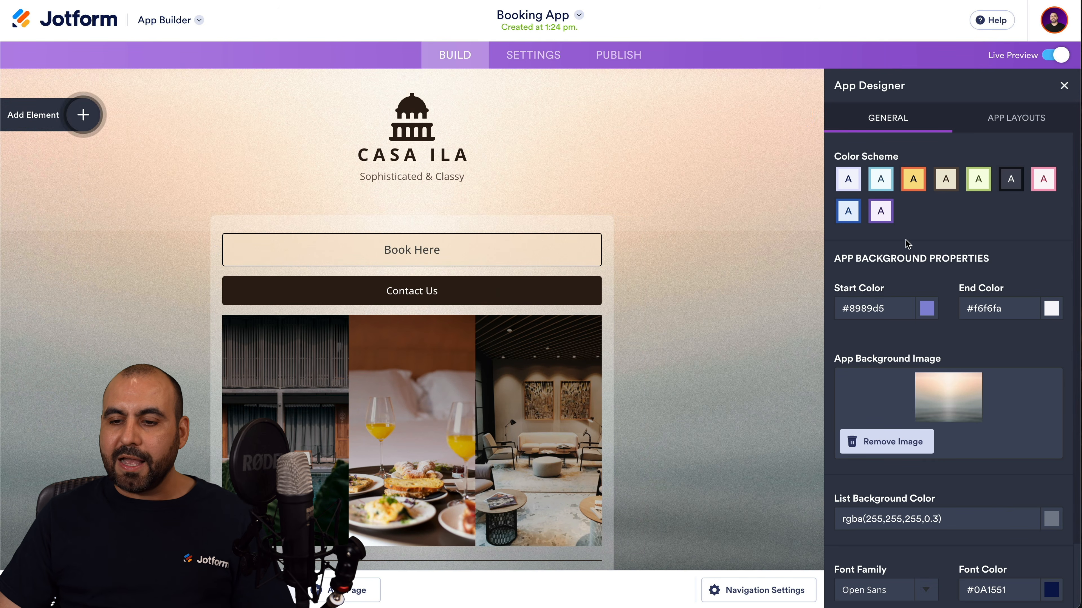
scroll(906, 229, down, 3)
scroll(929, 205, up, 3)
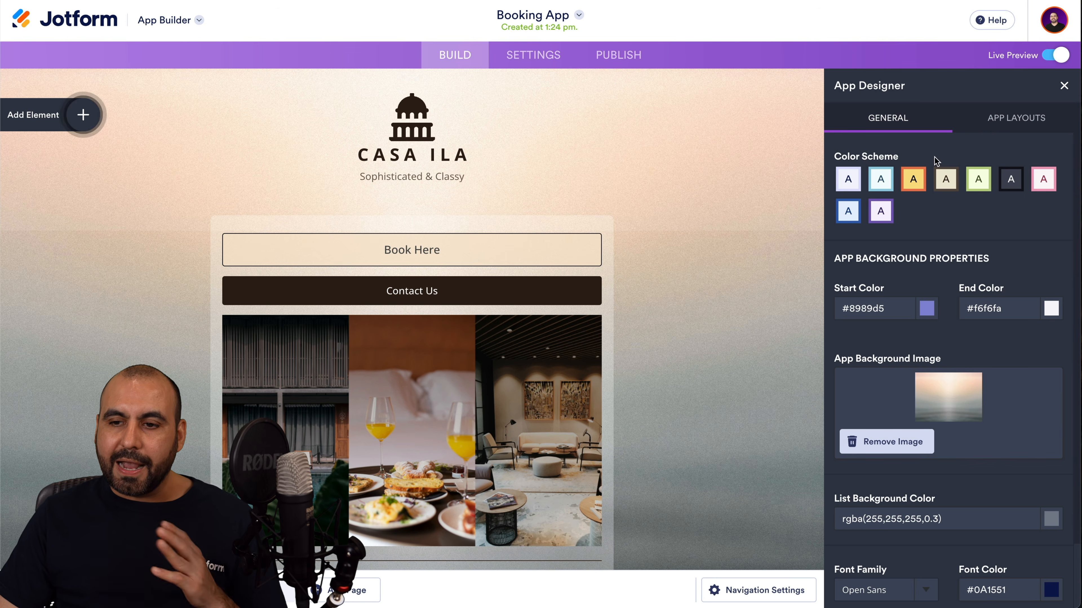
click(999, 124)
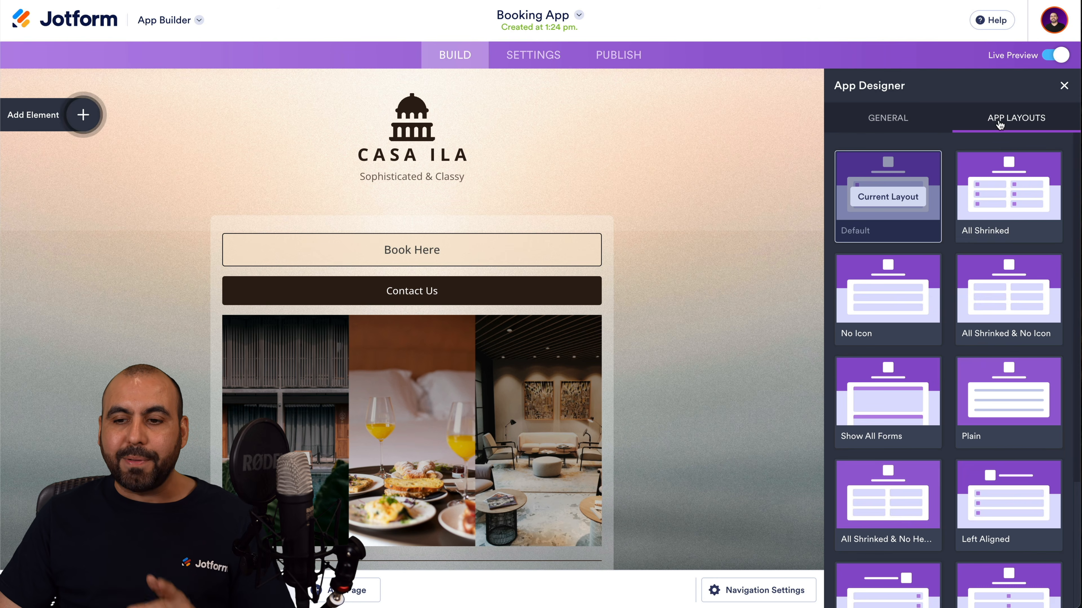
click(1006, 197)
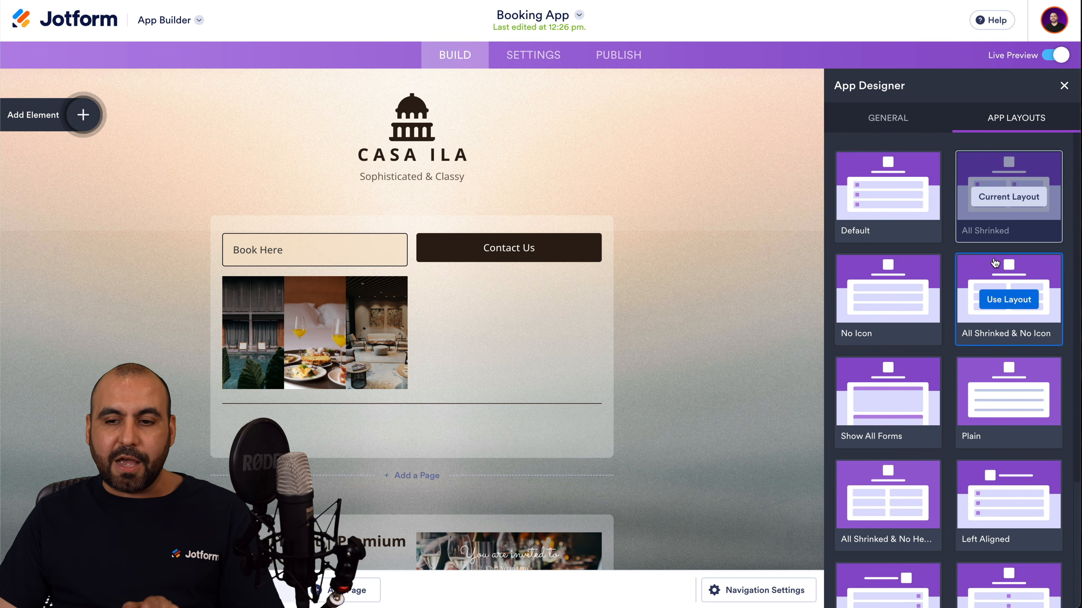
click(1008, 298)
click(914, 209)
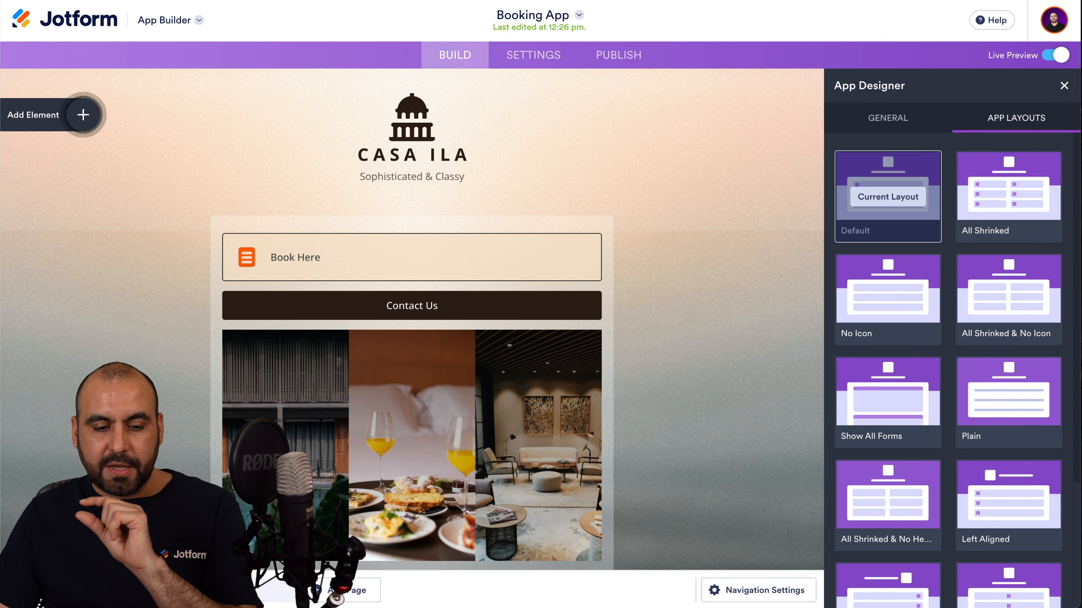
View the app's Events and Reach Us pages.
click(164, 594)
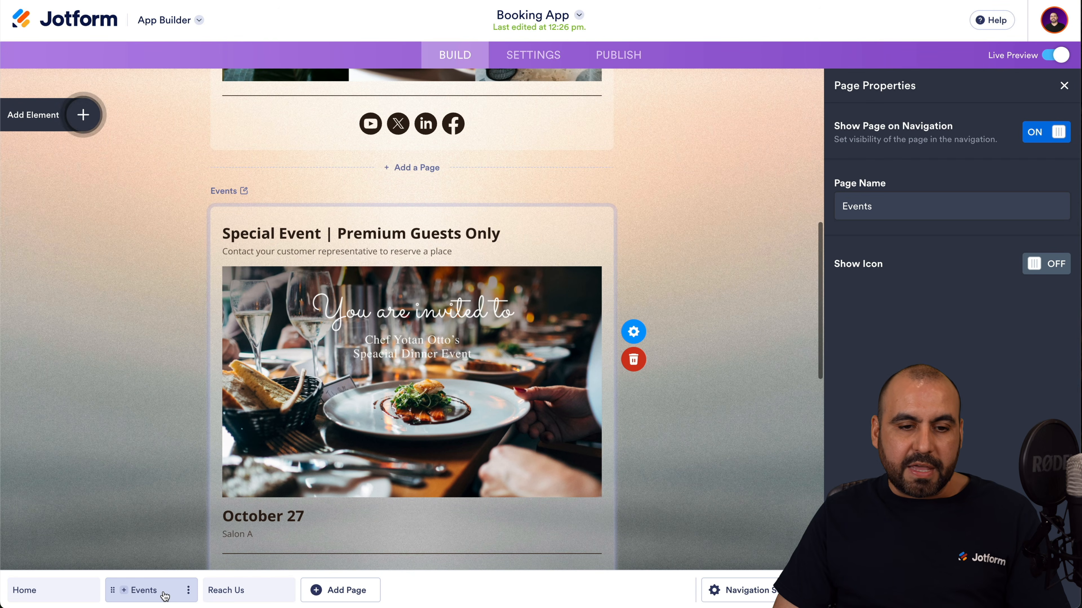
scroll(189, 483, down, 2)
scroll(189, 483, down, 1)
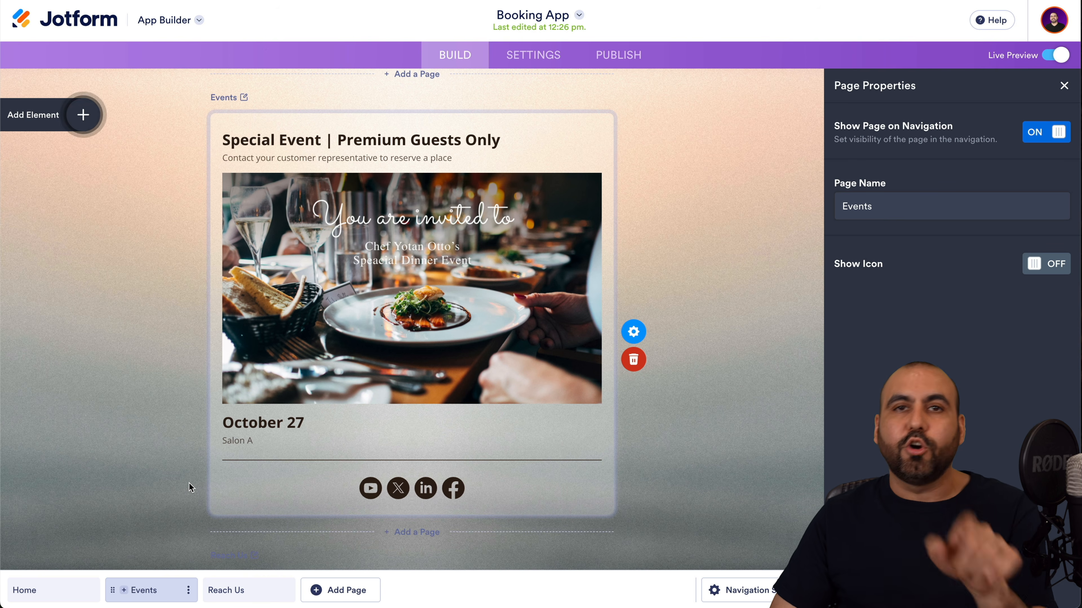
click(246, 591)
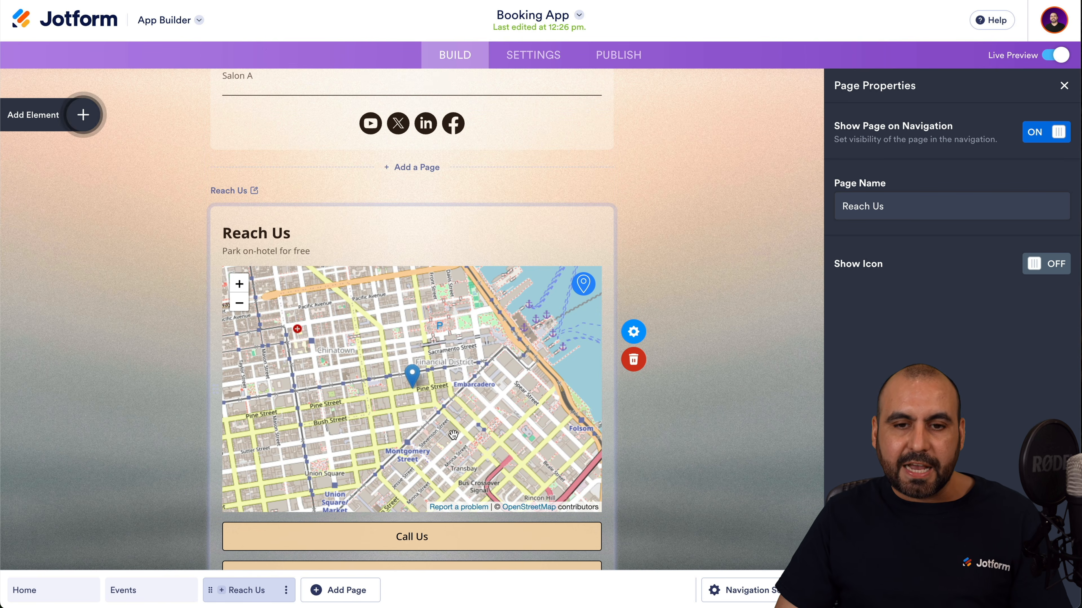
click(556, 57)
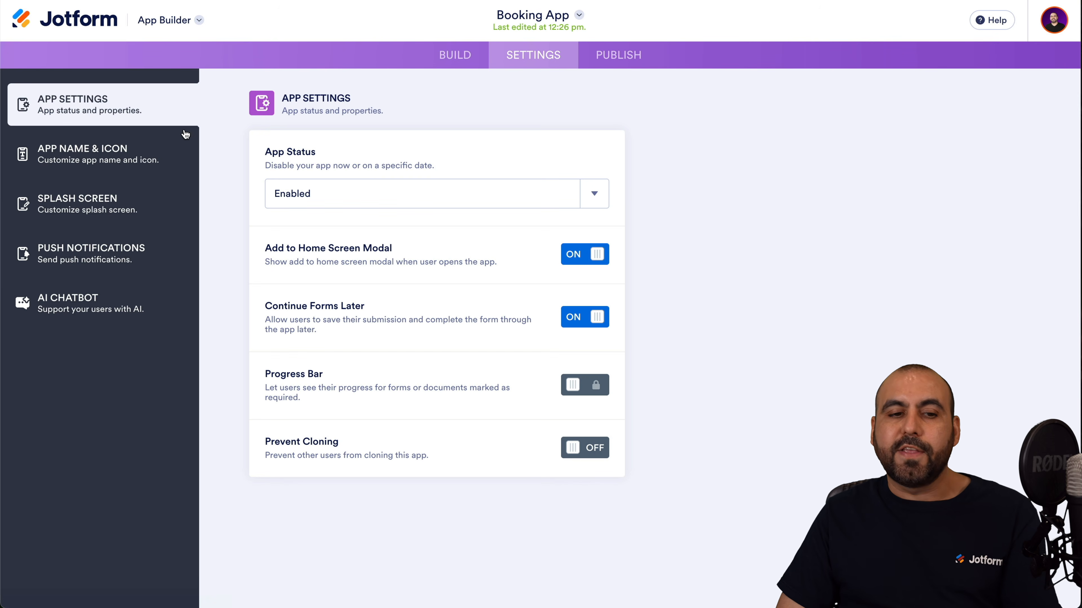
Review App Name & Icon, Splash Screen, Push Notifications, AI Chatbot and App Settings, then open Publish.
click(113, 154)
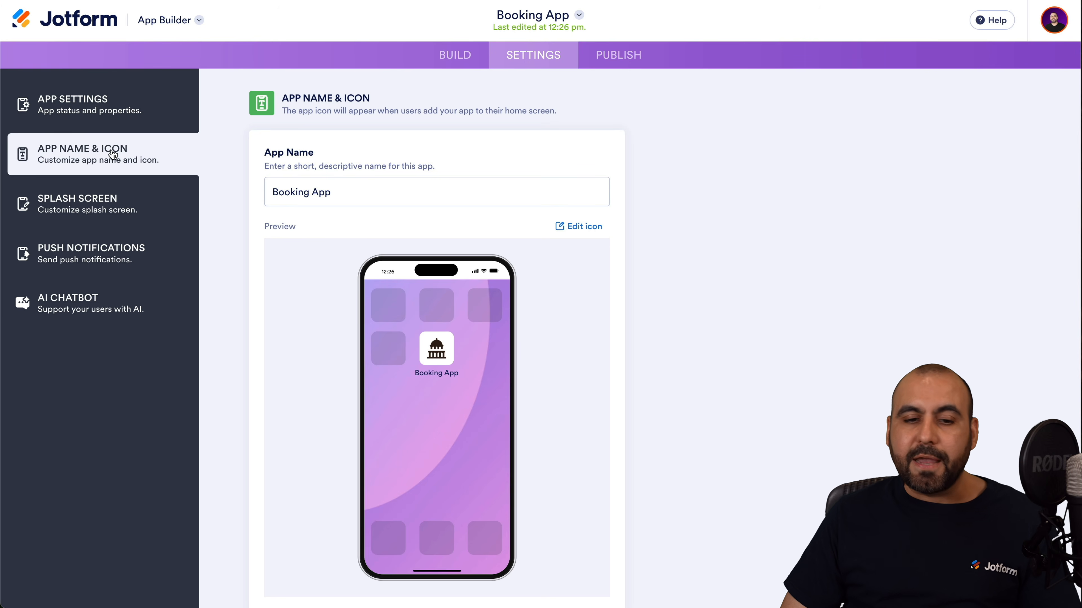
click(144, 211)
click(139, 264)
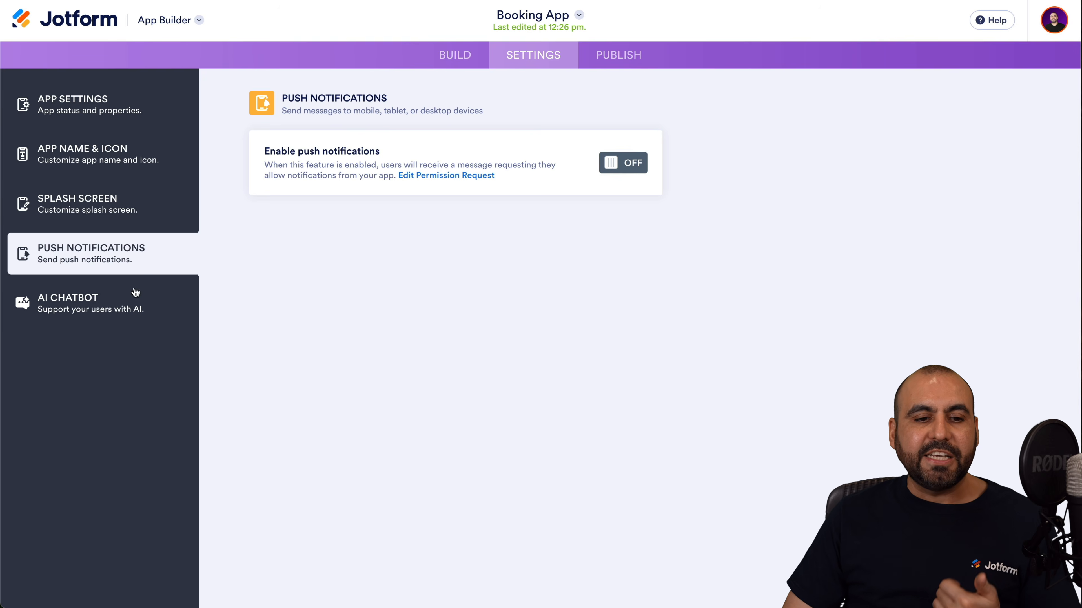
click(134, 306)
click(110, 113)
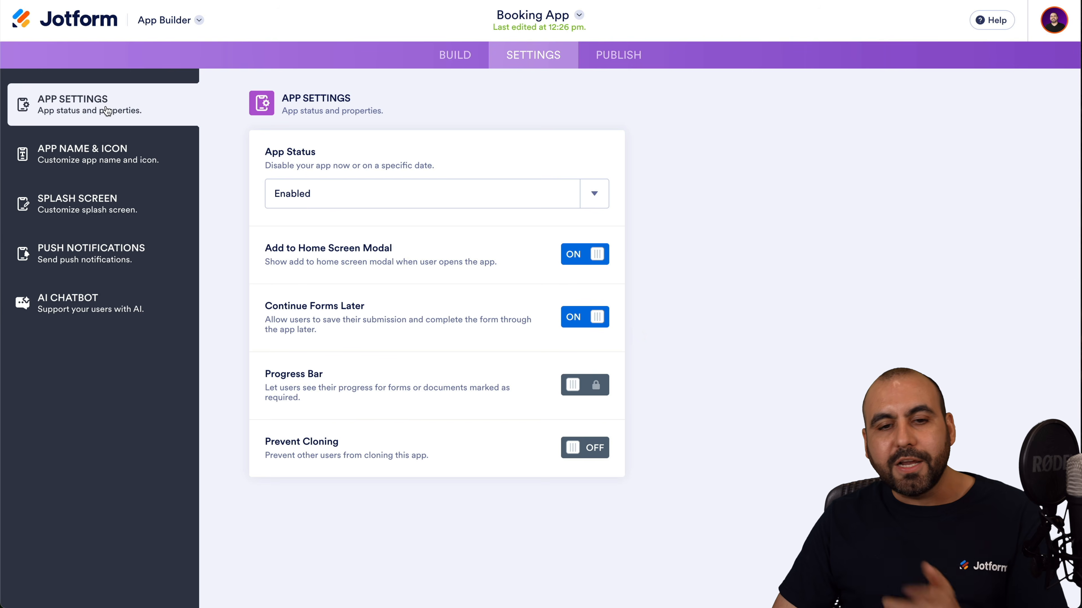
click(611, 65)
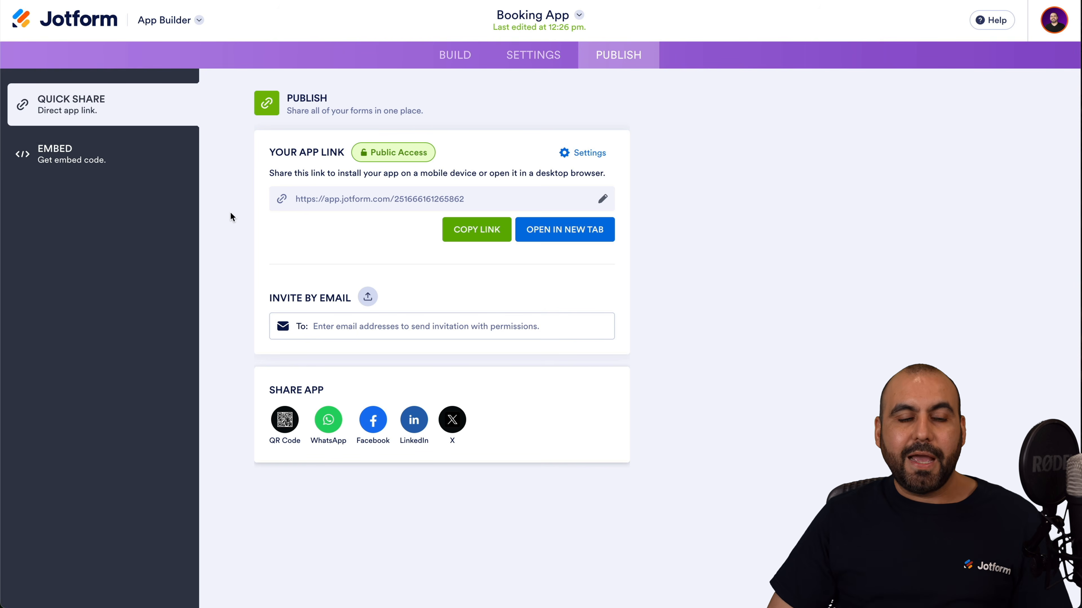
View the Booking App's iframe embed code, then return to My Workspace.
click(109, 159)
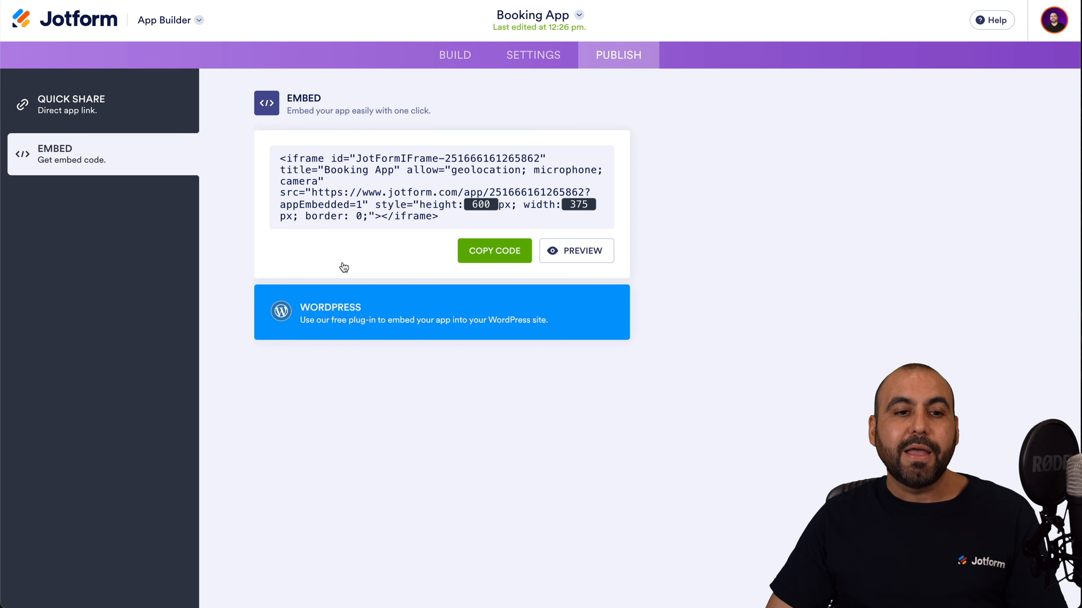
click(99, 19)
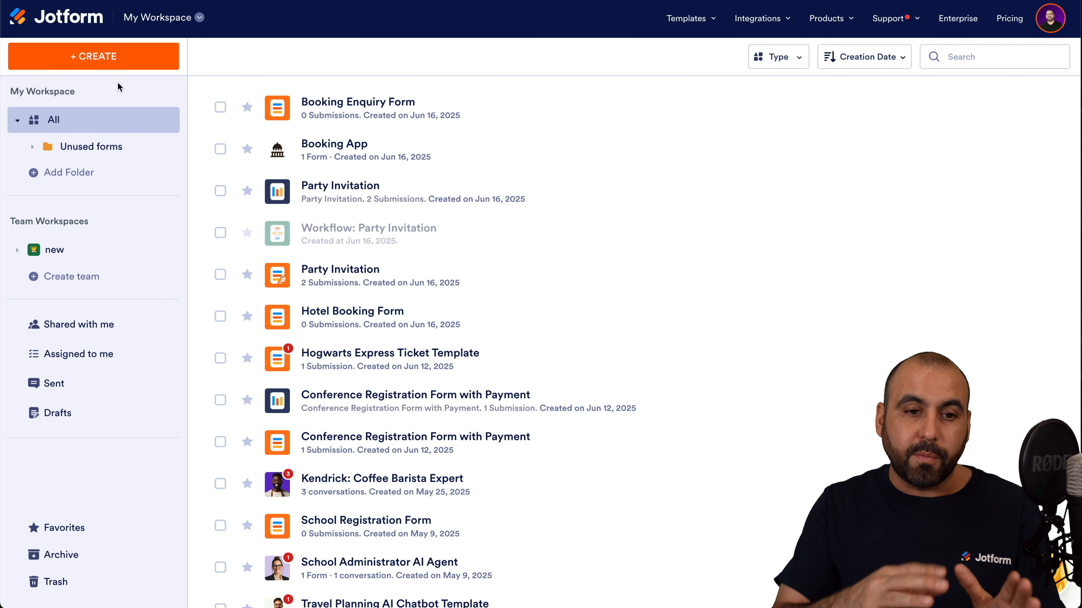
Go to My Sign Documents and start a new sign document from a template.
click(175, 25)
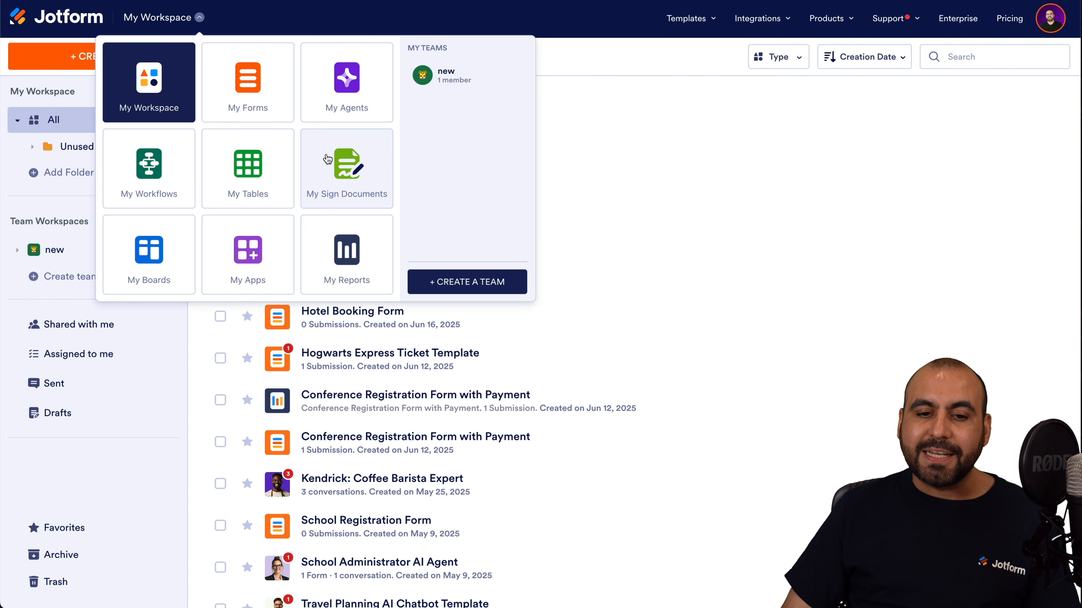
click(347, 158)
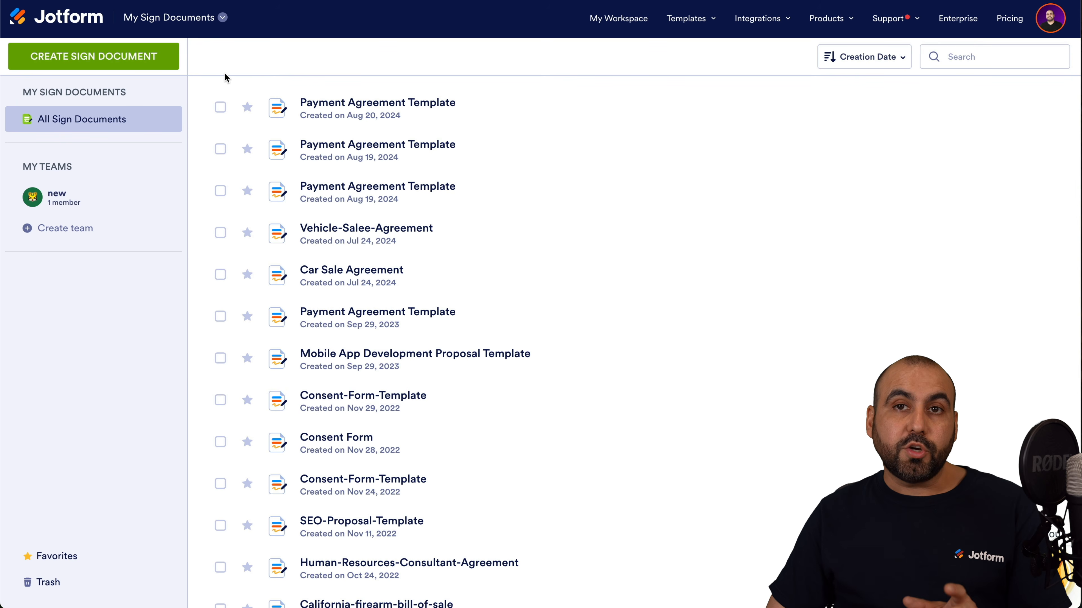
click(129, 61)
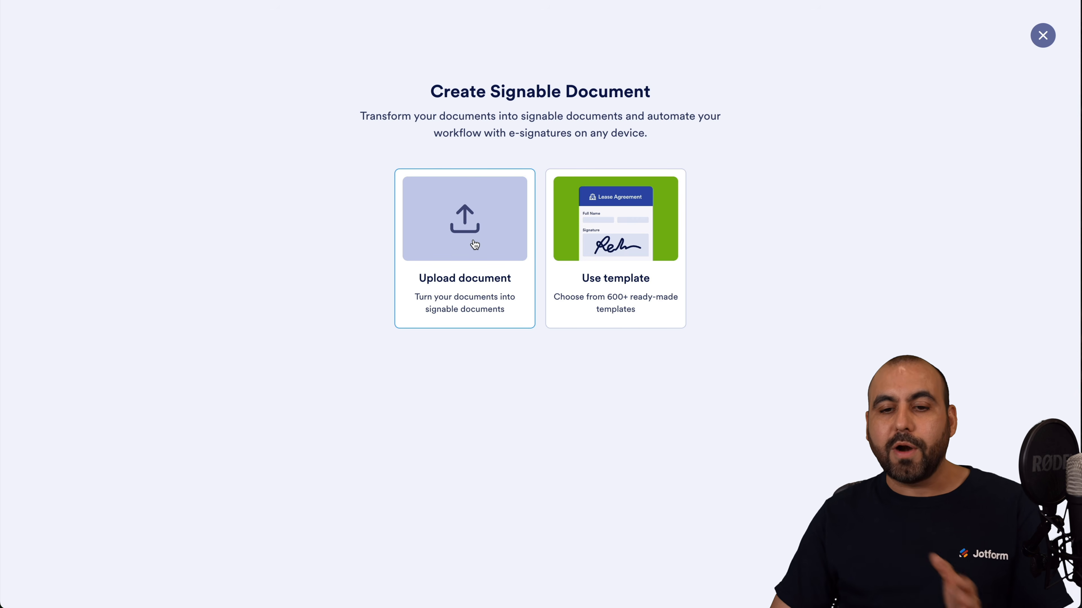
click(654, 223)
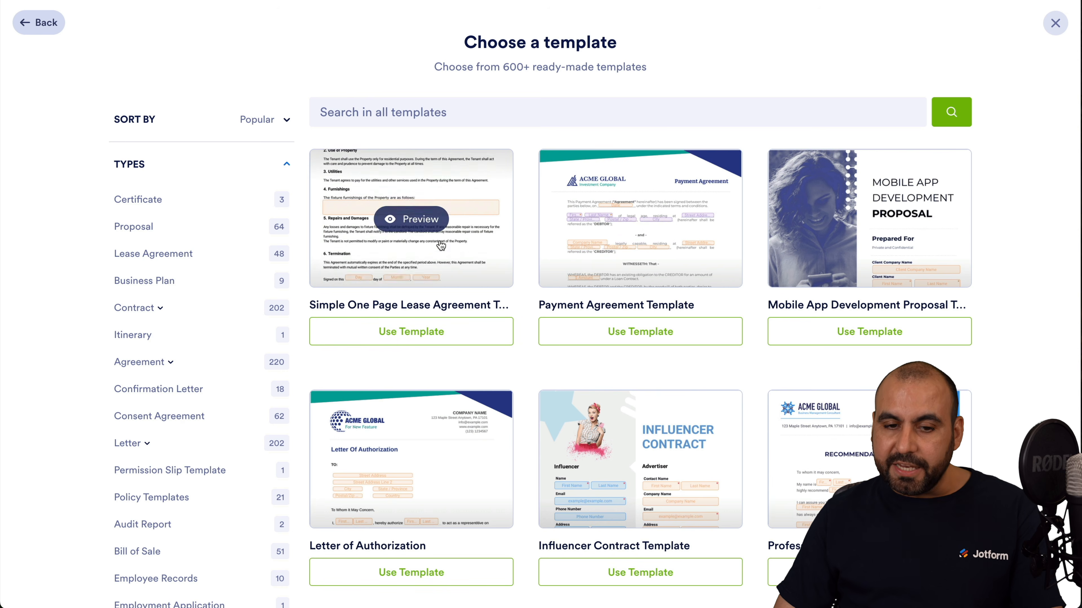
Preview the Simple One Page Lease Agreement template and create a document from it.
click(428, 219)
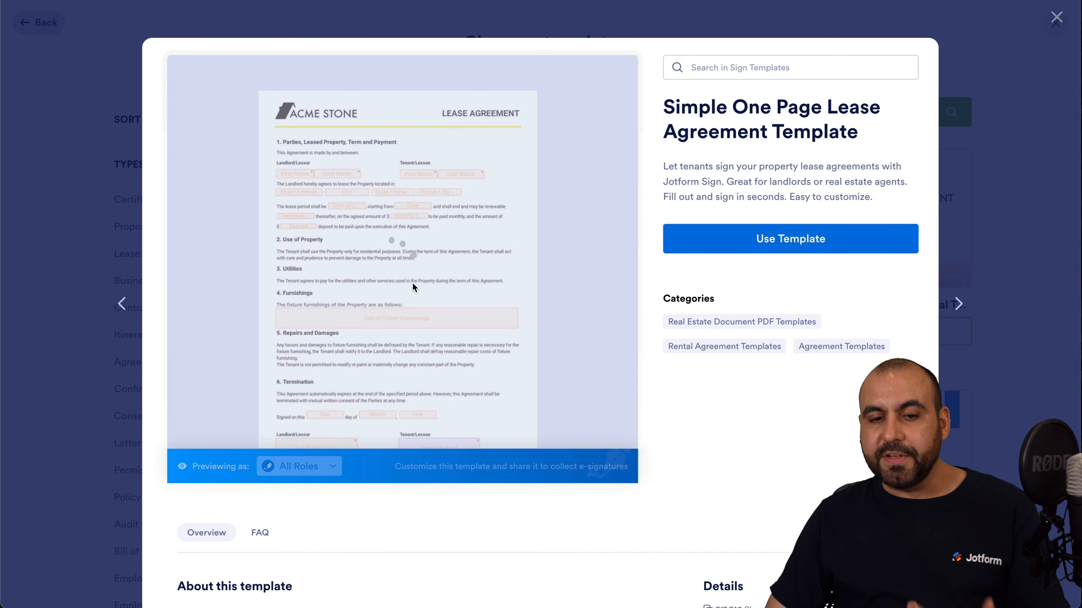
click(331, 174)
click(366, 229)
click(555, 195)
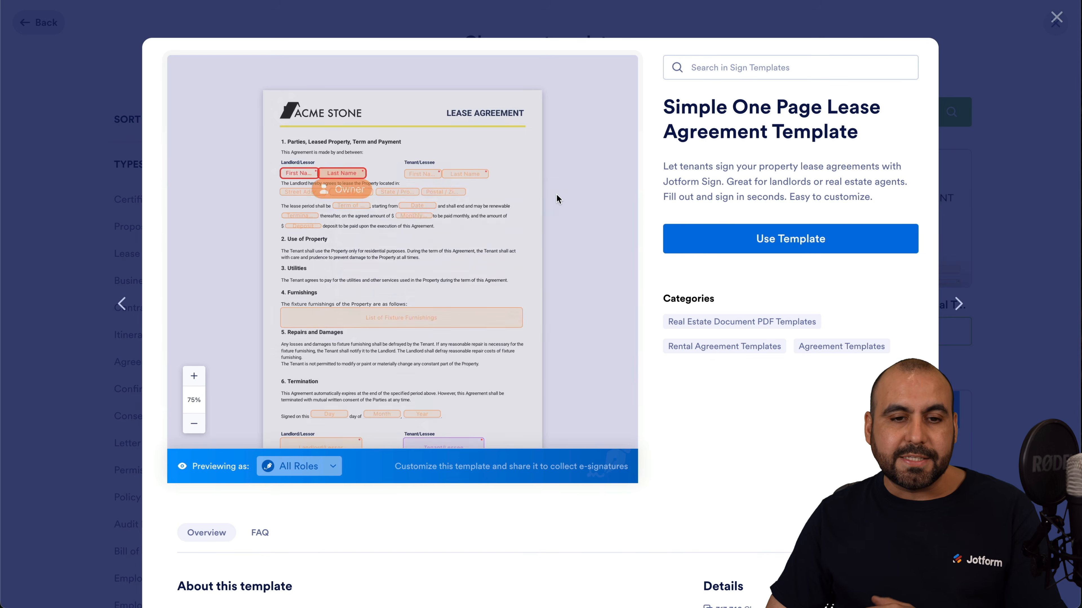
scroll(388, 329, down, 2)
scroll(389, 329, up, 2)
click(799, 240)
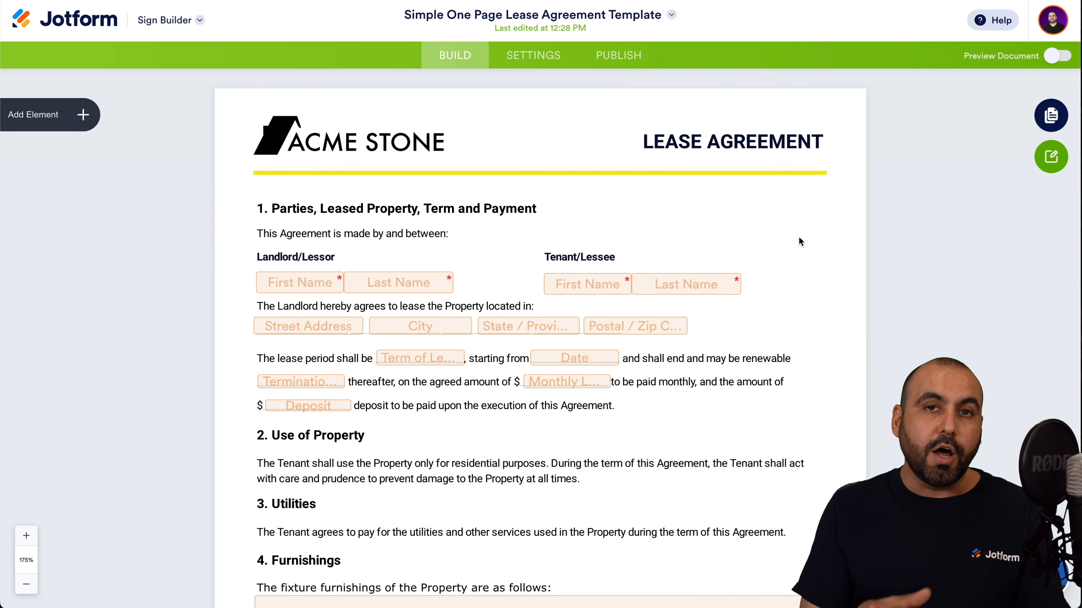
Check the signer role options for the Landlord/Lessor name fields, trying Tenant/Lessee.
click(302, 284)
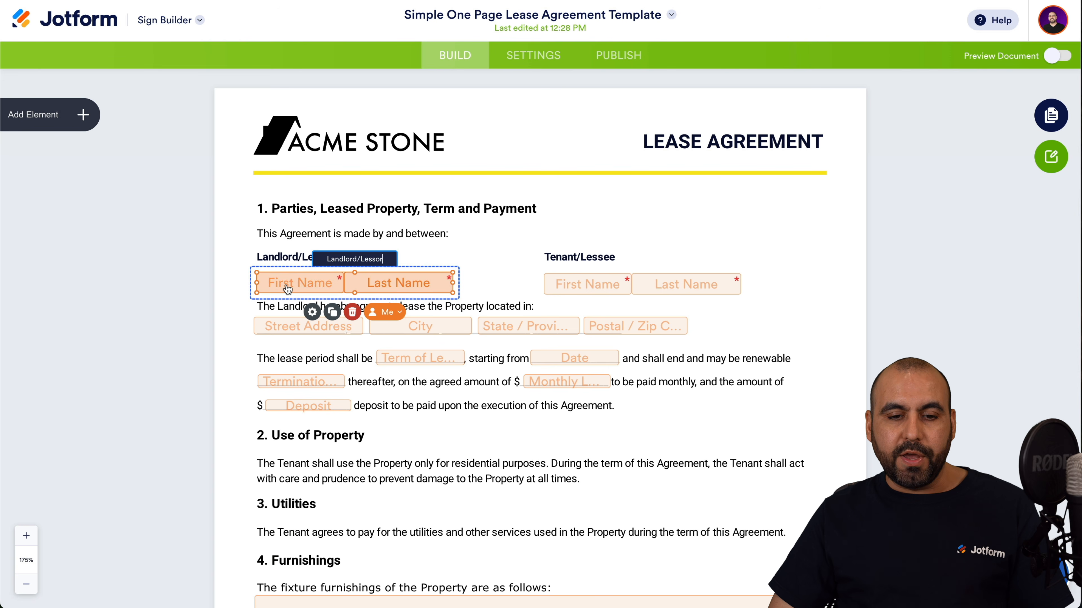
click(385, 312)
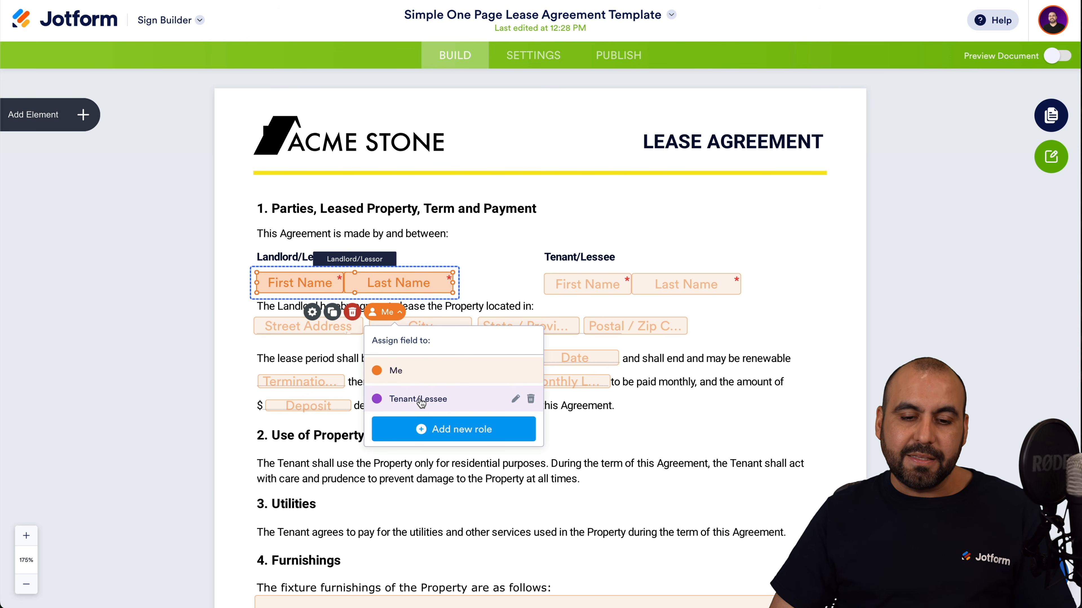
click(452, 402)
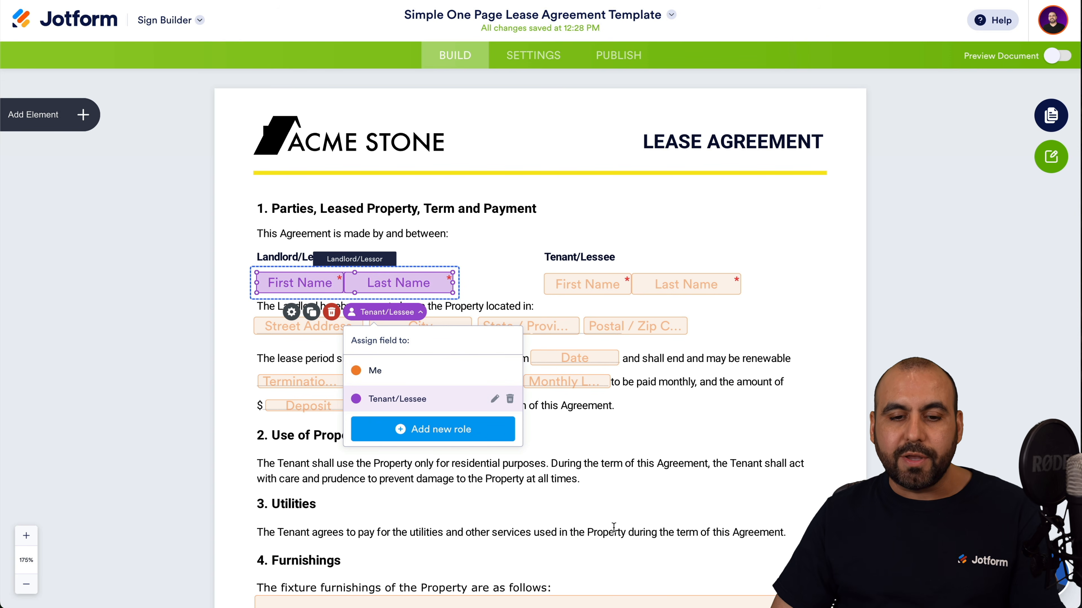
click(495, 251)
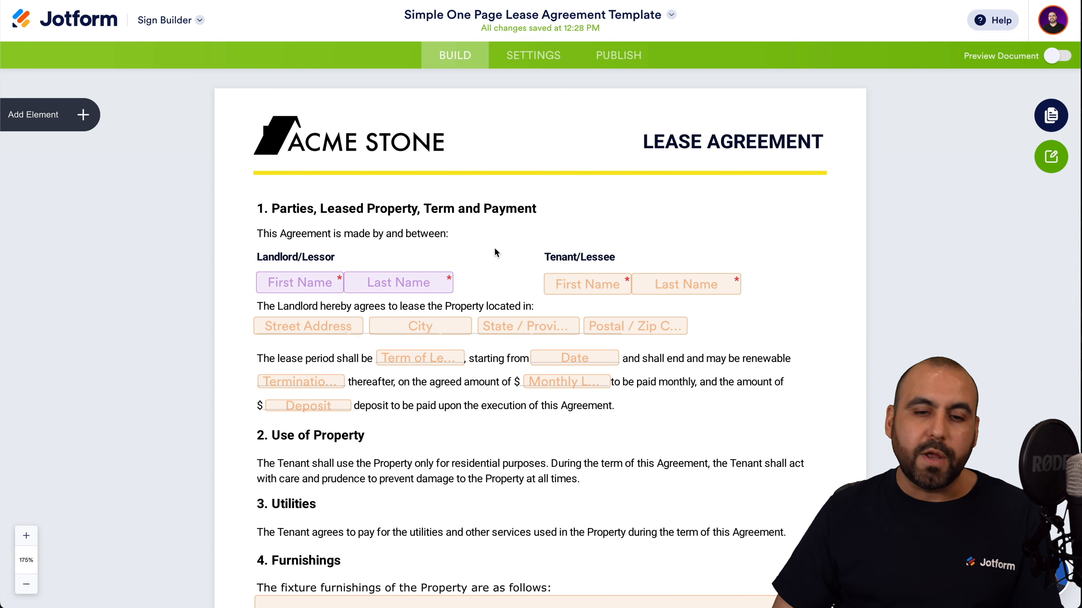
click(387, 282)
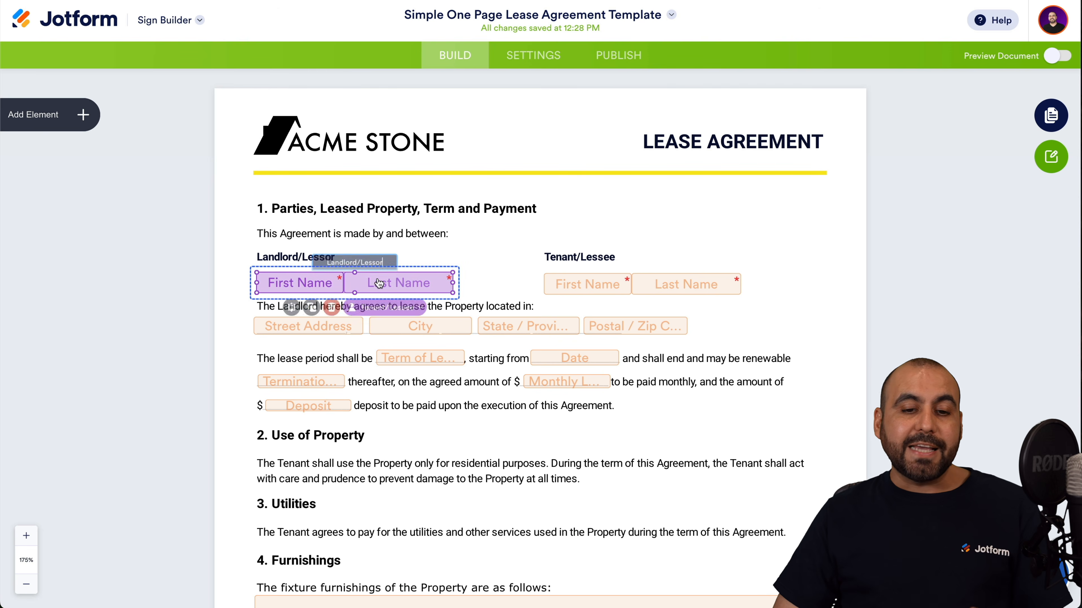
click(392, 313)
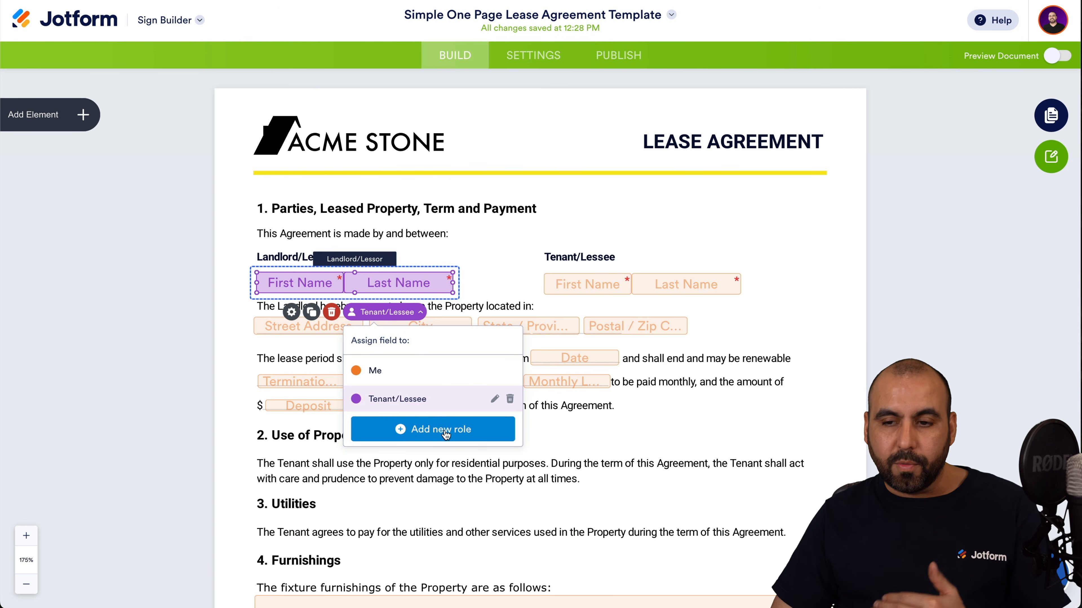
click(243, 195)
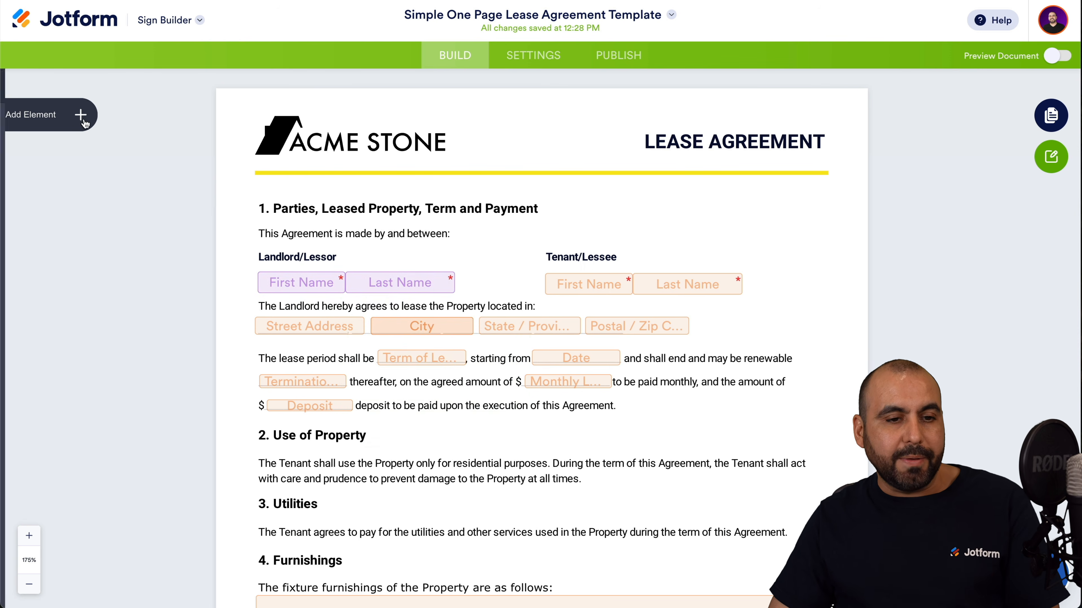
Browse the element list and both signature fields, then turn on document preview.
click(83, 114)
scroll(85, 298, down, 4)
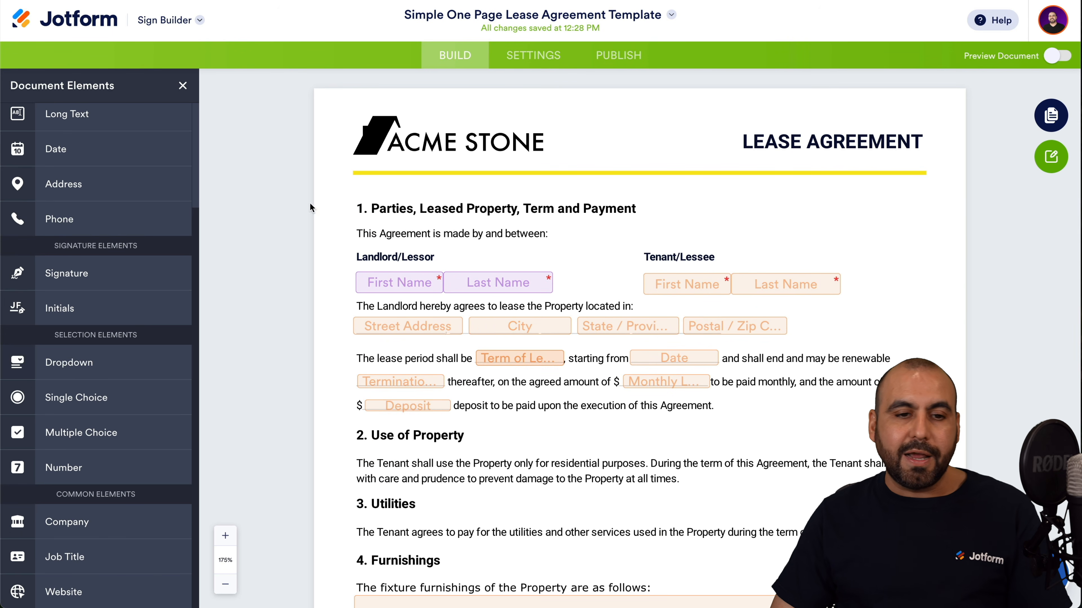
click(588, 443)
scroll(523, 422, down, 8)
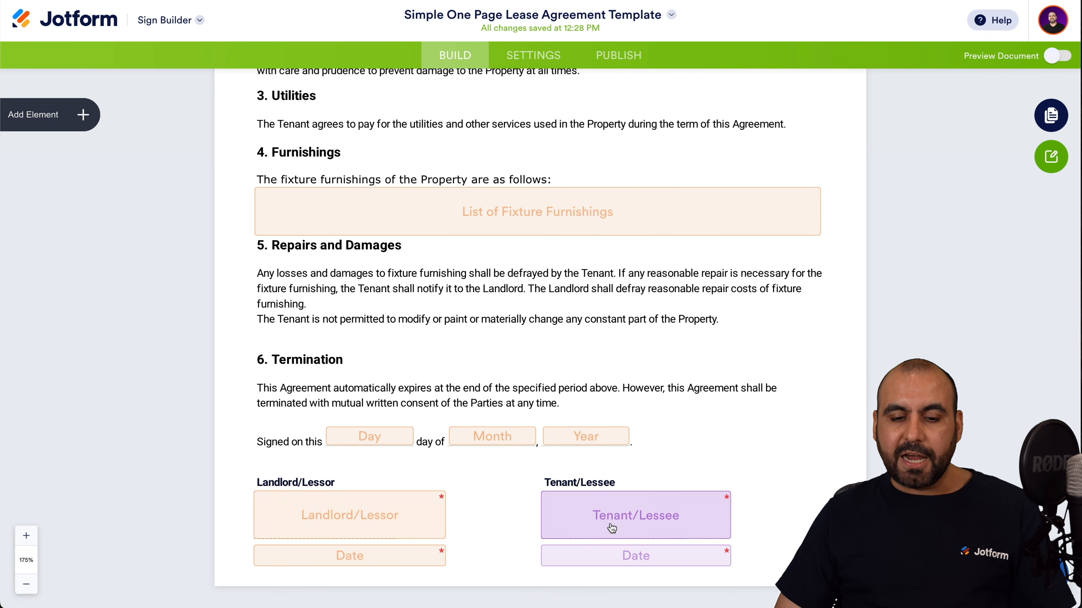
click(386, 526)
click(553, 536)
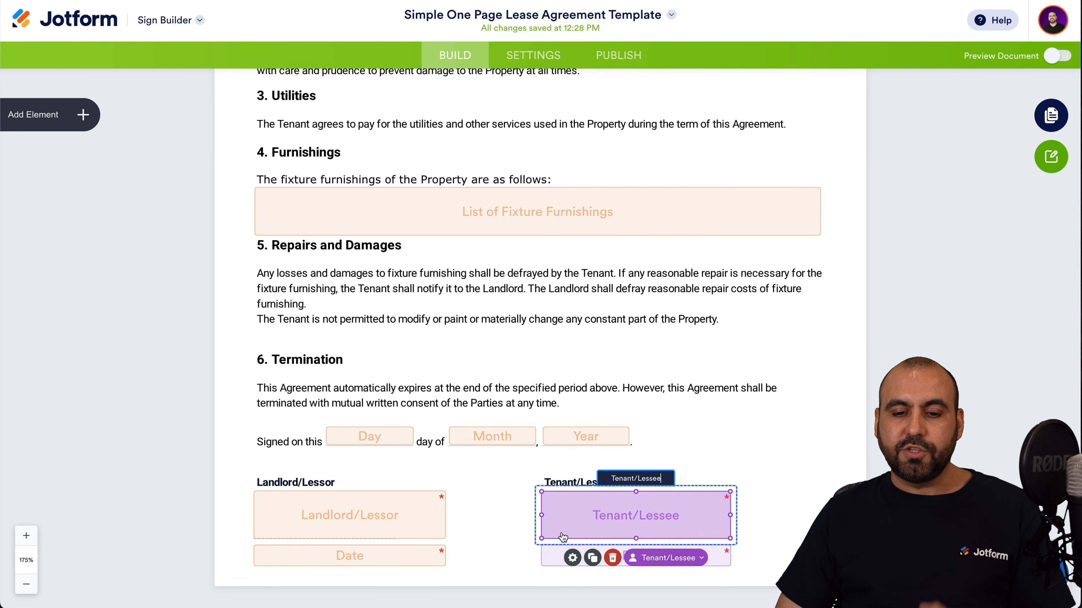
click(500, 490)
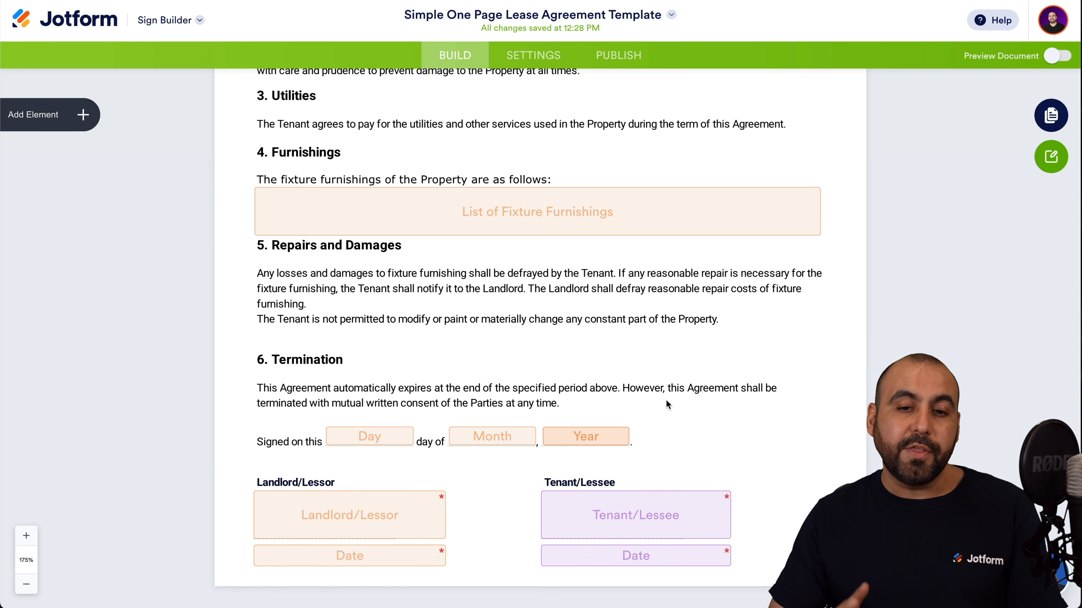
click(1054, 57)
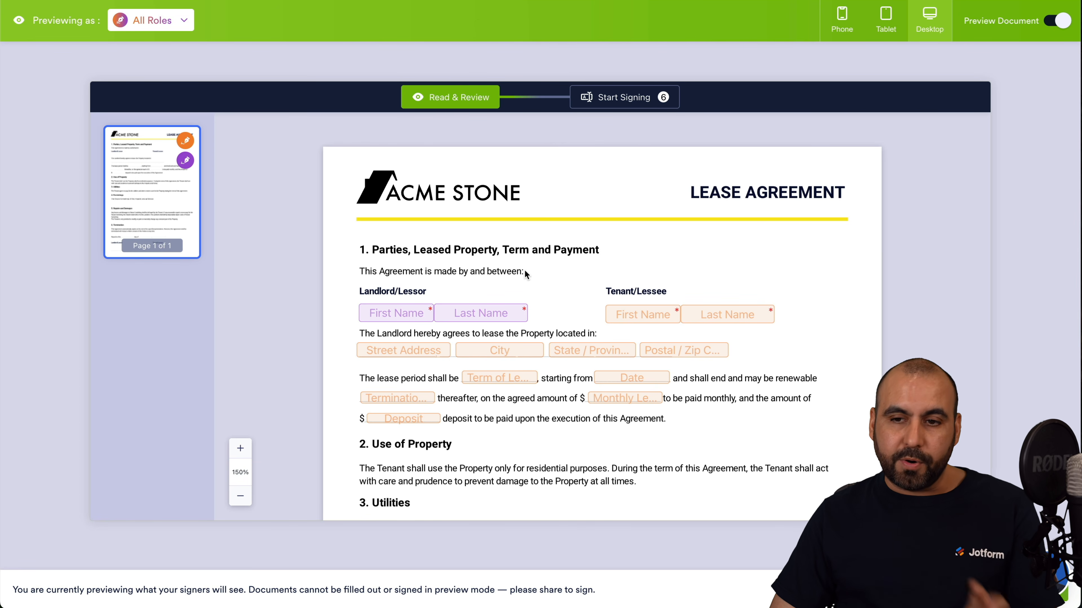
Preview the lease as the Me signer, scroll through it, and exit preview.
click(151, 20)
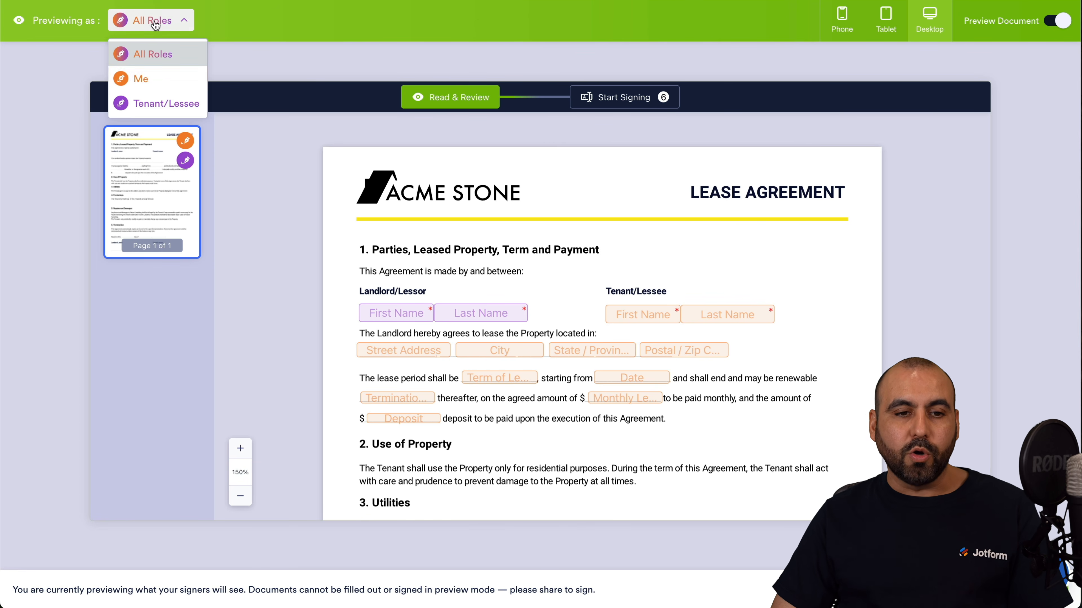
click(181, 88)
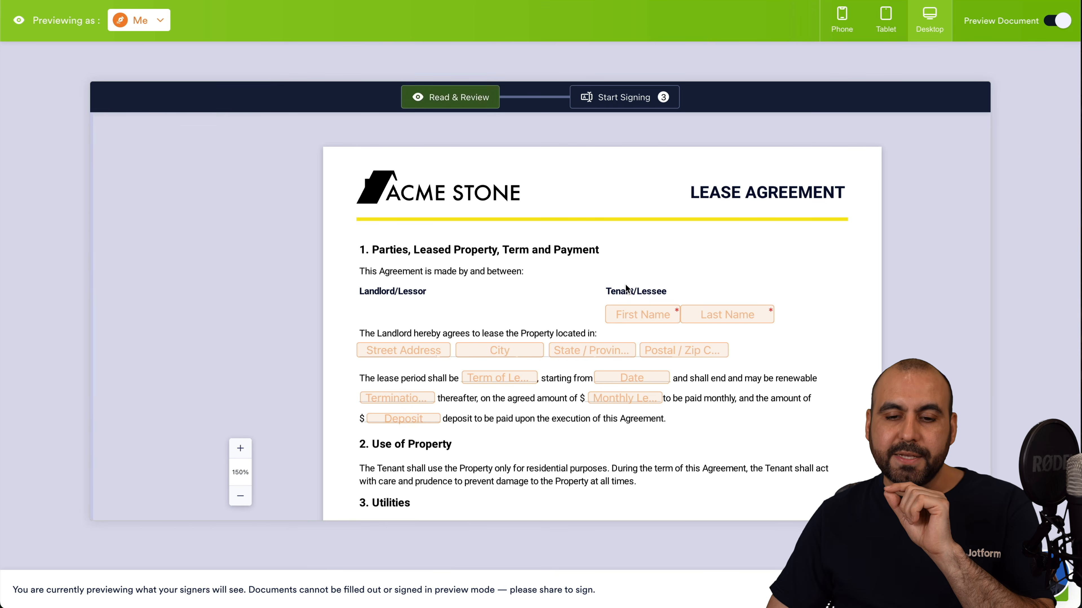
scroll(645, 330, down, 10)
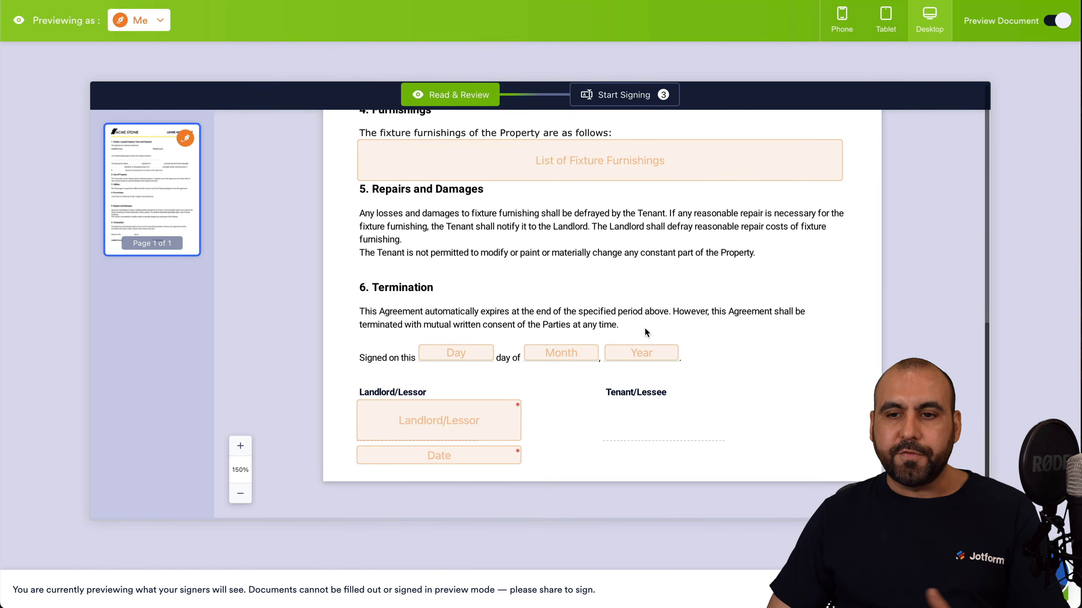
scroll(644, 330, up, 10)
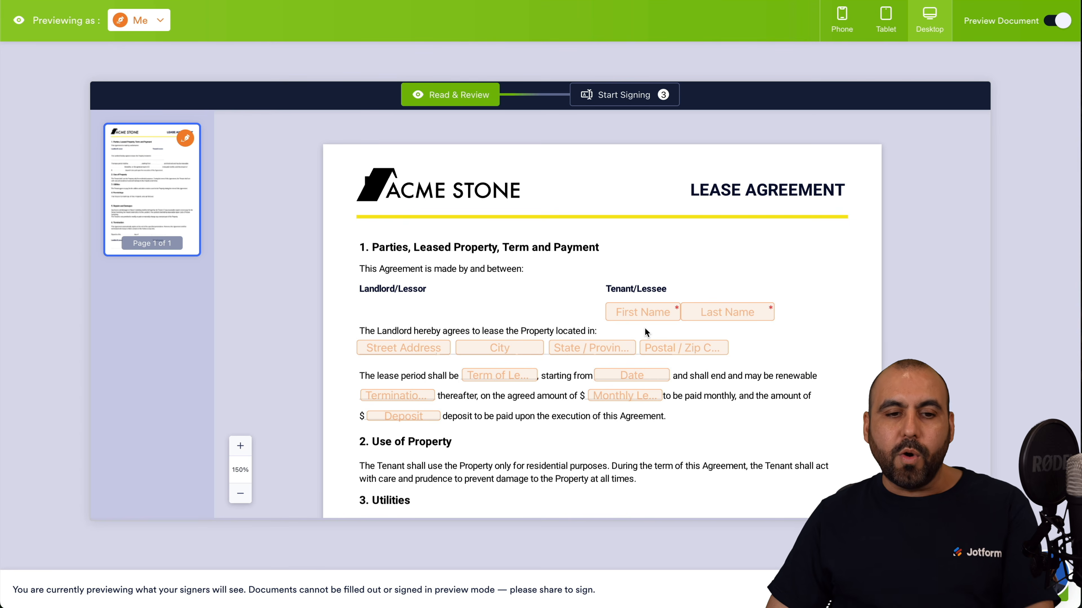
scroll(552, 407, down, 5)
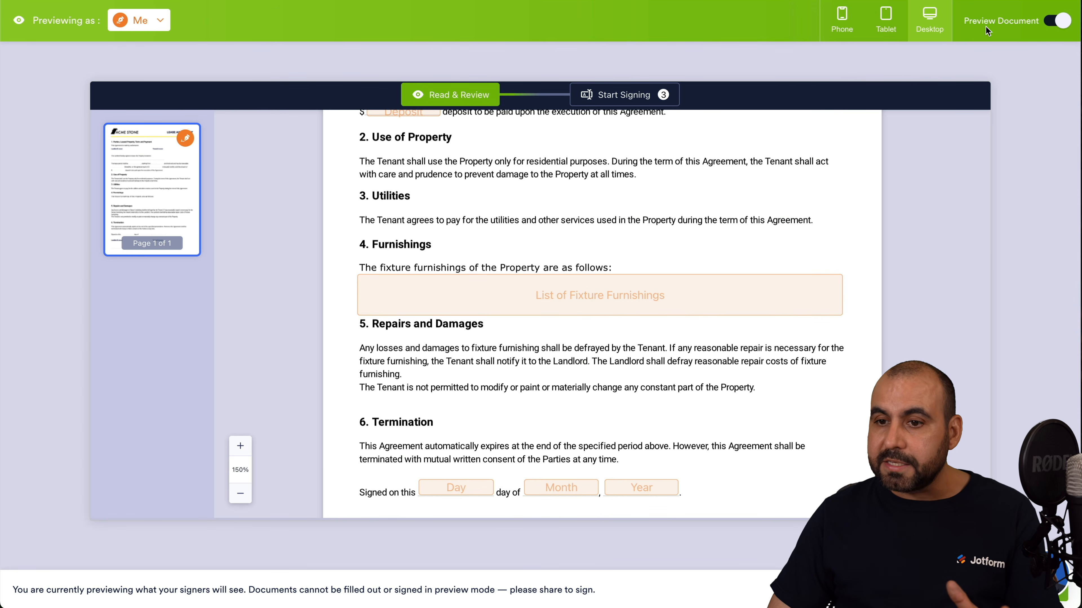
click(1057, 21)
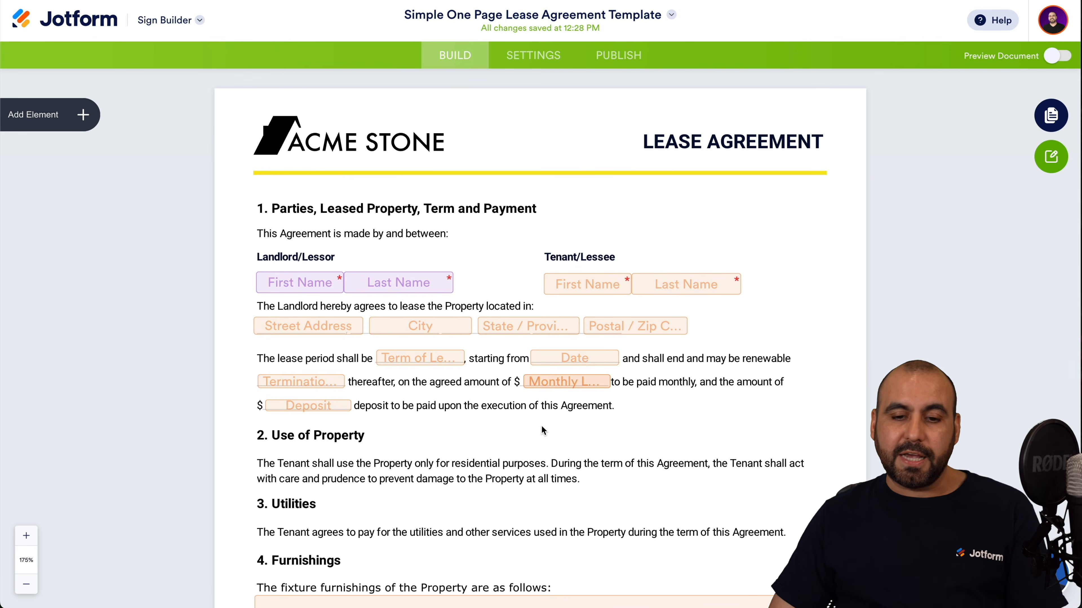
Inspect the properties of the tenant's Name field.
scroll(540, 425, down, 8)
scroll(541, 426, up, 8)
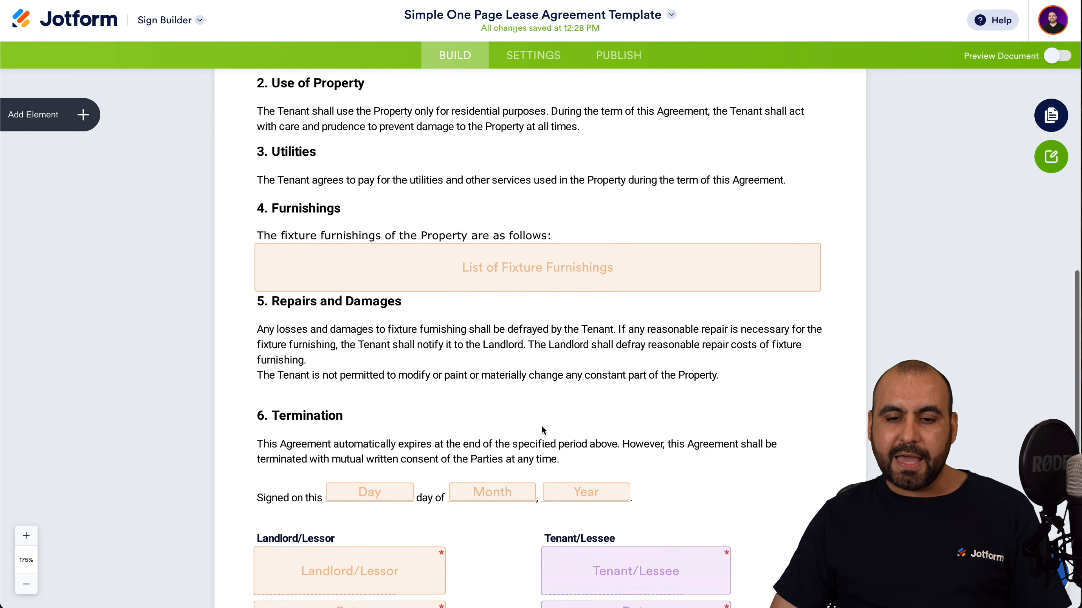
click(587, 285)
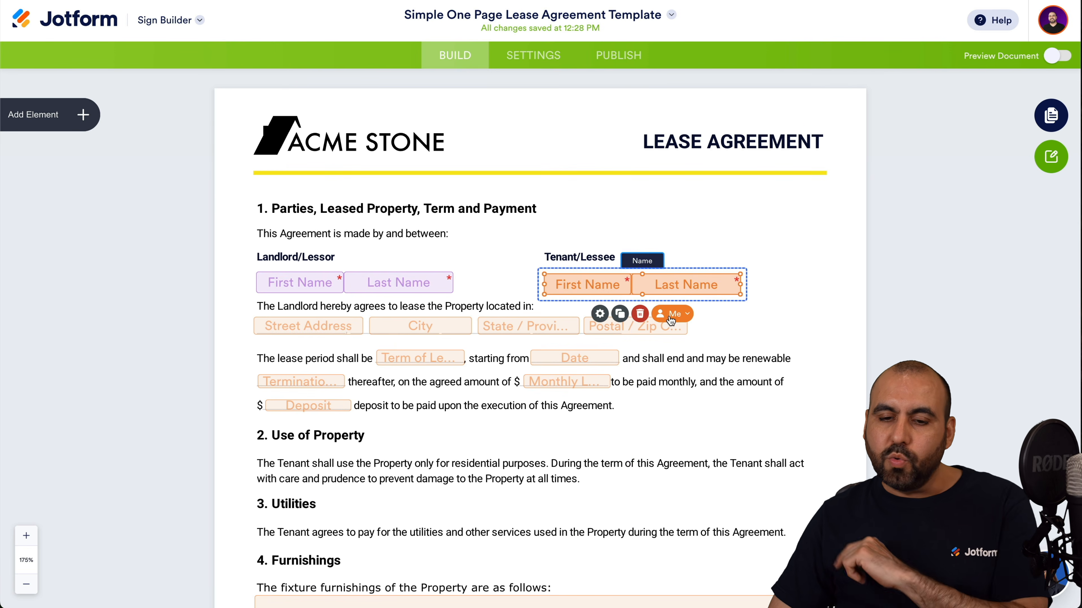
click(600, 314)
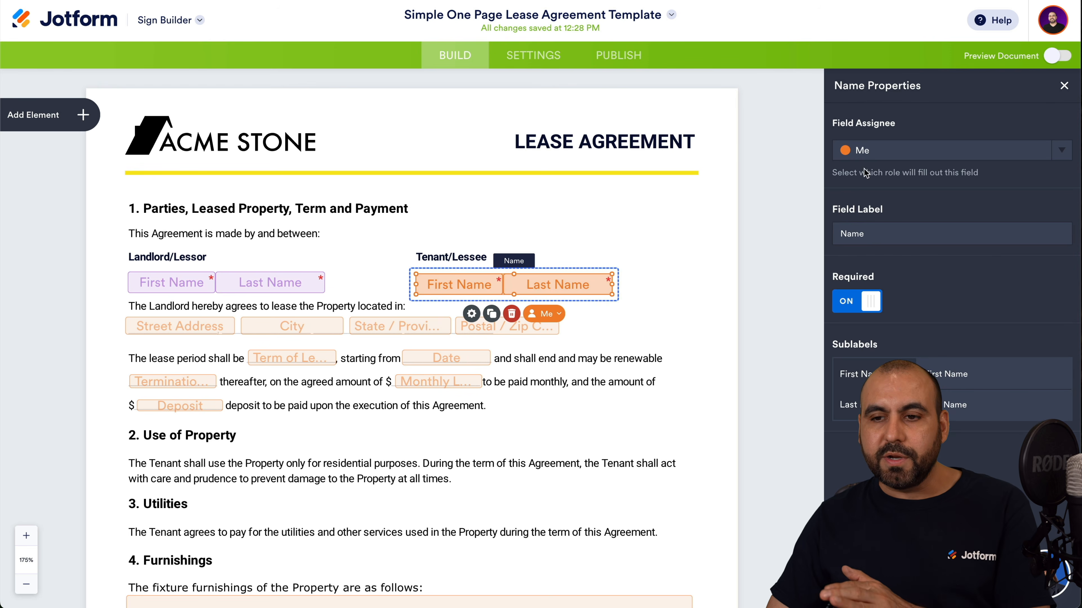
click(1064, 85)
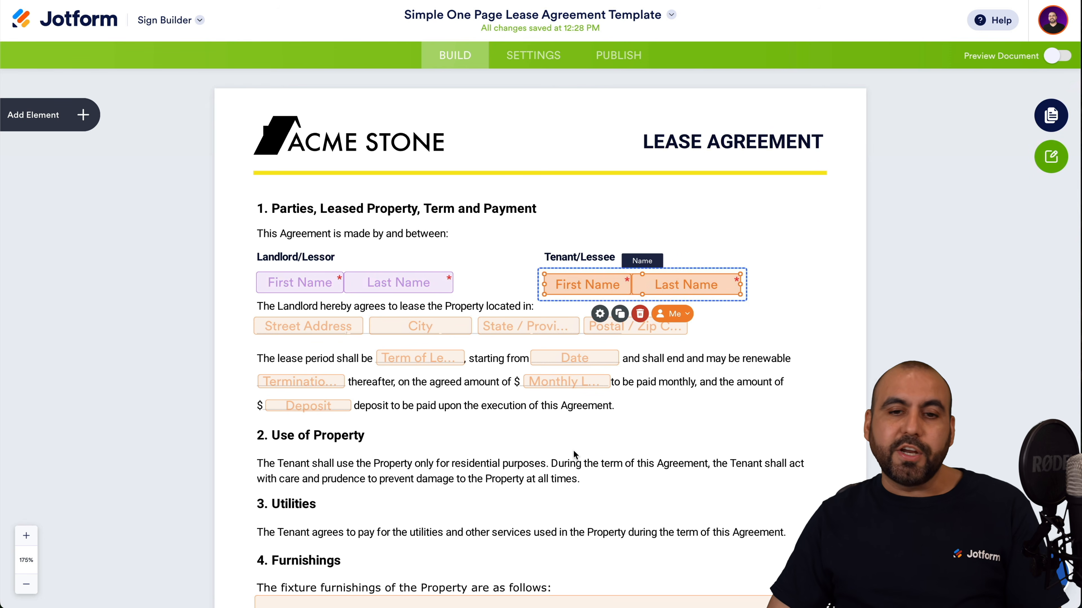
Browse the document's General, Email and Integrations settings, then go to Publish.
click(538, 64)
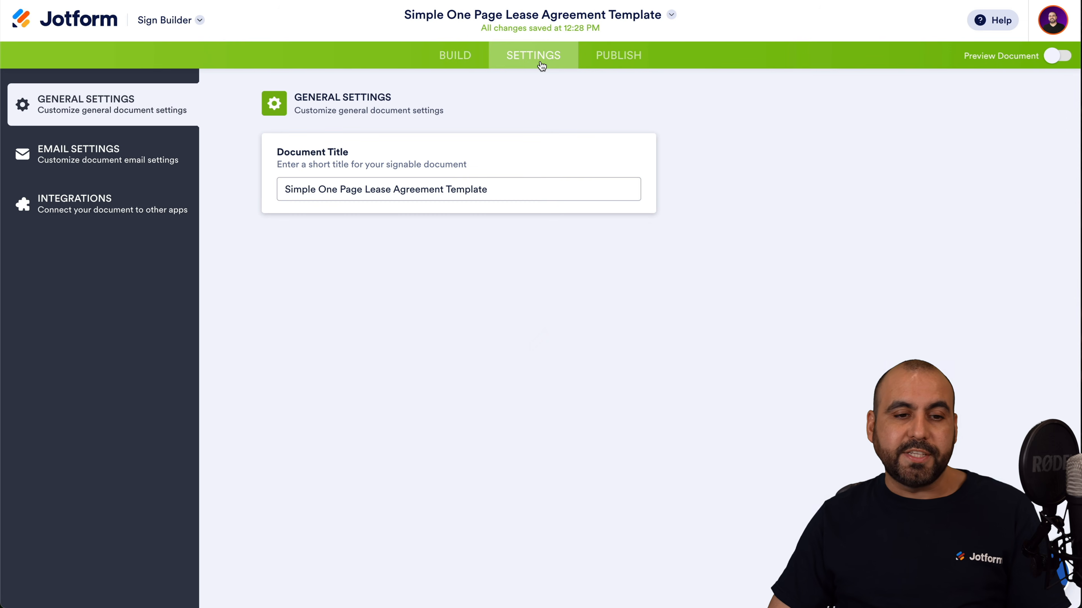
click(328, 187)
drag(283, 189, 534, 190)
click(563, 190)
click(161, 160)
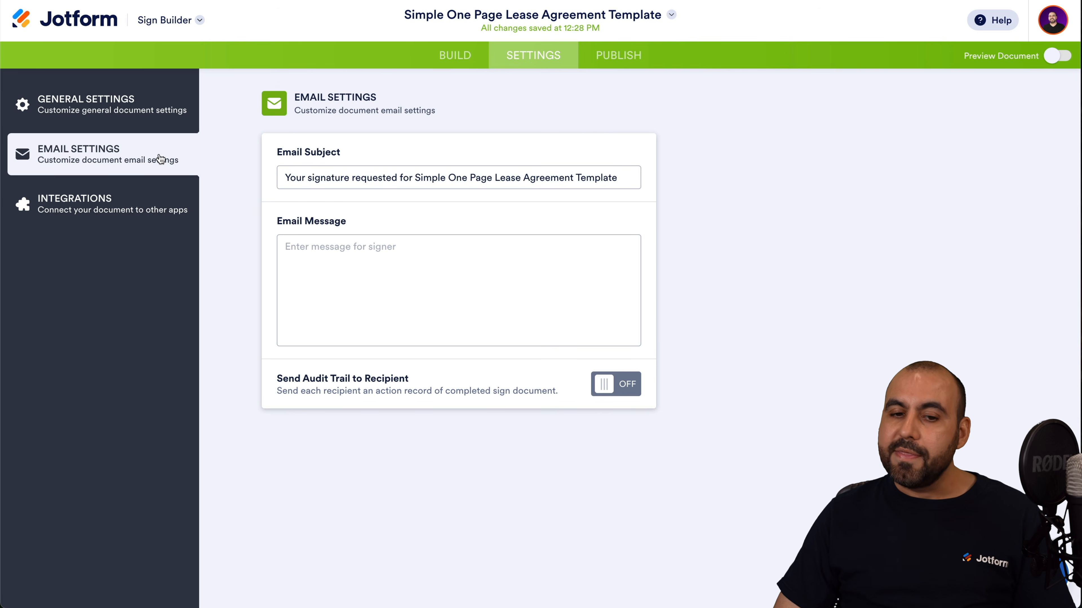
click(122, 220)
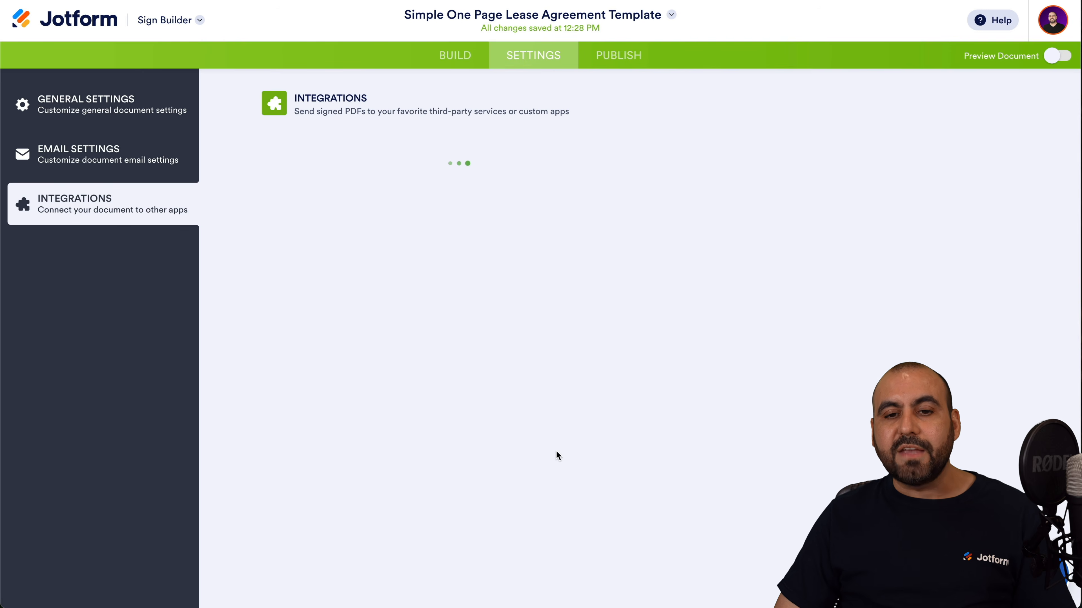
scroll(556, 458, down, 15)
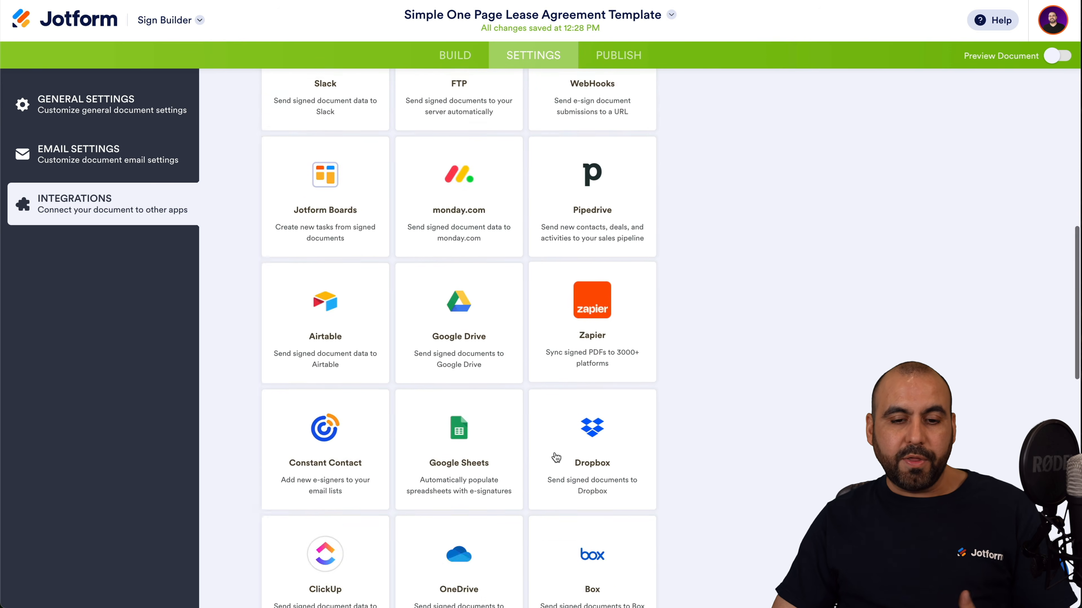
scroll(555, 458, up, 14)
scroll(555, 458, up, 2)
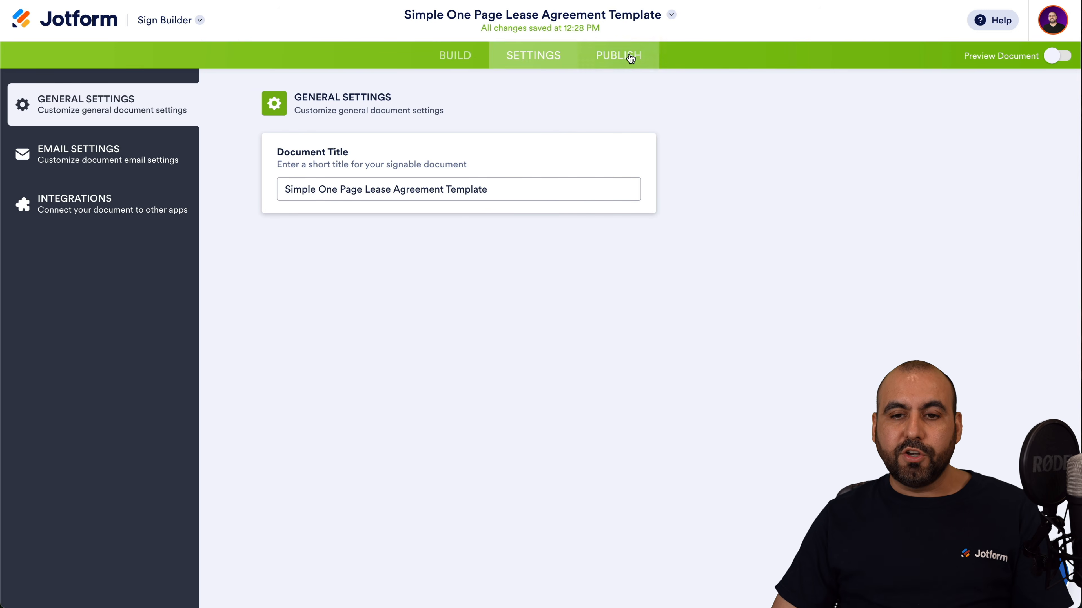
click(630, 59)
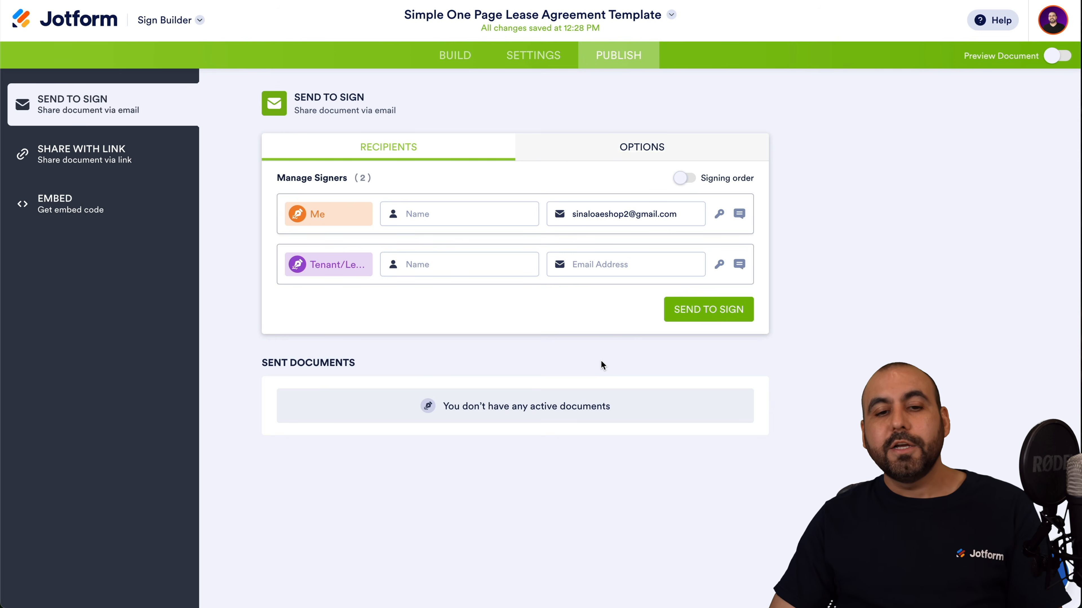
Try the Me and Tenant signer fields and toggle Signing order on, then off.
click(430, 213)
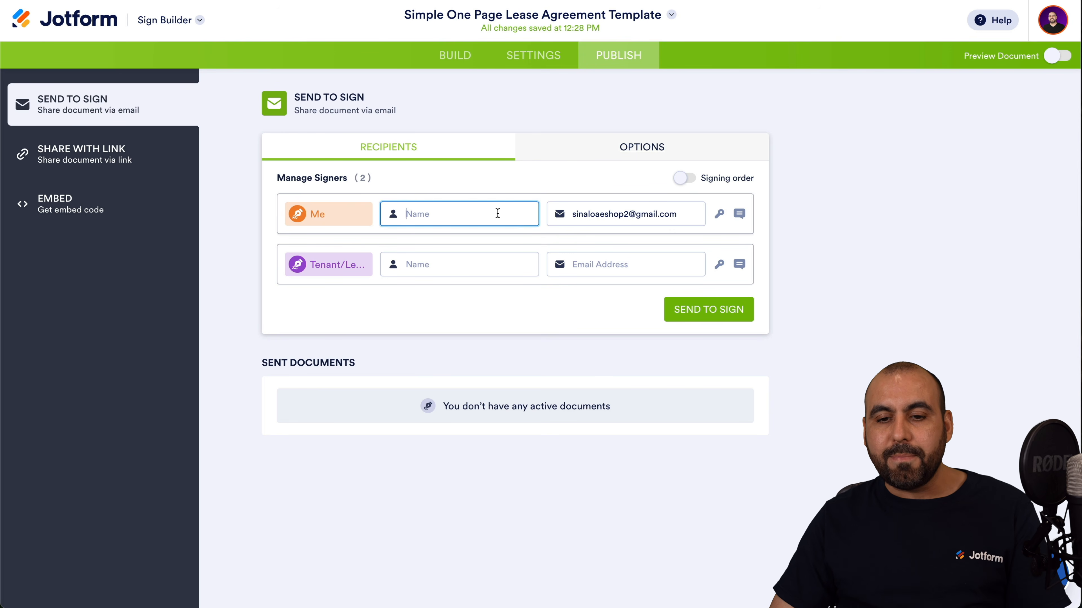
key(Tab)
click(453, 254)
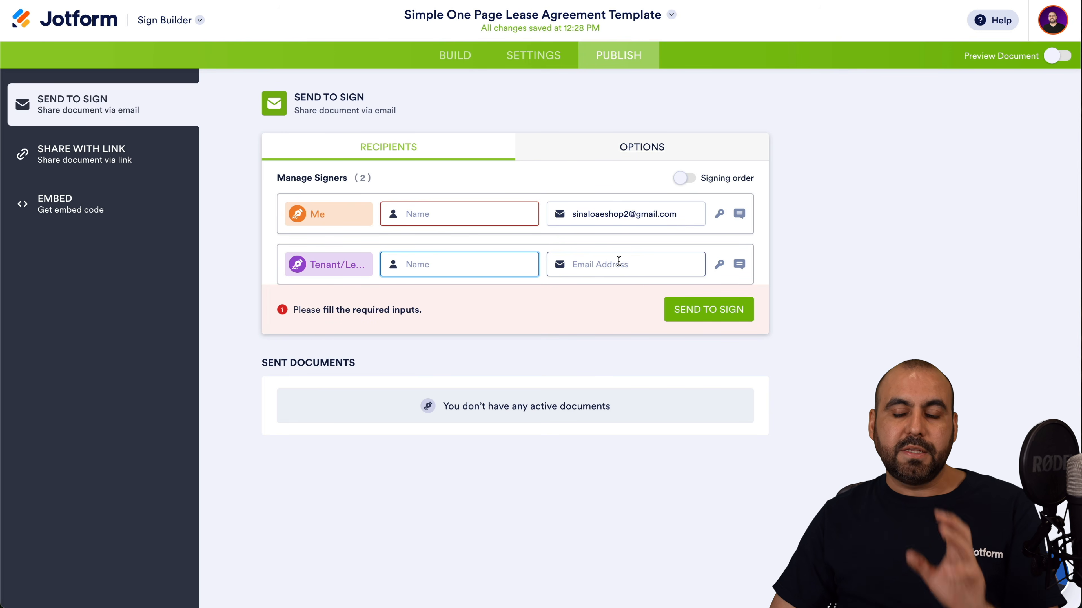
click(510, 309)
click(690, 178)
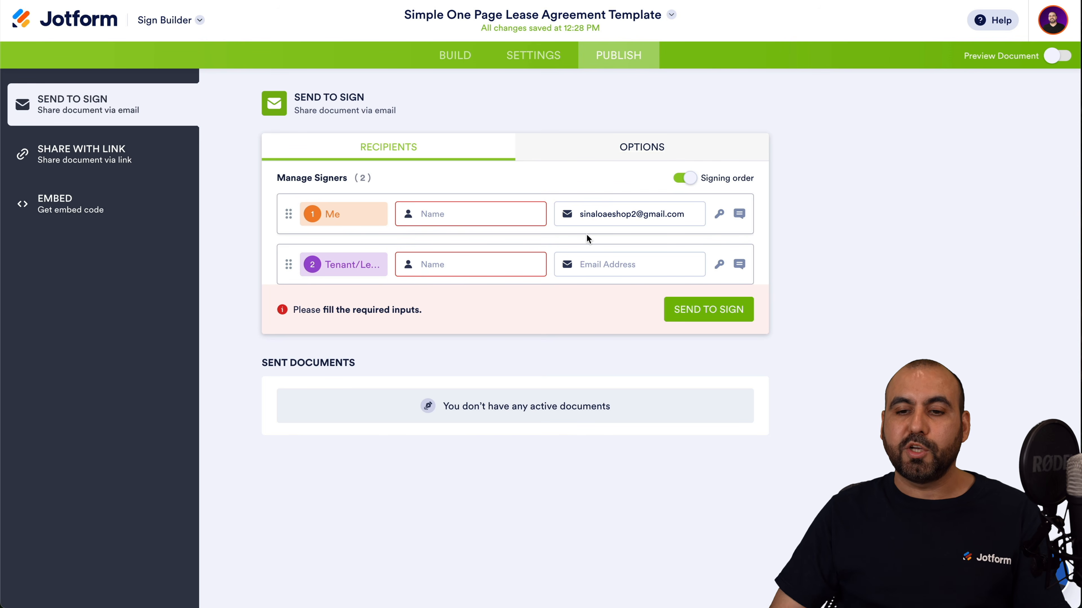
click(686, 178)
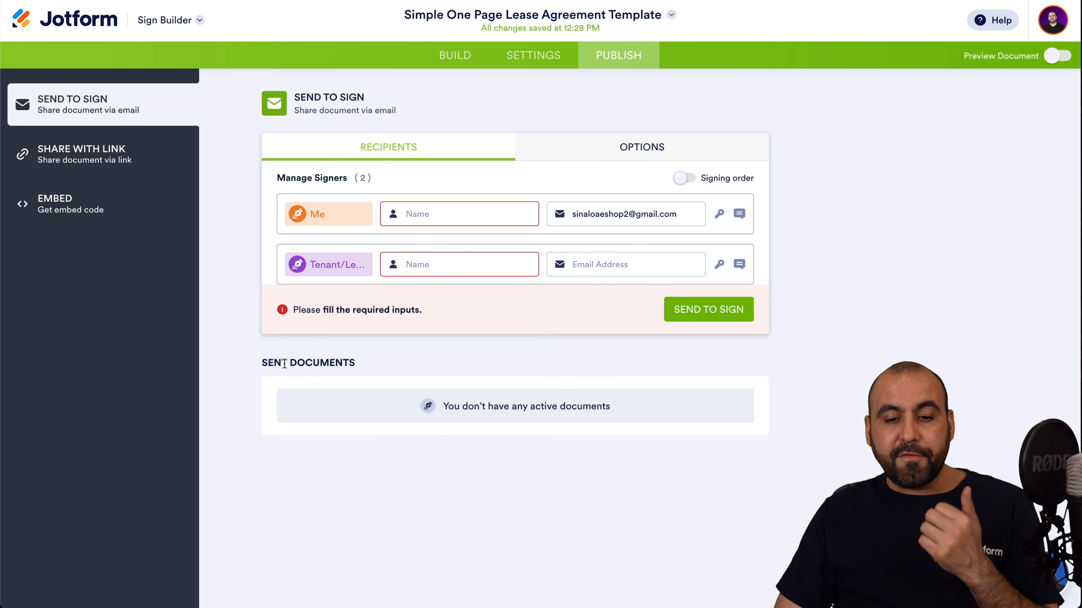
View the Share With Link and Embed options, return to Send to Sign, and open the product list.
click(109, 146)
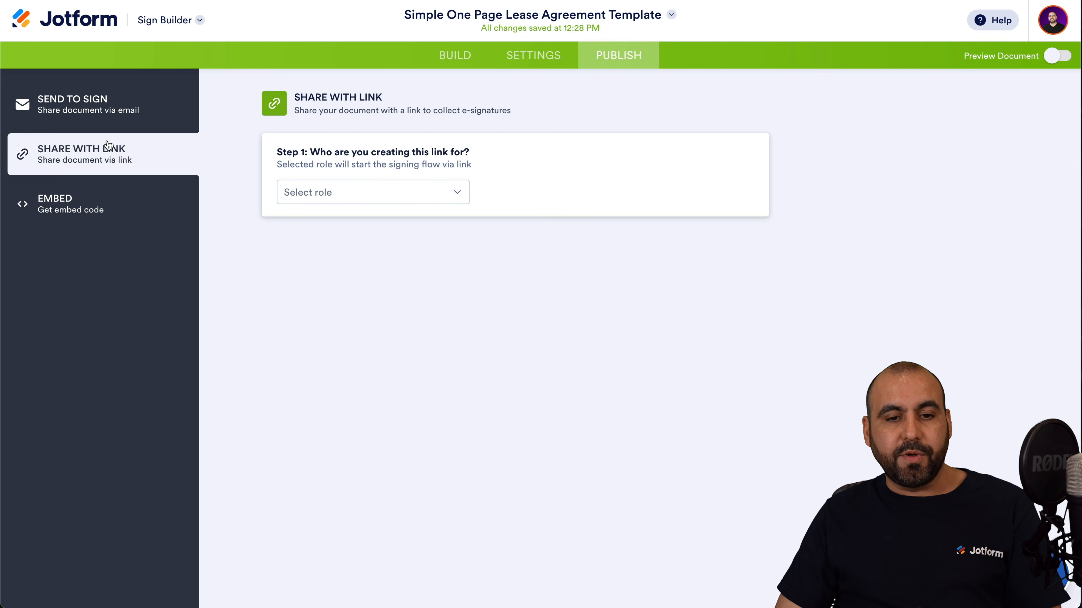
click(89, 211)
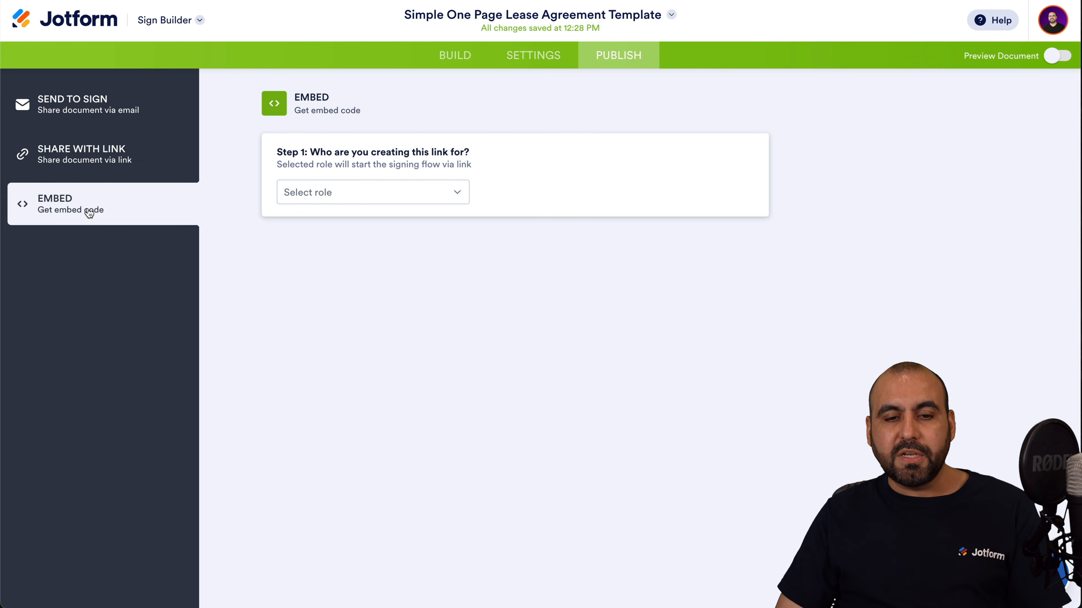
click(107, 106)
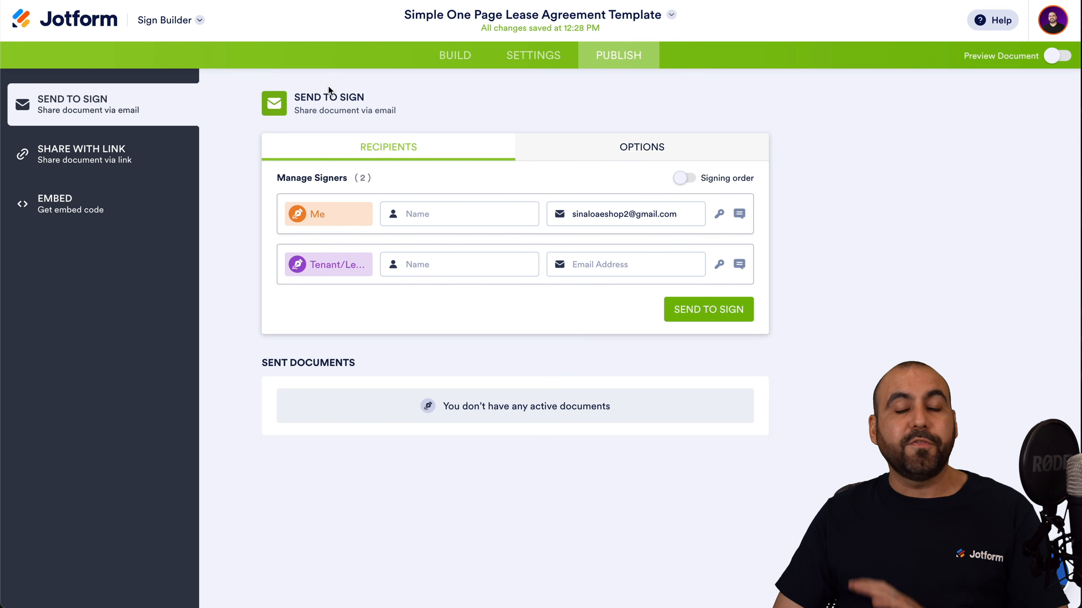
click(158, 20)
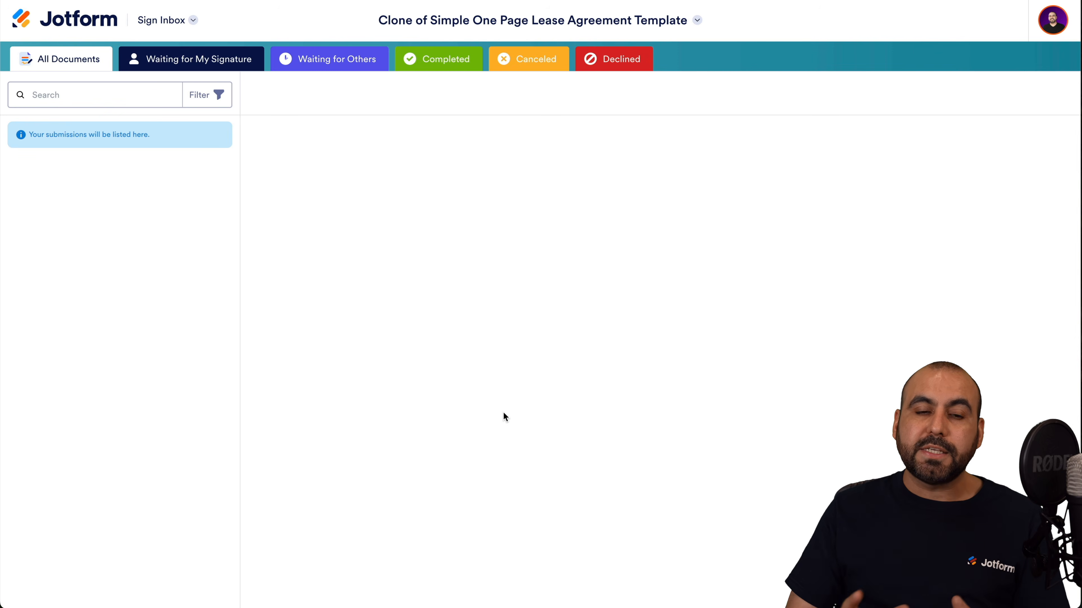
Check the Waiting, Completed, Canceled and Declined tabs, then return to My Forms.
click(147, 52)
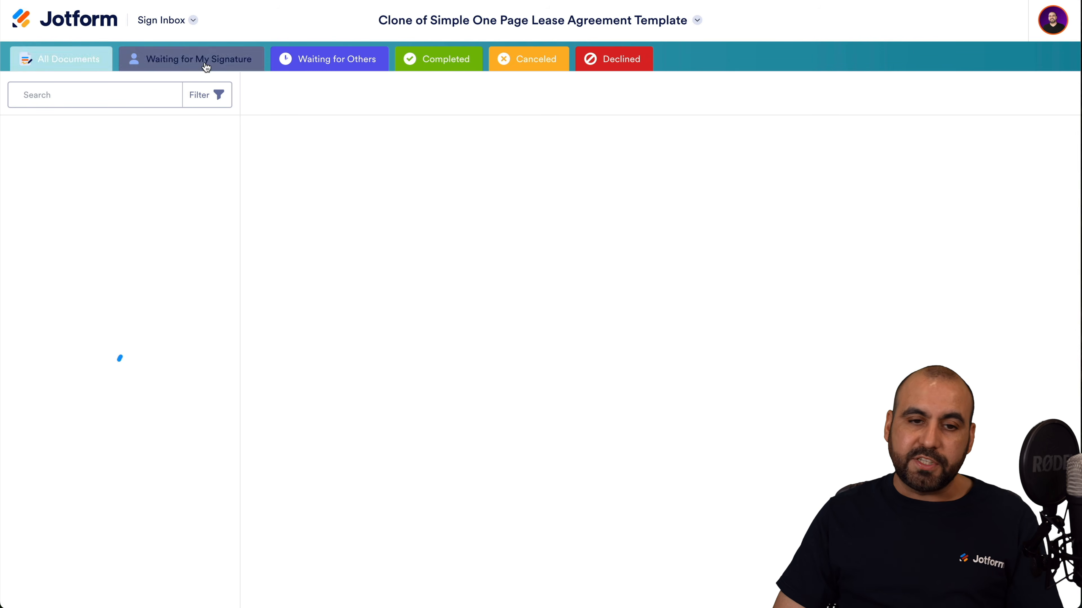
click(444, 63)
click(526, 66)
click(614, 67)
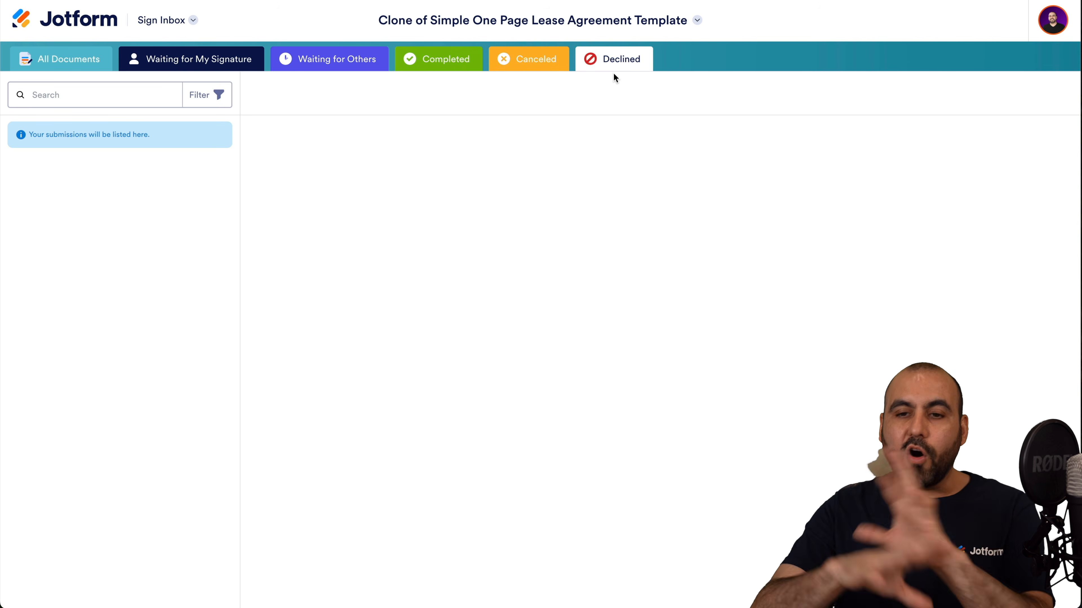
click(64, 24)
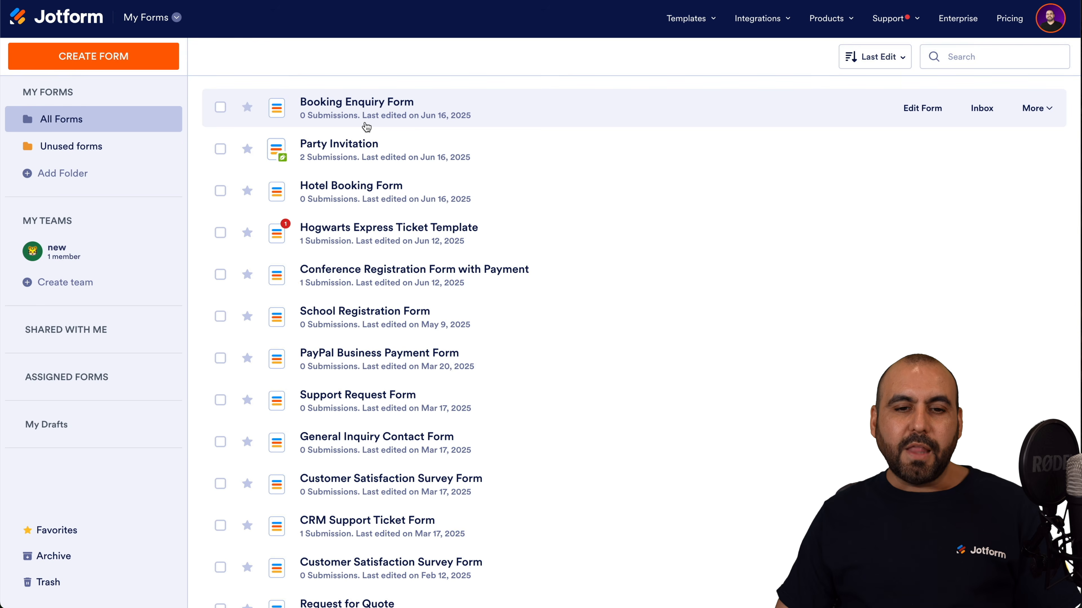
Create a Smart PDF form by uploading fw8ben.pdf from the Desktop.
click(141, 63)
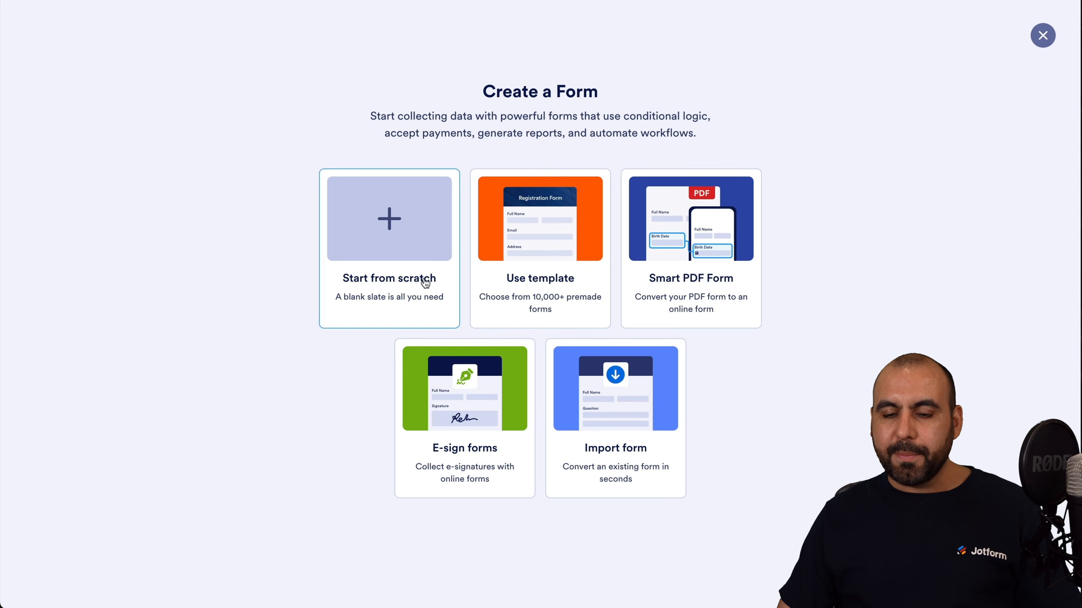
click(692, 222)
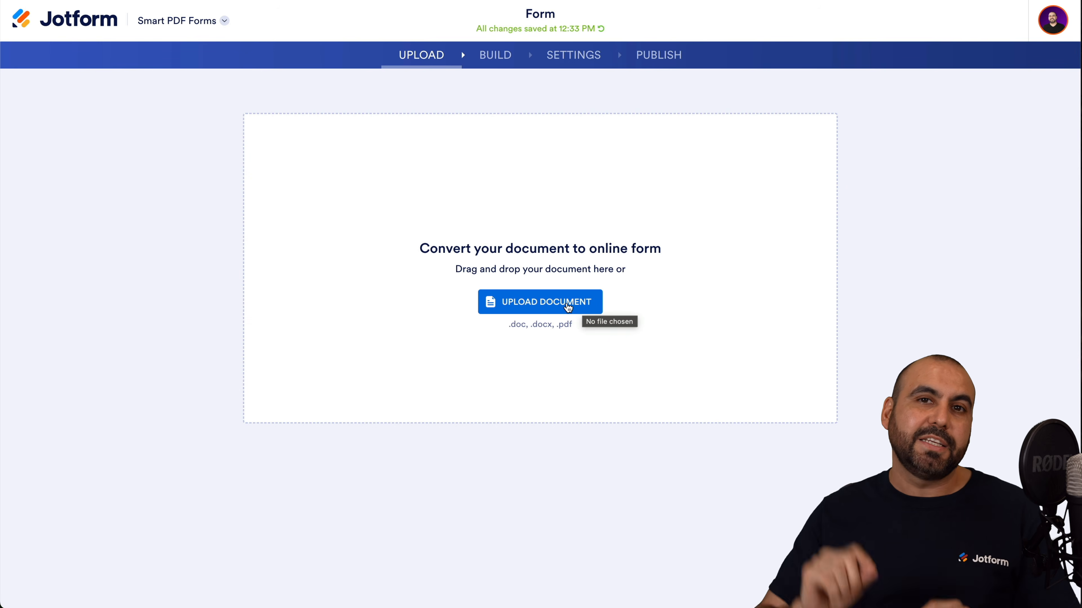
click(547, 313)
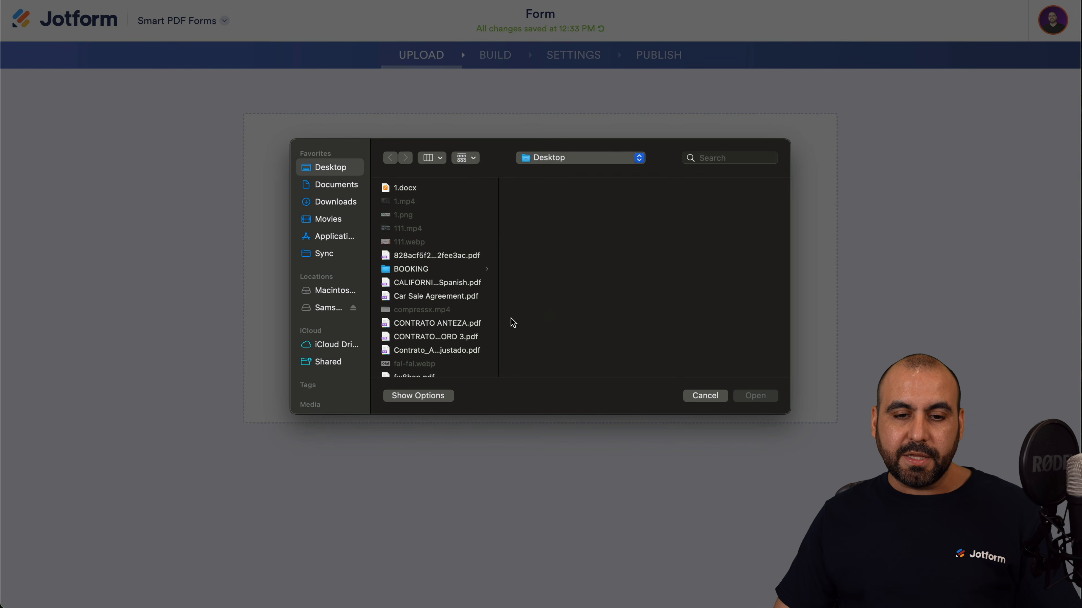
scroll(466, 337, down, 3)
click(410, 338)
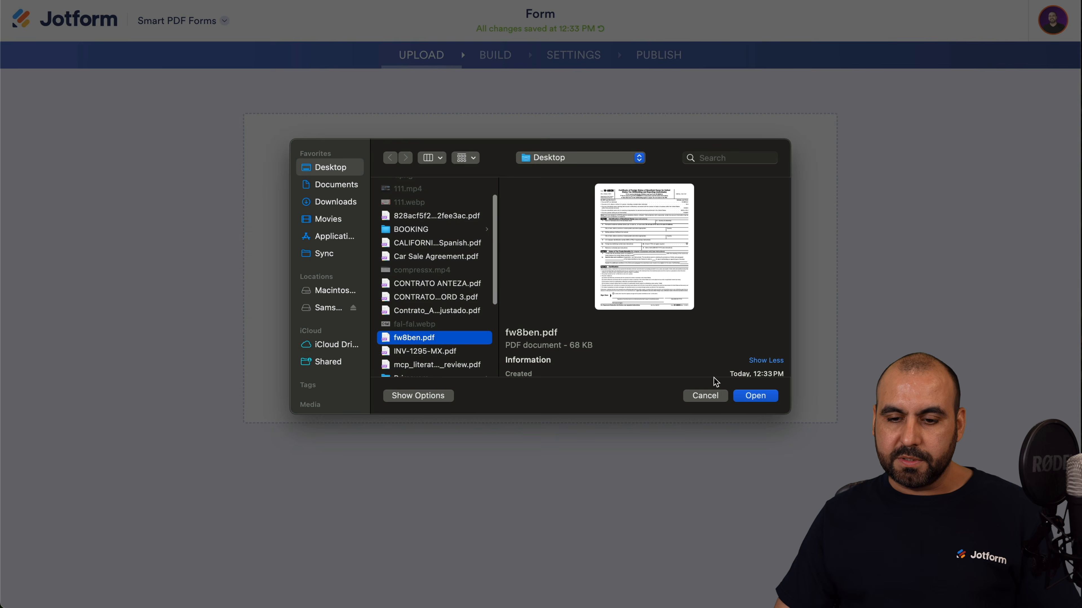
click(755, 396)
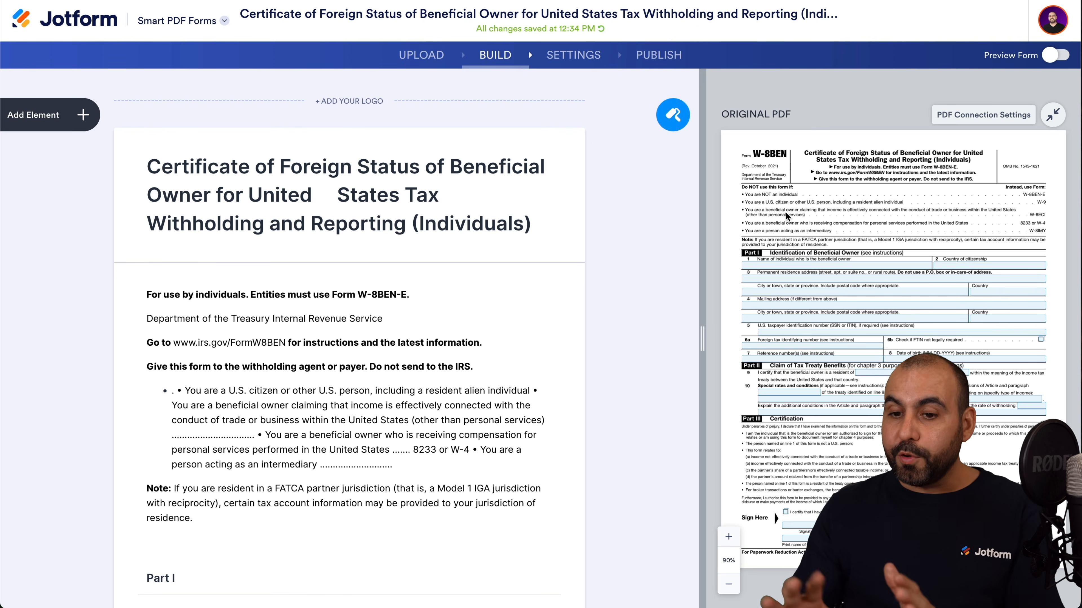
scroll(787, 216, down, 2)
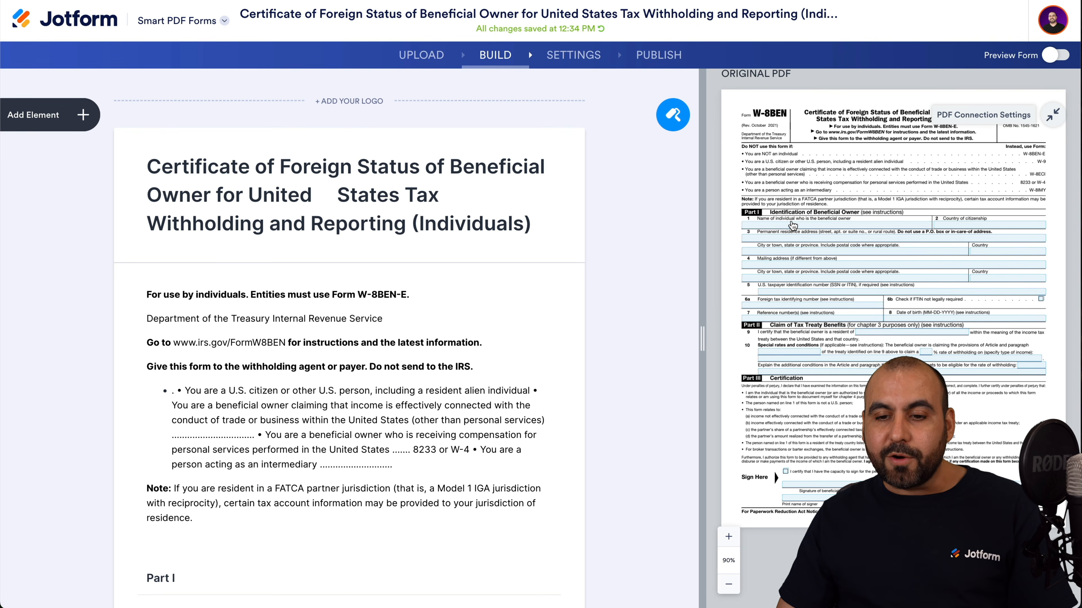
click(792, 223)
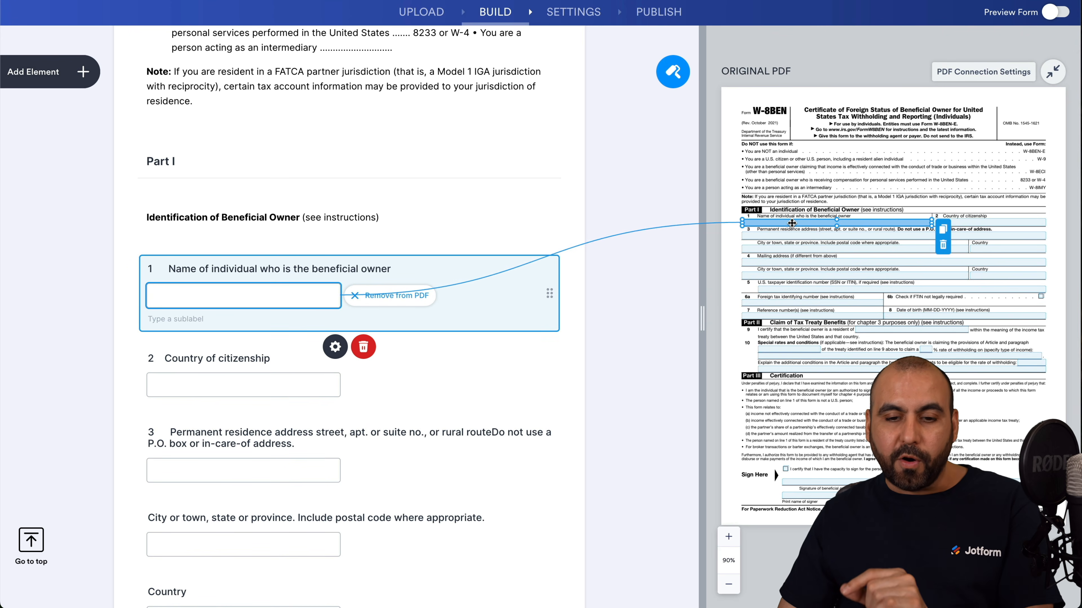
click(834, 237)
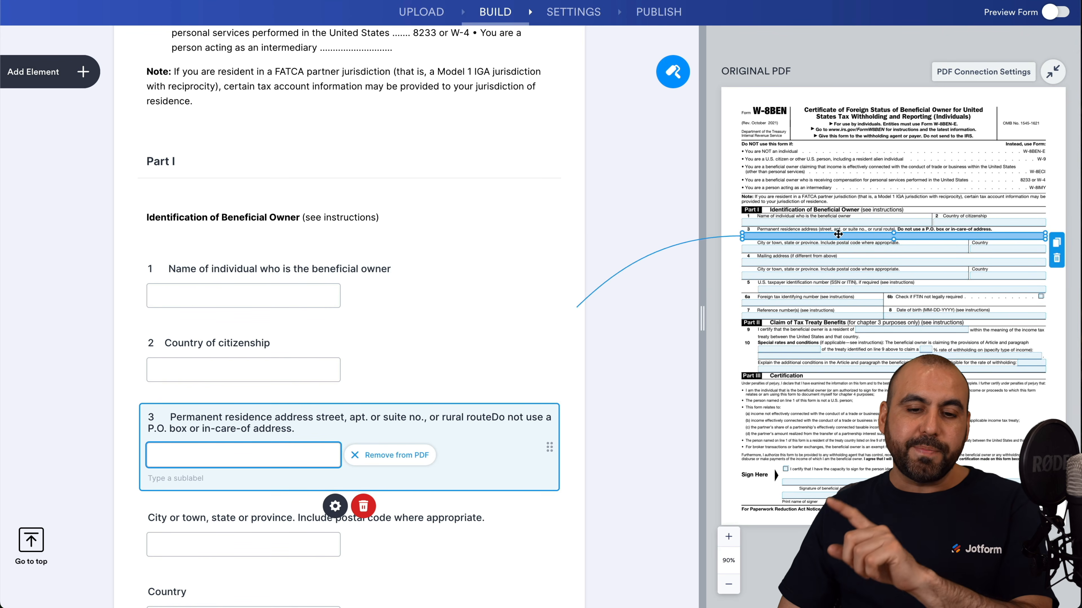
click(809, 349)
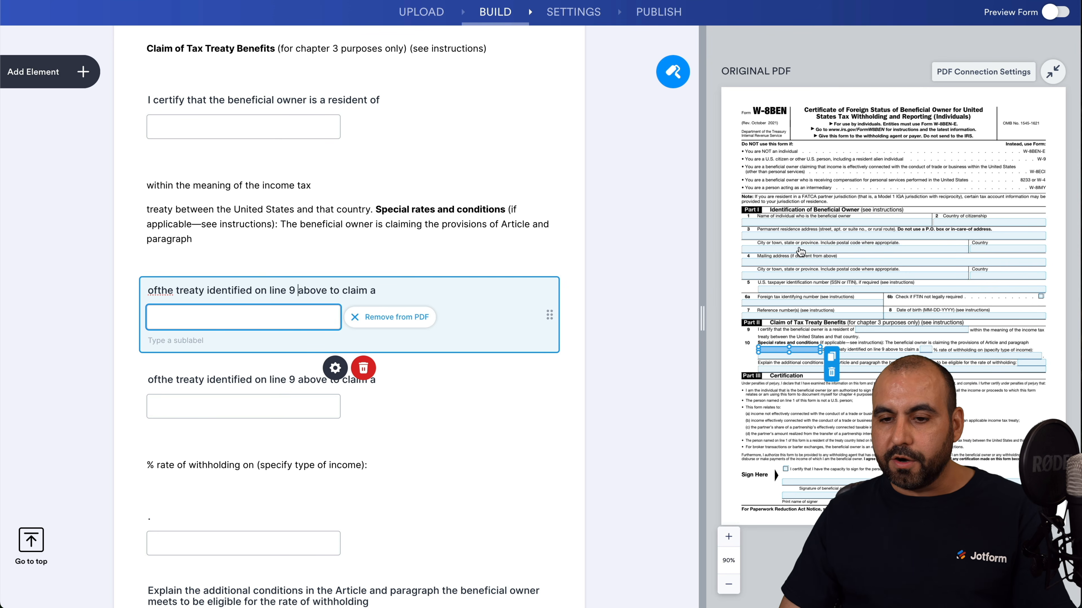
click(845, 262)
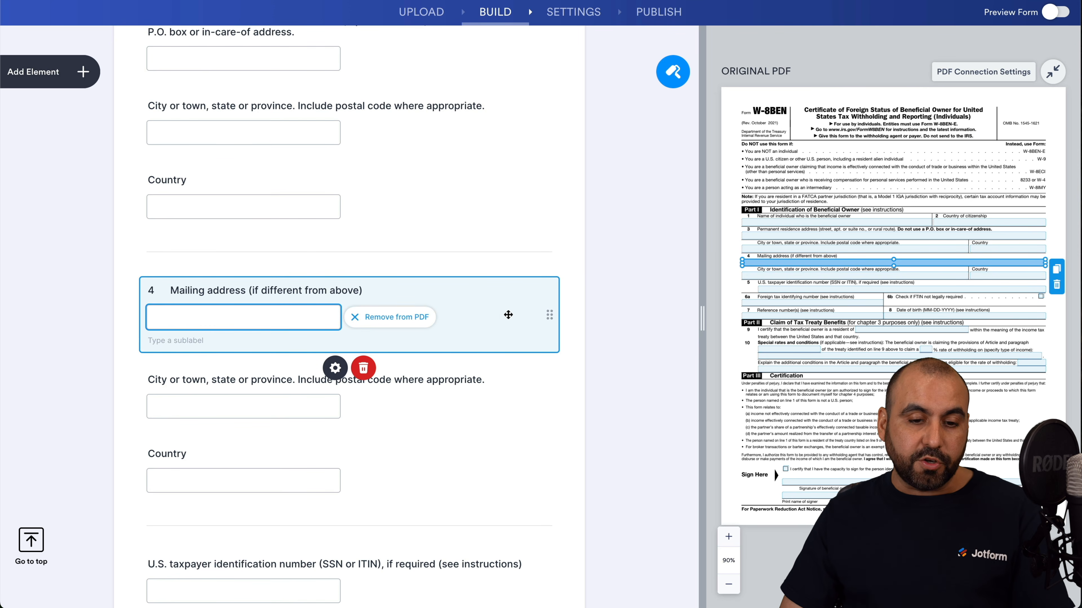
click(335, 368)
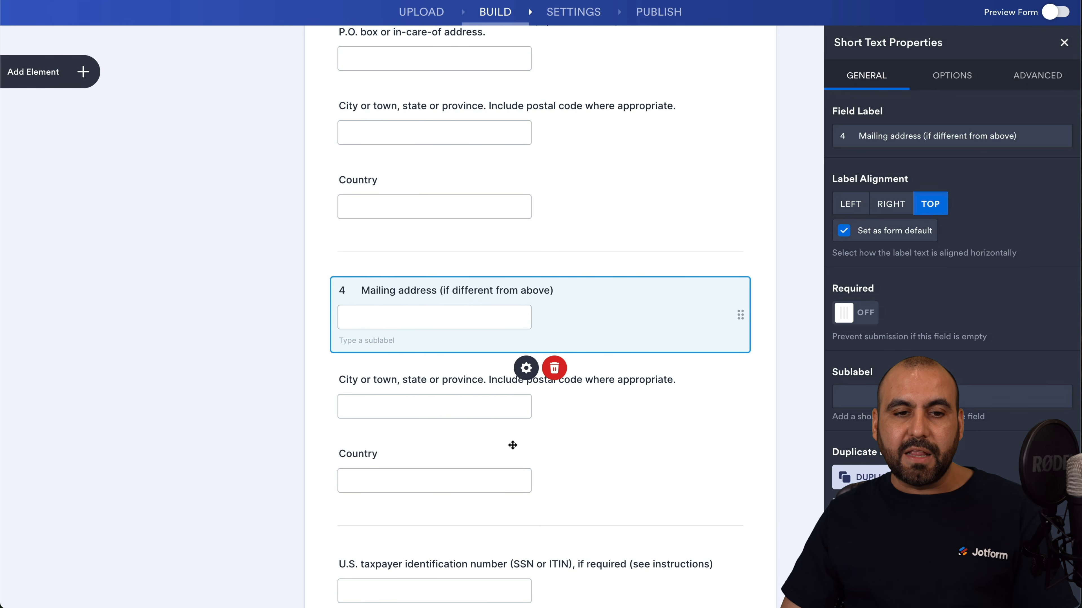
click(1064, 42)
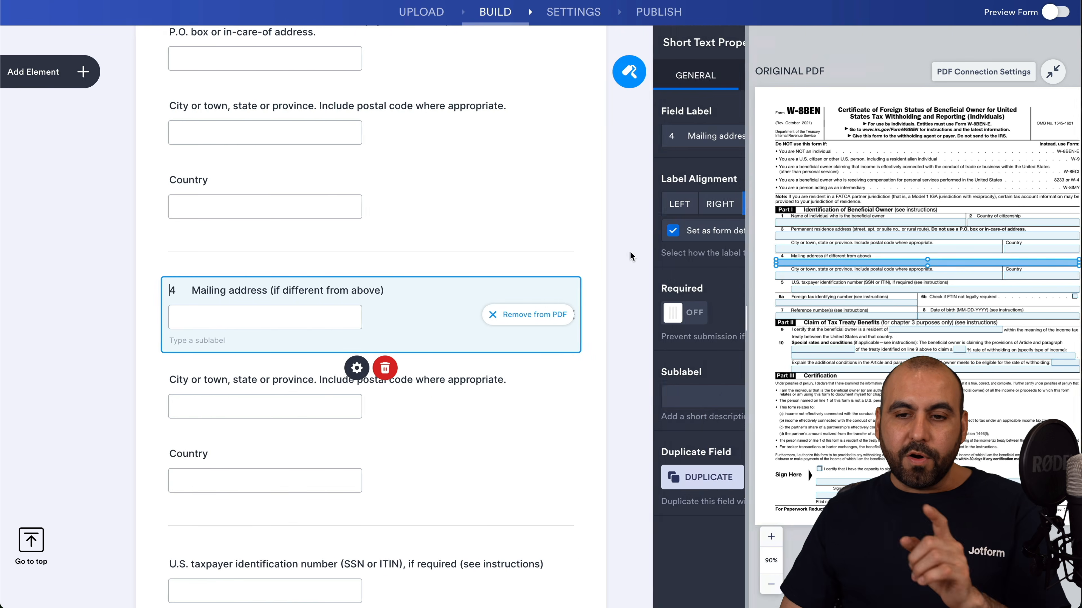
click(623, 369)
scroll(623, 369, down, 20)
scroll(623, 369, up, 20)
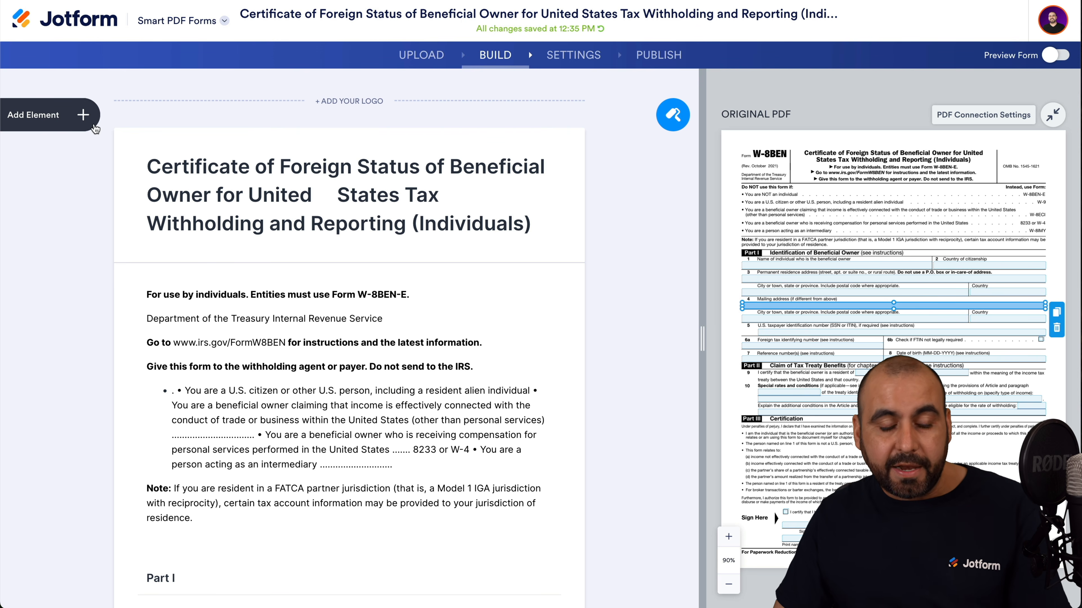
click(91, 120)
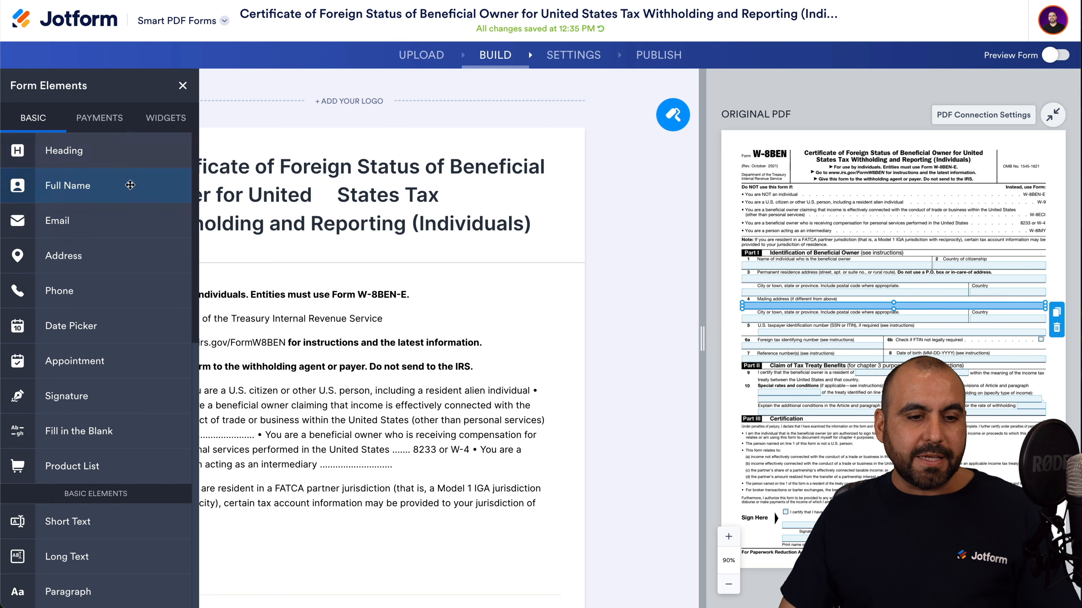
Add an Email field to the form and place it on the PDF's signature line.
drag(90, 222, 319, 255)
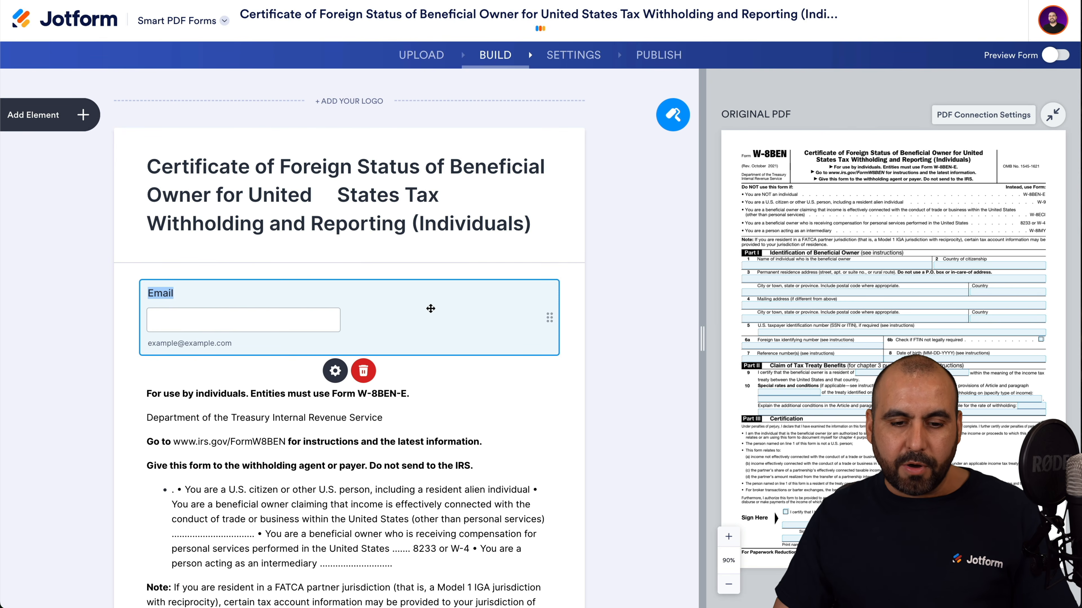
click(430, 308)
click(378, 320)
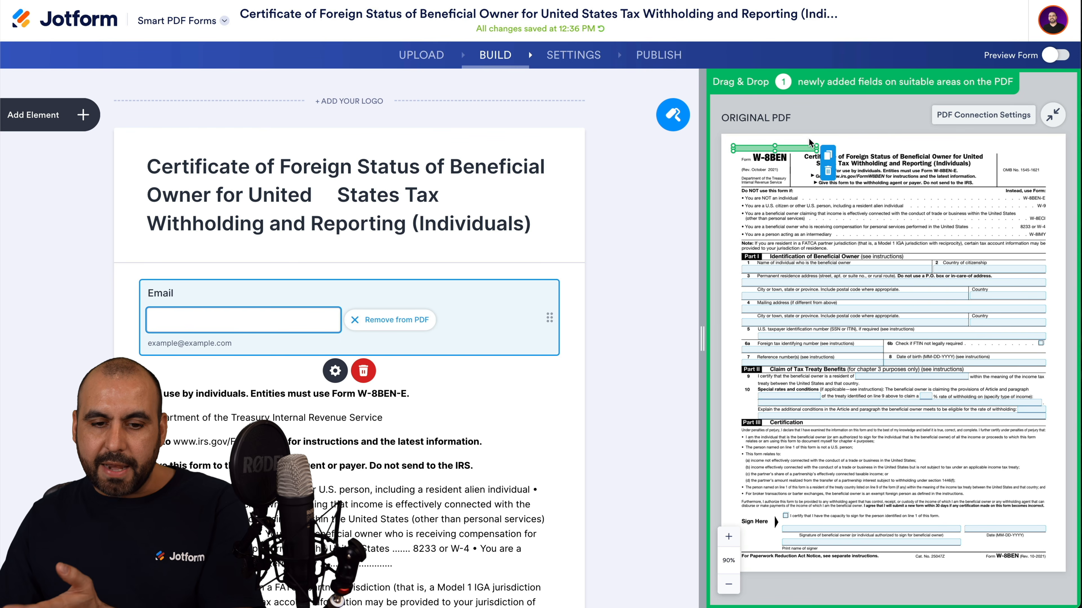
mouse_move(790, 146)
mouse_down()
mouse_move(853, 229)
mouse_move(938, 522)
mouse_move(1024, 546)
mouse_up()
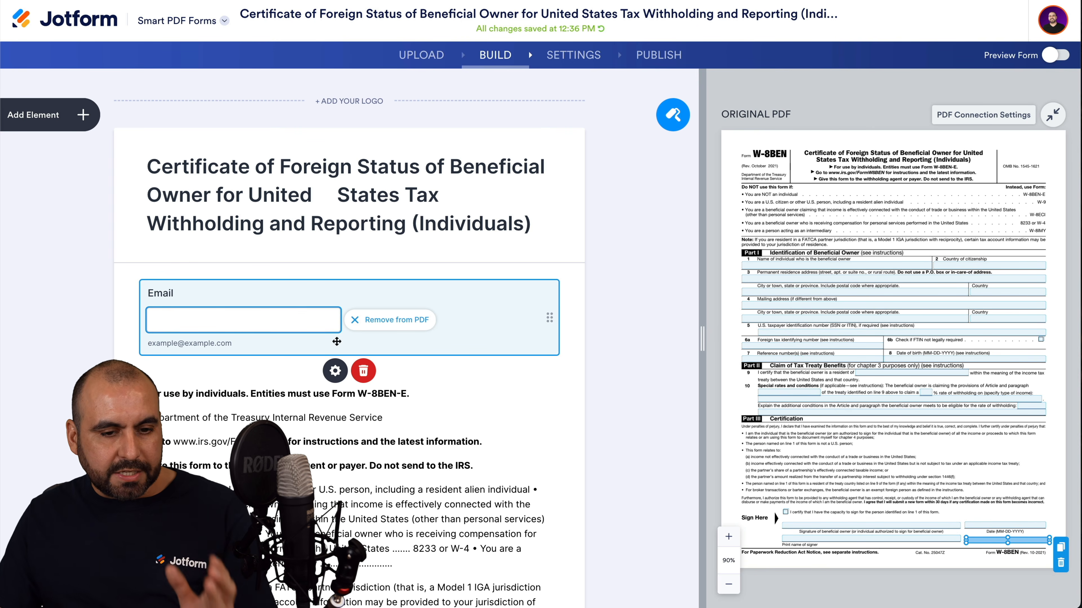
Review the Email field's properties and move it below the PDF's instruction text.
click(255, 294)
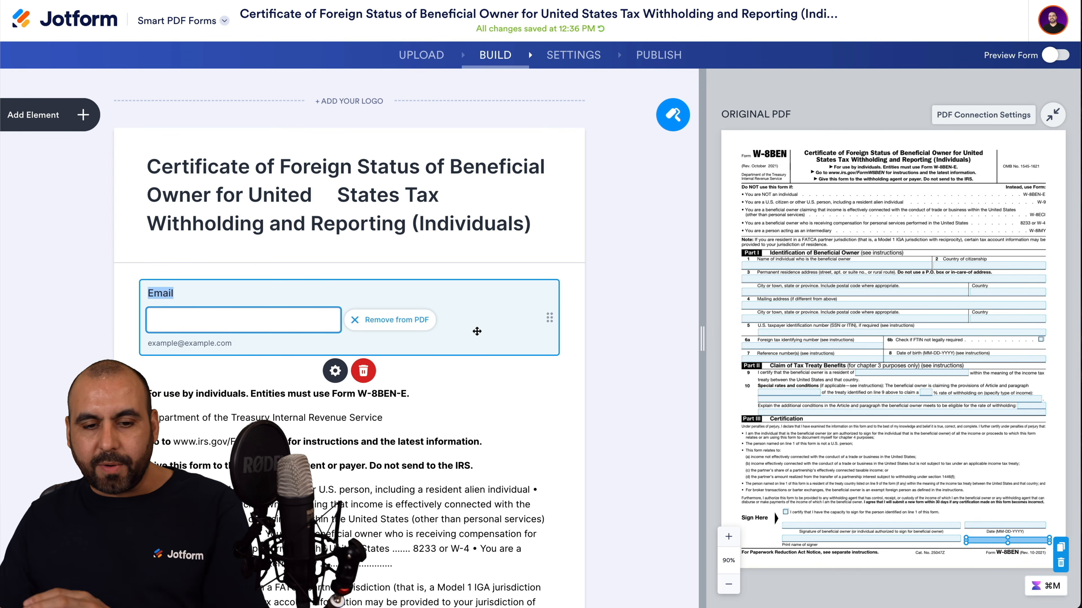
click(335, 371)
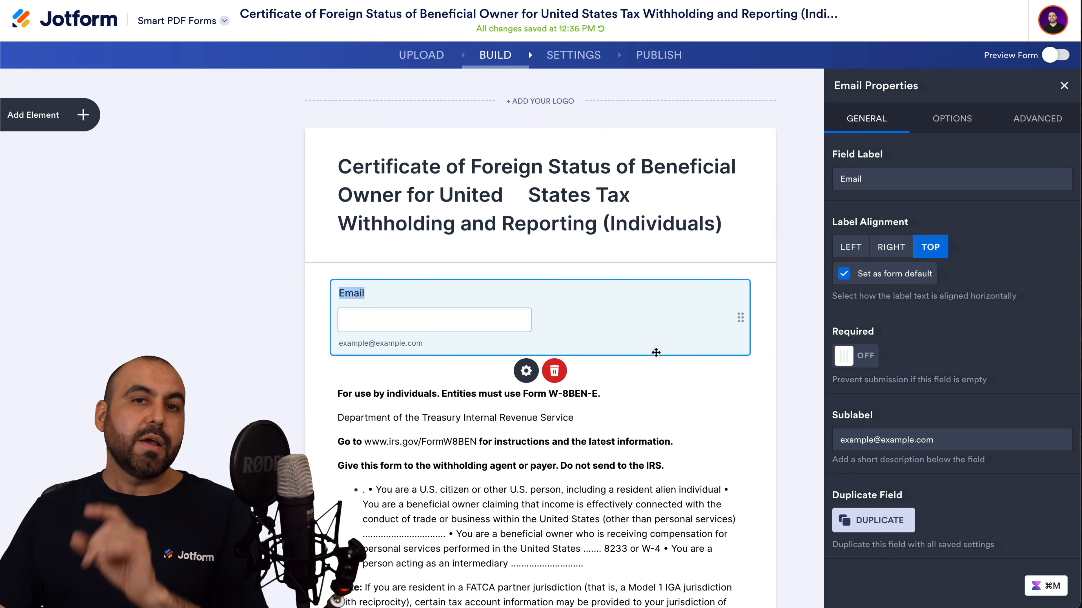
click(1064, 85)
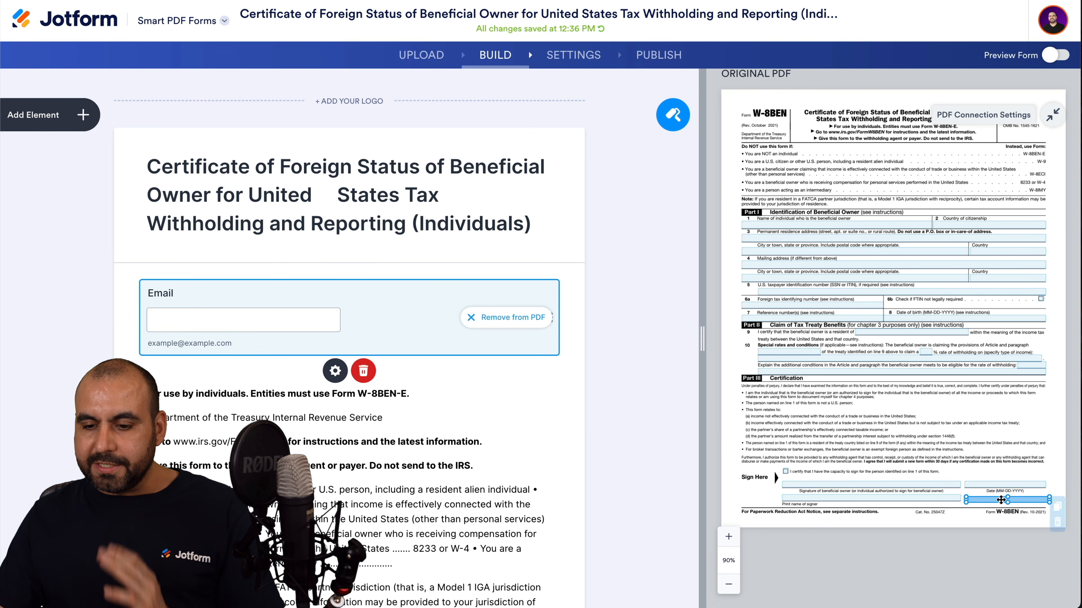
click(1000, 500)
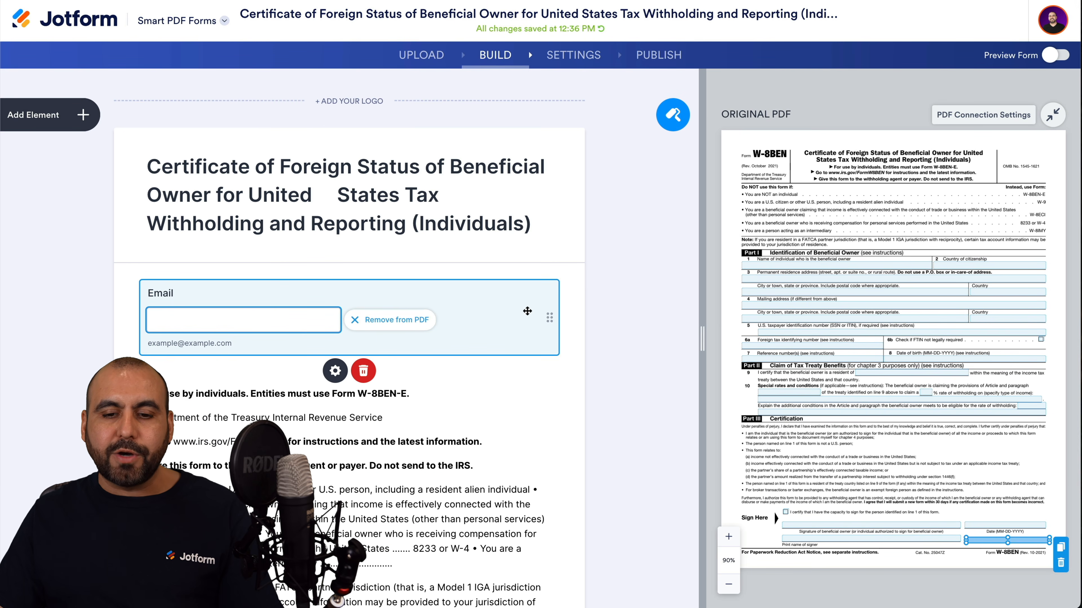
mouse_move(549, 320)
mouse_down()
mouse_move(549, 332)
mouse_move(549, 256)
mouse_move(543, 303)
mouse_up()
scroll(543, 303, down, 6)
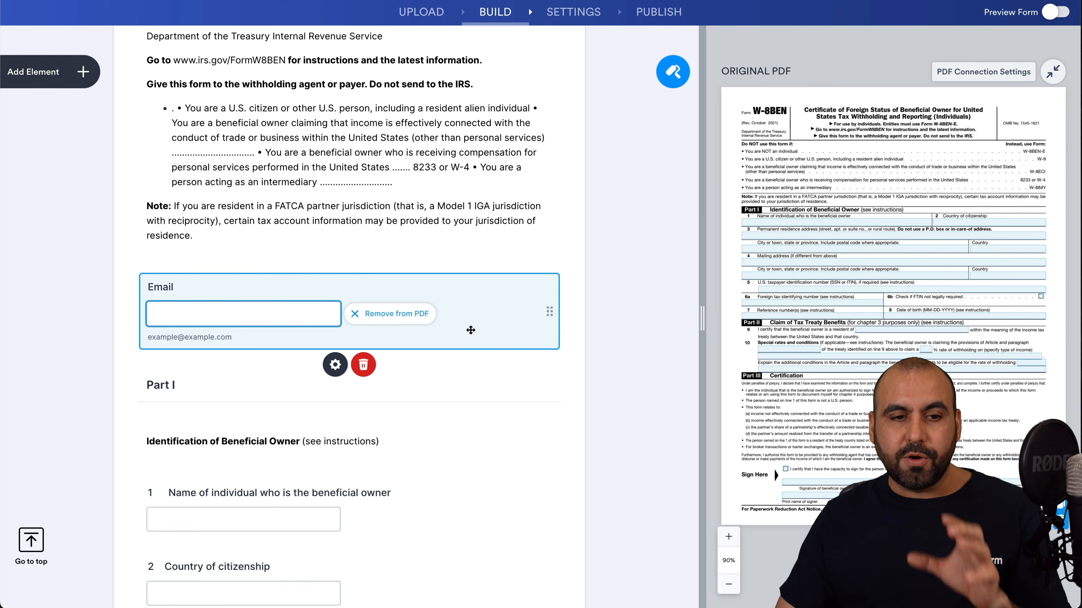
click(68, 72)
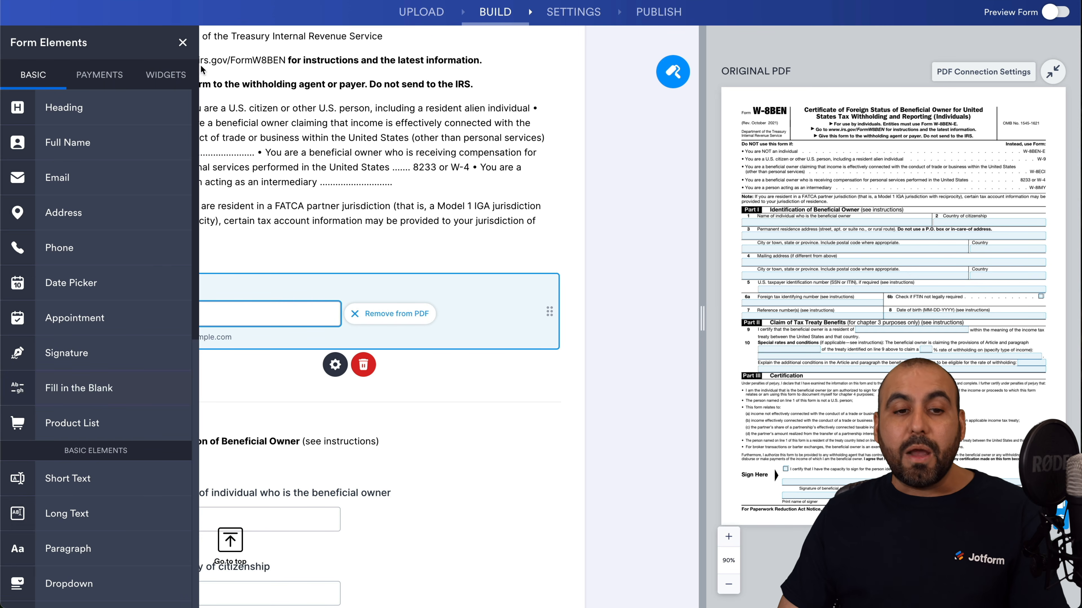
click(182, 42)
click(572, 22)
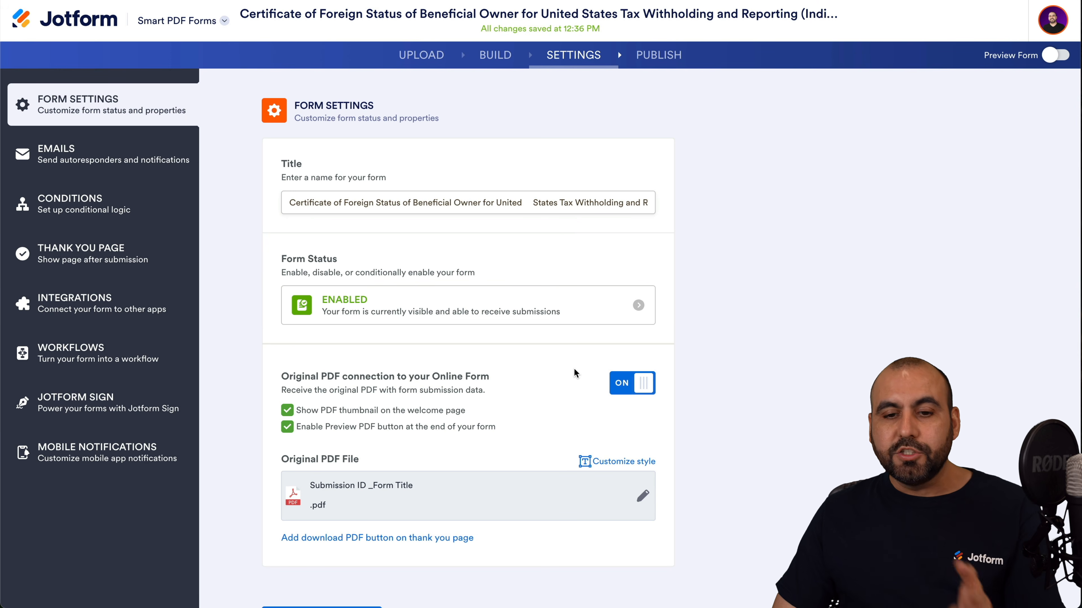
Check the form status choices, leaving the status unchanged.
click(419, 302)
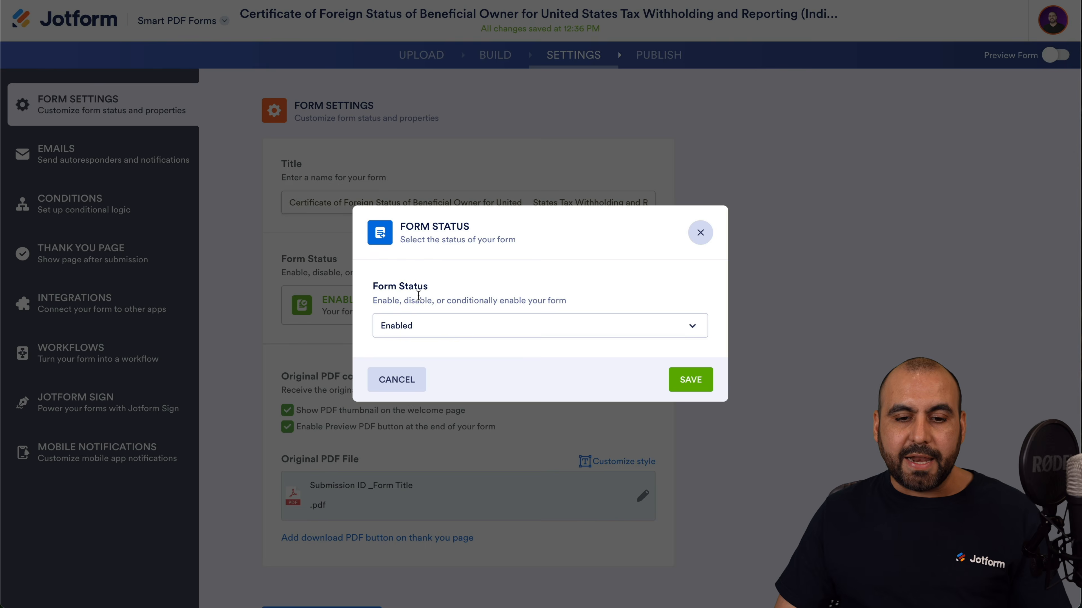
click(516, 326)
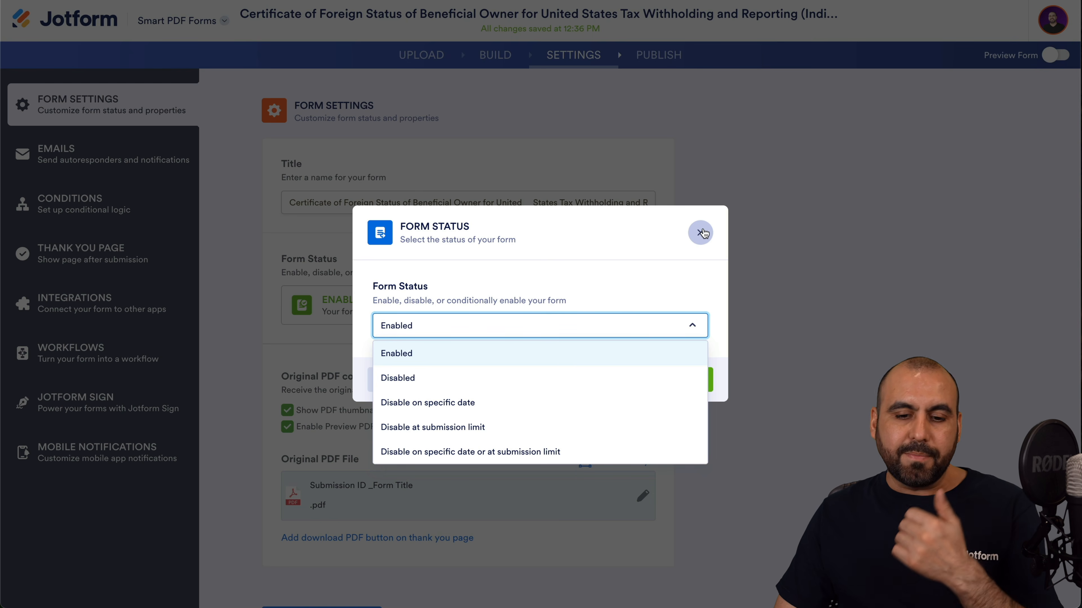
click(700, 233)
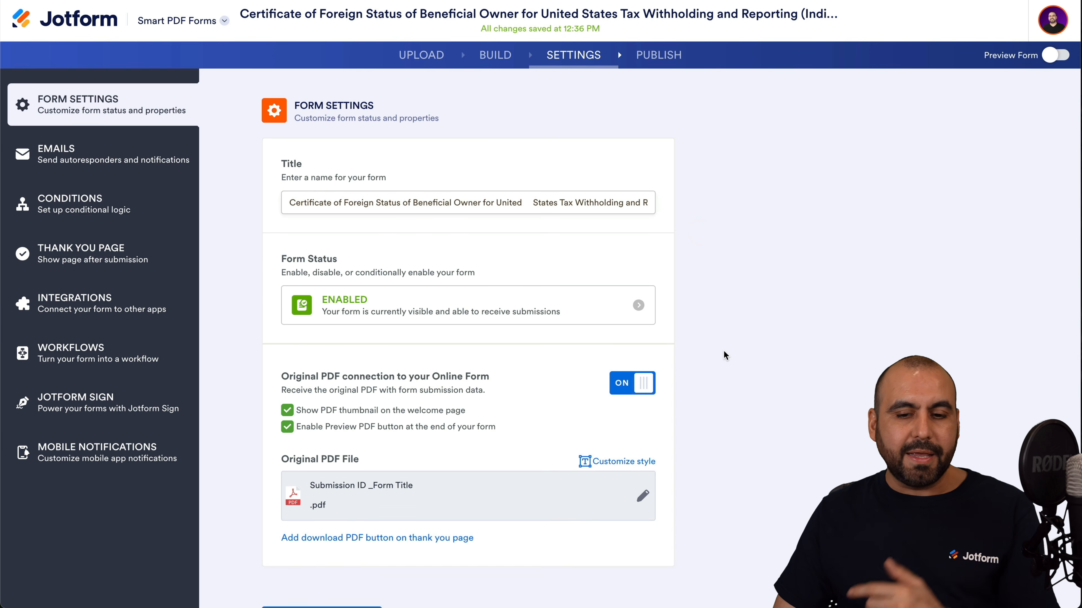
scroll(725, 356, down, 2)
click(321, 534)
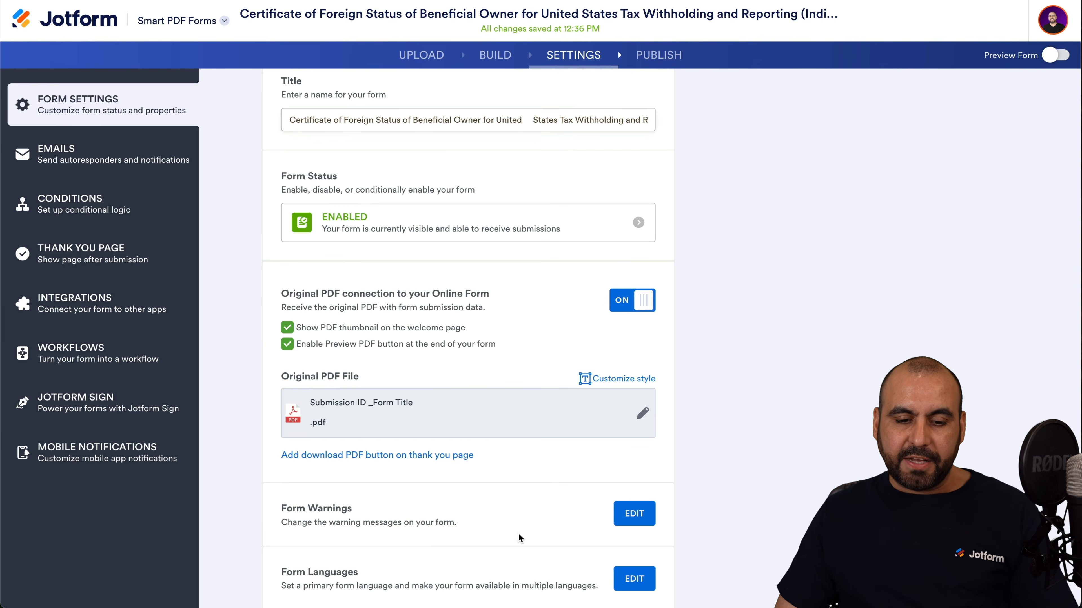
scroll(520, 537, down, 5)
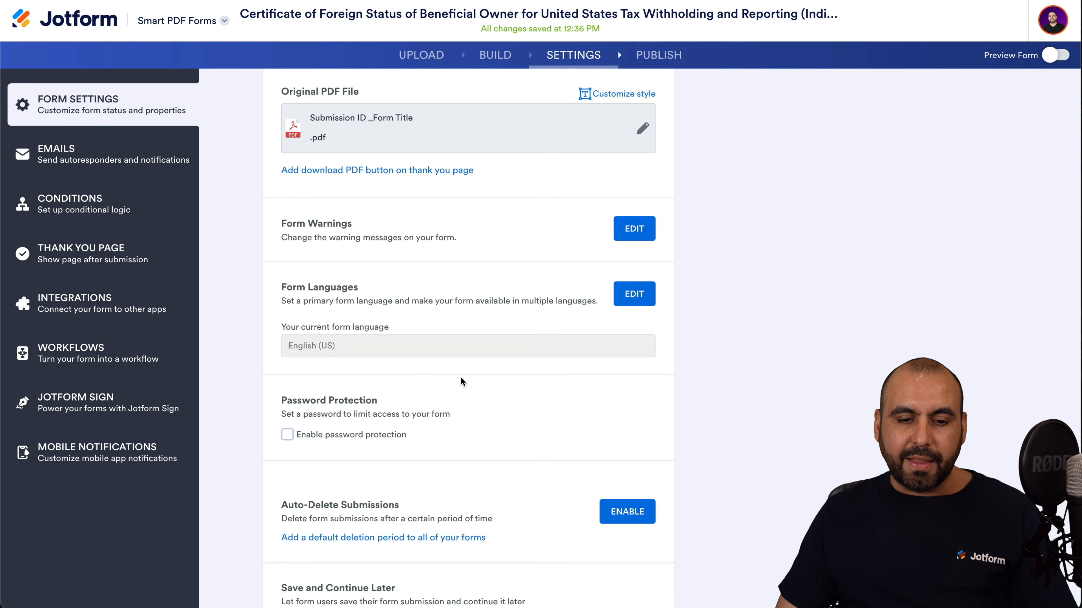
scroll(462, 381, down, 4)
Toggle password protection on and off, and close auto-delete without choosing a period.
click(317, 236)
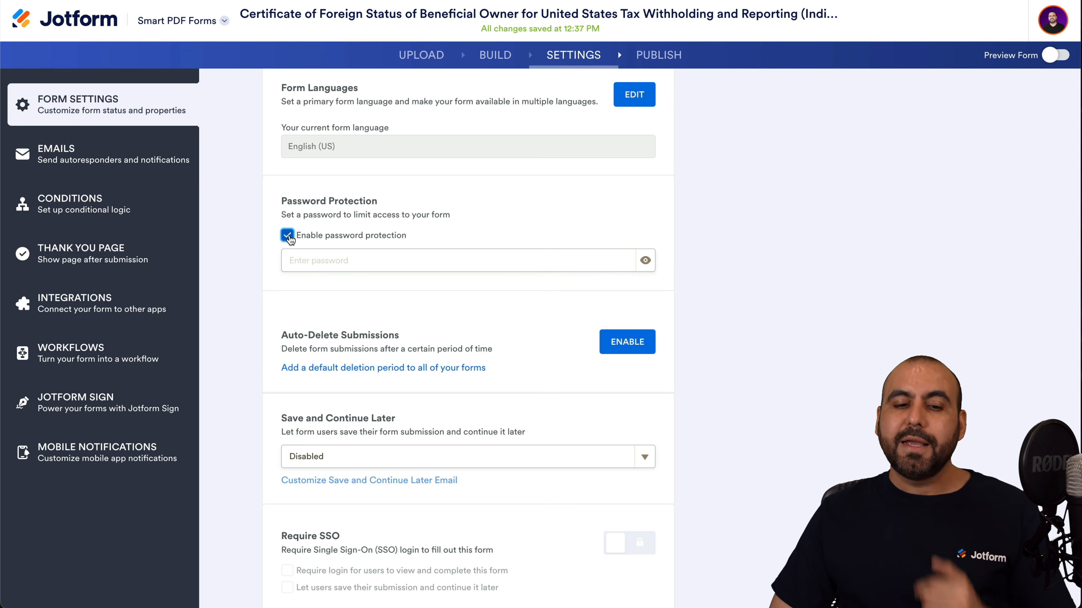
click(288, 237)
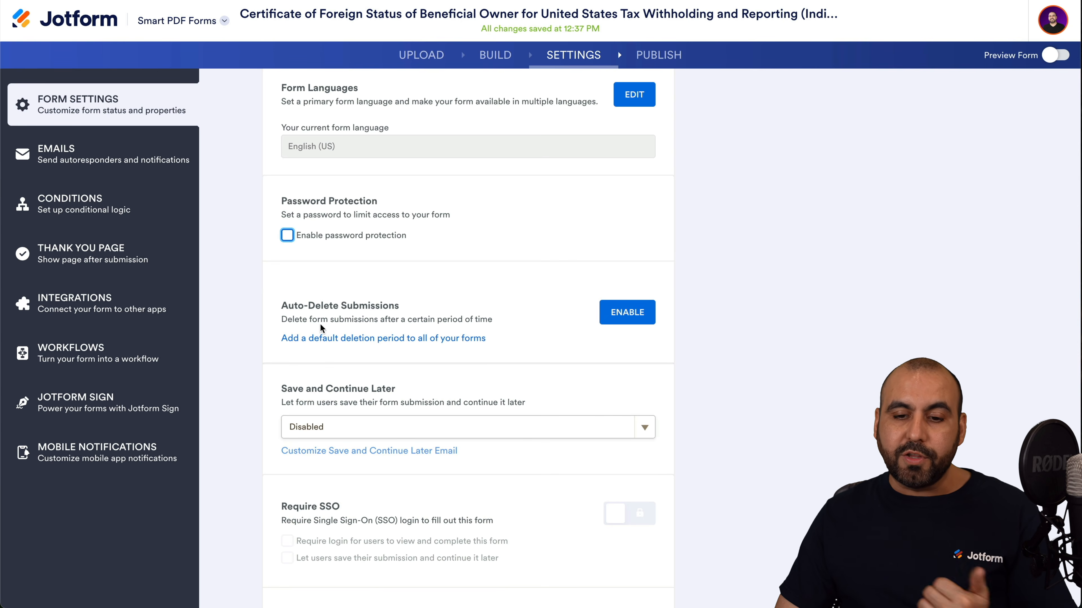
click(642, 323)
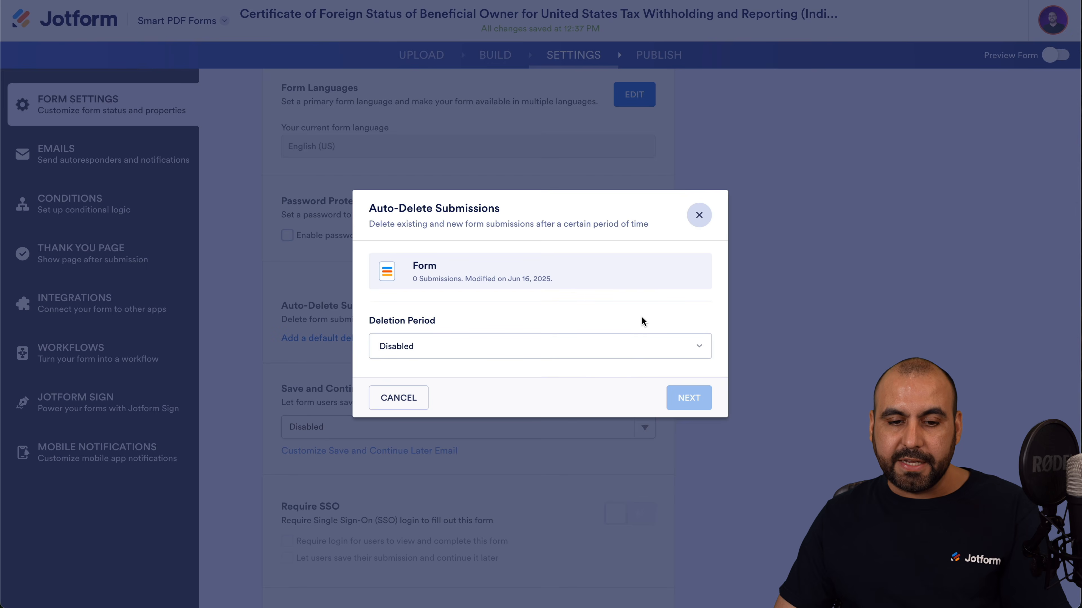
click(638, 340)
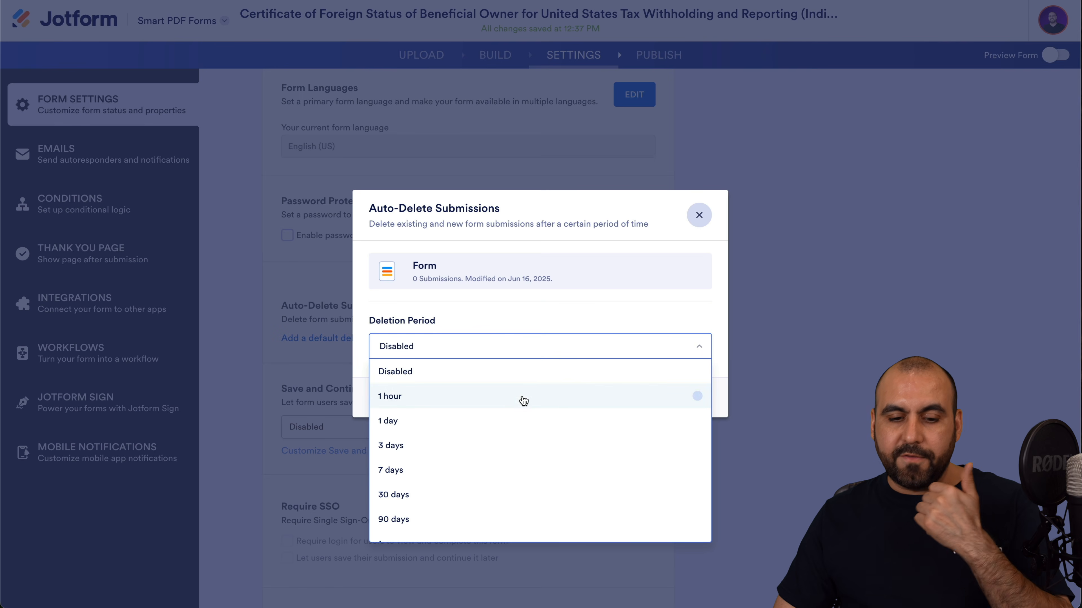
scroll(523, 400, down, 1)
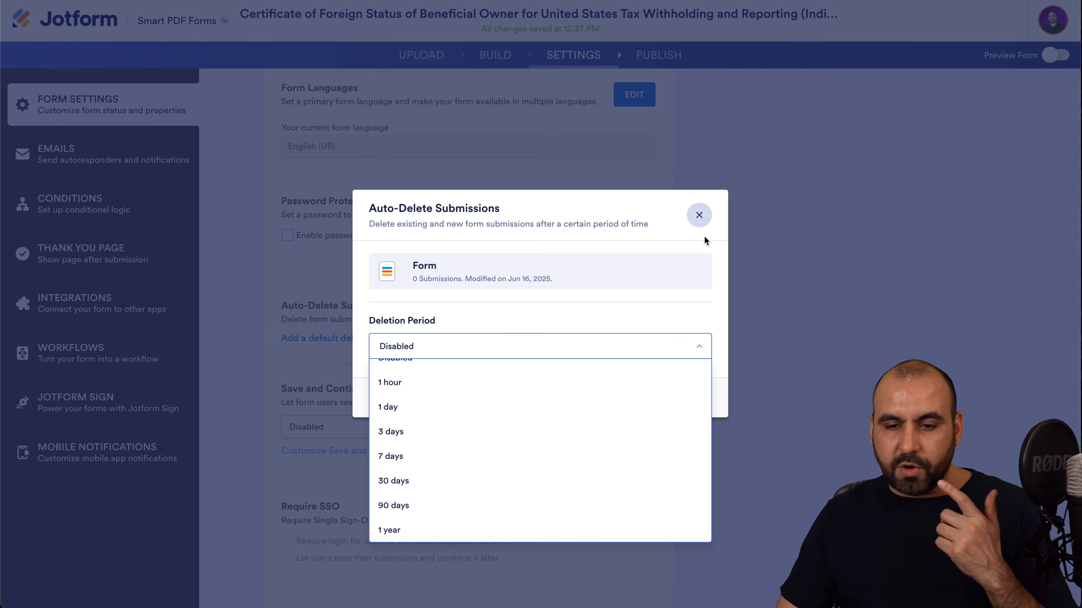
click(699, 214)
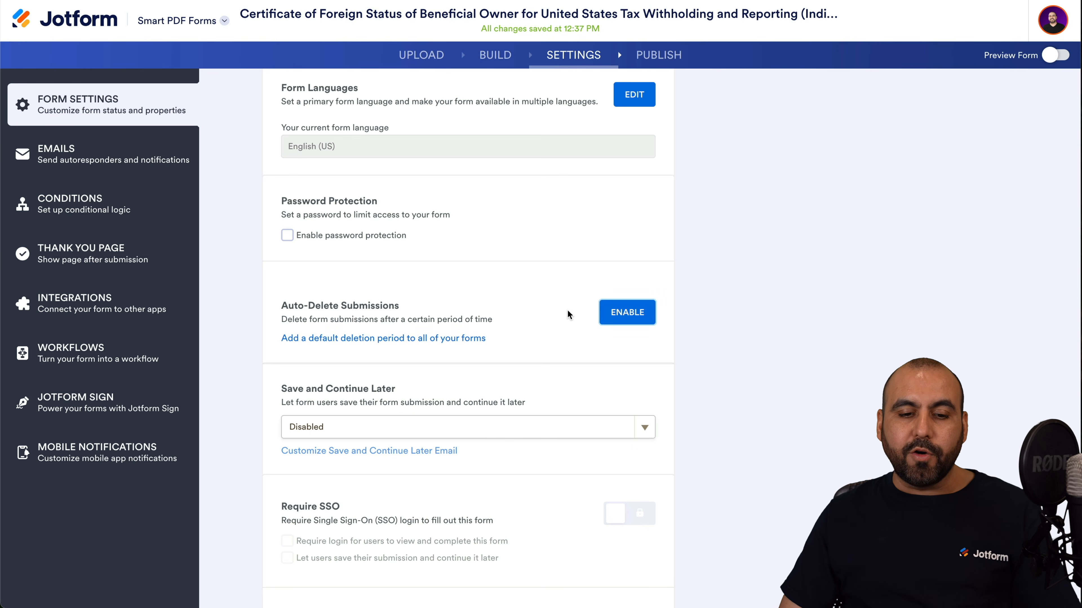
Scroll through the remaining settings and open the form's Email settings.
scroll(617, 348, down, 3)
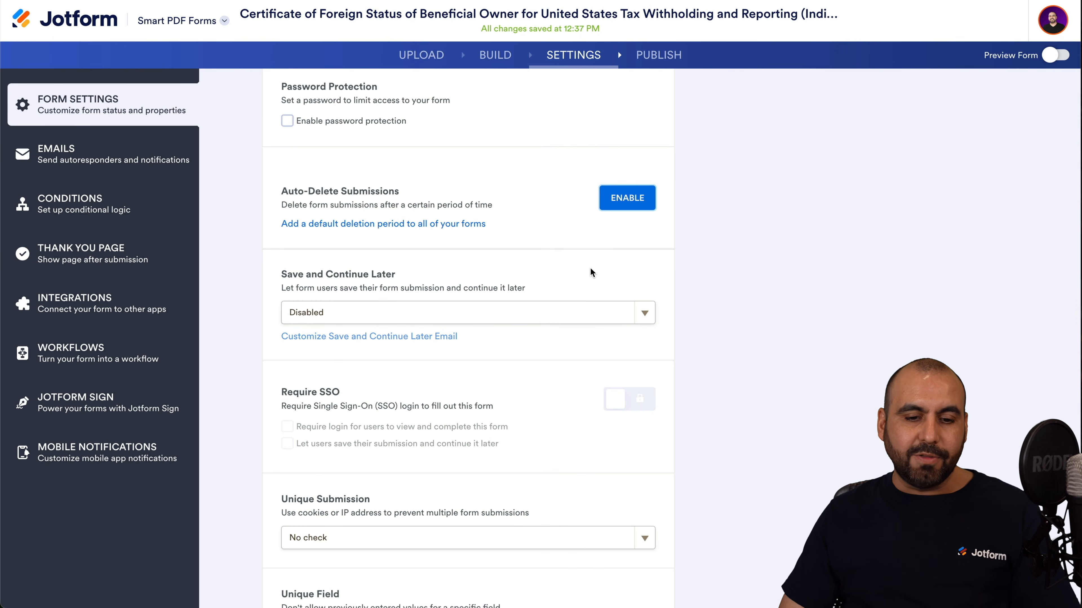
scroll(501, 380, down, 7)
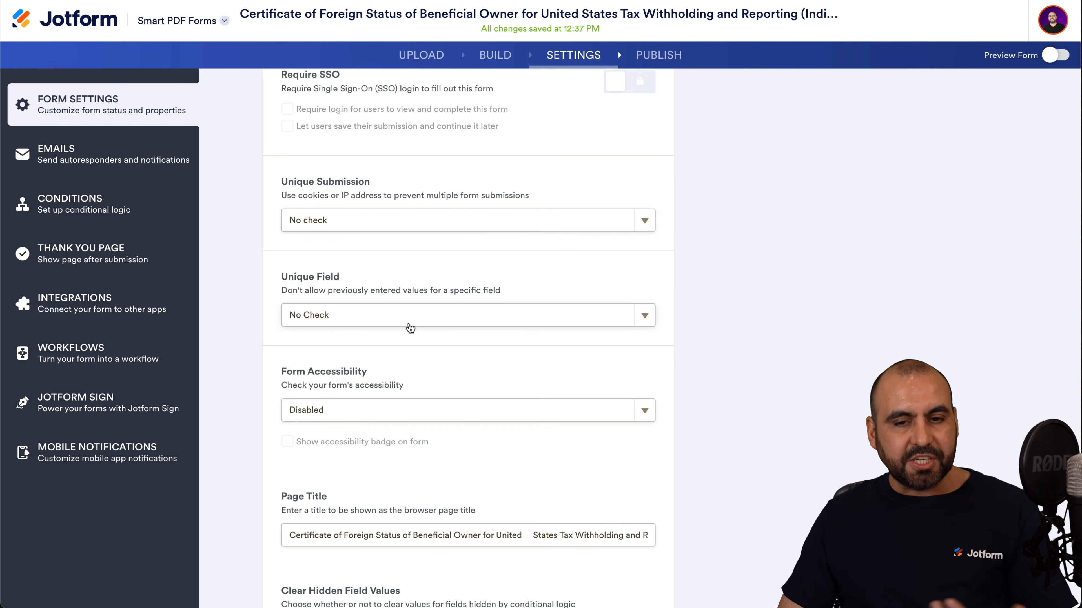
scroll(409, 323, down, 7)
scroll(408, 323, down, 2)
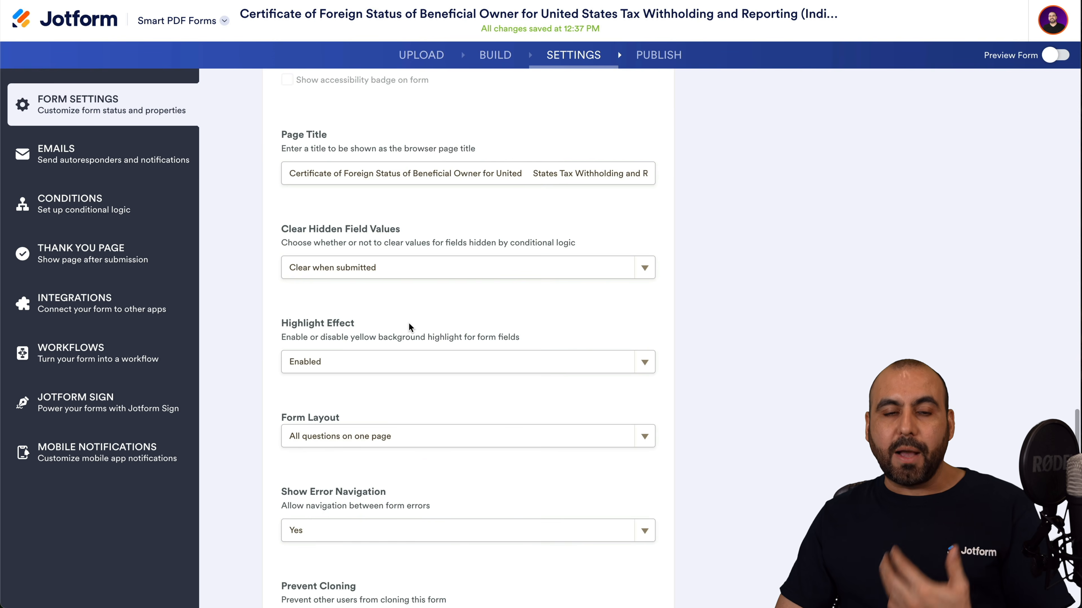
click(76, 151)
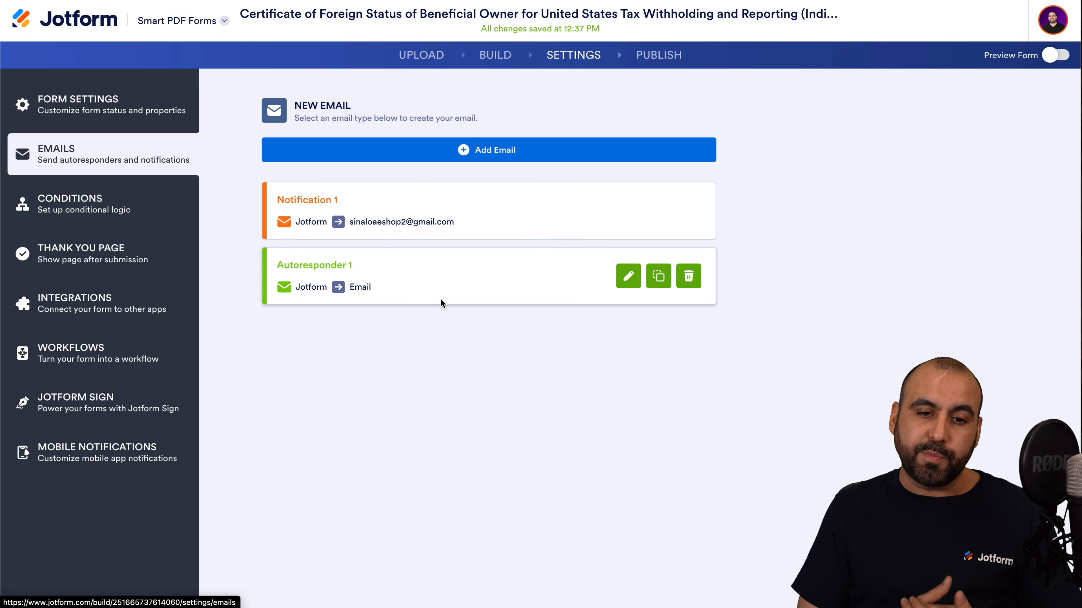
Review Autoresponder 1's content, Recipients and Advanced tabs, then open Conditions.
click(628, 276)
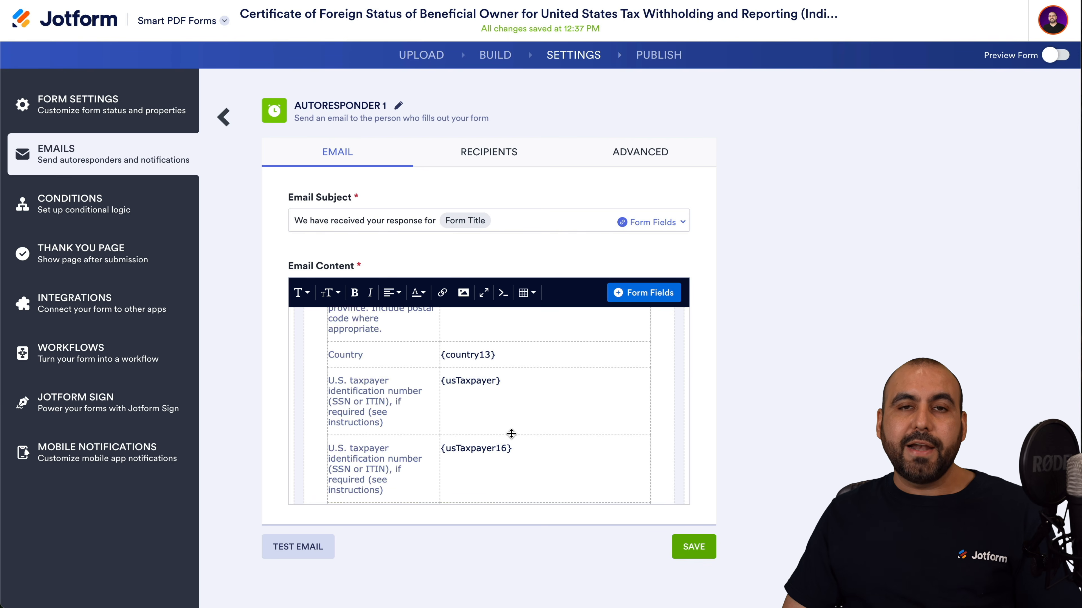
scroll(511, 433, down, 10)
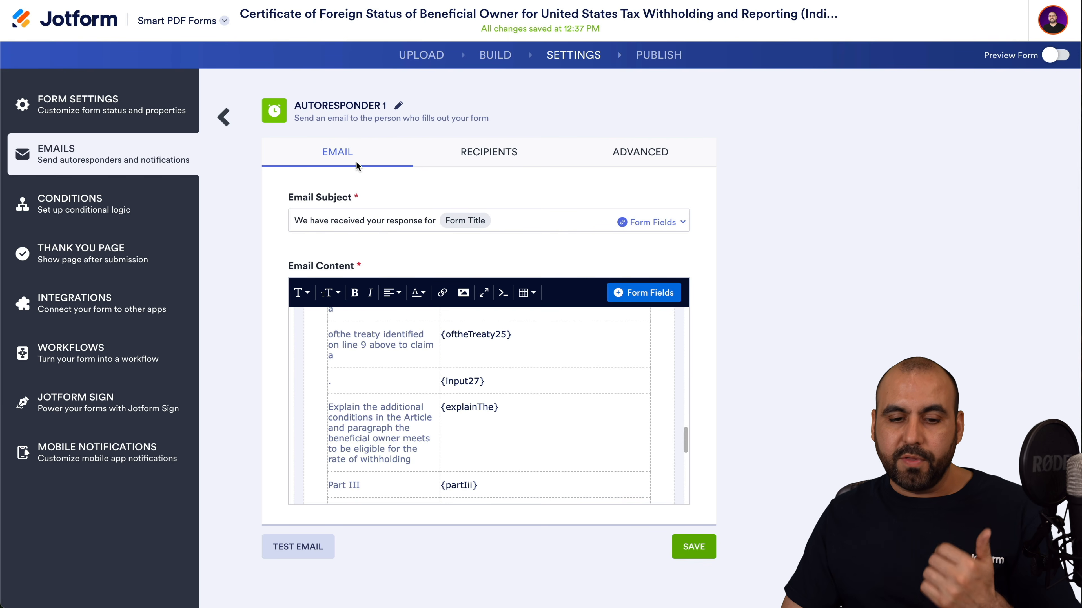
click(506, 166)
click(642, 153)
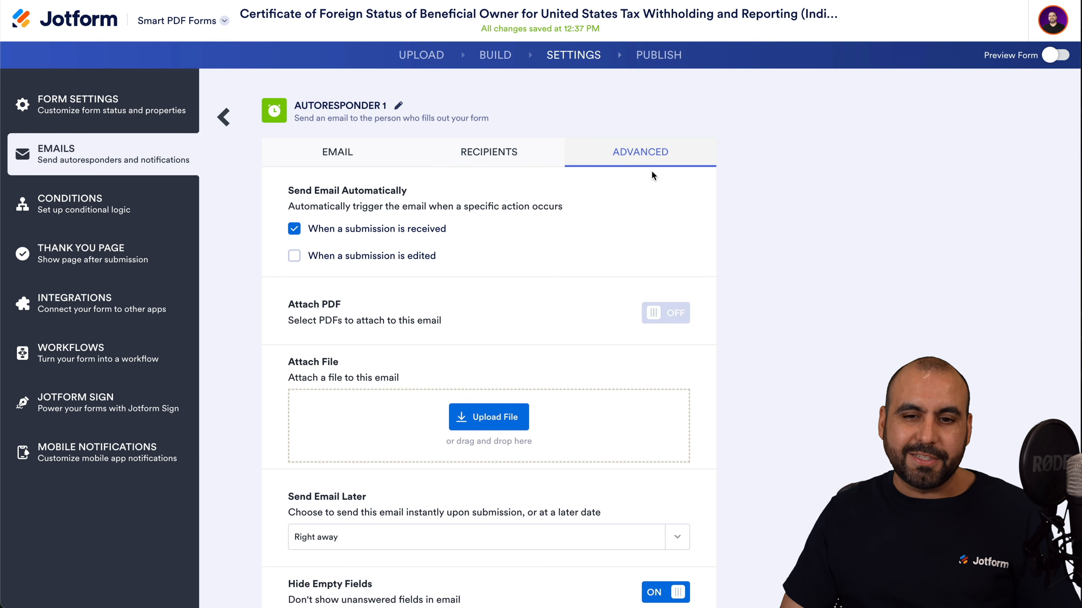
click(142, 221)
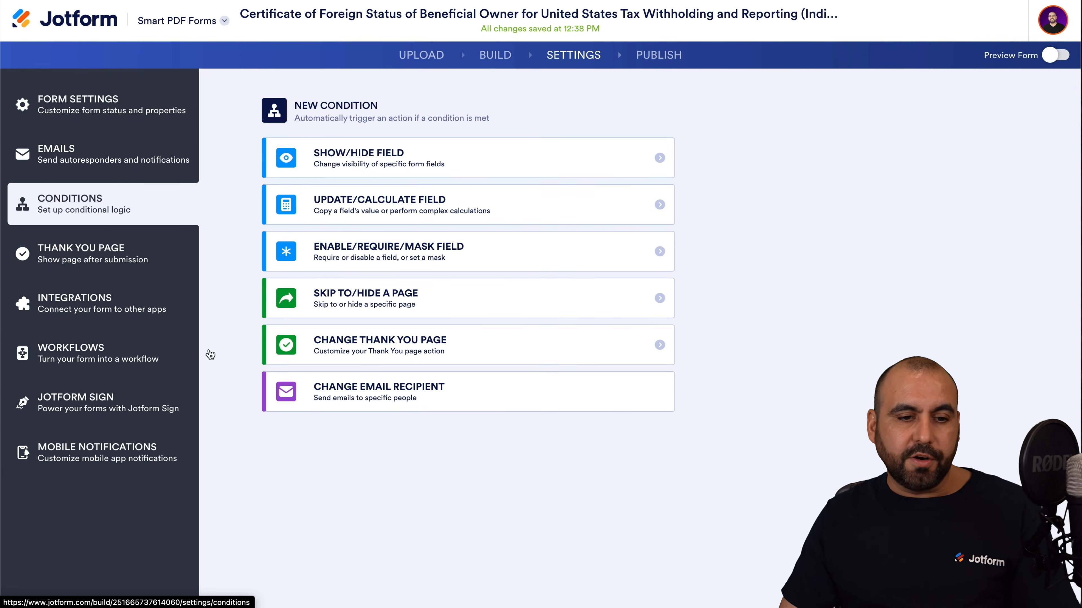
Review the W-8BEN form's Thank You Page, Integrations and Form Settings, then open its Publish page.
click(89, 255)
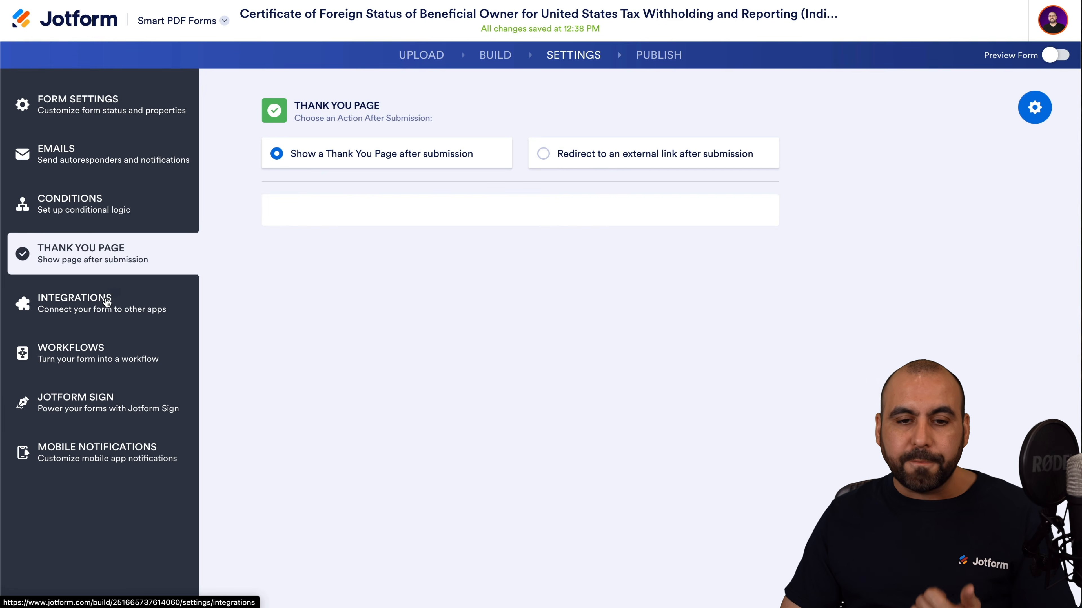
click(126, 310)
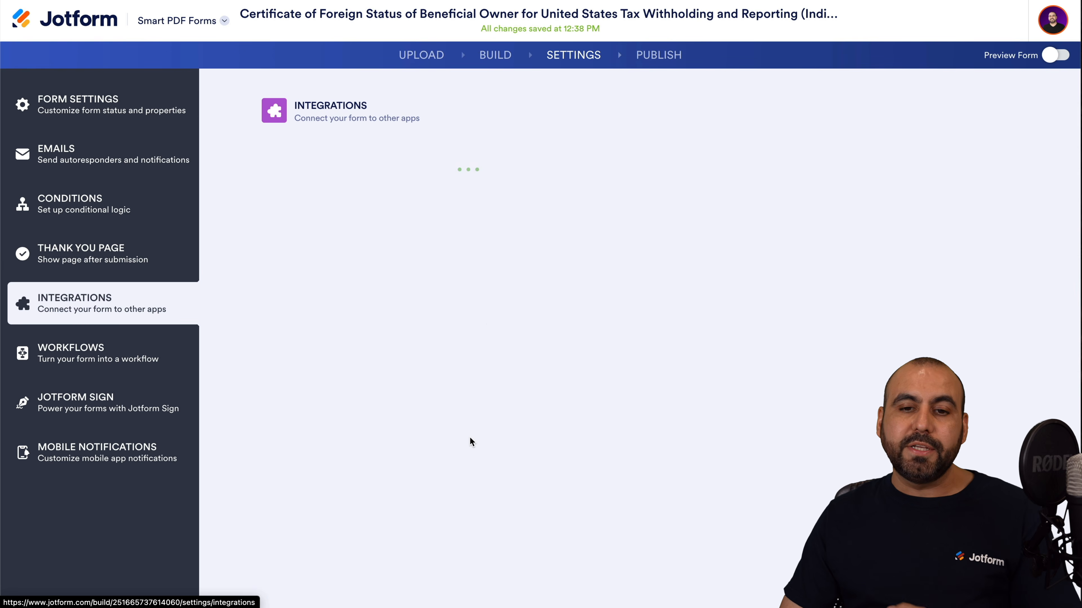
scroll(468, 449, down, 20)
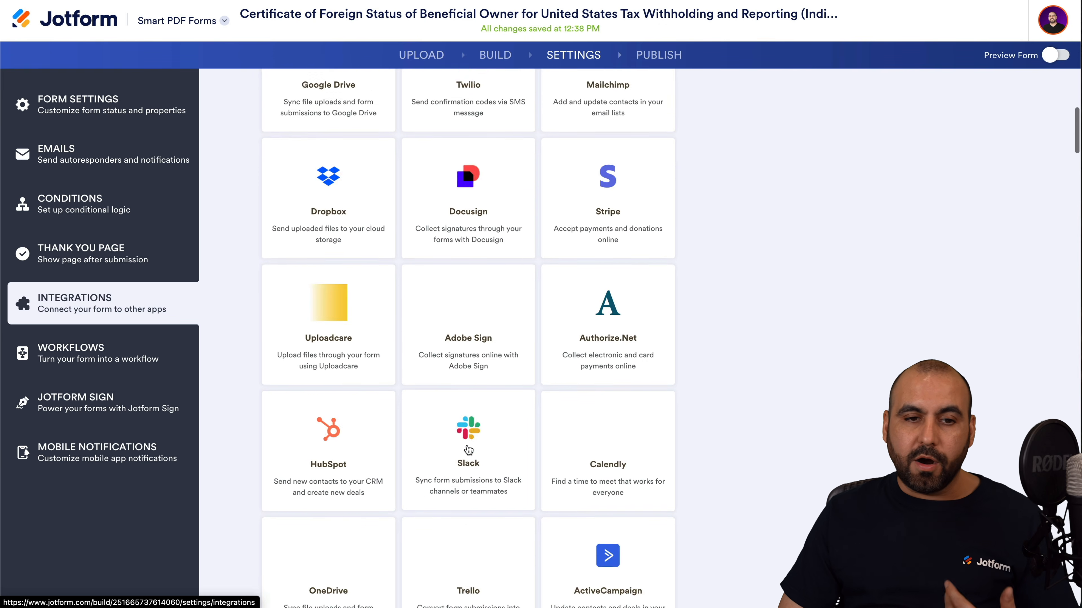
scroll(468, 450, down, 8)
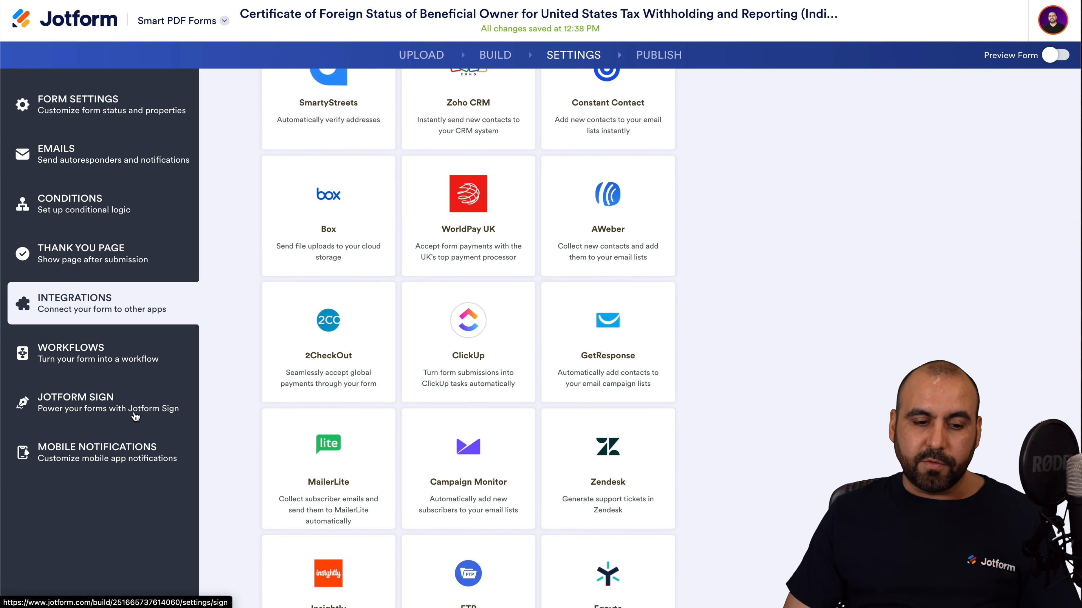
scroll(297, 237, up, 20)
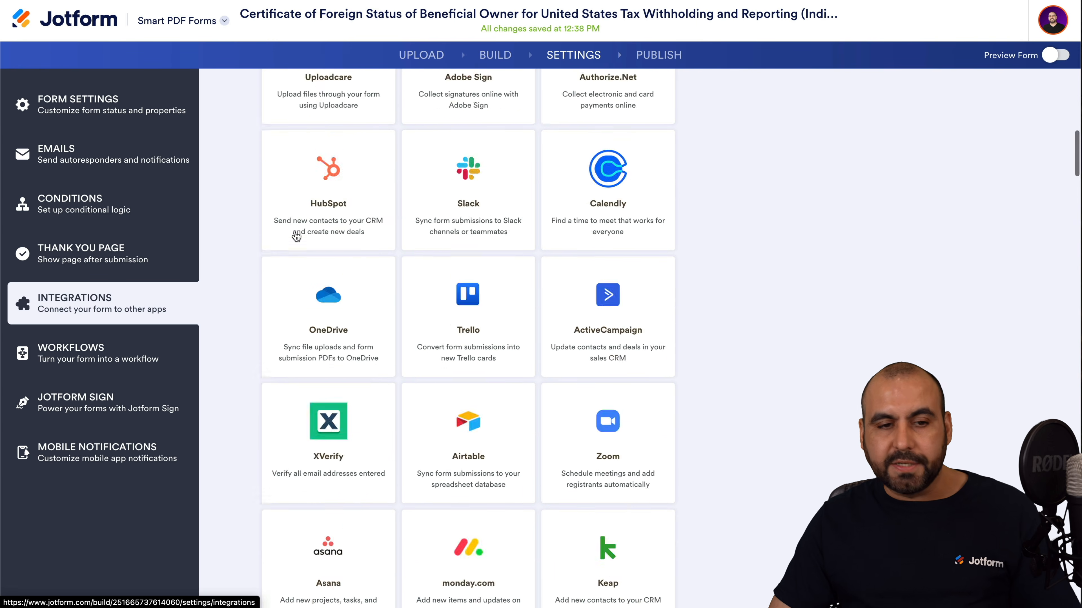
click(90, 112)
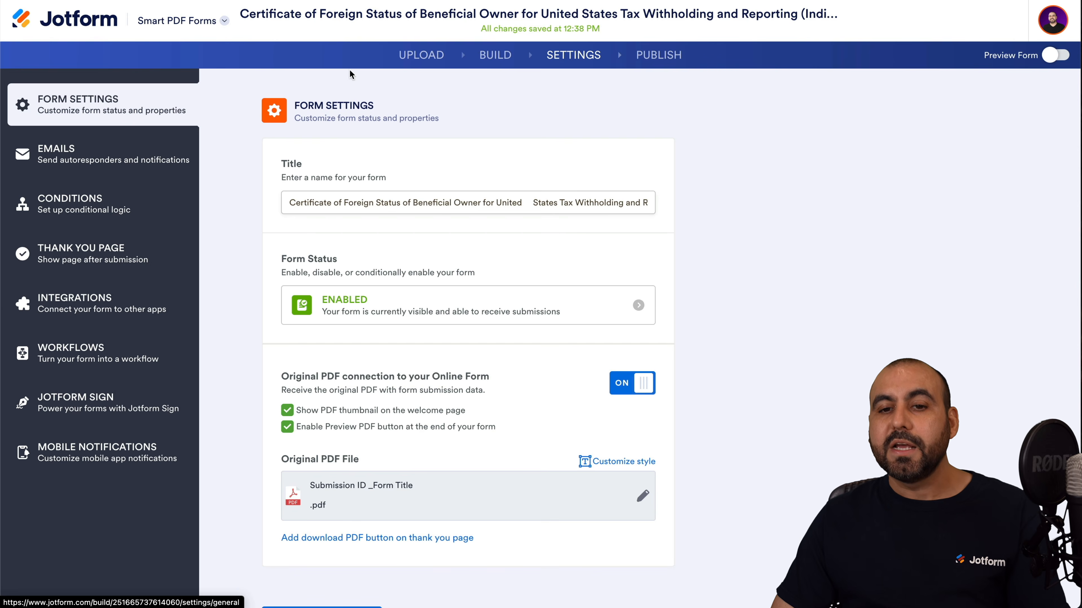
click(668, 56)
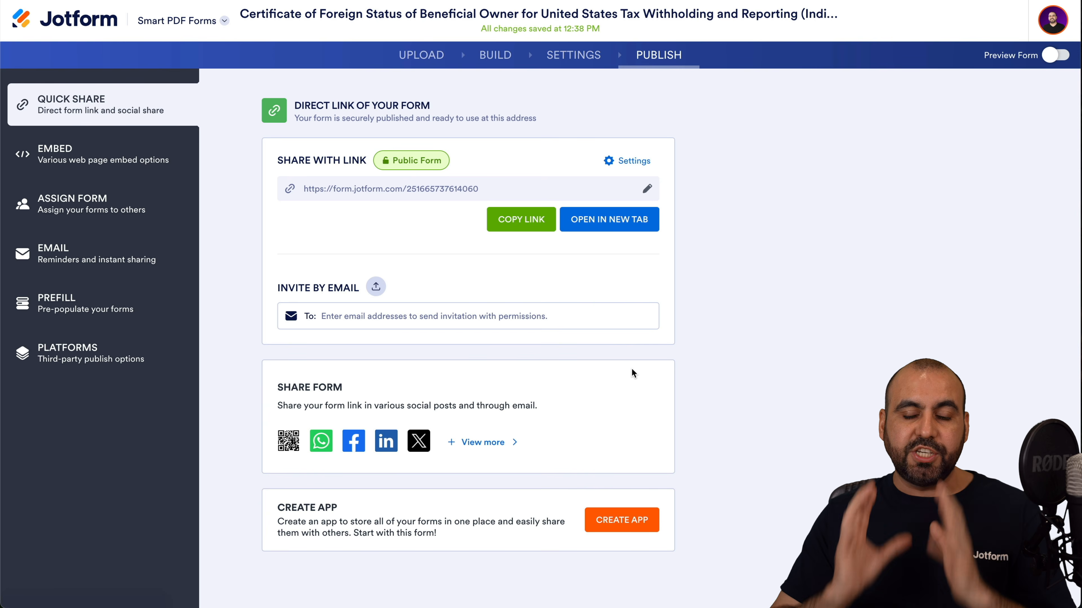
click(618, 226)
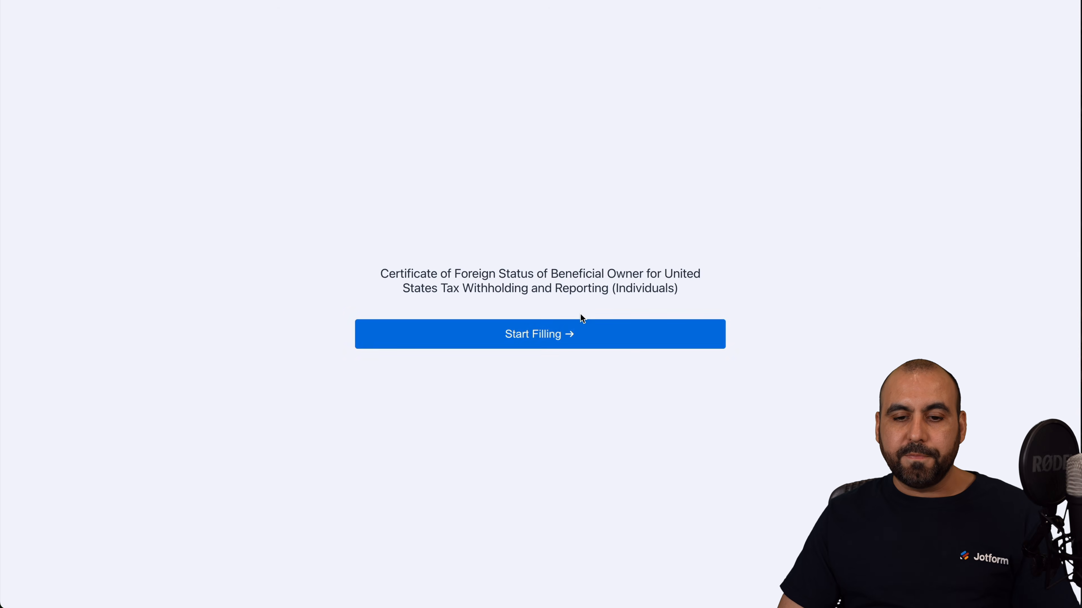
click(581, 326)
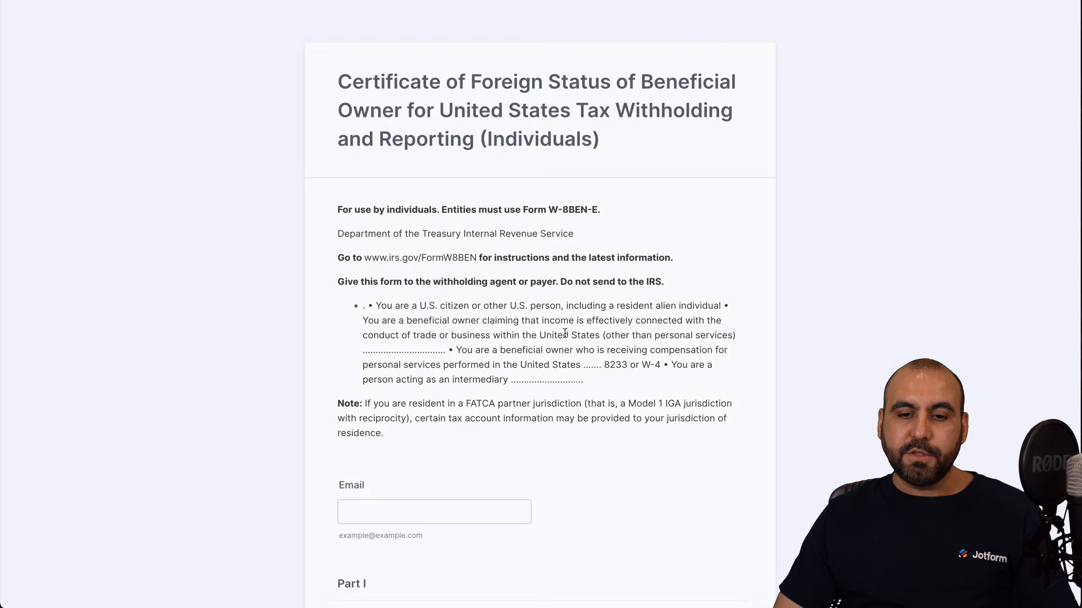
scroll(452, 256, down, 5)
click(449, 229)
scroll(449, 399, down, 20)
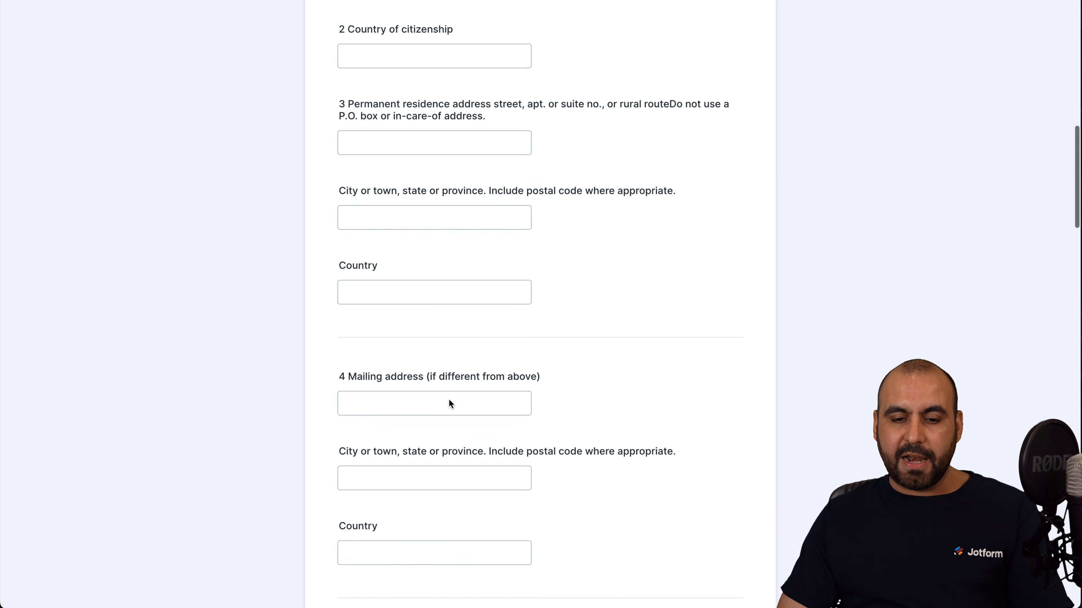
scroll(449, 399, down, 3)
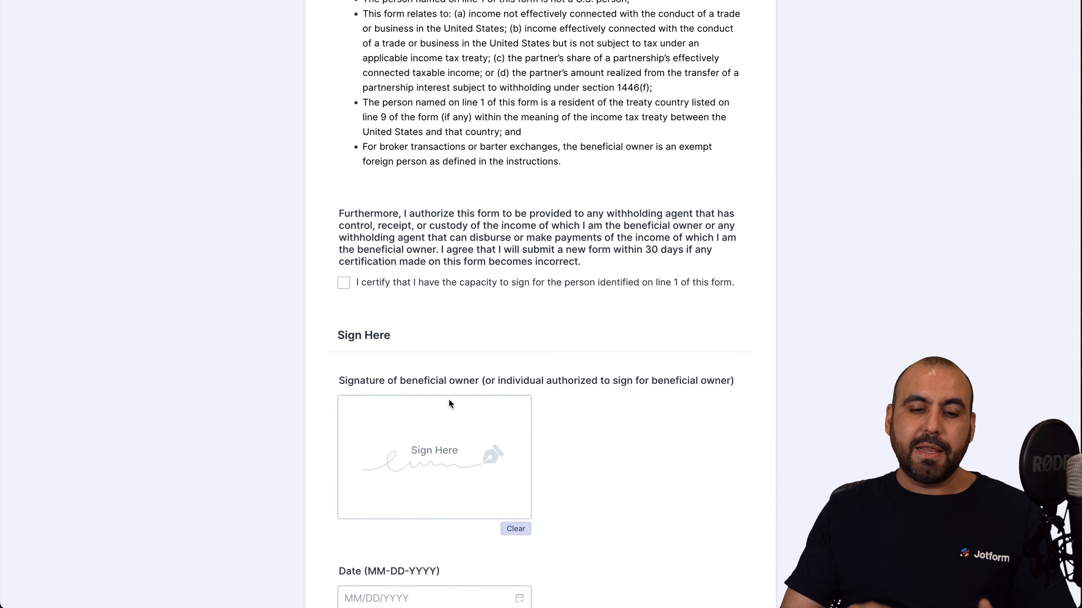
scroll(591, 237, up, 20)
scroll(592, 237, up, 10)
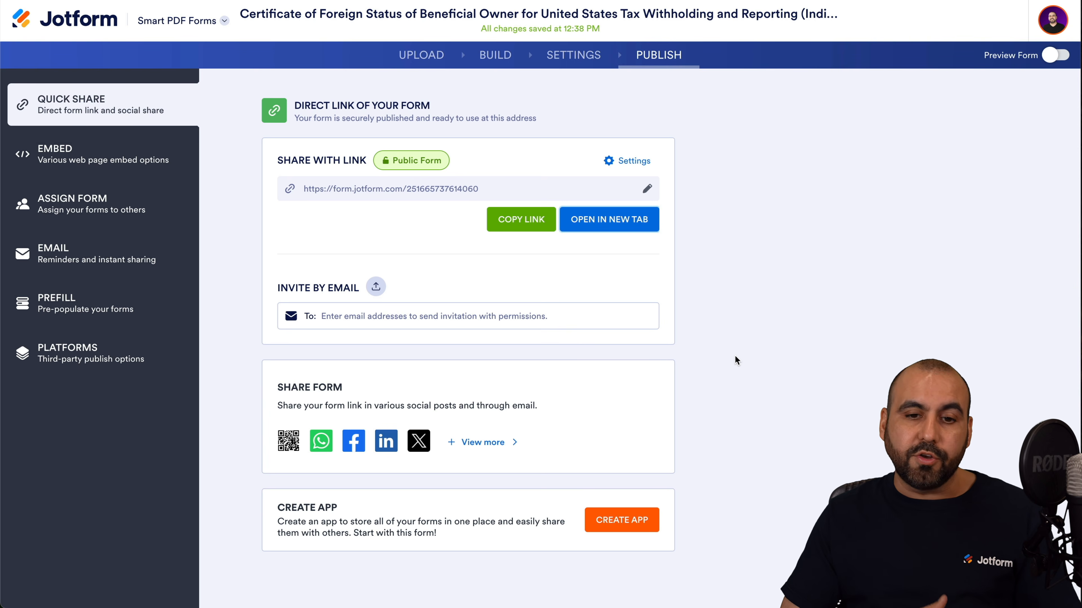
Review the Embed, Assign Form, Email, Prefill and Platforms publishing options, then return to Build.
click(137, 168)
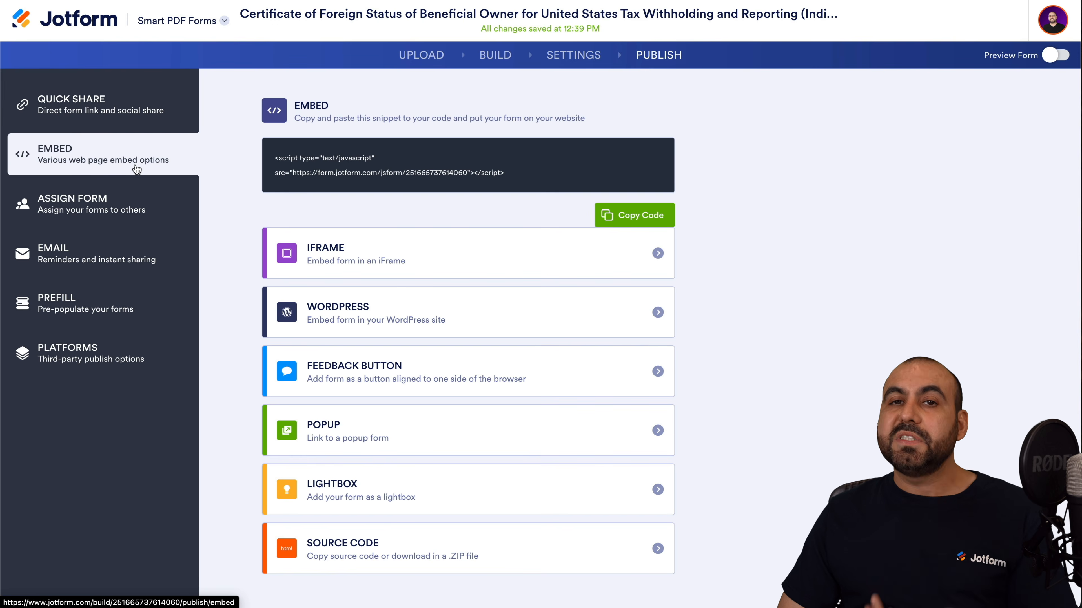
click(128, 215)
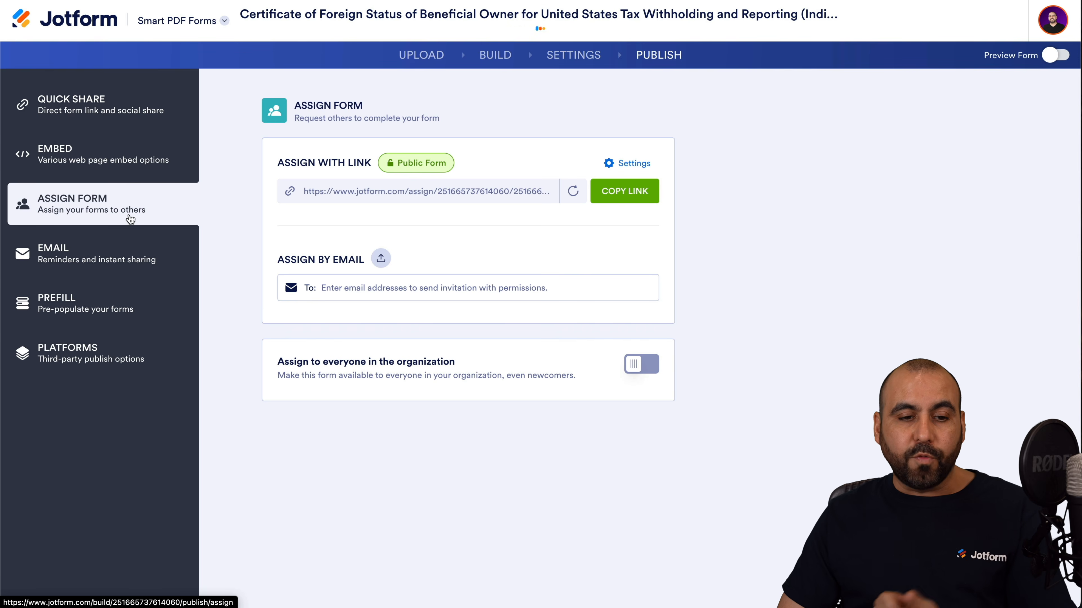
click(133, 258)
click(139, 307)
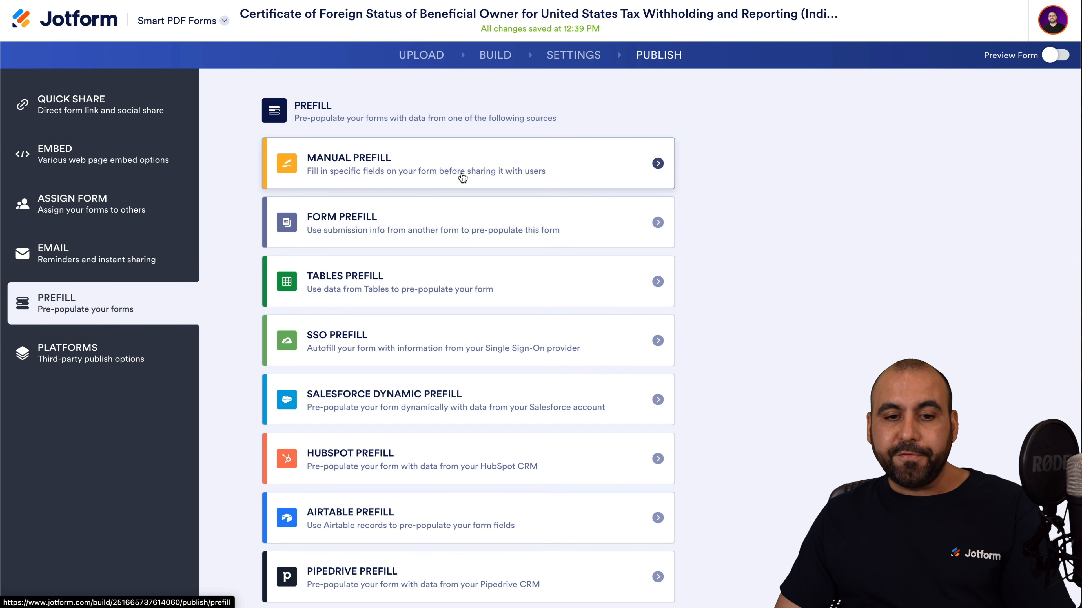
scroll(424, 231, down, 3)
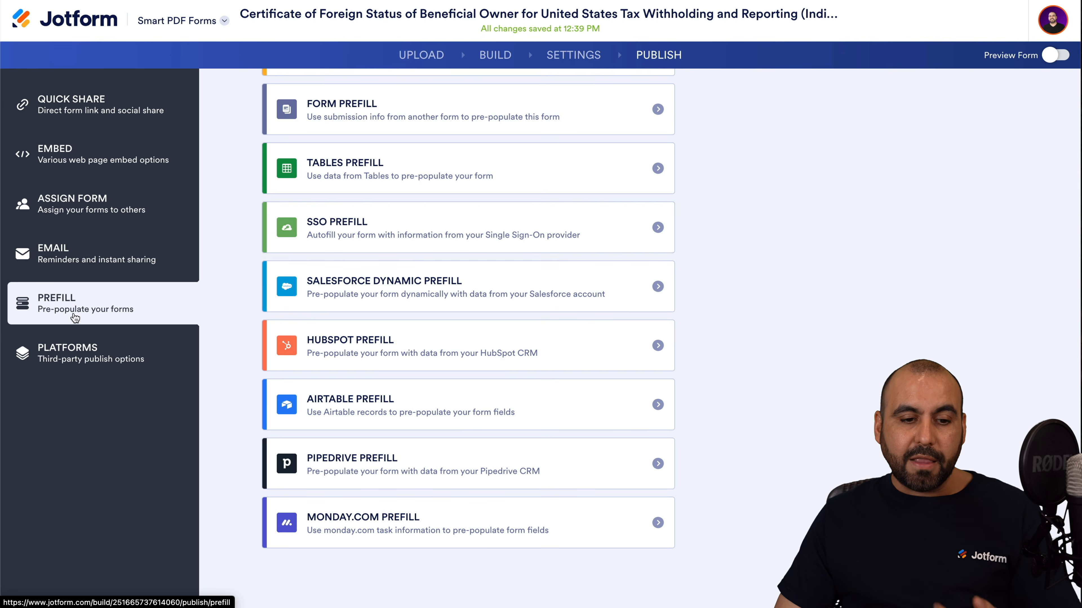
click(68, 352)
scroll(337, 472, down, 10)
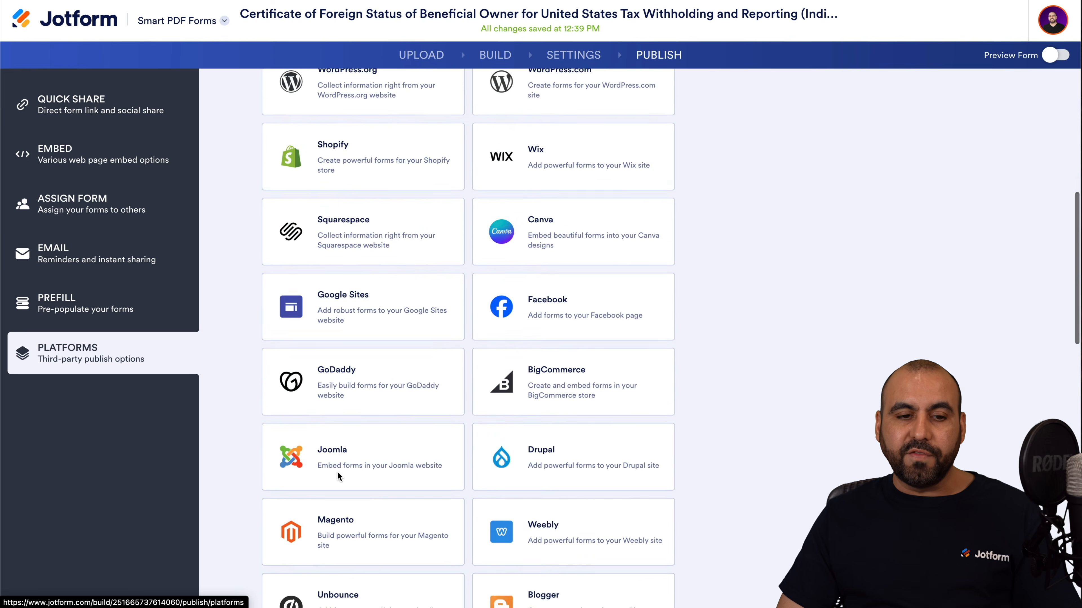
scroll(337, 472, up, 10)
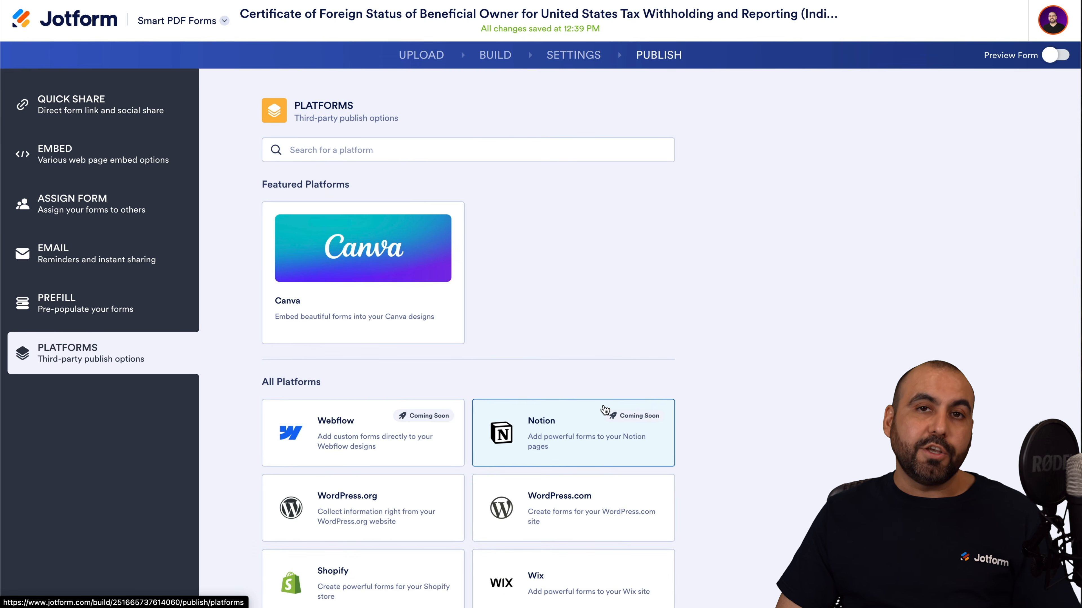
click(471, 56)
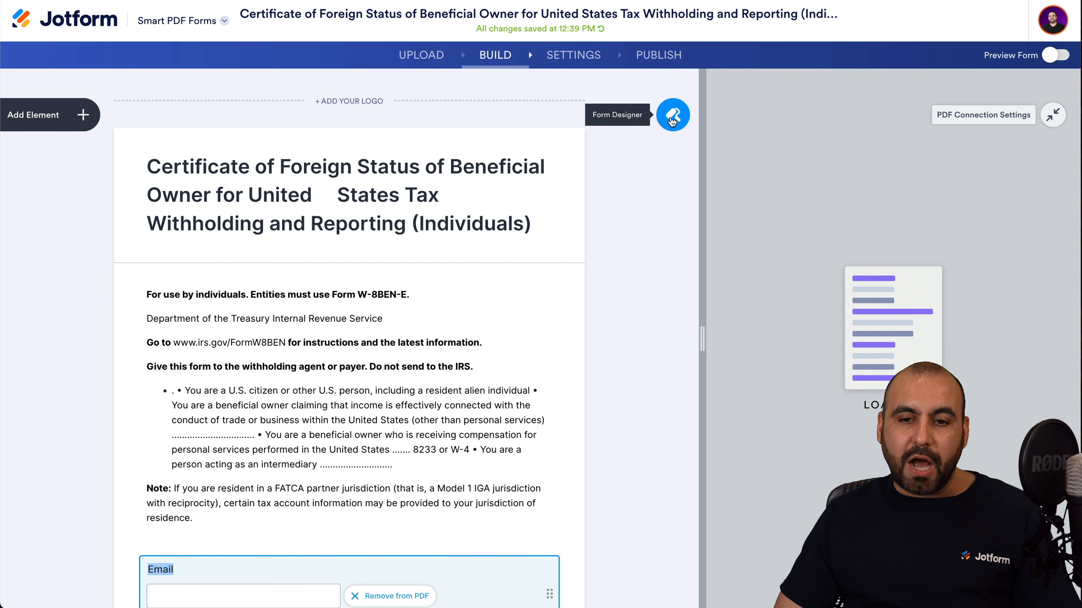
In Form Designer, try the orange and beige colour schemes, then apply the blue one.
click(672, 120)
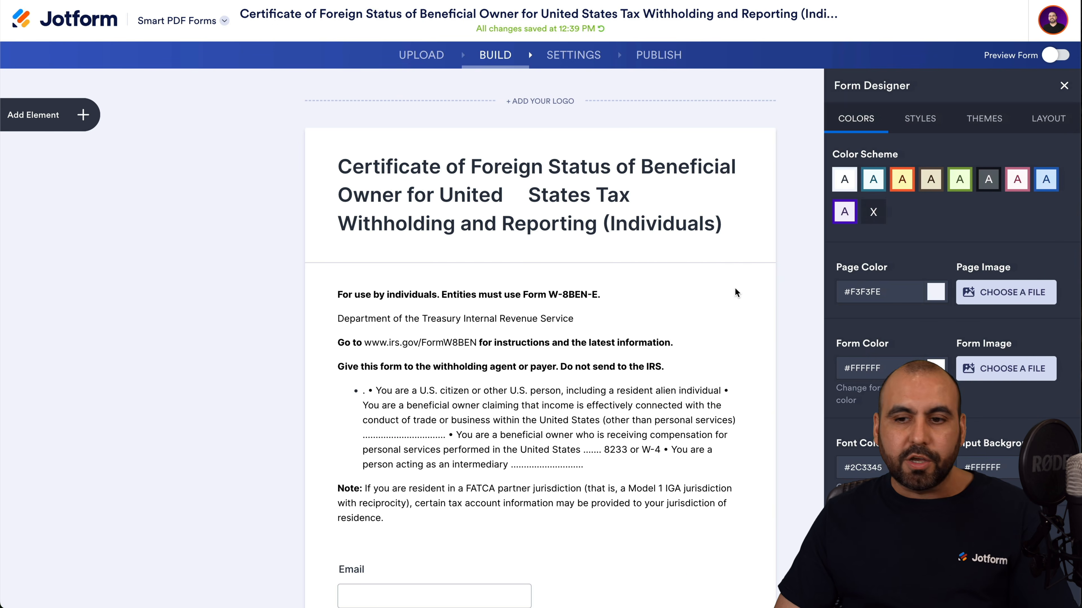
click(915, 183)
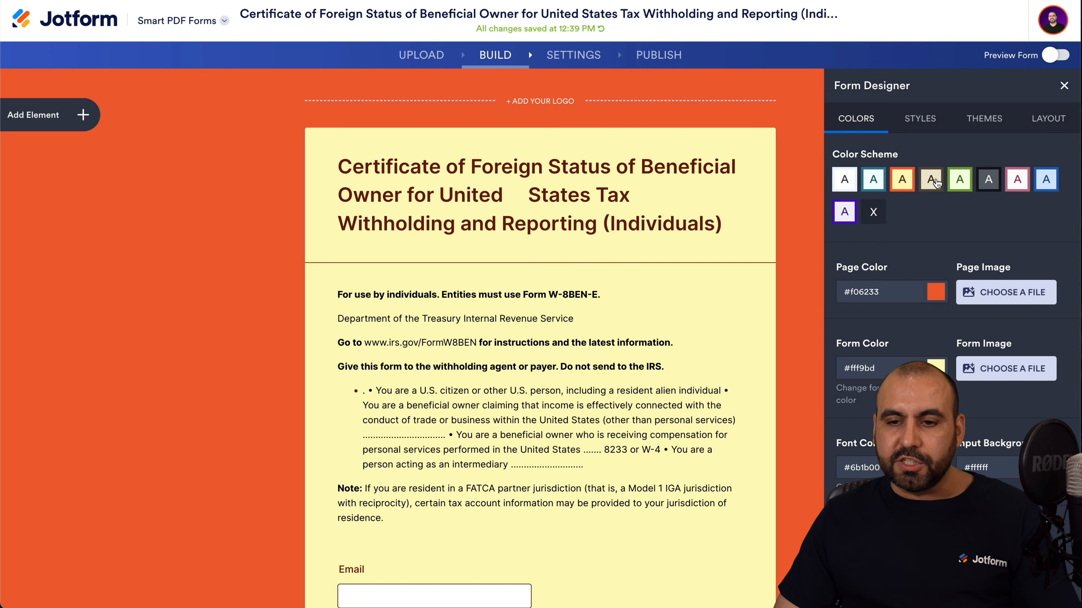
click(935, 182)
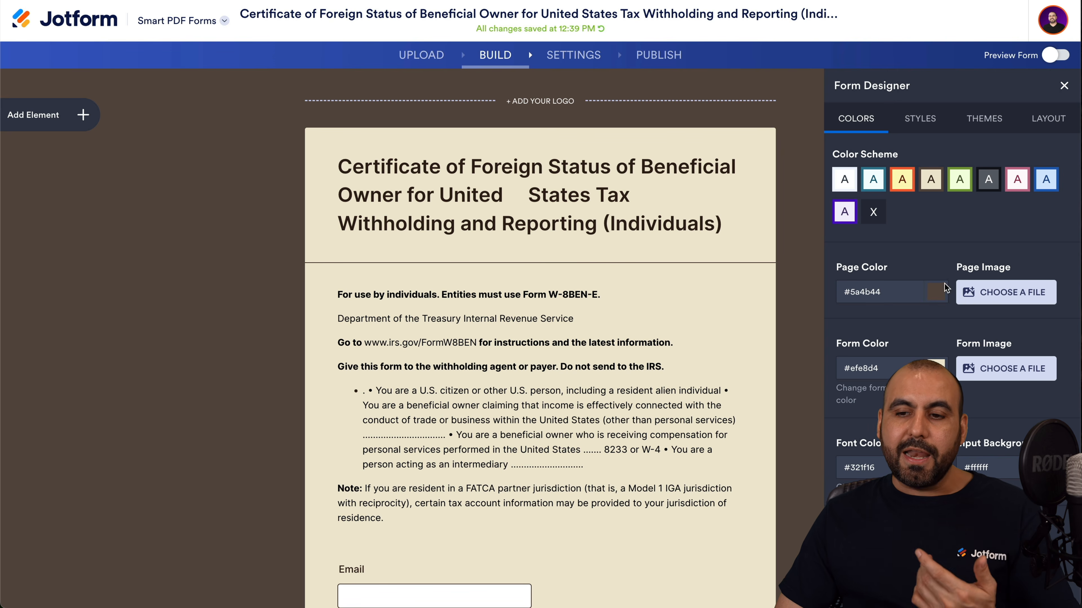
click(1046, 182)
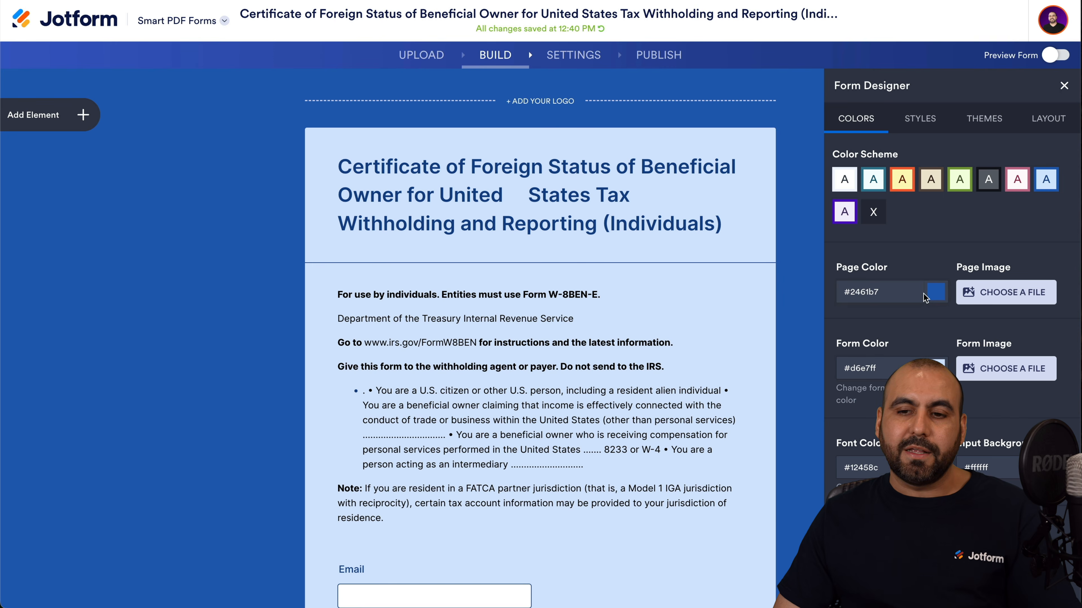
Apply the Wave Form theme, check the Layout and Colors settings, then leave the builder.
click(920, 119)
click(973, 119)
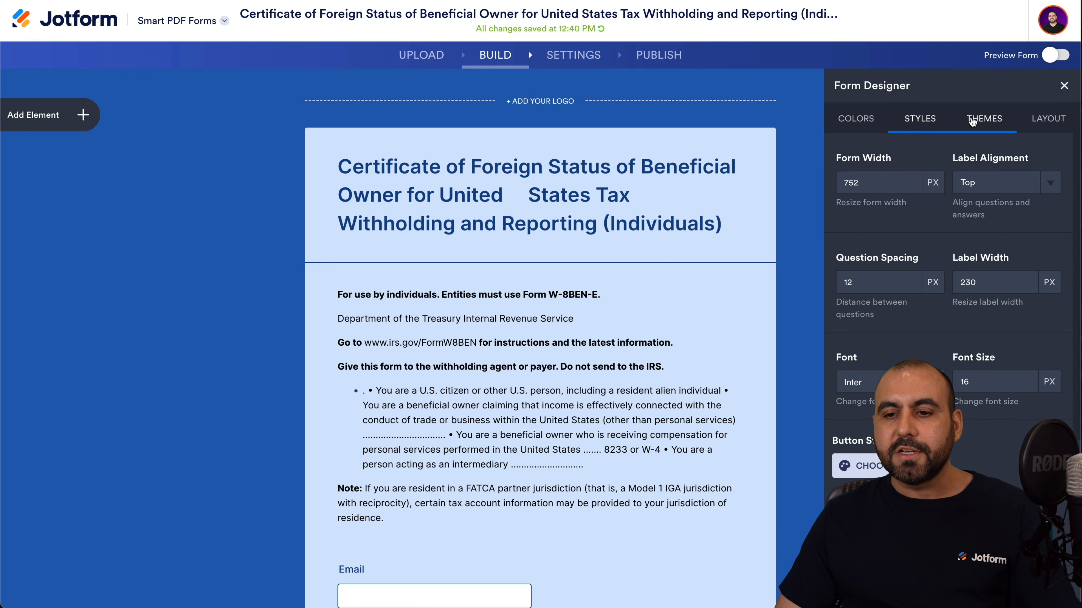
scroll(948, 341, down, 7)
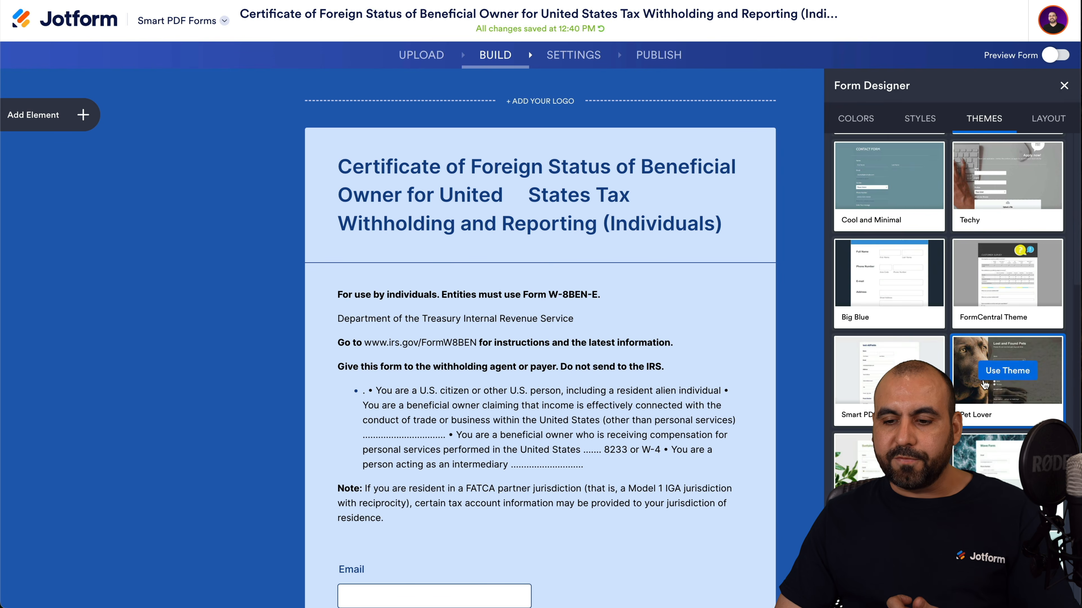
click(1014, 471)
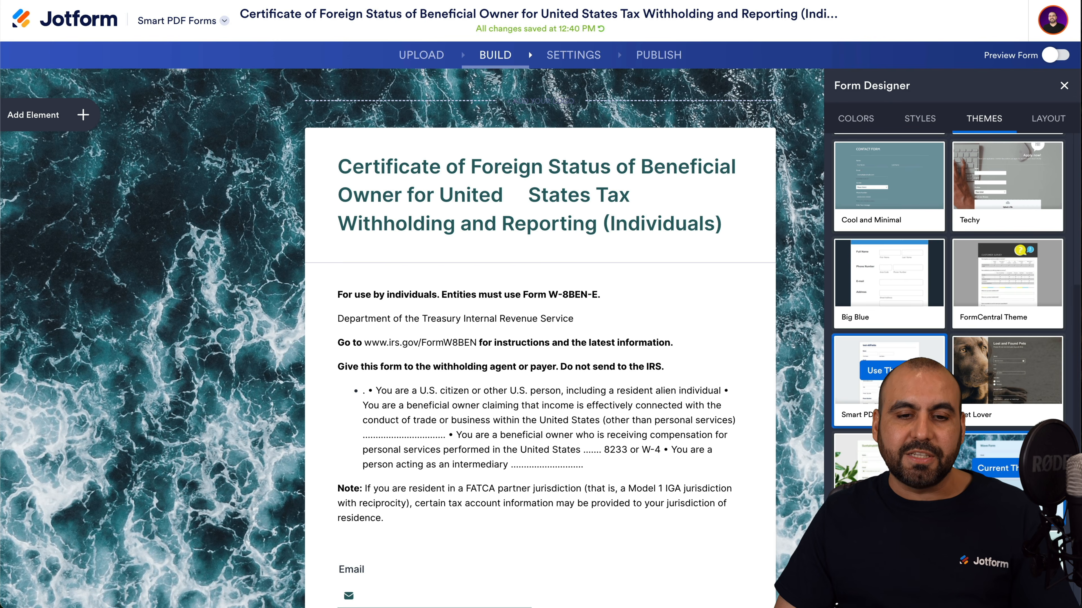
click(1056, 128)
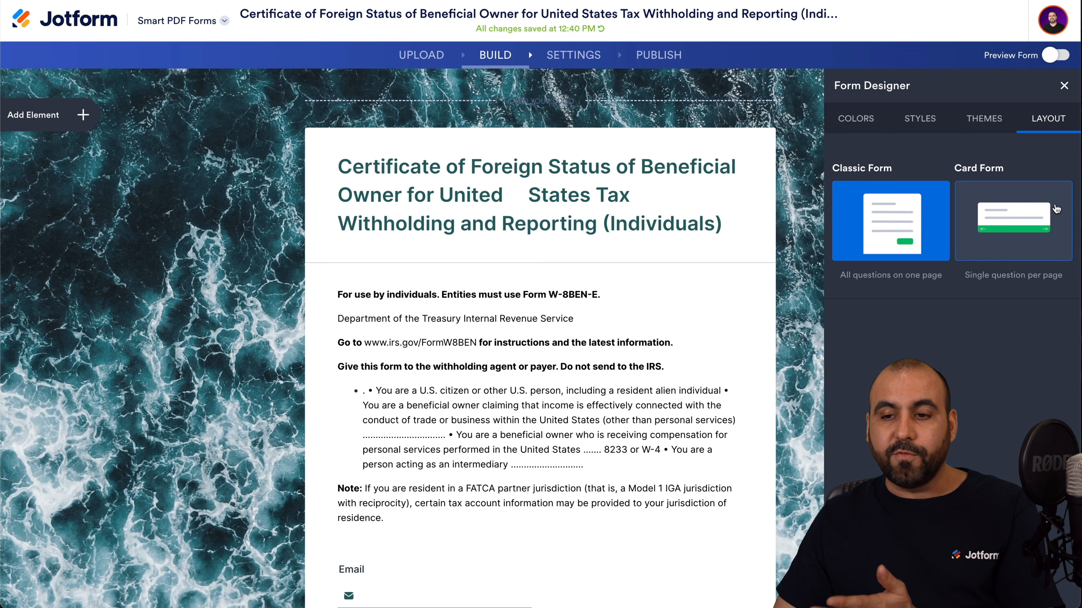
click(856, 119)
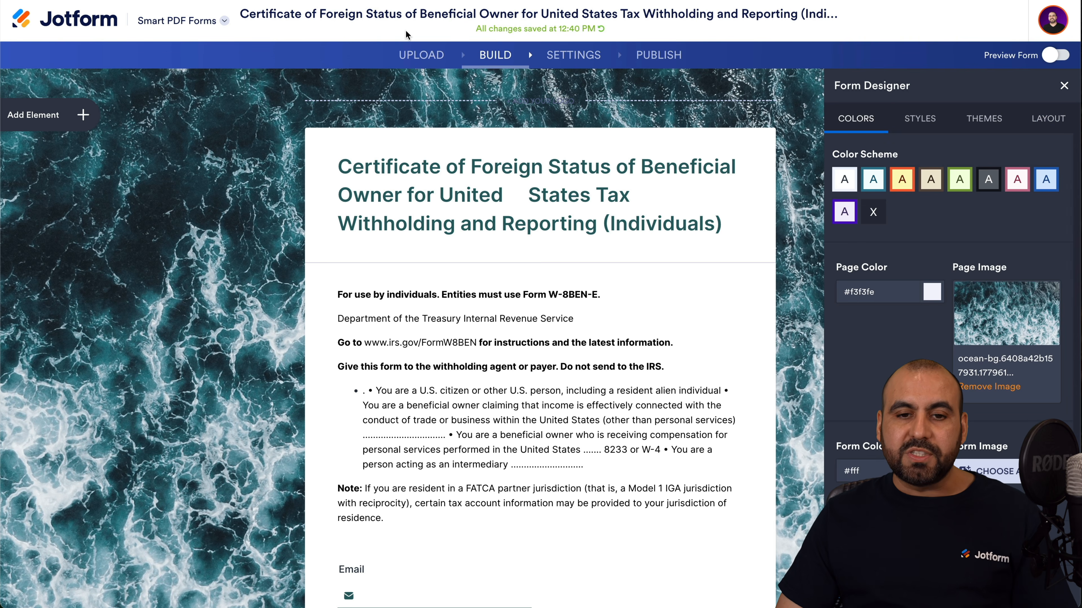
click(421, 55)
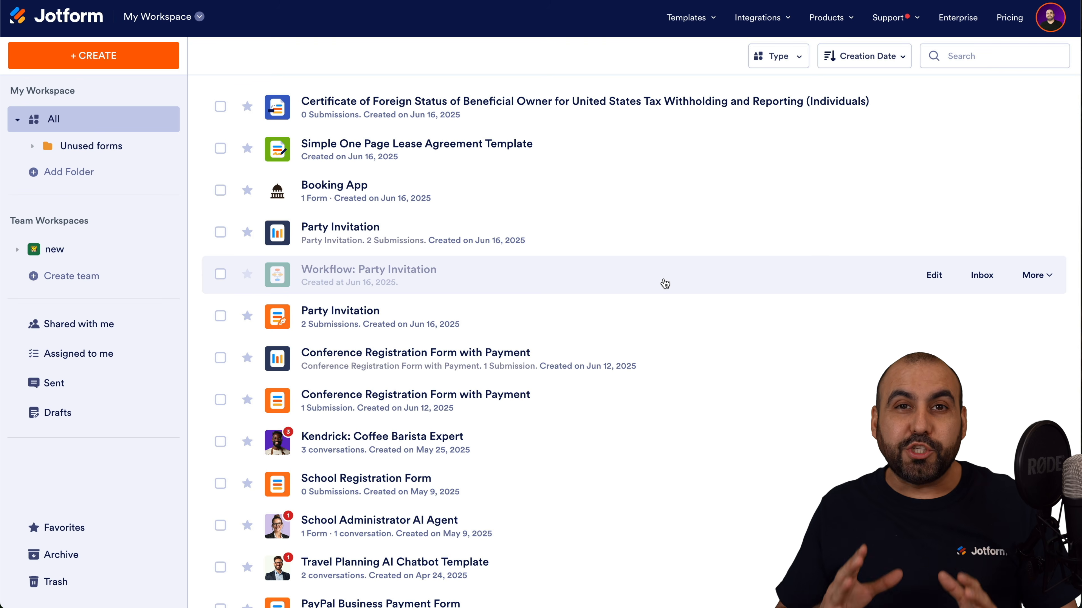
Create a new workflow from My Workflows using the One step approval template.
click(162, 25)
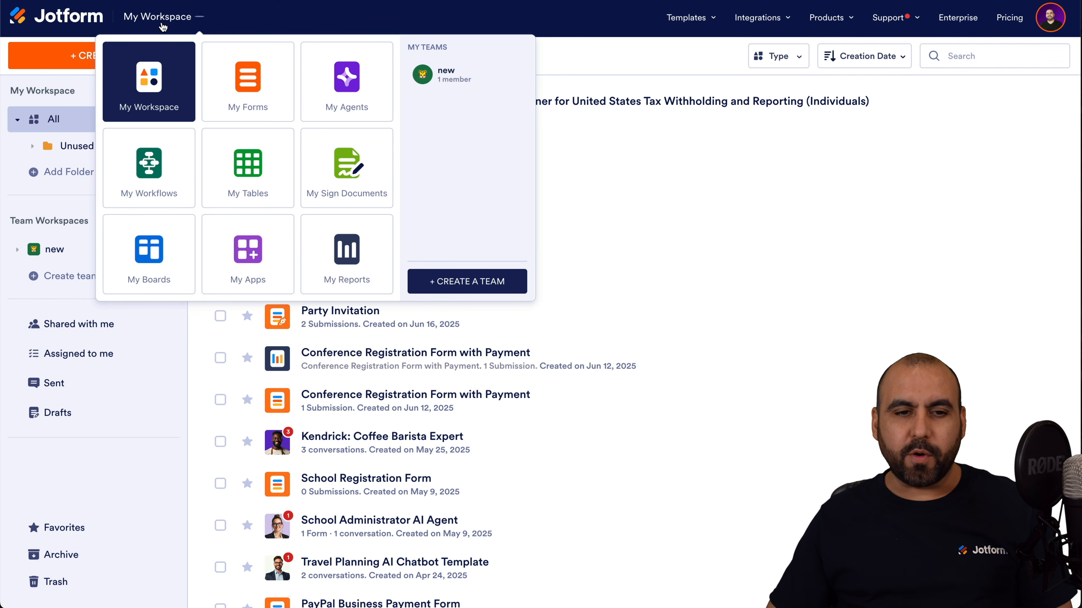
click(149, 170)
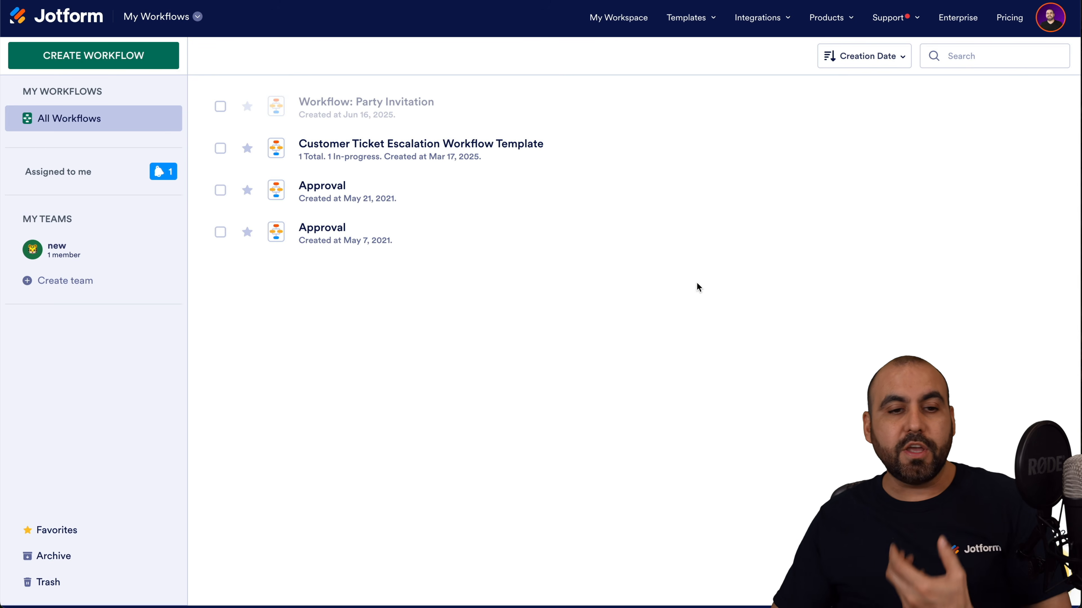
click(136, 60)
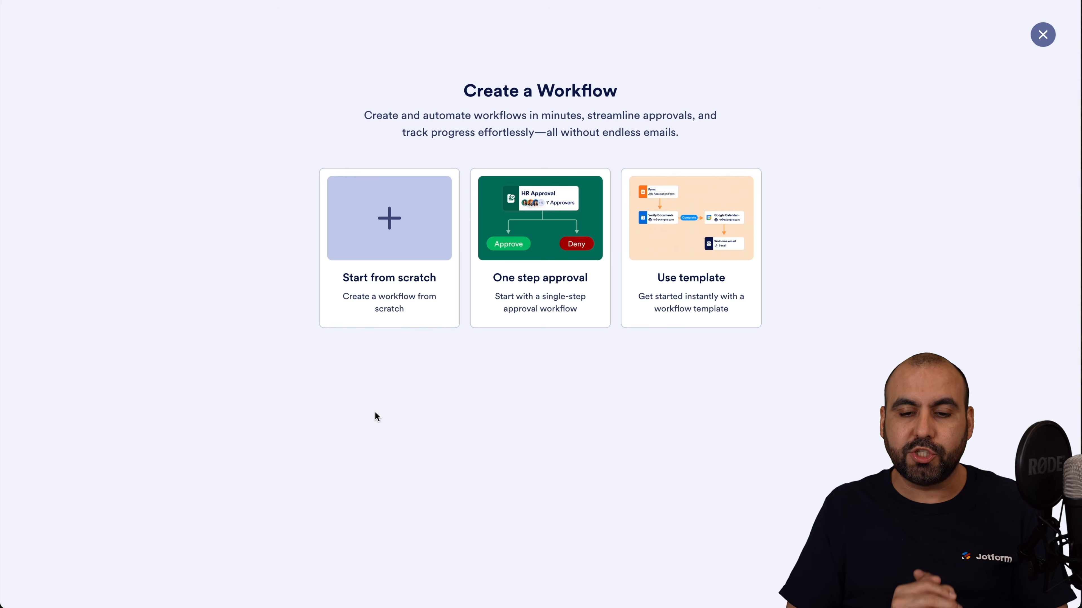
click(564, 244)
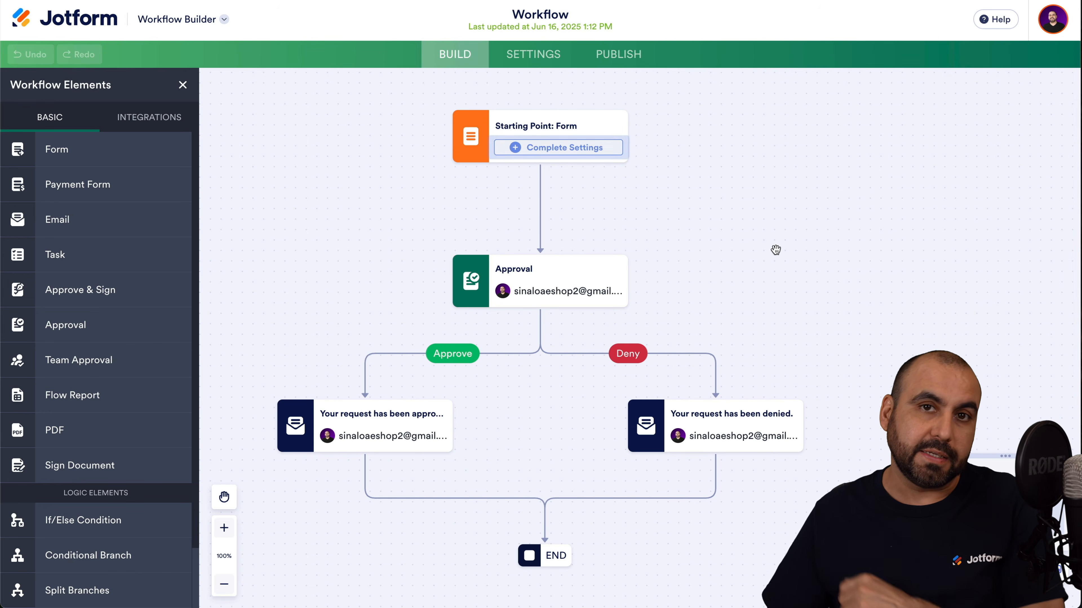
Set School Registration Form as the workflow's starting point and nudge the Approval card up-left.
drag(775, 250, 789, 231)
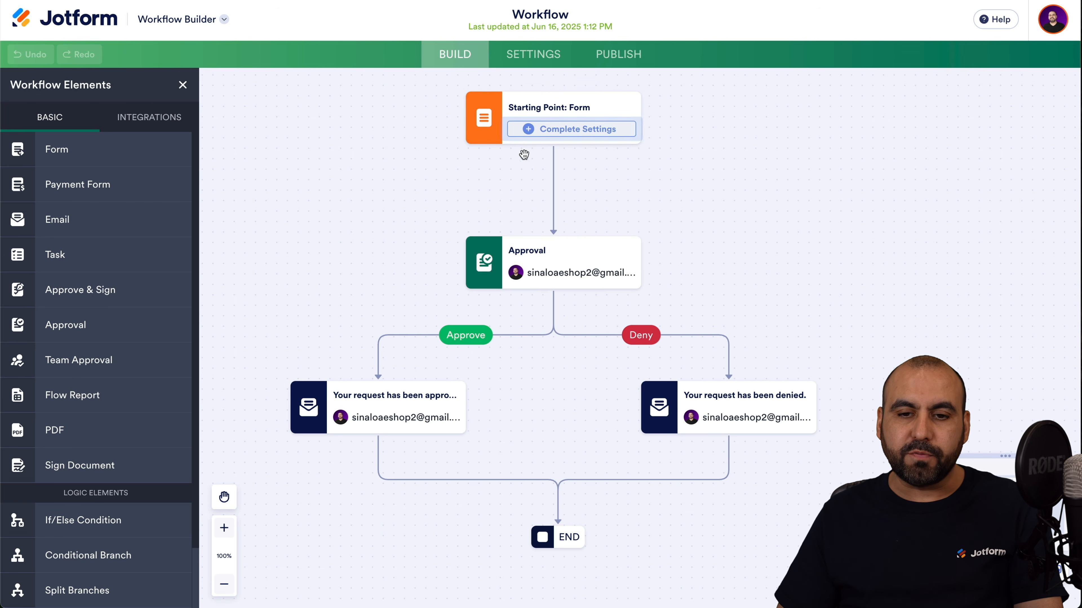
click(562, 137)
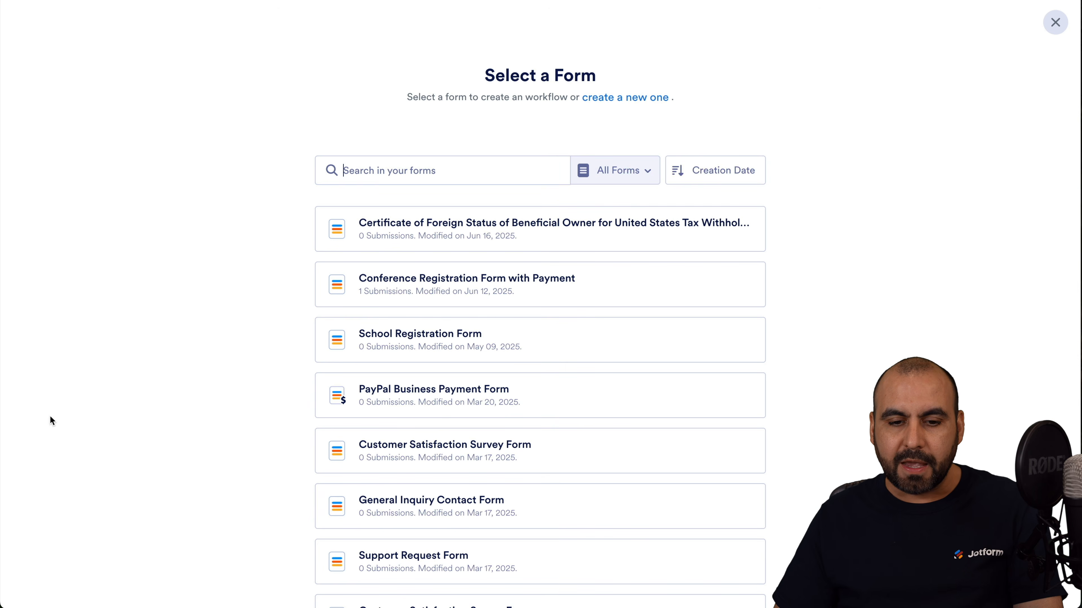
click(445, 339)
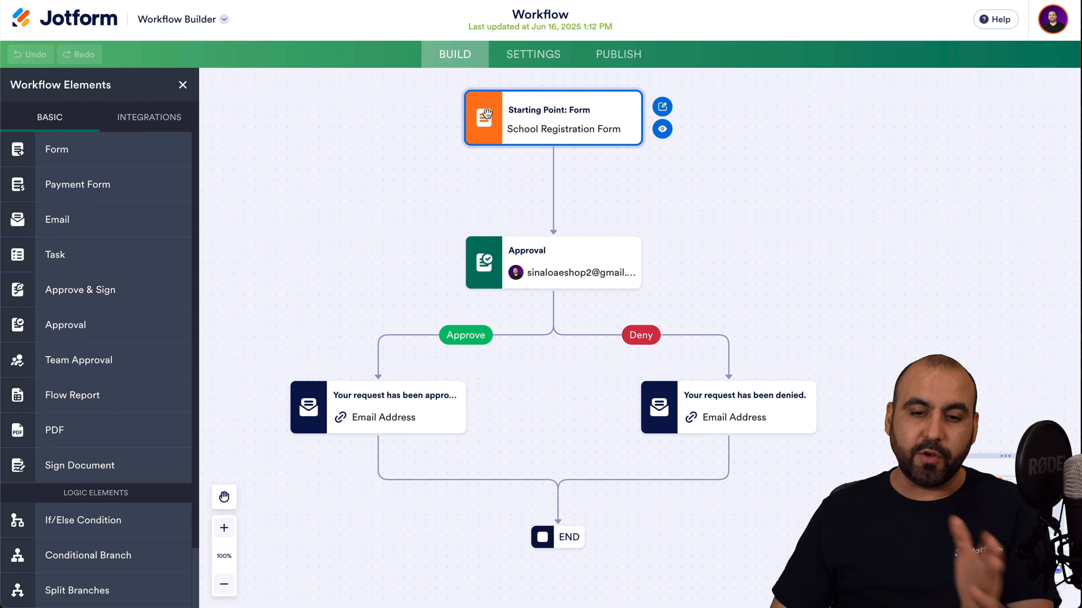
mouse_move(578, 279)
mouse_down()
mouse_move(541, 267)
mouse_move(571, 269)
mouse_up()
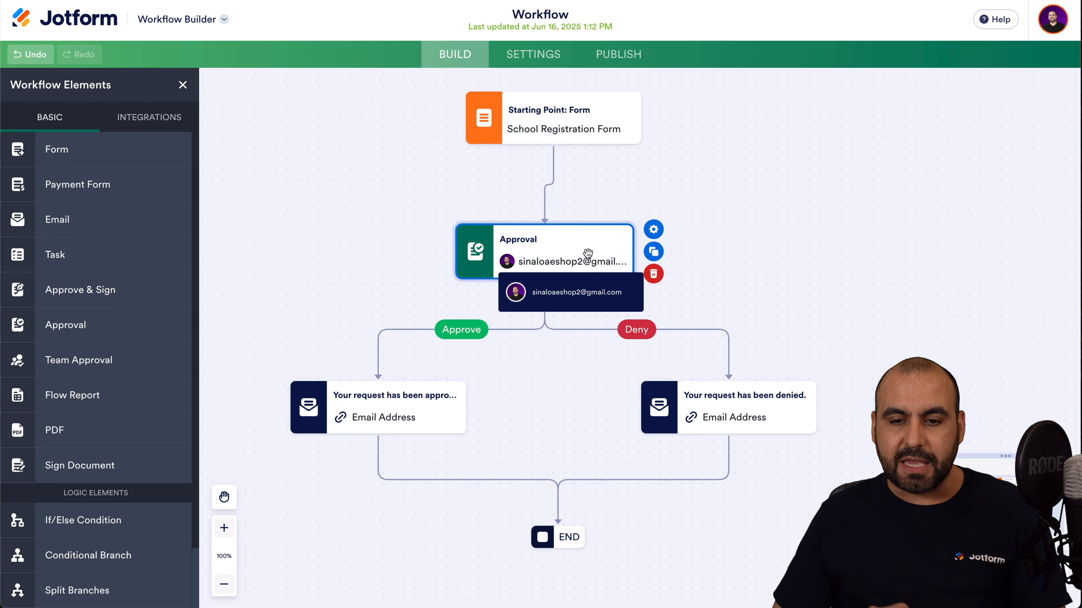
click(651, 233)
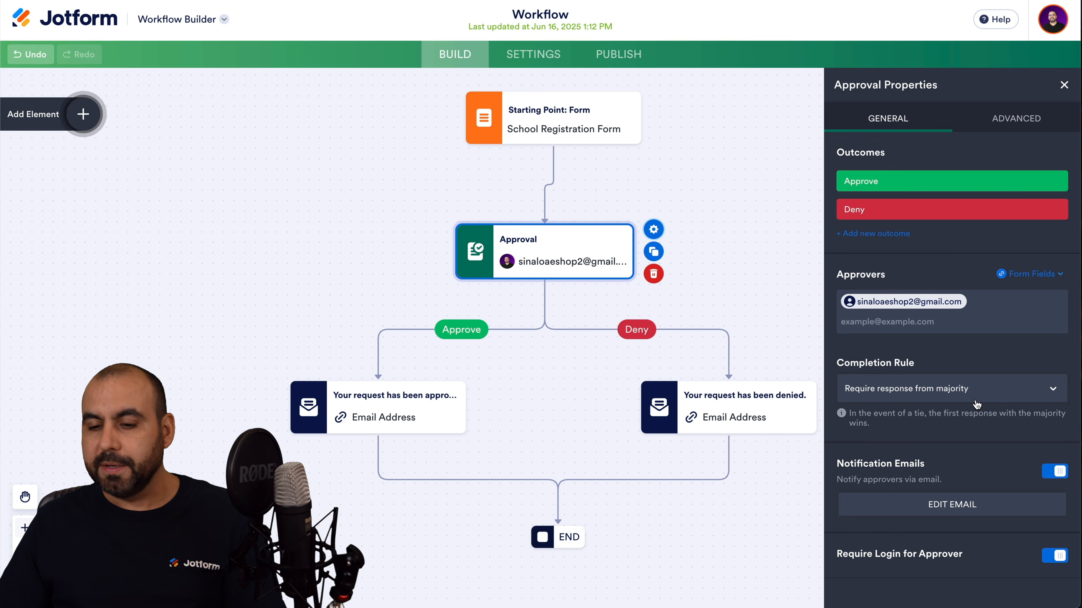
click(1006, 386)
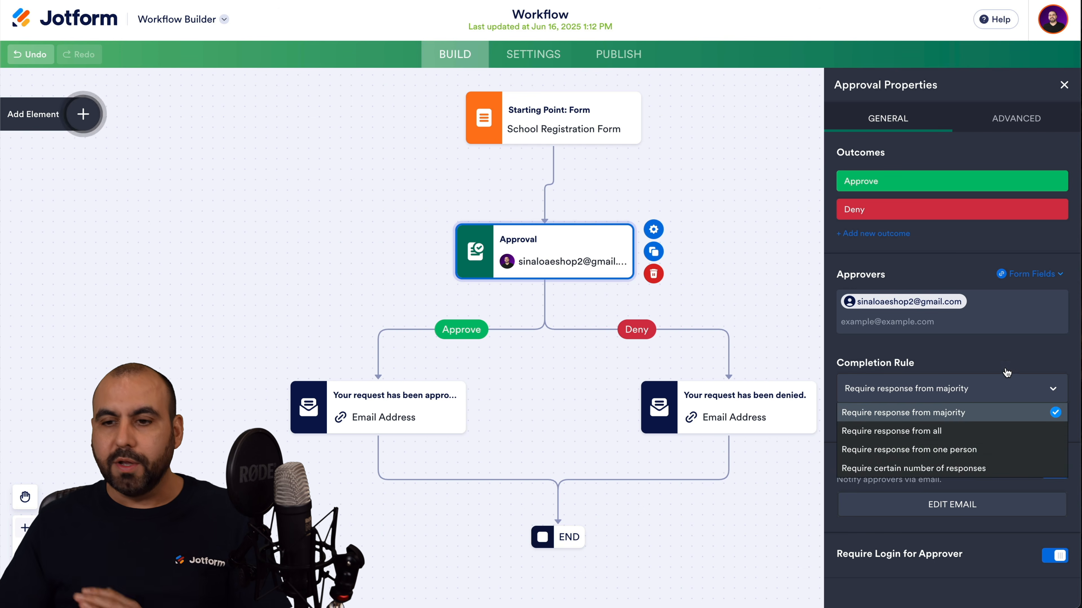
click(1023, 121)
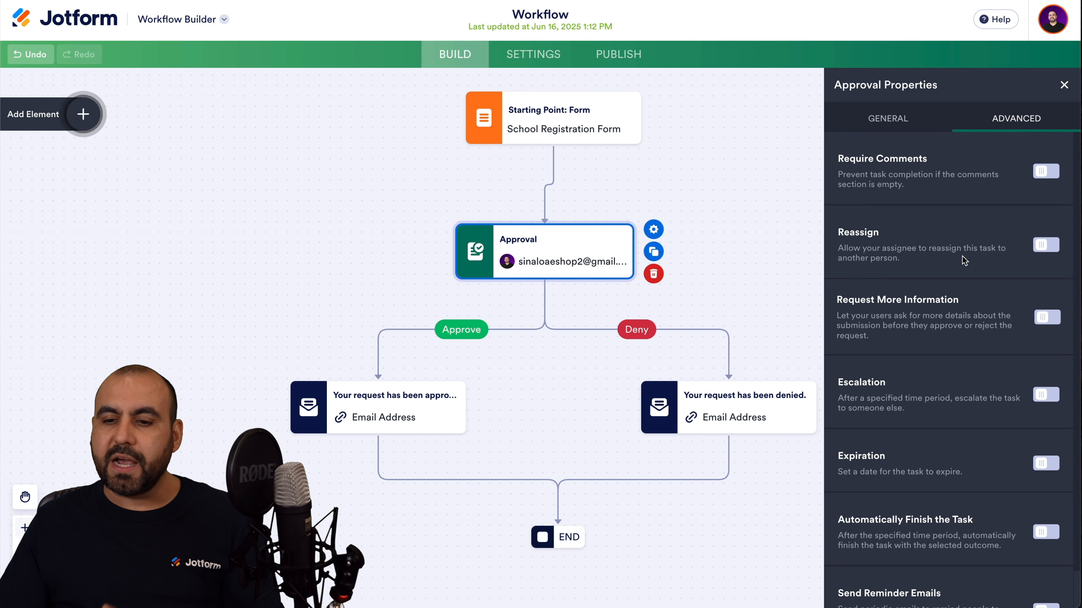
scroll(962, 366, down, 1)
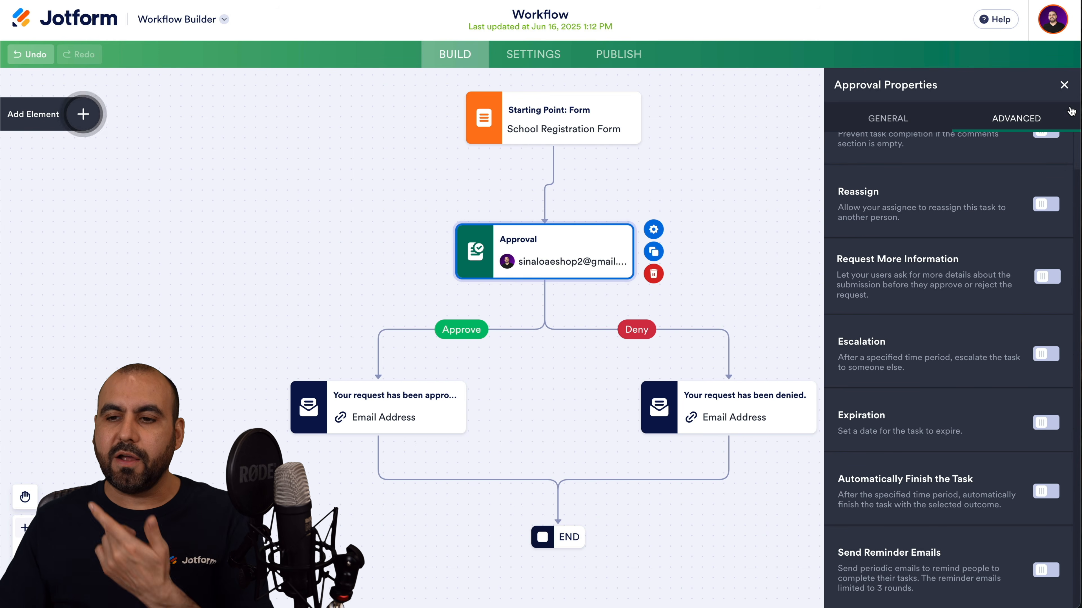
click(1063, 85)
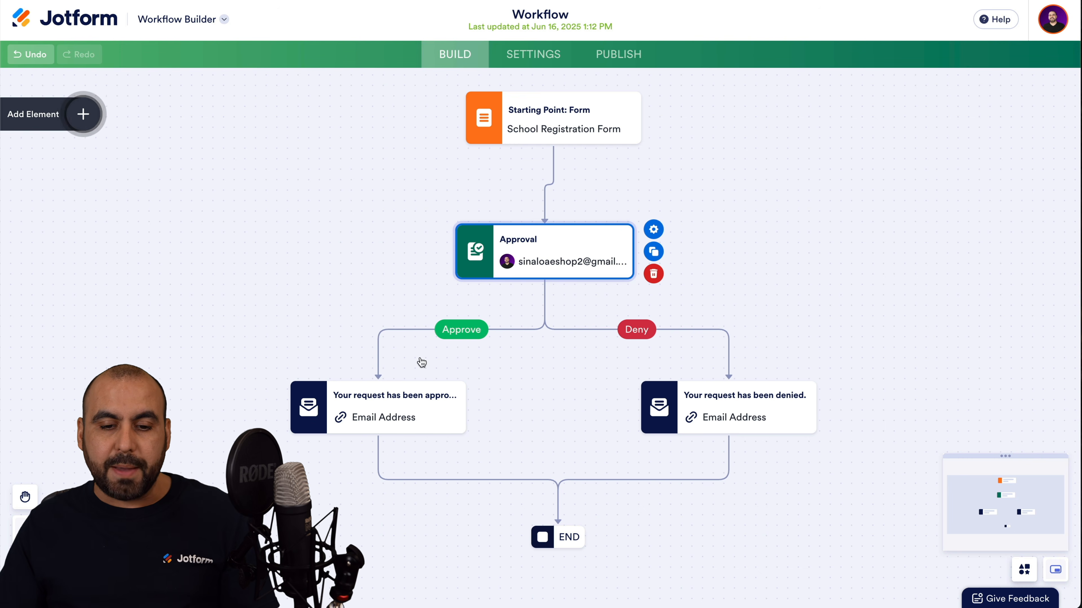
click(370, 407)
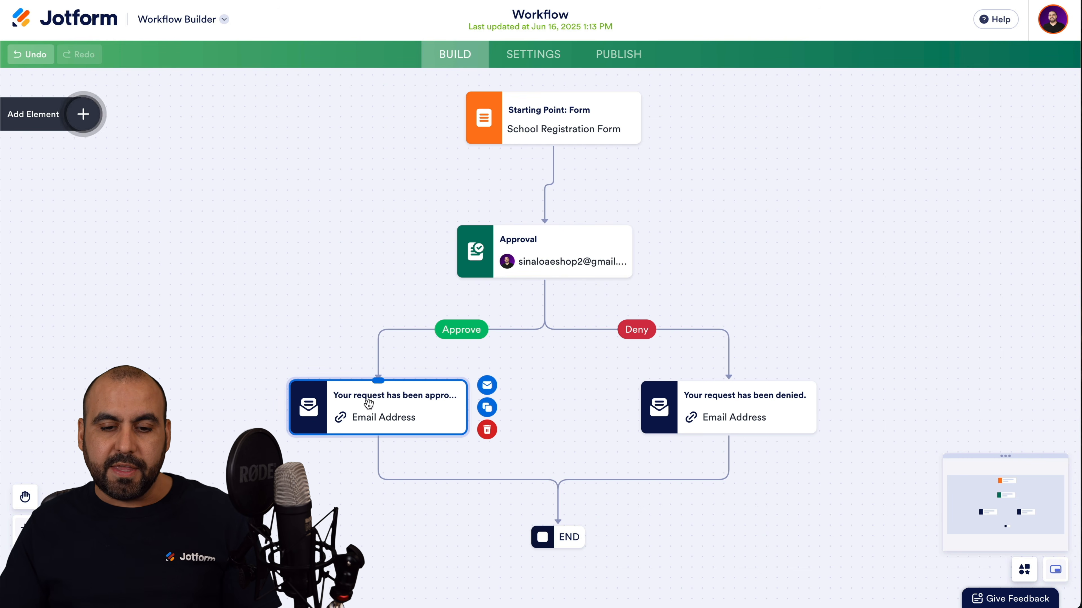
Review the approved email's subject, field table, recipient and advanced settings, then save it.
click(488, 389)
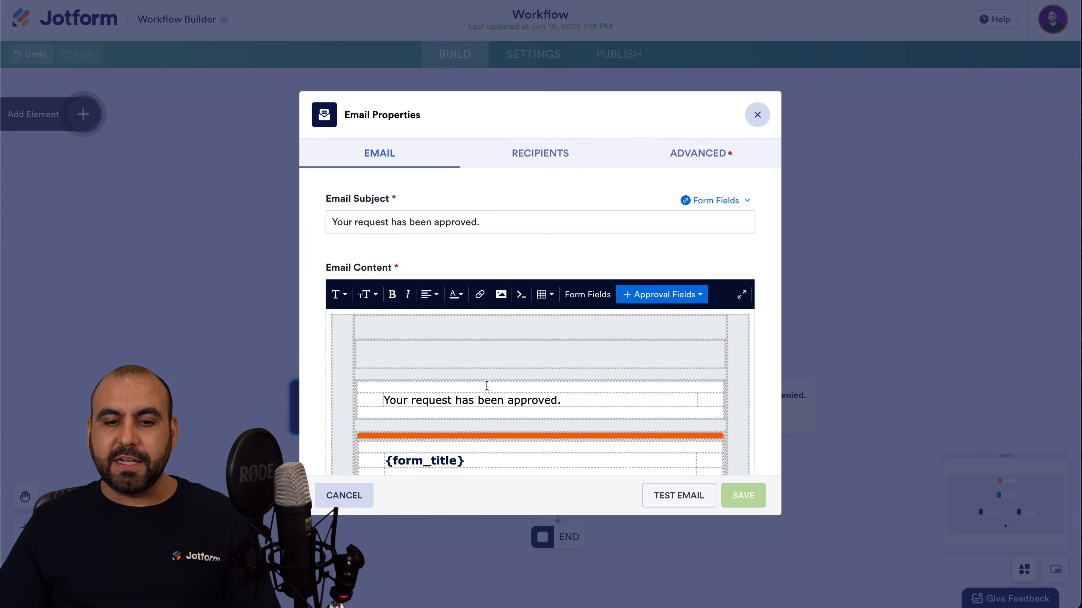
click(335, 221)
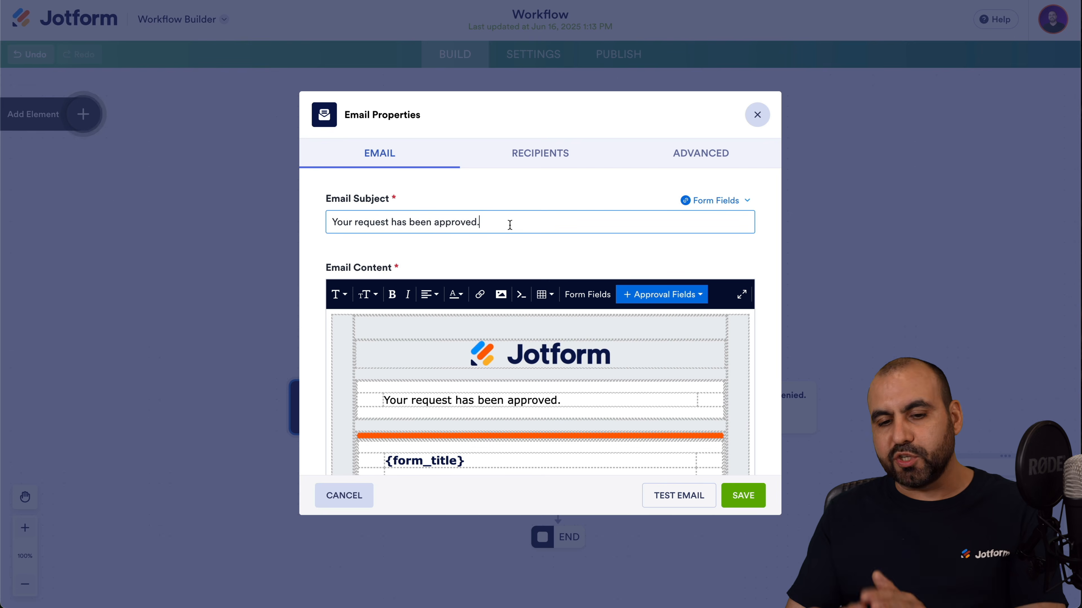
scroll(535, 377, down, 1)
scroll(535, 377, down, 10)
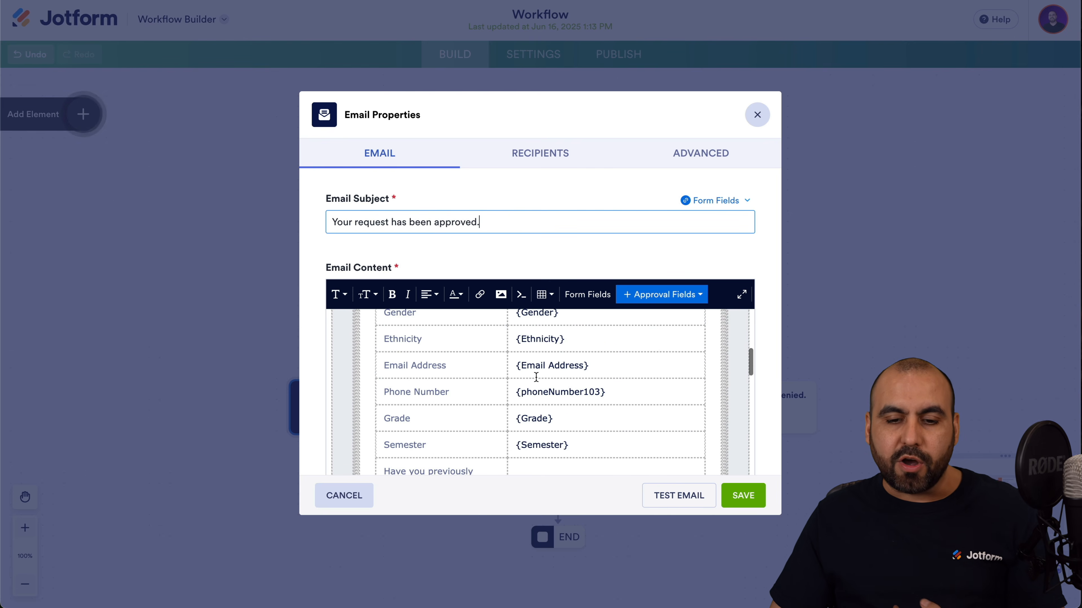
click(604, 394)
scroll(606, 447, down, 10)
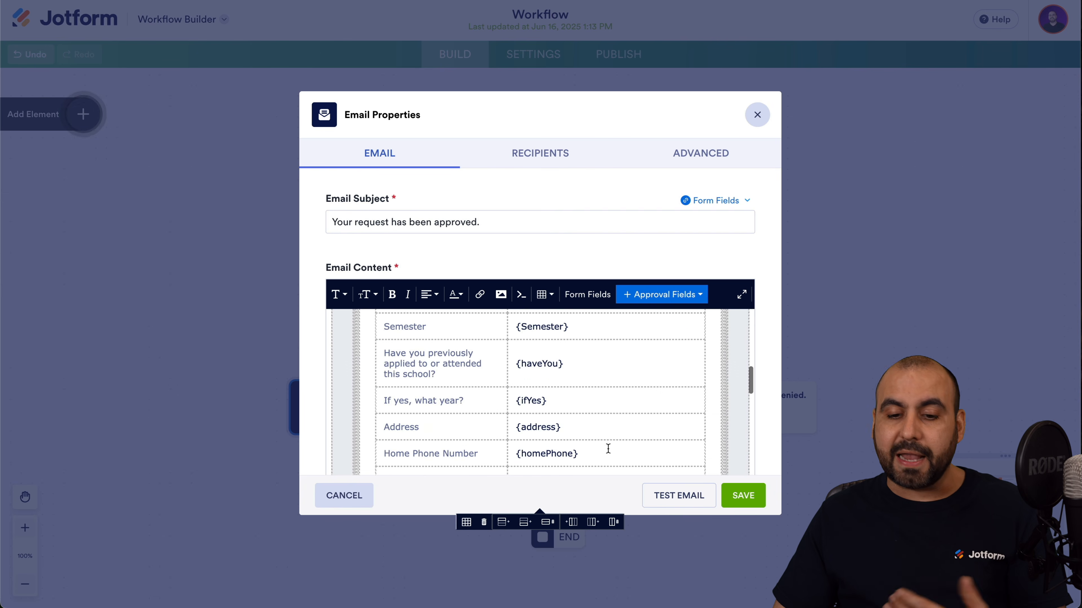
scroll(608, 448, down, 10)
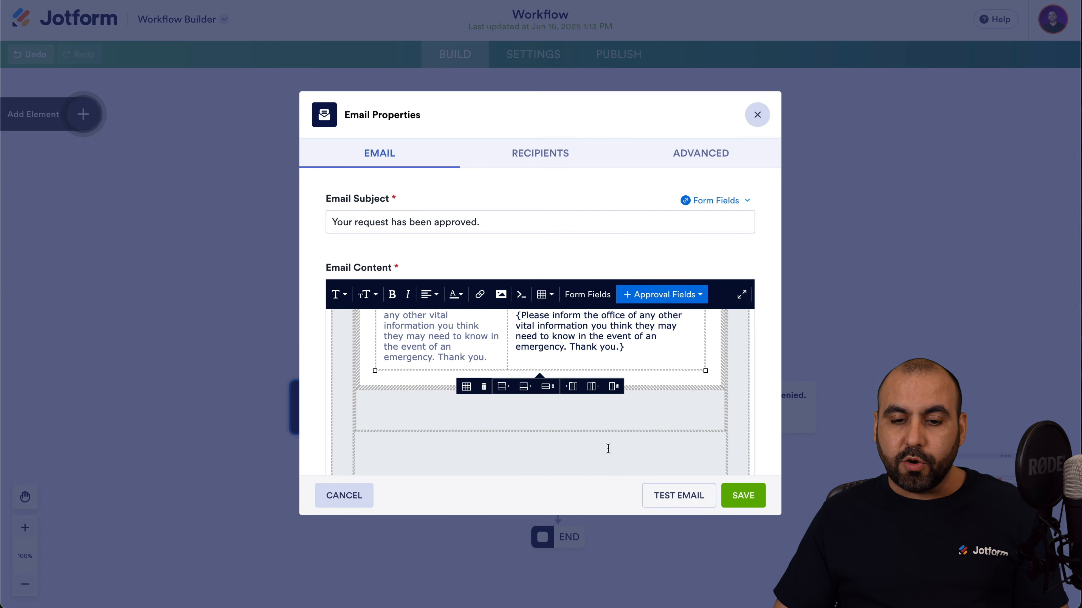
scroll(608, 448, up, 20)
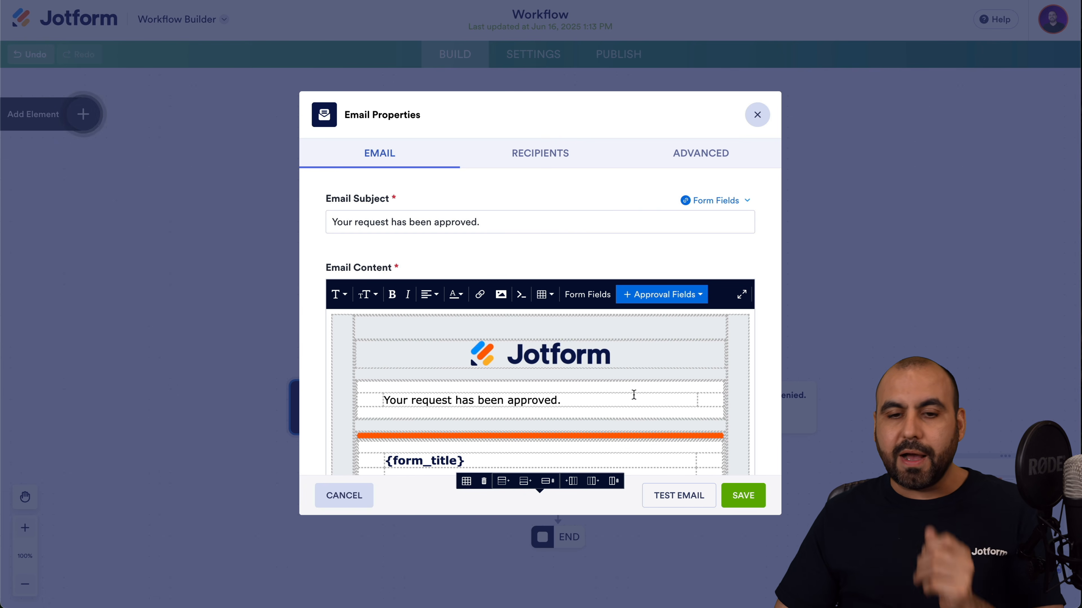
click(541, 153)
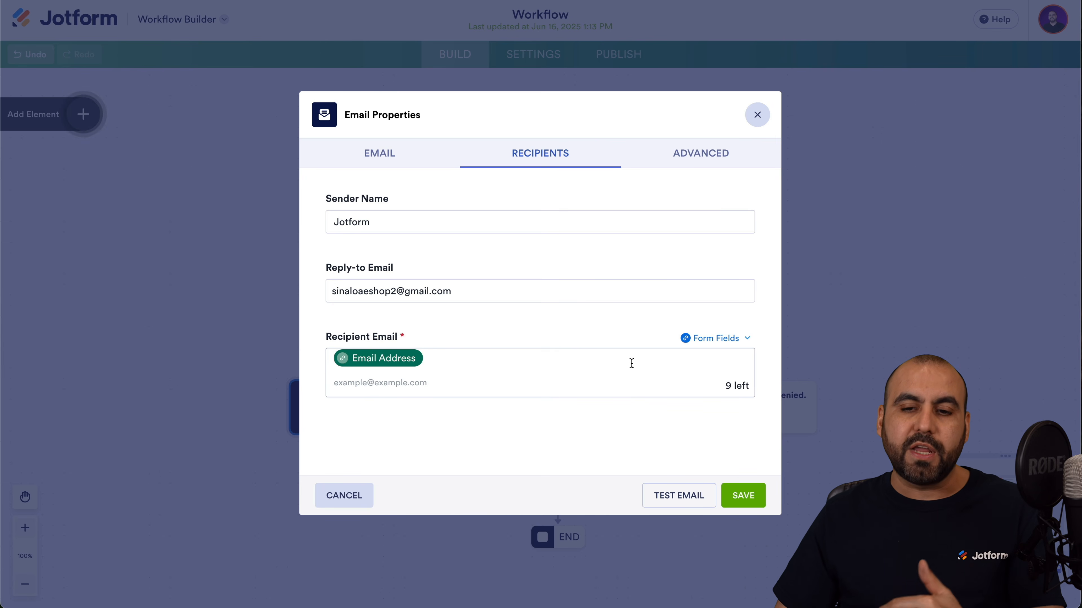
click(730, 153)
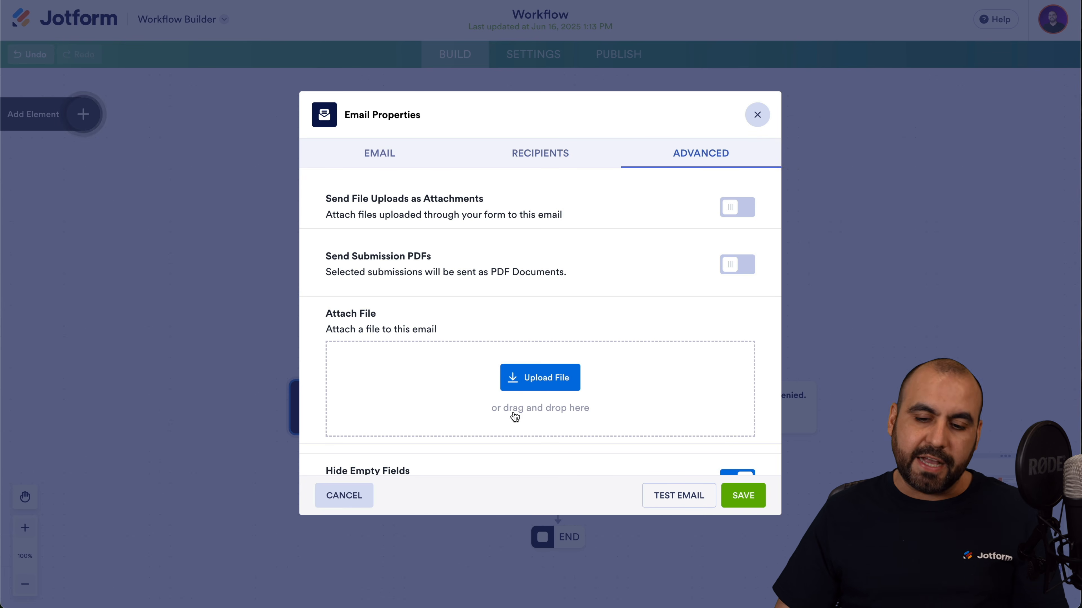
click(743, 495)
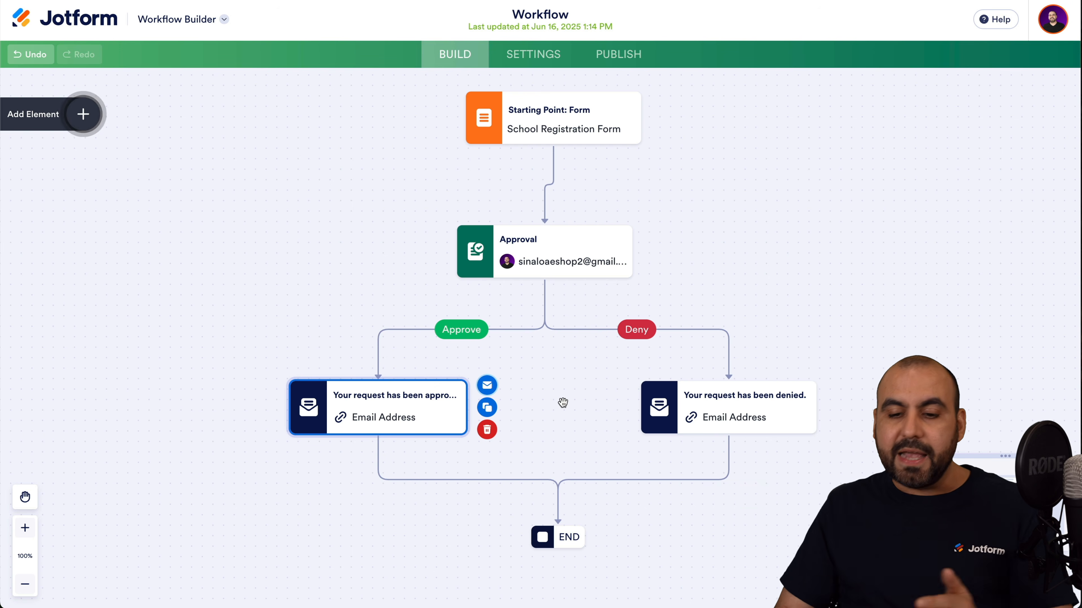
click(737, 407)
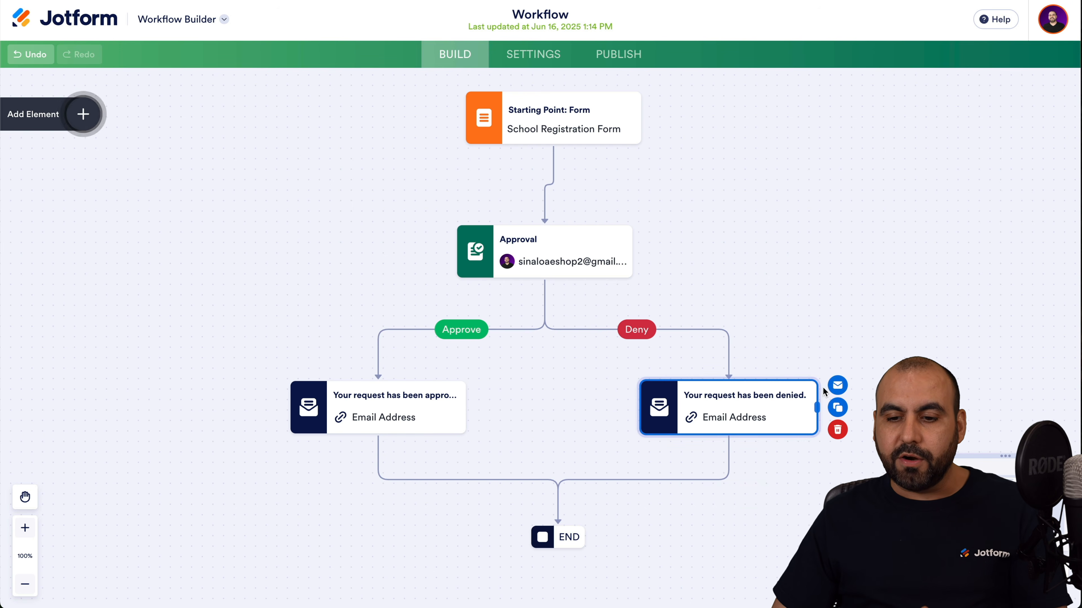
click(837, 386)
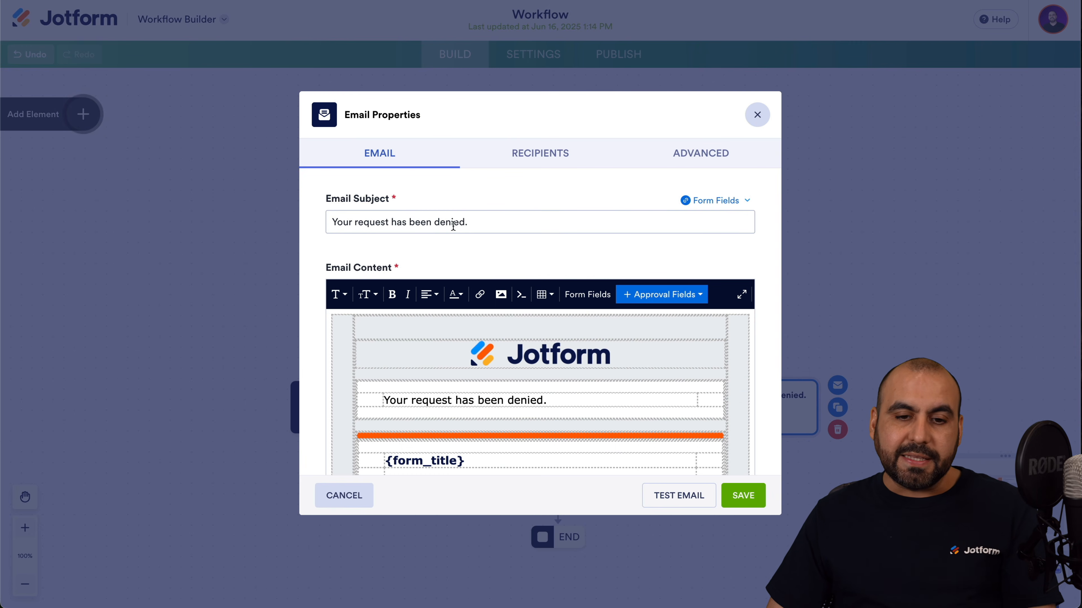
drag(380, 222, 515, 221)
click(515, 222)
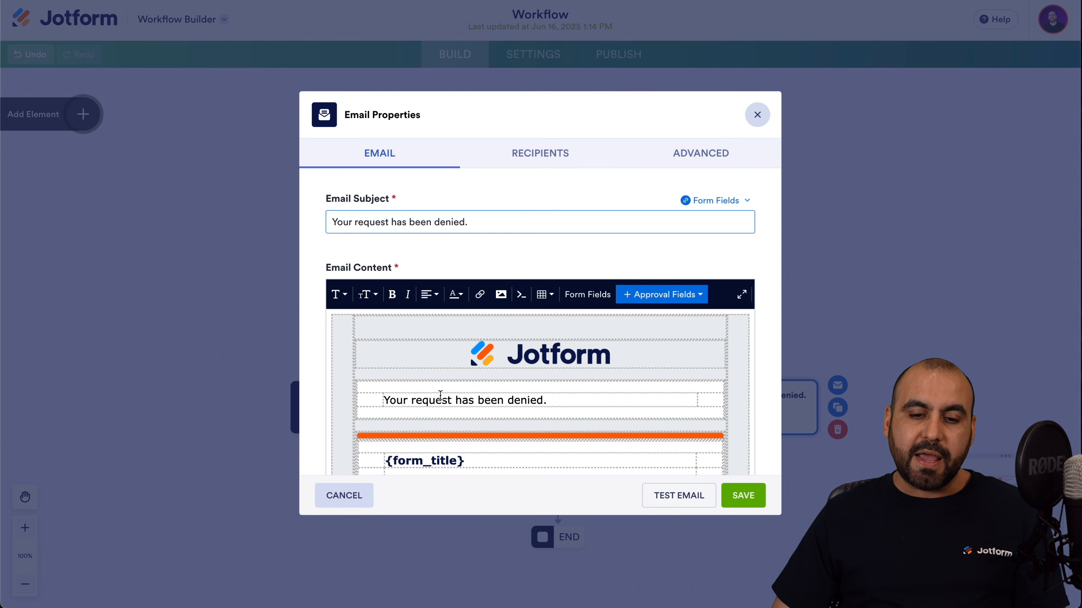
scroll(499, 398, down, 10)
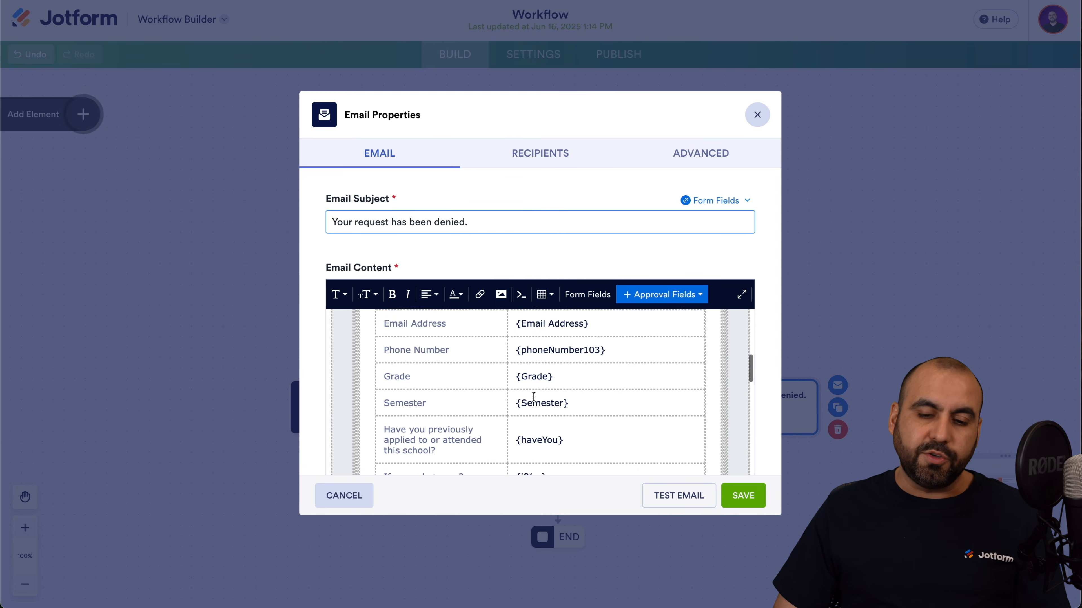
scroll(533, 397, up, 10)
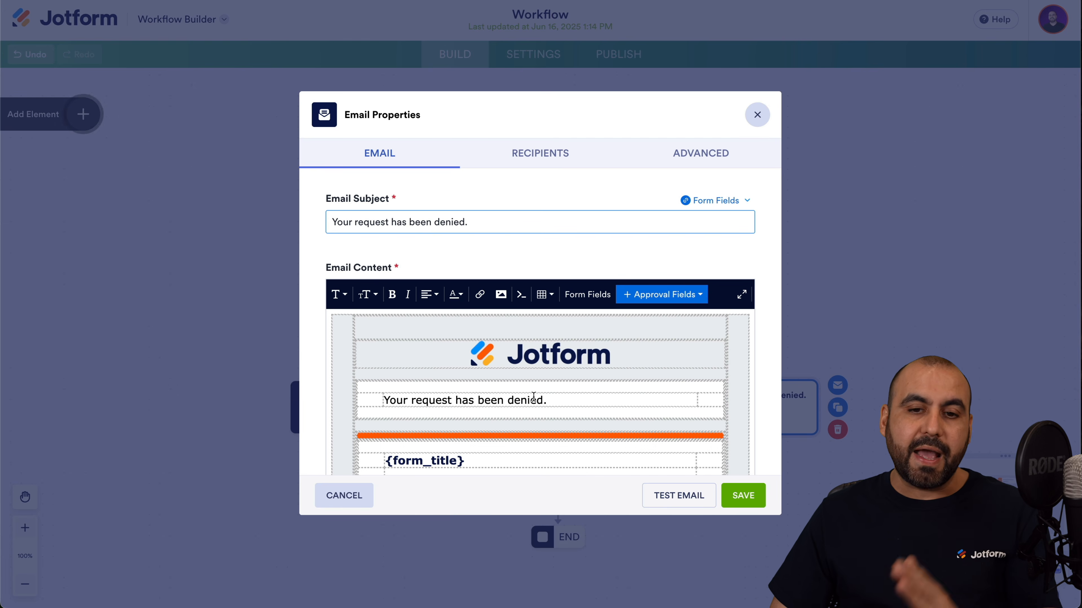
click(554, 148)
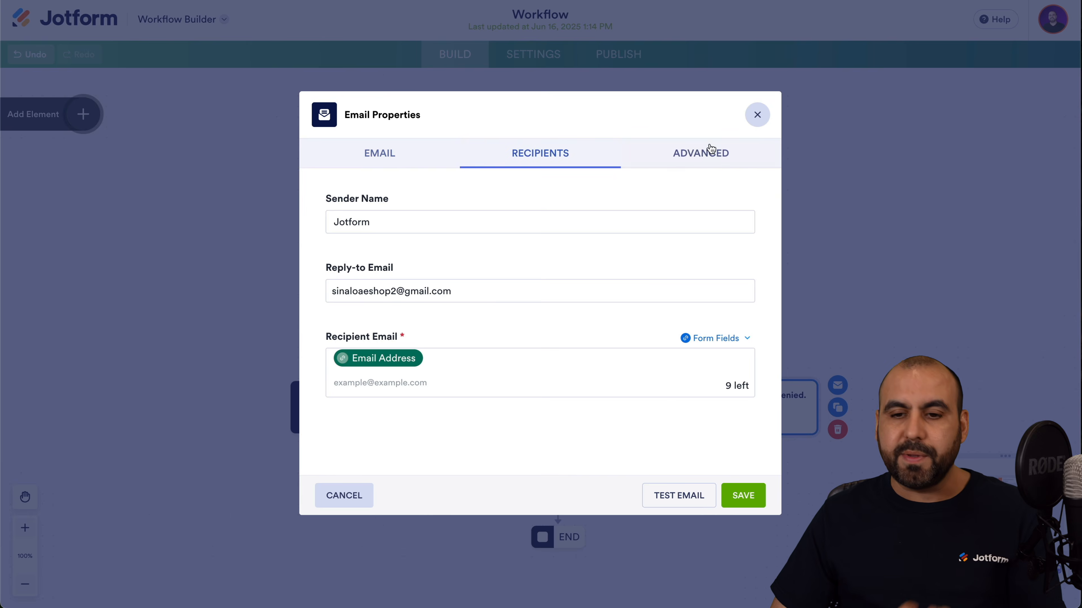
click(731, 151)
click(757, 115)
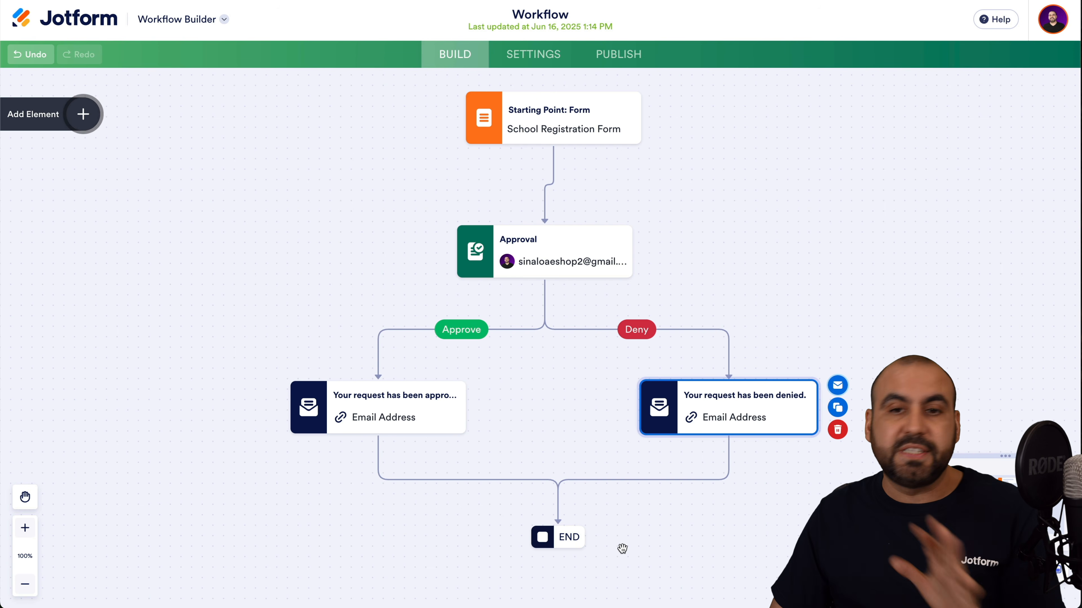
Browse the Basic and Integrations workflow elements, deselect the denied email, and open workflow Settings.
click(84, 114)
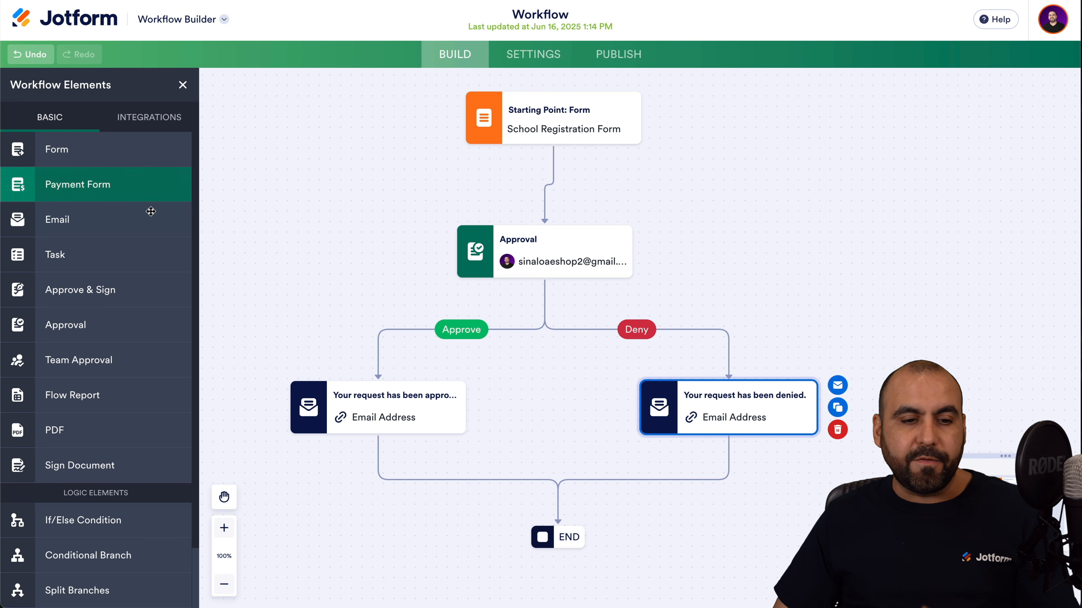
scroll(150, 210, down, 2)
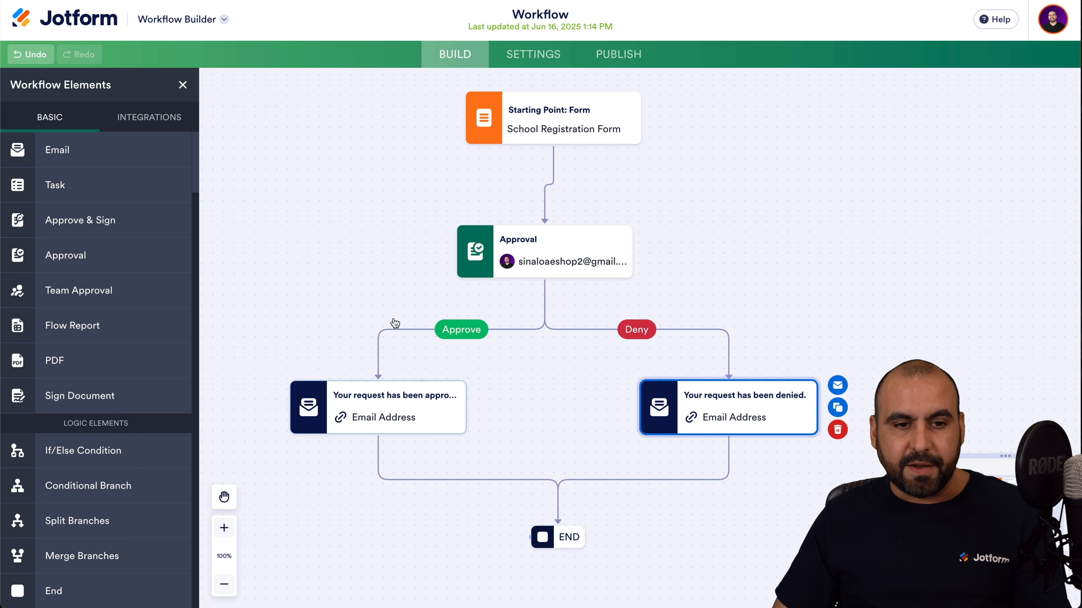
click(171, 121)
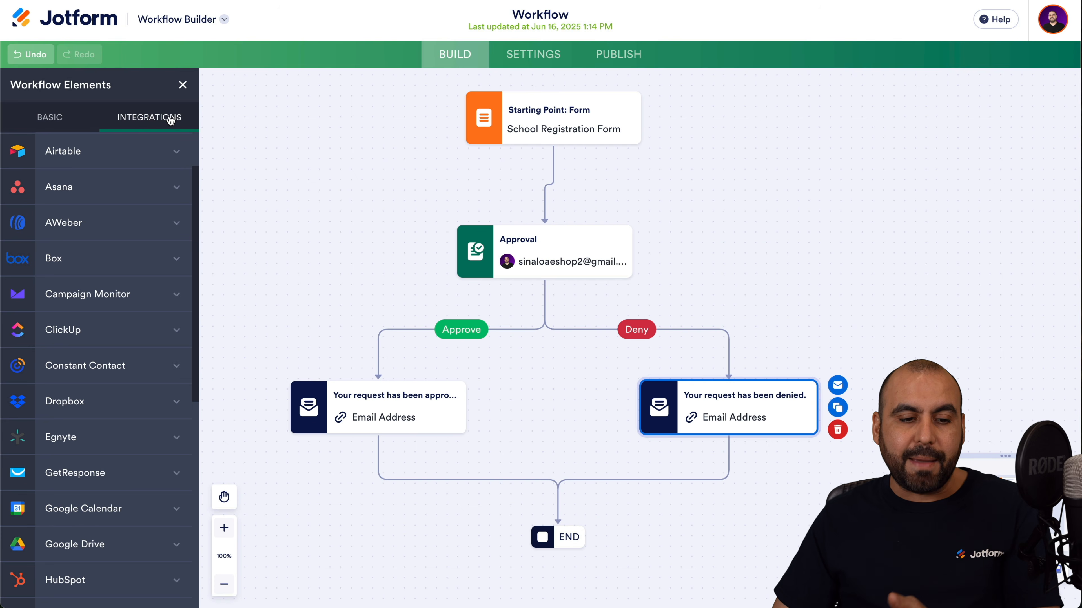
scroll(133, 220, down, 10)
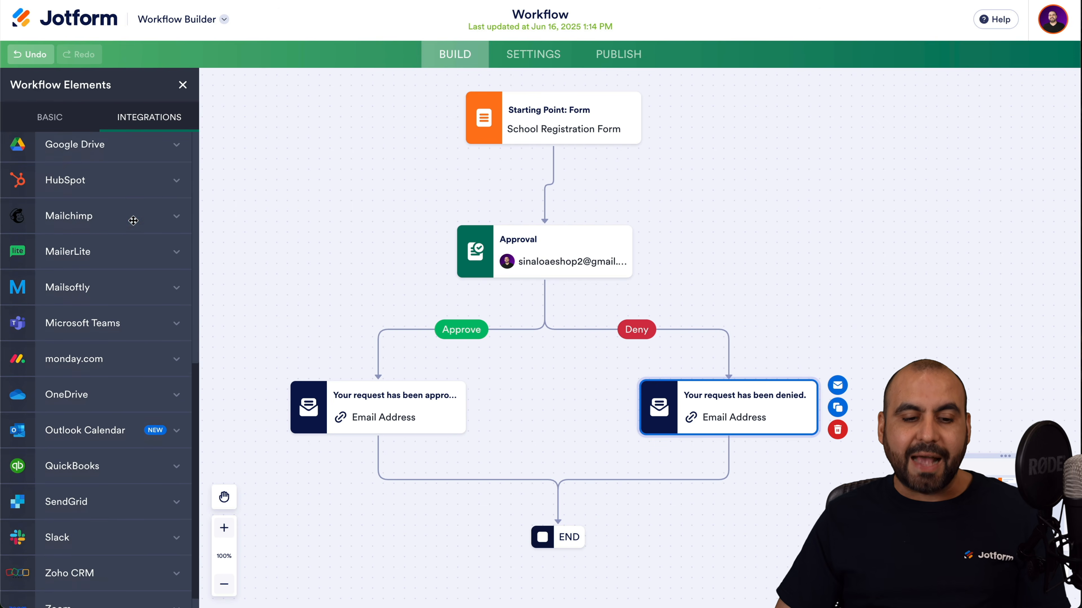
scroll(133, 221, up, 10)
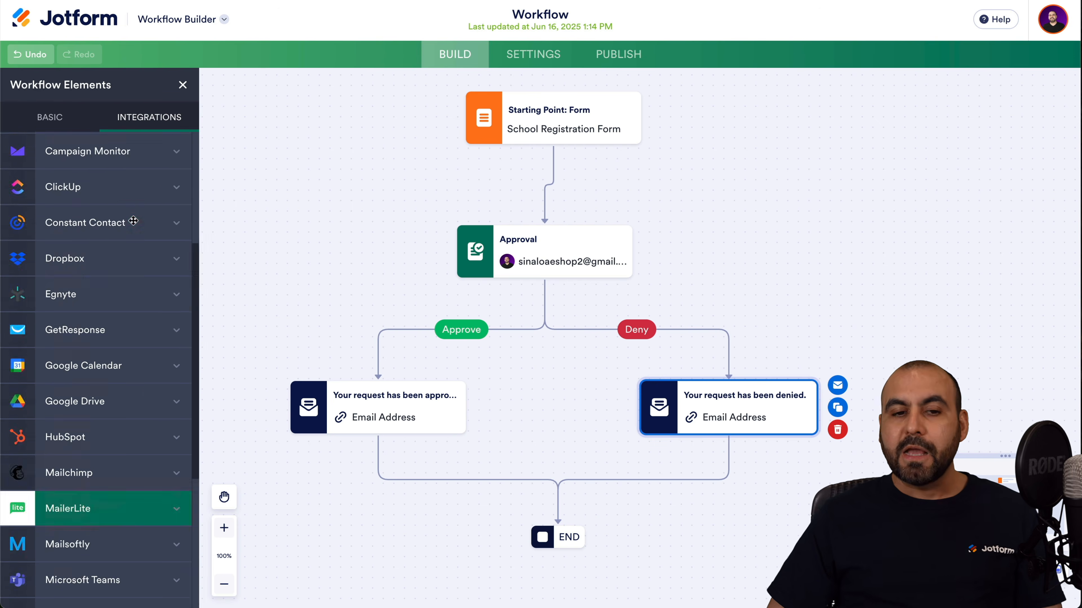
click(395, 197)
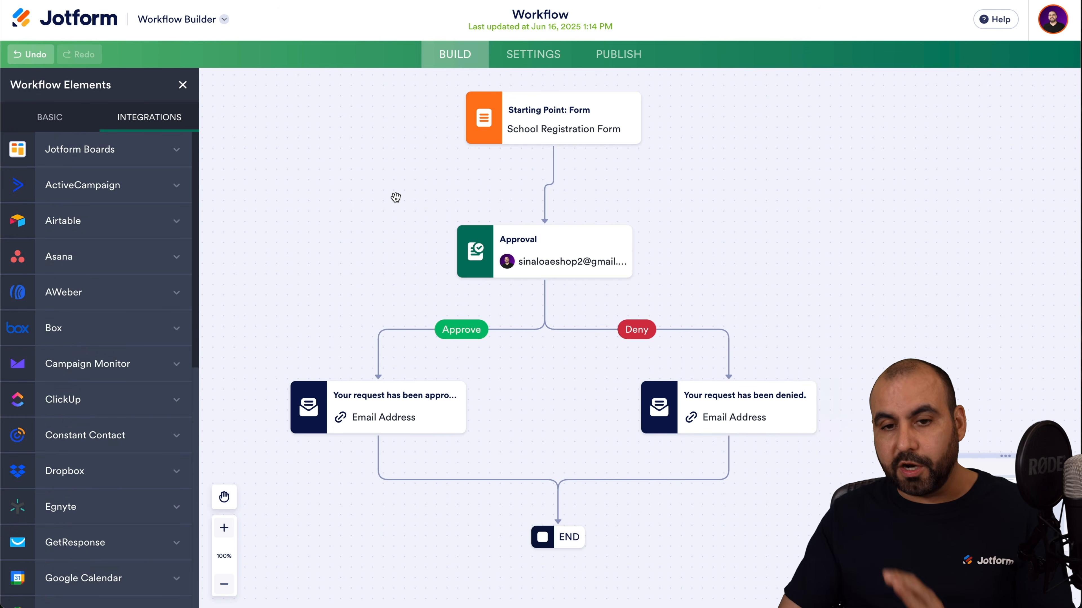
click(528, 64)
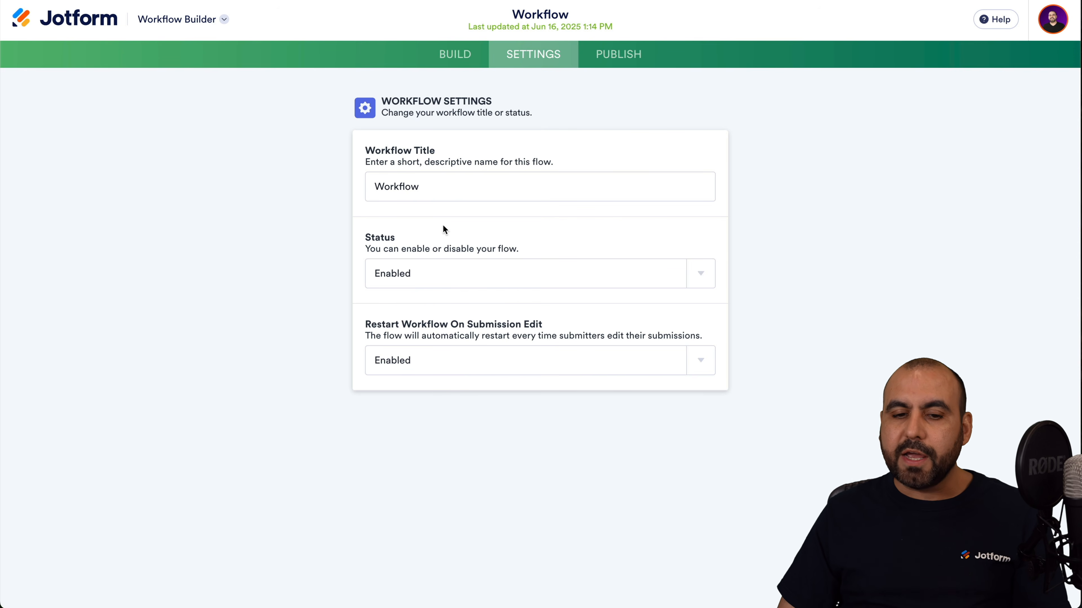
Keep the workflow Status and Restart on submission edit both Enabled.
click(489, 269)
click(327, 314)
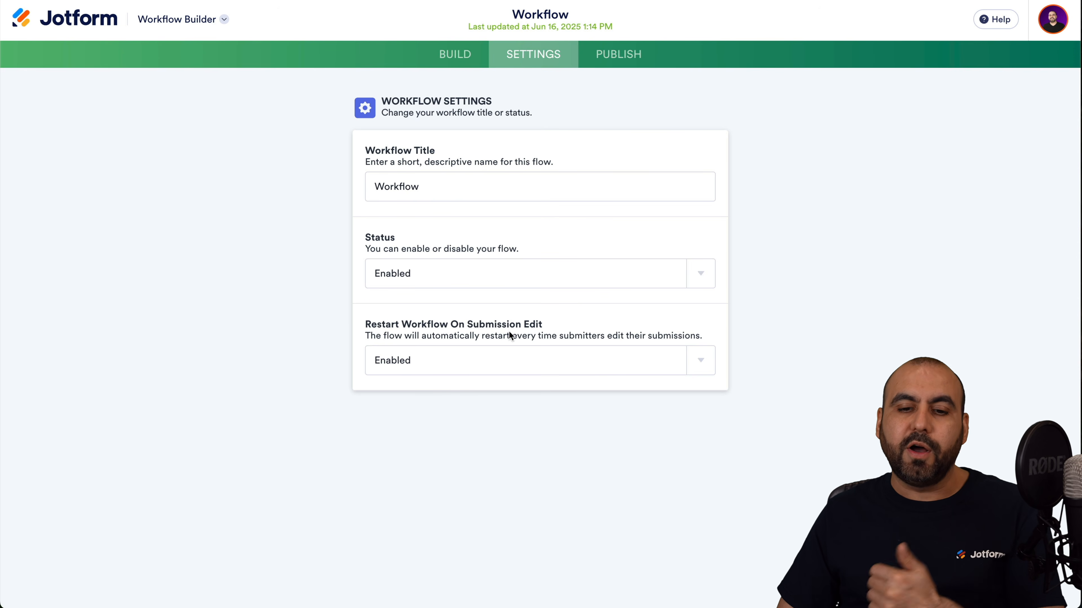
click(538, 360)
click(799, 338)
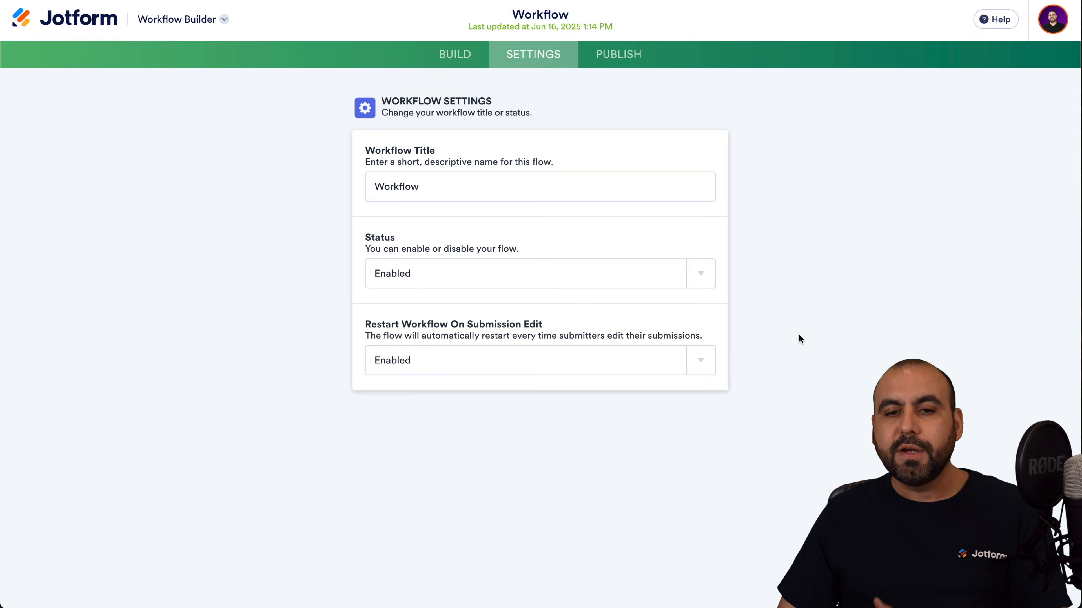
Review the workflow's Embed, Assign Form, Email and Platforms publish options, then return to My Workspace.
click(617, 54)
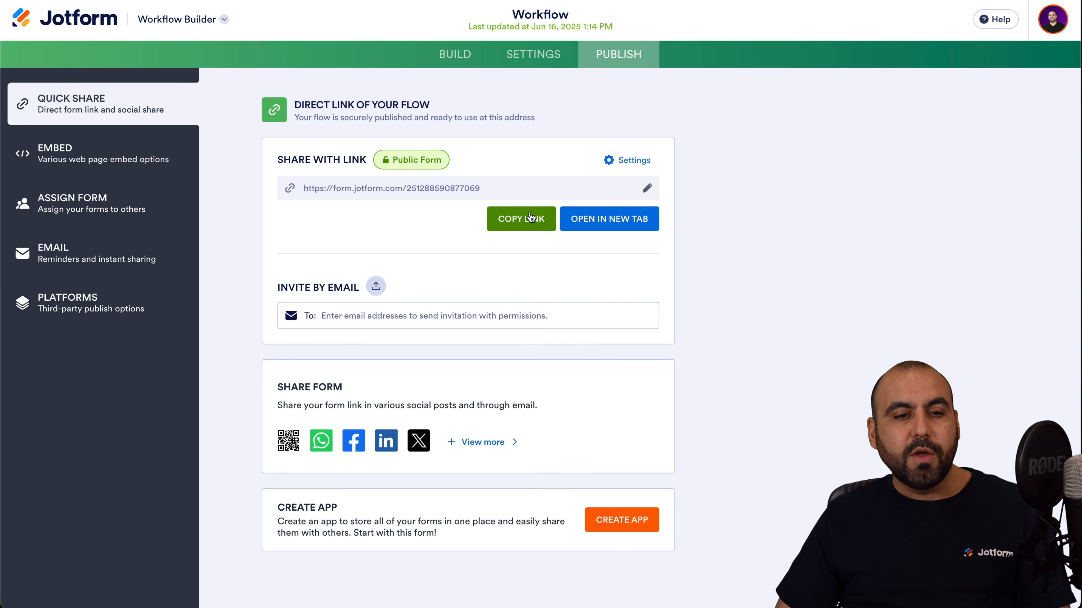
click(105, 160)
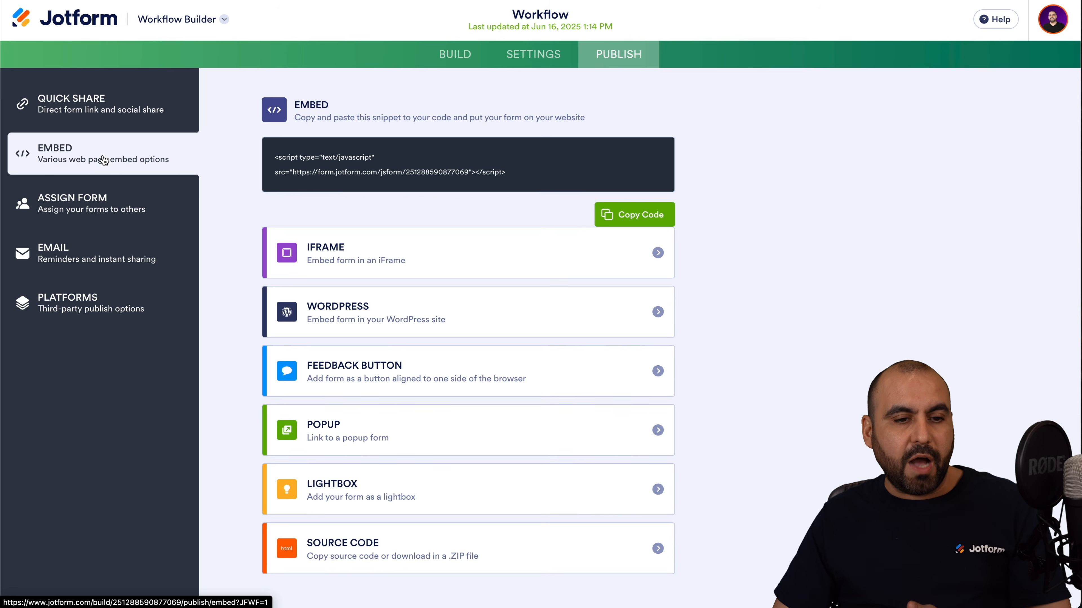
click(123, 193)
click(126, 243)
click(146, 321)
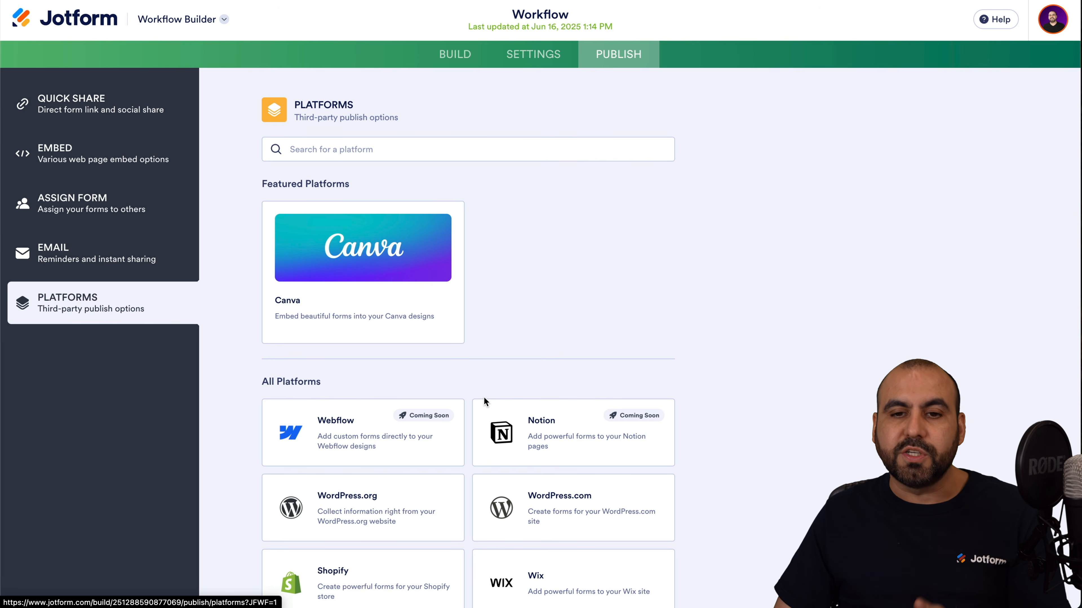
click(93, 13)
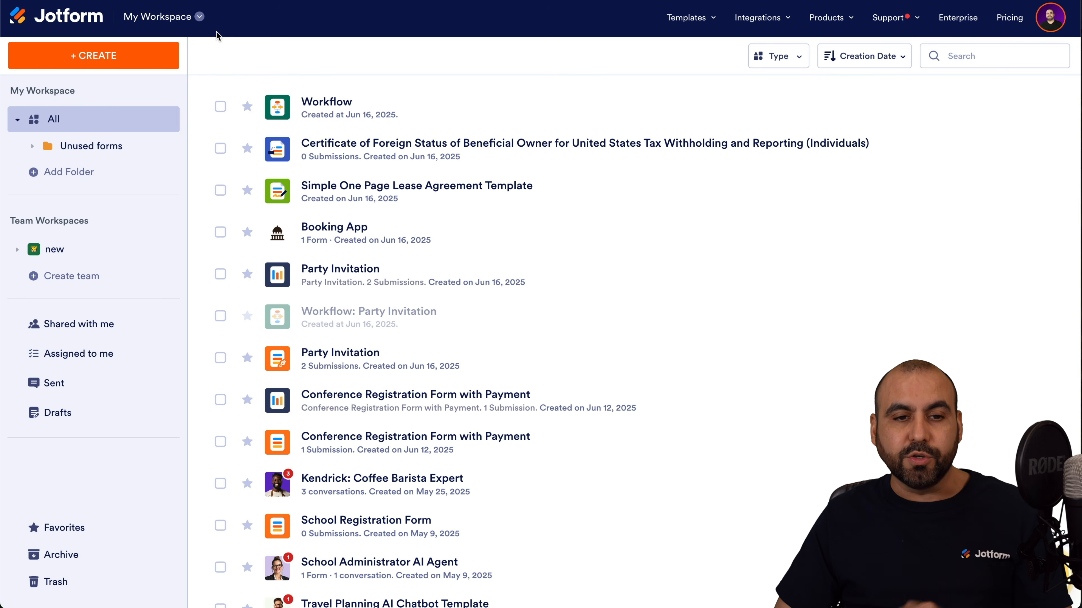
From My Boards, preview the Timeline Template and create a new board from it.
click(187, 20)
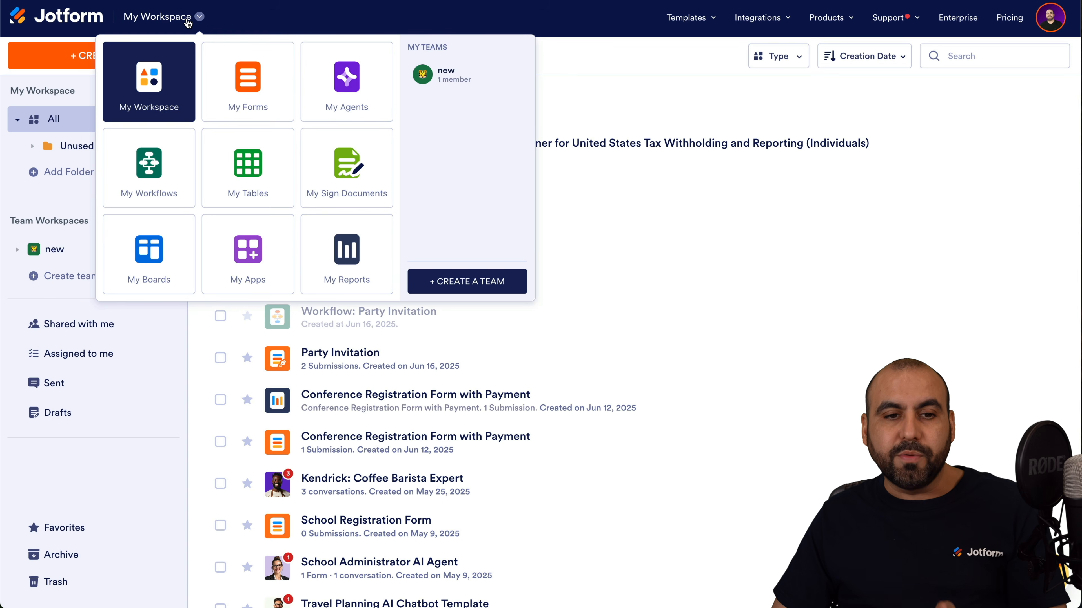
click(151, 226)
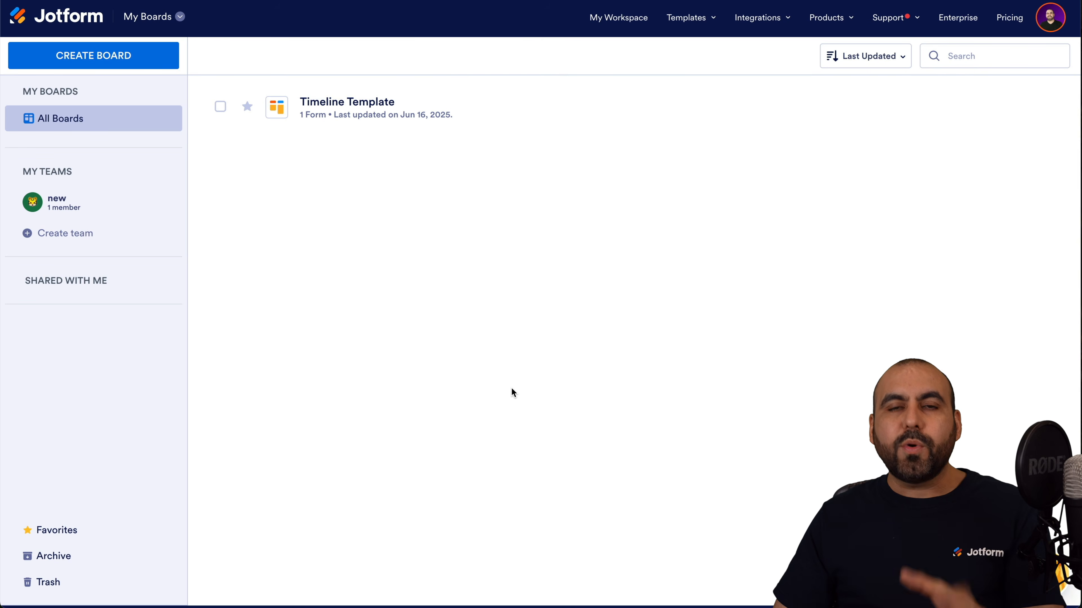
click(115, 59)
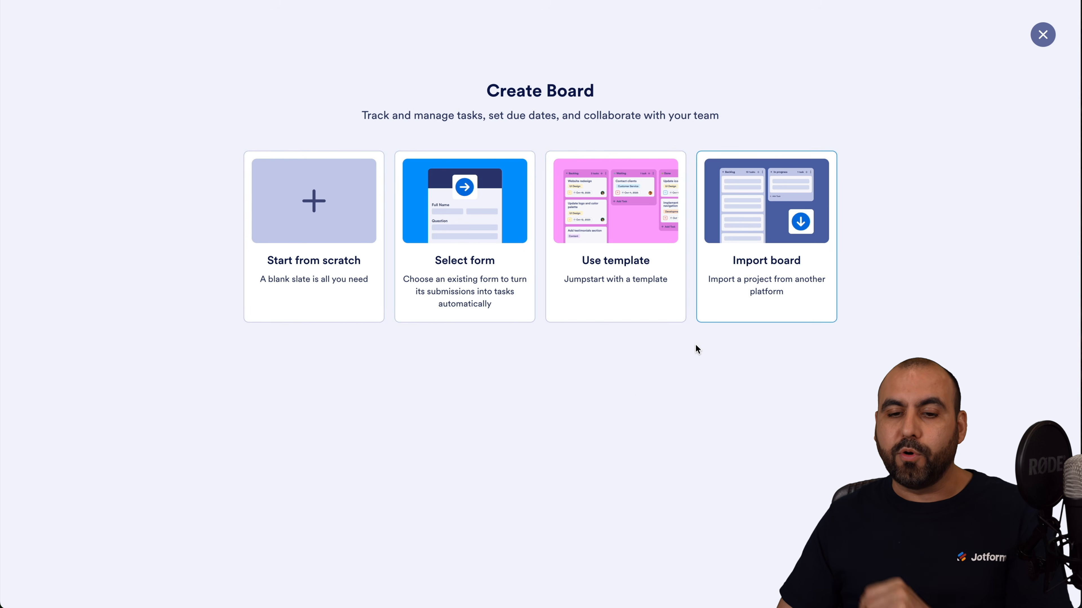
click(629, 218)
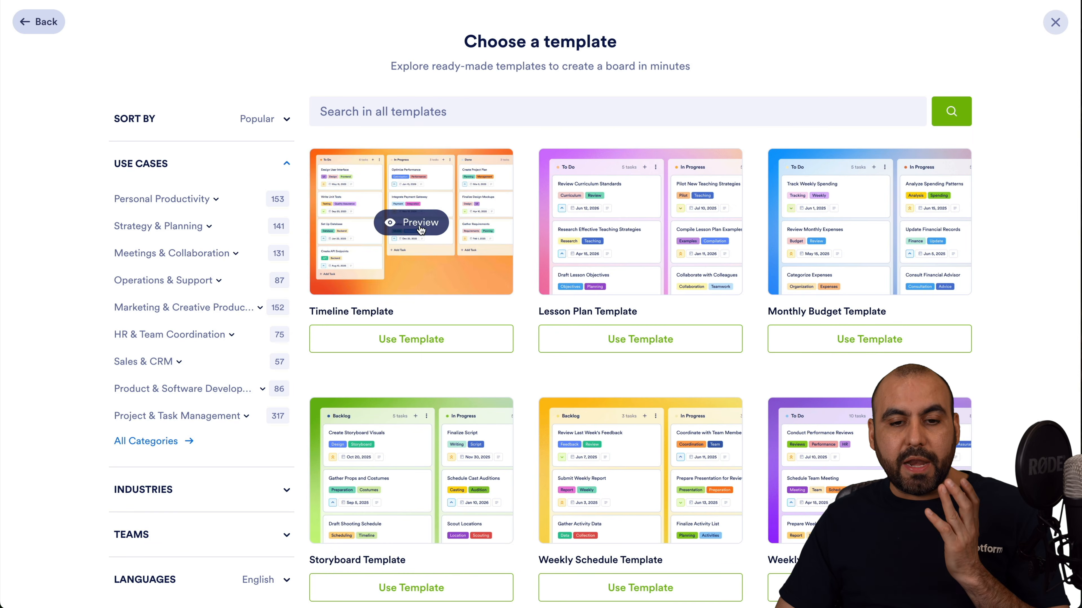
click(418, 225)
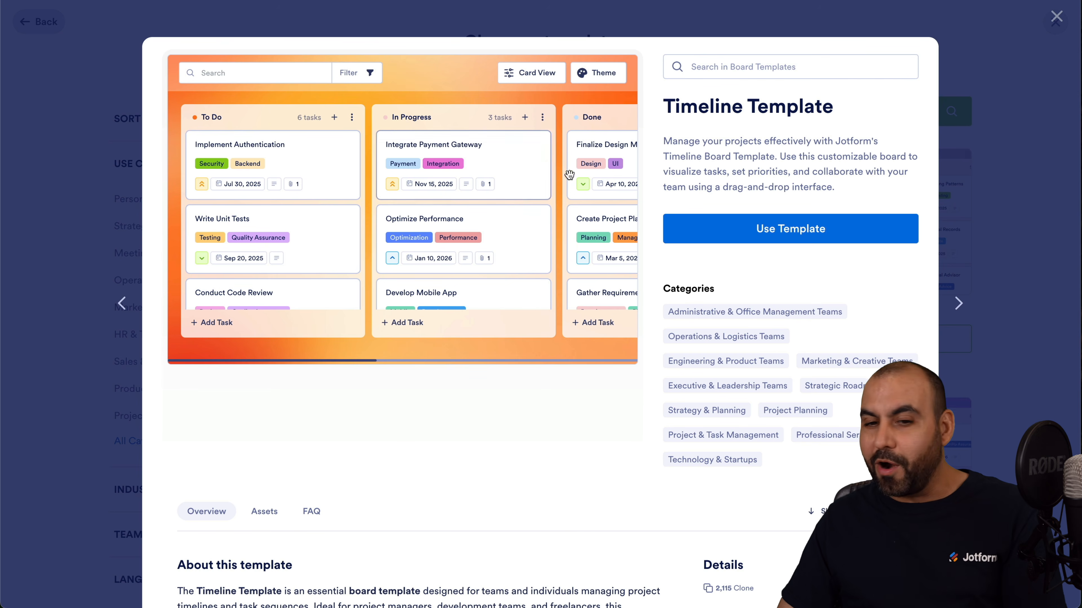
click(747, 228)
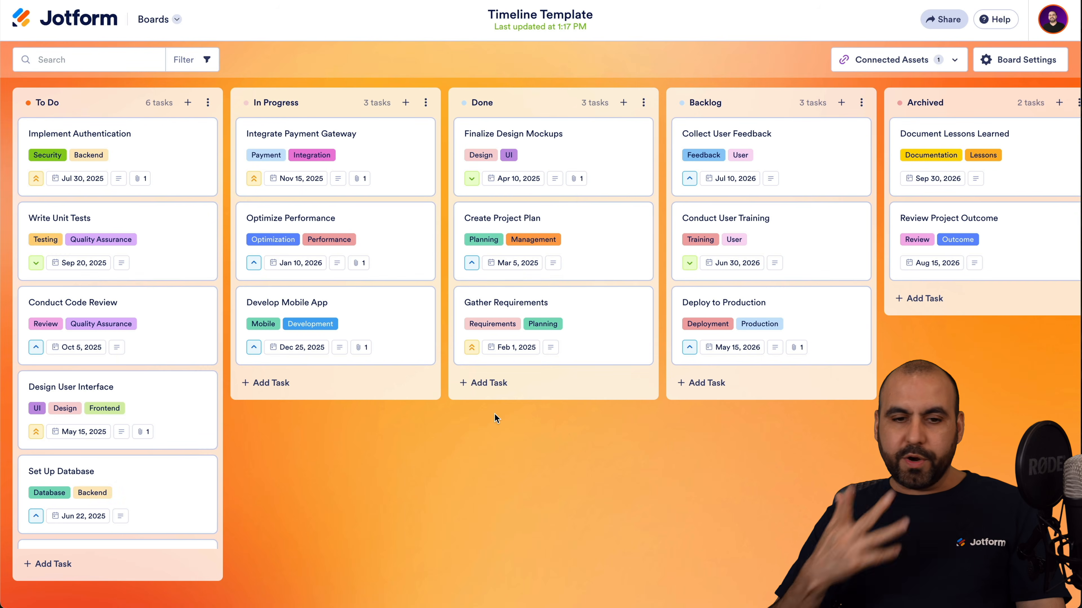
Scroll across the Timeline board's columns and check its connected assets list.
drag(538, 223, 929, 154)
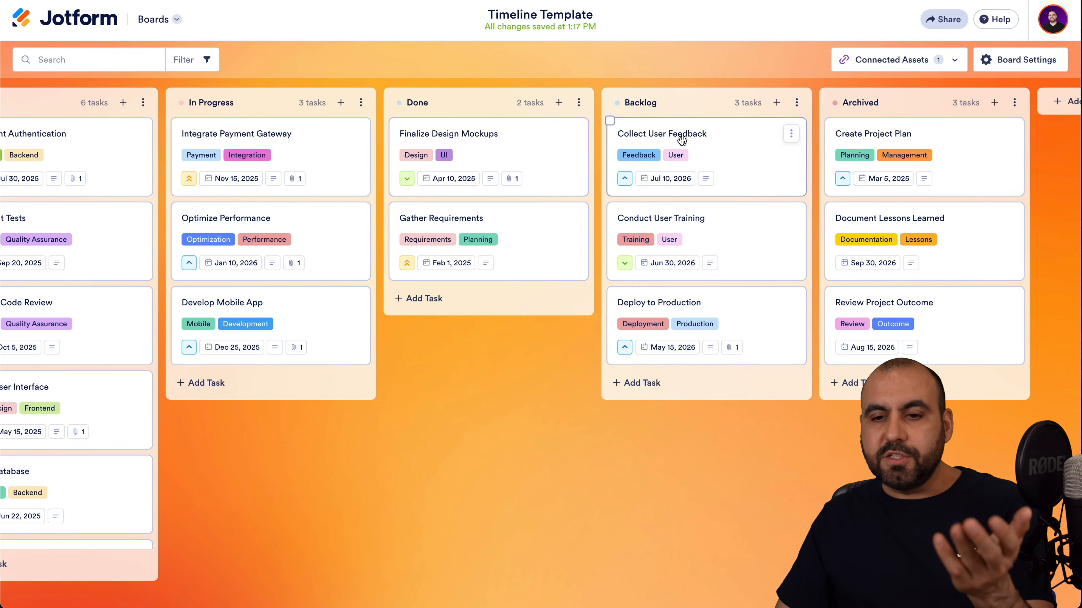
scroll(903, 154, right, 2)
click(1024, 108)
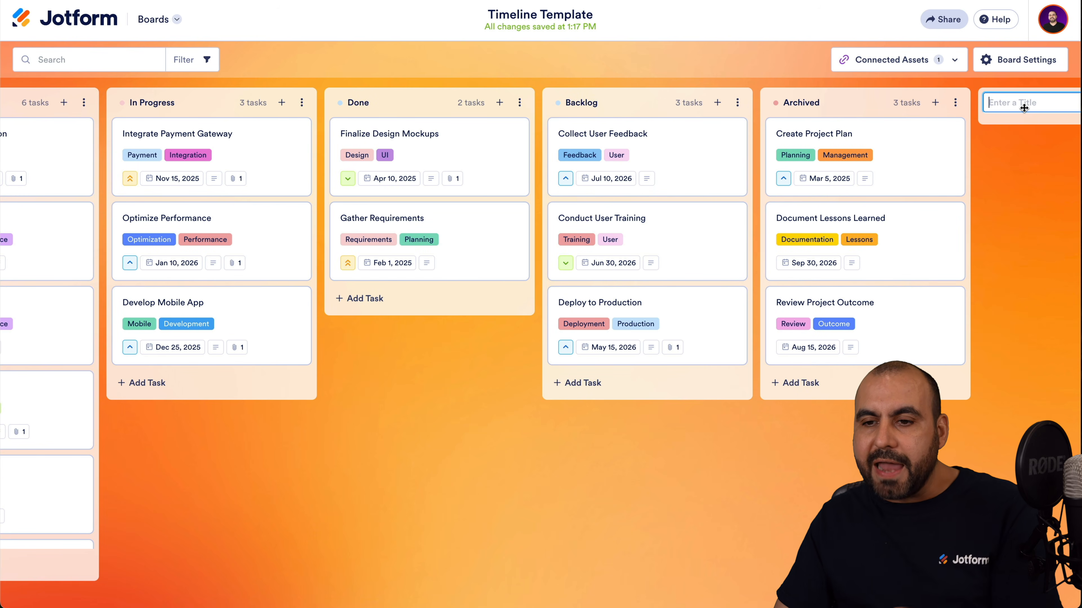
scroll(553, 298, left, 4)
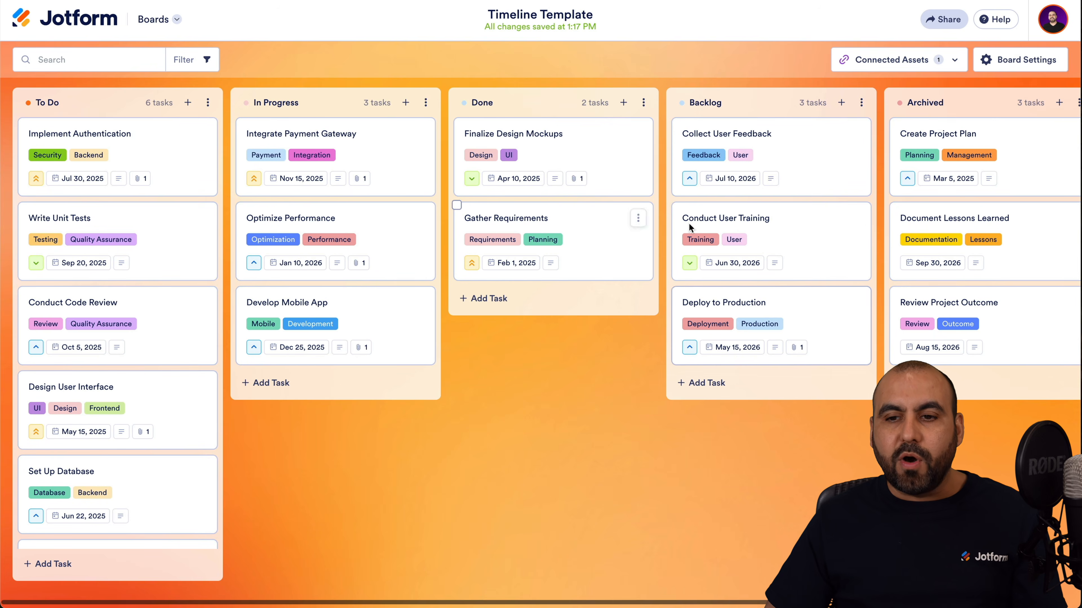
click(892, 62)
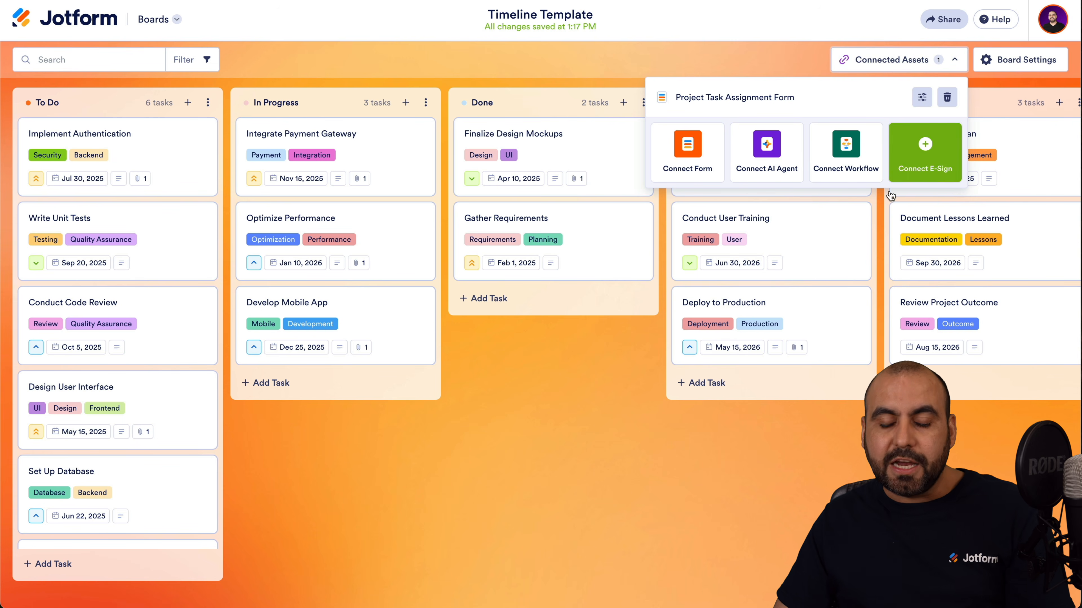
click(615, 490)
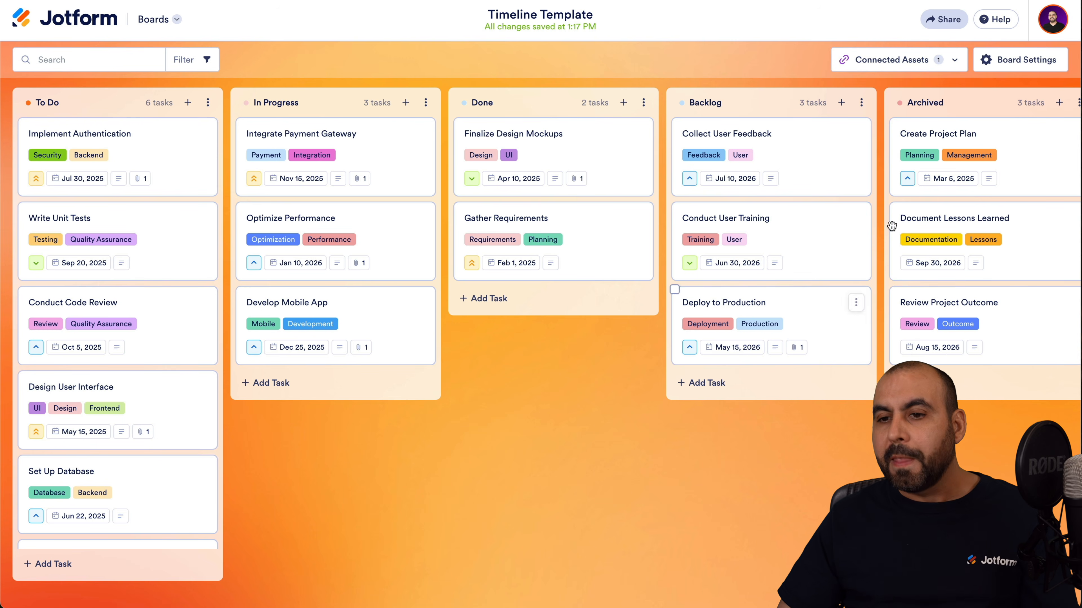
In Board Settings, hide tags on task cards via Card View and check the Theme options.
click(1022, 59)
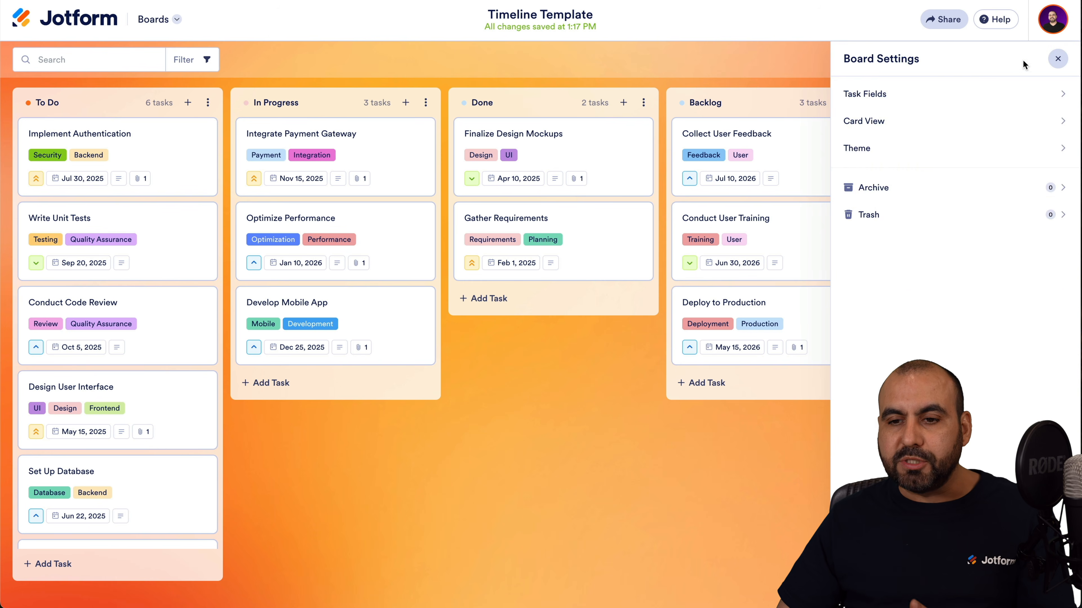
click(936, 90)
click(854, 59)
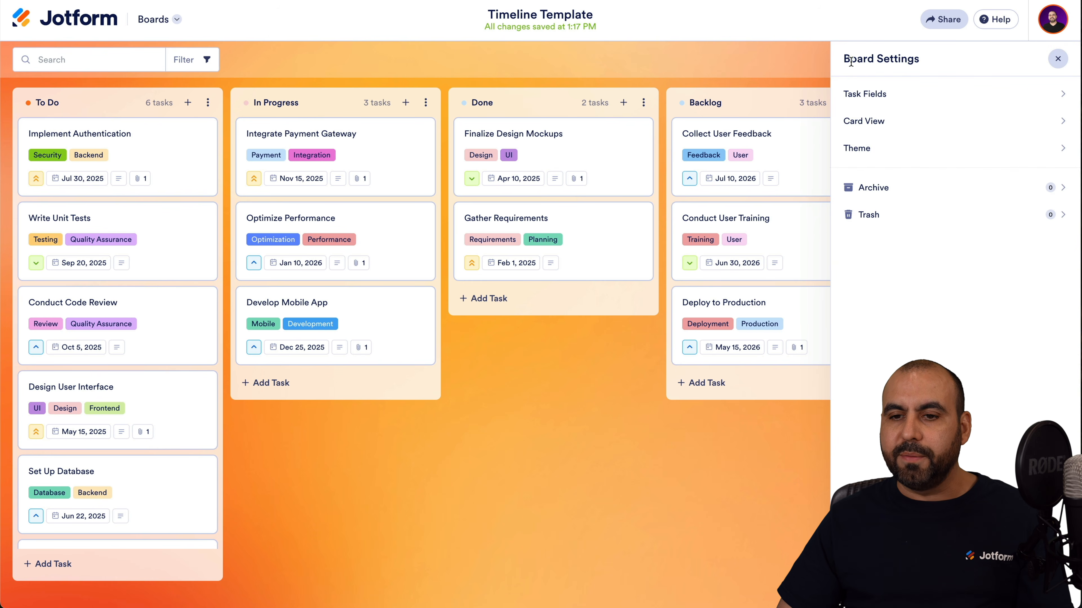
click(887, 124)
scroll(894, 383, down, 3)
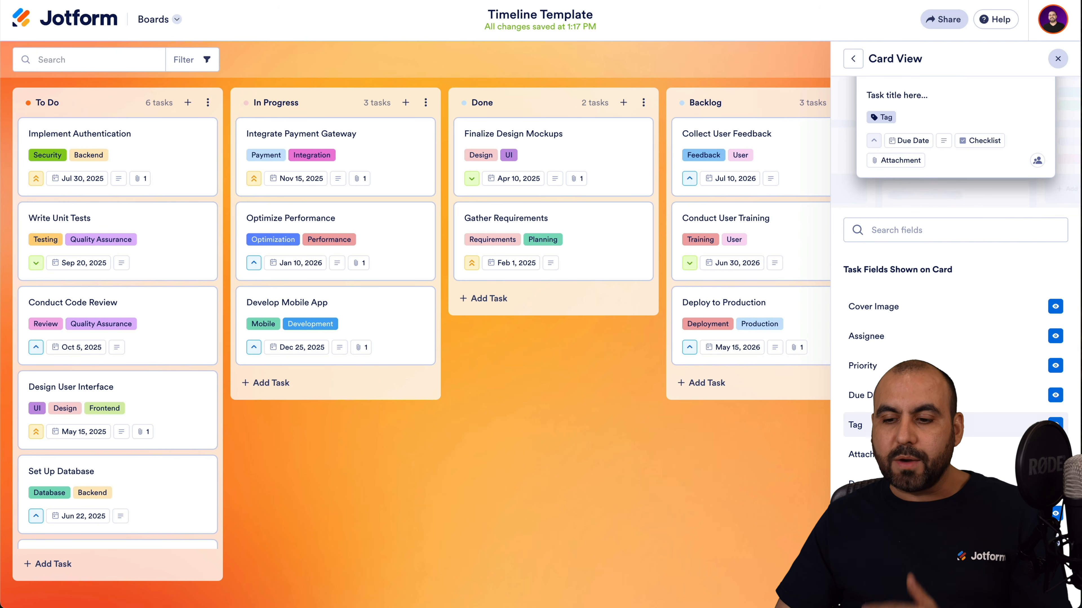
click(1055, 425)
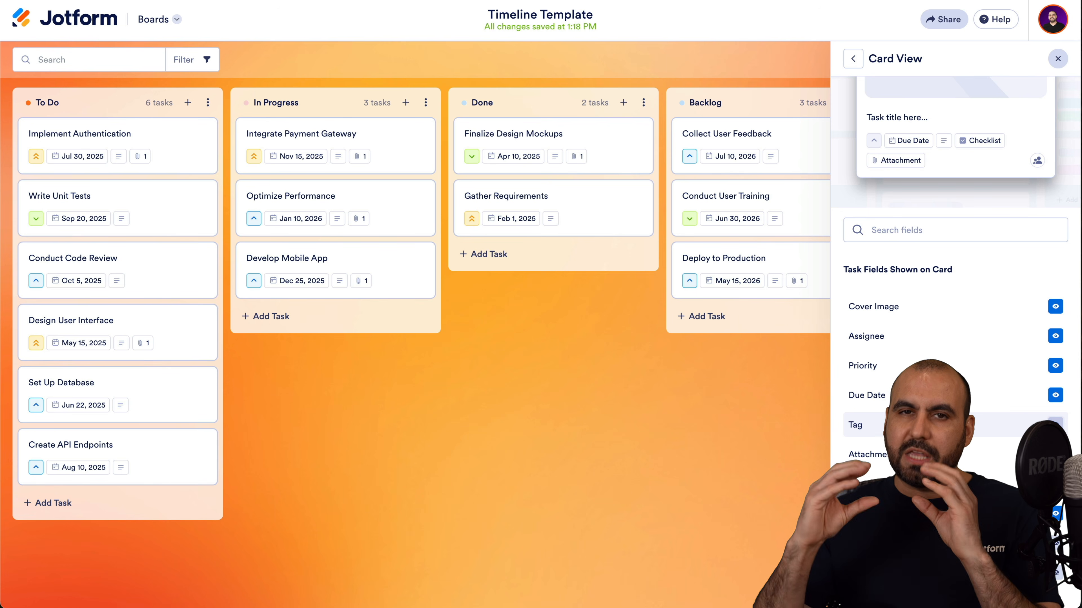
scroll(909, 170, up, 3)
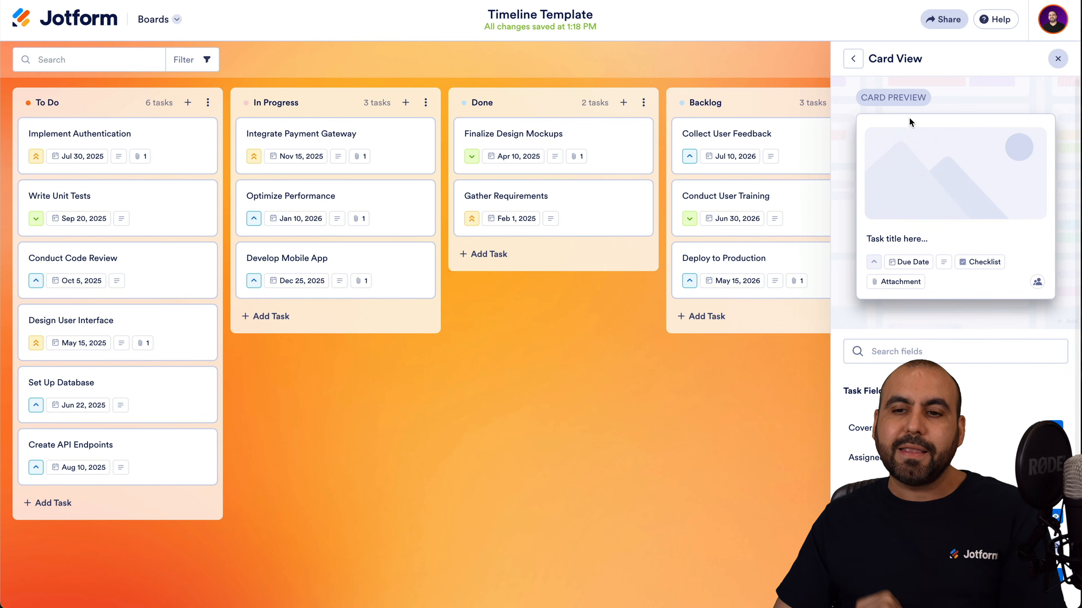
click(853, 58)
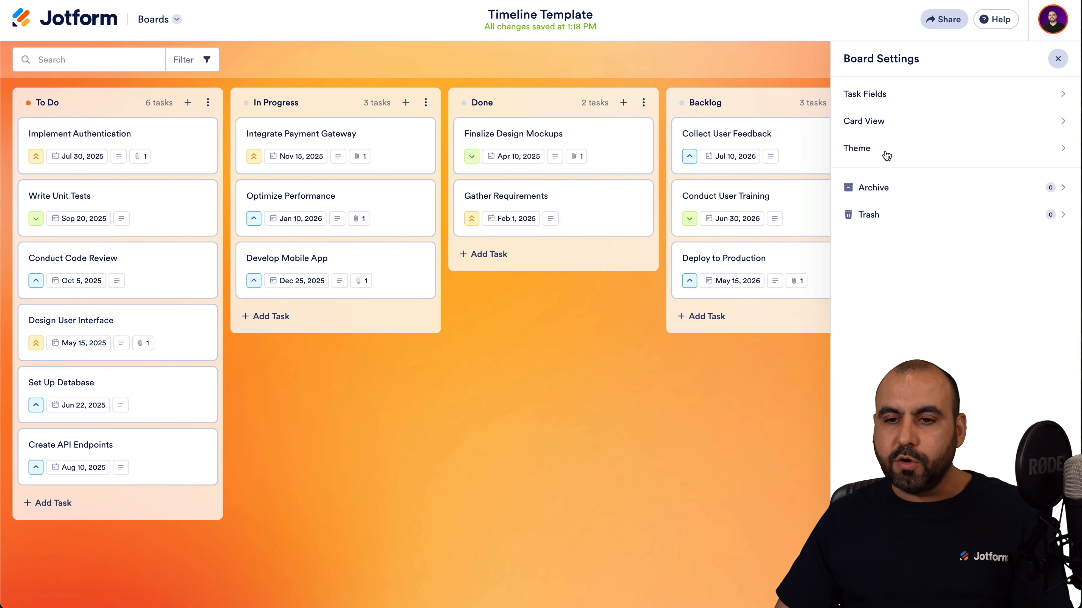
click(875, 147)
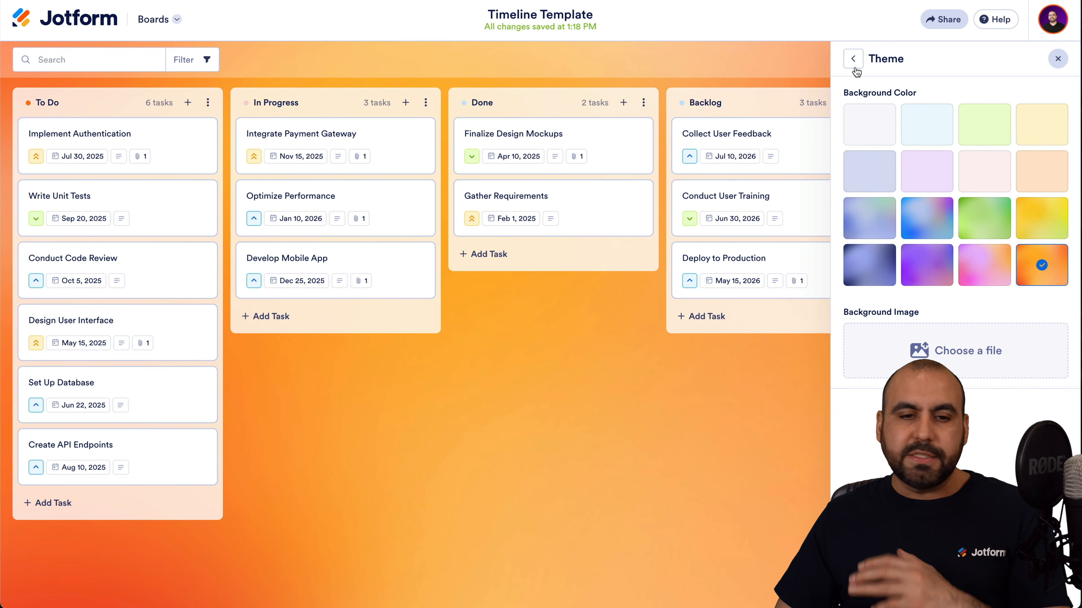
click(853, 58)
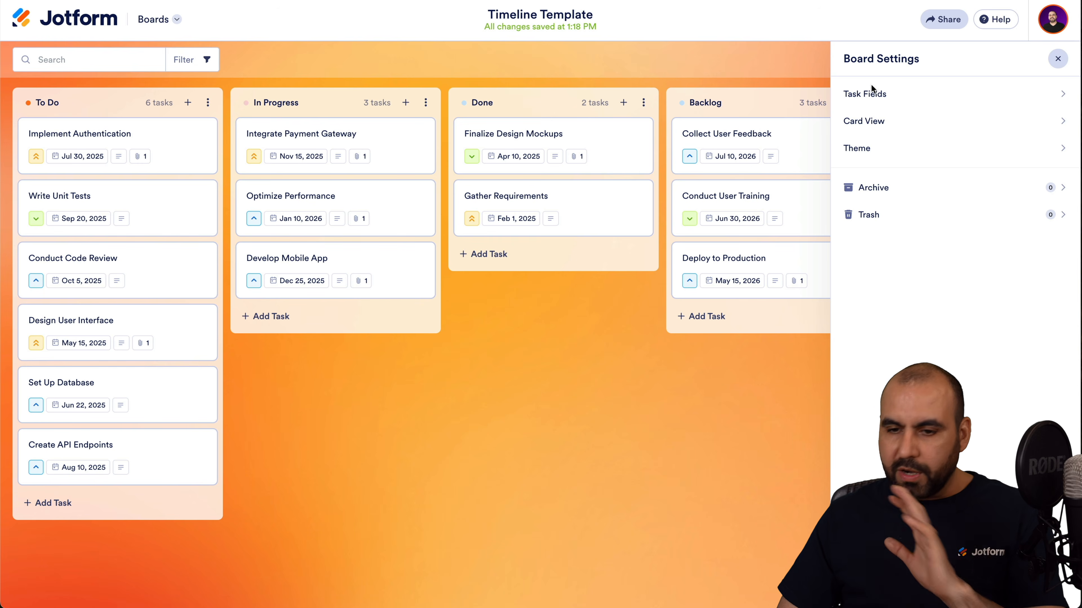
click(634, 460)
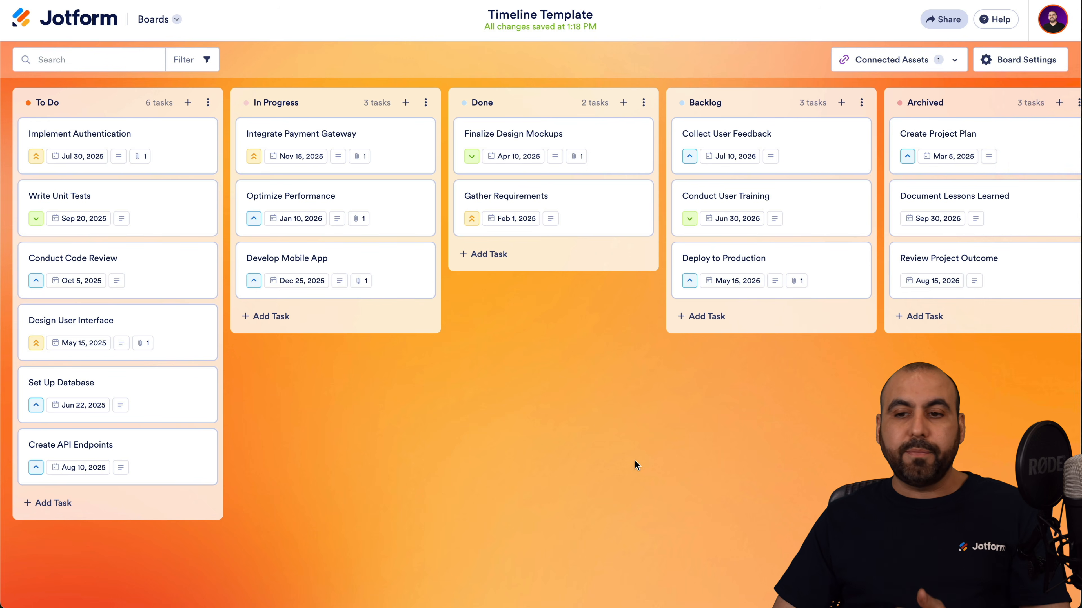
Check the board's privacy and permission sharing settings, leaving it private, then go to the Jotform workspace.
click(943, 19)
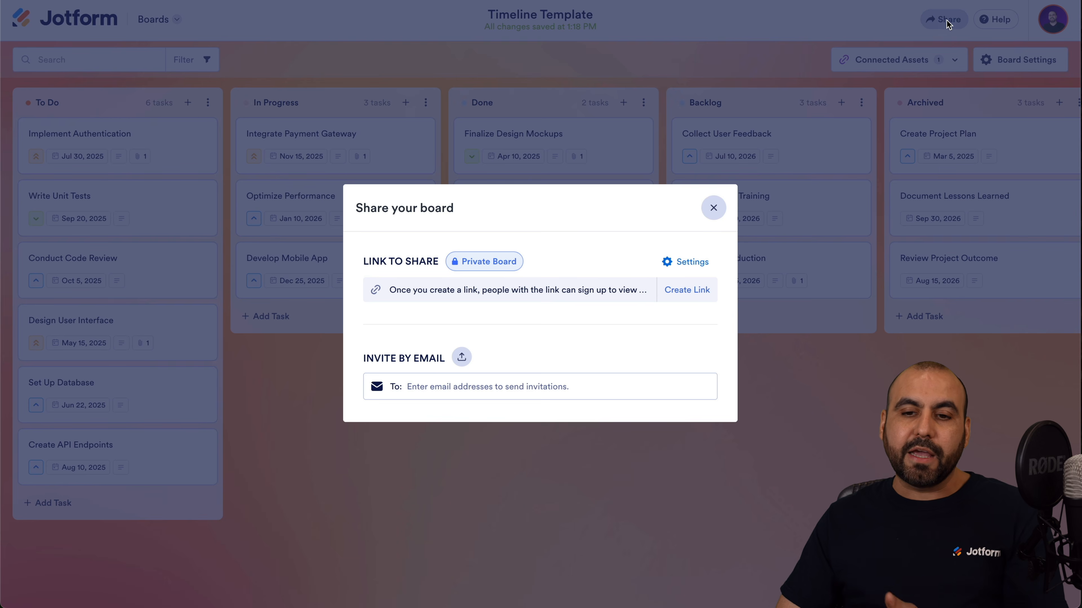
click(502, 262)
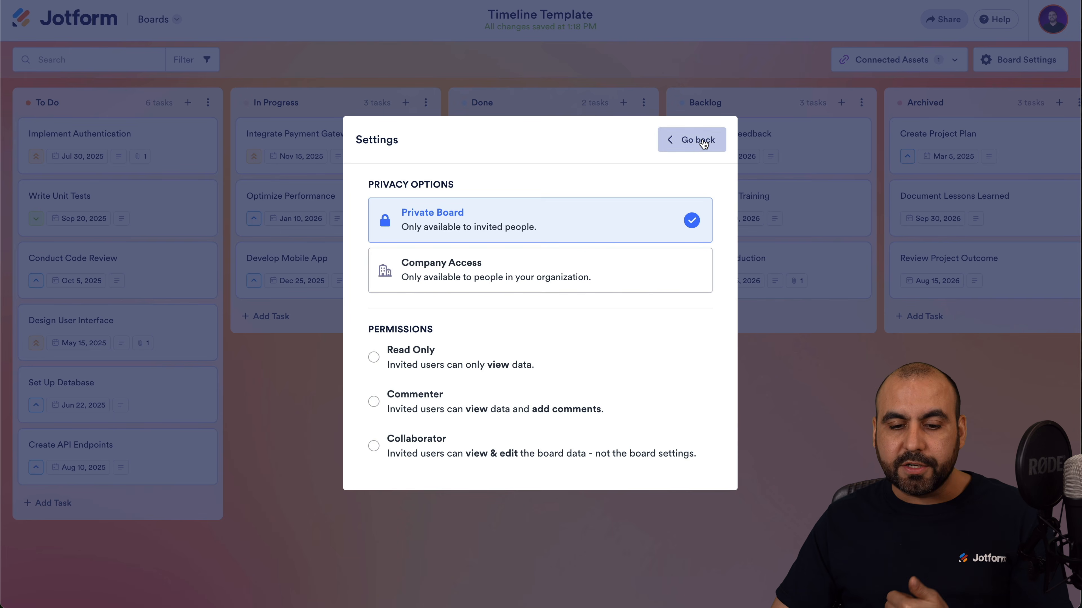
click(691, 140)
click(745, 398)
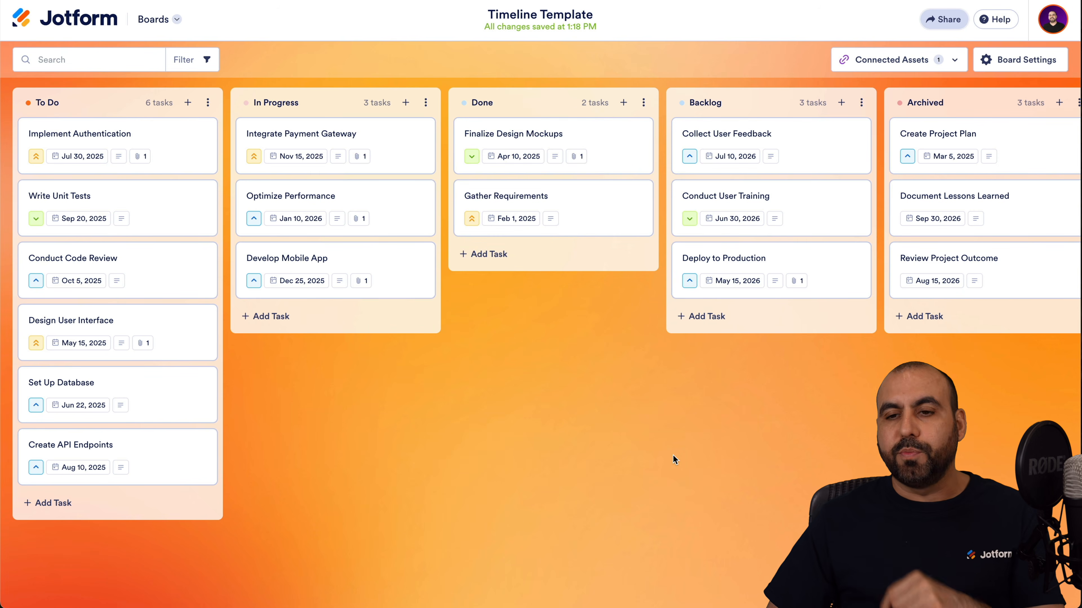
click(86, 21)
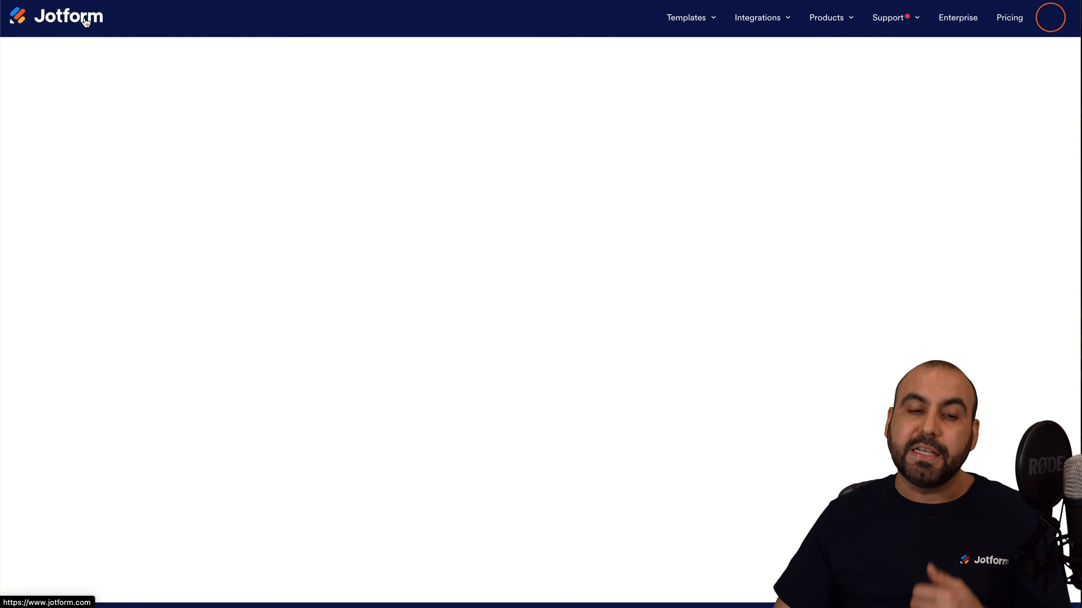
Under My Boards, create a new board using Start from scratch.
click(160, 12)
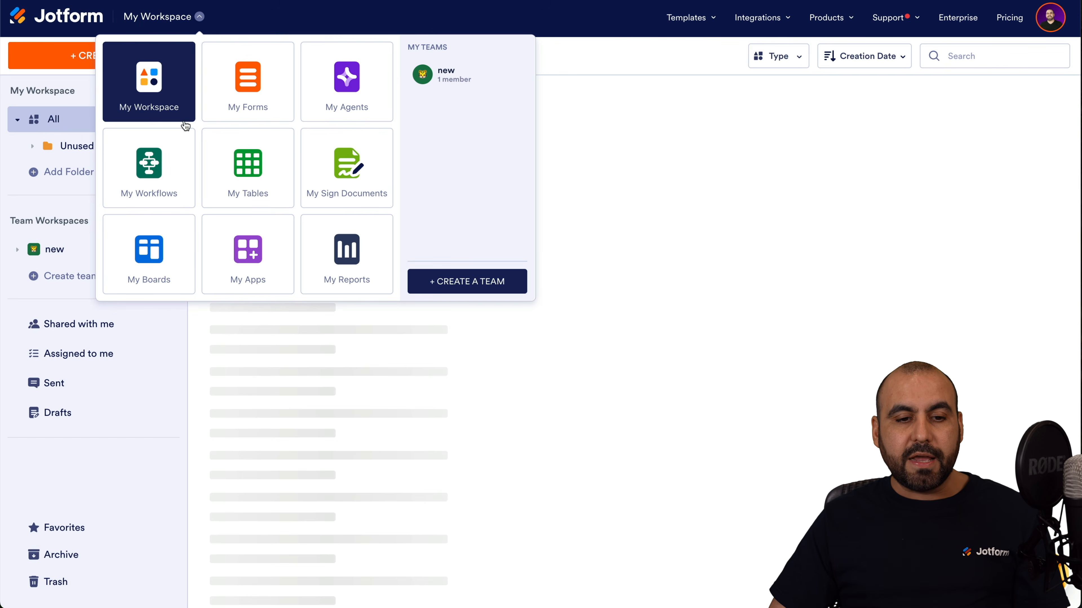
click(164, 256)
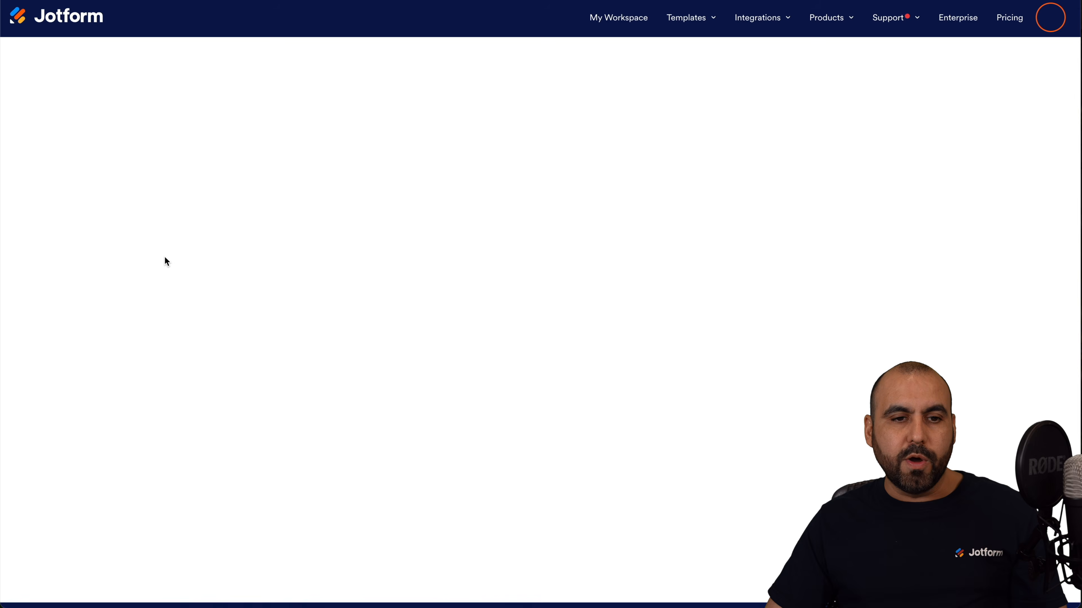
click(109, 63)
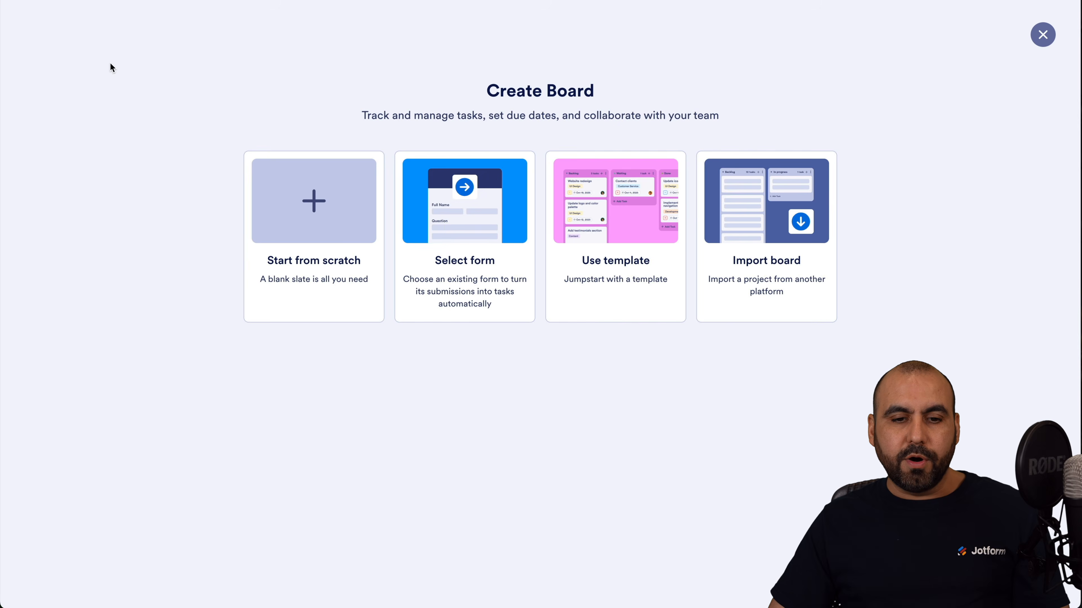
click(332, 204)
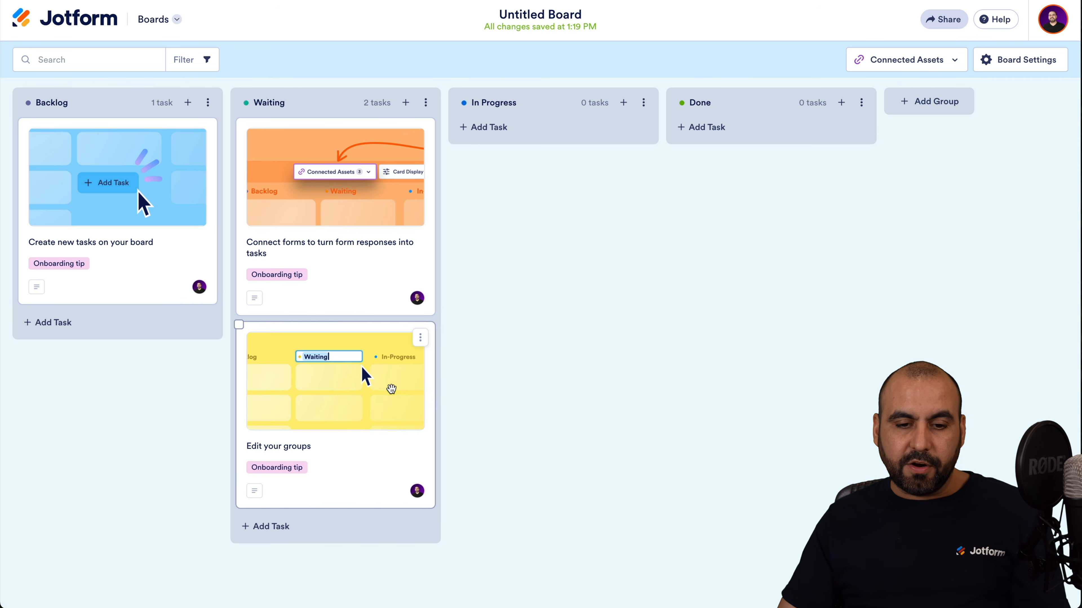
Review the 'Edit your groups' task details and its extra actions, then close them.
click(360, 365)
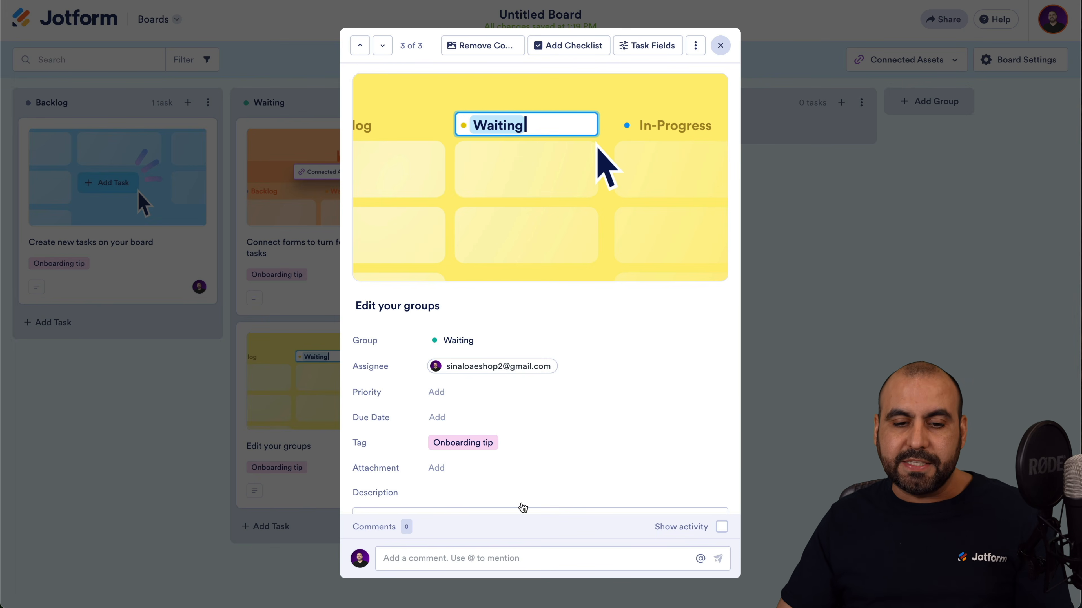
scroll(514, 426, down, 5)
scroll(513, 426, up, 5)
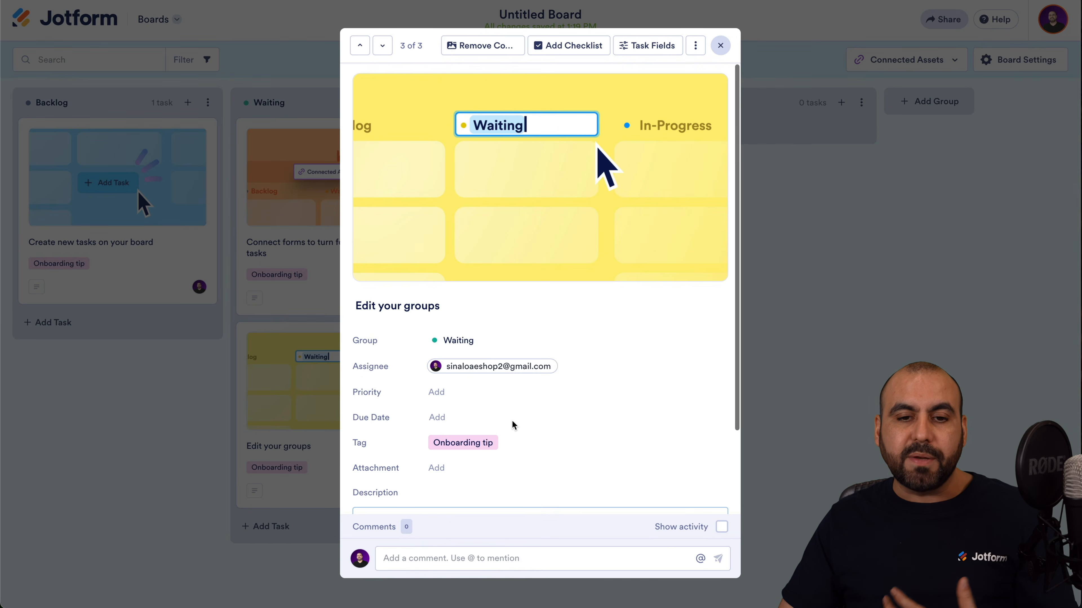
scroll(513, 426, down, 5)
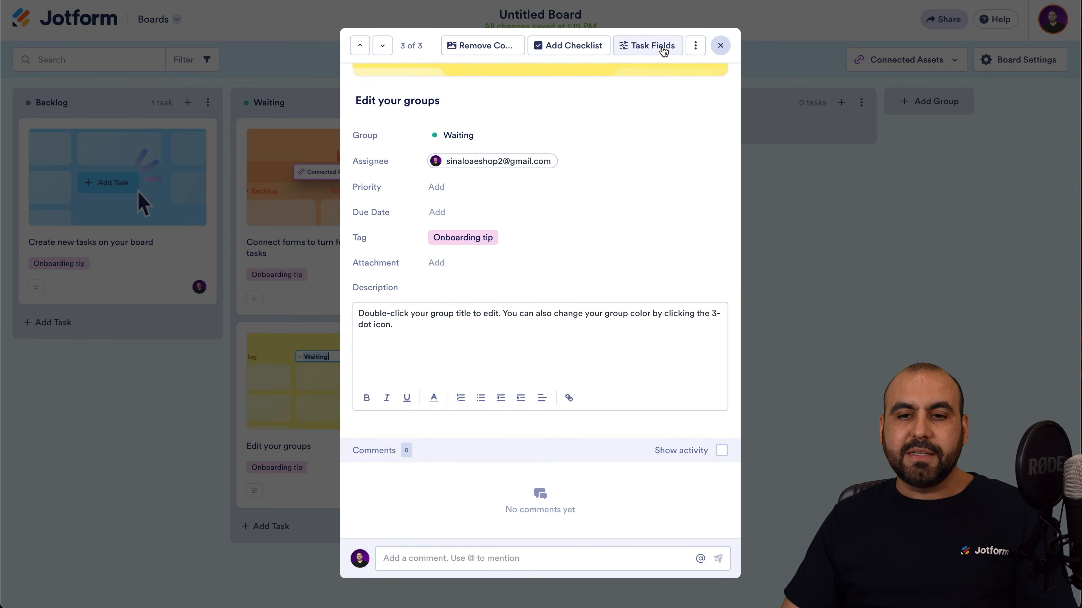
click(695, 45)
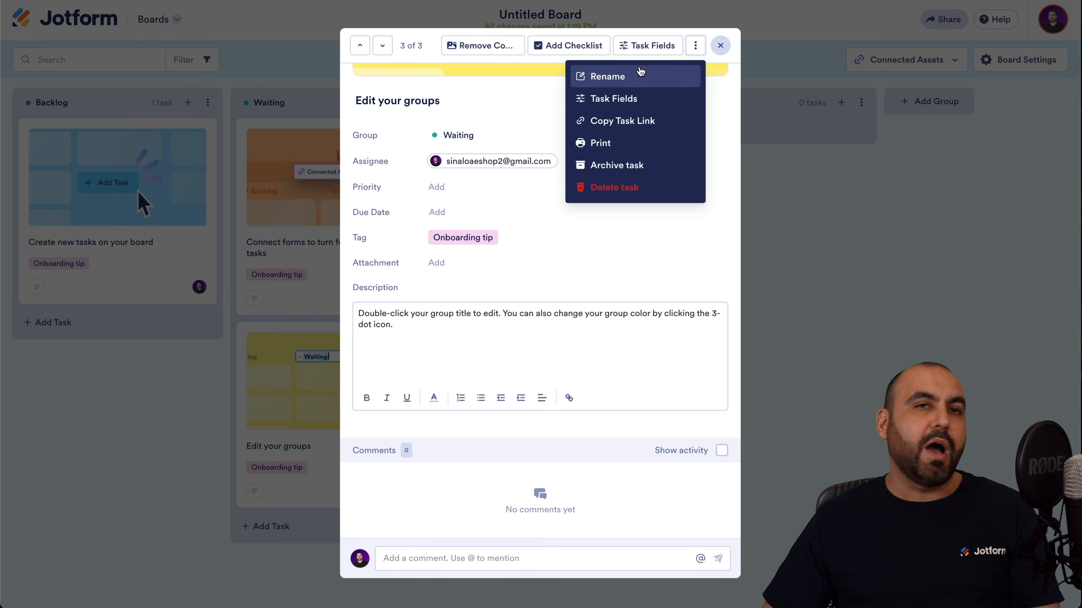
click(720, 47)
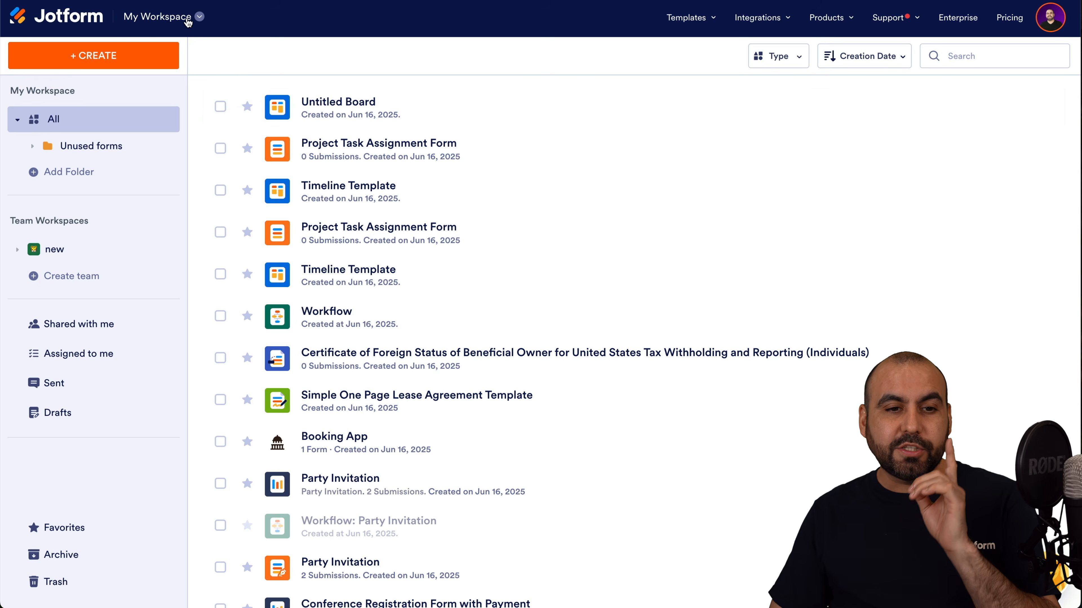
Switch to My Agents and start a new AI agent with Create Agent.
click(198, 17)
click(352, 83)
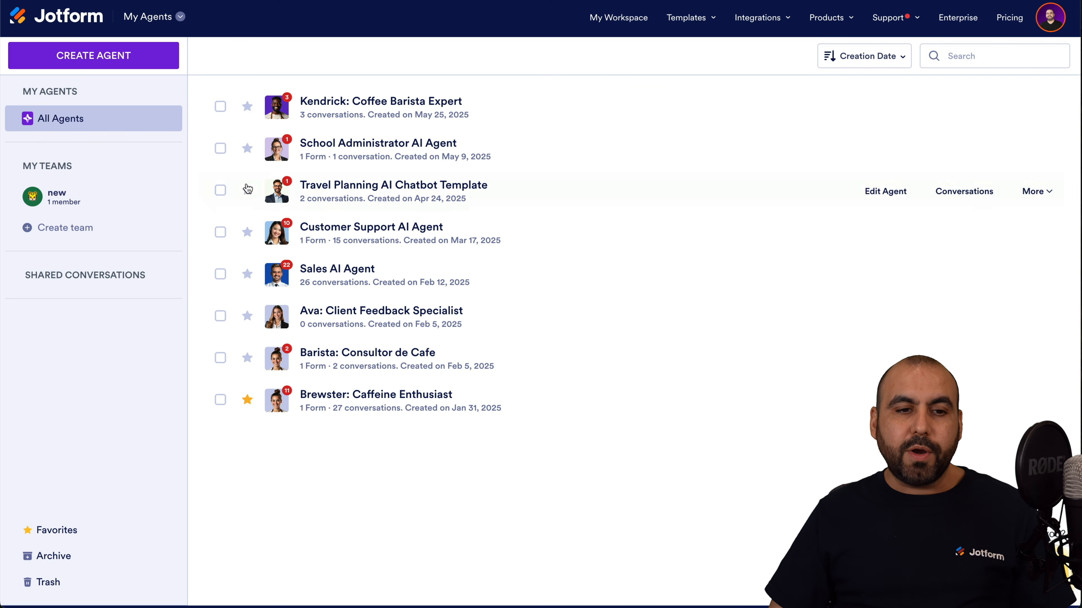
click(150, 57)
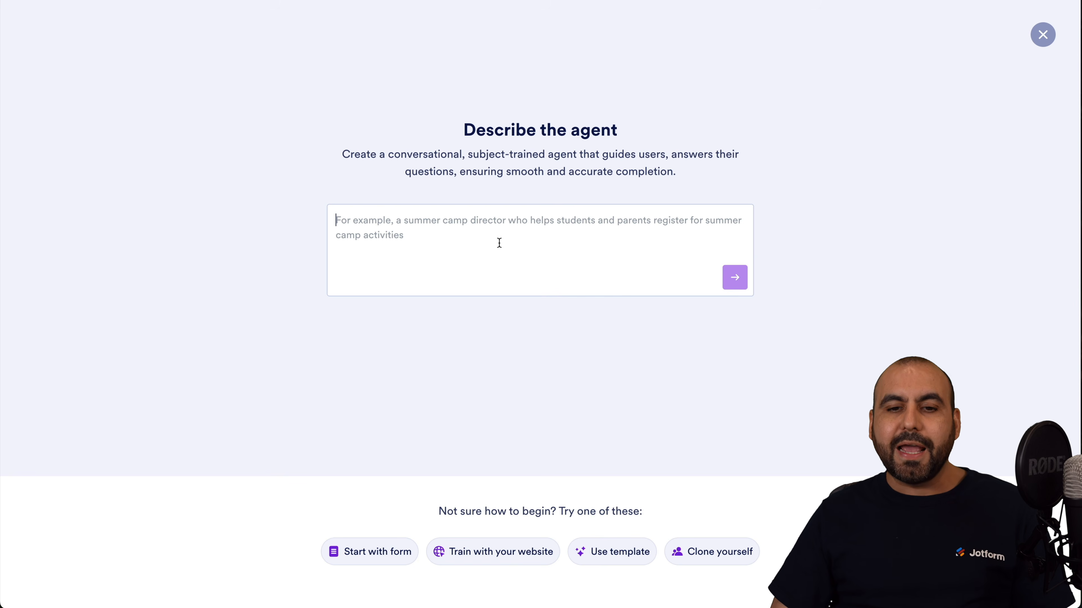
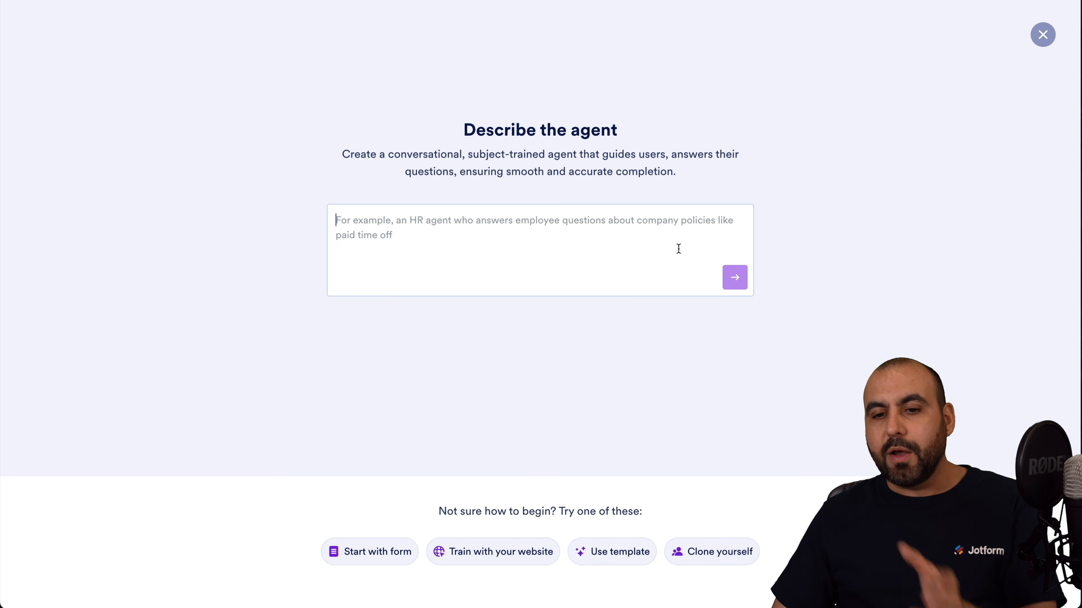
Dismiss the new-agent prompt and open Brewster: Caffeine Enthusiast for editing in the AI Agent Builder.
click(1043, 35)
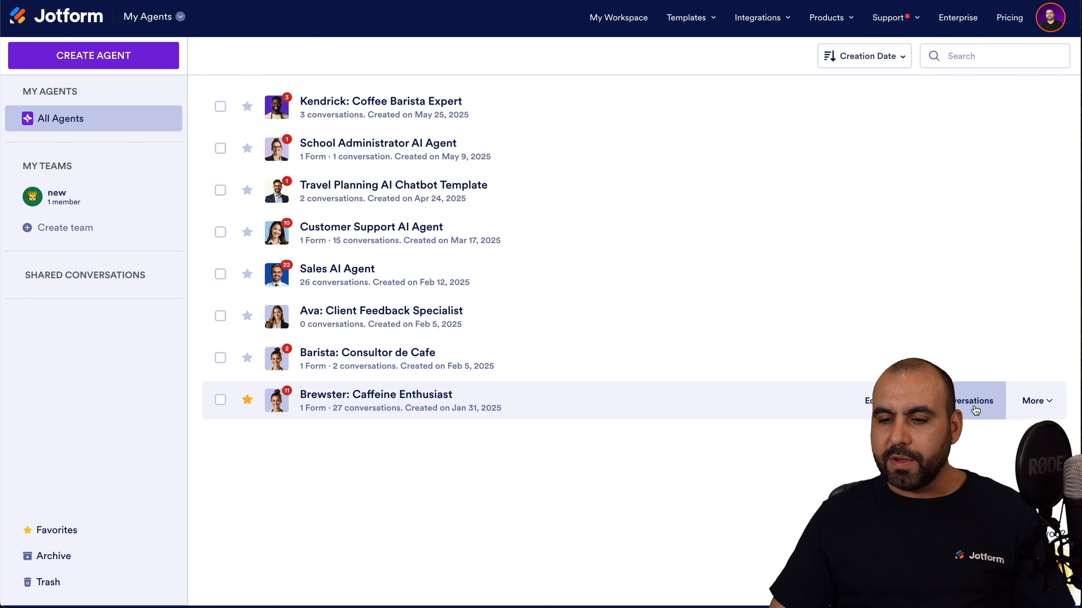
click(866, 401)
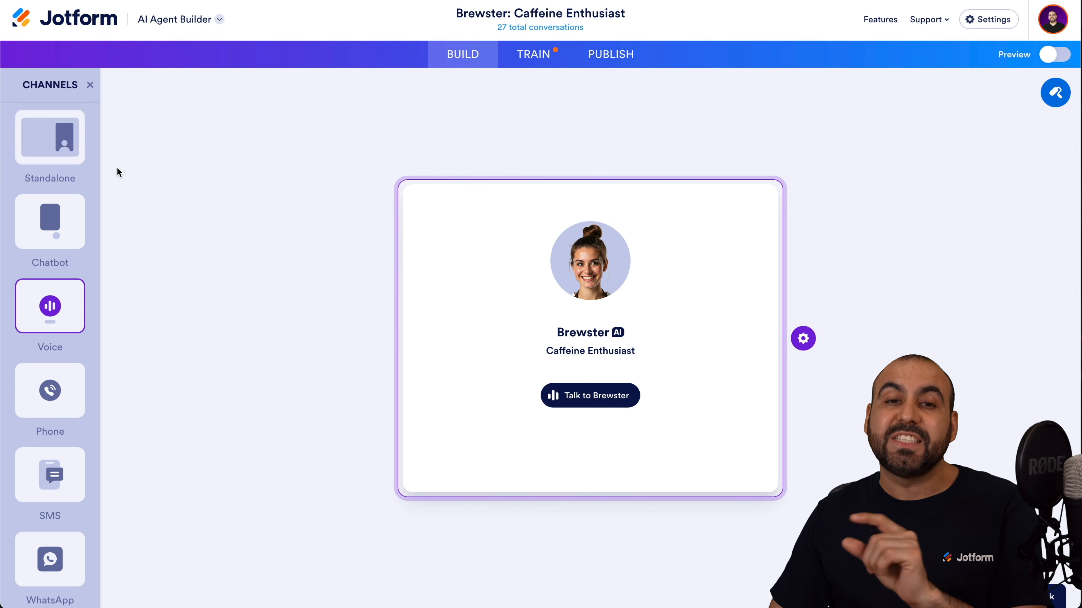
Preview Brewster in Standalone, Chatbot, Voice, Phone, SMS, WhatsApp and Messenger, then back in Standalone's chat box.
click(71, 146)
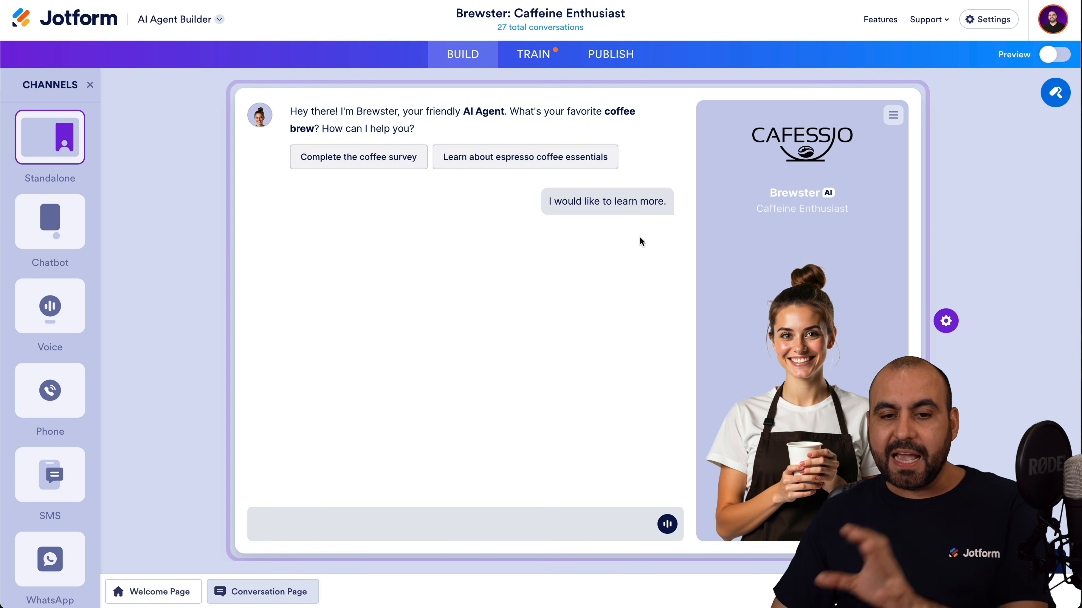
click(77, 239)
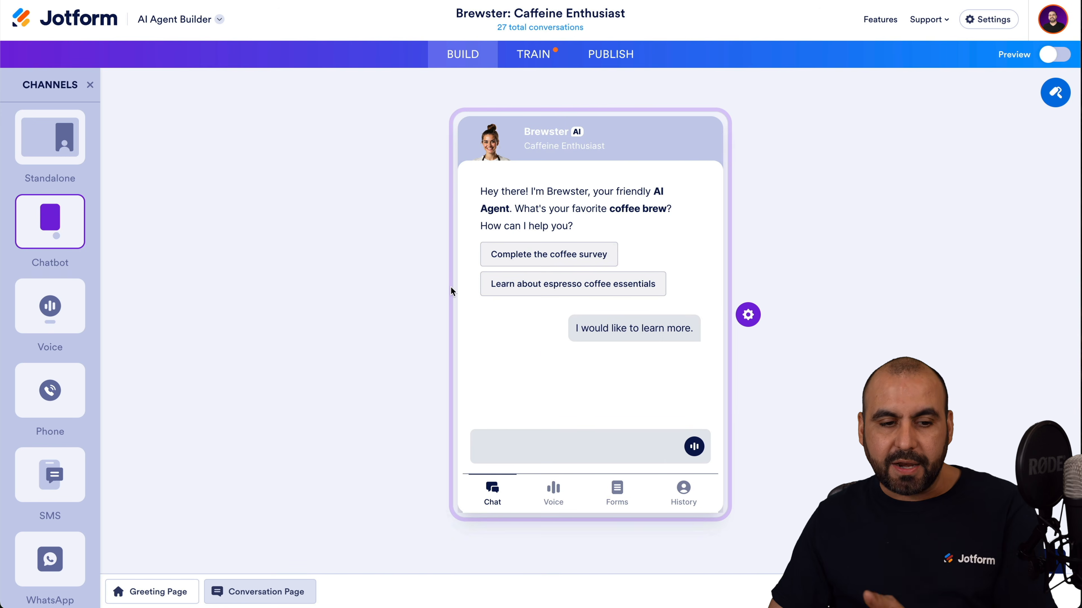
click(49, 306)
click(56, 391)
click(79, 484)
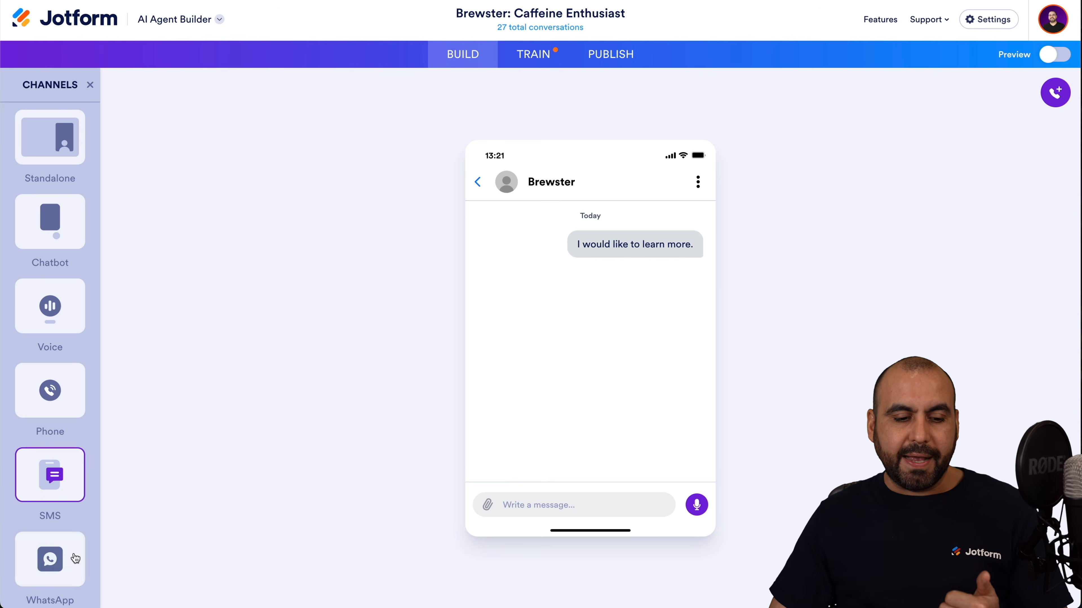
click(73, 558)
scroll(72, 566, down, 2)
click(73, 576)
scroll(72, 575, up, 2)
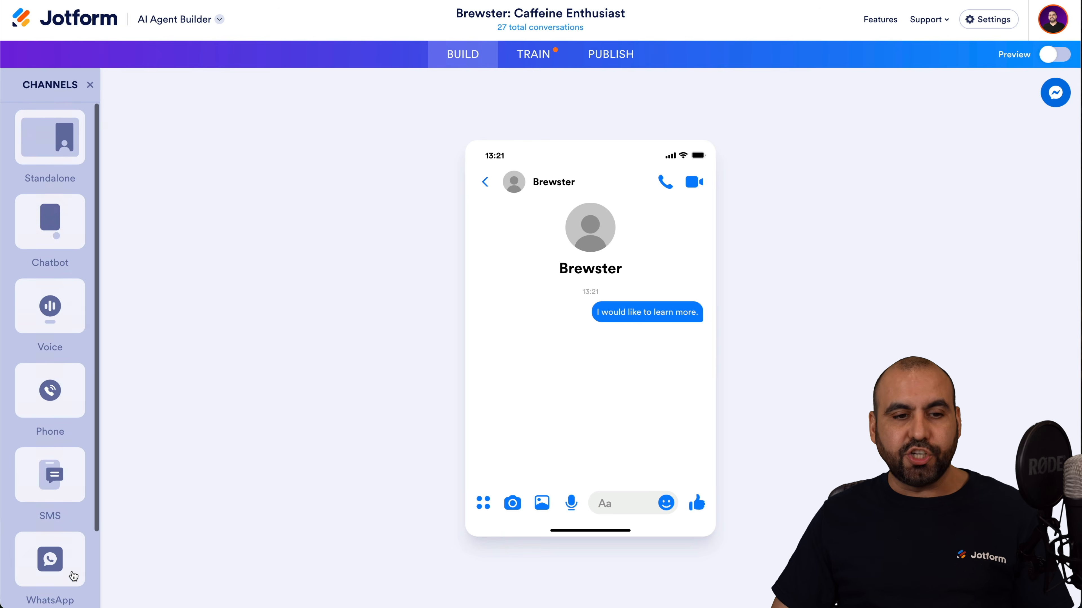
click(63, 140)
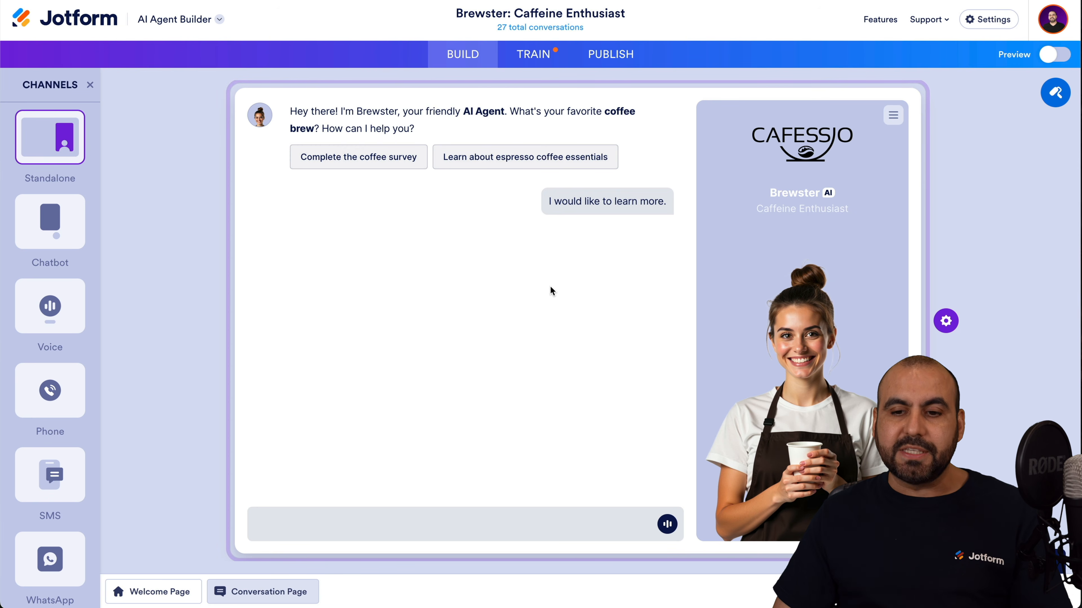
click(415, 512)
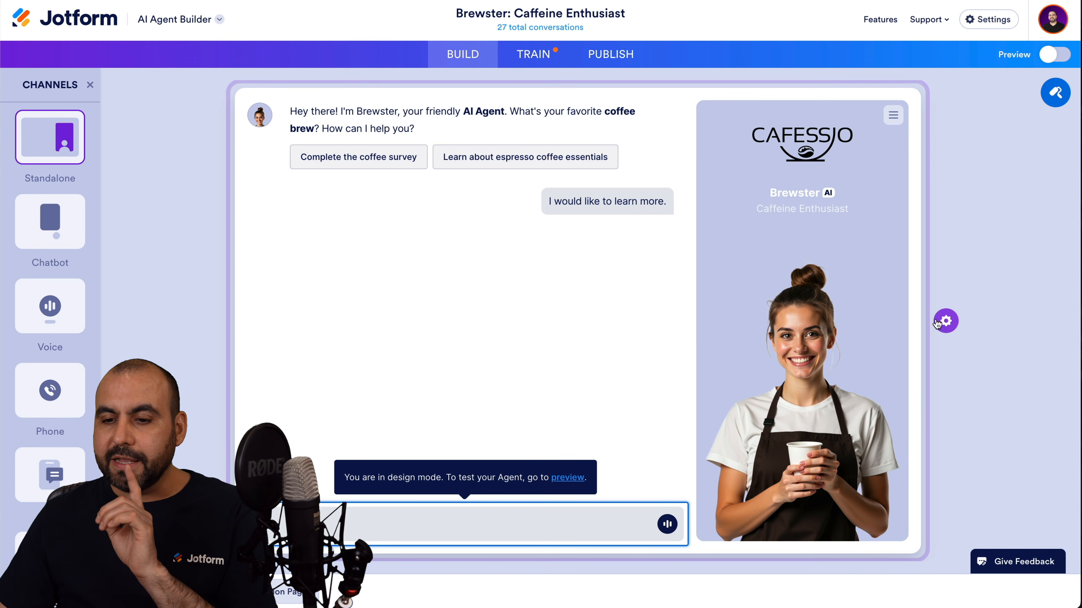
Review the Standalone page settings across the Welcome, Greeting and Menu tabs.
click(945, 321)
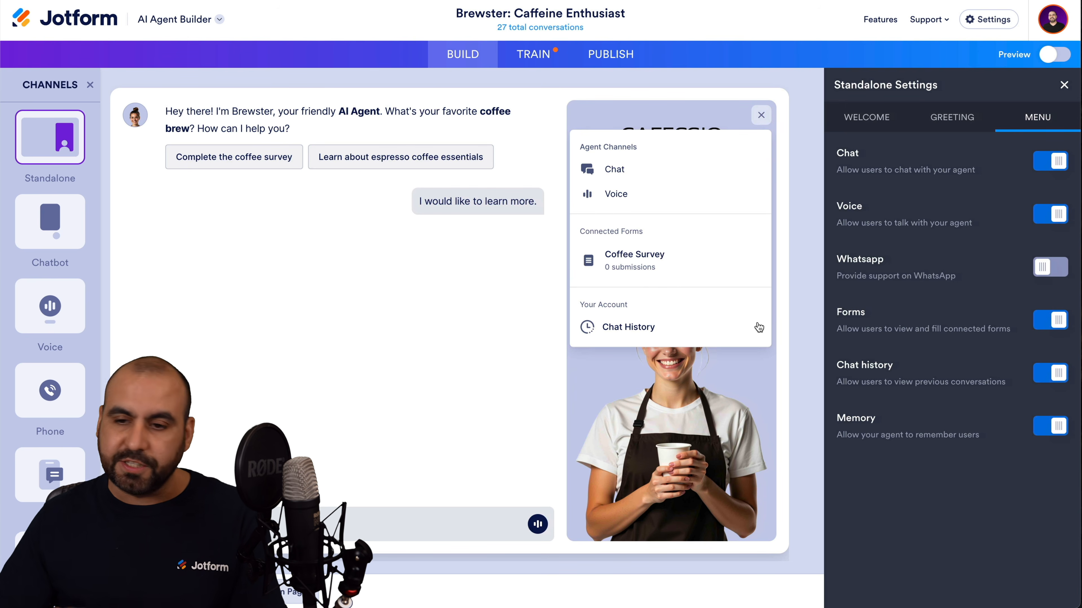
click(884, 127)
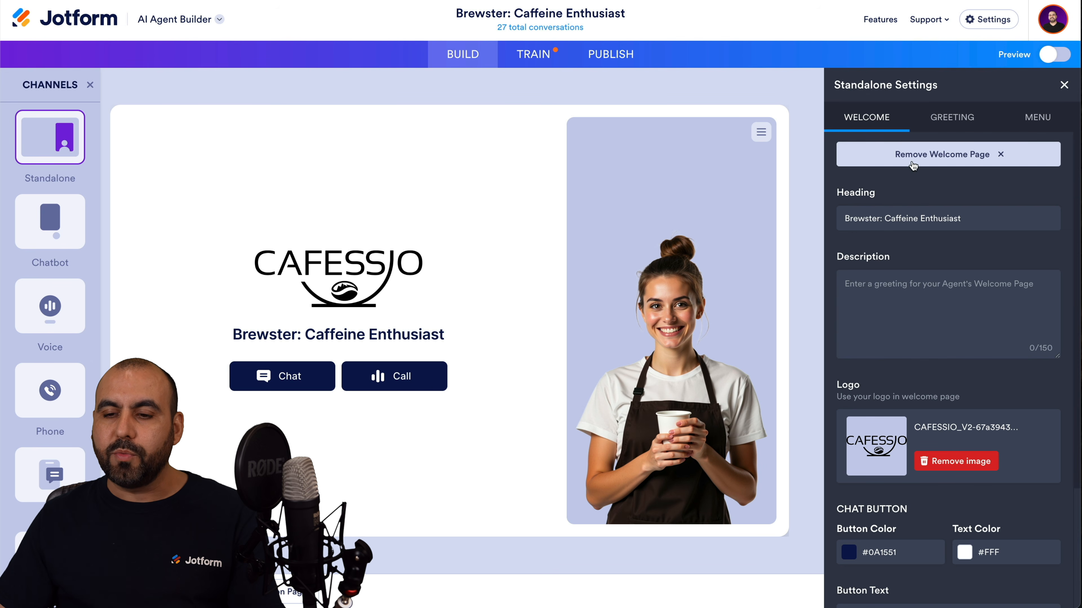
click(926, 316)
scroll(926, 316, down, 4)
scroll(926, 316, up, 4)
click(951, 117)
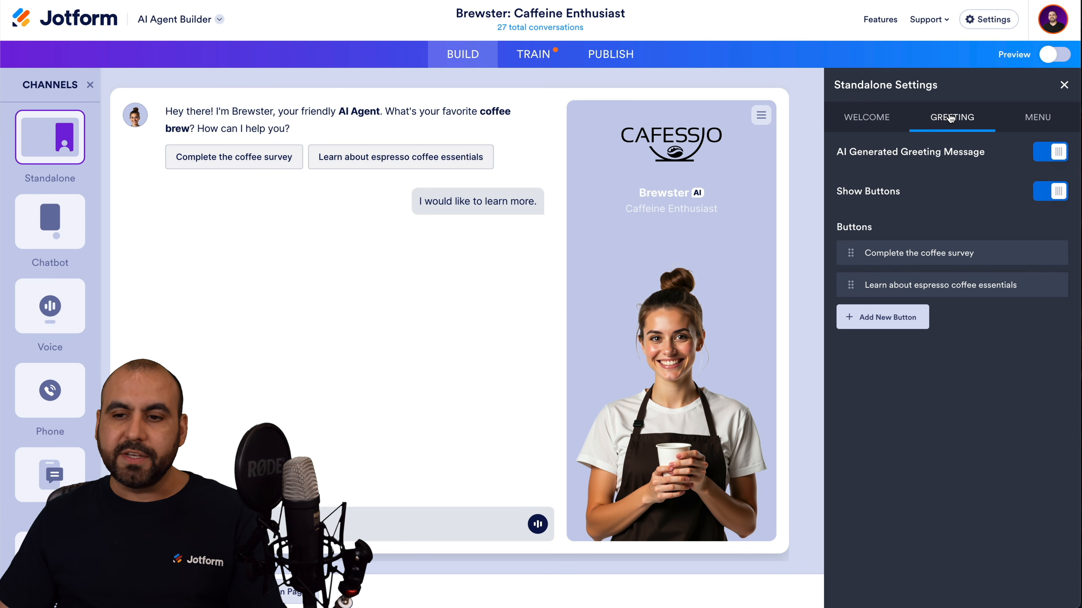
click(1033, 120)
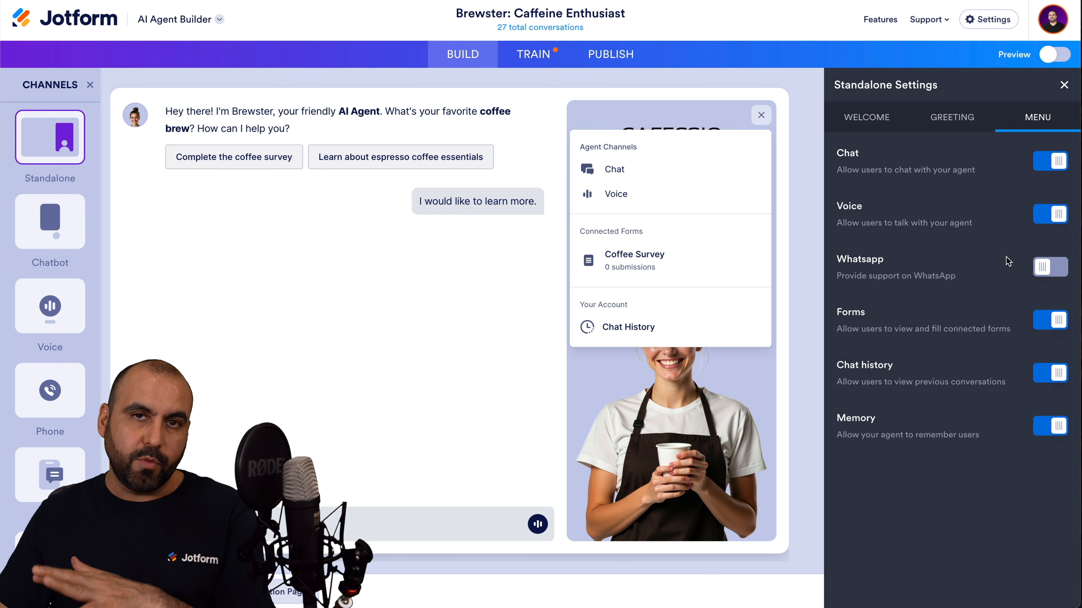
Check the Chatbot settings, then switch the preview to the Voice channel.
click(78, 215)
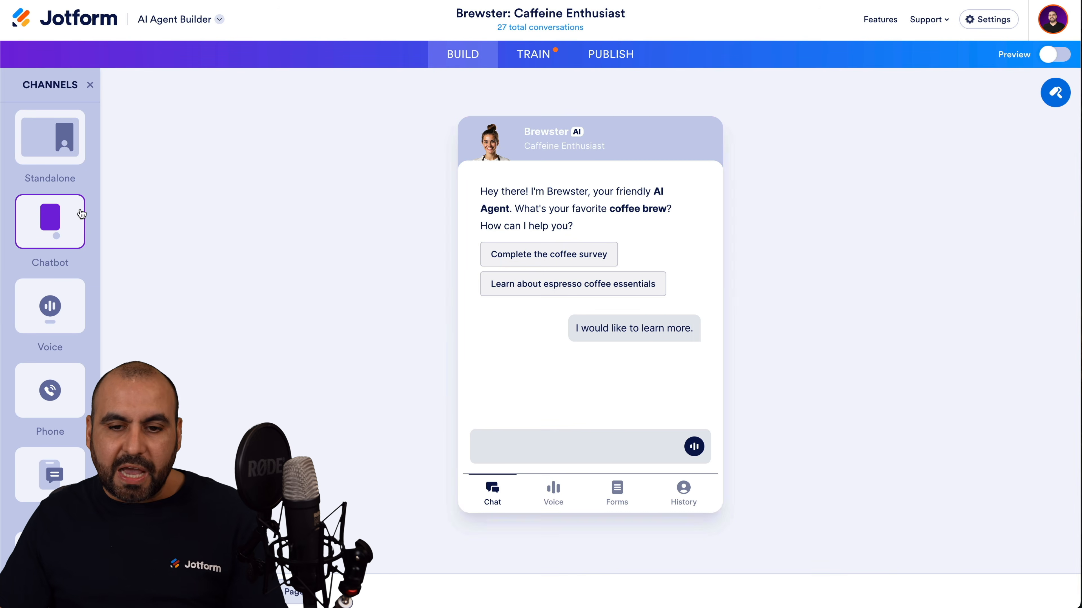
click(748, 315)
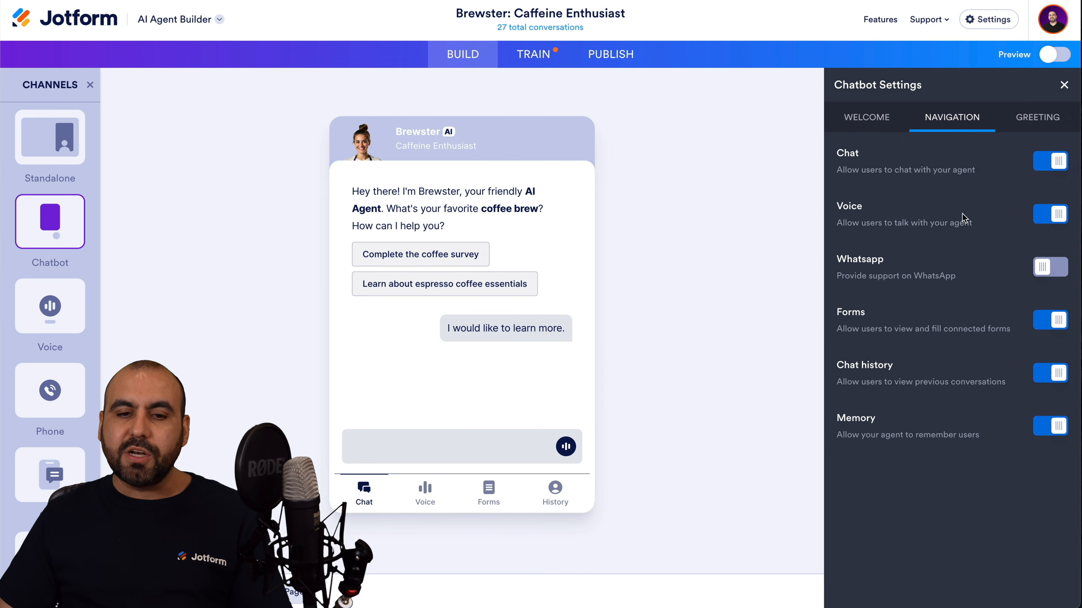
click(50, 306)
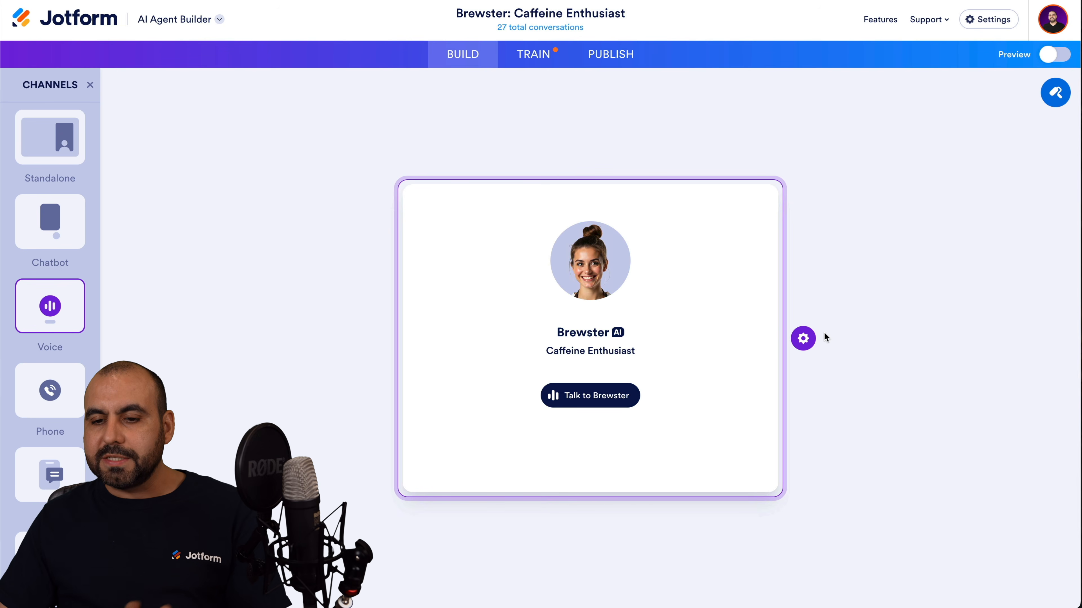
In Voice Settings, play the Aria sample and check the language filter, then open Train's Knowledge Base.
click(802, 337)
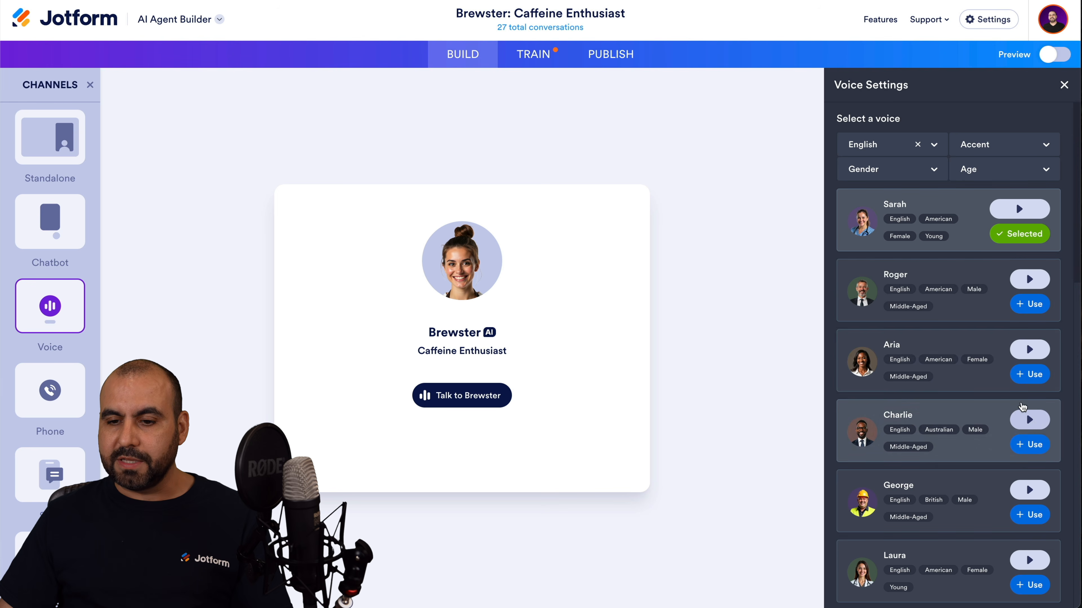
click(1029, 350)
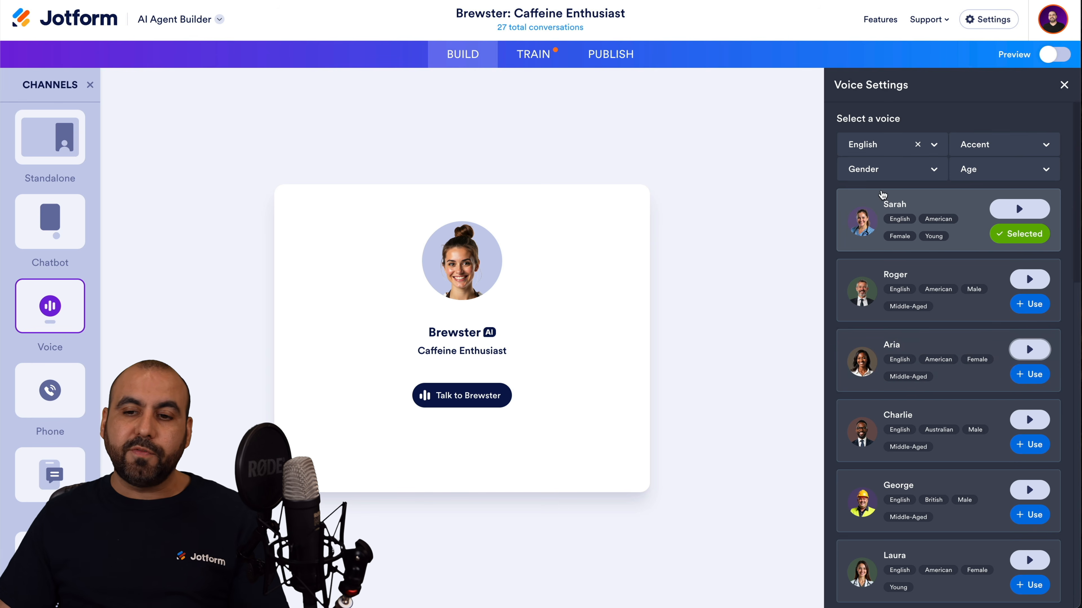
click(936, 150)
click(995, 122)
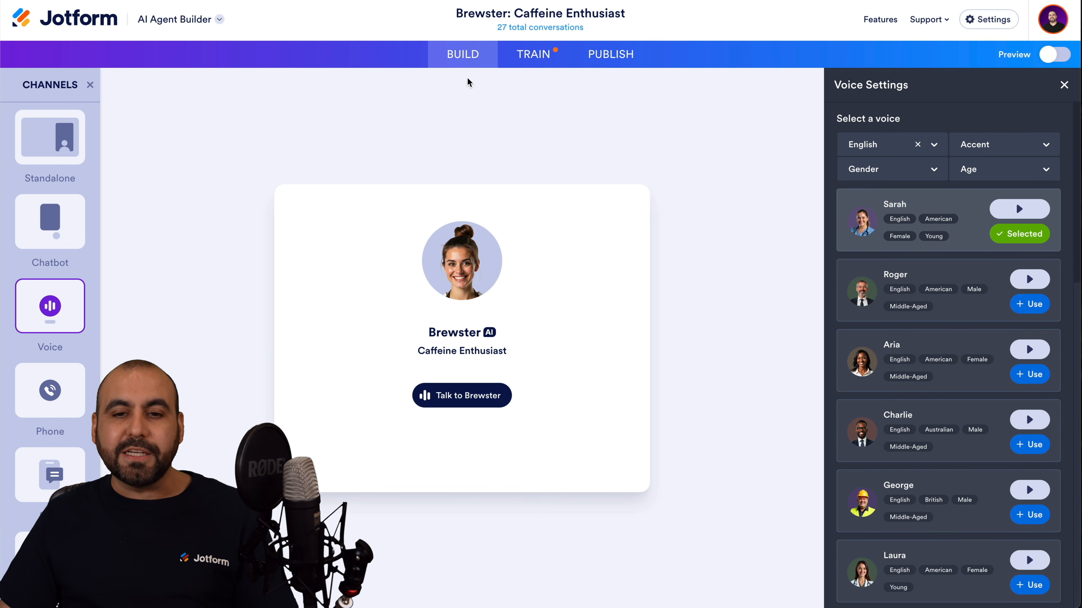
click(537, 62)
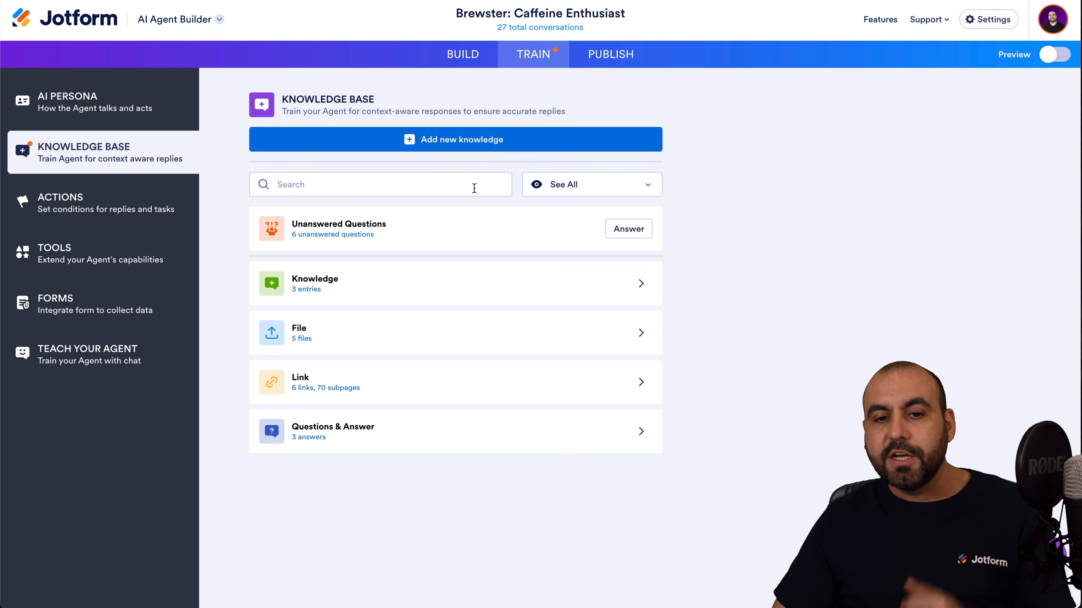
Browse the add-knowledge options for uploaded files and question-and-answer training without adding anything.
click(464, 142)
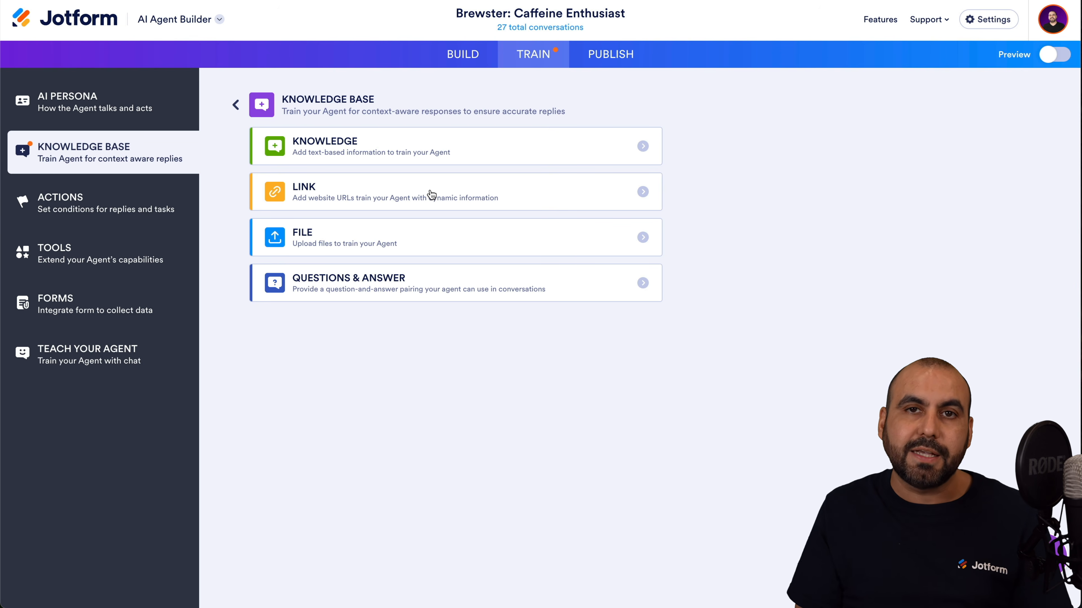
click(438, 239)
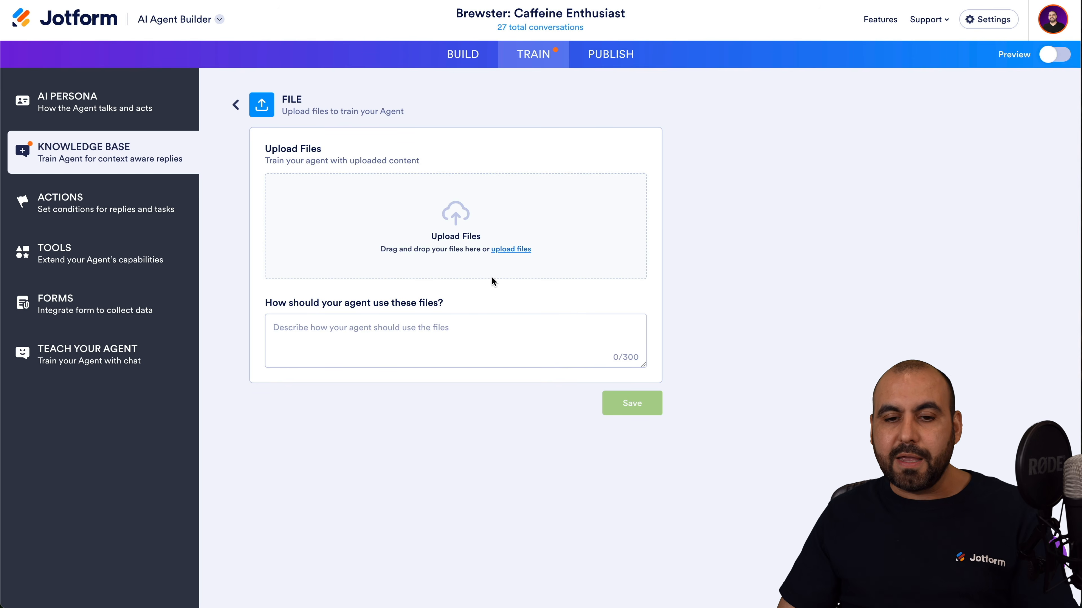
click(236, 106)
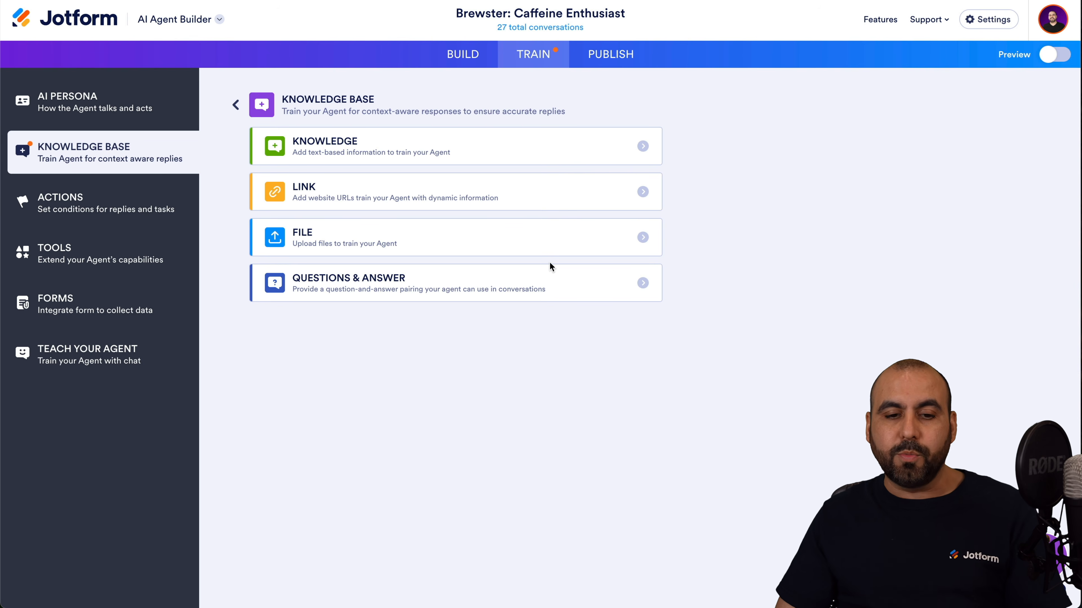
click(386, 283)
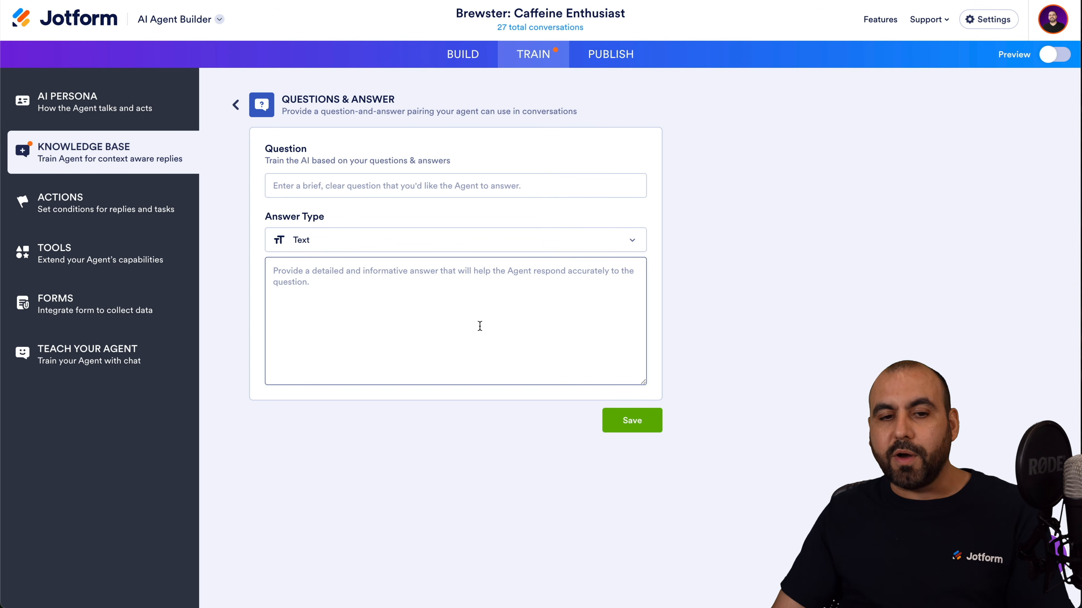
click(236, 105)
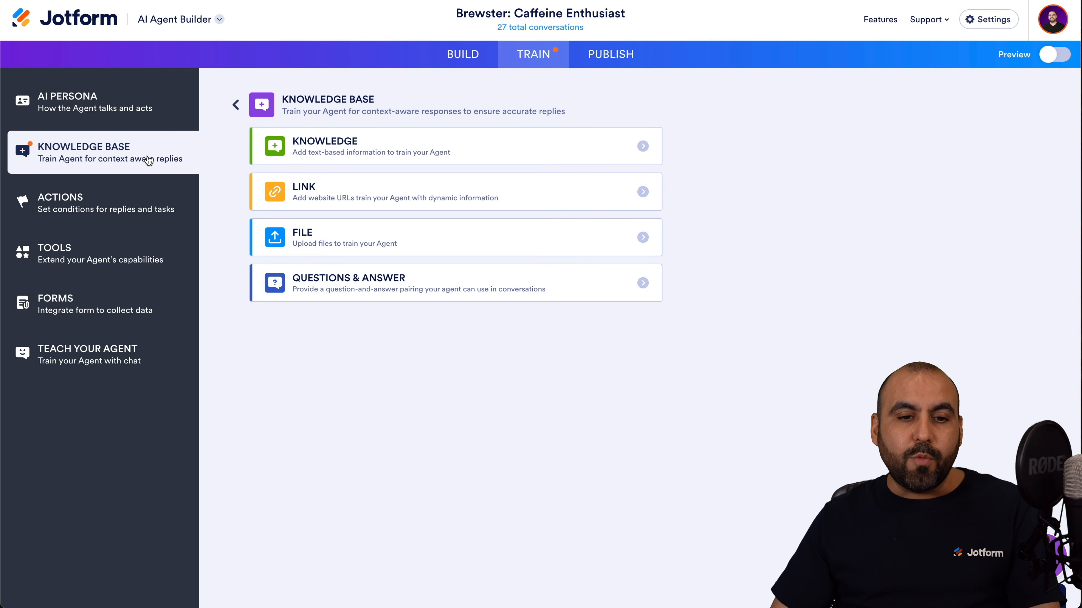
Review the saved Q&A entries and Unanswered Questions, then open the AI Persona settings.
click(235, 104)
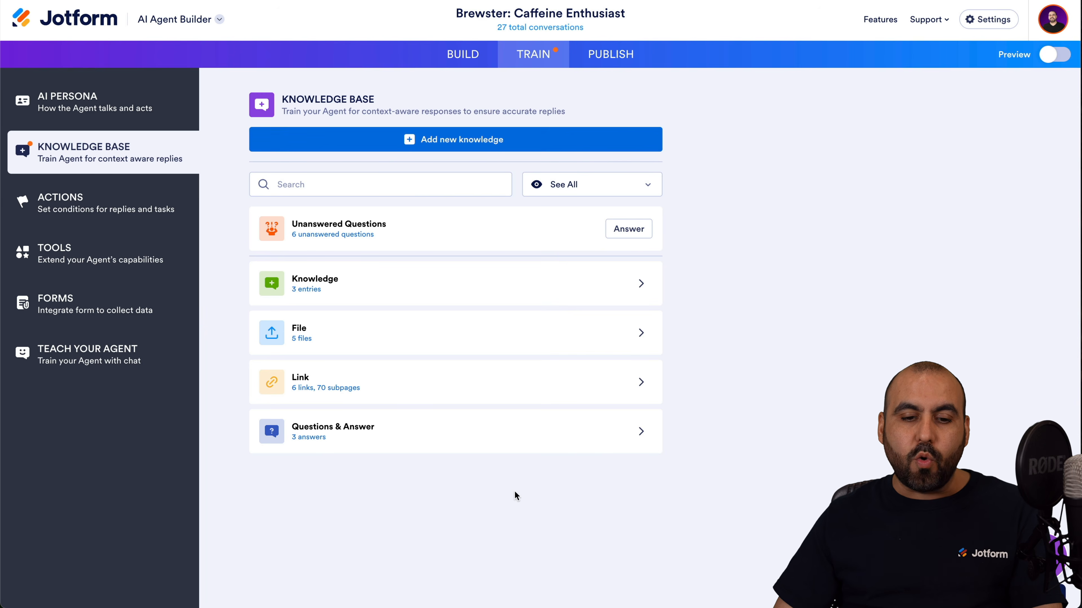
click(435, 431)
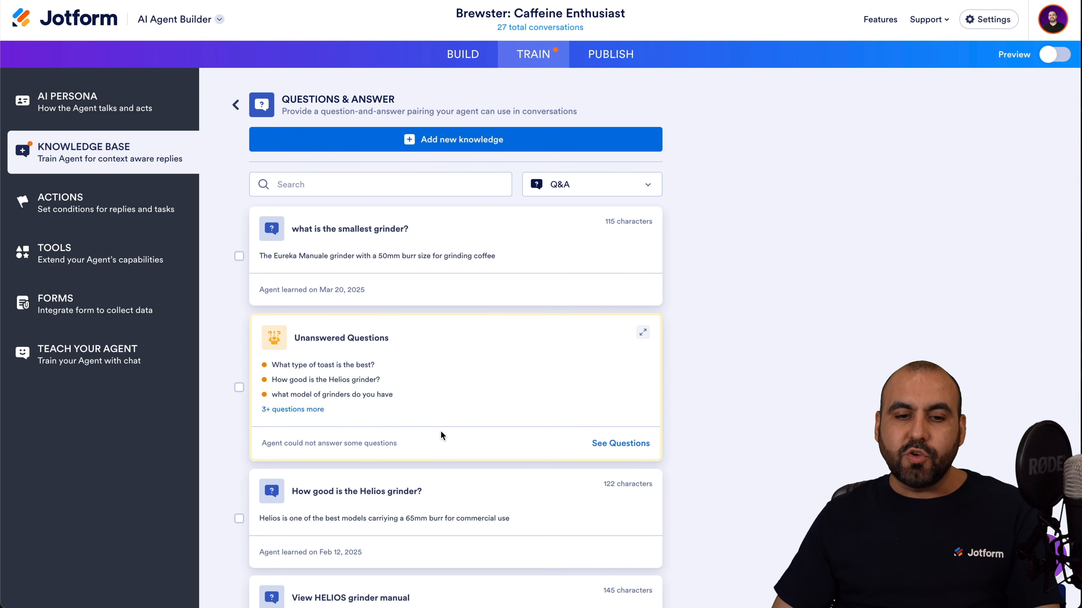
drag(293, 338, 389, 337)
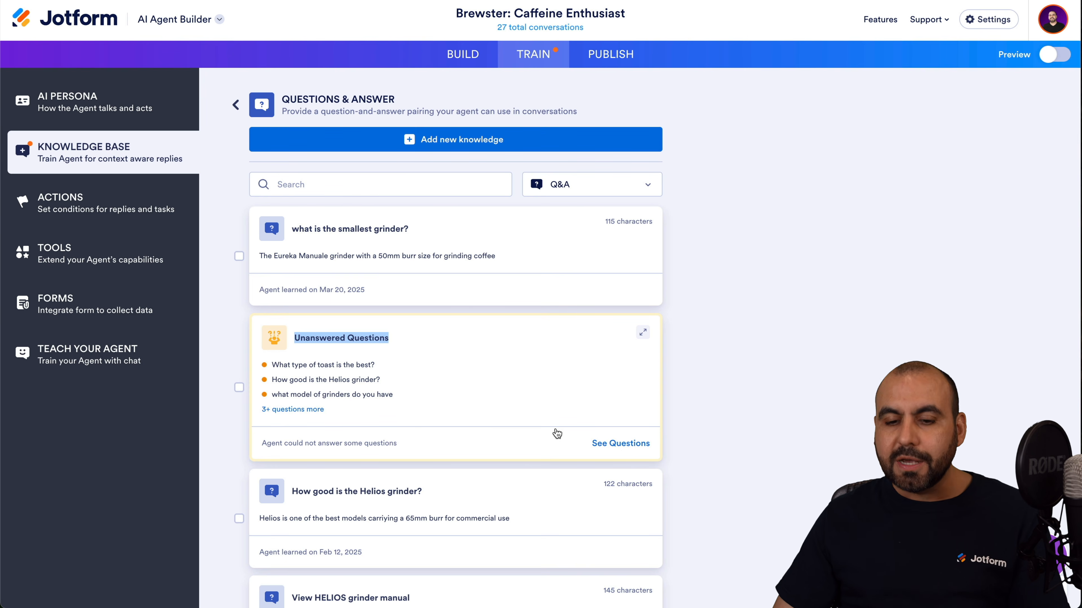
click(235, 105)
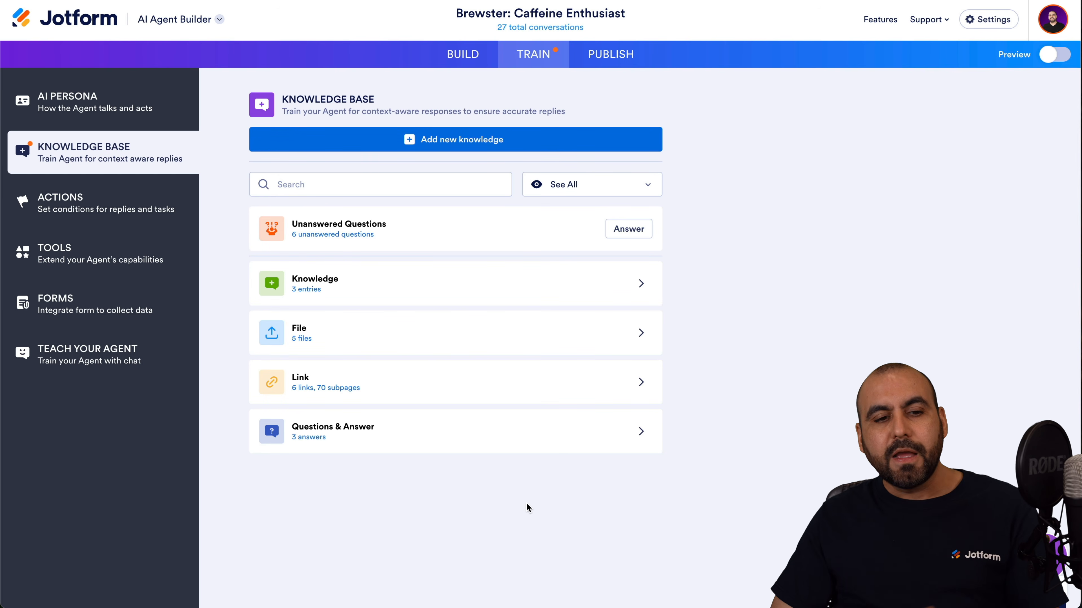
click(139, 110)
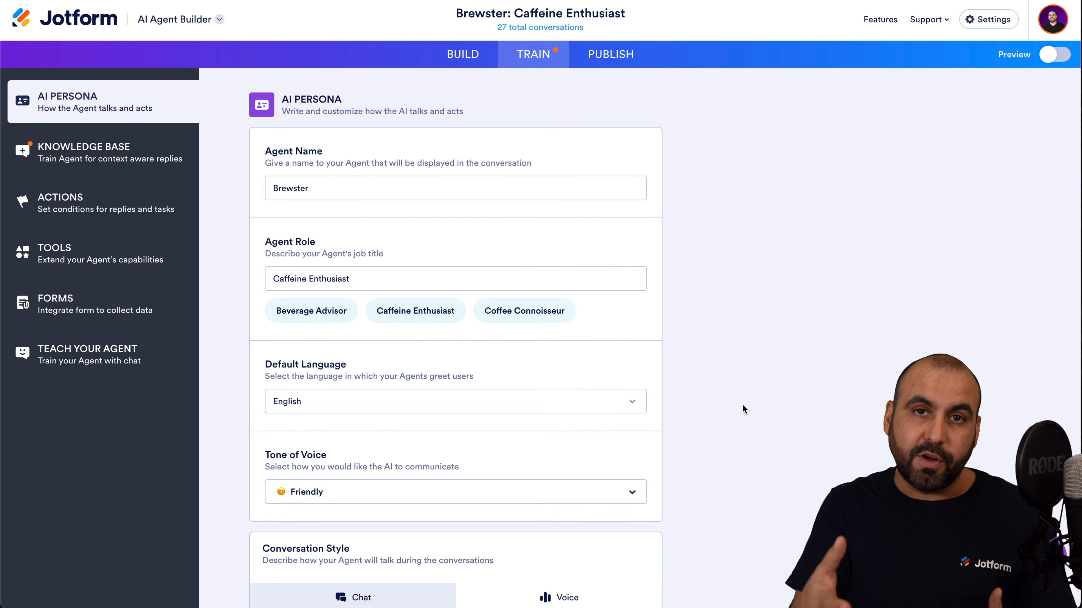
click(387, 190)
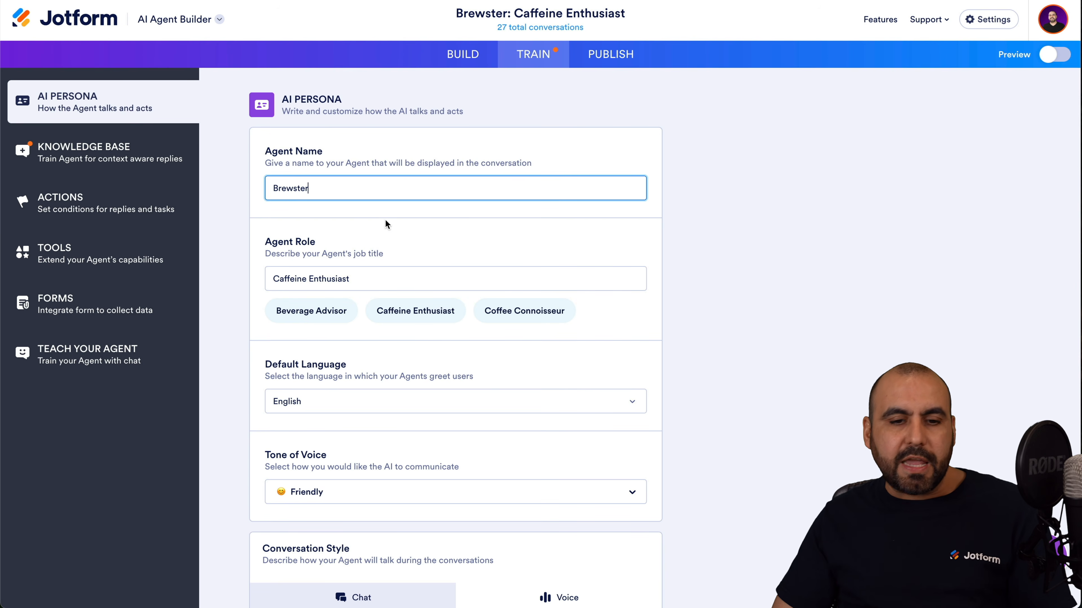
click(392, 279)
scroll(393, 279, down, 1)
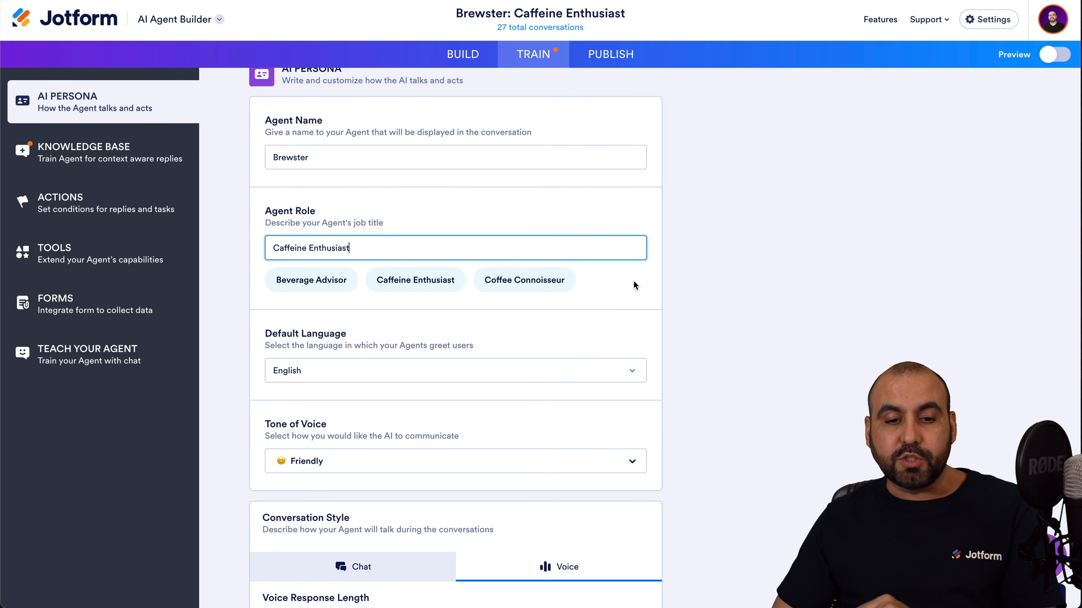
scroll(537, 344, down, 1)
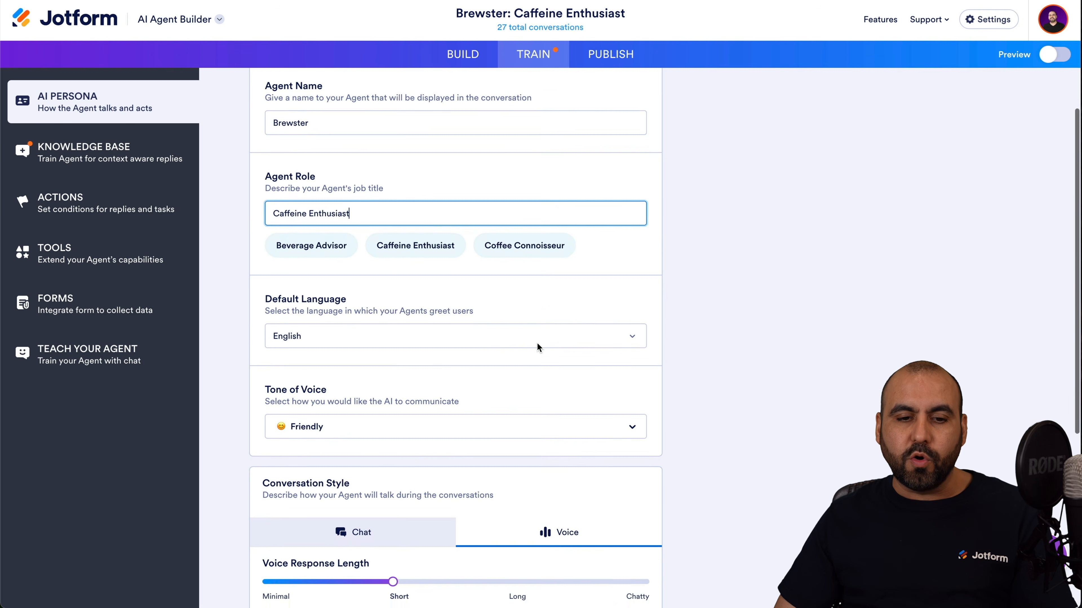
scroll(408, 341, down, 3)
click(357, 292)
click(553, 396)
scroll(359, 344, down, 3)
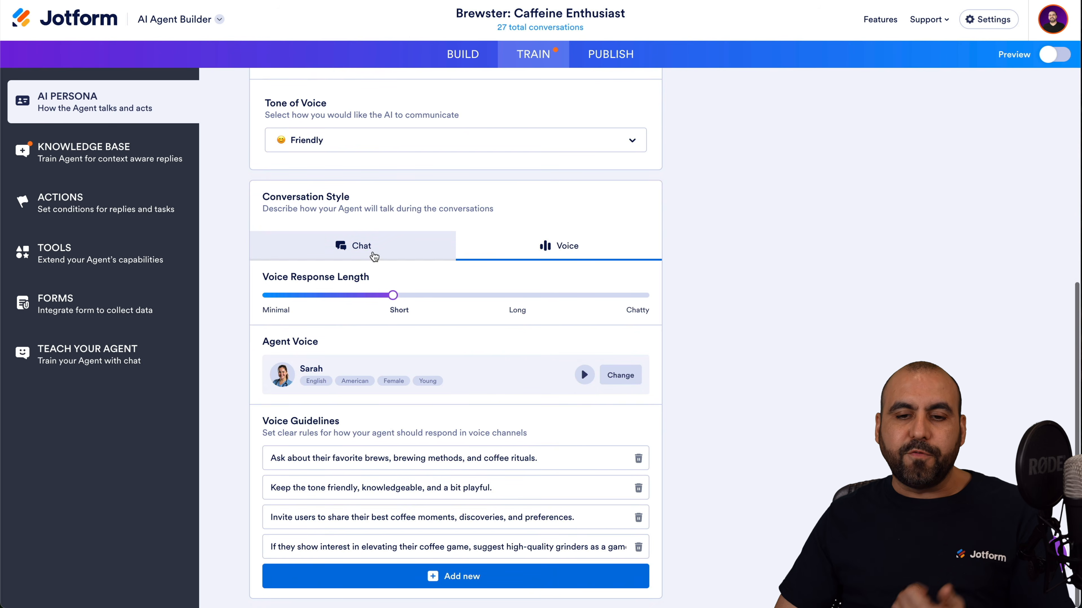
click(435, 247)
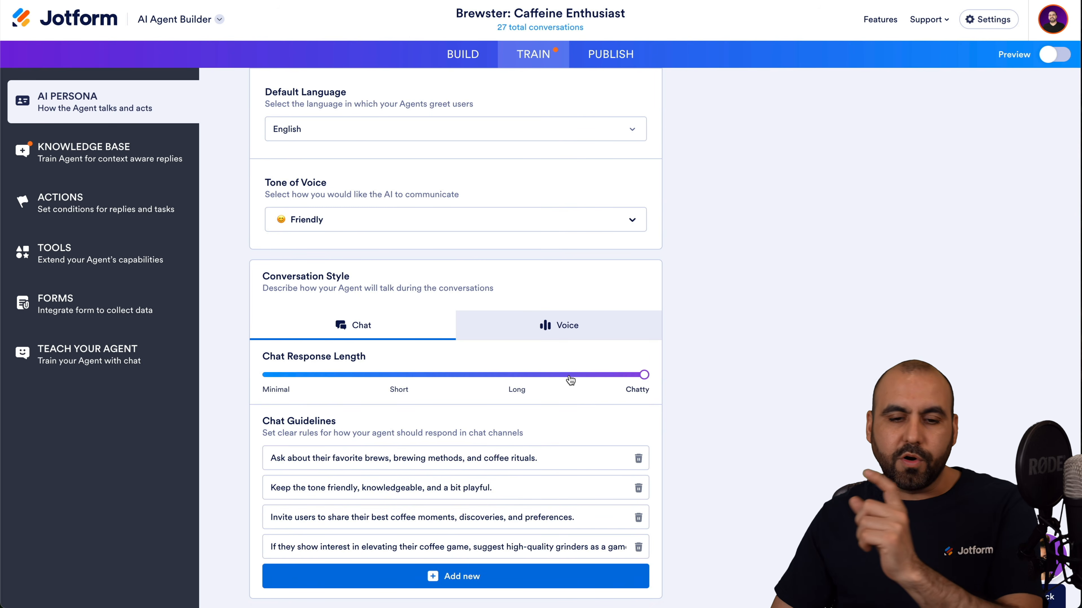
click(554, 326)
click(383, 319)
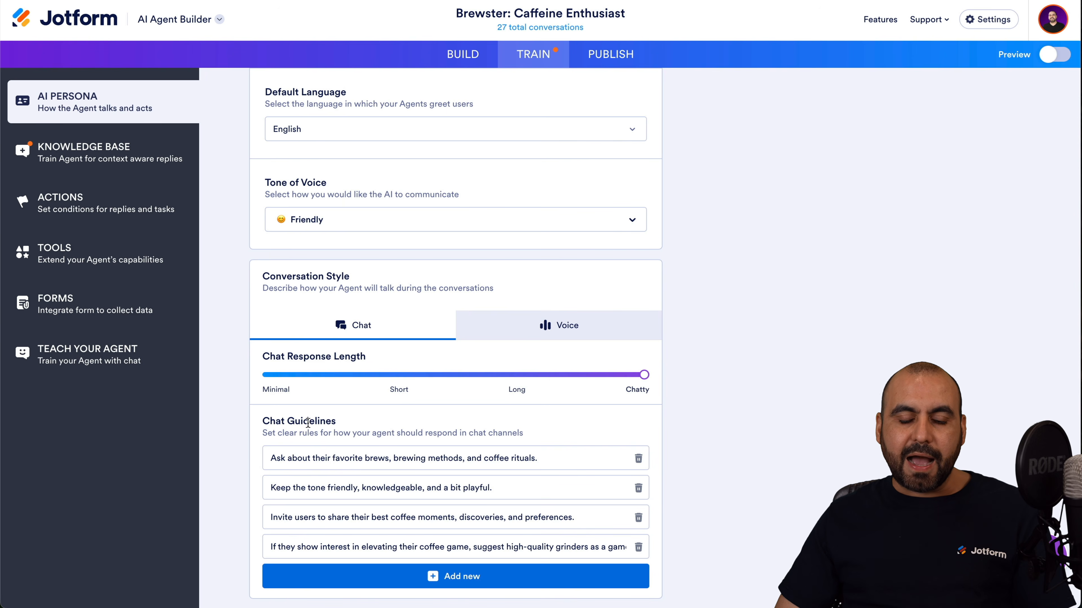
click(573, 324)
scroll(448, 551, down, 1)
scroll(393, 401, up, 7)
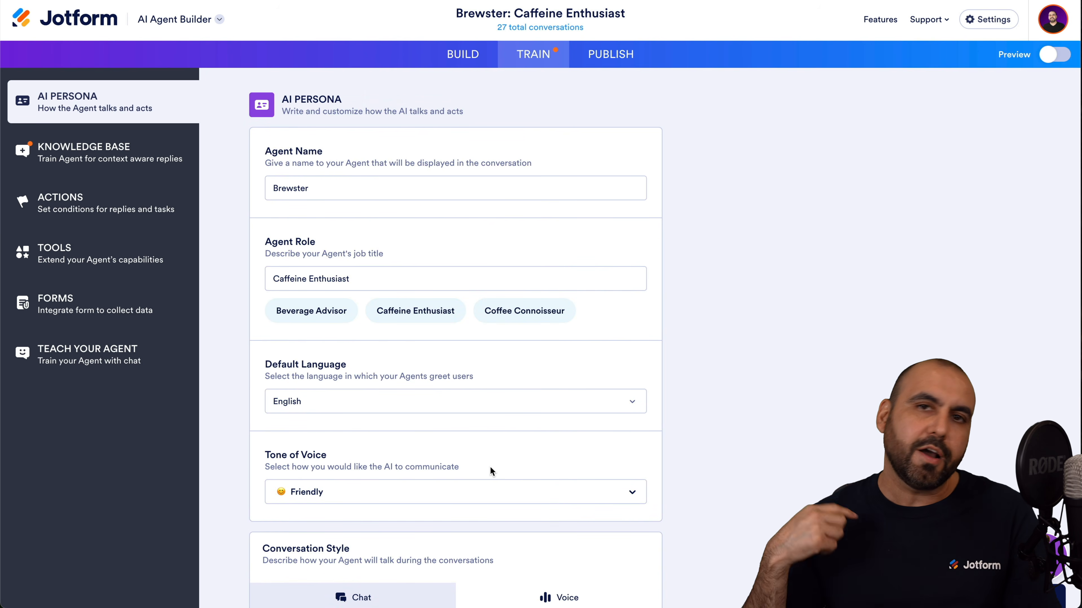
Look over the Actions list and the new-action form, then view the Tools list (Shopify, Choose Images, Take Note).
click(80, 193)
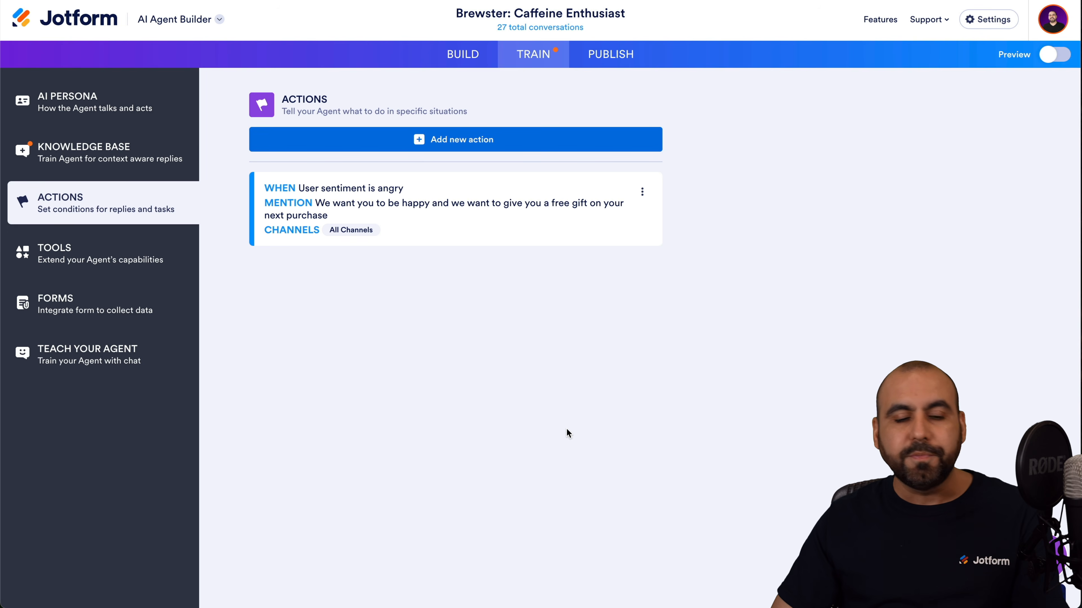
click(509, 147)
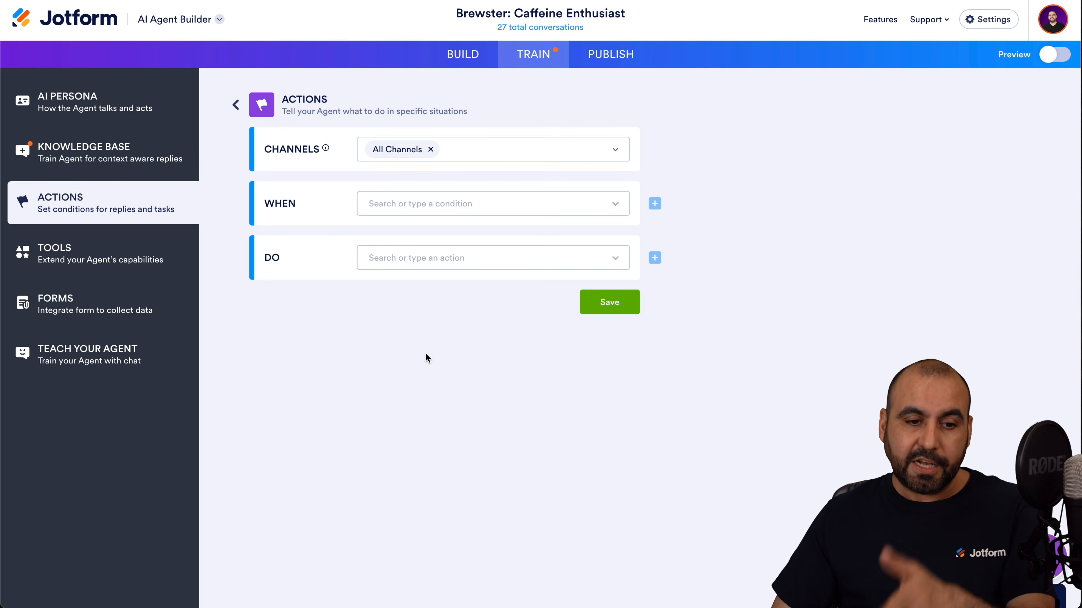
click(130, 256)
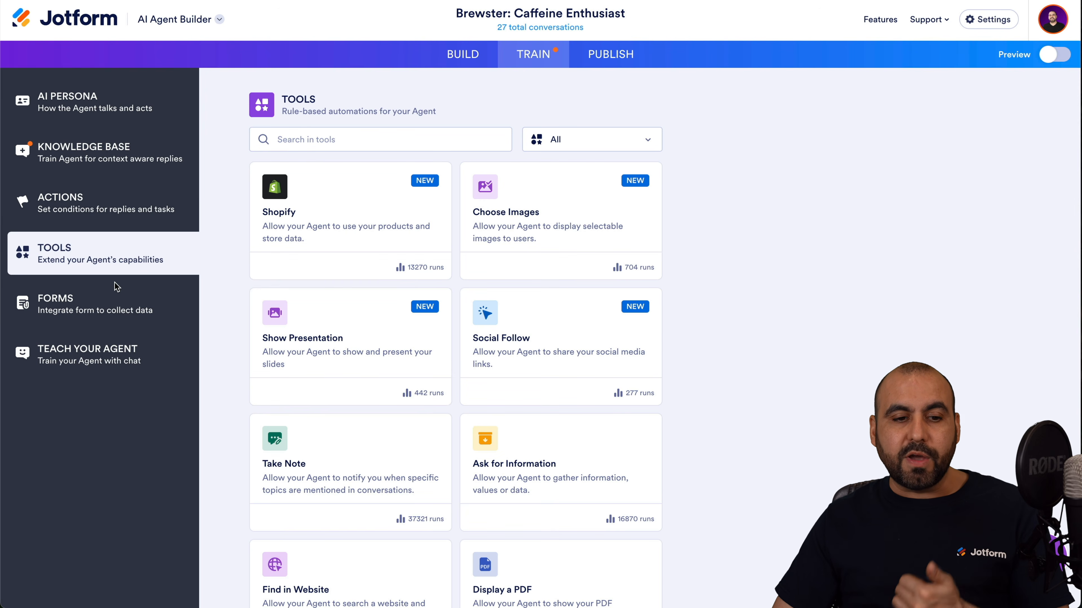
Check the Forms and Teach Your Agent sections, then view the Voice Agent share link and embed code.
click(116, 306)
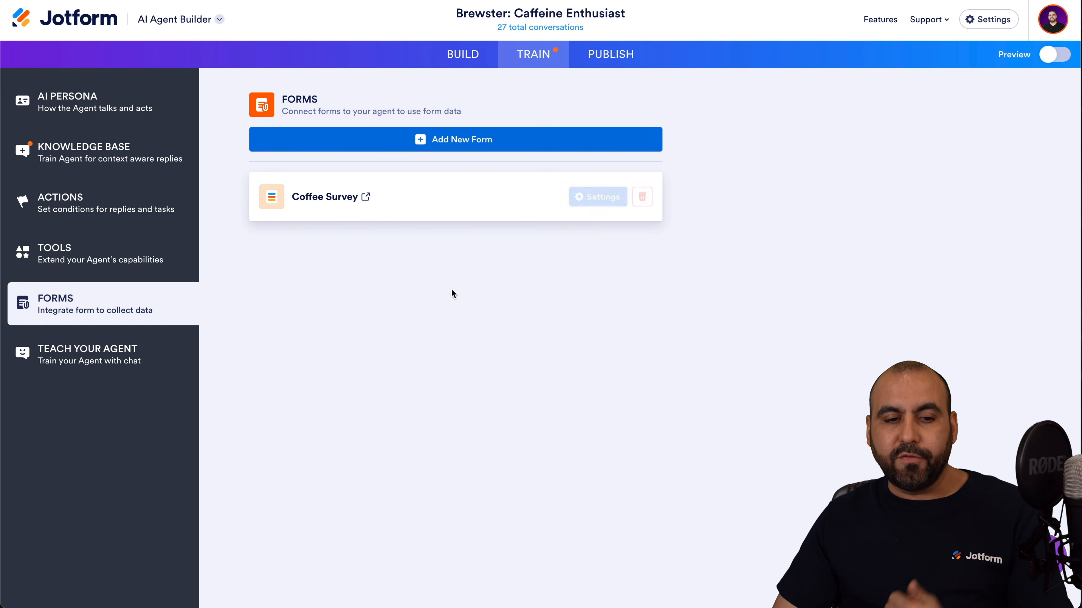
click(117, 361)
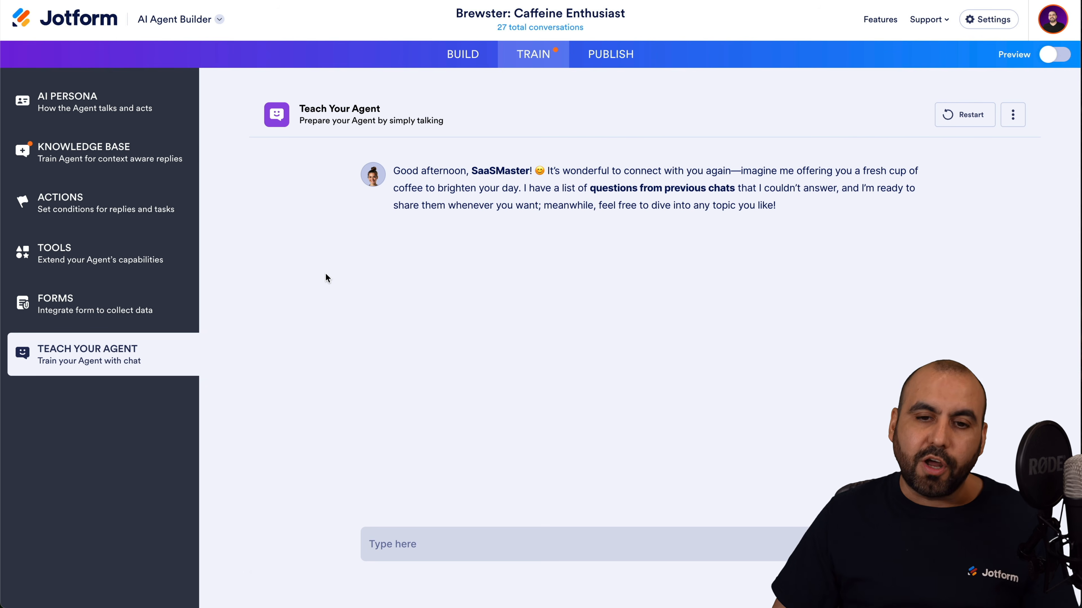
click(617, 61)
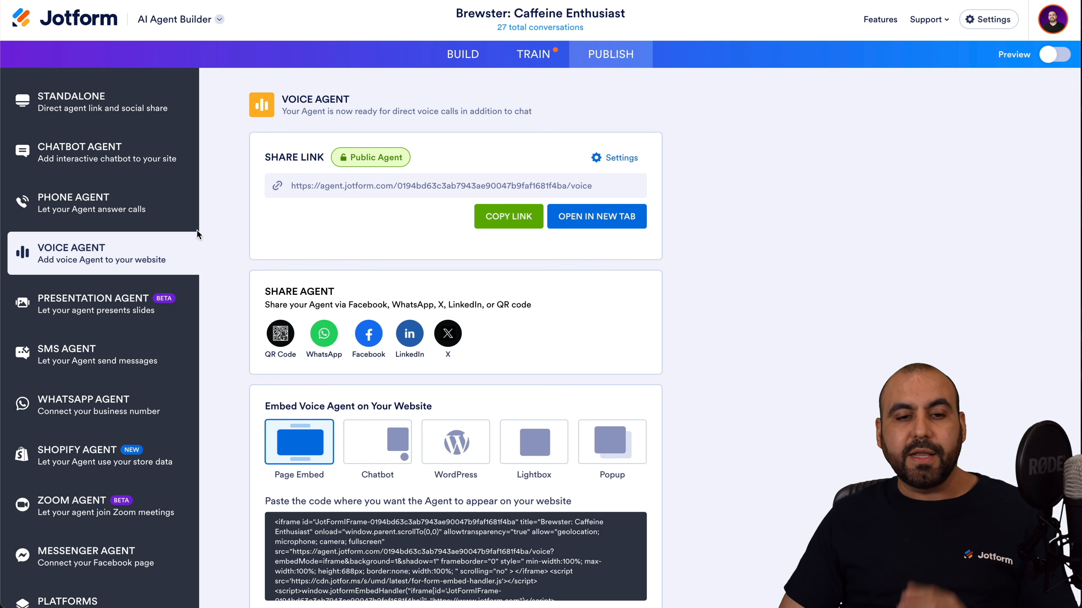
Browse the Phone, Chatbot and Standalone publish options, then open the standalone direct link in a new tab.
click(106, 211)
click(128, 157)
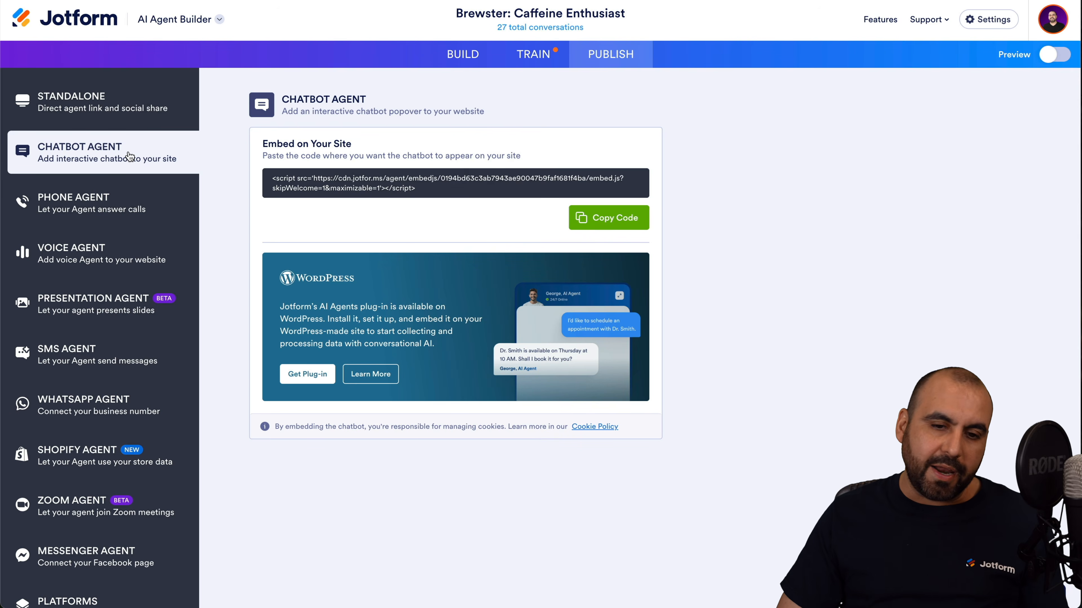
click(125, 114)
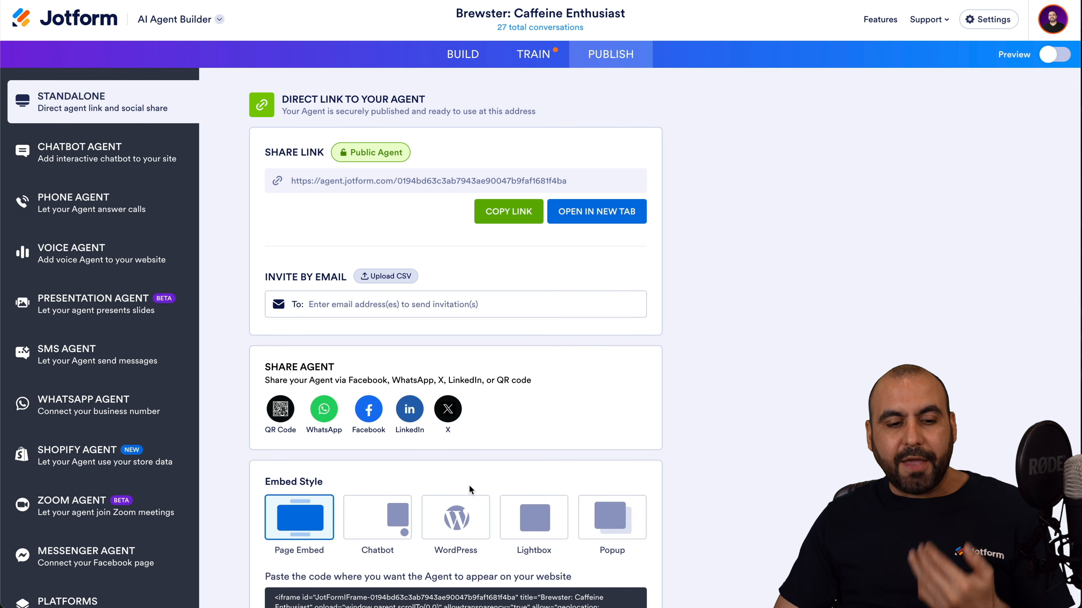
scroll(452, 572, down, 2)
scroll(102, 323, down, 3)
scroll(102, 323, up, 3)
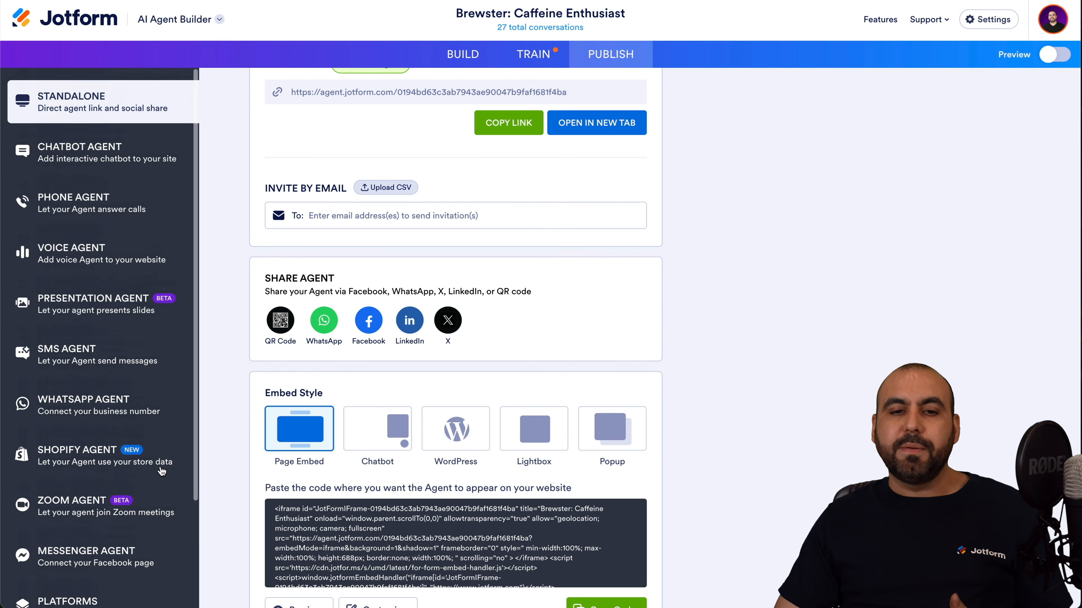
scroll(381, 289, up, 2)
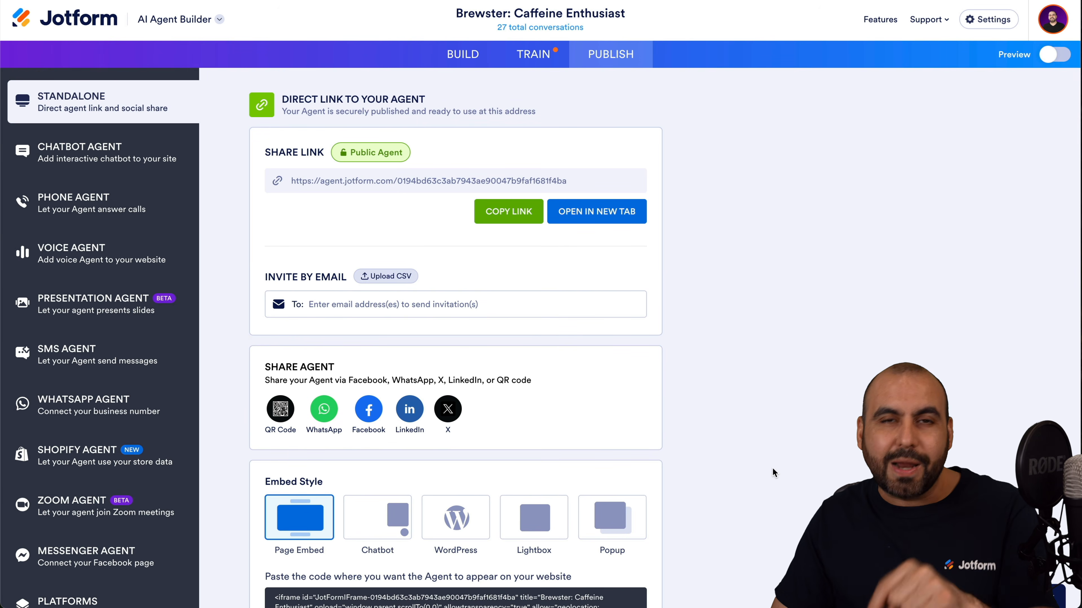
click(608, 213)
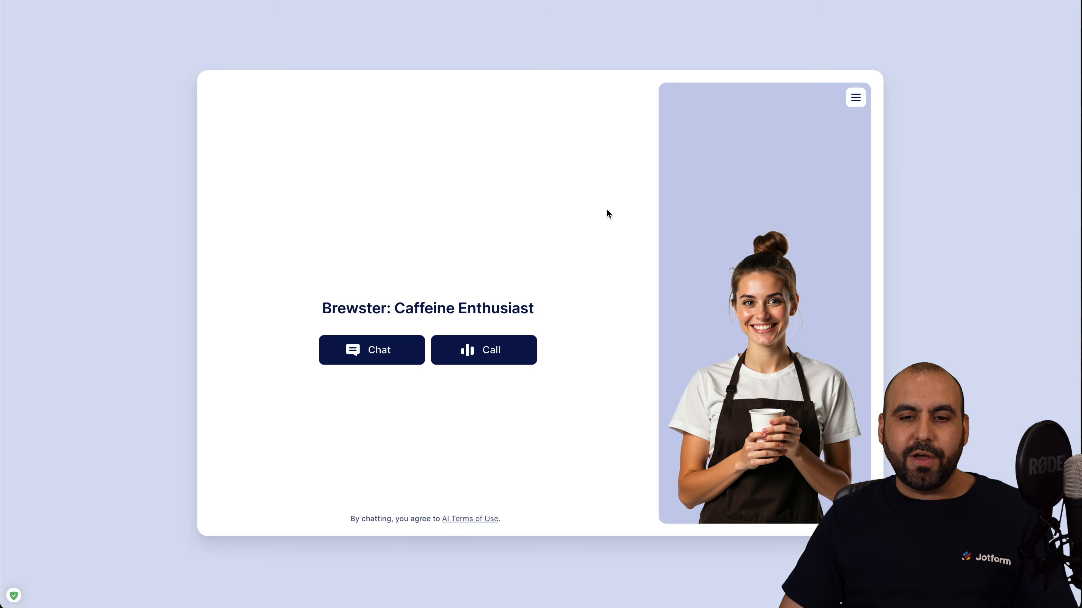
On Brewster's live page, start a chat and ask about espresso coffee essentials.
click(375, 350)
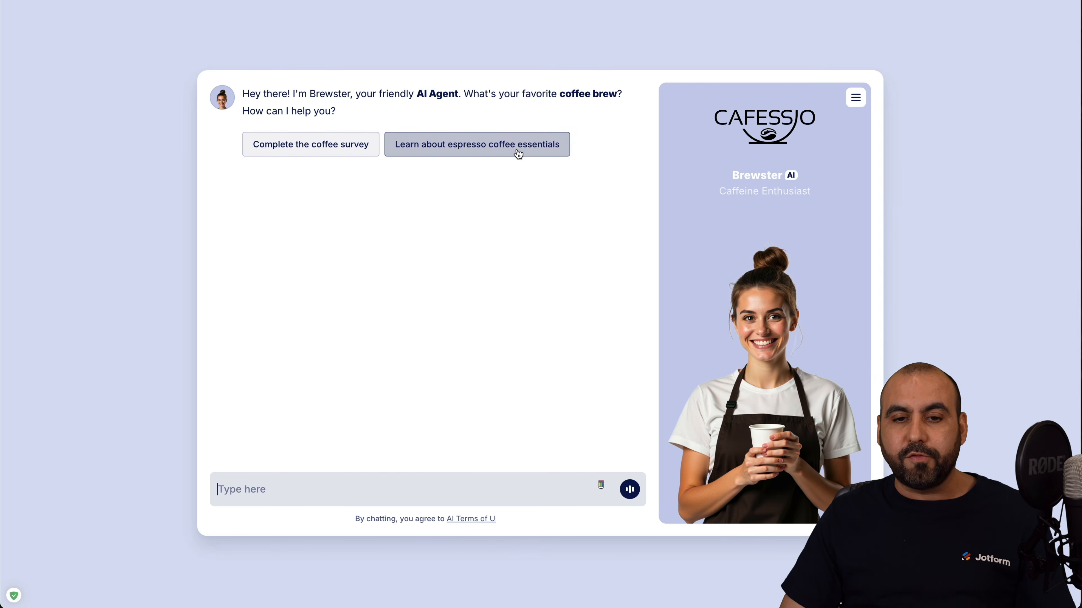
click(531, 152)
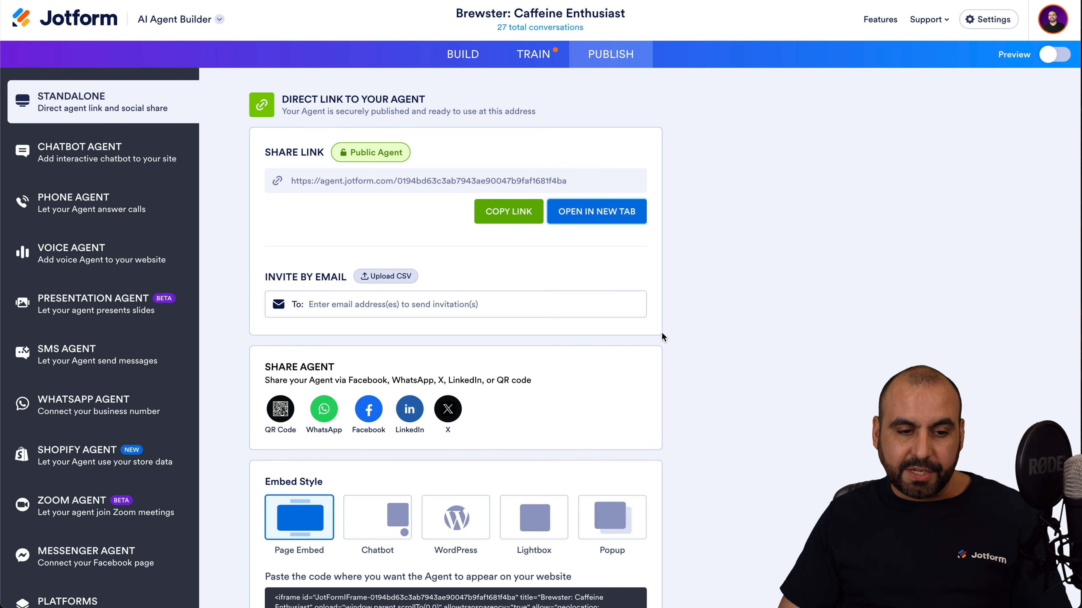
Scroll down the Publish sidebar and back up.
scroll(50, 367, down, 3)
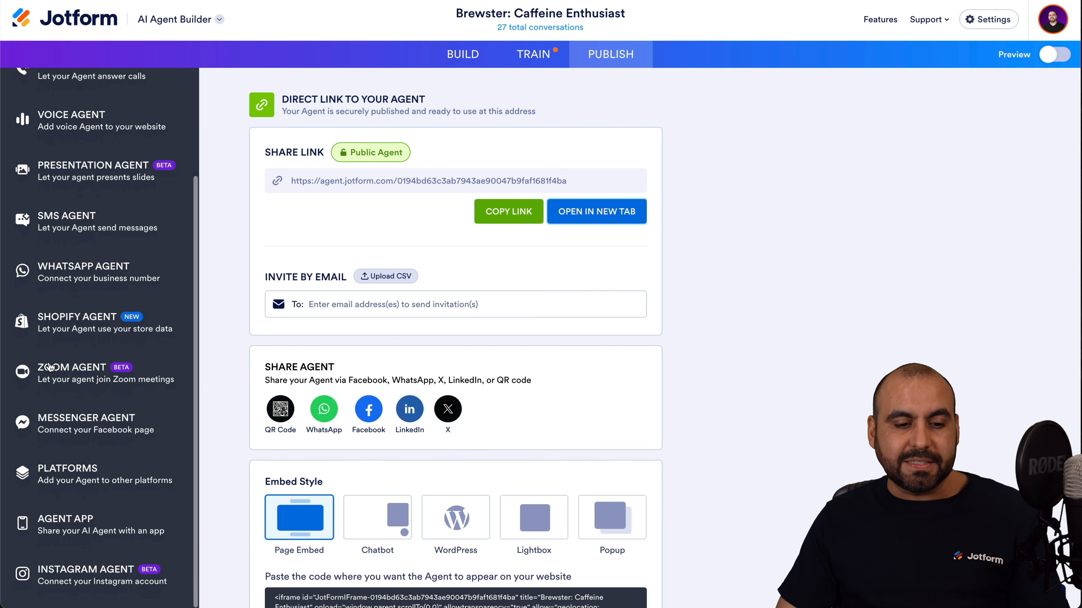
scroll(50, 366, up, 3)
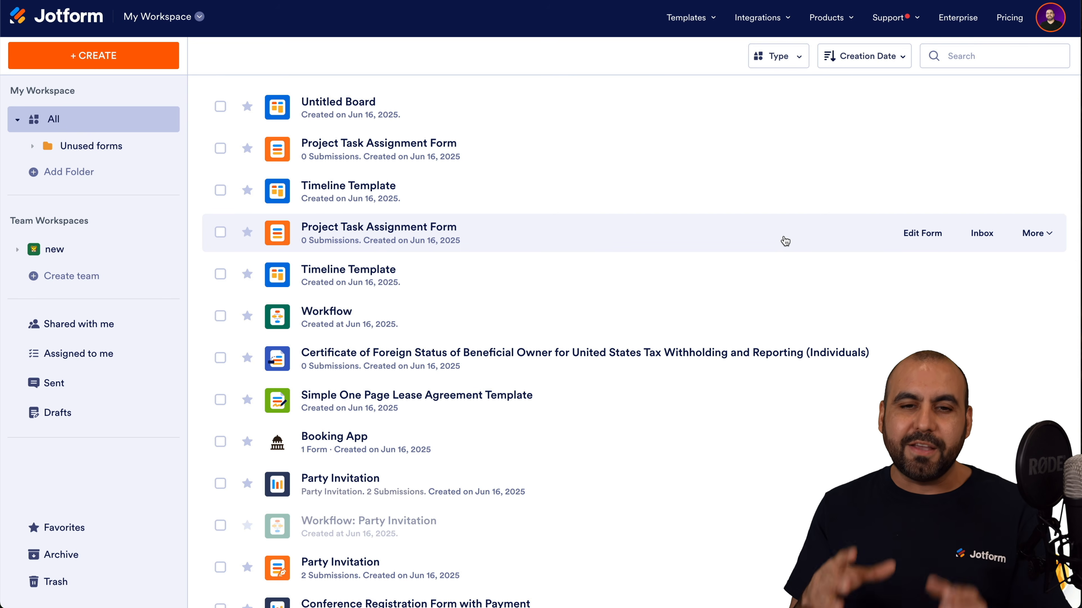
click(182, 26)
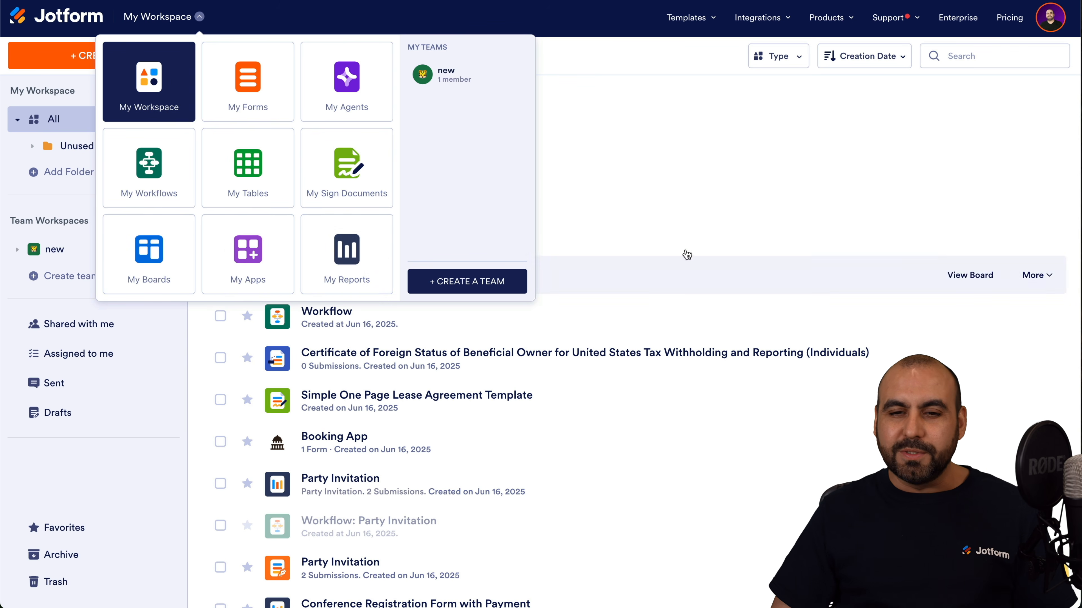
click(647, 55)
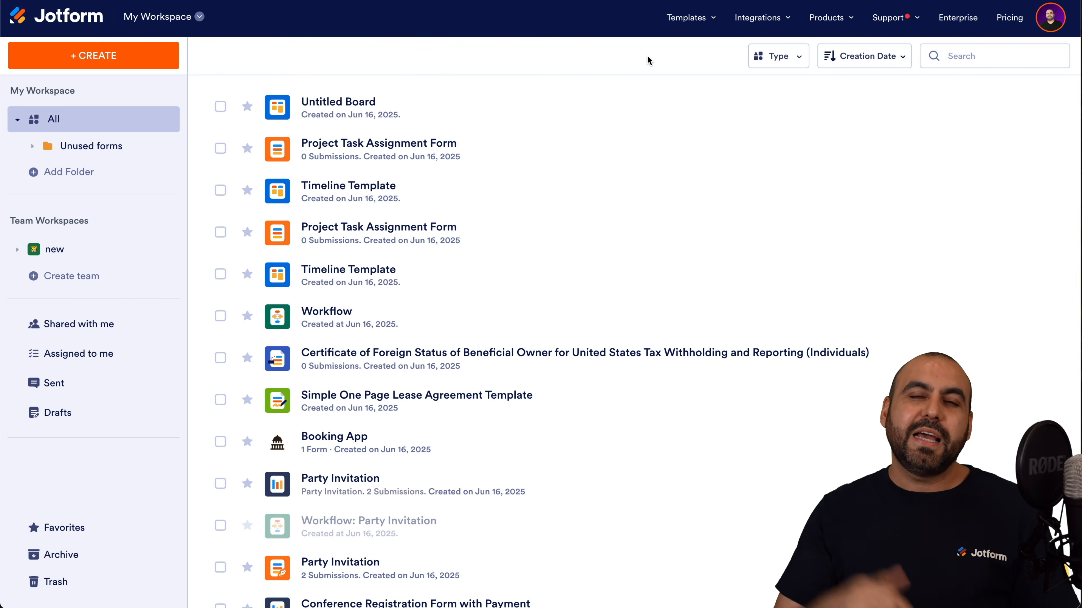